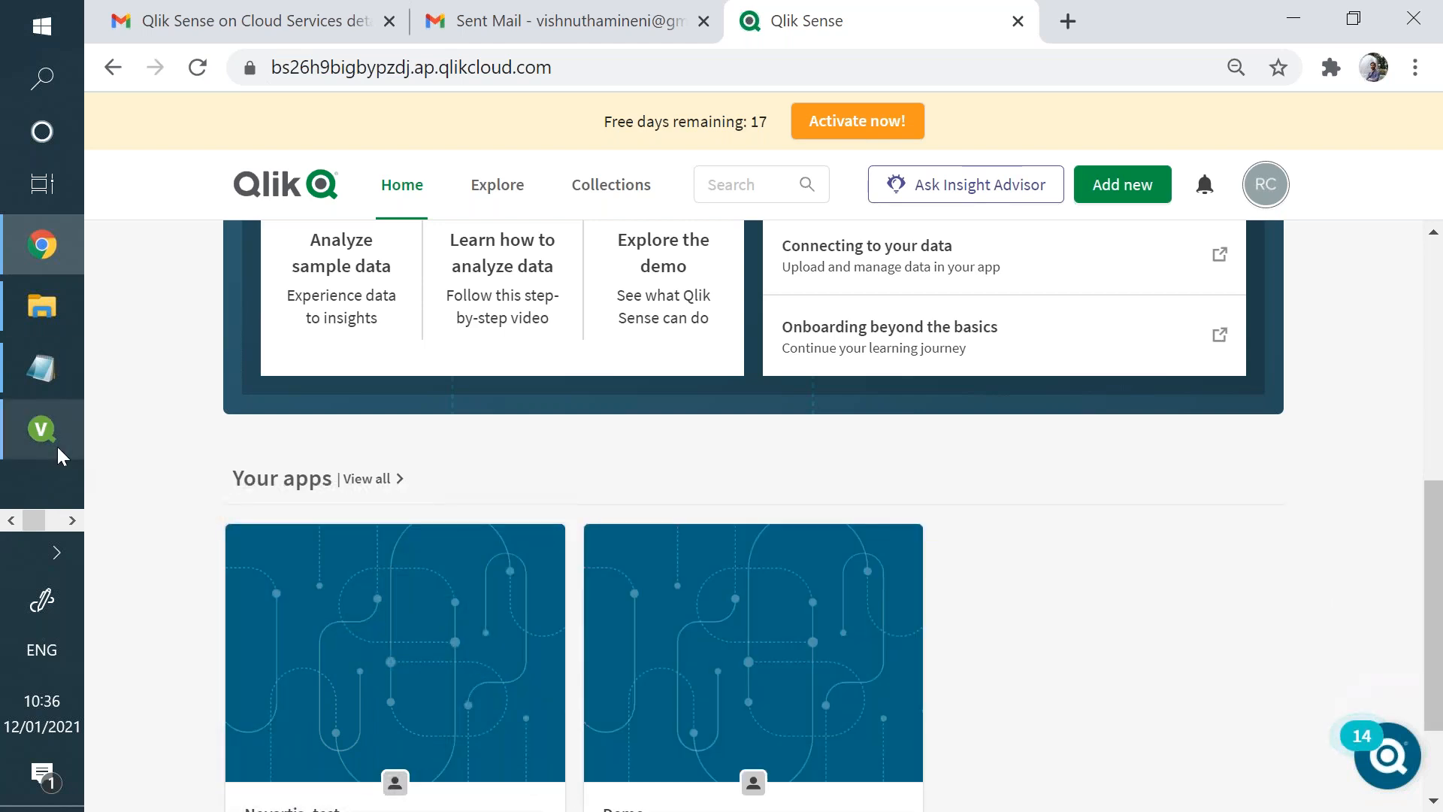
- Switch to QlikView, open the load script for editing and delete all existing code on the Main script tab
{"action": "left_click", "coordinate": [59, 447]}
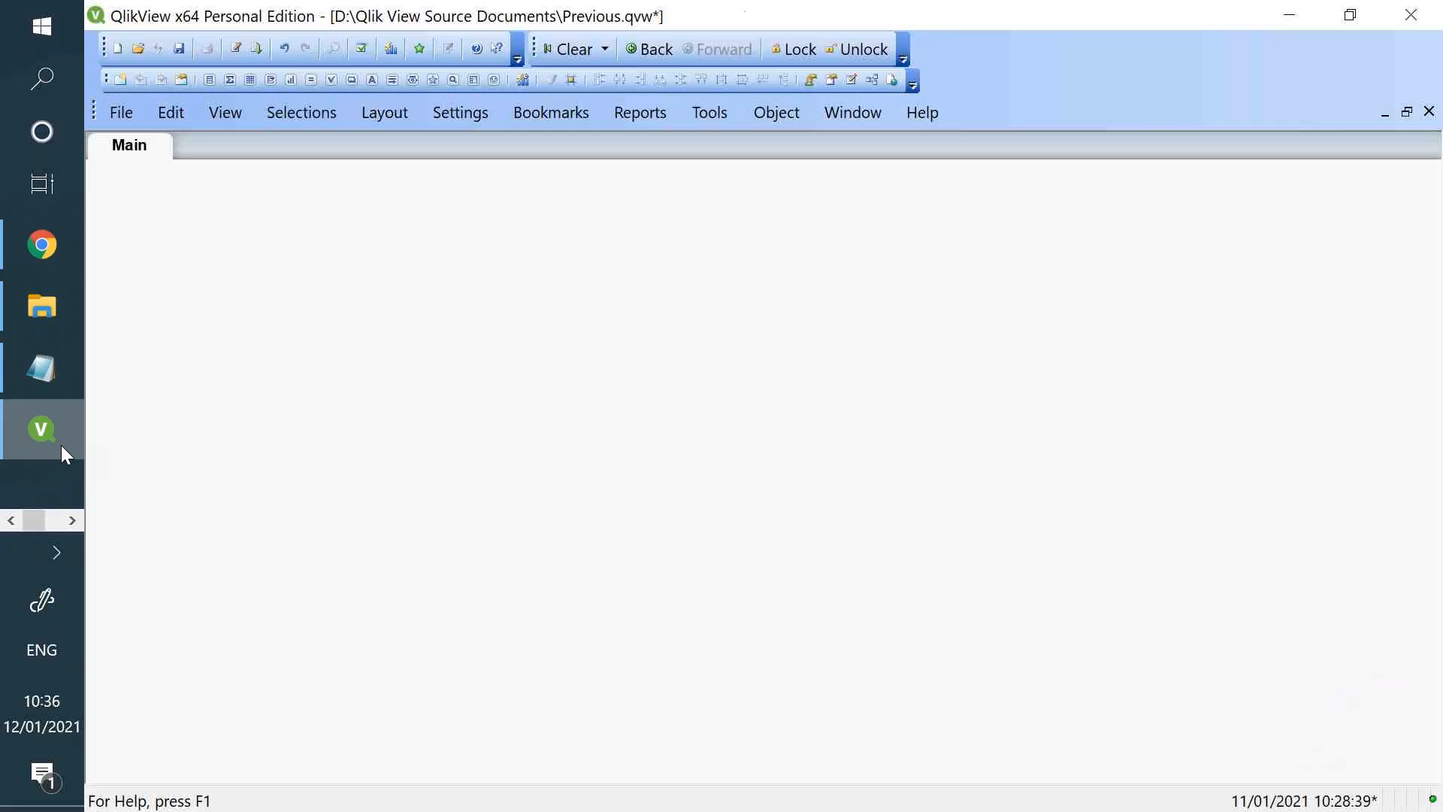
{"action": "left_click", "coordinate": [237, 49]}
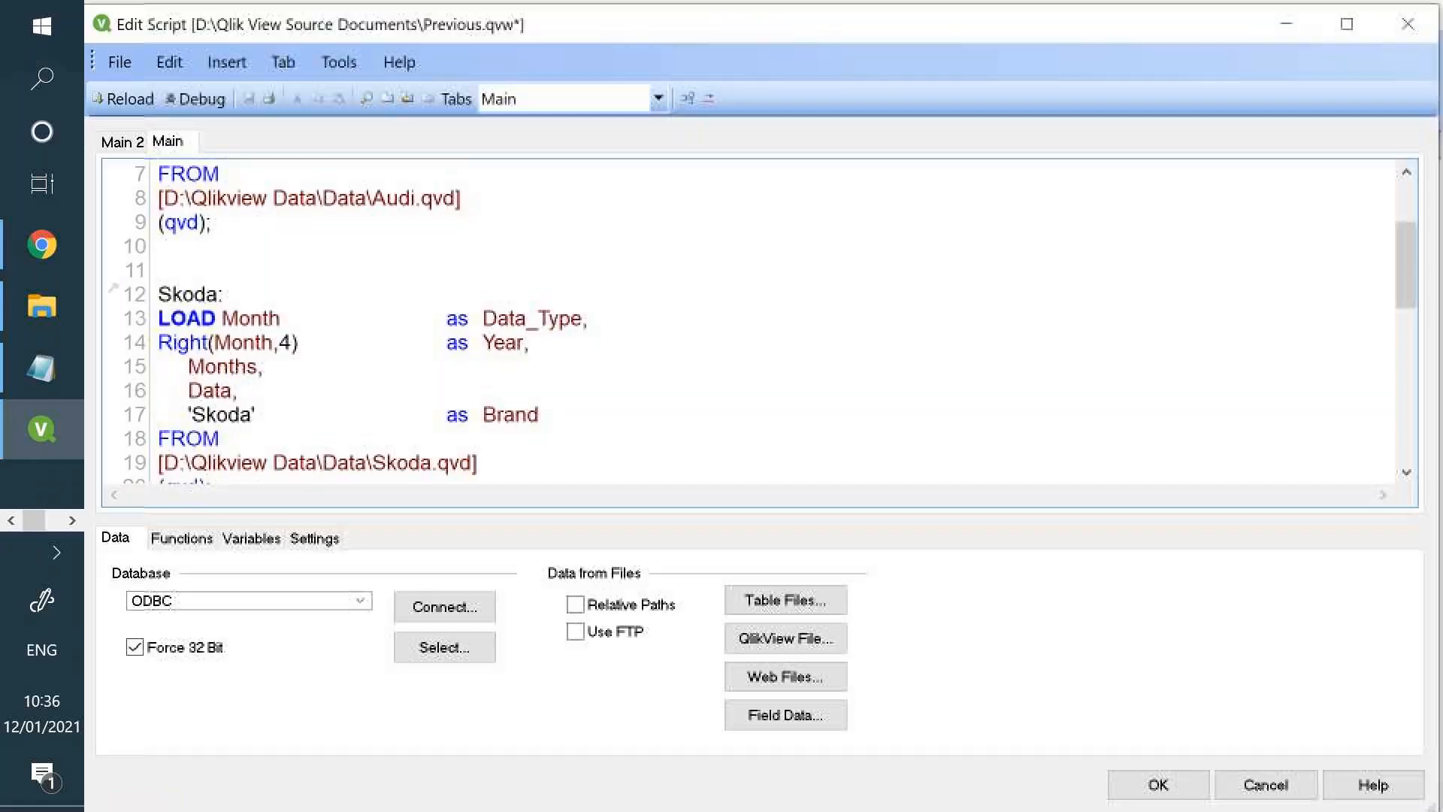
{"action": "left_click_drag", "start_coordinate": [239, 208], "coordinate": [506, 541]}
{"action": "key", "text": "ctrl+a"}
{"action": "key", "text": "Delete"}
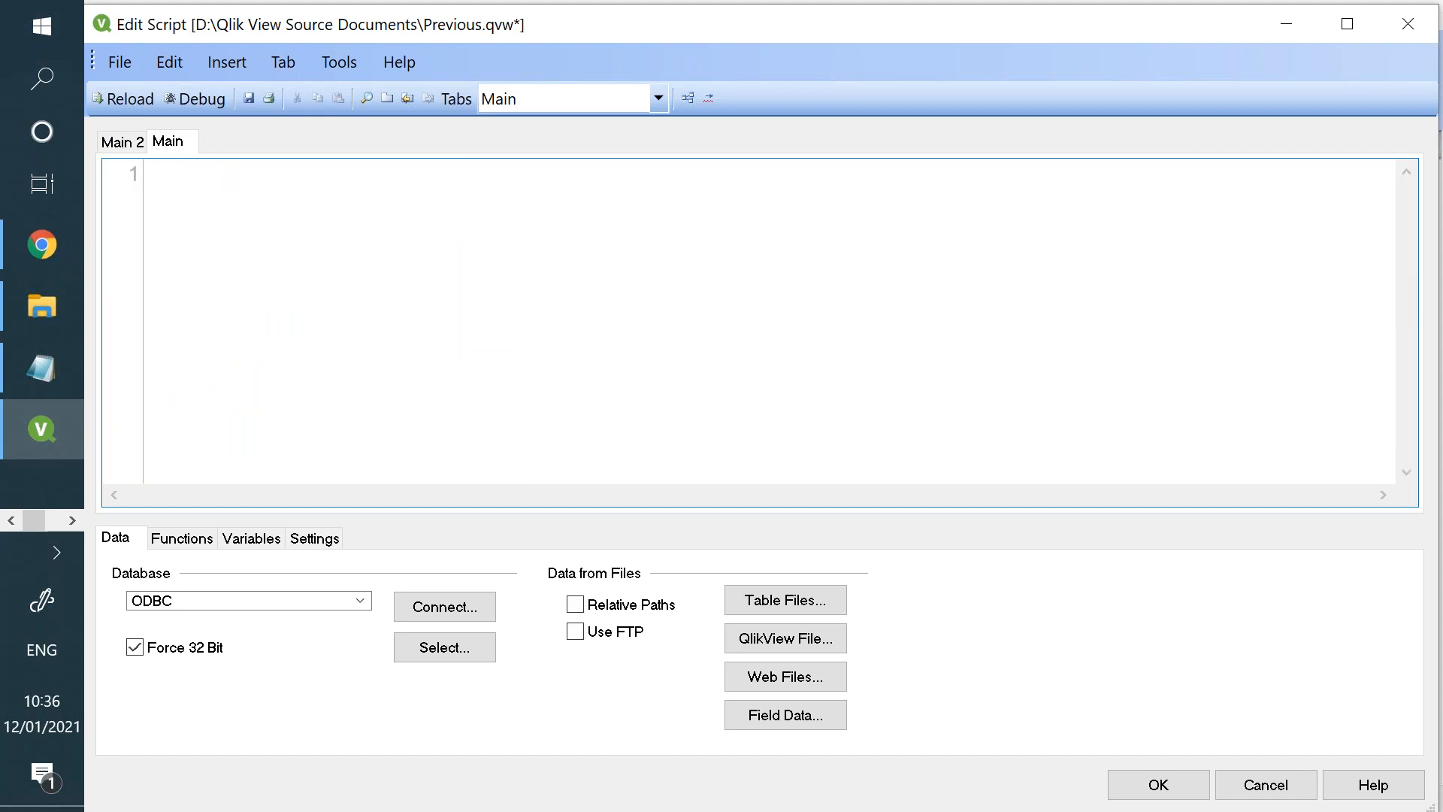
- Insert a load statement for the Orders table of Store.xlsx, using embedded labels
{"action": "left_click", "coordinate": [792, 611]}
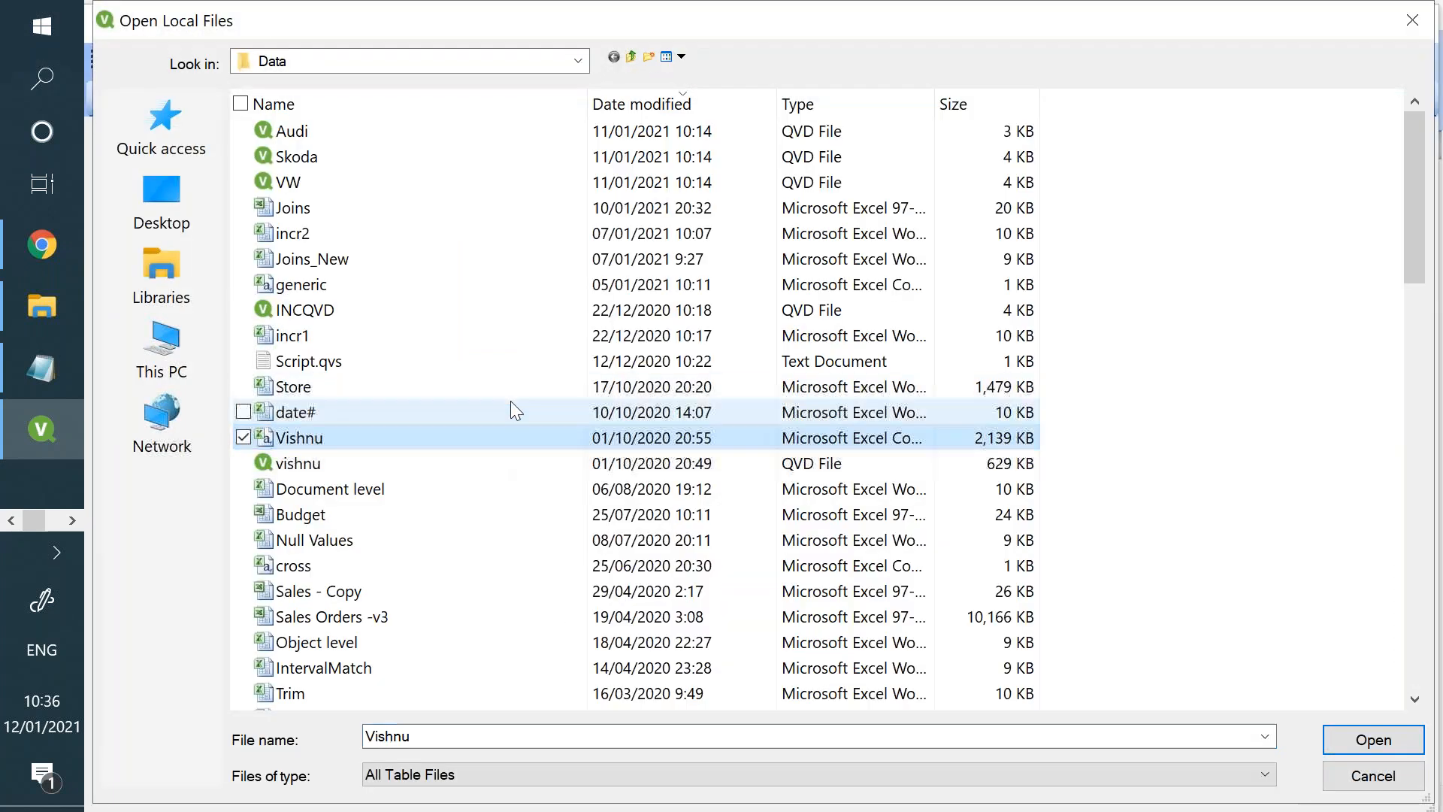
{"action": "double_click", "coordinate": [514, 396]}
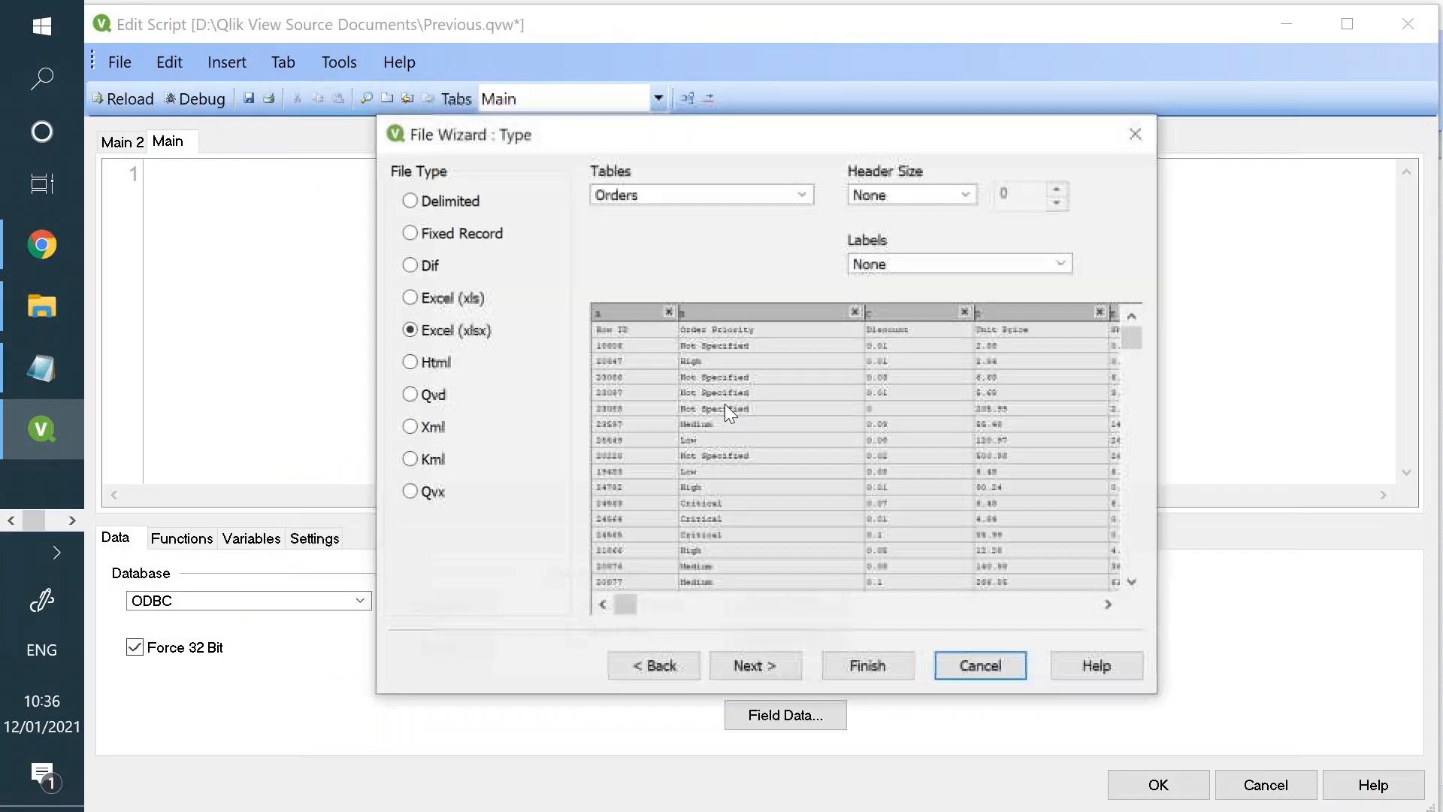
{"action": "left_click", "coordinate": [932, 264]}
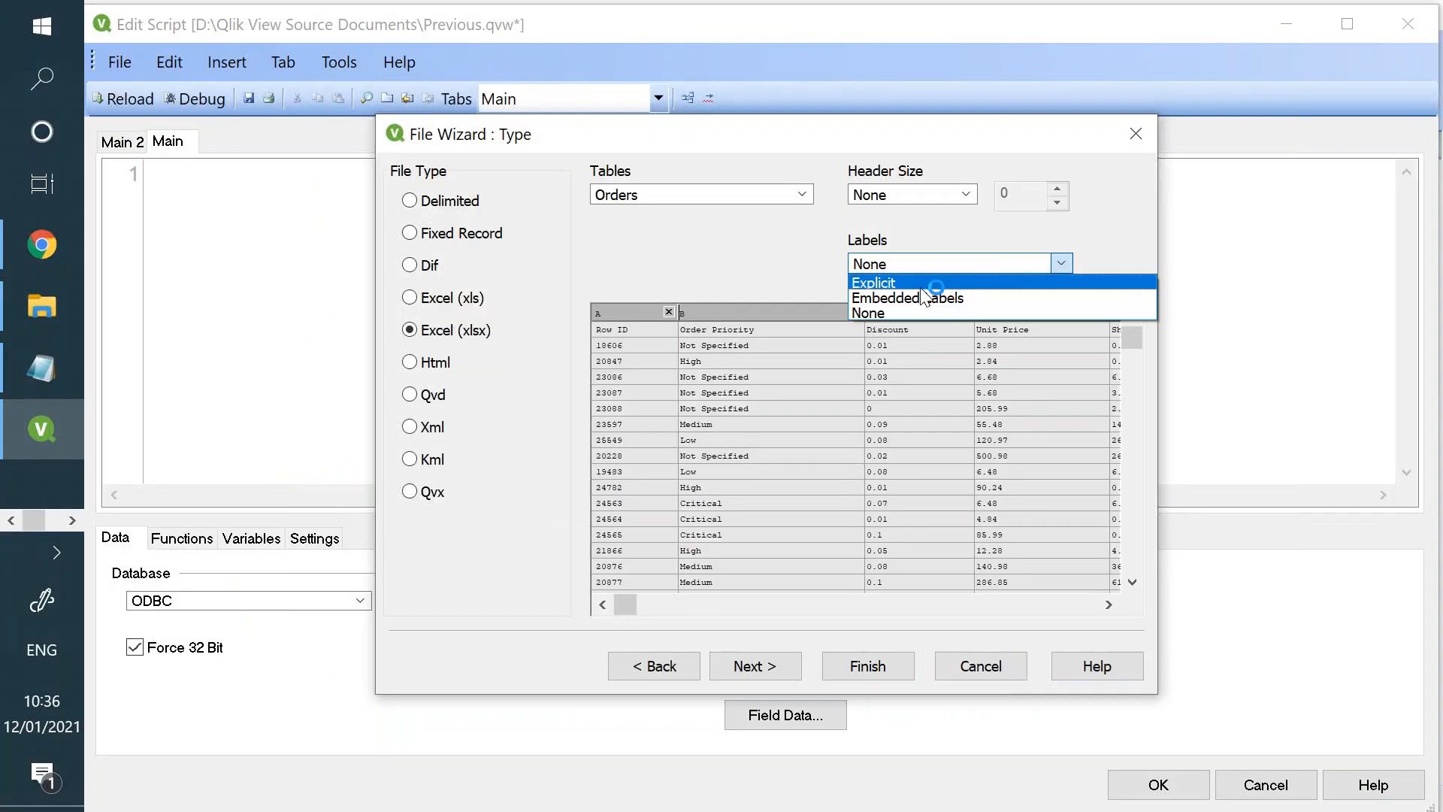
{"action": "left_click", "coordinate": [908, 297]}
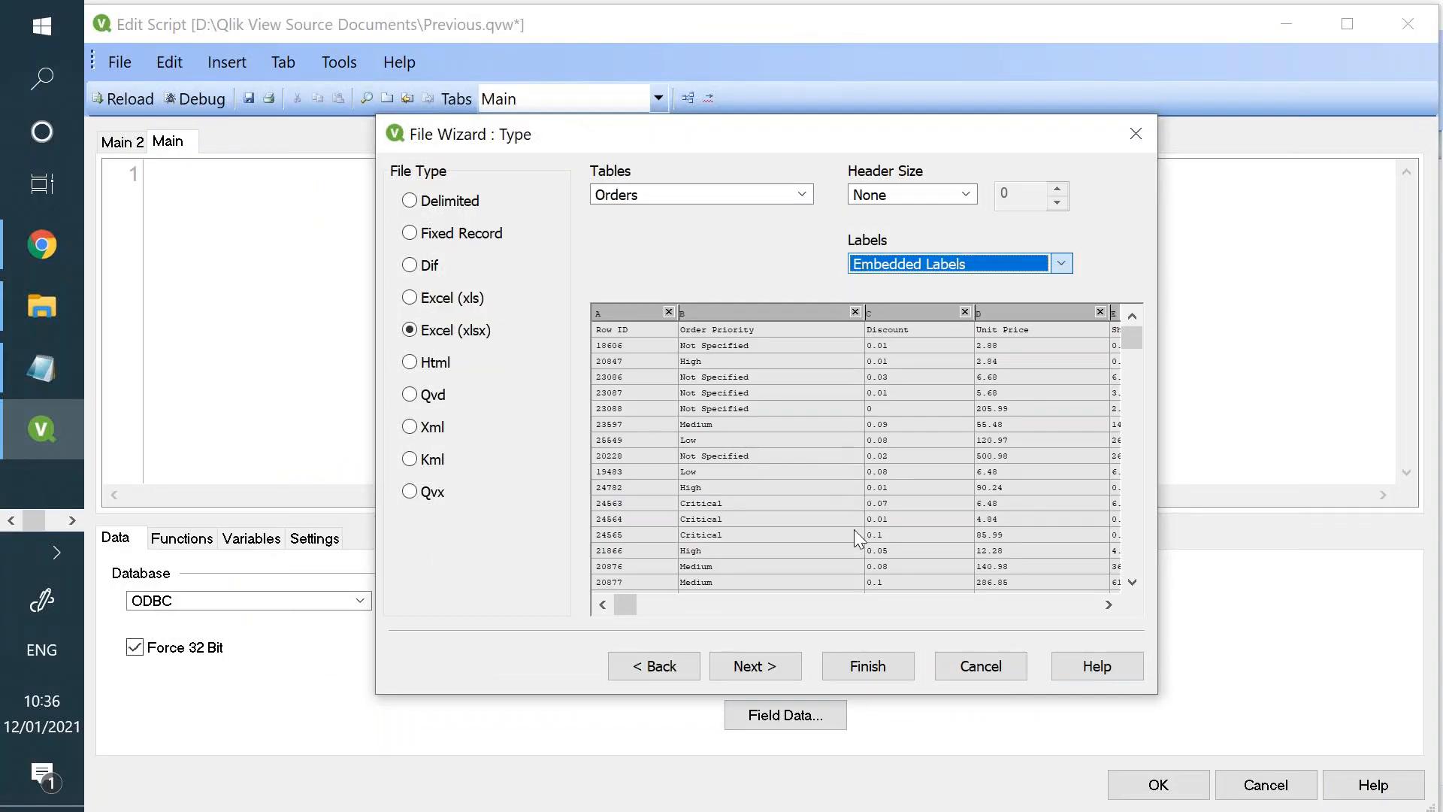
{"action": "left_click", "coordinate": [864, 666]}
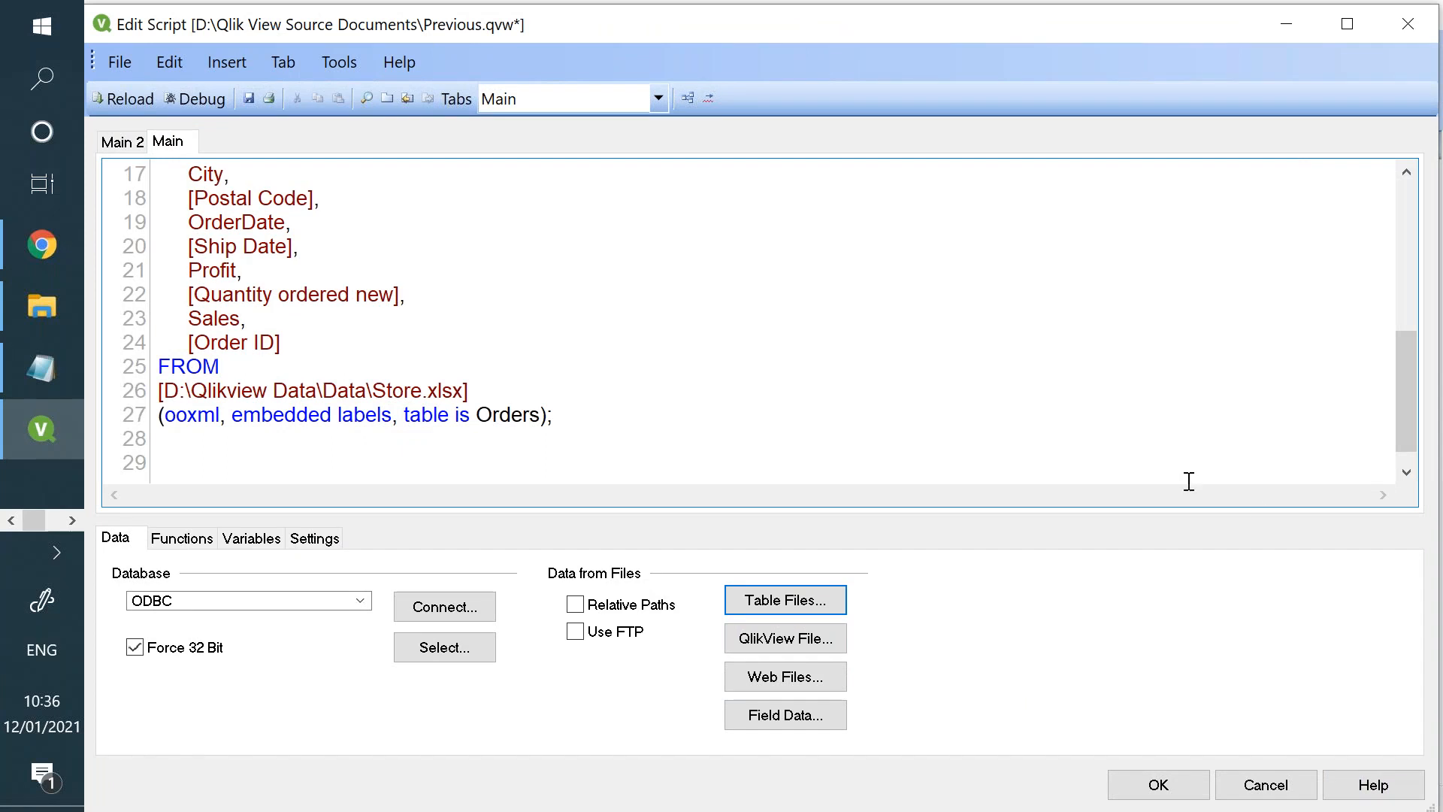
- Name the loaded table by adding the label "Test:" on a new line above the LOAD statement
{"action": "left_click", "coordinate": [1409, 223]}
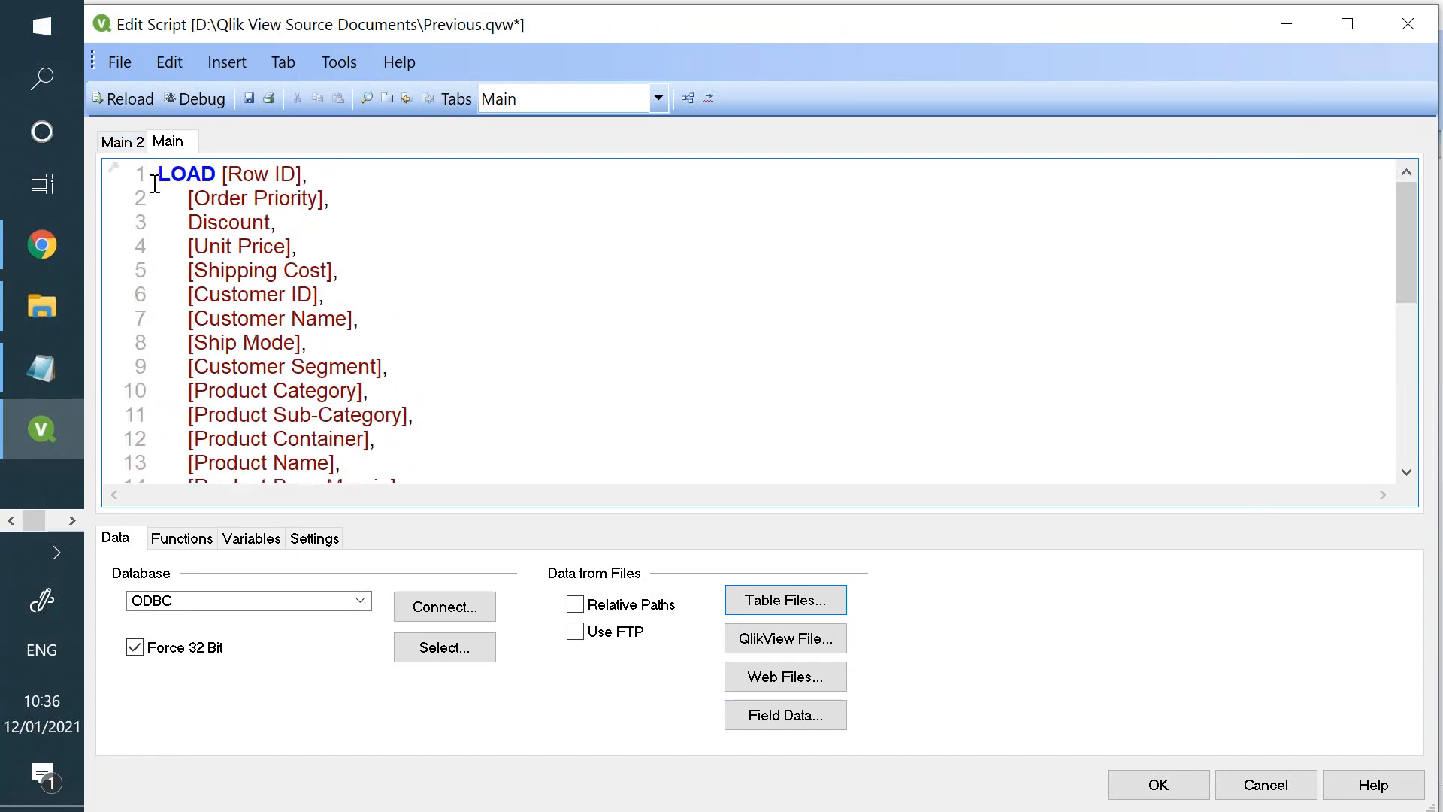
{"action": "key", "text": "Return"}
{"action": "key", "text": "Up"}
{"action": "type", "text": "Te"}
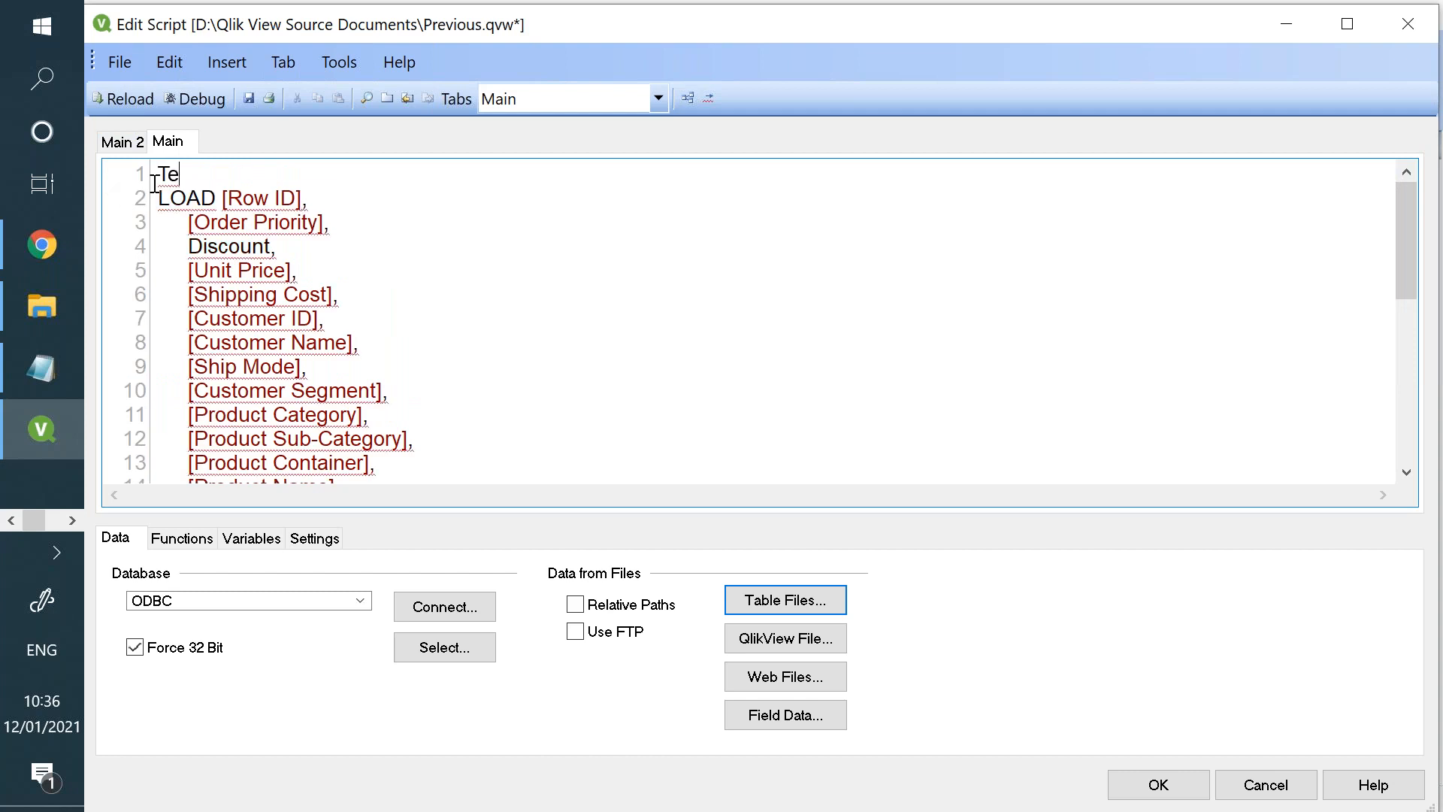
{"action": "type", "text": "st:"}
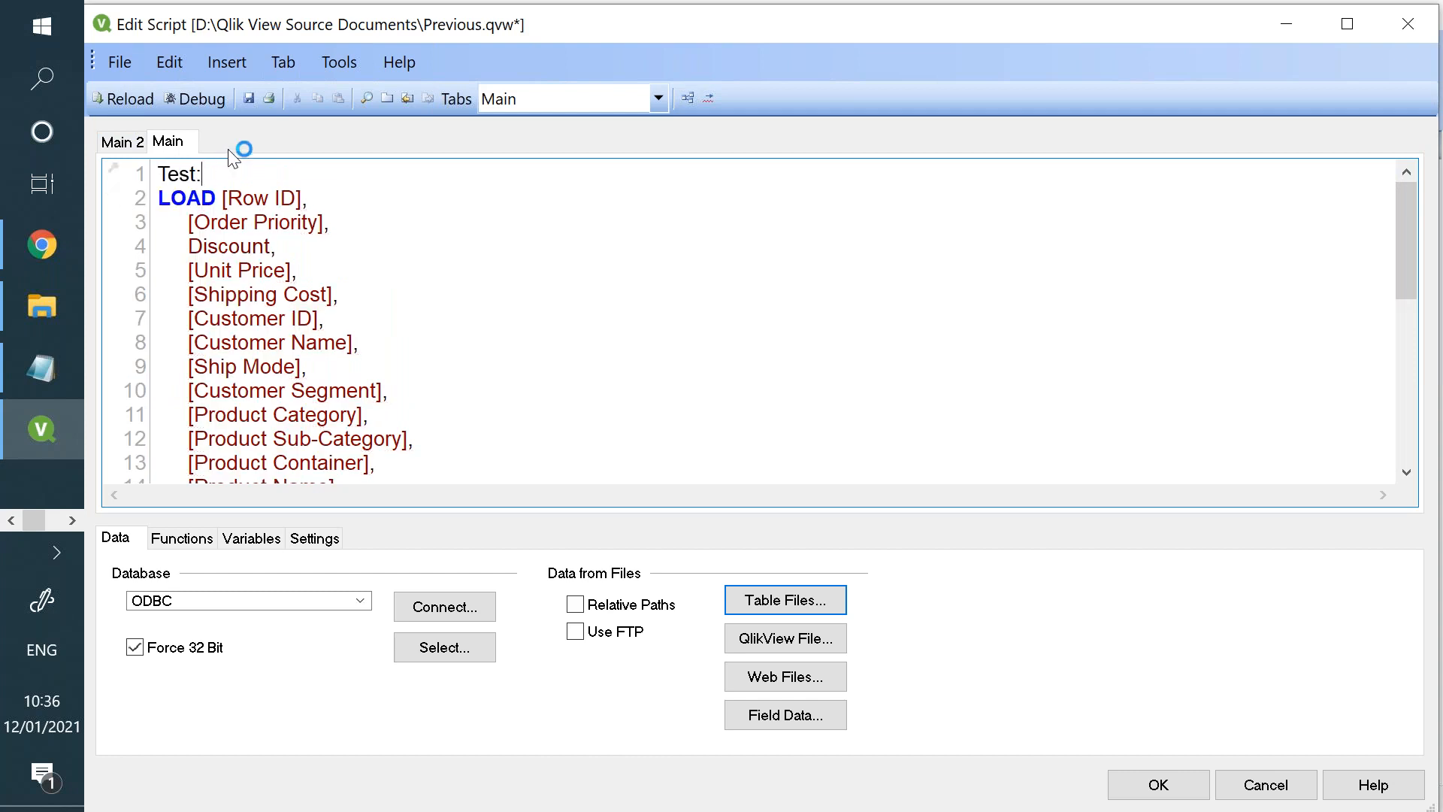
- Save the document, reload its data with the new script and close the dialogs that follow
{"action": "left_click", "coordinate": [248, 106]}
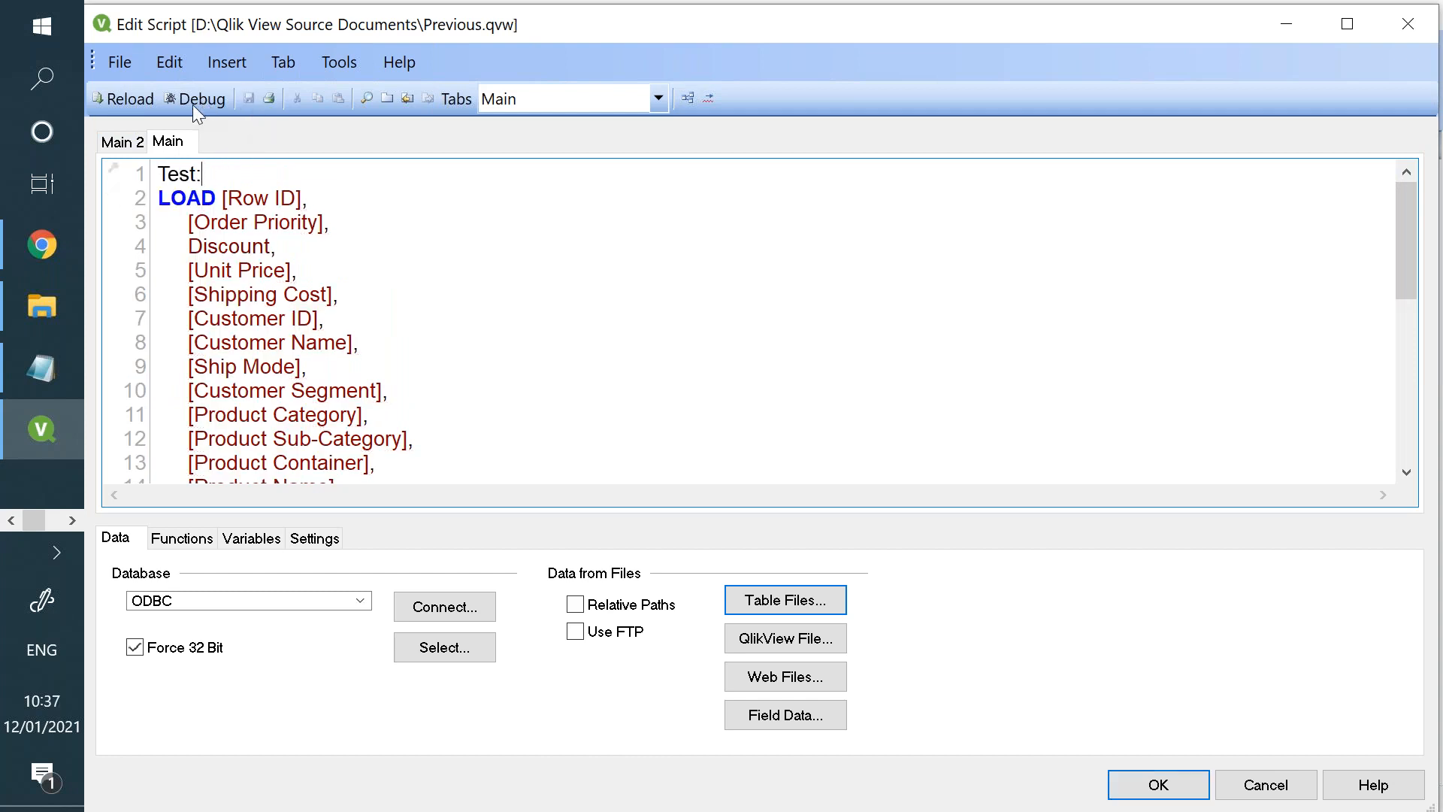
{"action": "left_click", "coordinate": [151, 101]}
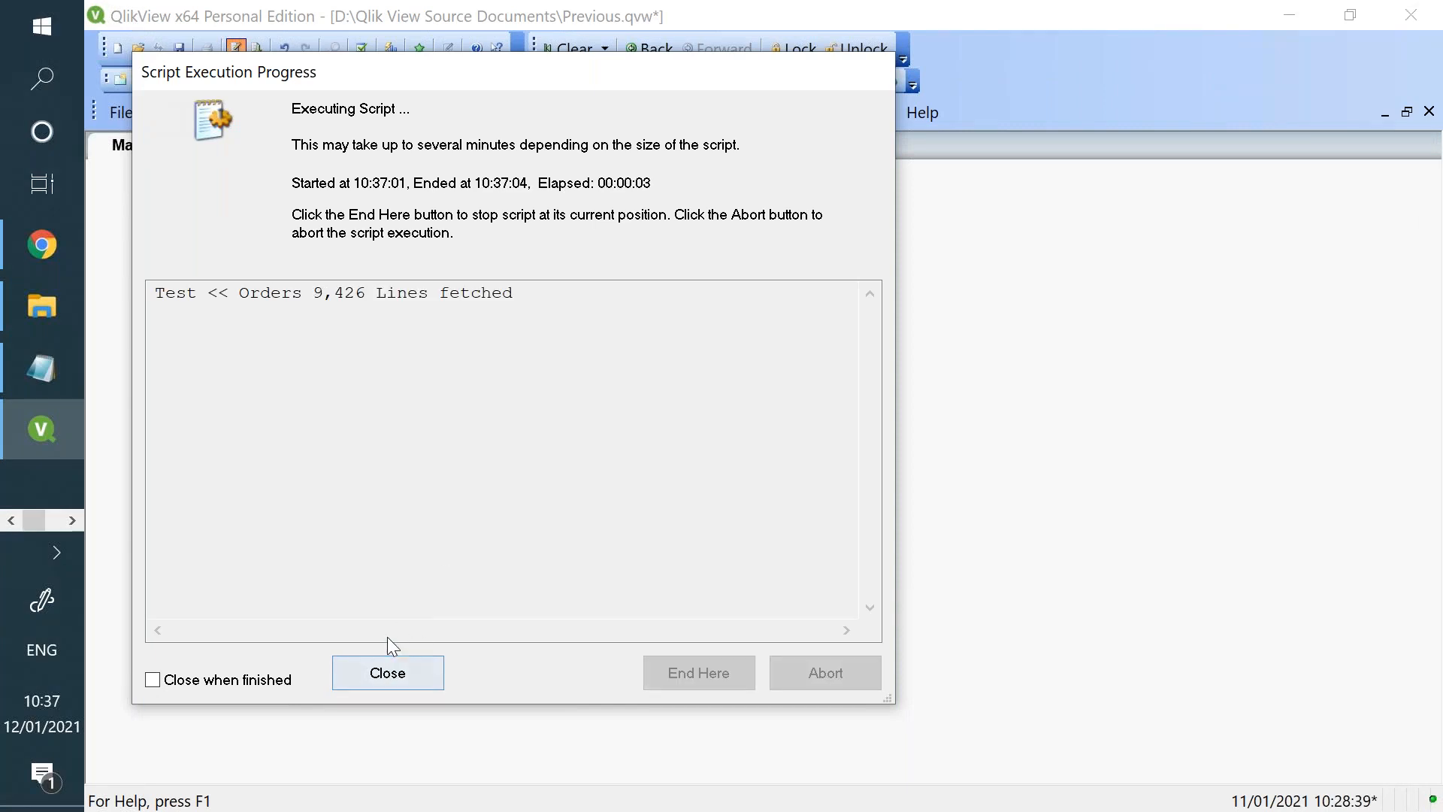
{"action": "left_click", "coordinate": [407, 674]}
{"action": "left_click", "coordinate": [840, 746]}
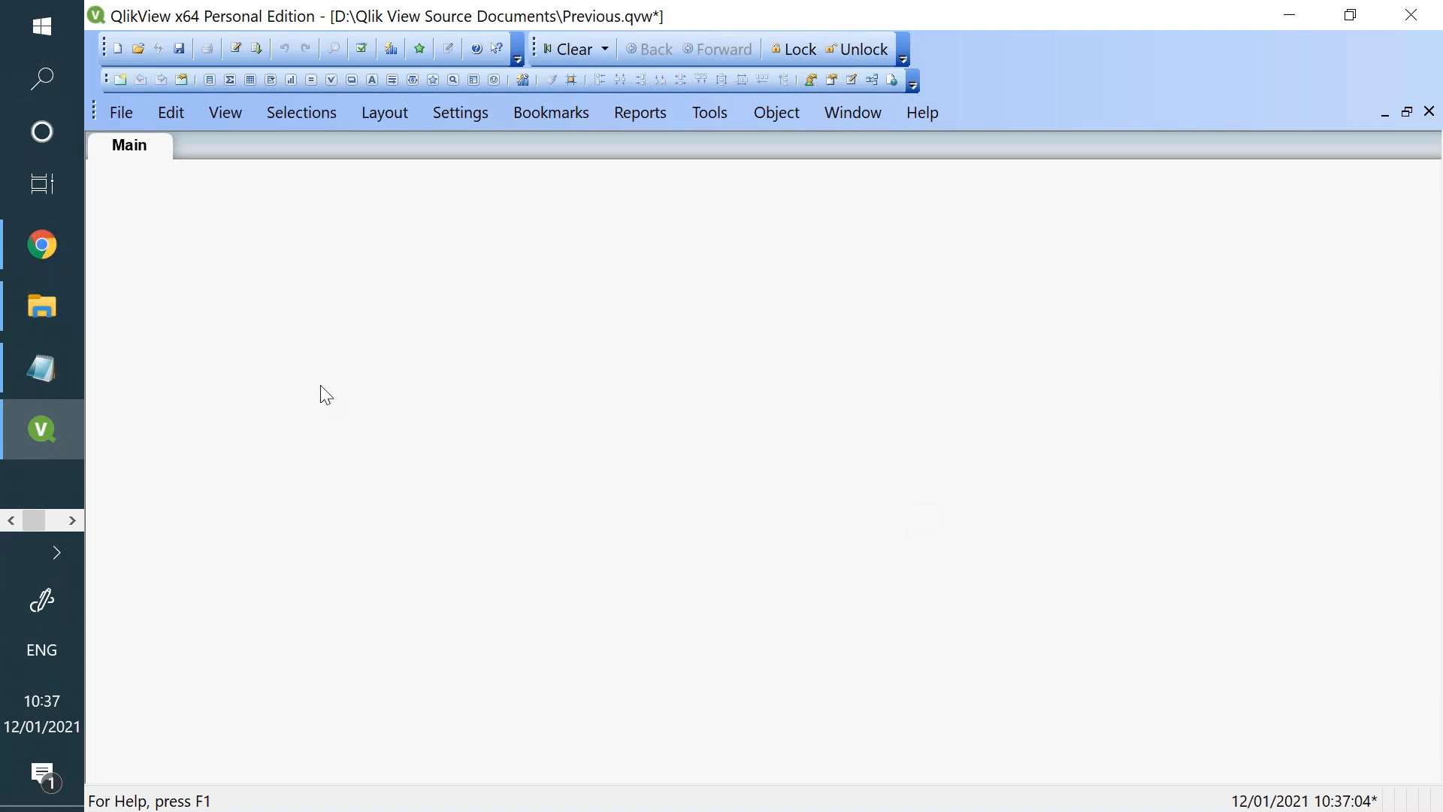
- Add four new sheets to the document
{"action": "left_click", "coordinate": [128, 84]}
{"action": "left_click", "coordinate": [128, 84]}
{"action": "left_click", "coordinate": [128, 85]}
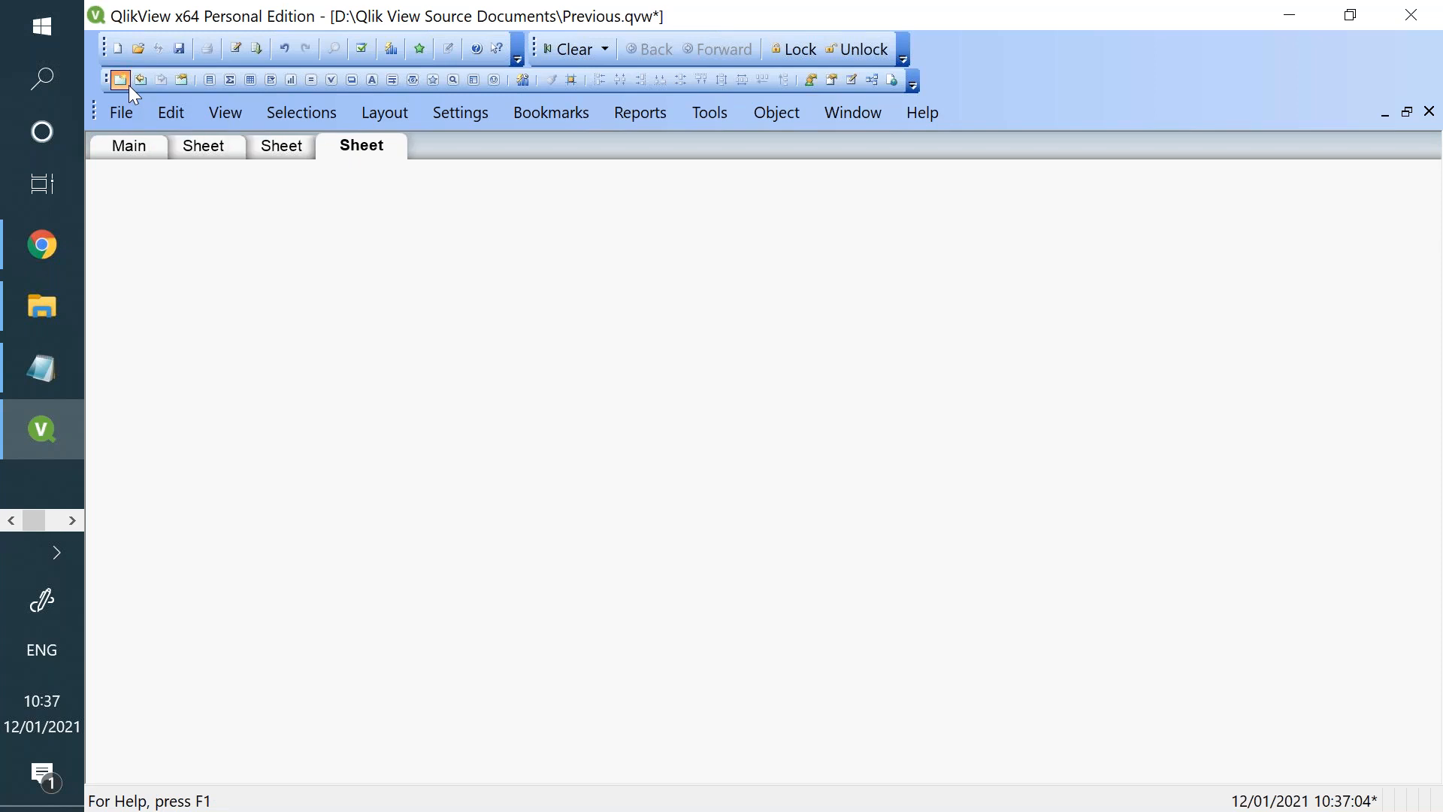
{"action": "left_click", "coordinate": [129, 84]}
- Look through the document's sheets one by one and return to the Main sheet
{"action": "left_click", "coordinate": [156, 148]}
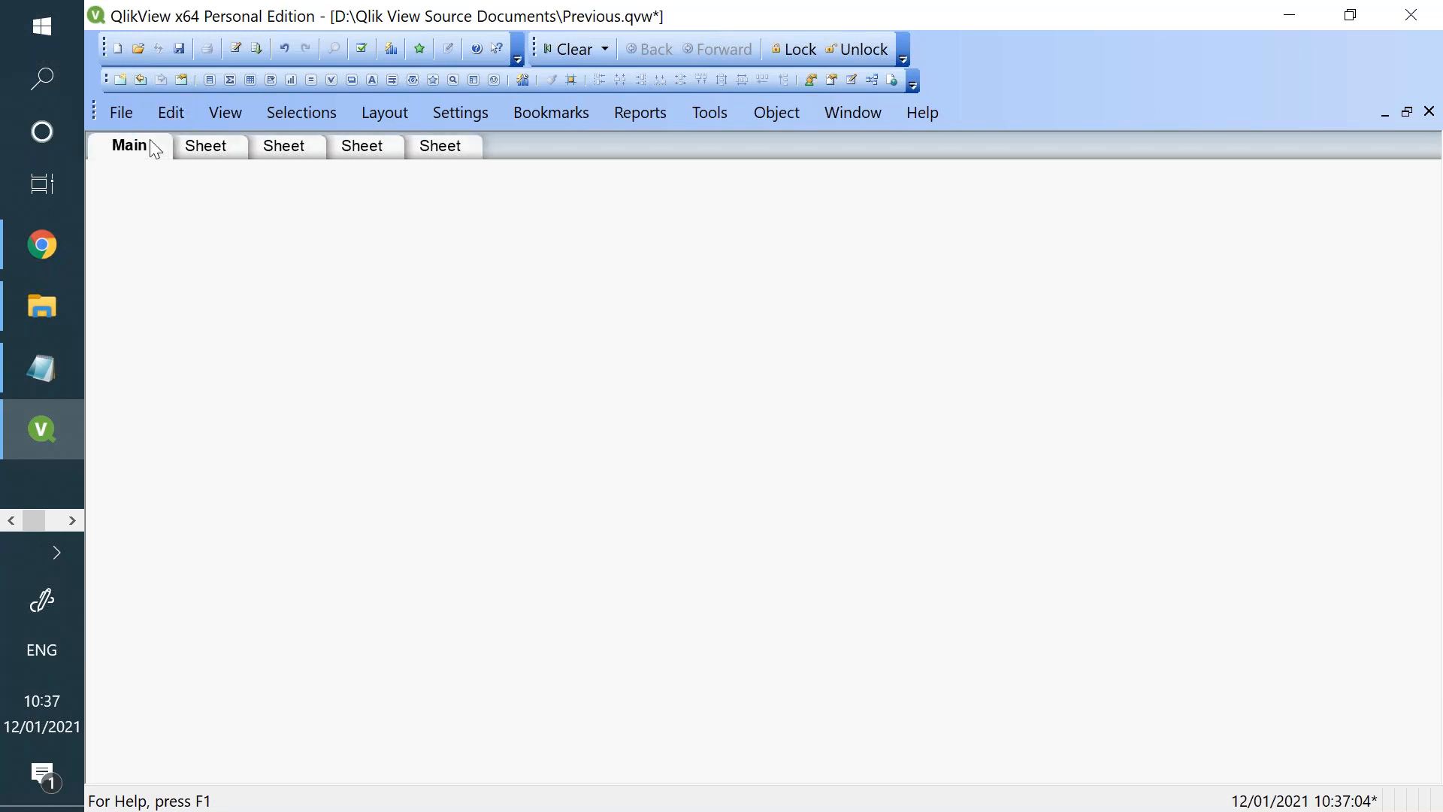
{"action": "left_click", "coordinate": [214, 148]}
{"action": "left_click", "coordinate": [300, 154]}
{"action": "left_click", "coordinate": [354, 148]}
{"action": "left_click", "coordinate": [450, 154]}
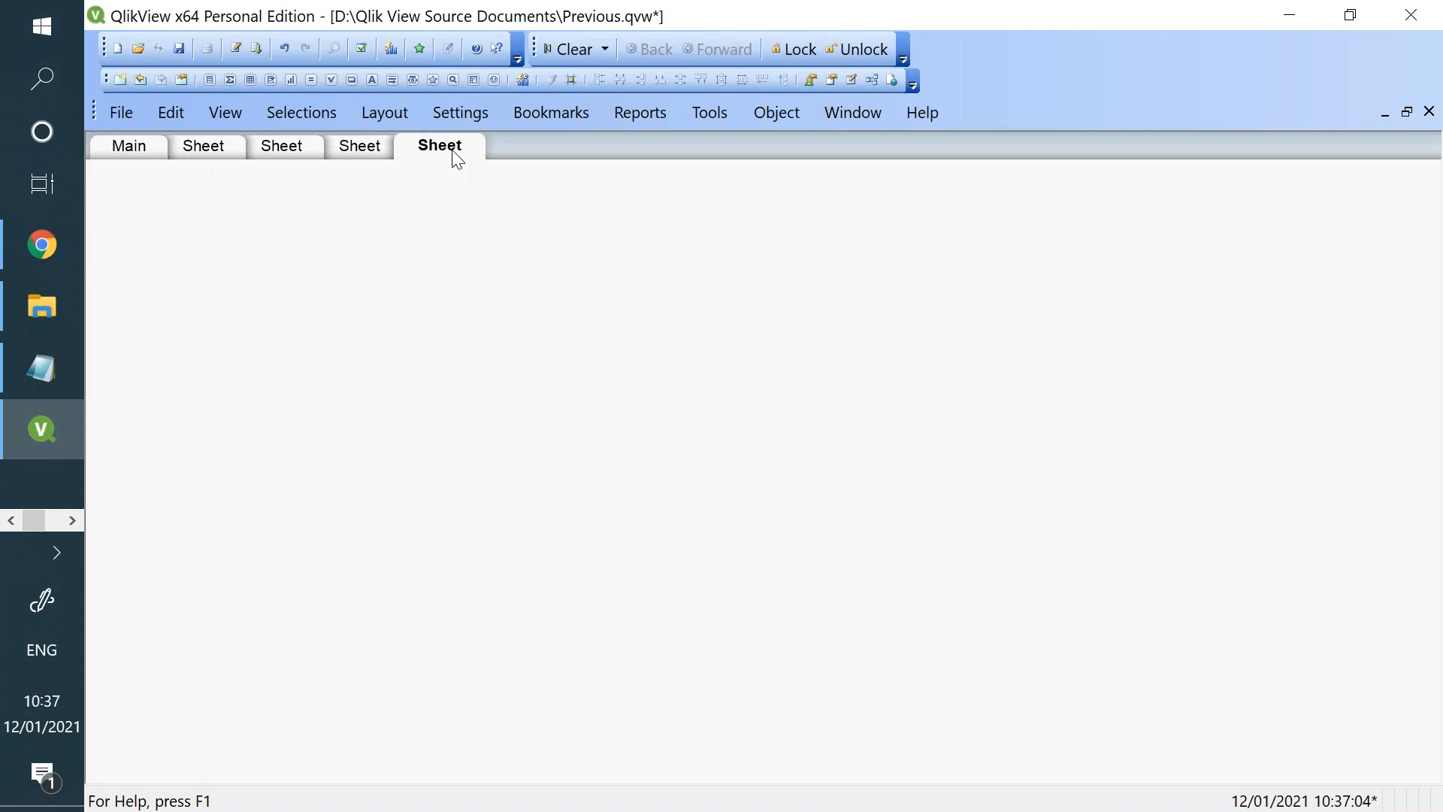
{"action": "left_click", "coordinate": [234, 156]}
{"action": "left_click", "coordinate": [137, 154]}
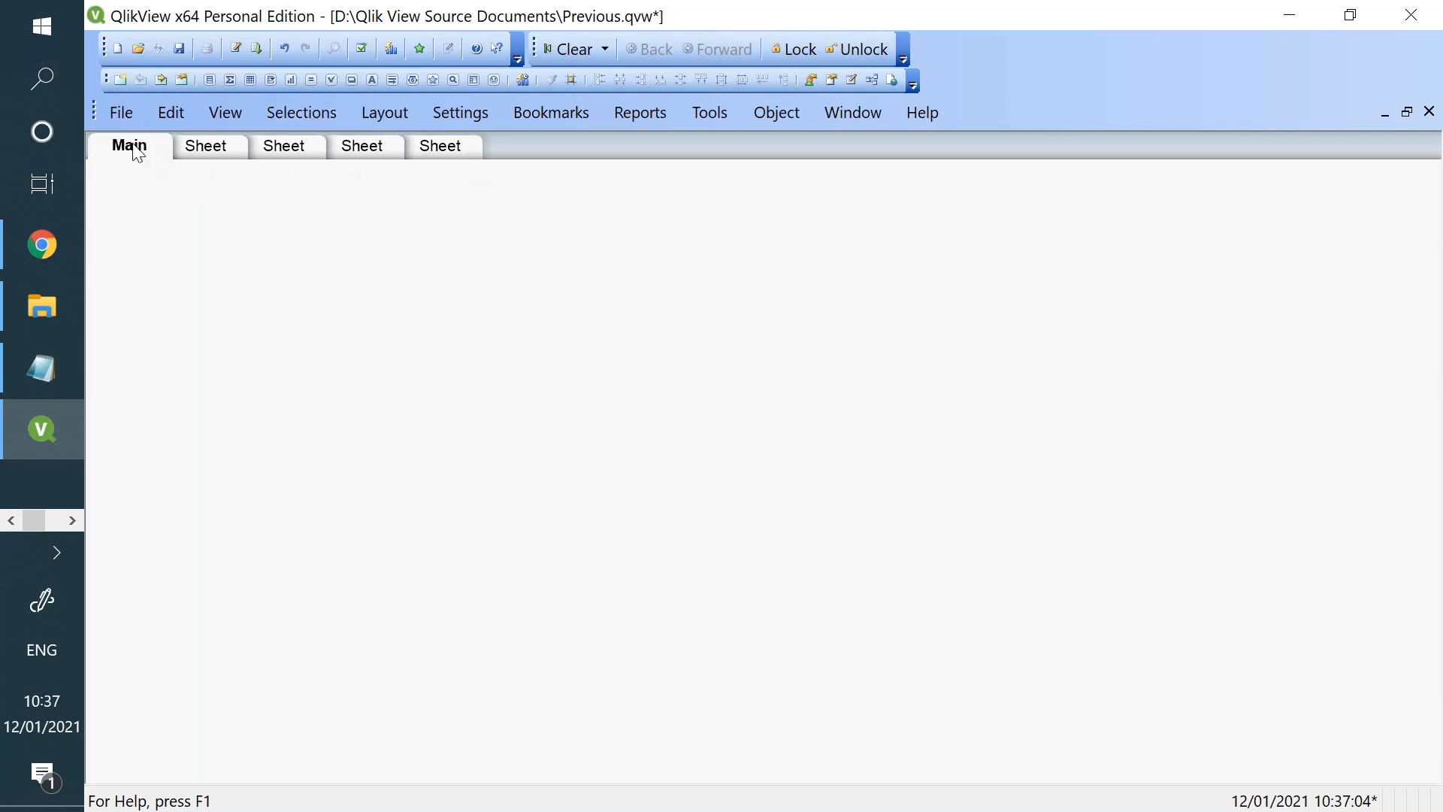
- Examine the Main sheet's general, field and trigger properties and close them without changes
{"action": "right_click", "coordinate": [560, 315]}
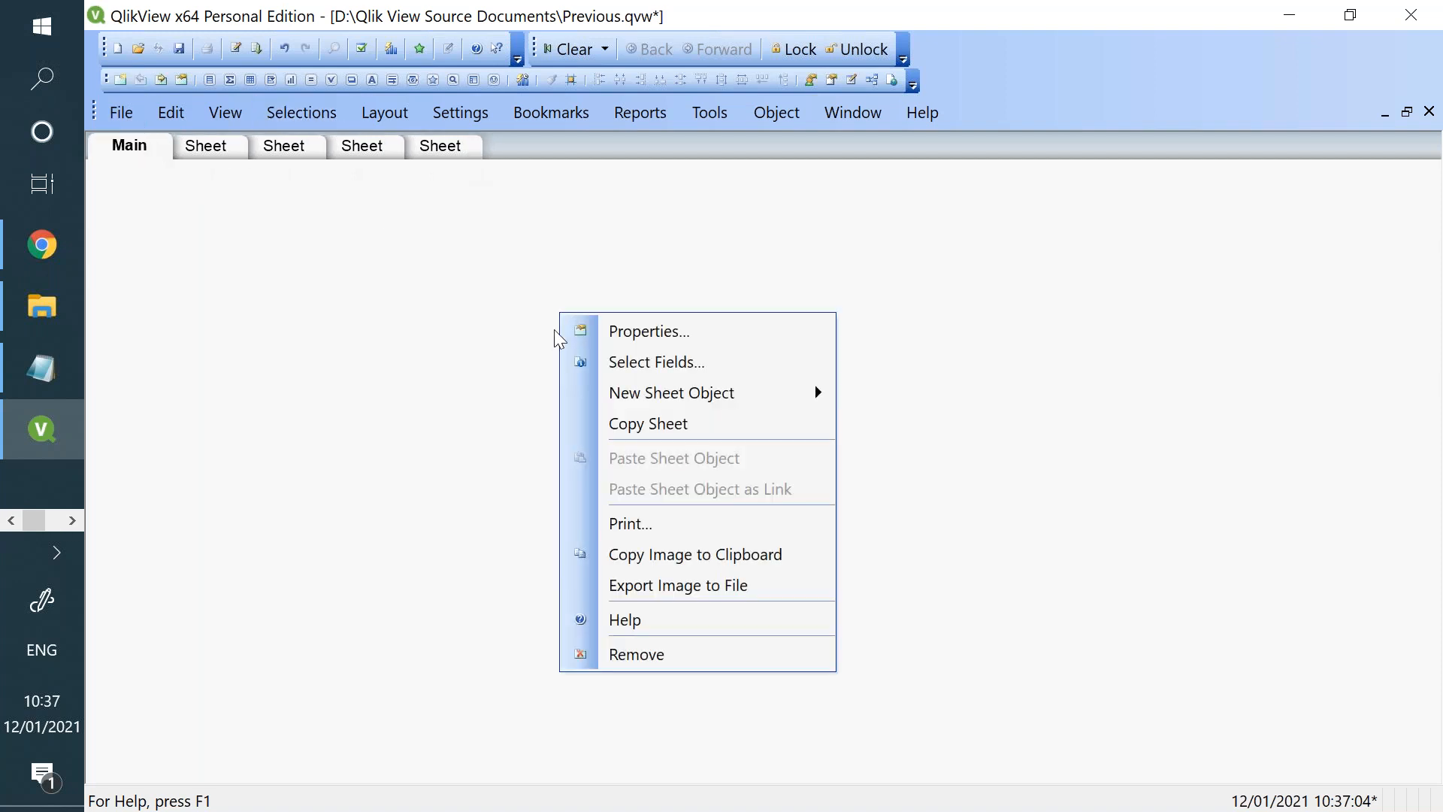
{"action": "left_click", "coordinate": [650, 334]}
{"action": "left_click", "coordinate": [379, 109]}
{"action": "left_click", "coordinate": [412, 107]}
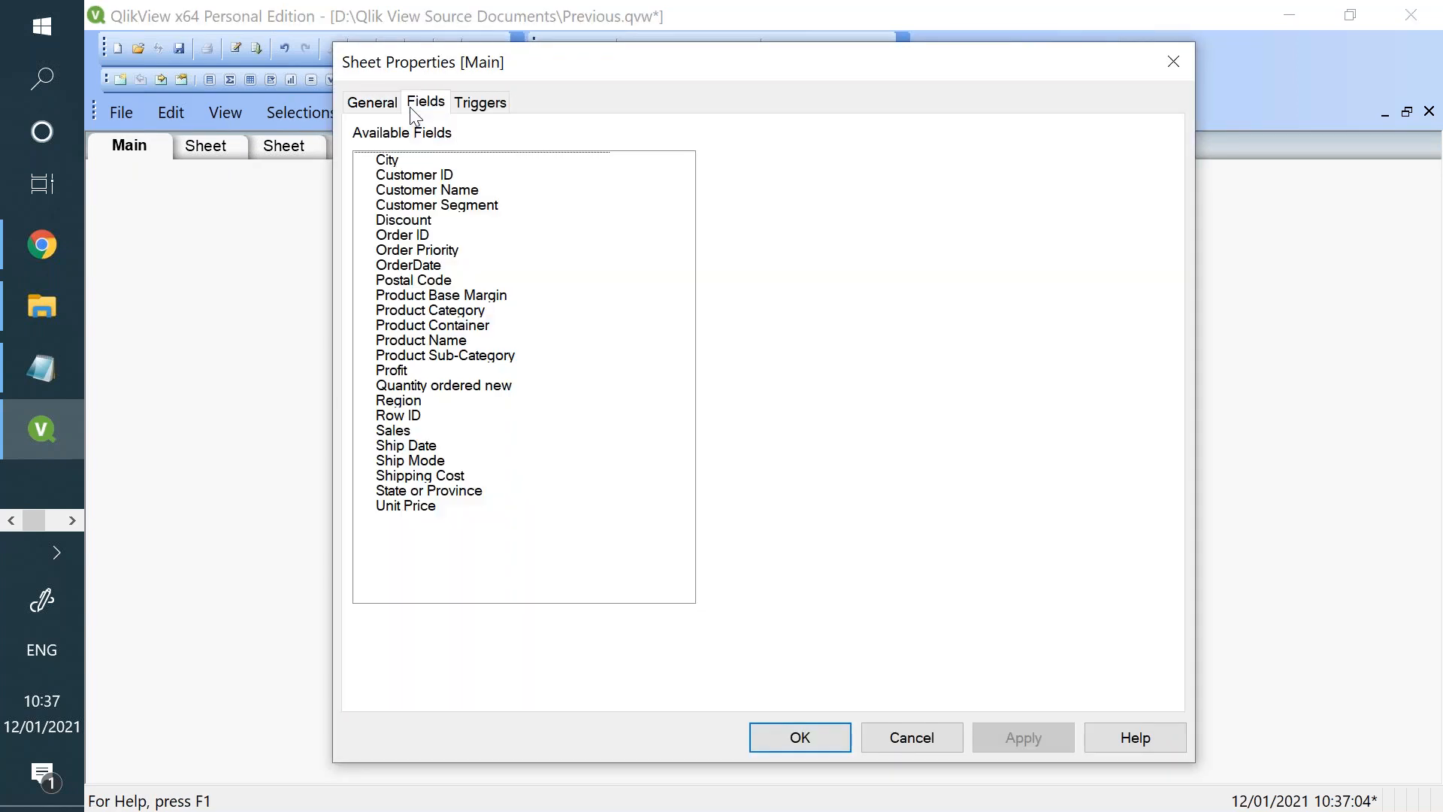
{"action": "left_click", "coordinate": [485, 106]}
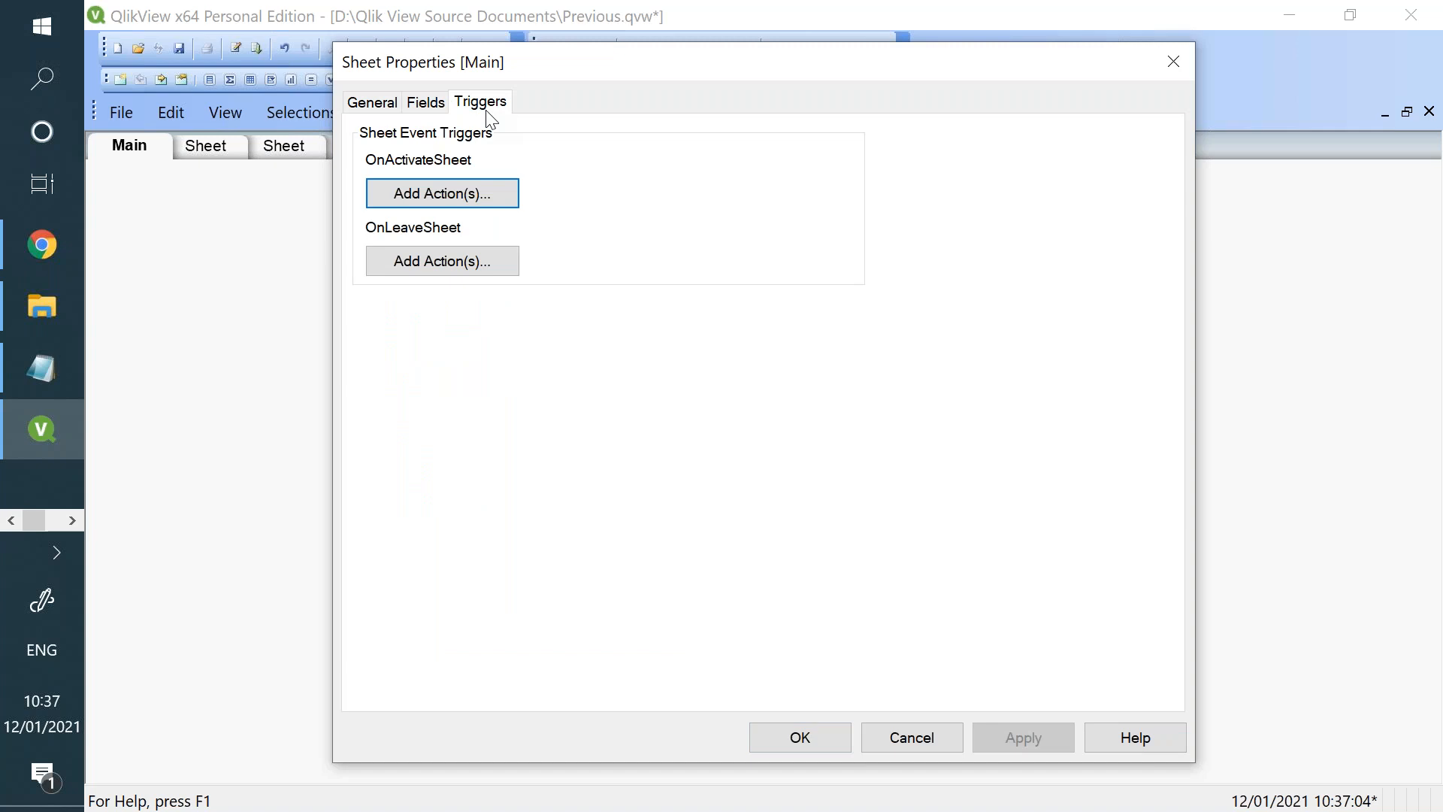
{"action": "left_click", "coordinate": [391, 110]}
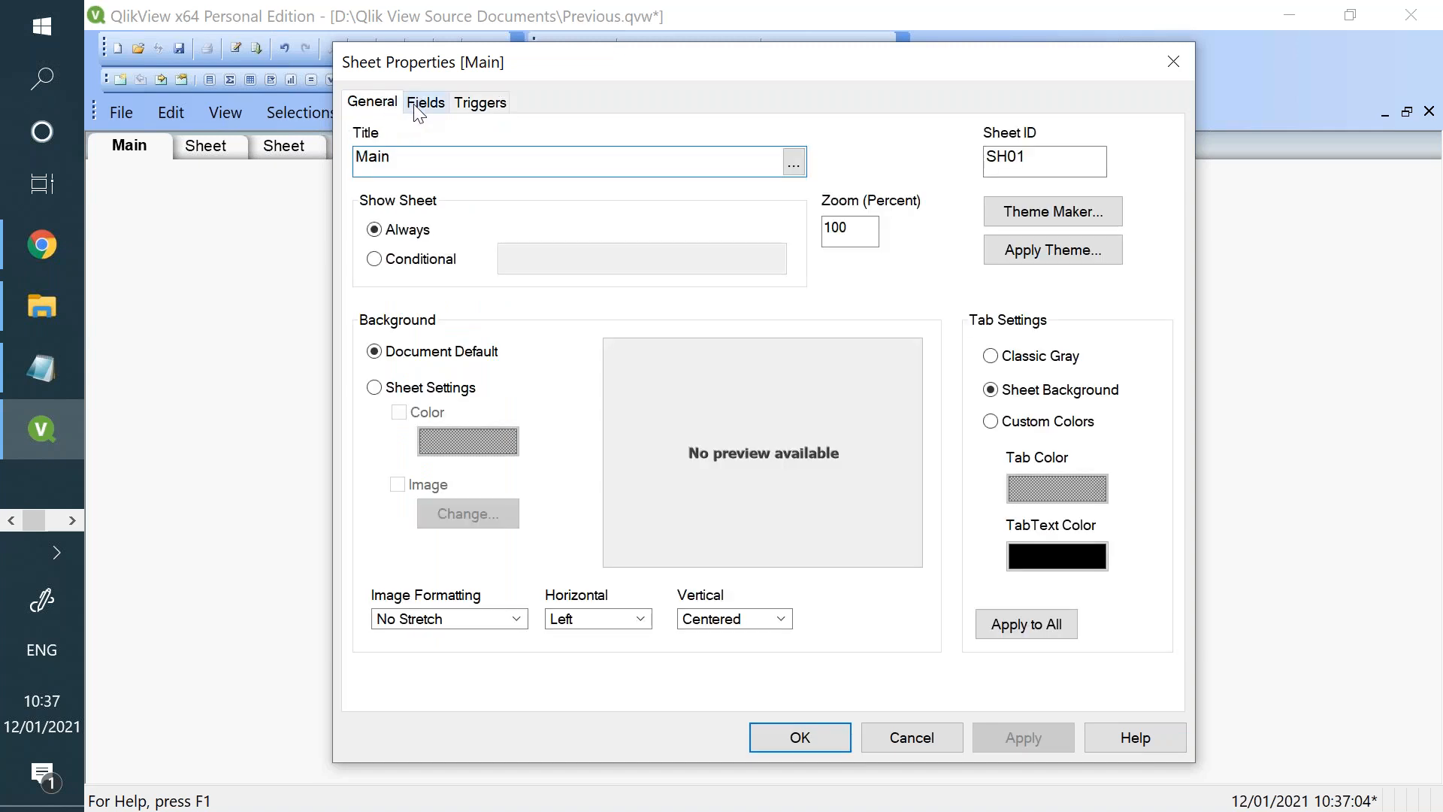
{"action": "left_click", "coordinate": [418, 111]}
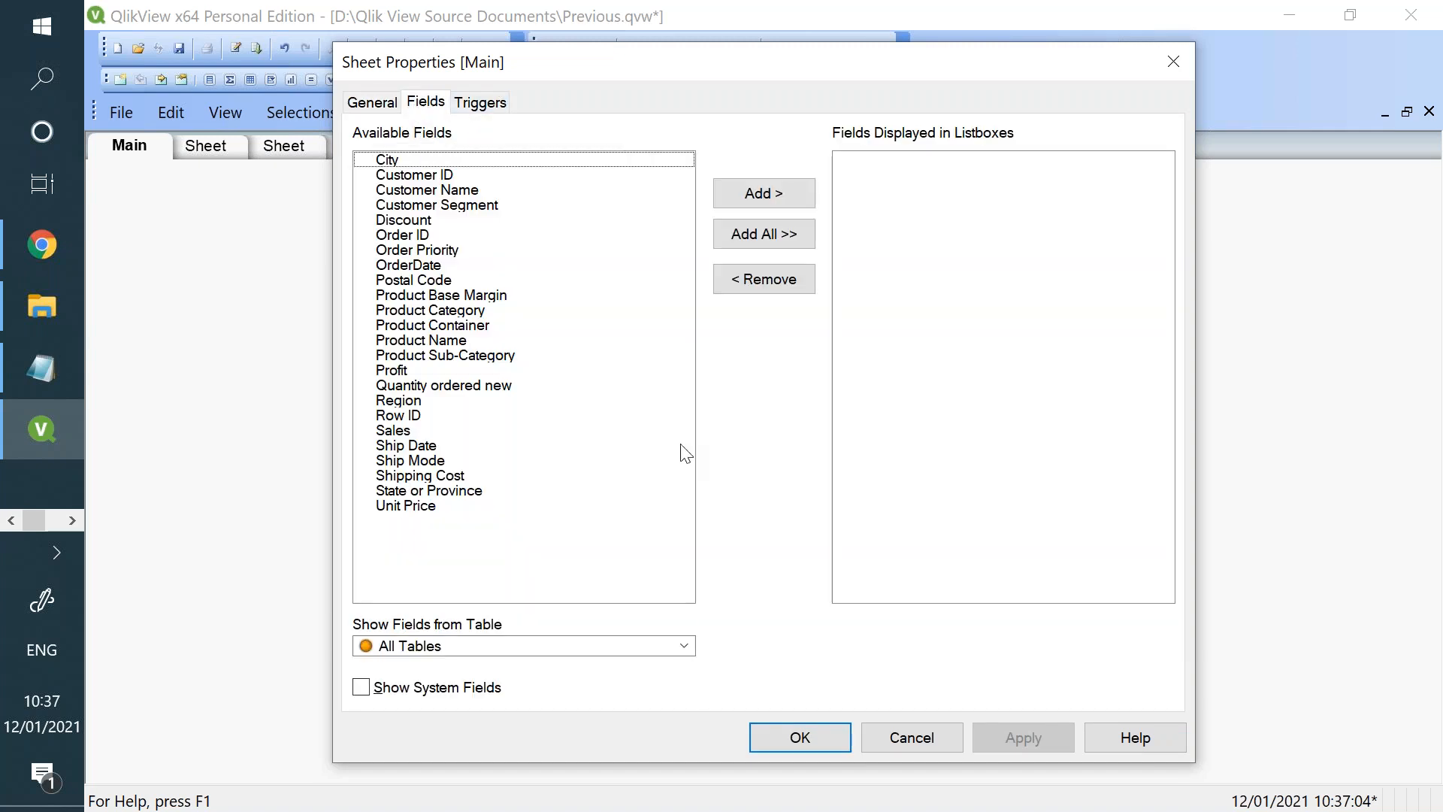
{"action": "left_click", "coordinate": [895, 727]}
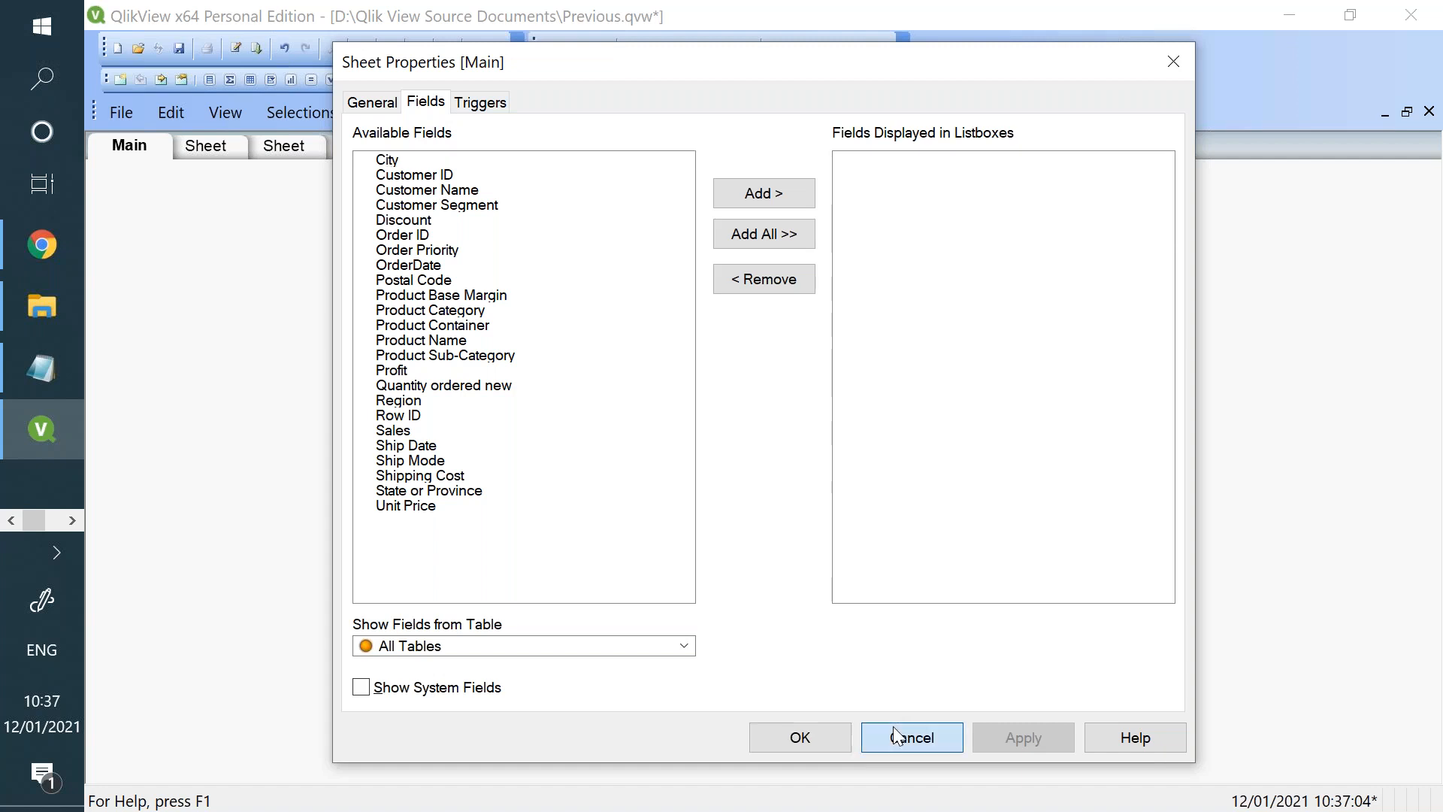
{"action": "left_click_drag", "start_coordinate": [305, 29], "coordinate": [349, 168]}
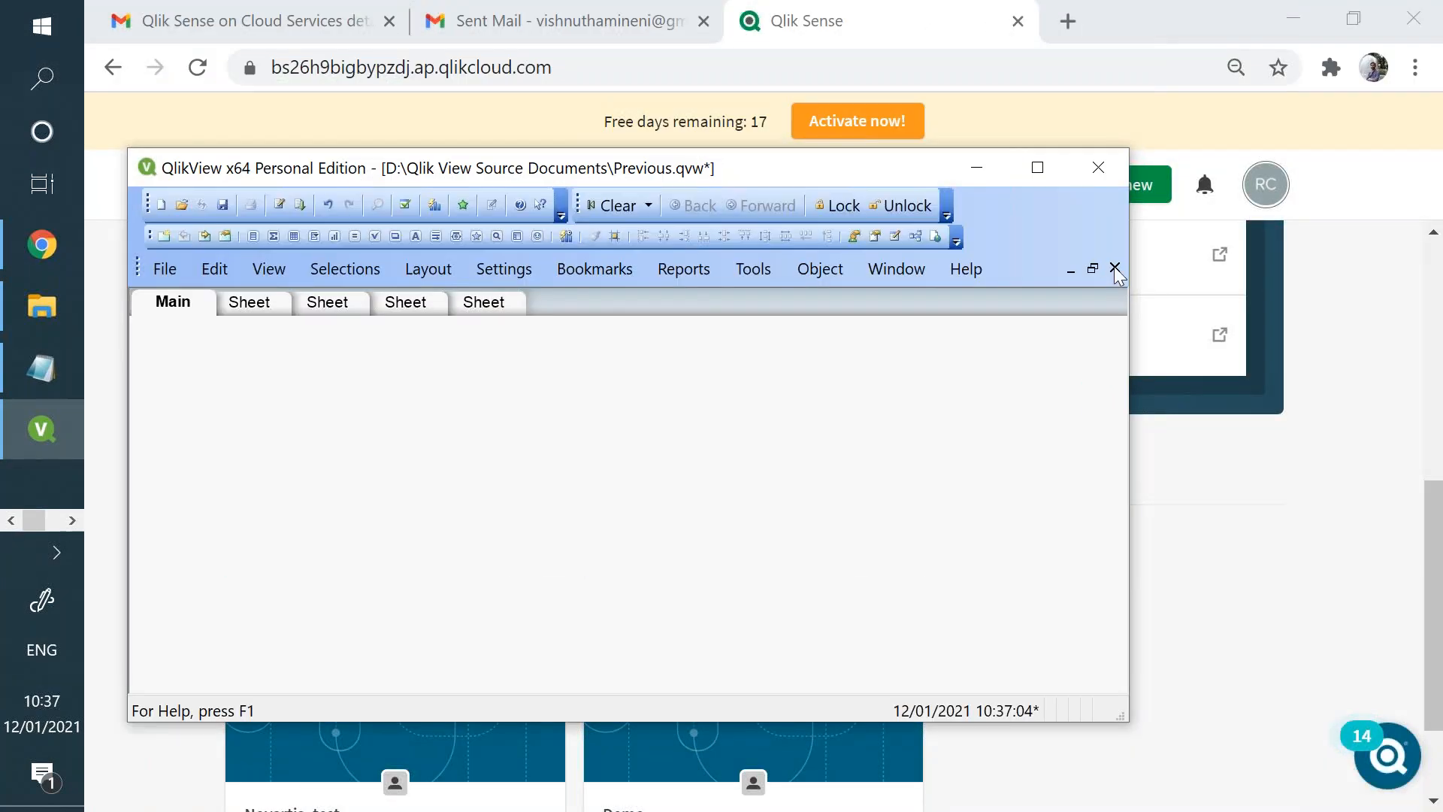
{"action": "left_click", "coordinate": [1115, 269]}
{"action": "left_click", "coordinate": [759, 523]}
{"action": "left_click", "coordinate": [1038, 166]}
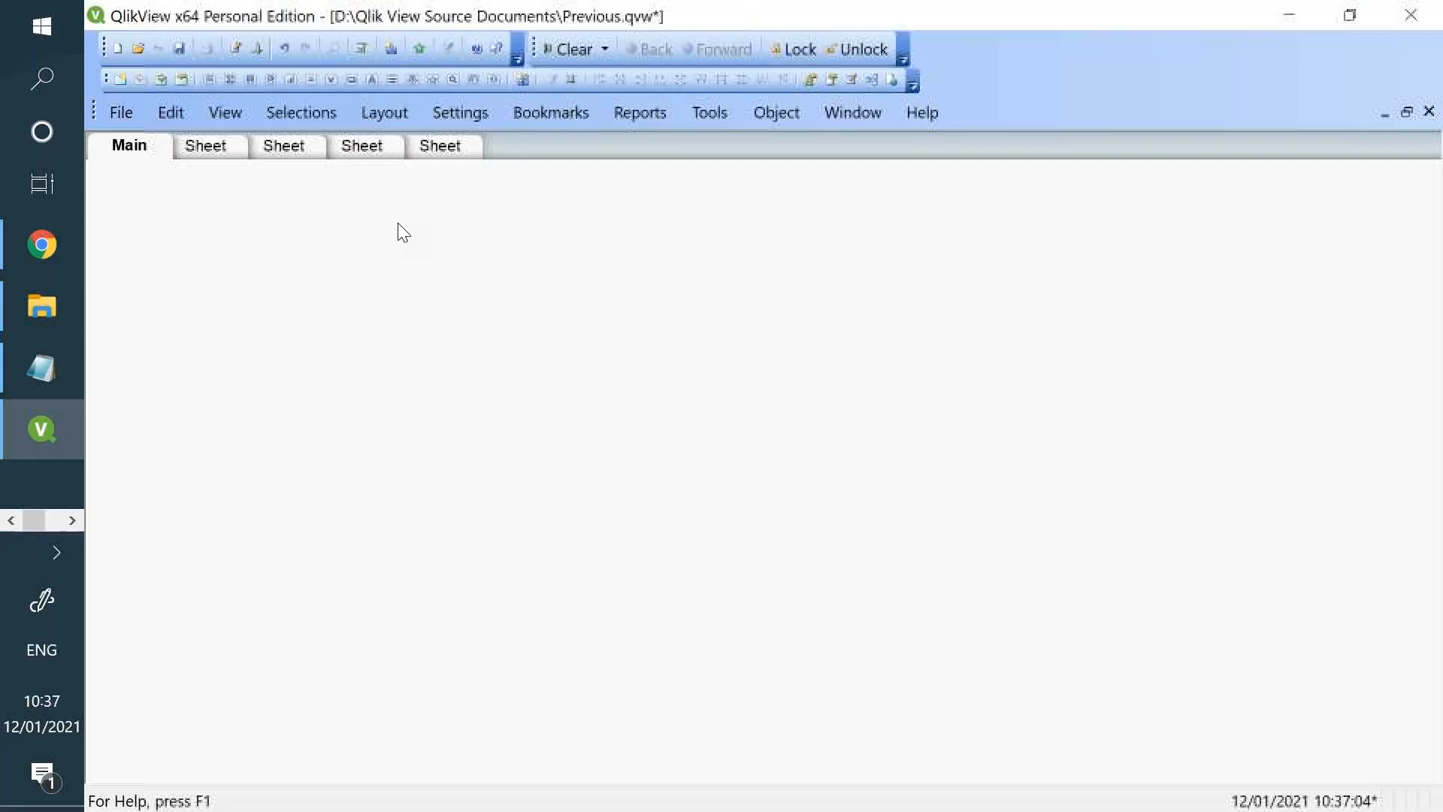
- Turn off Initial Data Reduction Based on Section Access in the document's opening properties and reload the data
{"action": "right_click", "coordinate": [267, 265]}
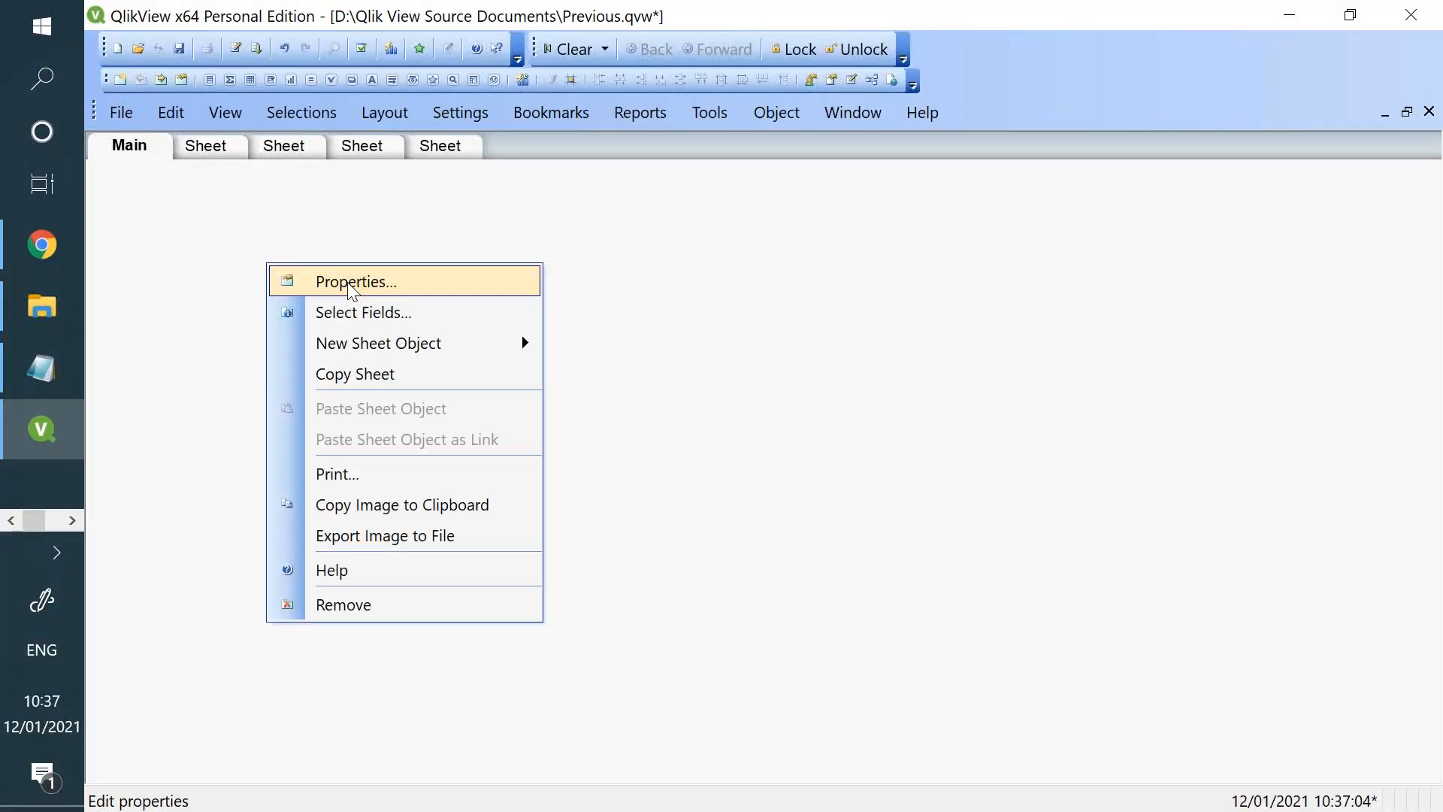
{"action": "left_click", "coordinate": [469, 111]}
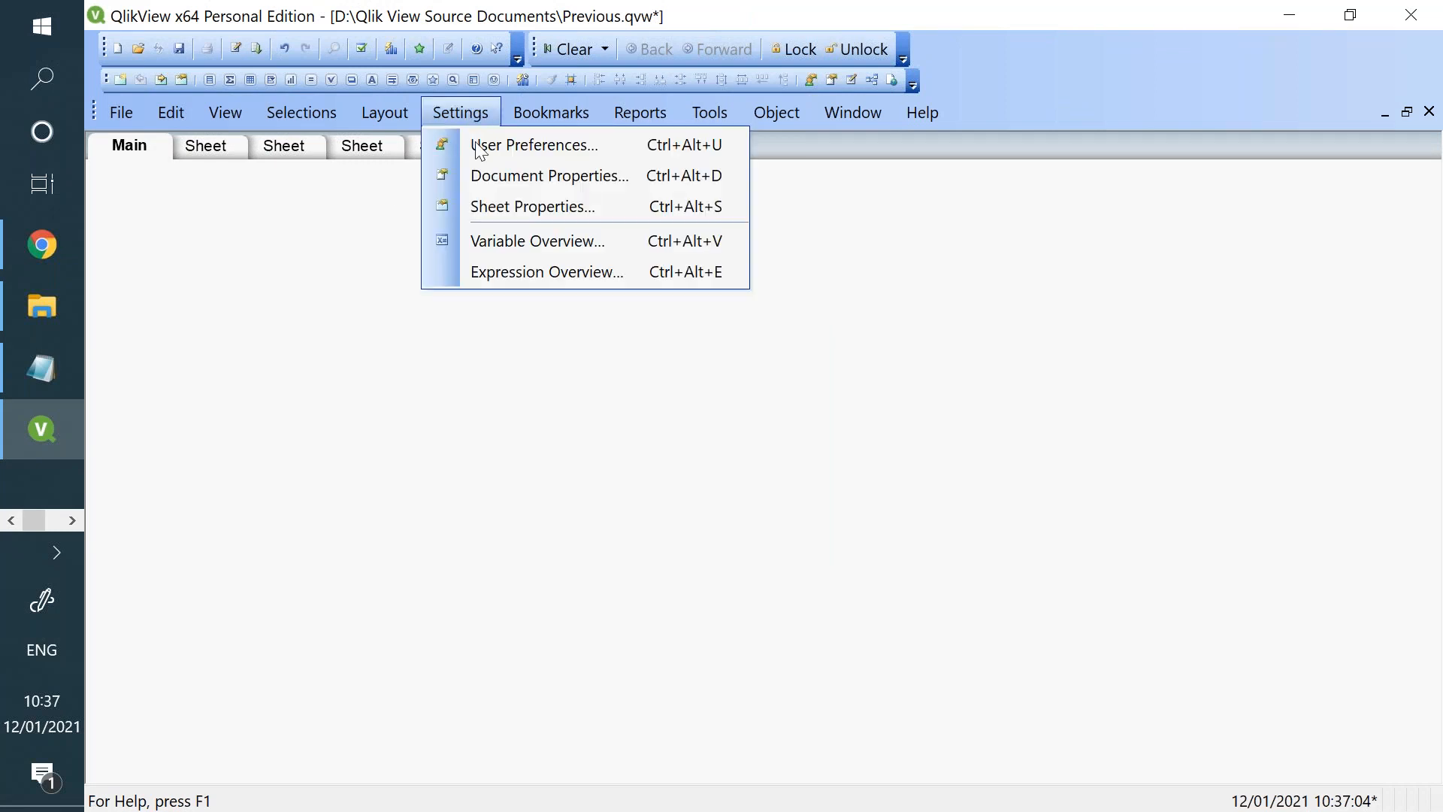
{"action": "left_click", "coordinate": [476, 170]}
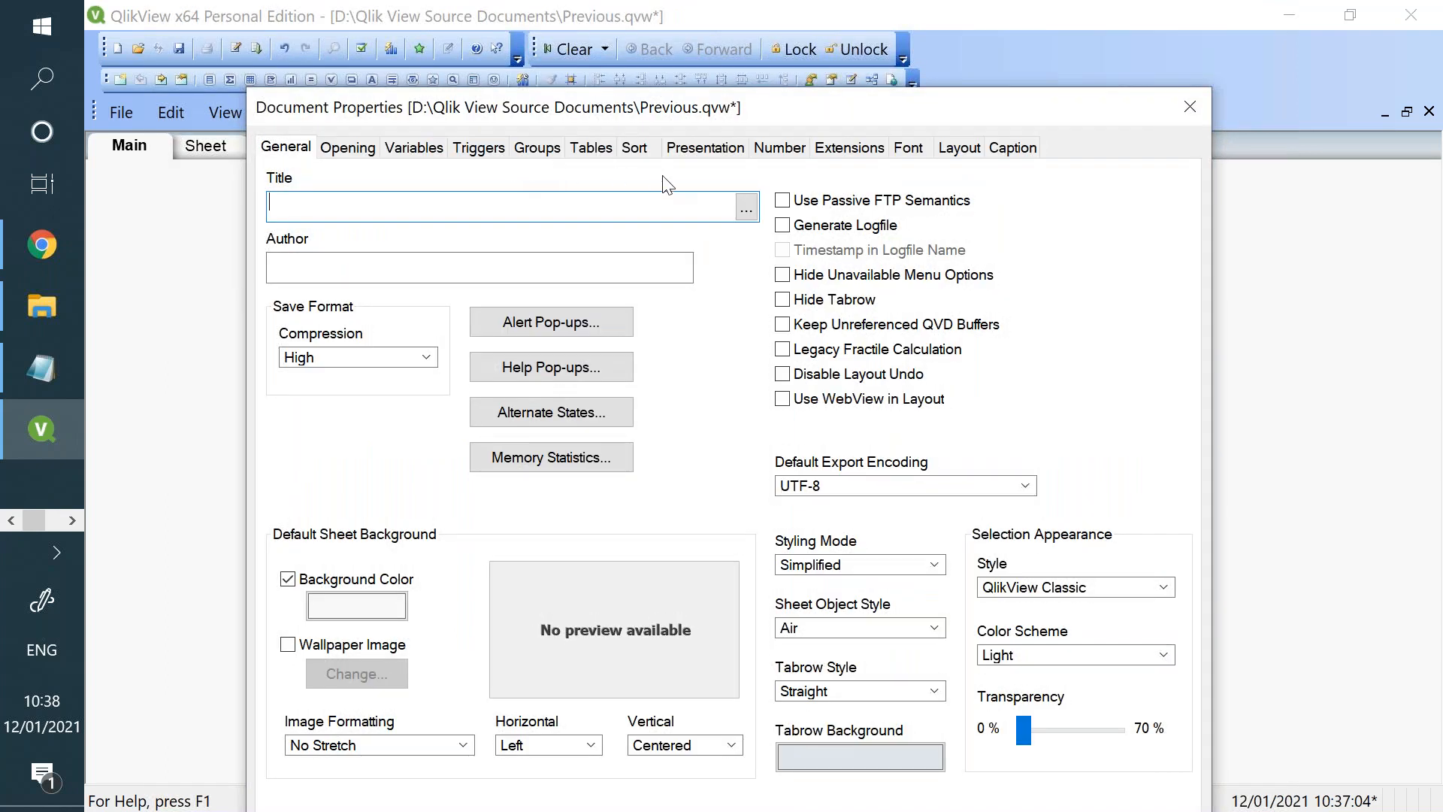
{"action": "left_click", "coordinate": [365, 155]}
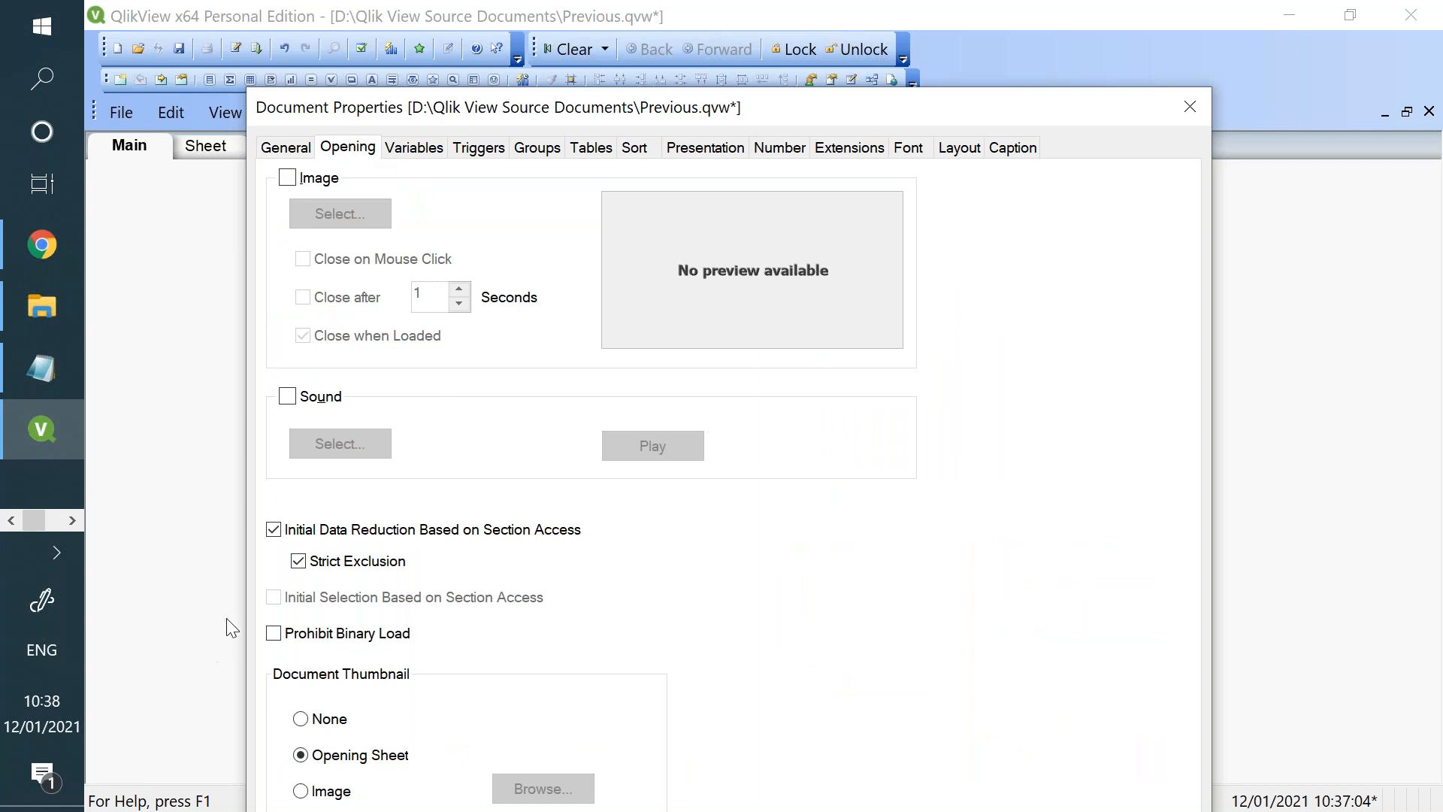
{"action": "left_click", "coordinate": [273, 529]}
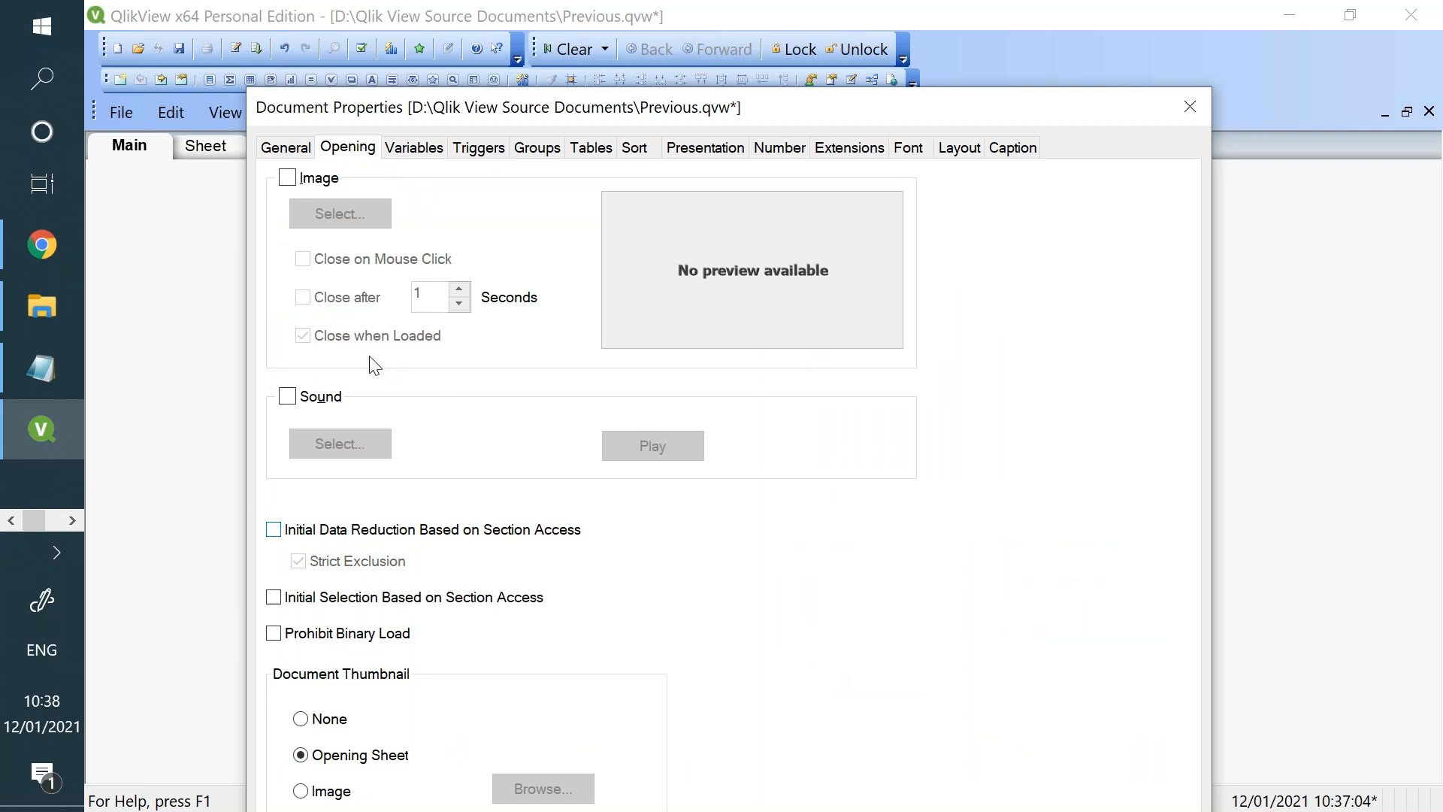
{"action": "left_click_drag", "start_coordinate": [473, 97], "coordinate": [456, 45]}
{"action": "left_click", "coordinate": [939, 796]}
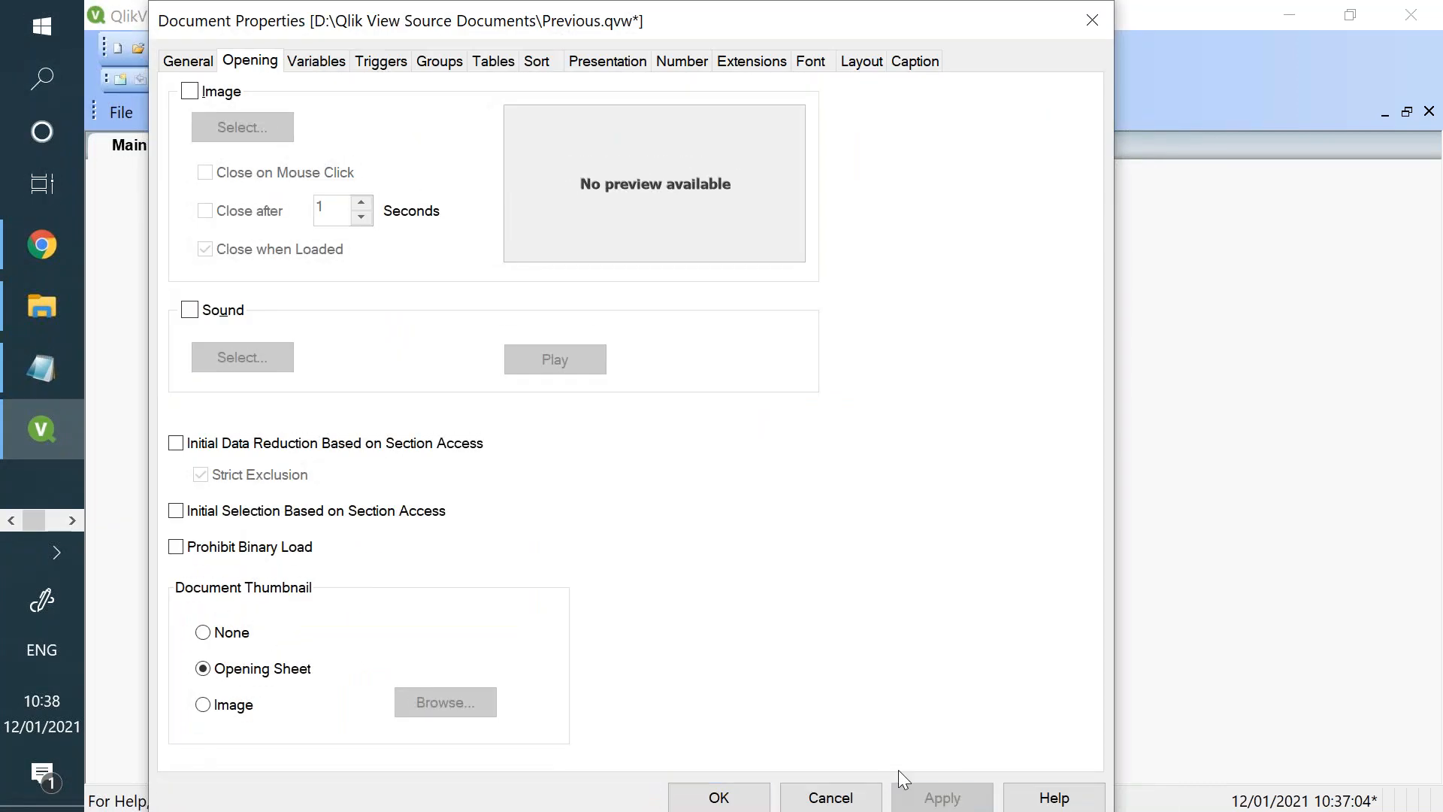
{"action": "left_click", "coordinate": [723, 795]}
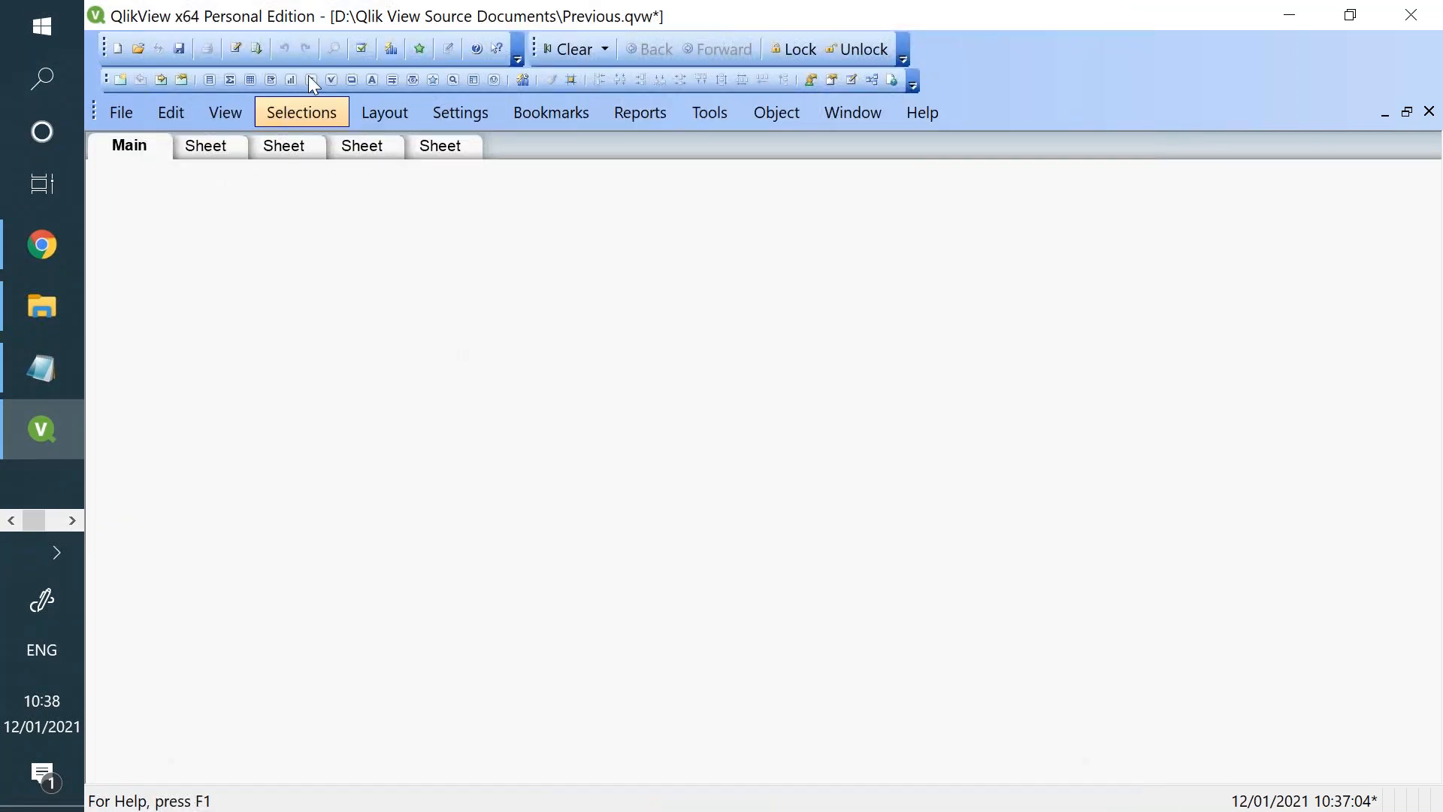
{"action": "left_click", "coordinate": [261, 50]}
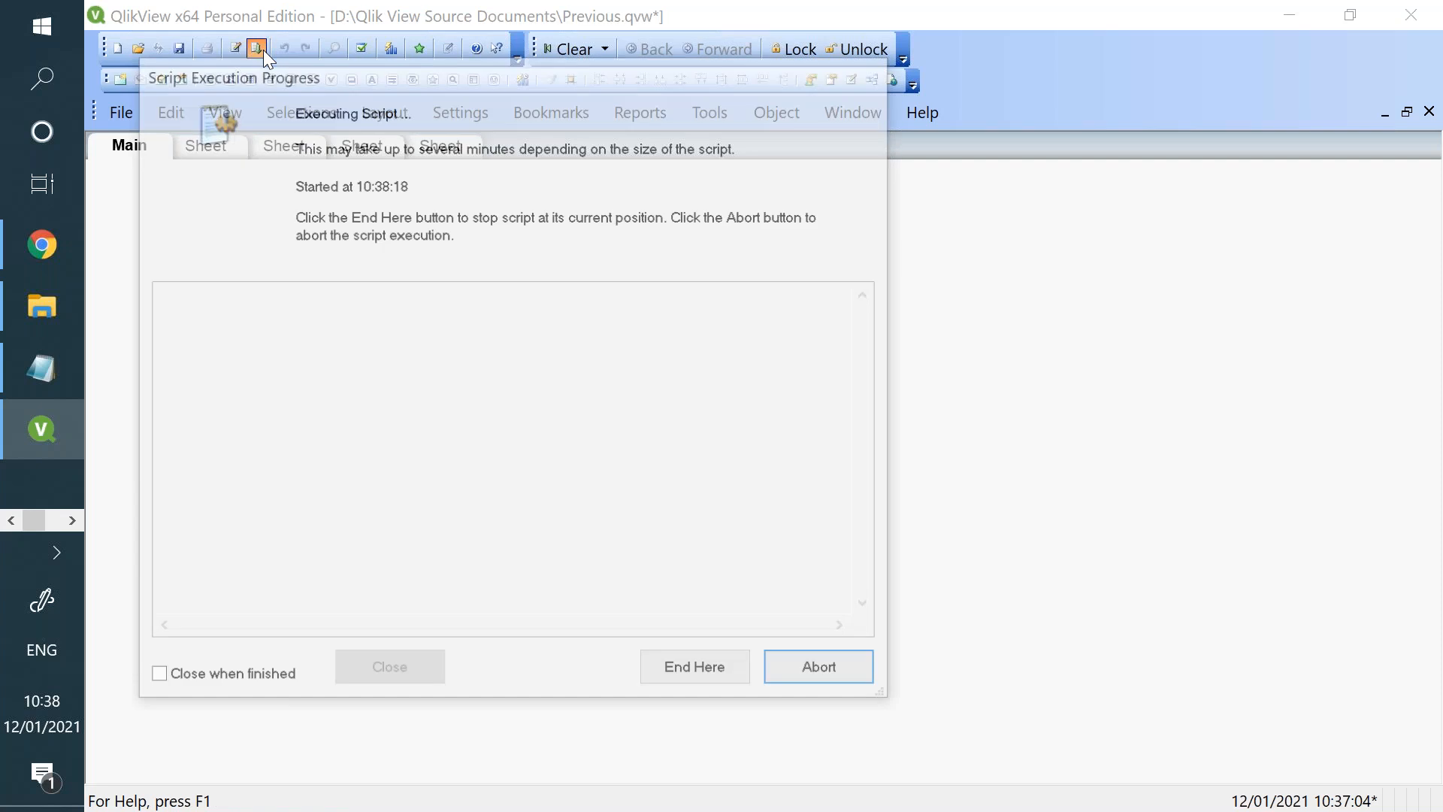
{"action": "left_click", "coordinate": [424, 662]}
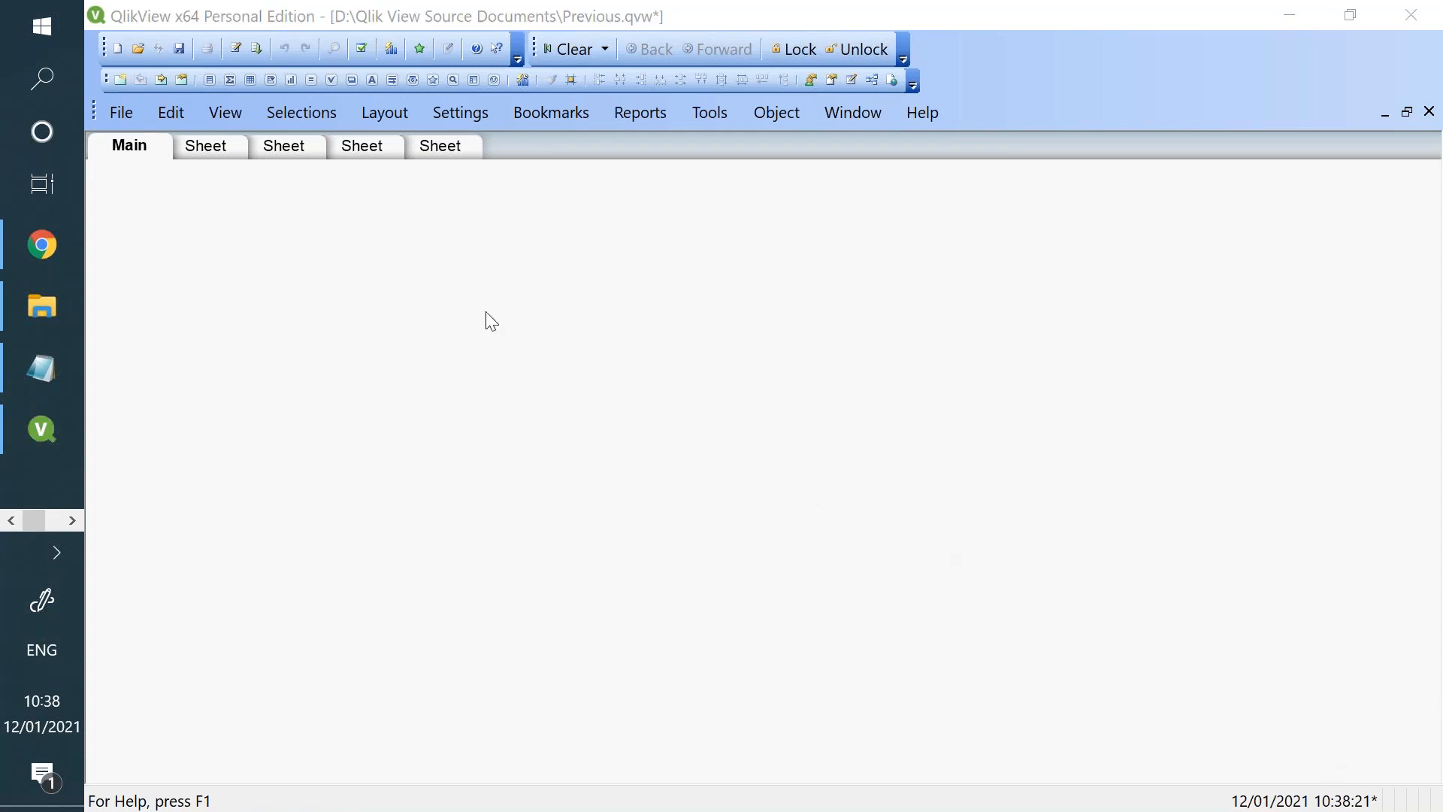
- Examine the Main sheet's field properties and close them without changes
{"action": "right_click", "coordinate": [400, 266]}
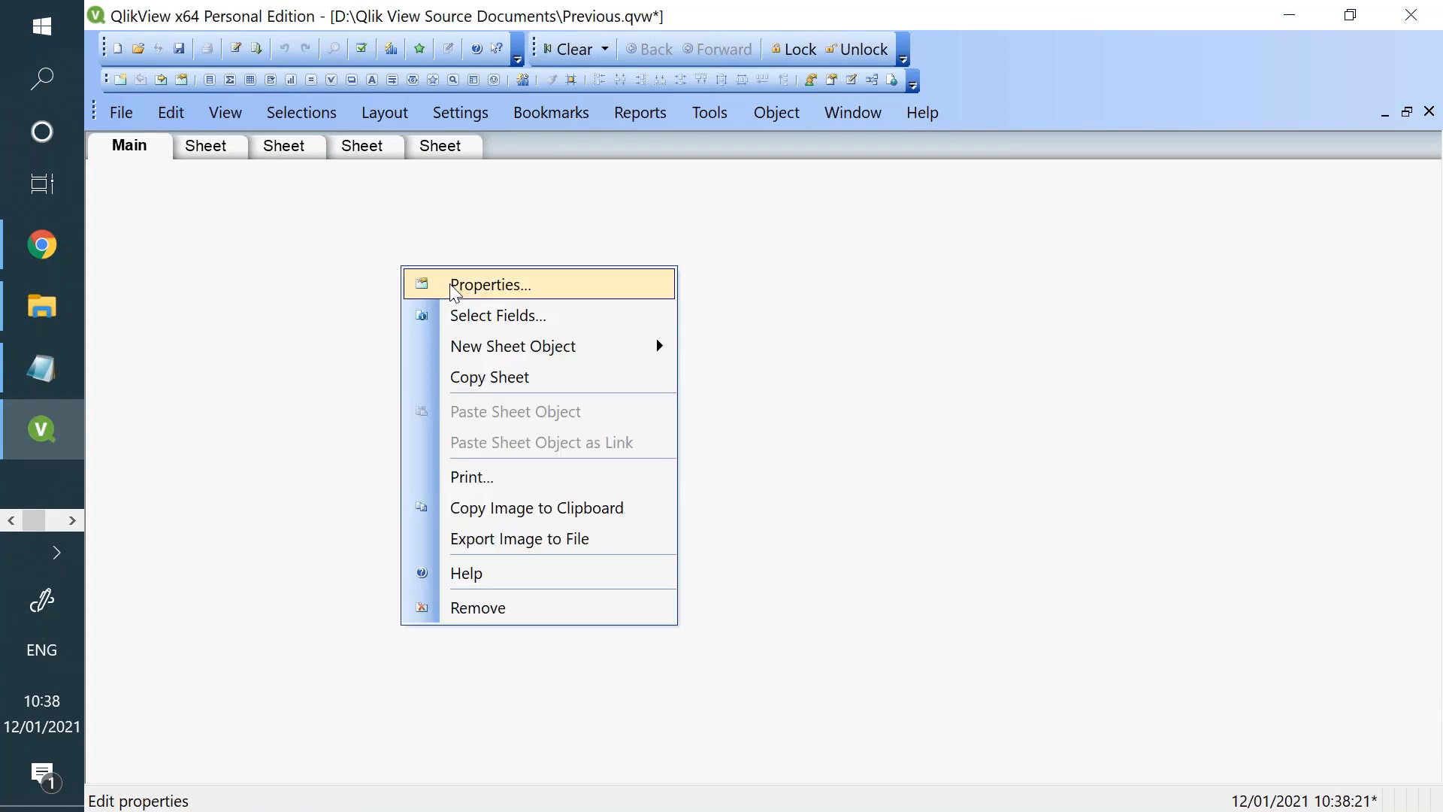
{"action": "left_click", "coordinate": [449, 286]}
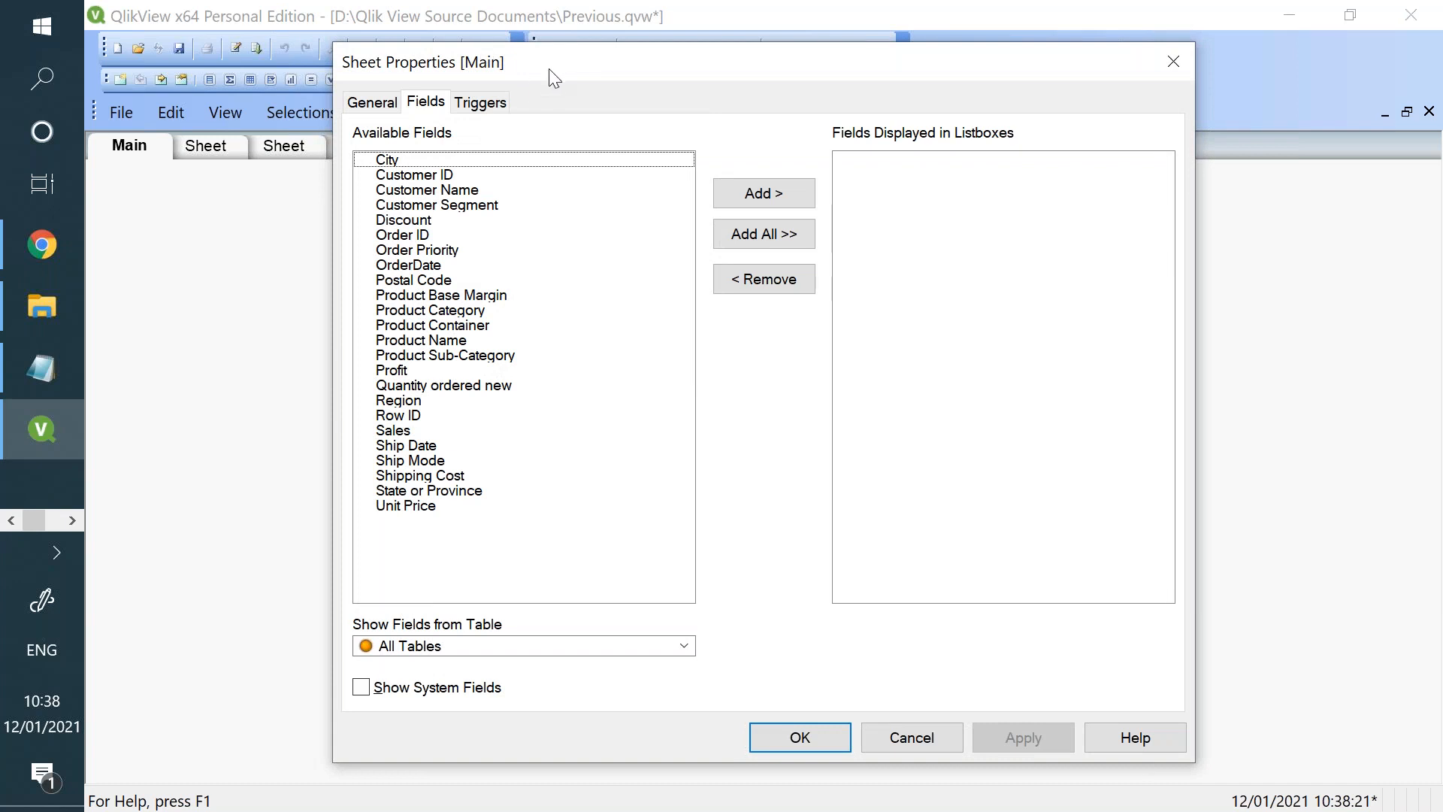
{"action": "left_click_drag", "start_coordinate": [552, 69], "coordinate": [460, 226]}
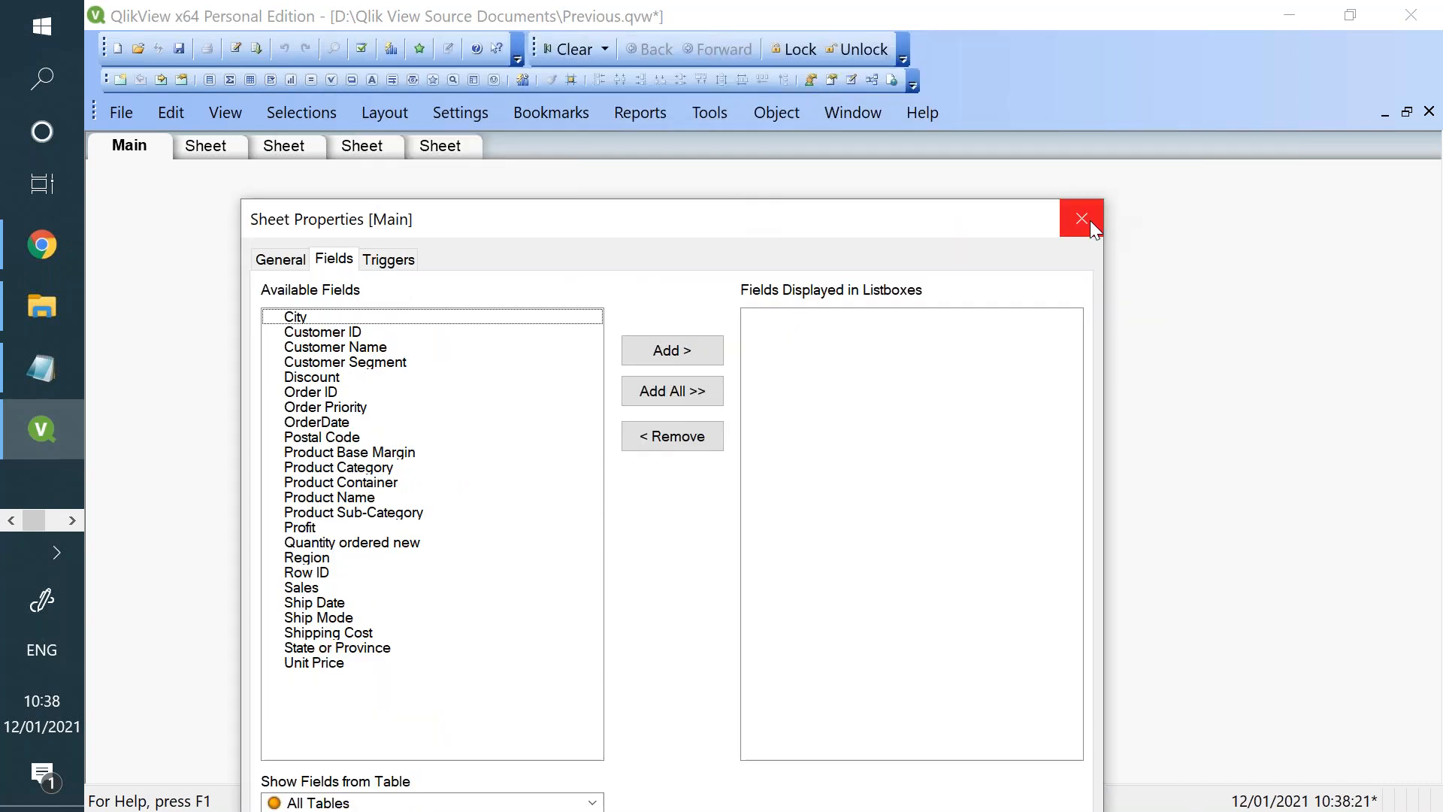
{"action": "left_click", "coordinate": [1097, 219]}
- Close the Previous document without saving it and create a new blank document, dismissing the Getting Started Wizard
{"action": "left_click", "coordinate": [1429, 111]}
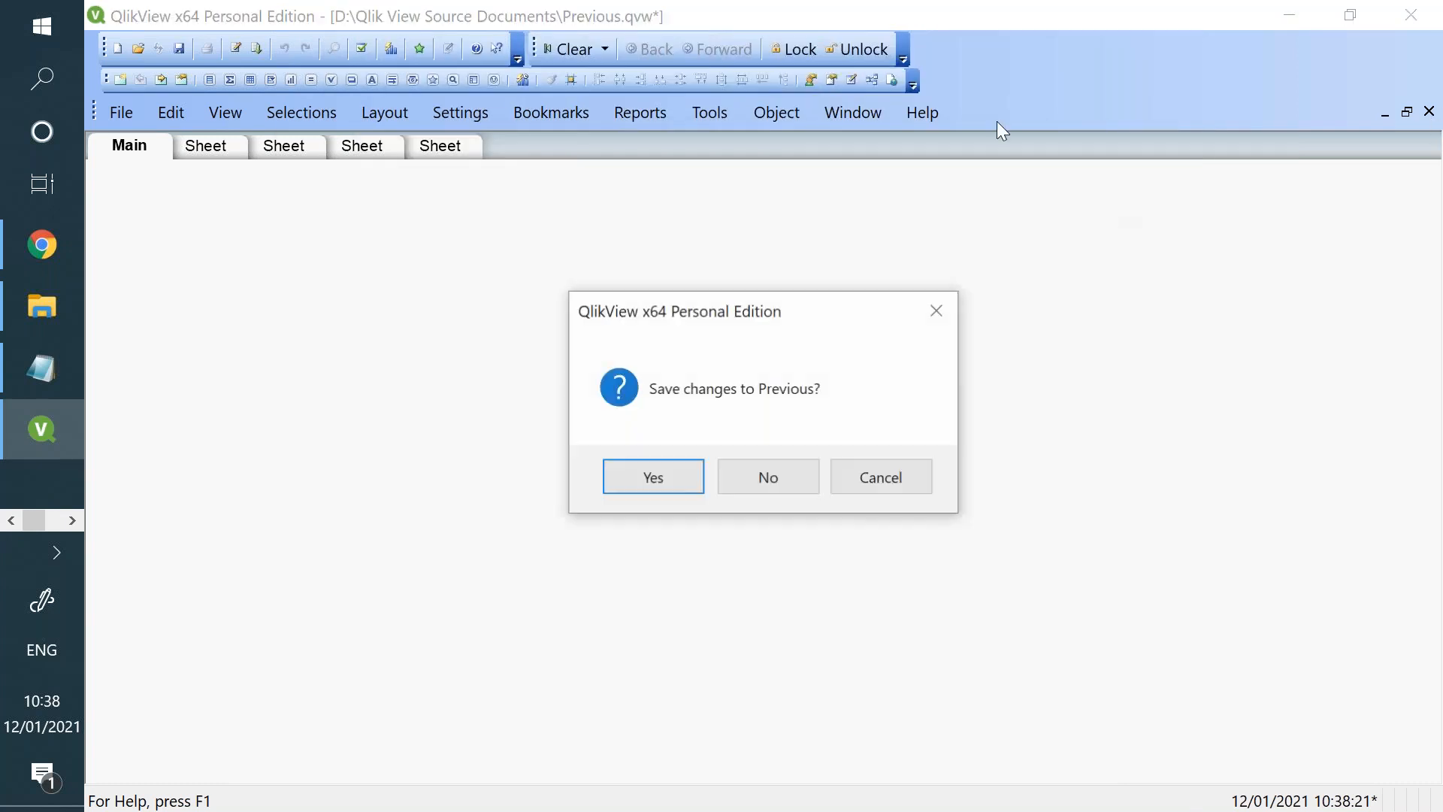
{"action": "left_click", "coordinate": [733, 475]}
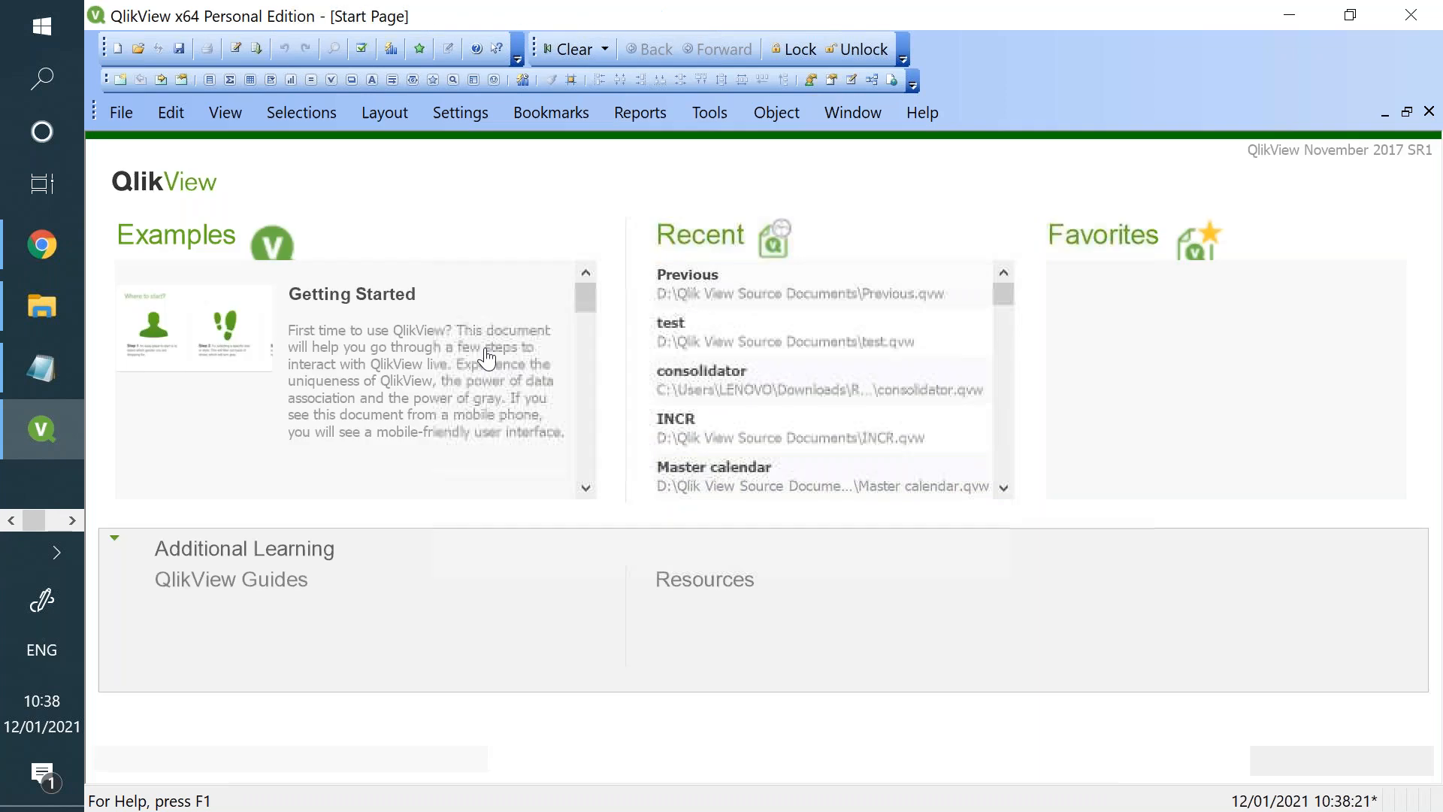
{"action": "left_click", "coordinate": [117, 49]}
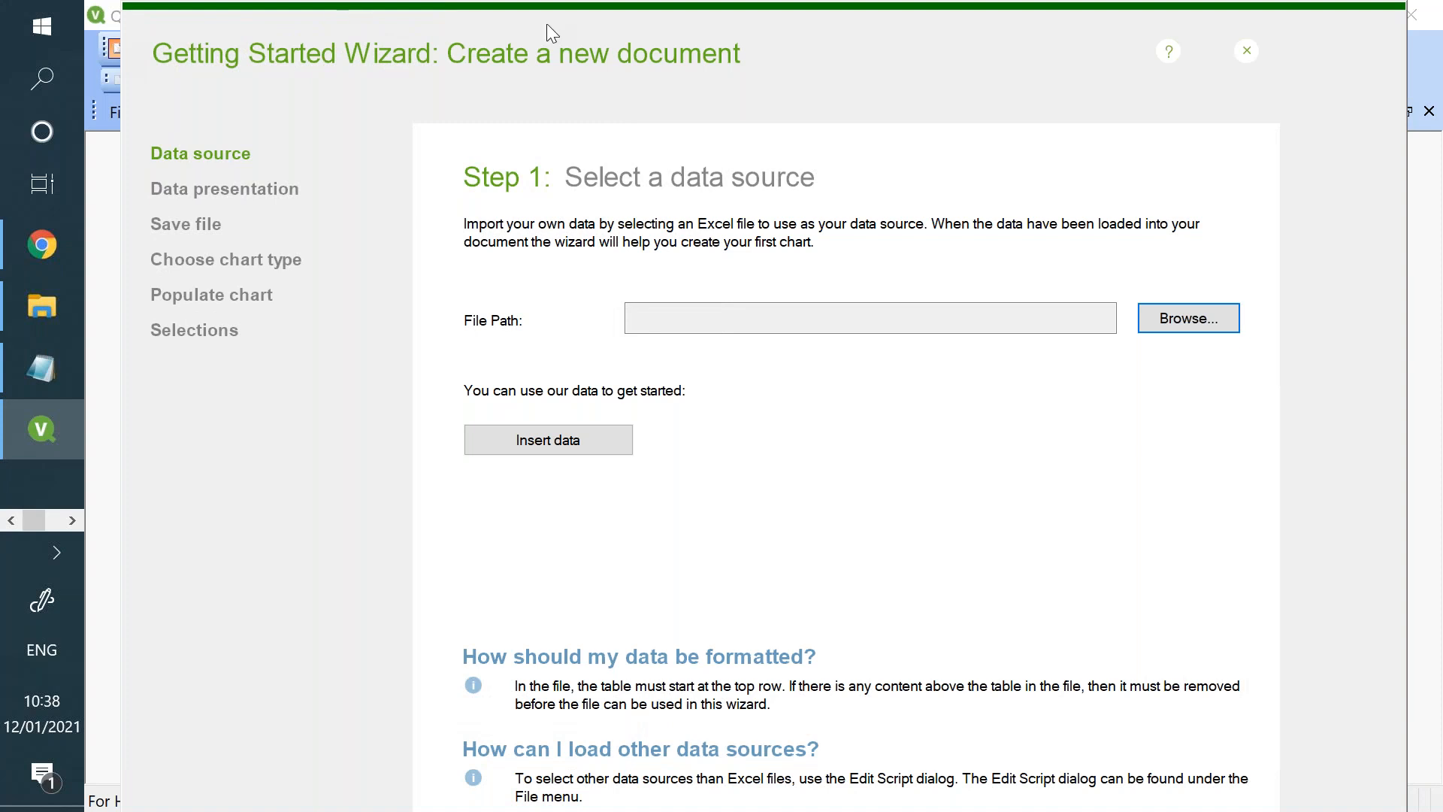
{"action": "left_click", "coordinate": [622, 5]}
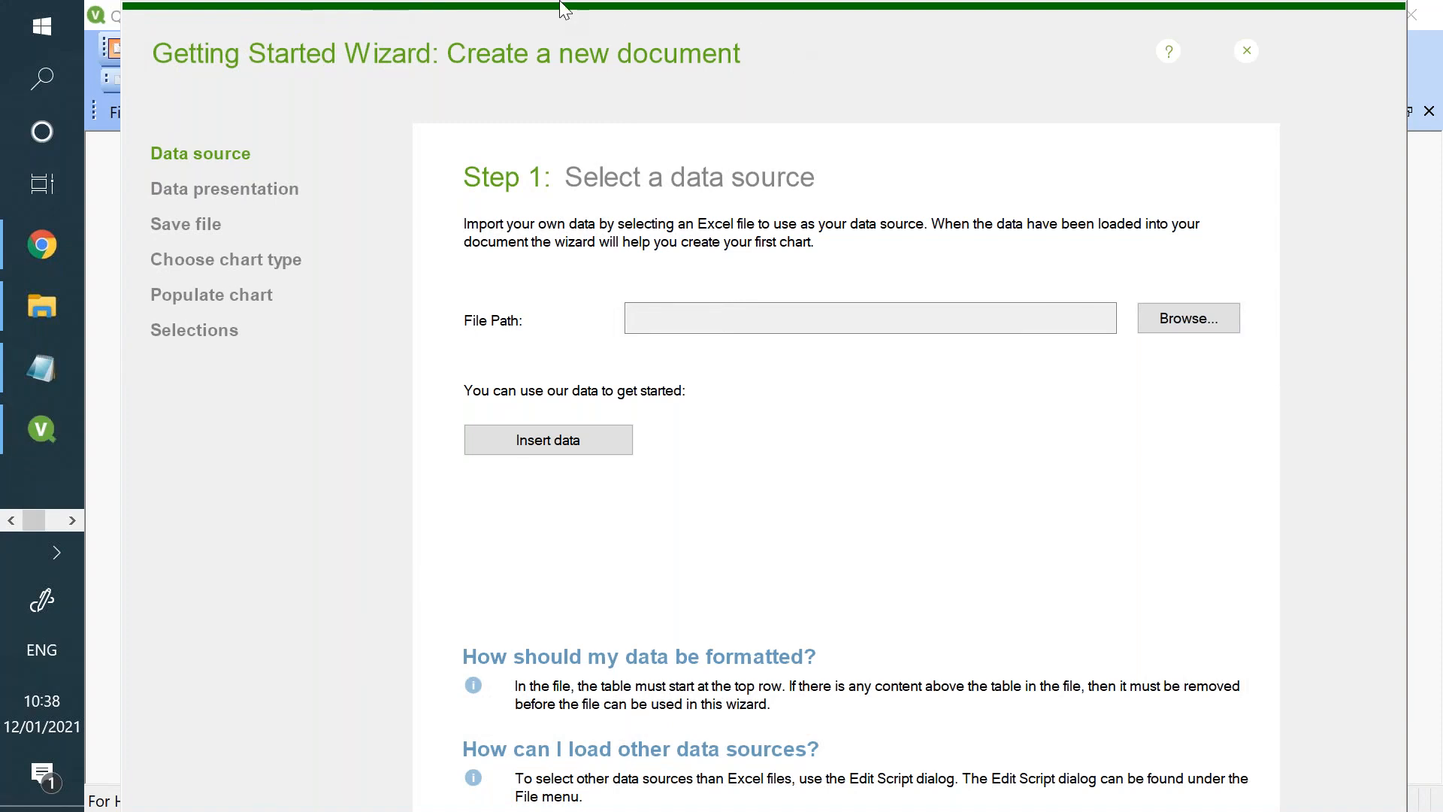
{"action": "left_click", "coordinate": [1249, 54]}
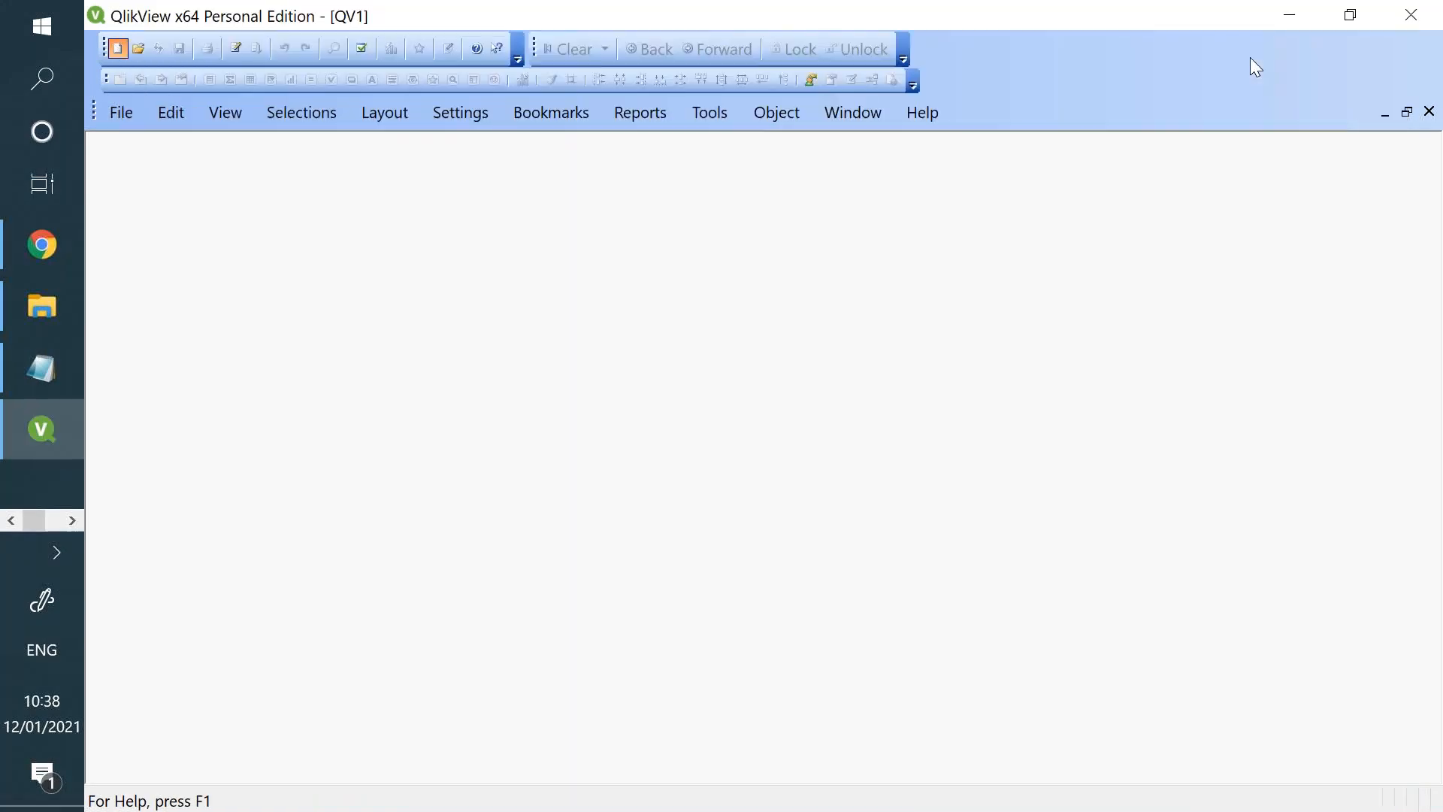
- Open the new document's load script and add a script tab named Main 2
{"action": "left_click", "coordinate": [246, 56]}
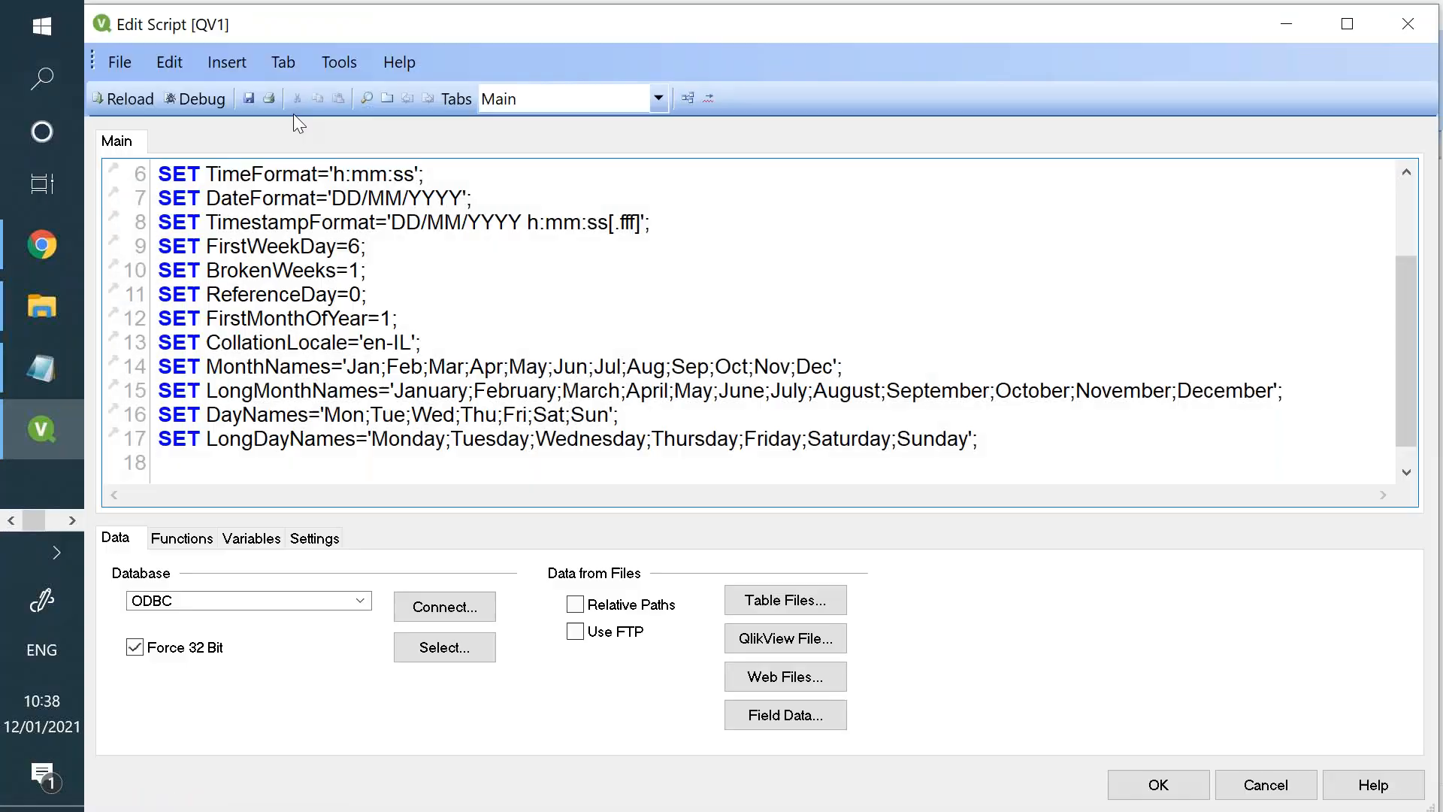
{"action": "left_click", "coordinate": [388, 98]}
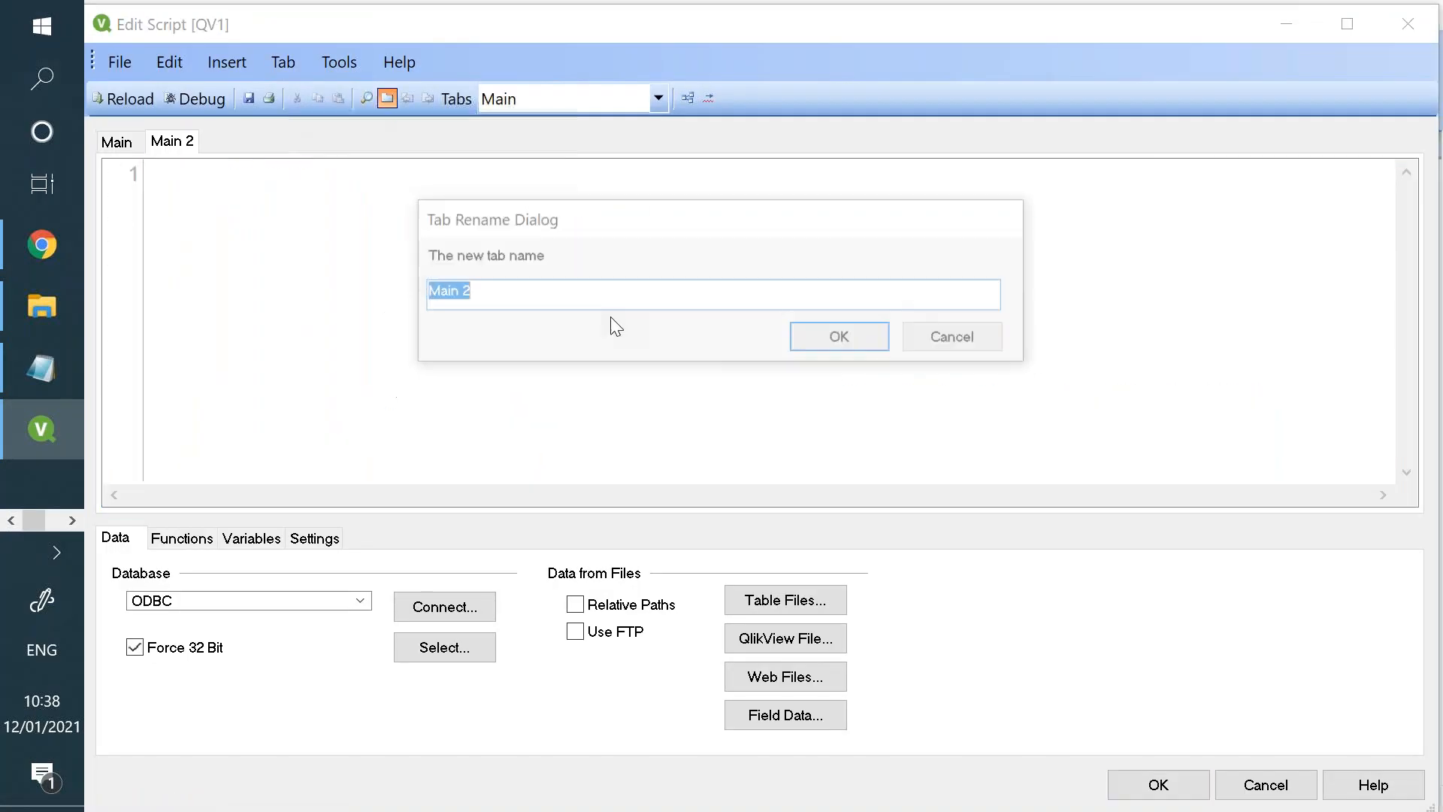
{"action": "left_click", "coordinate": [829, 348]}
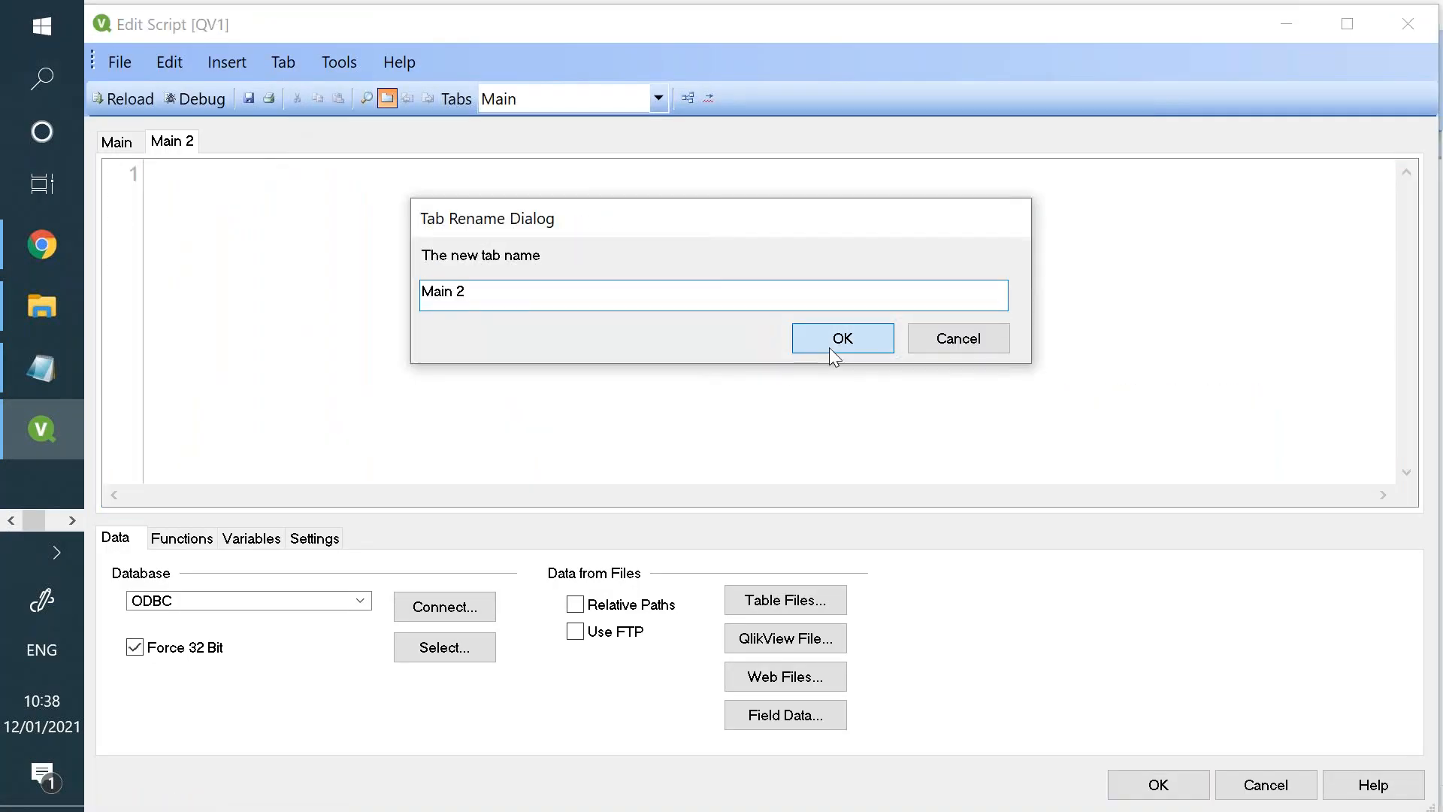
- Add a load statement for the Orders table of Store.xlsx, using embedded labels, to the Main 2 script tab
{"action": "left_click", "coordinate": [783, 606]}
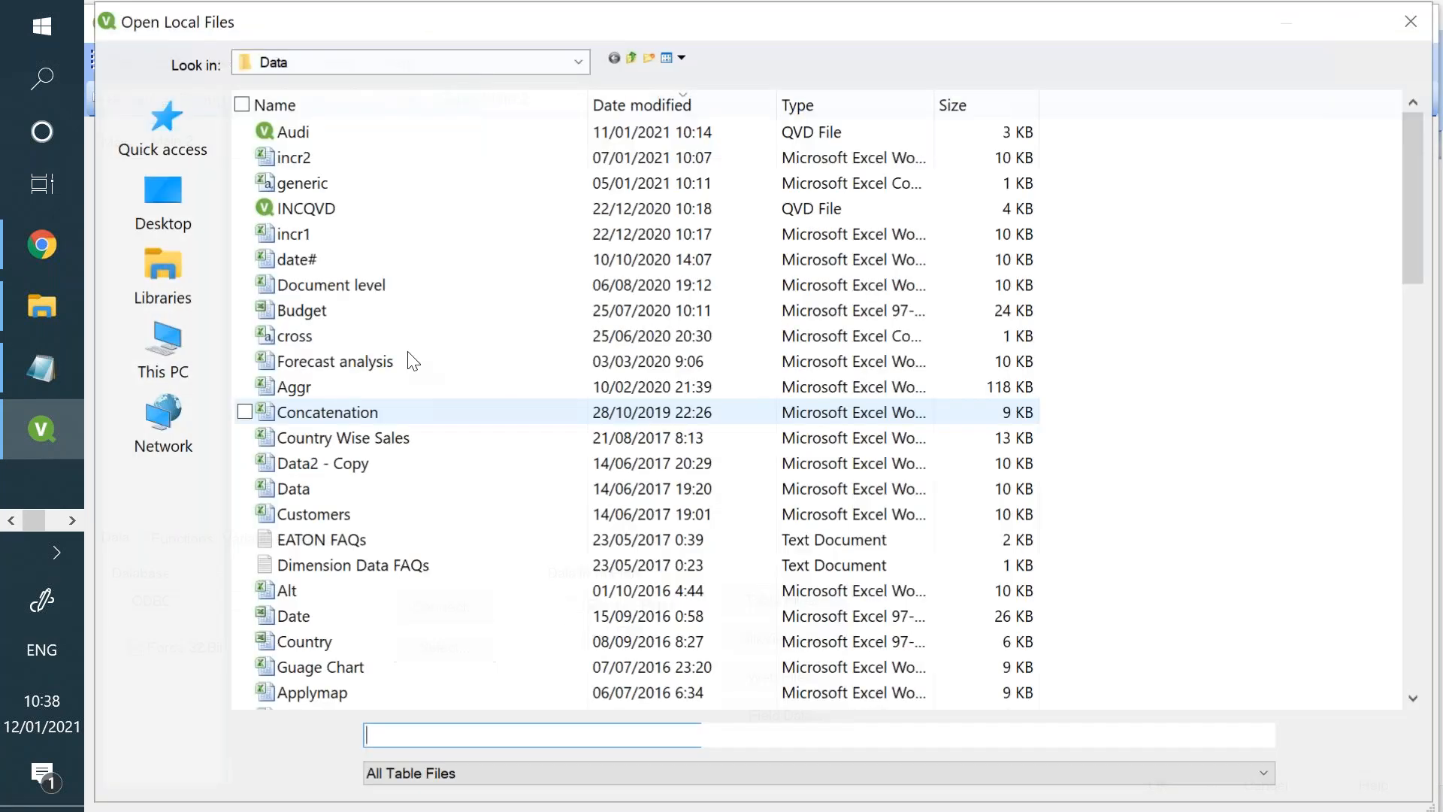
{"action": "key", "text": "Escape"}
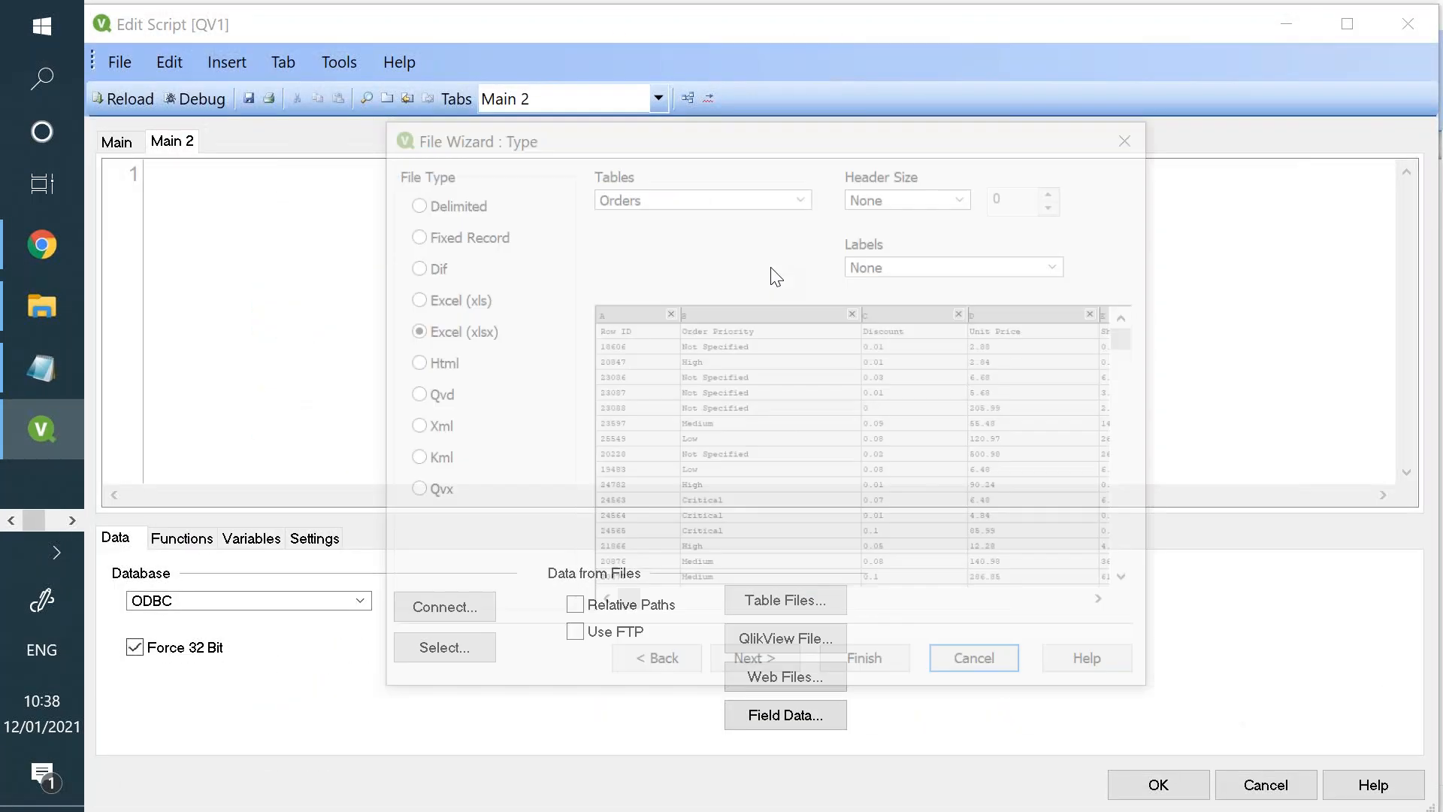
{"action": "left_click", "coordinate": [899, 267]}
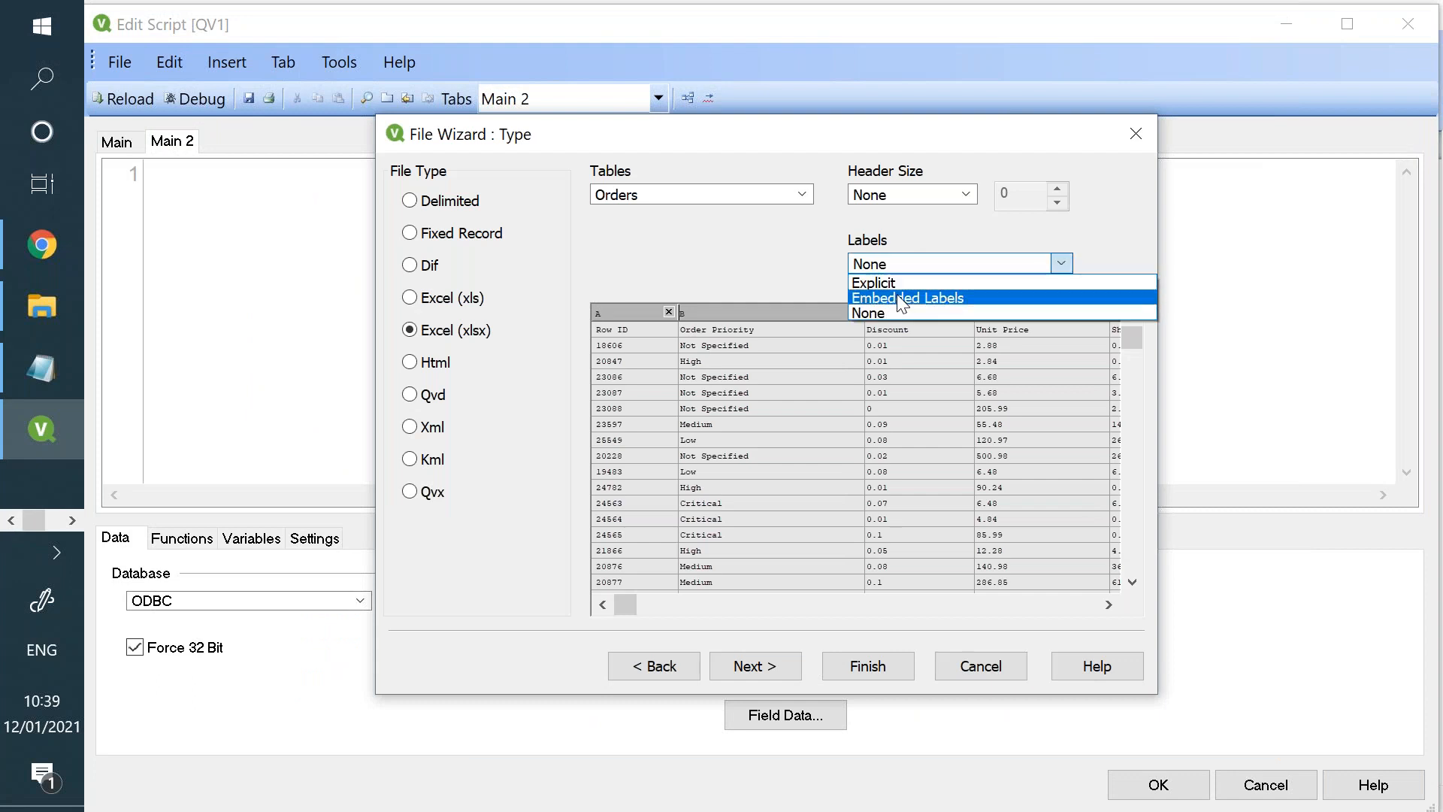
{"action": "left_click", "coordinate": [900, 299]}
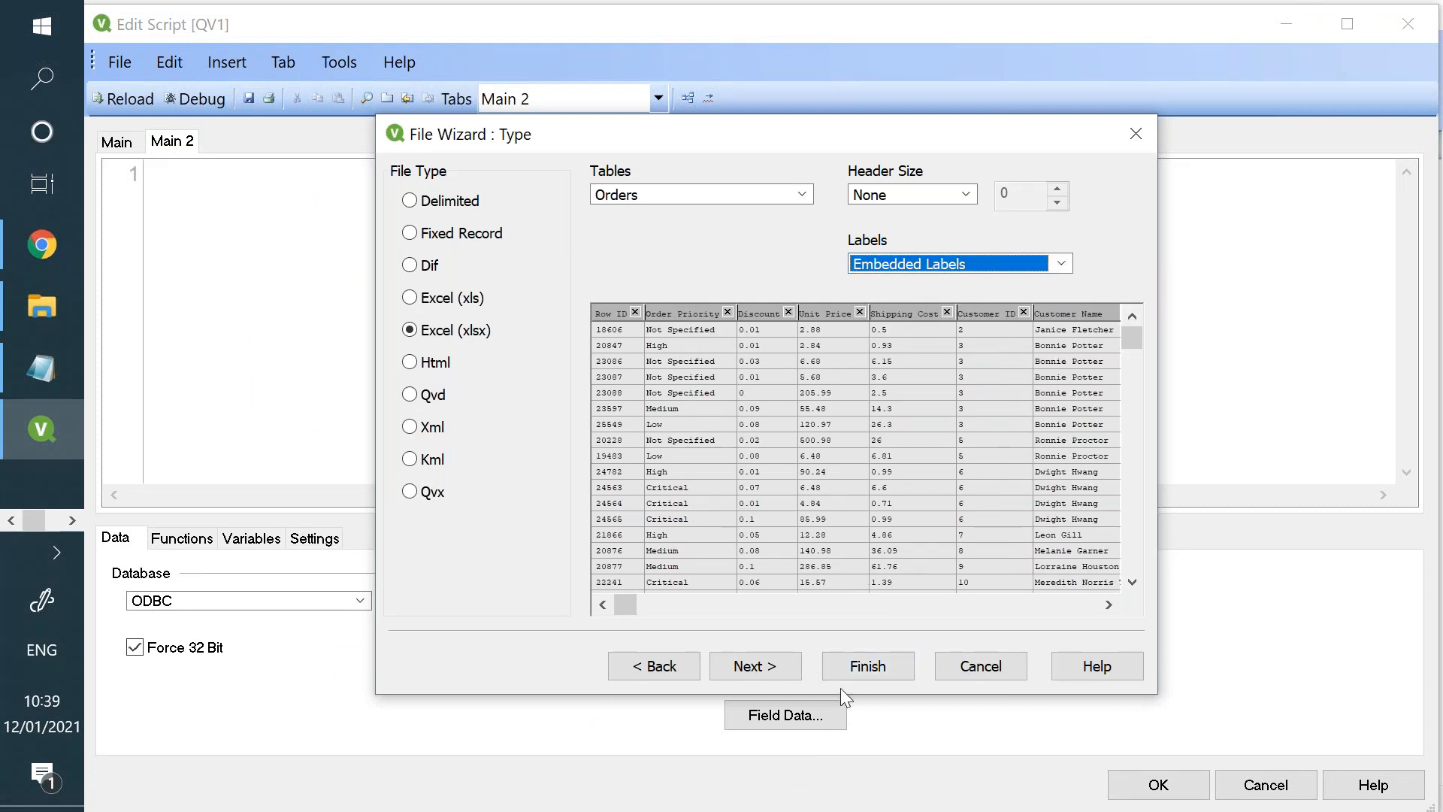
{"action": "left_click", "coordinate": [866, 666]}
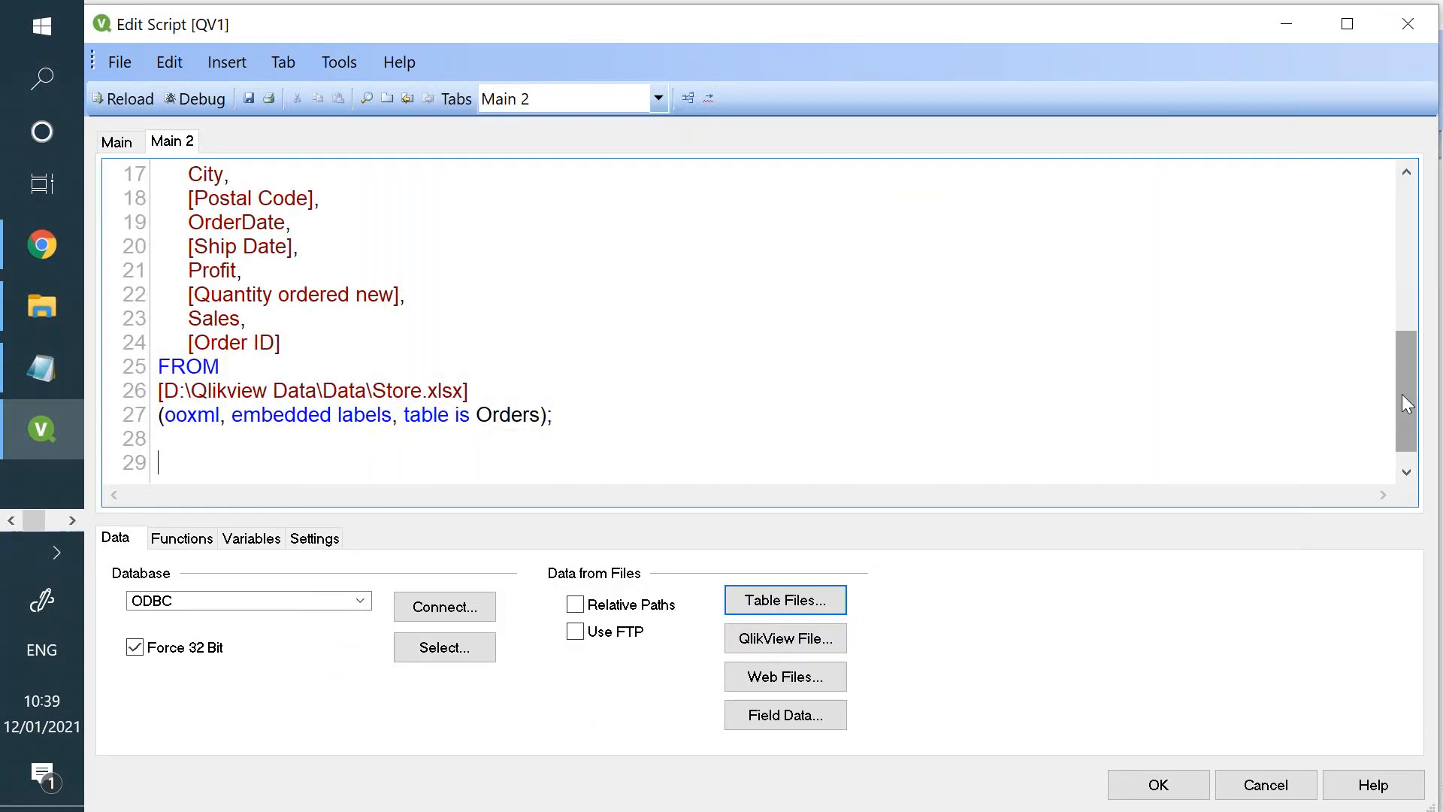
- Insert the table label "Test:" on its own line above the LOAD statement
{"action": "scroll", "coordinate": [1401, 315], "scroll_direction": "up", "scroll_amount": 2}
{"action": "scroll", "coordinate": [1406, 256], "scroll_direction": "up", "scroll_amount": 4}
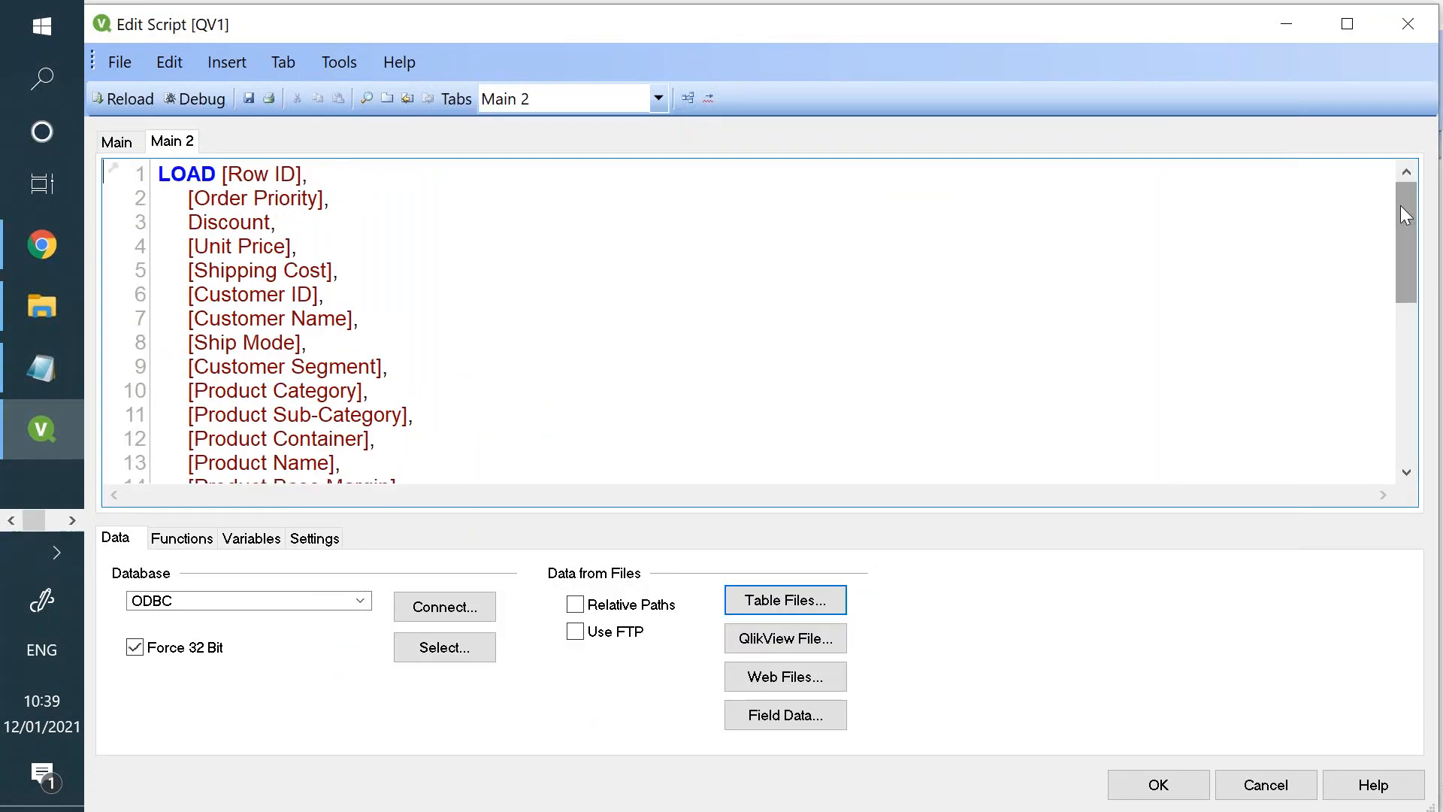
{"action": "left_click", "coordinate": [161, 174]}
{"action": "key", "text": "Return"}
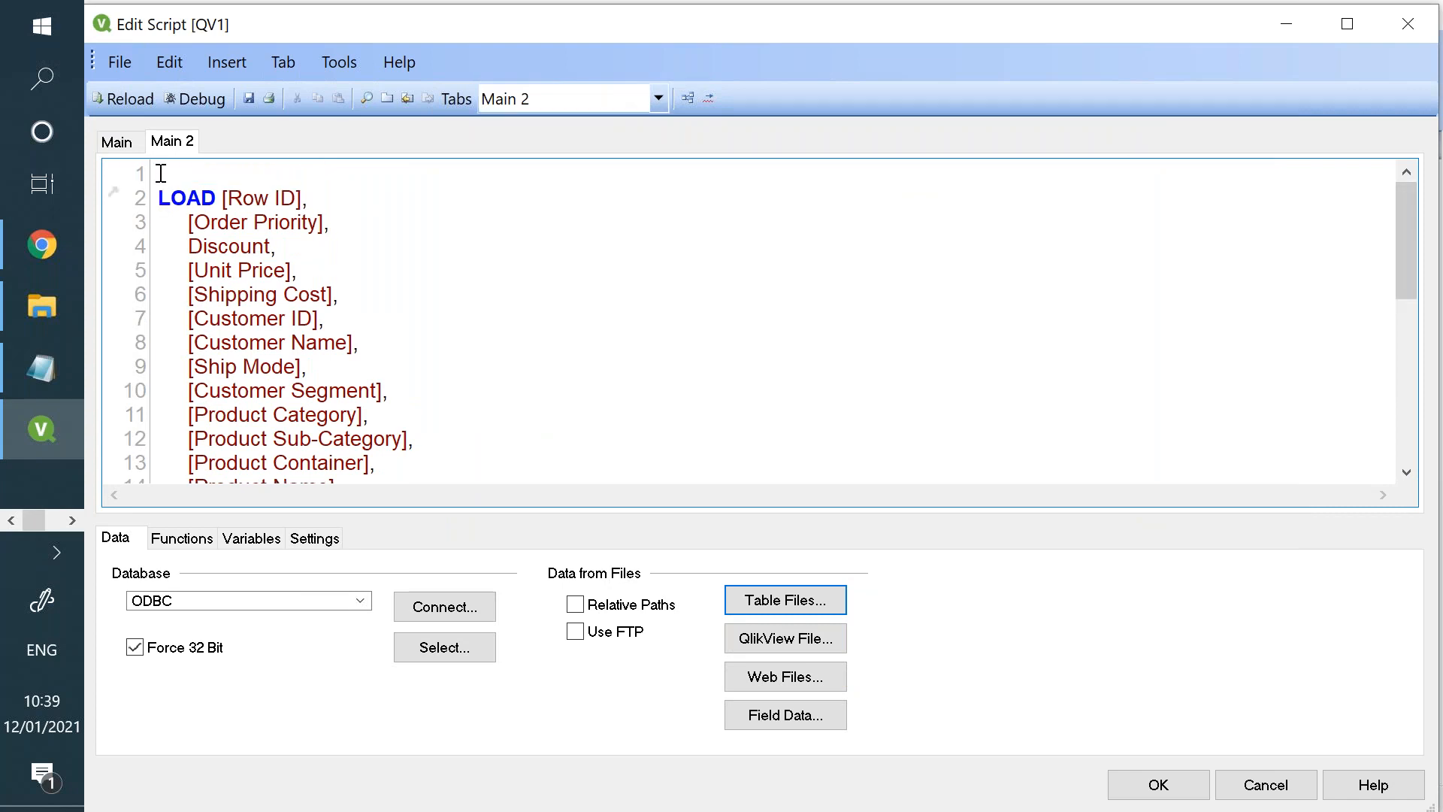
{"action": "type", "text": "Test:"}
- Save the document as test.qvw in the Qlik View Source Documents folder, replacing the existing file
{"action": "left_click", "coordinate": [248, 98]}
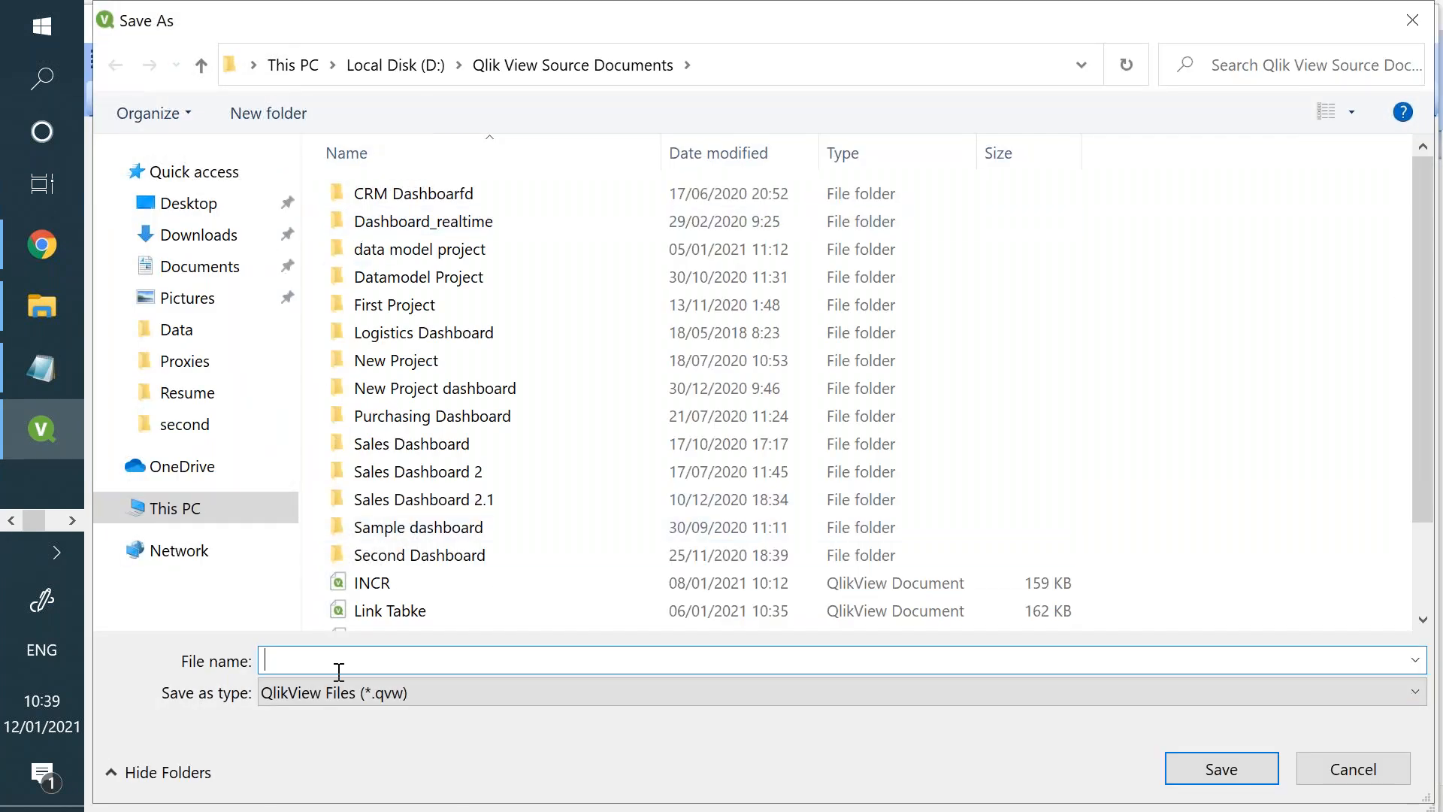
{"action": "type", "text": "Test"}
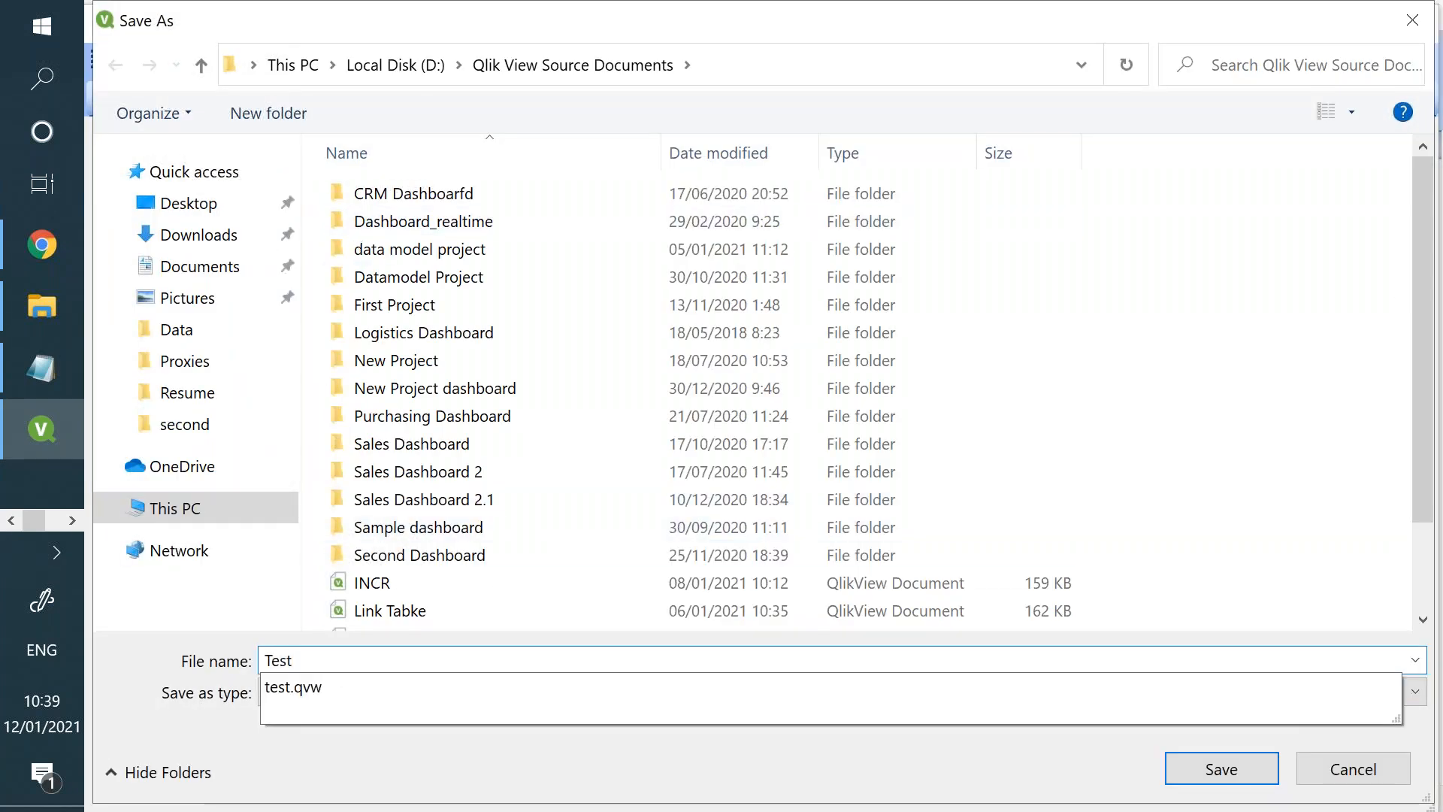
{"action": "key", "text": "Down"}
{"action": "key", "text": "Return"}
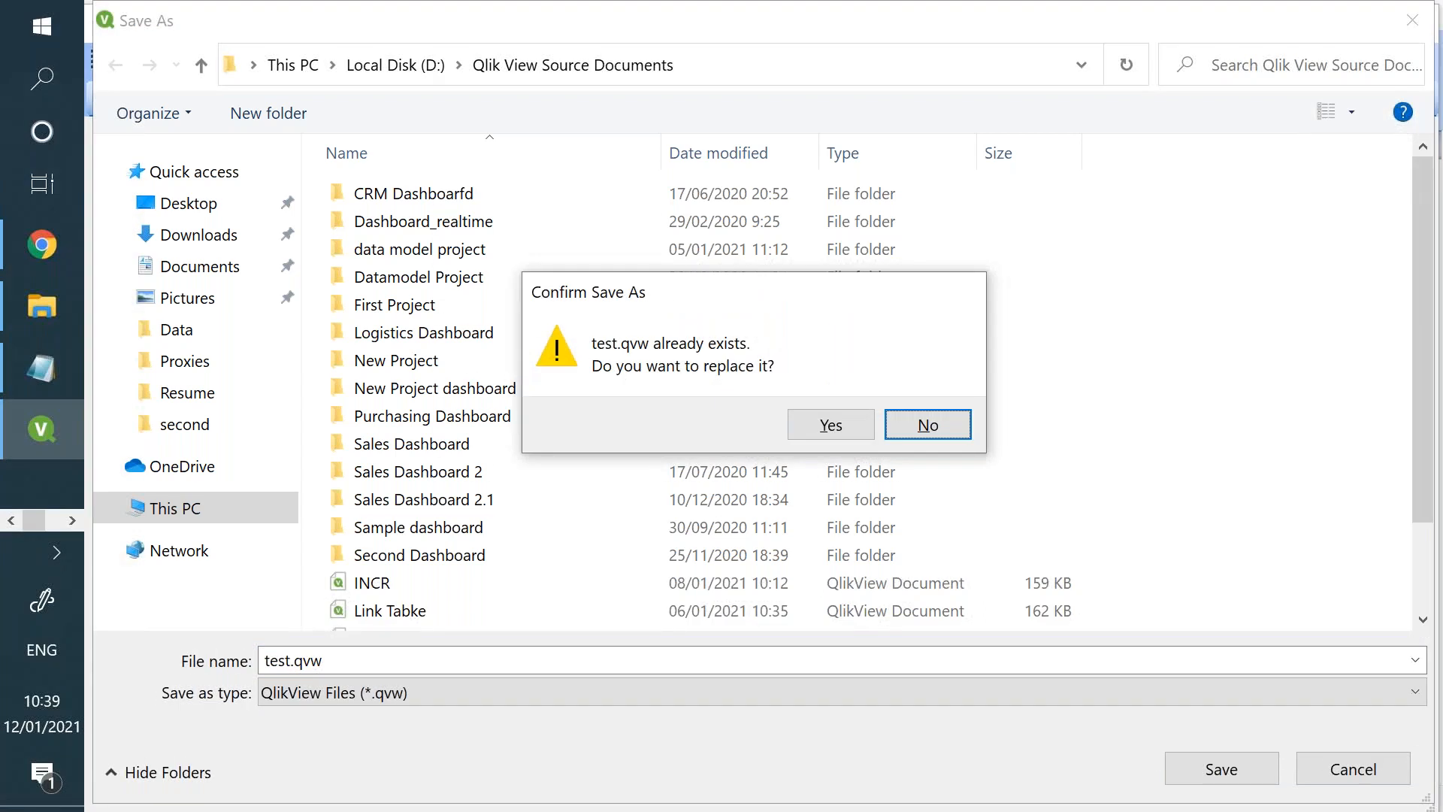
{"action": "left_click", "coordinate": [808, 421]}
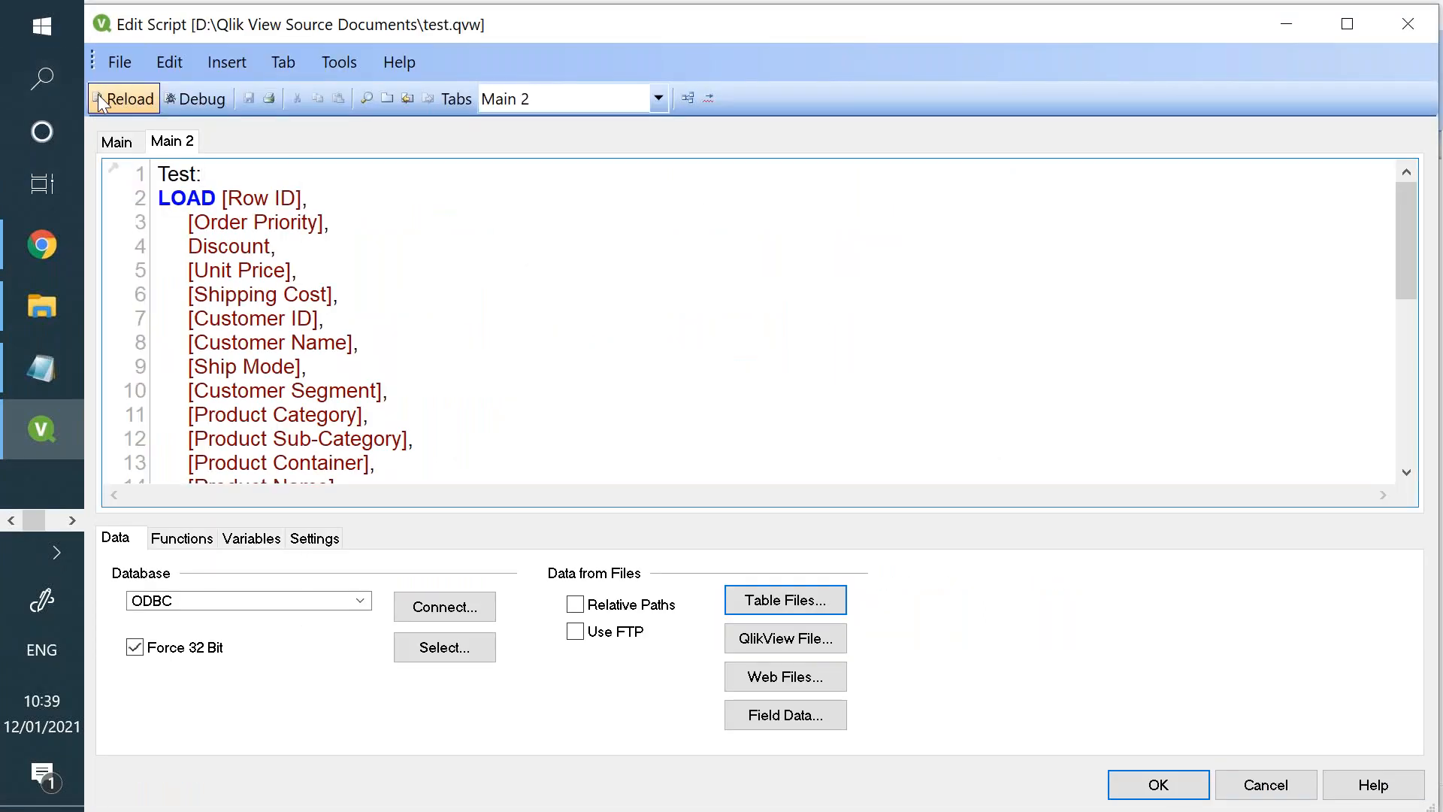
- Reload the script to load the Orders data, and close the execution progress and sheet properties without adding fields
{"action": "left_click", "coordinate": [102, 99]}
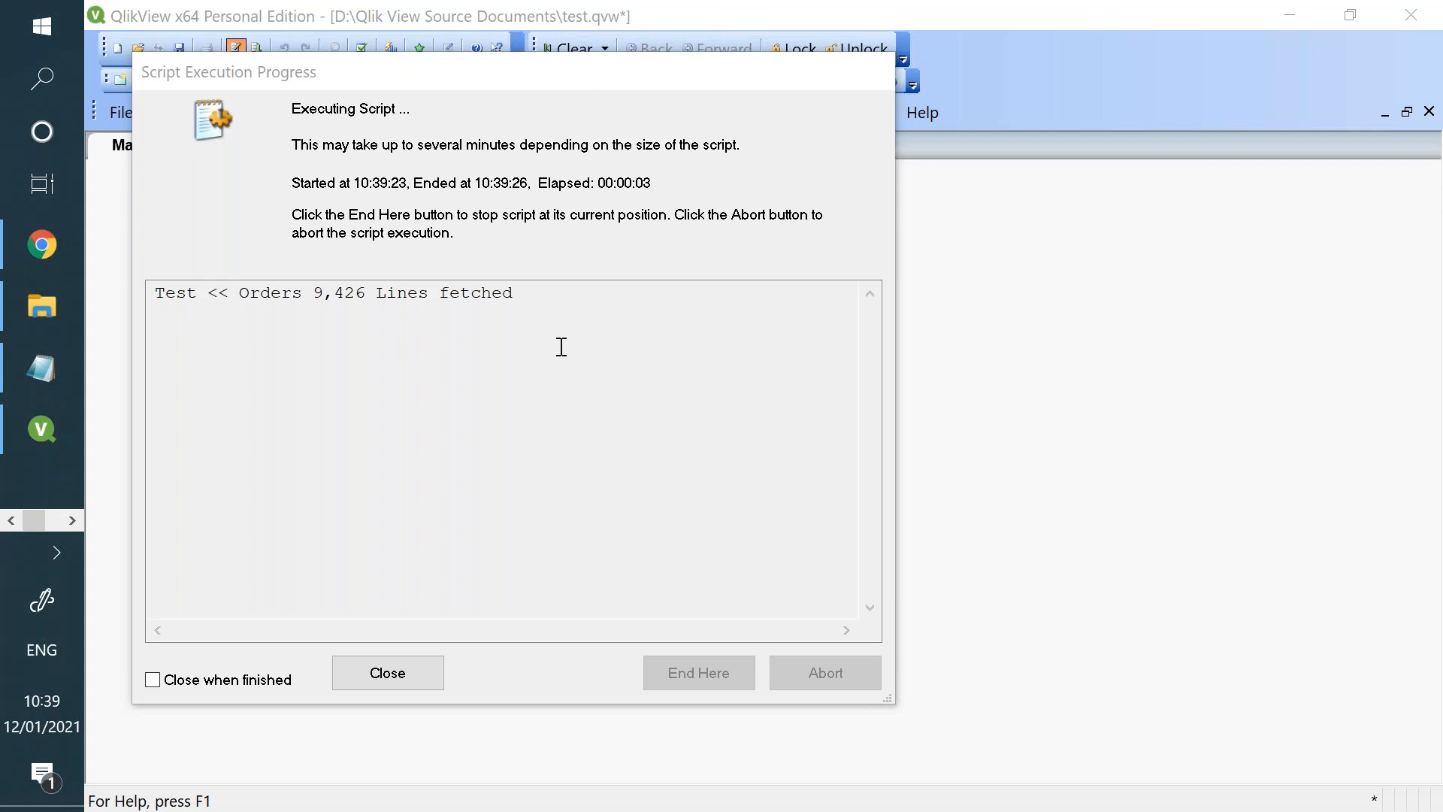
{"action": "left_click", "coordinate": [400, 674]}
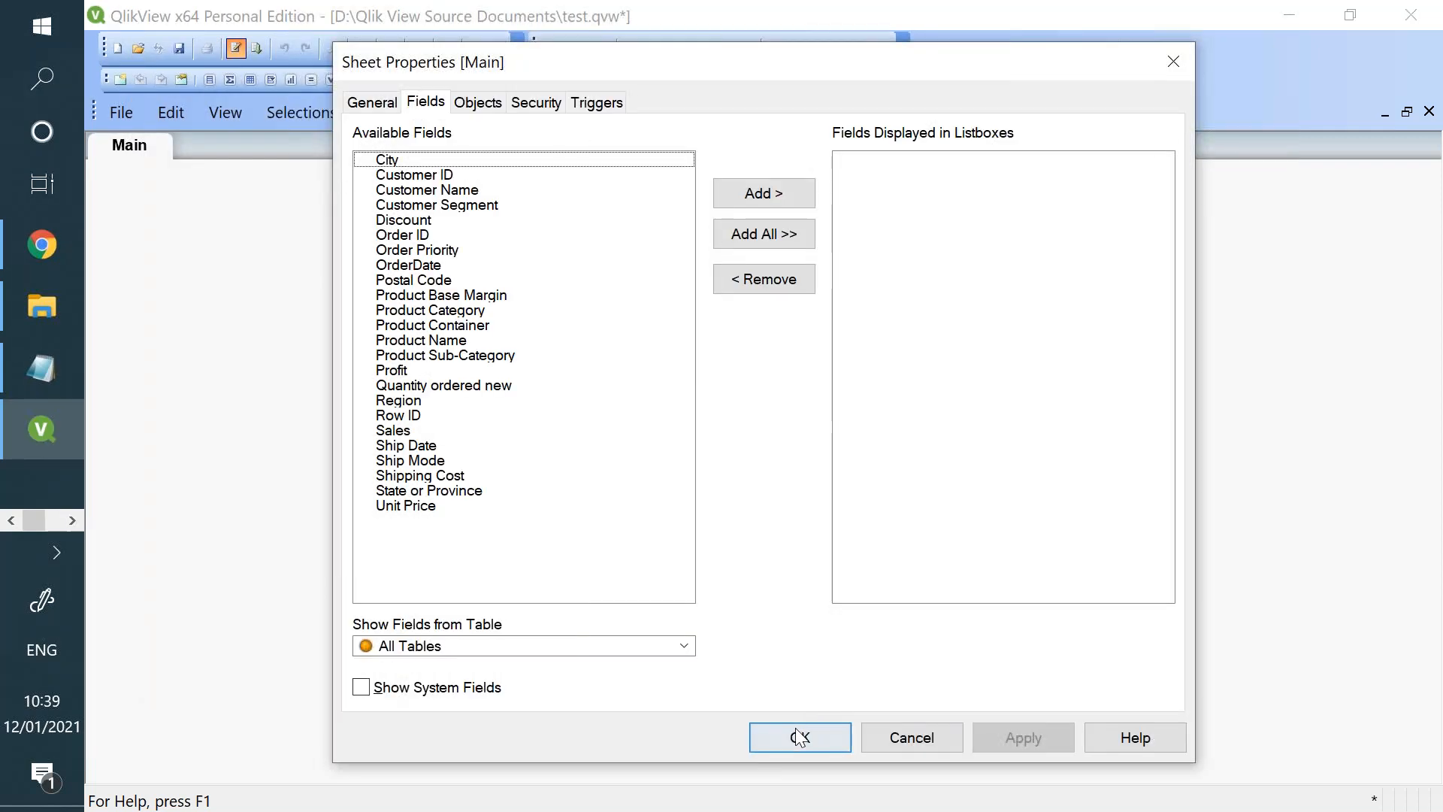
{"action": "left_click", "coordinate": [799, 739]}
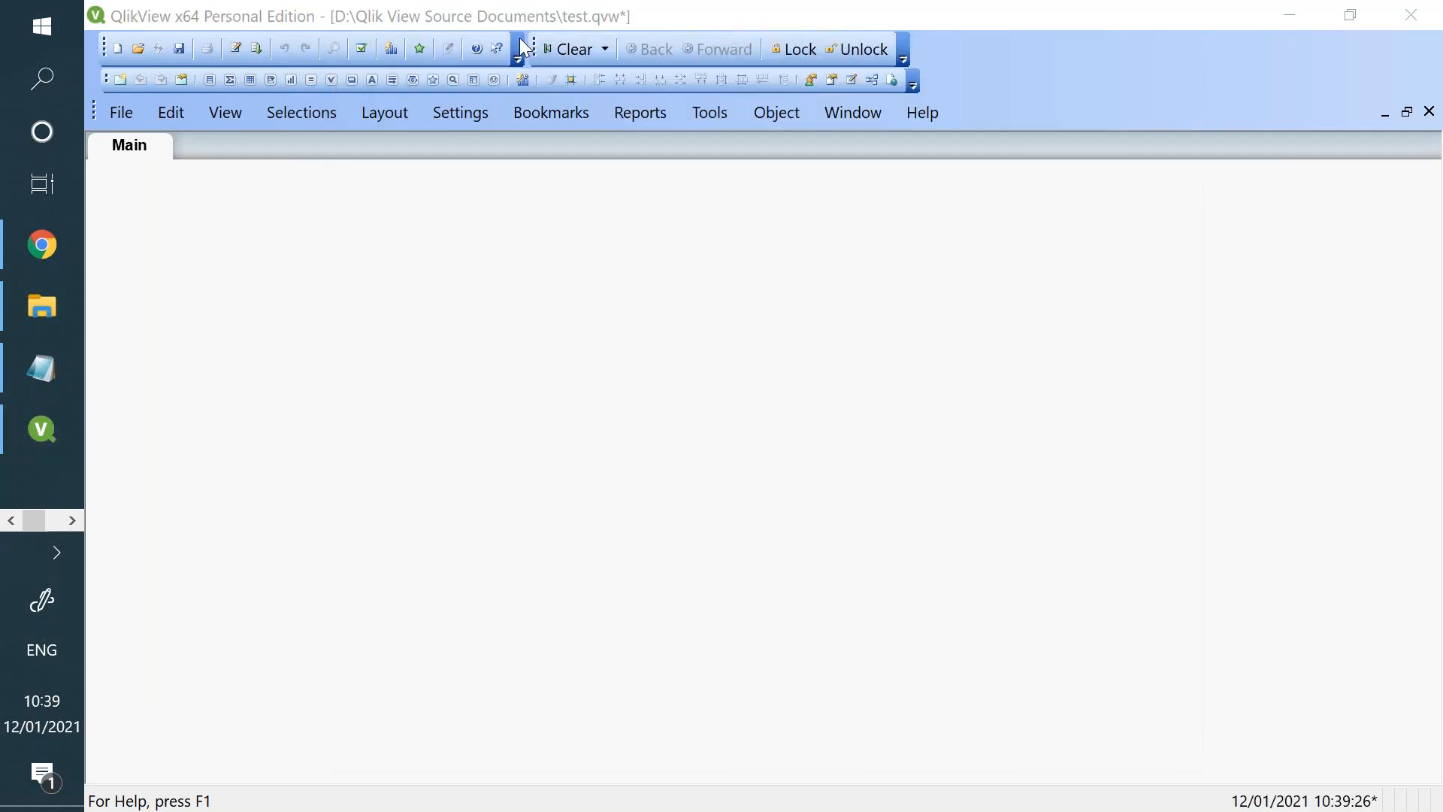
- Change the Main sheet's title to the person's first name and apply the change
{"action": "right_click", "coordinate": [508, 317]}
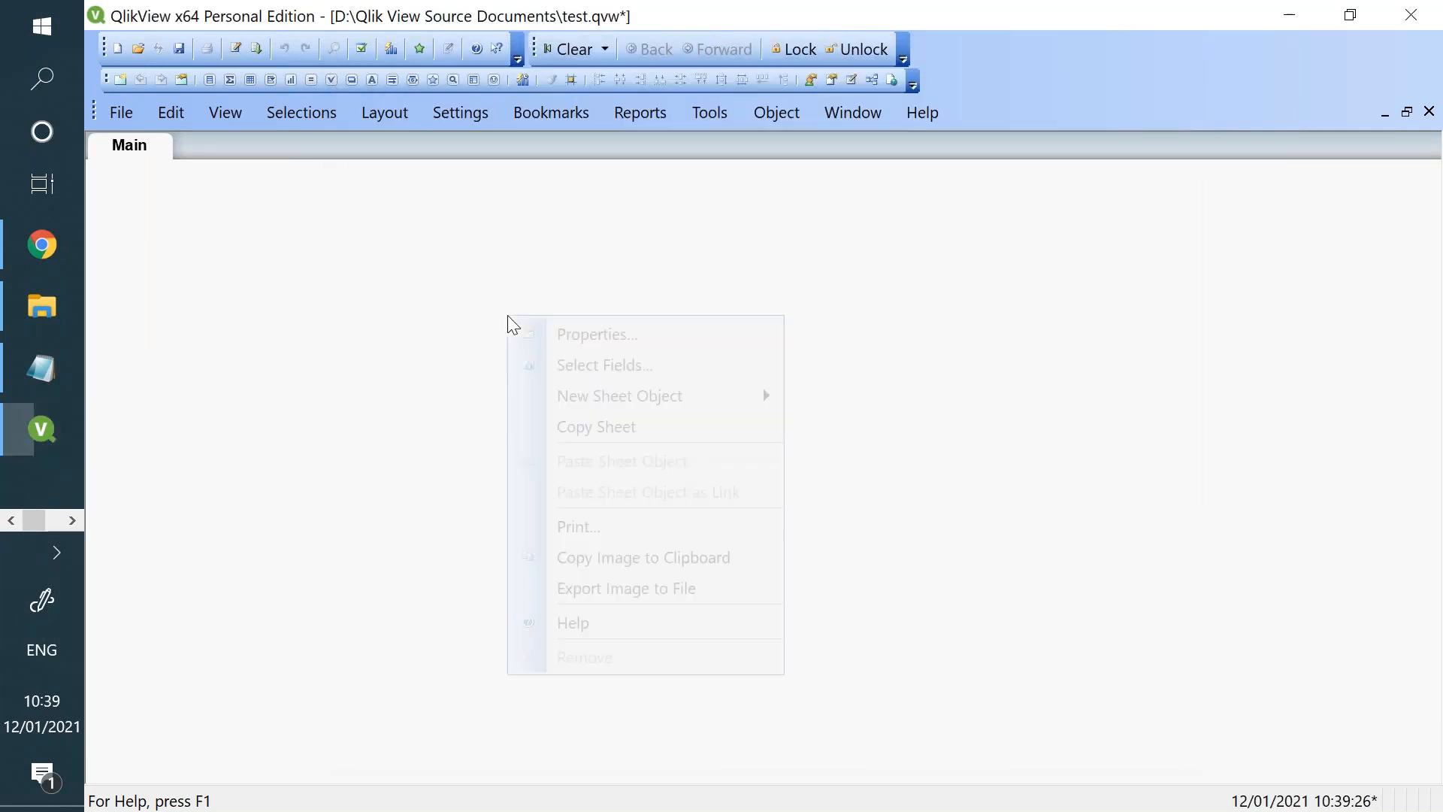
{"action": "left_click", "coordinate": [546, 336]}
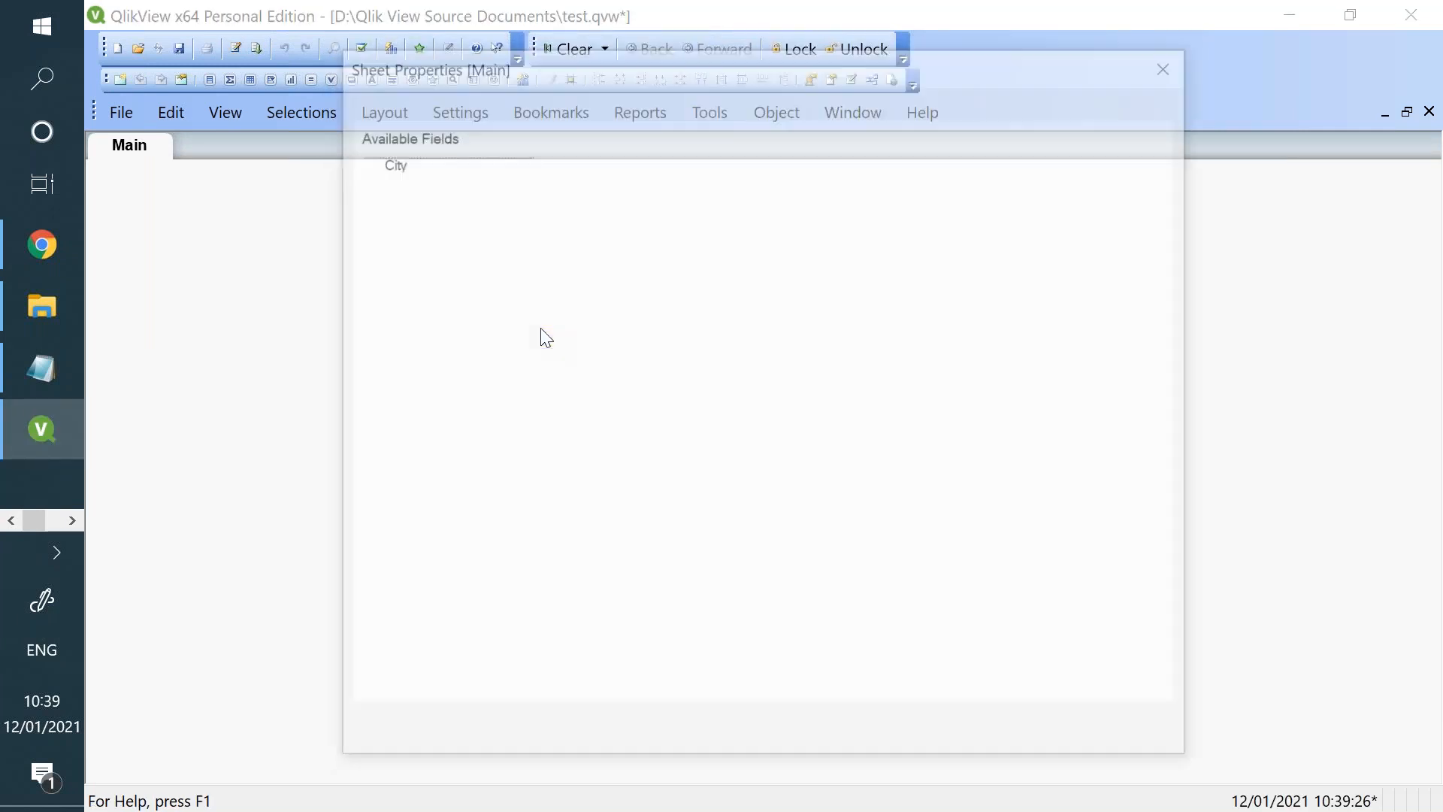
{"action": "left_click_drag", "start_coordinate": [998, 70], "coordinate": [998, 118]}
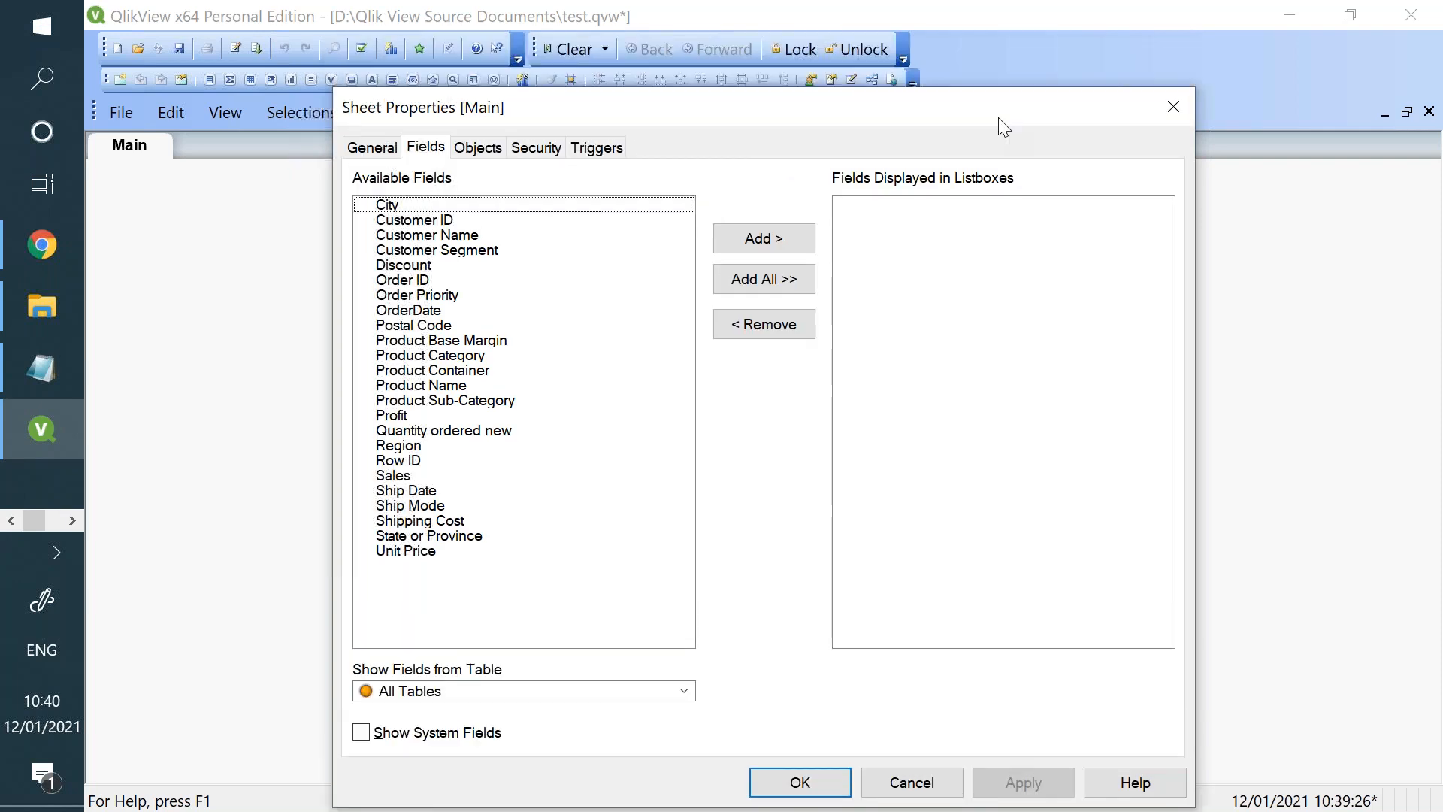
{"action": "left_click", "coordinate": [370, 150]}
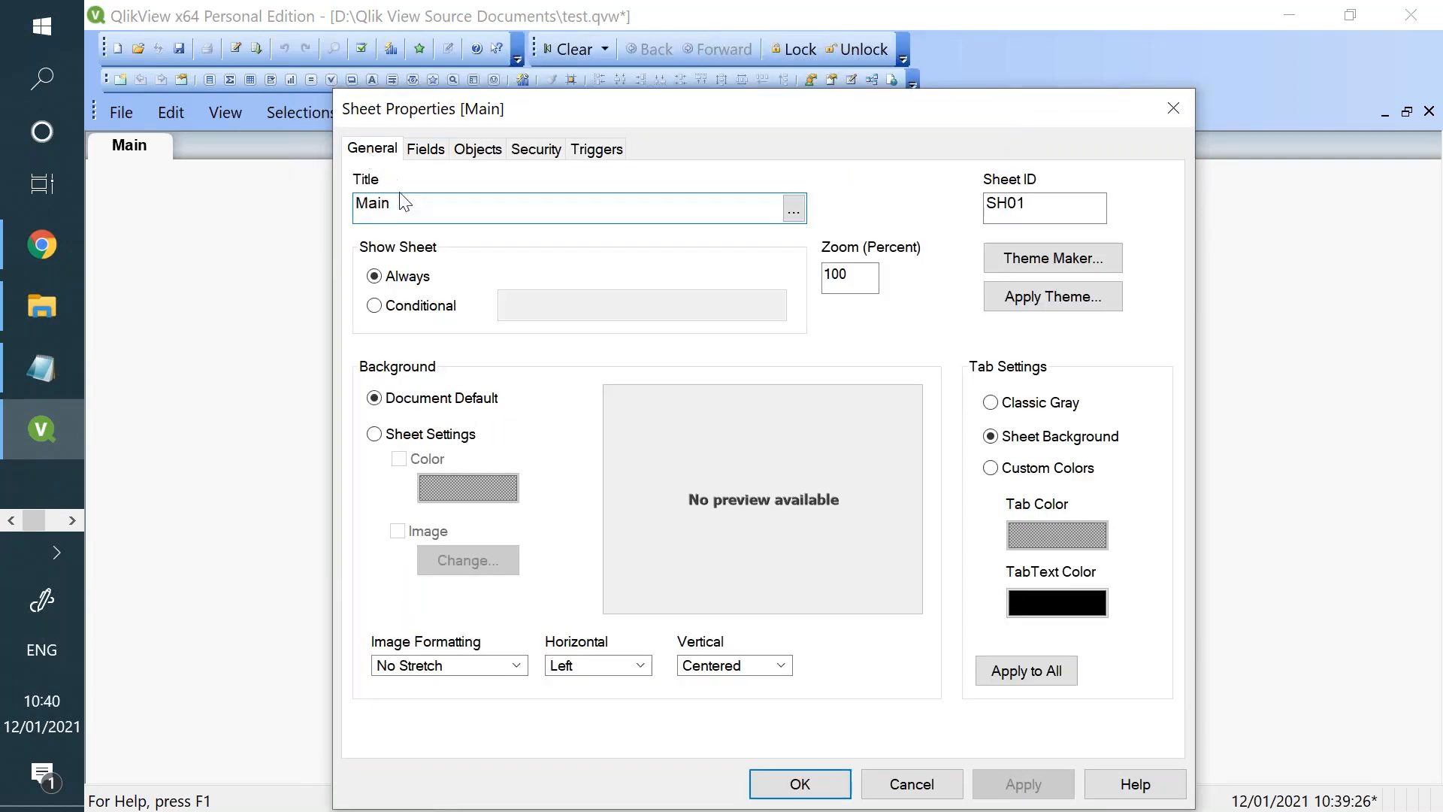
{"action": "left_click_drag", "start_coordinate": [396, 200], "coordinate": [355, 203]}
{"action": "type", "text": "Vishnu"}
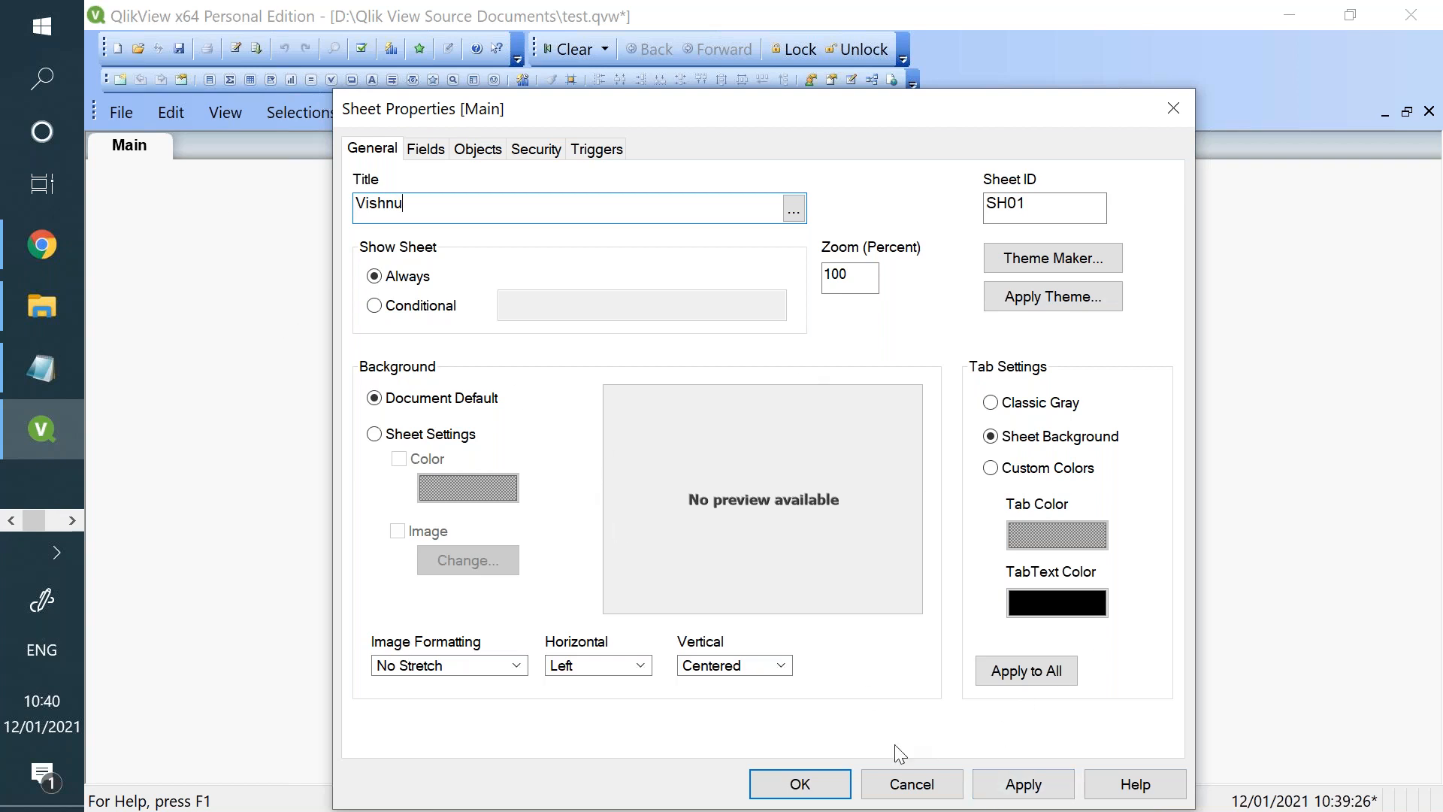
{"action": "left_click", "coordinate": [986, 788]}
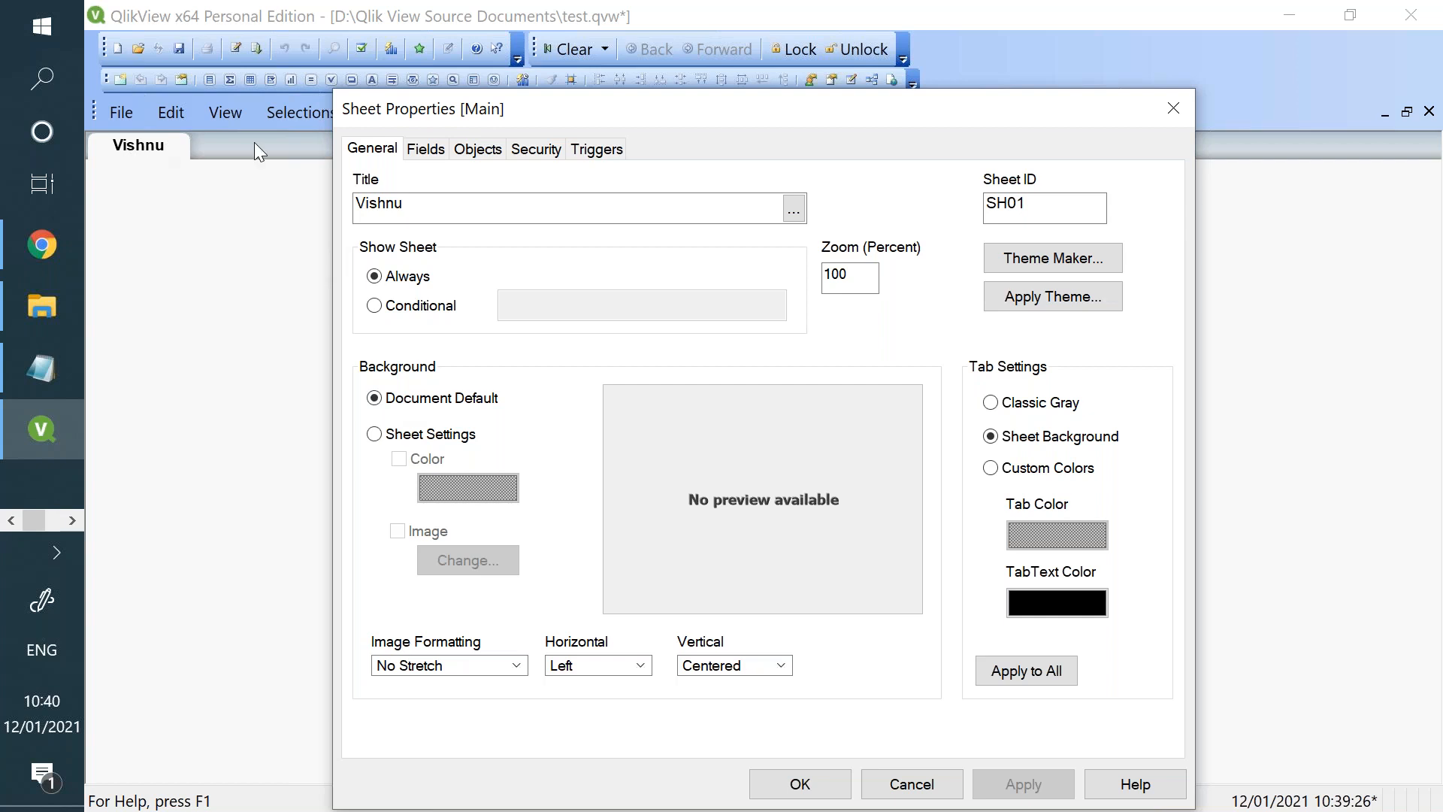
- Examine the sheet's field and object properties and close them without further changes
{"action": "left_click", "coordinate": [439, 156]}
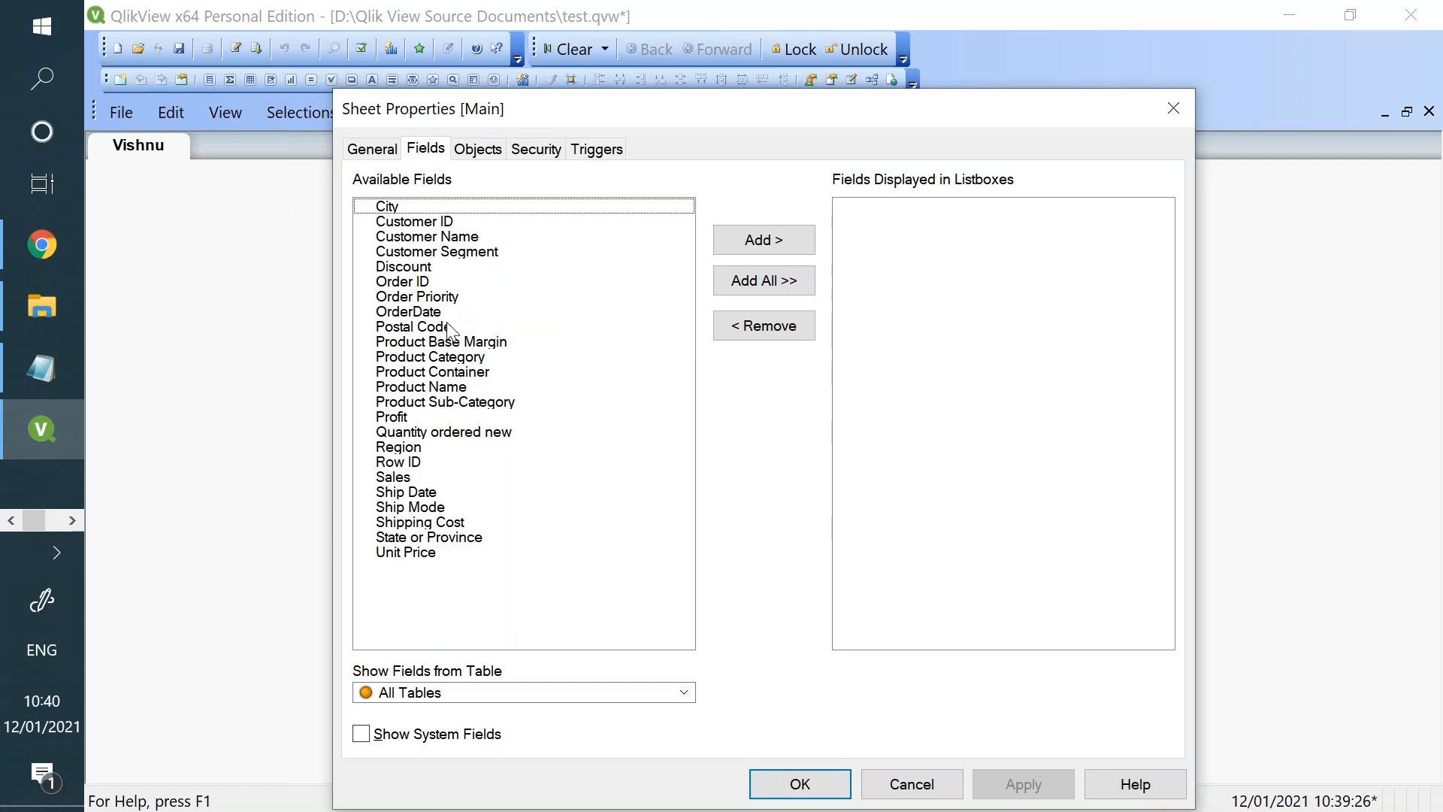
{"action": "left_click", "coordinate": [478, 149]}
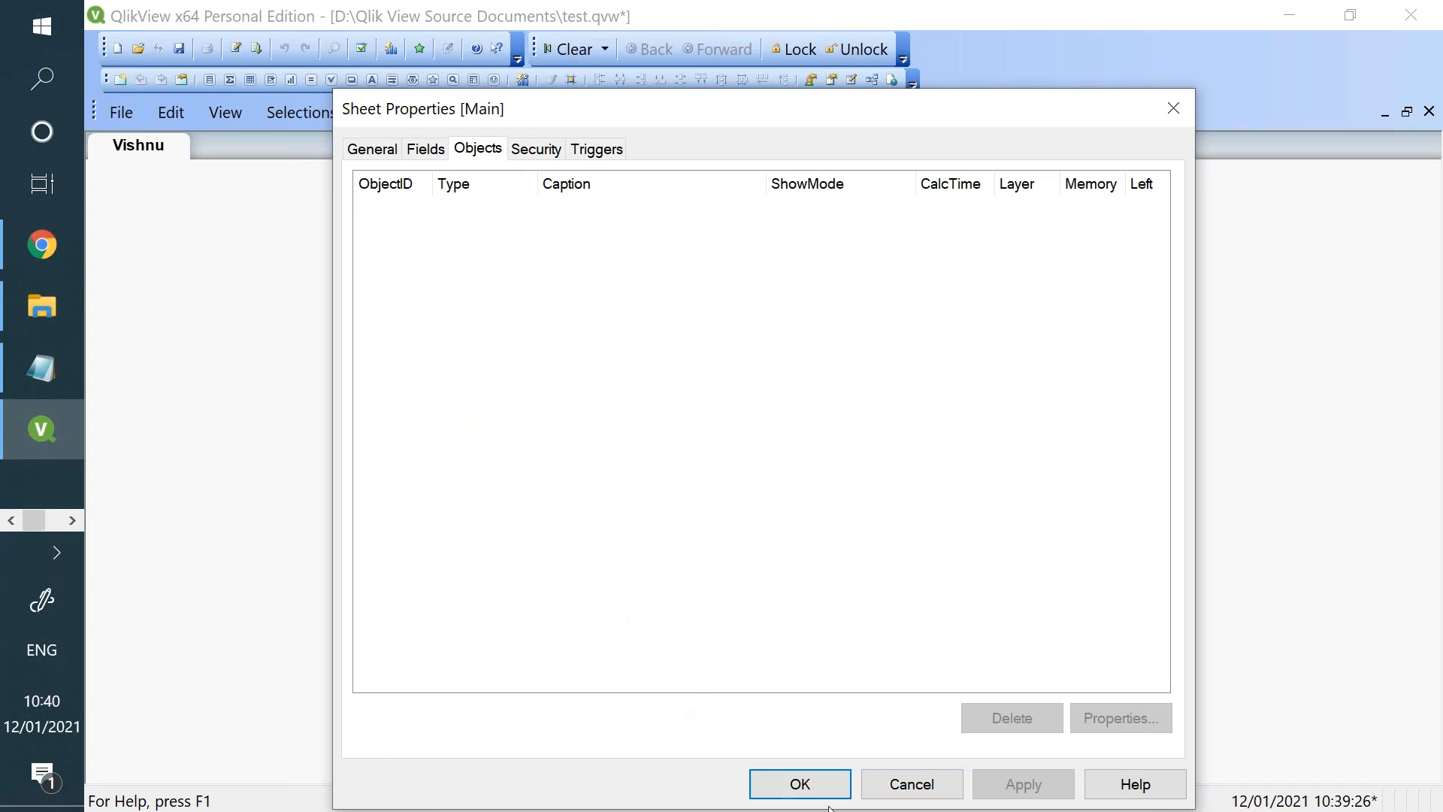
{"action": "left_click", "coordinate": [894, 792]}
- Add list boxes for the Customer Name, Customer Segment and Discount fields to the sheet
{"action": "right_click", "coordinate": [300, 235]}
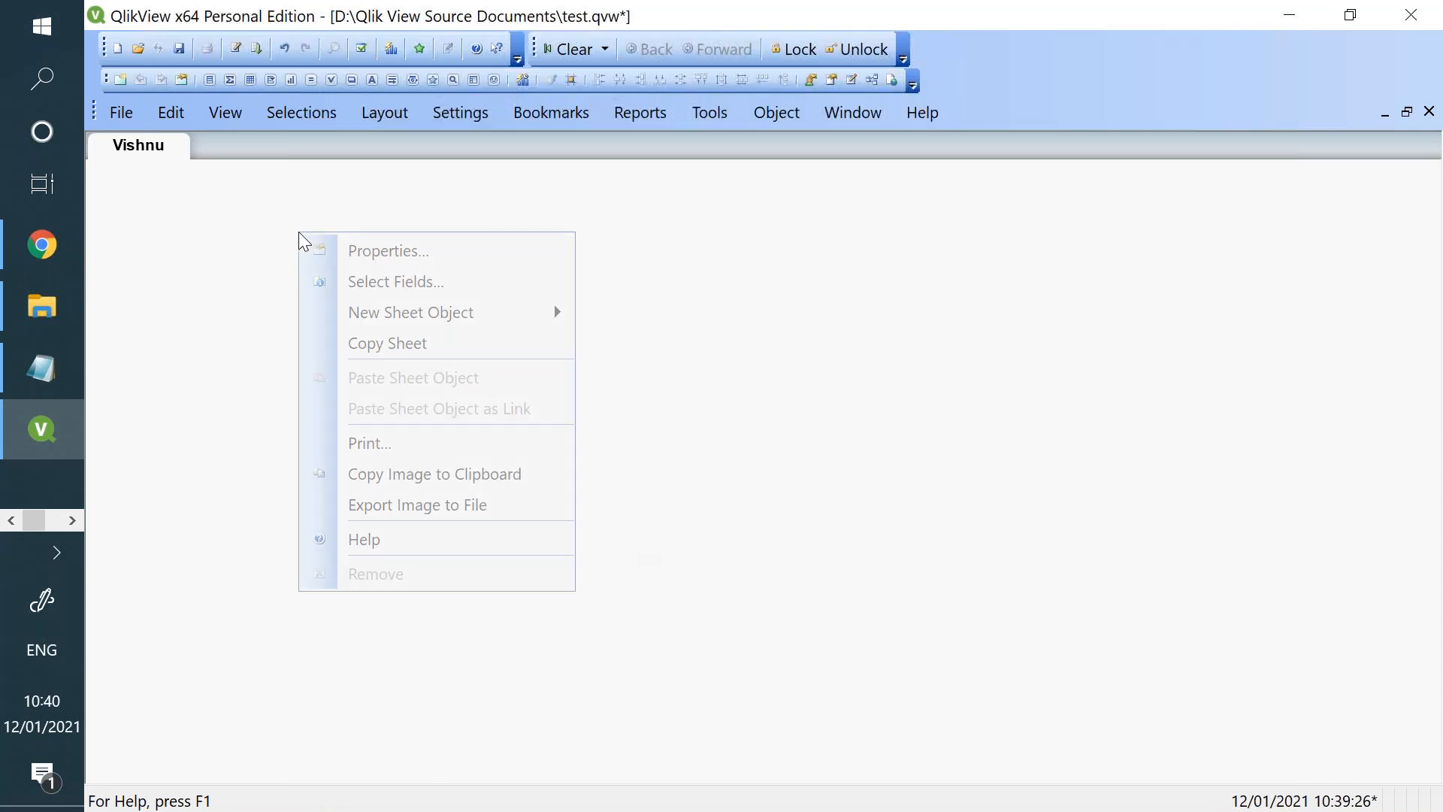
{"action": "left_click", "coordinate": [396, 293]}
{"action": "left_click", "coordinate": [436, 192]}
{"action": "left_click", "coordinate": [804, 201]}
{"action": "left_click", "coordinate": [804, 201]}
{"action": "left_click", "coordinate": [804, 202]}
{"action": "left_click", "coordinate": [819, 738]}
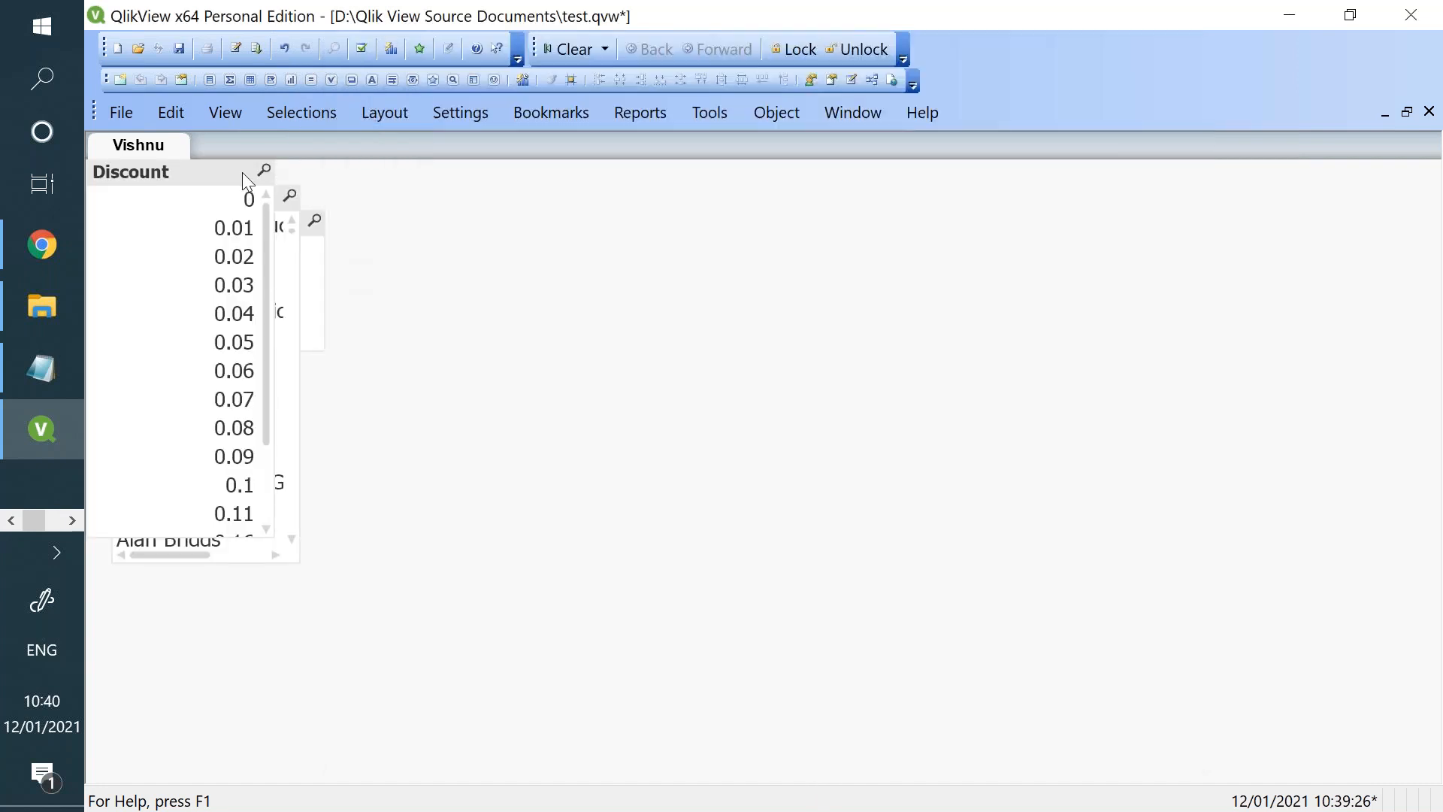
- Spread the three list boxes apart with Customer Segment widened to fit its caption, and filter the data by the Corporate segment
{"action": "left_click_drag", "start_coordinate": [237, 201], "coordinate": [551, 256]}
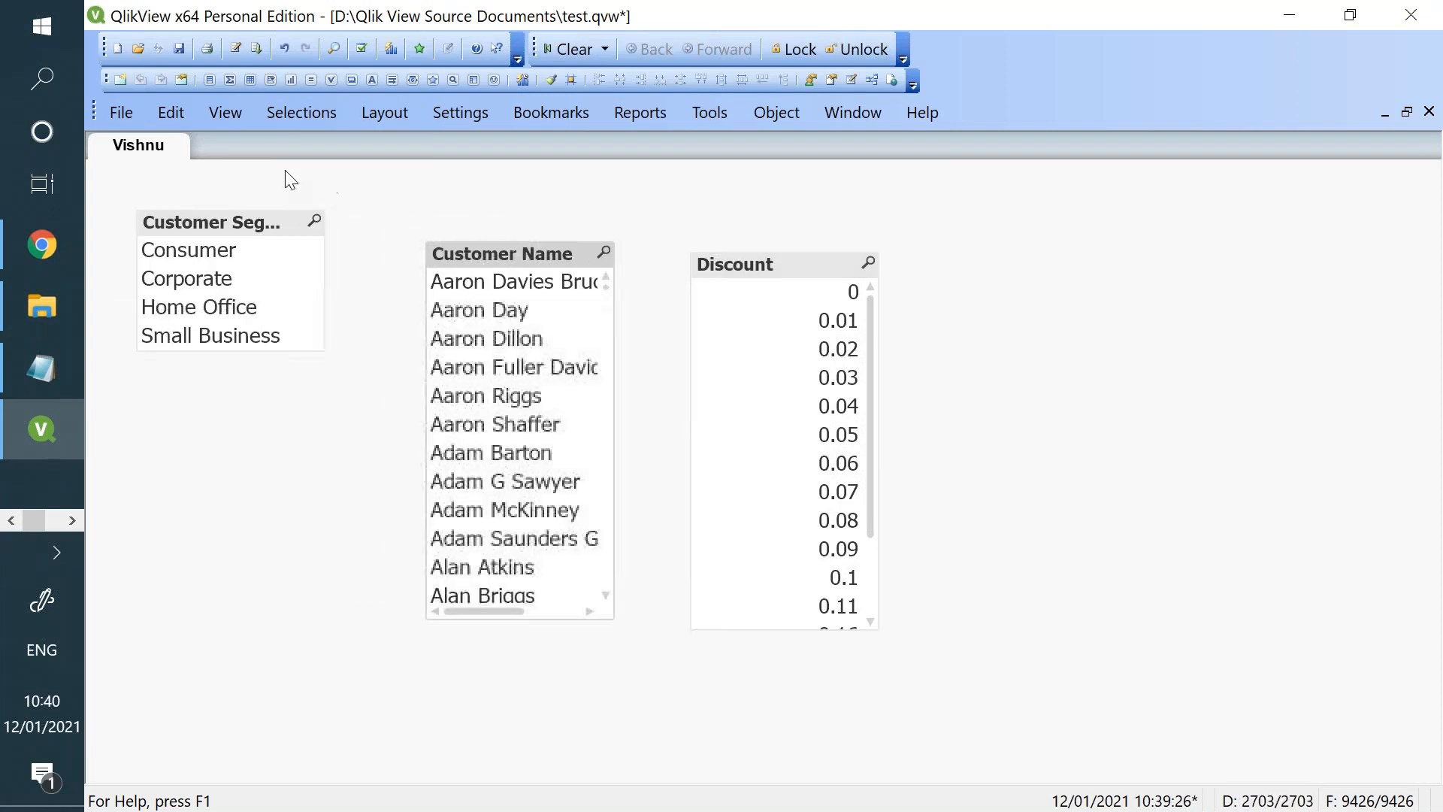
{"action": "left_click_drag", "start_coordinate": [266, 224], "coordinate": [233, 291]}
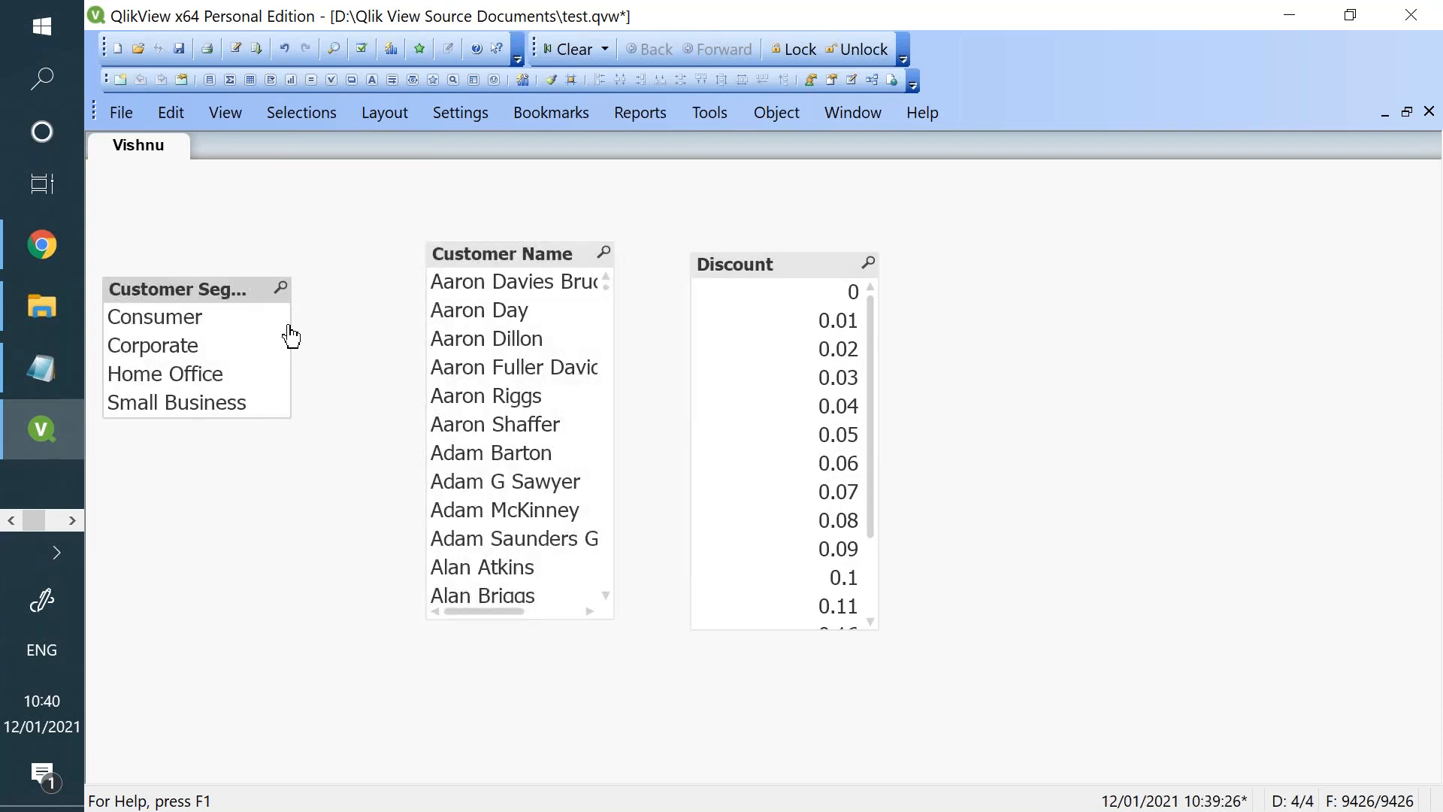
{"action": "left_click_drag", "start_coordinate": [291, 328], "coordinate": [367, 322]}
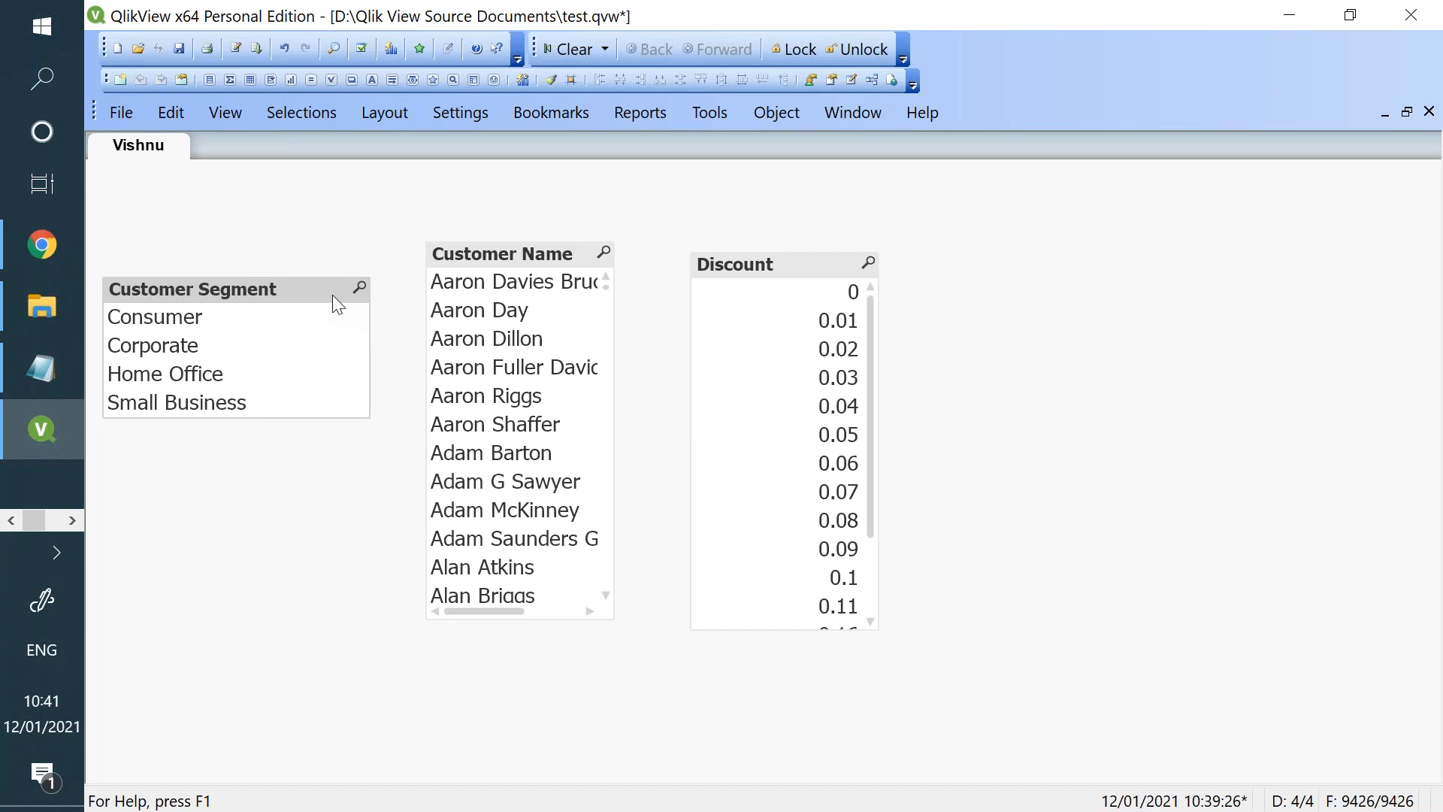
{"action": "left_click", "coordinate": [230, 353]}
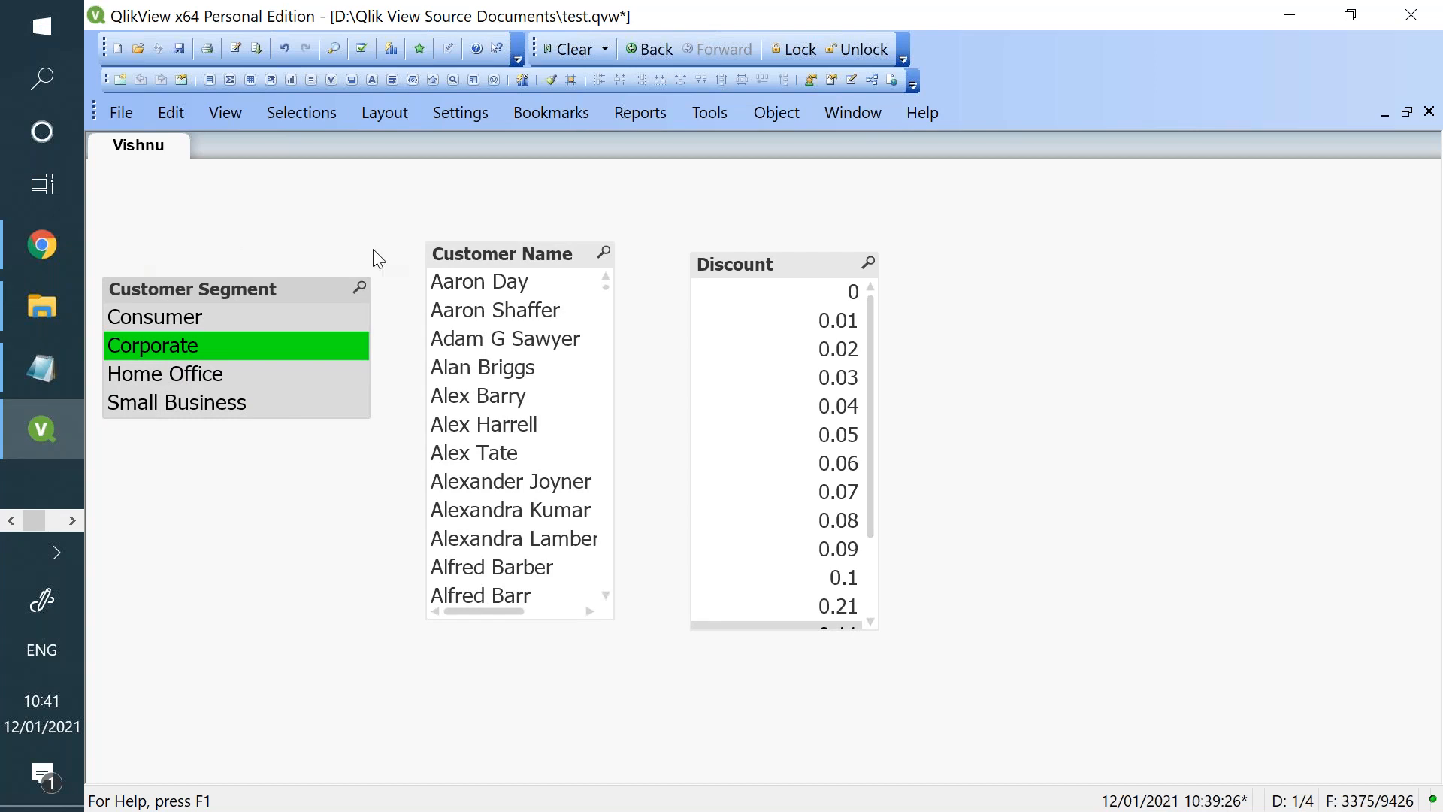
- Examine the list box objects for Customer Segment, Customer Name and Discount in the sheet's properties
{"action": "right_click", "coordinate": [1113, 299]}
{"action": "left_click", "coordinate": [1169, 314]}
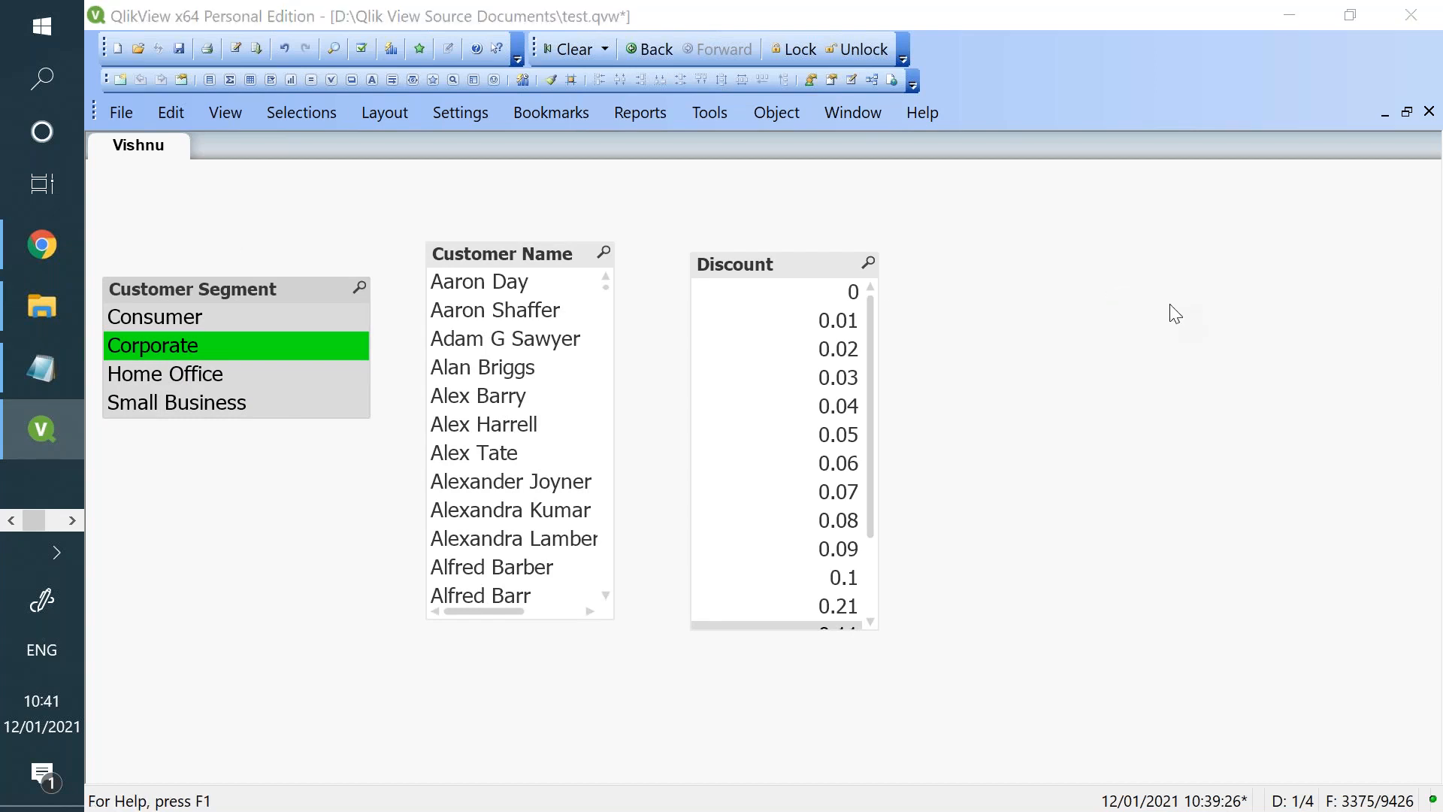
{"action": "left_click", "coordinate": [476, 103]}
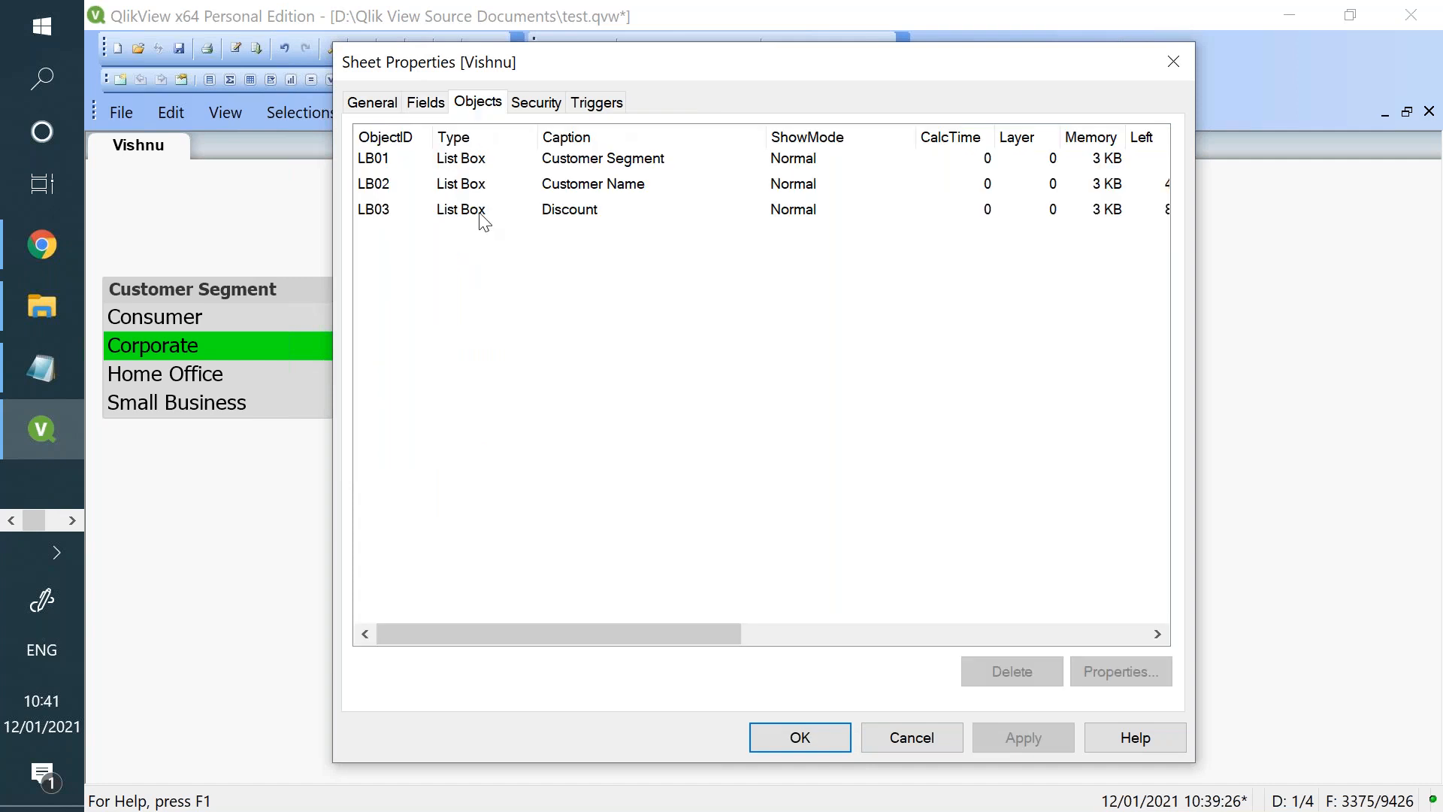
{"action": "left_click", "coordinate": [482, 172]}
{"action": "left_click", "coordinate": [481, 191]}
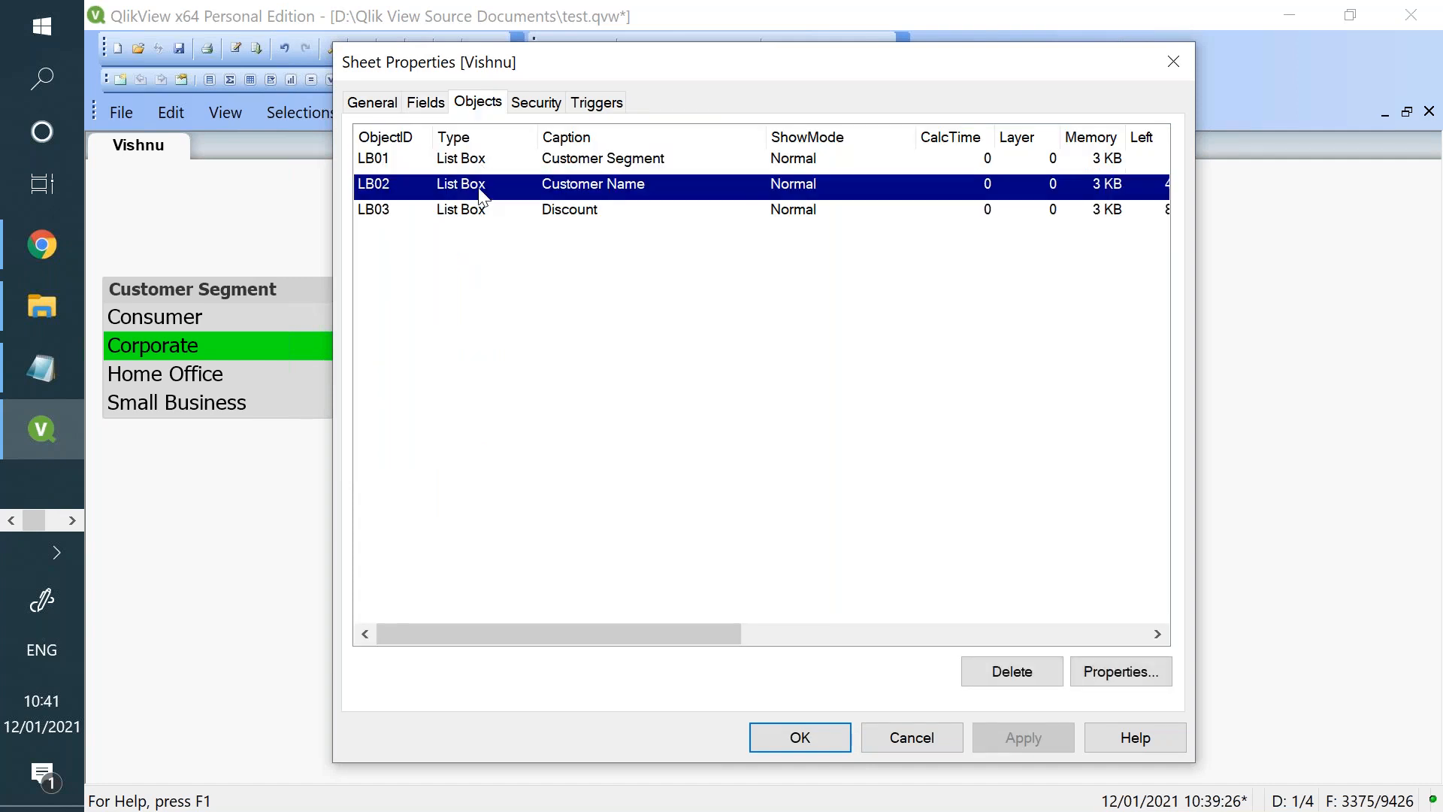
{"action": "left_click", "coordinate": [482, 213]}
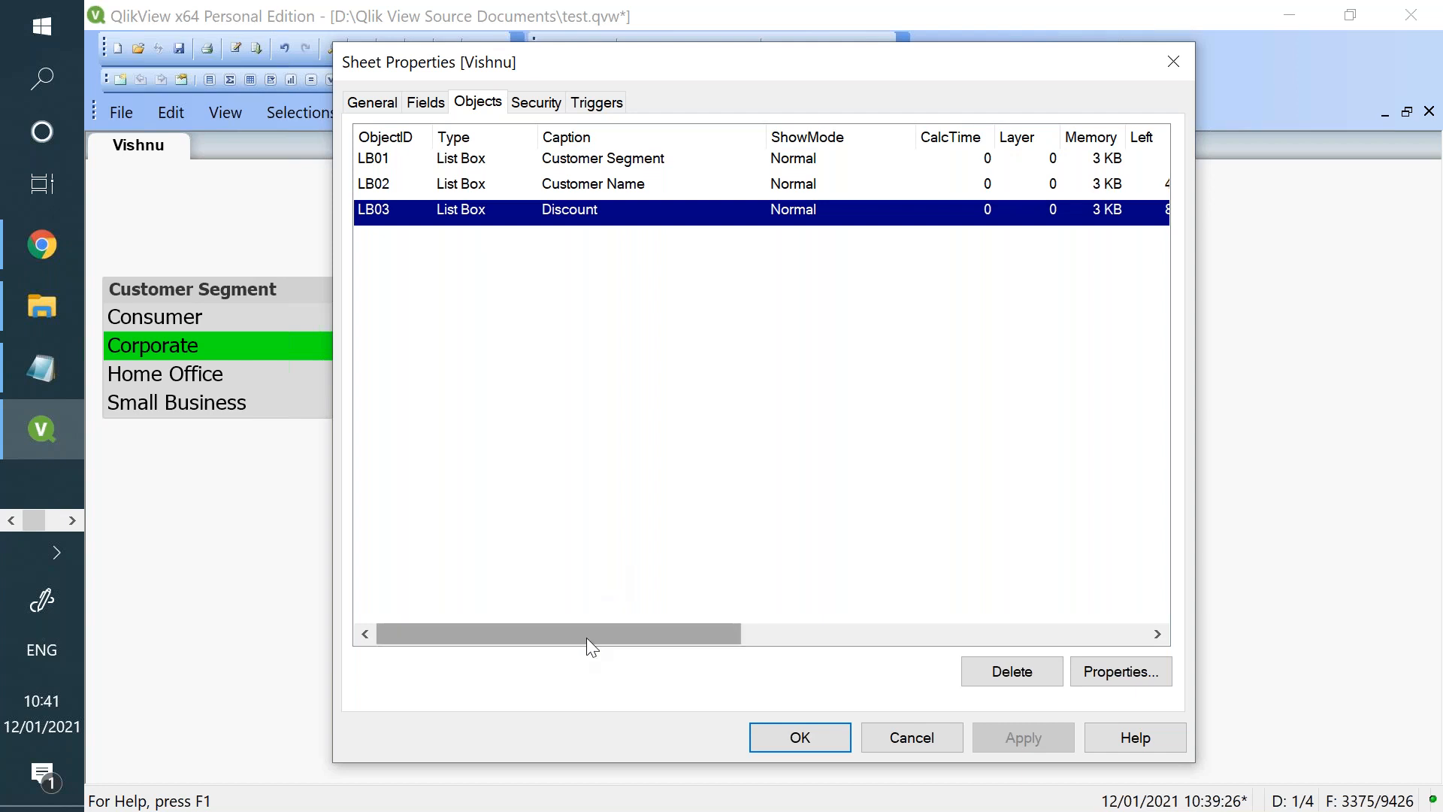
{"action": "mouse_move", "coordinate": [586, 639]}
{"action": "left_mouse_down"}
{"action": "mouse_move", "coordinate": [950, 606]}
{"action": "mouse_move", "coordinate": [574, 618]}
{"action": "left_mouse_up"}
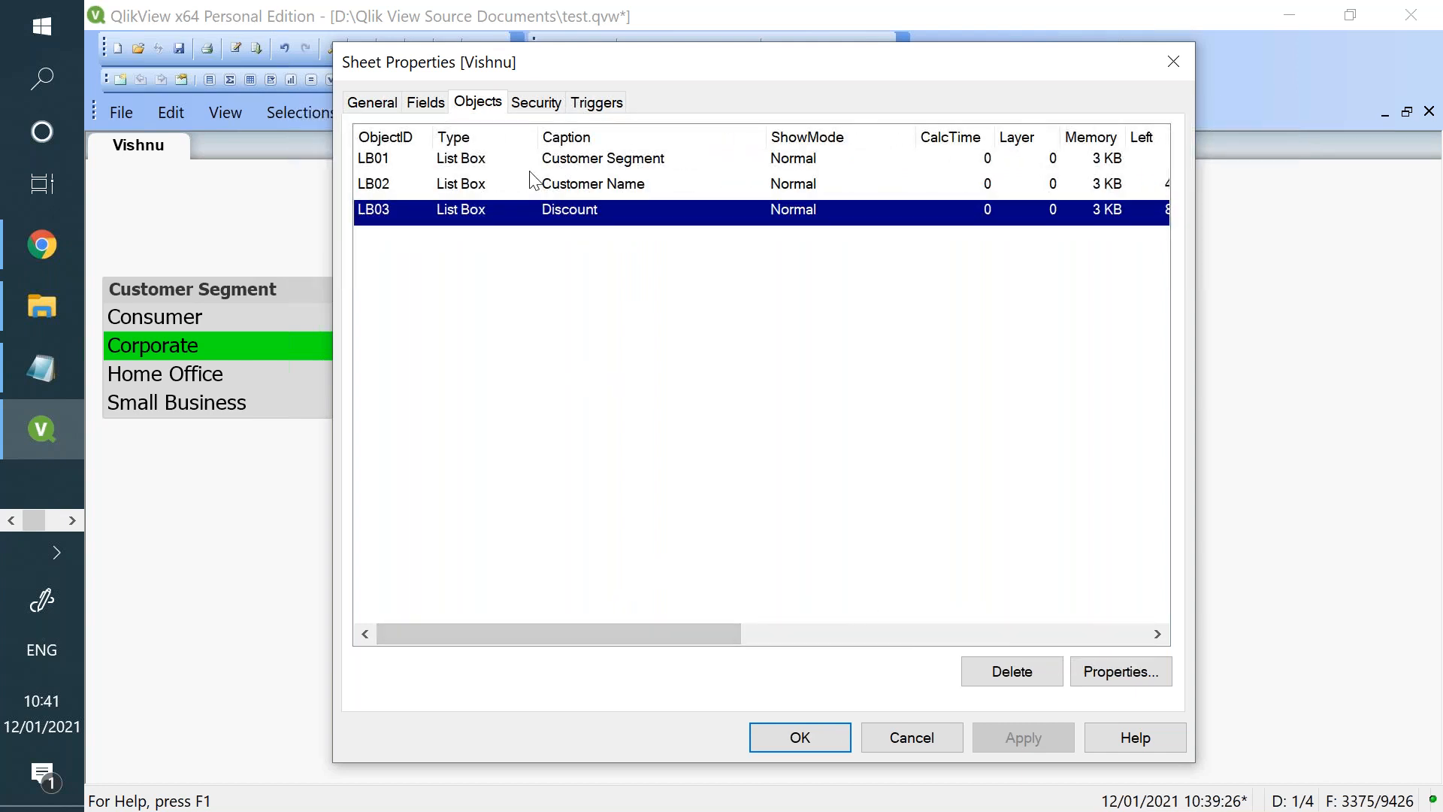
- Examine the sheet's security, trigger, field and general settings, and close the properties without changes
{"action": "left_click", "coordinate": [543, 109]}
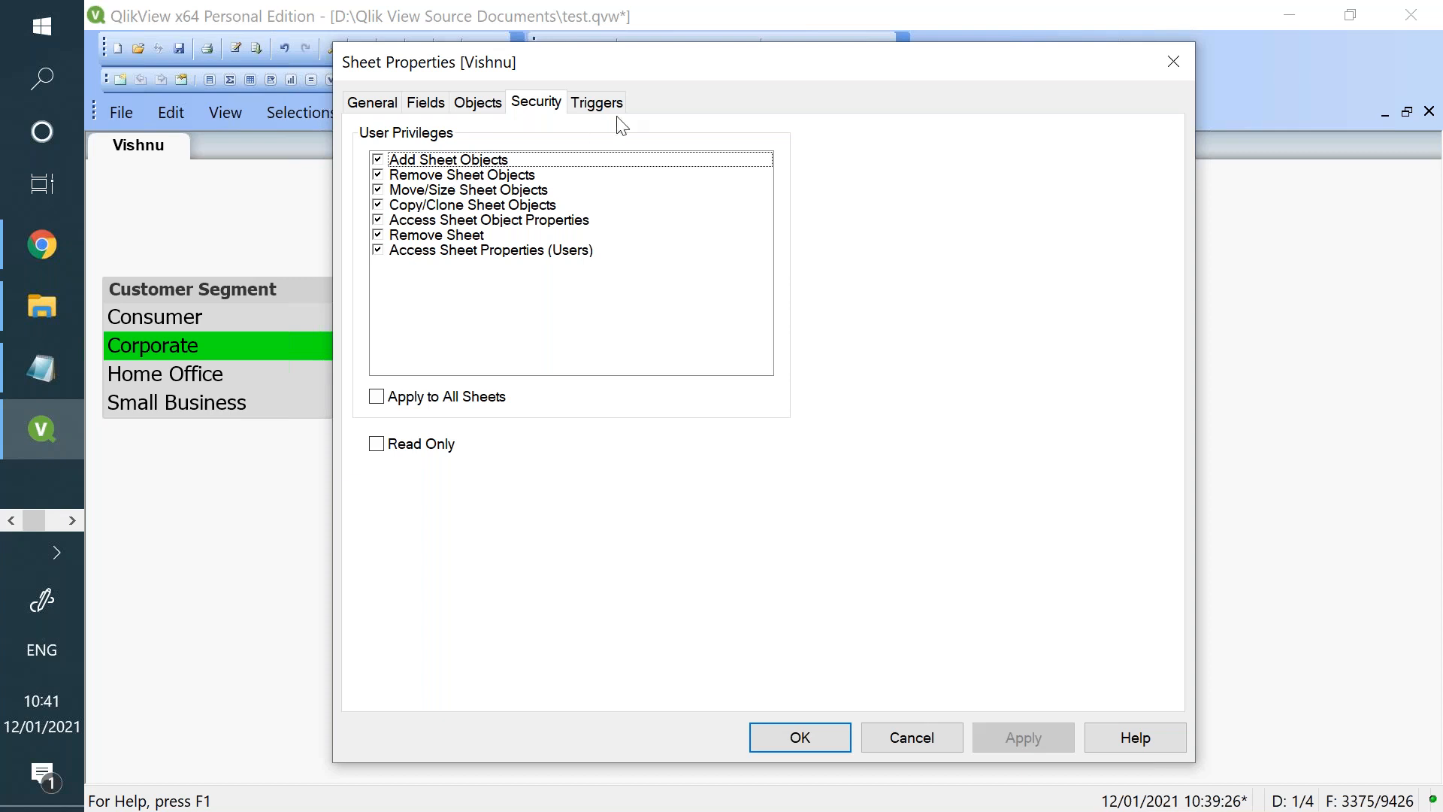
{"action": "left_click", "coordinate": [601, 103]}
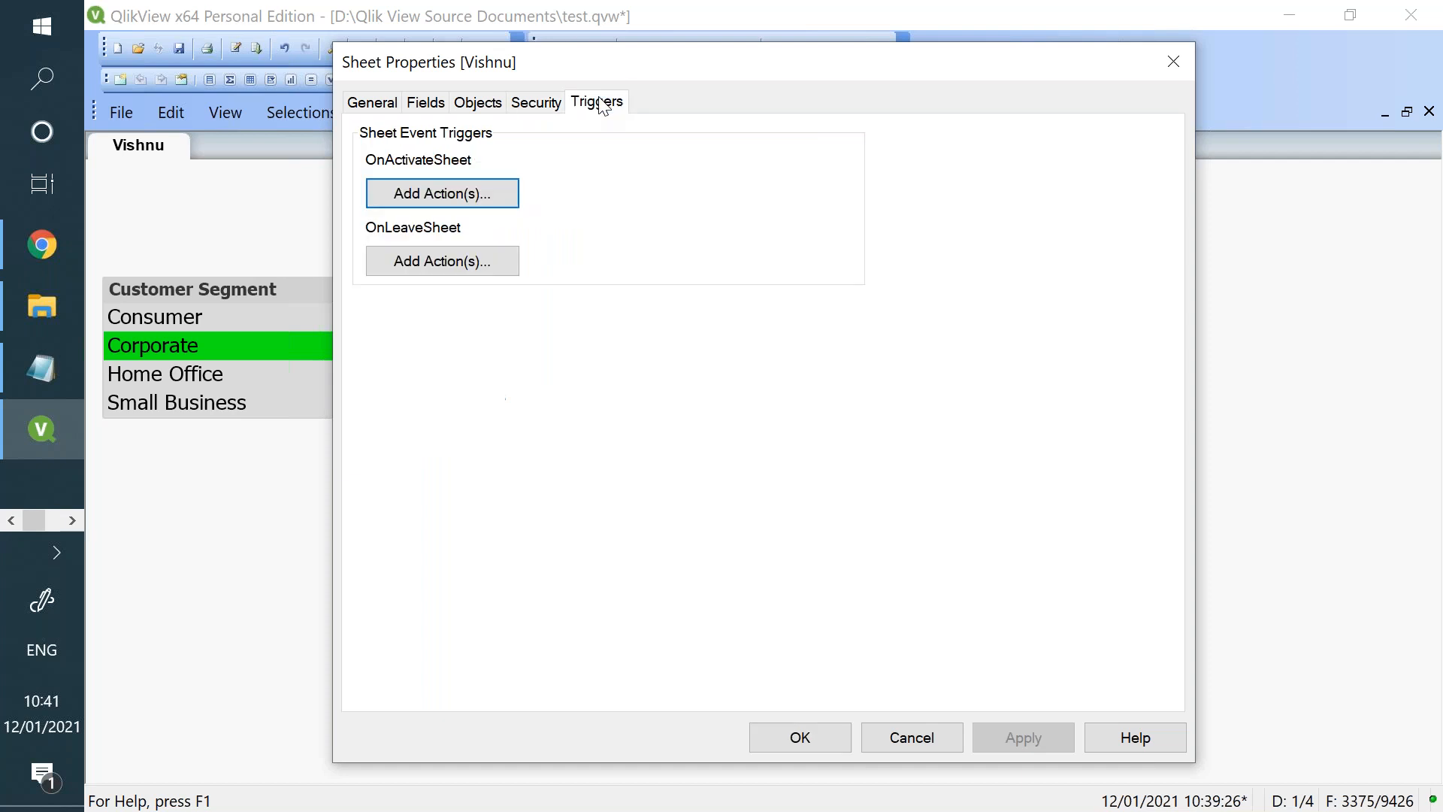
{"action": "left_click", "coordinate": [560, 109]}
{"action": "left_click", "coordinate": [500, 109]}
{"action": "left_click", "coordinate": [428, 105]}
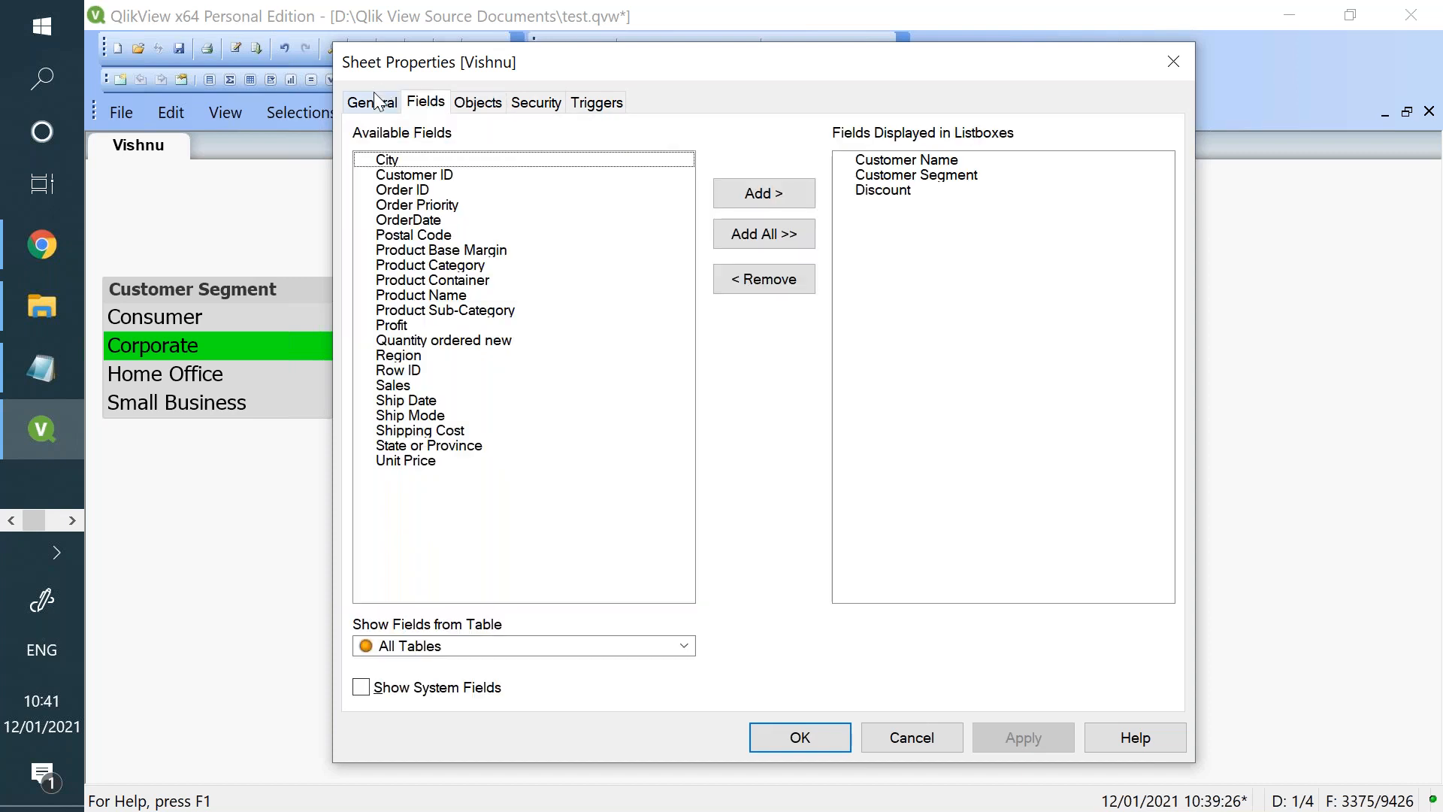
{"action": "left_click", "coordinate": [374, 105]}
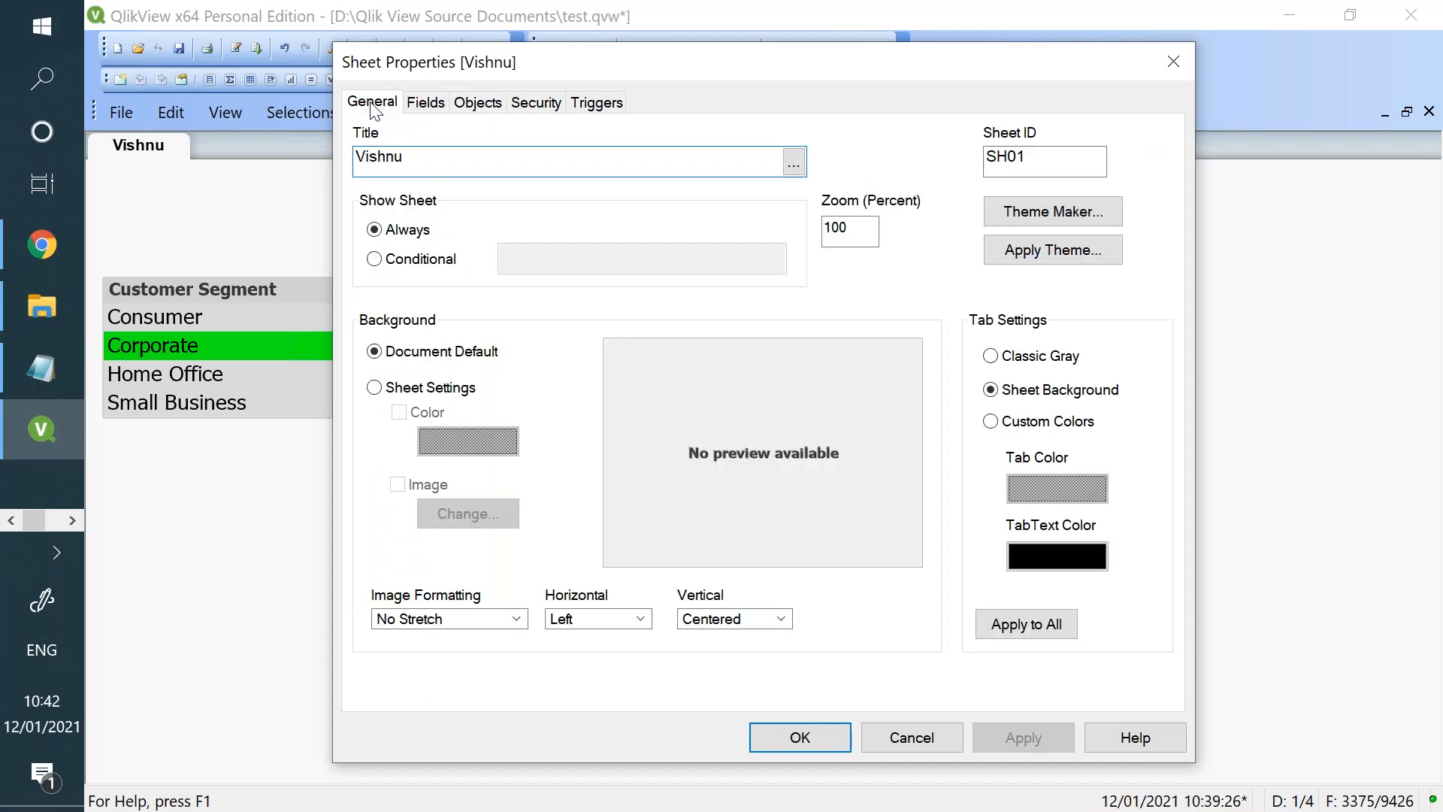
{"action": "left_click", "coordinate": [895, 729]}
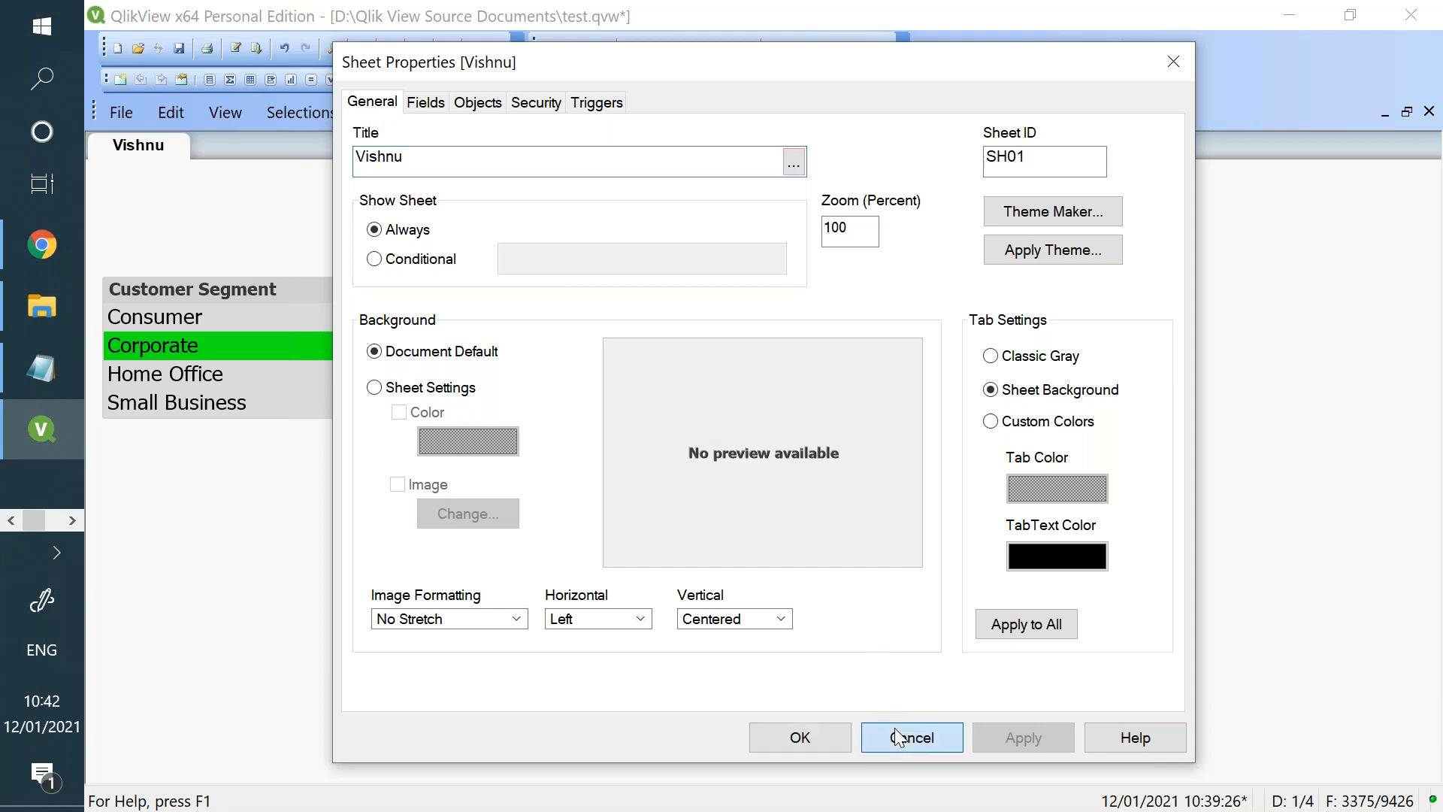
- Switch to Qlik Sense in Chrome and open the Demo app, logging in with the saved credentials
{"action": "left_click", "coordinate": [24, 250]}
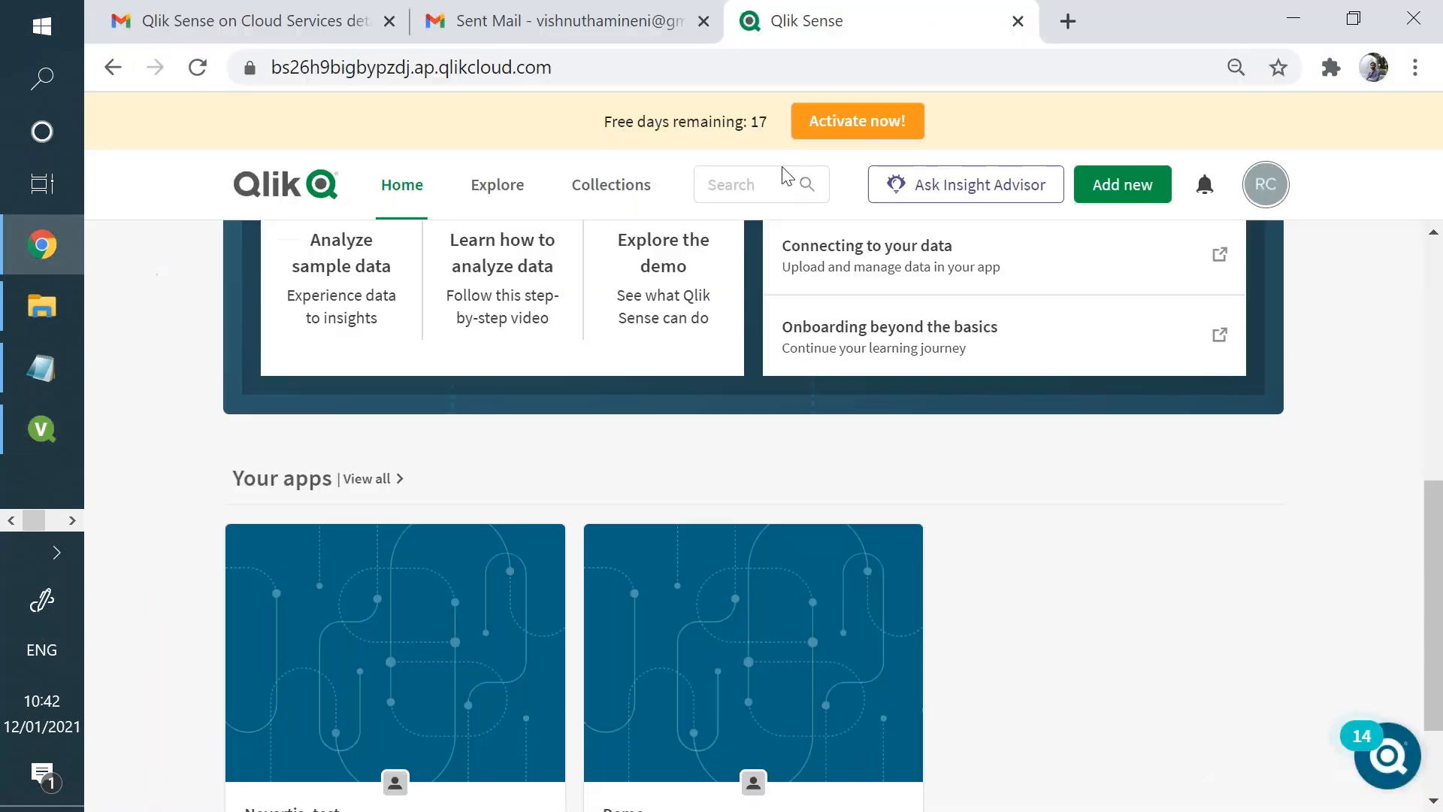
{"action": "scroll", "coordinate": [646, 543], "scroll_direction": "down", "scroll_amount": 2}
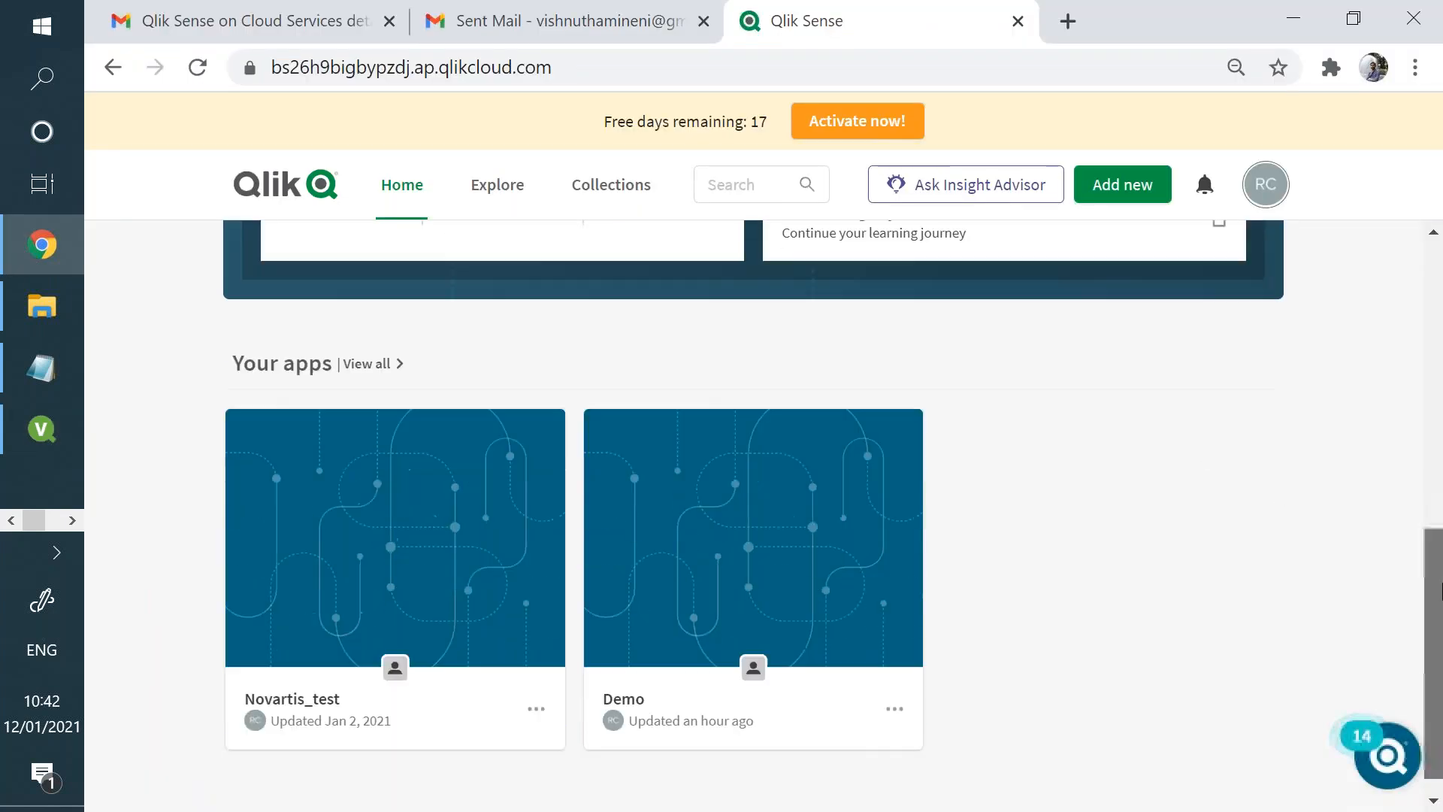
{"action": "left_click", "coordinate": [754, 496]}
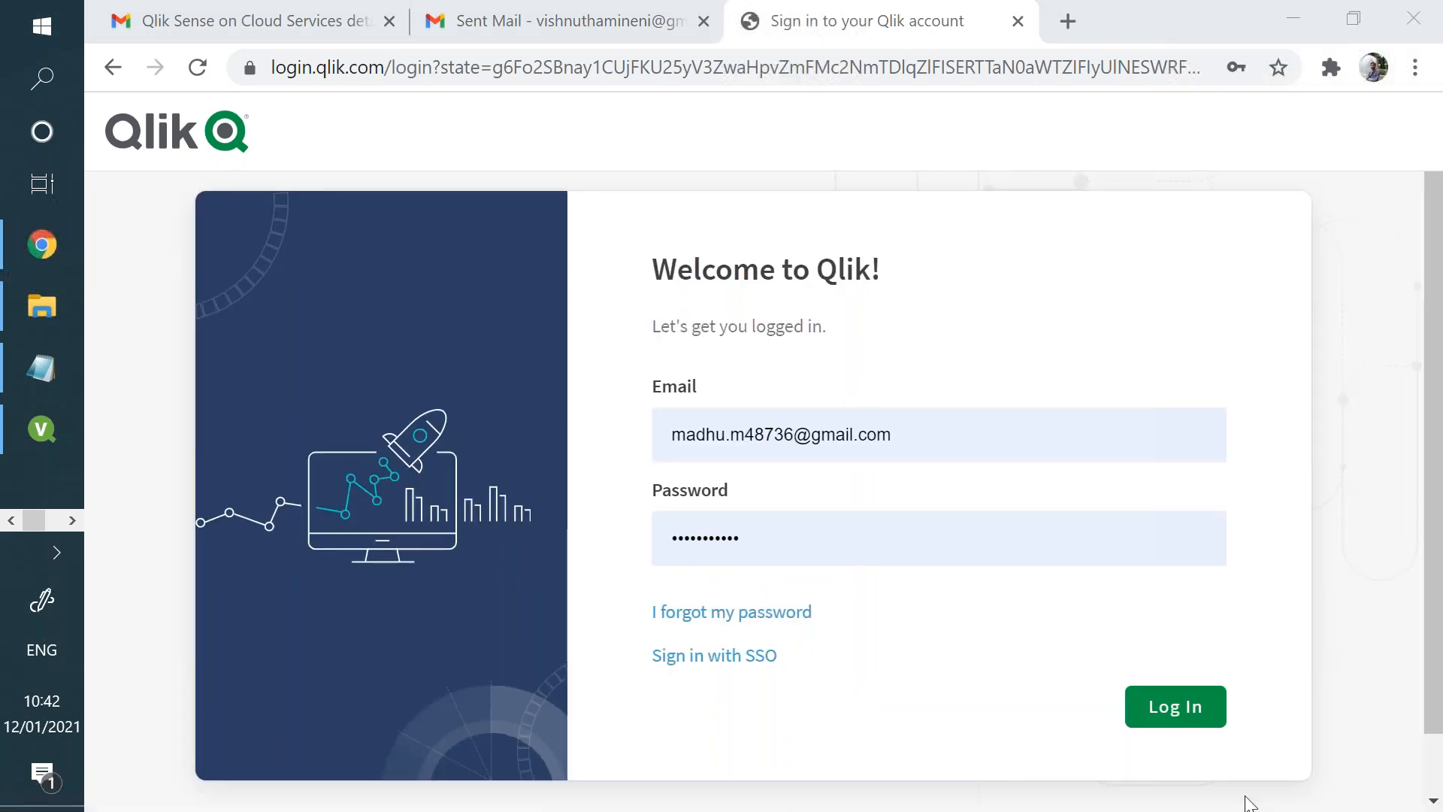
{"action": "left_click", "coordinate": [1164, 707]}
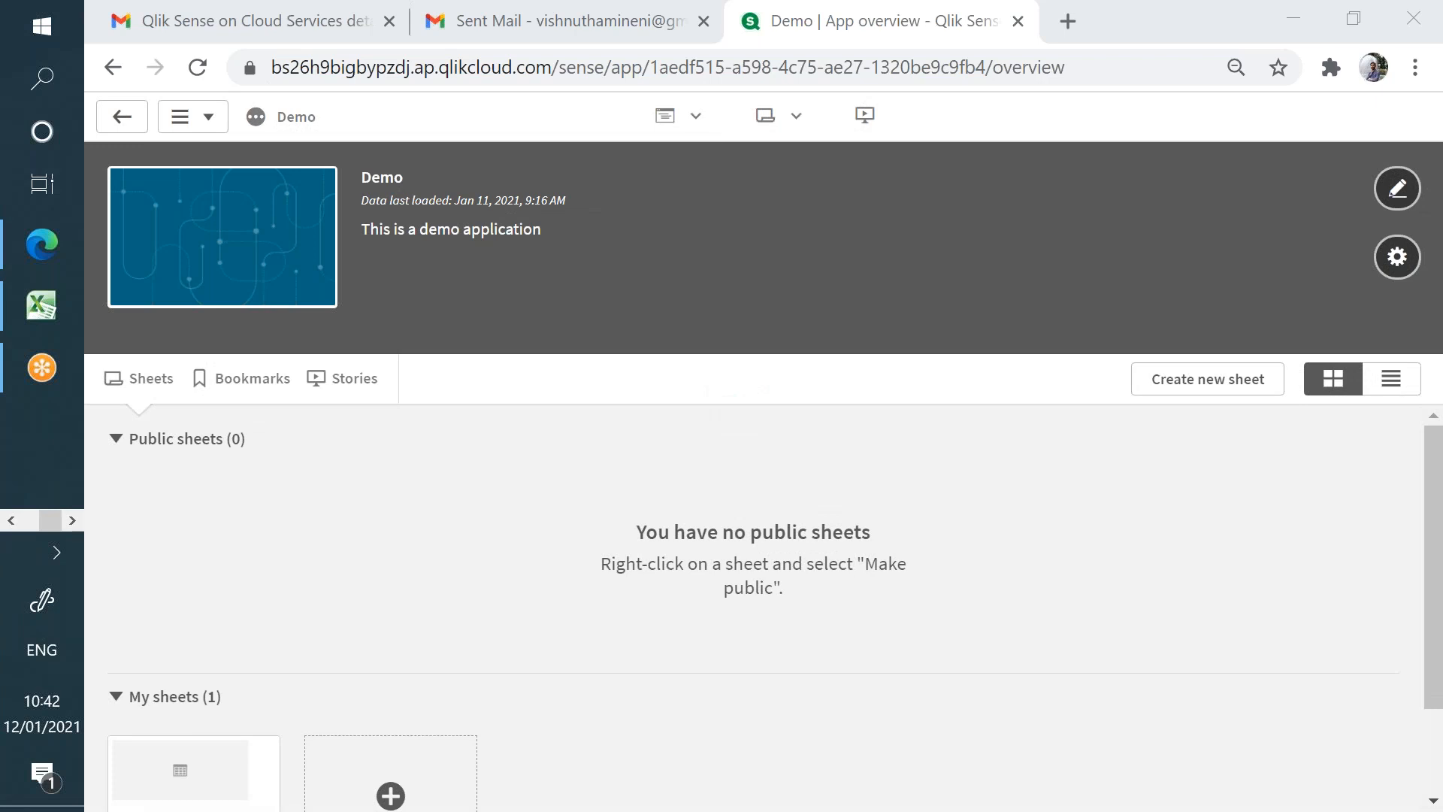
- Review the Orders load script in the Demo app's data load editor and open My new sheet
{"action": "left_click", "coordinate": [702, 132]}
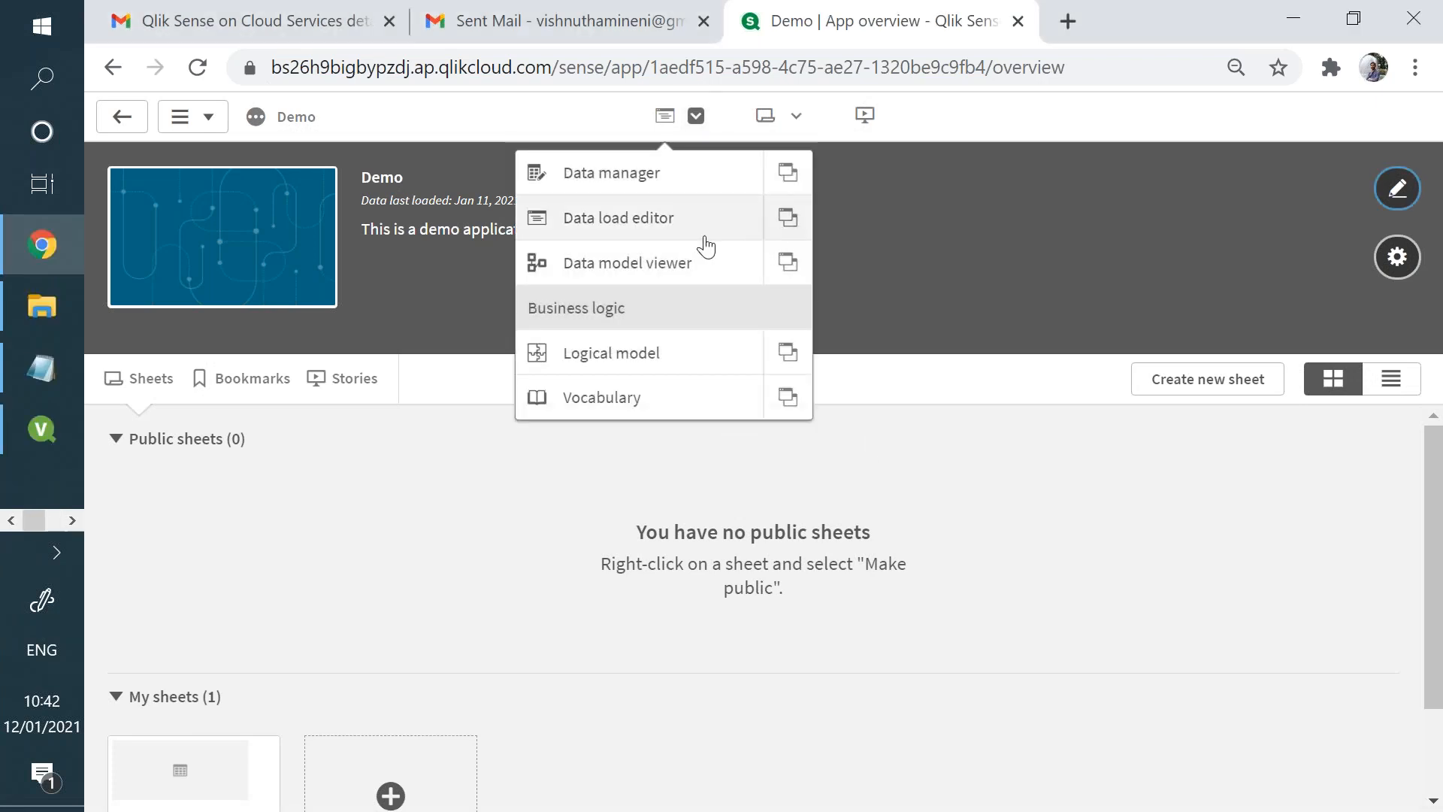
{"action": "left_click", "coordinate": [705, 237]}
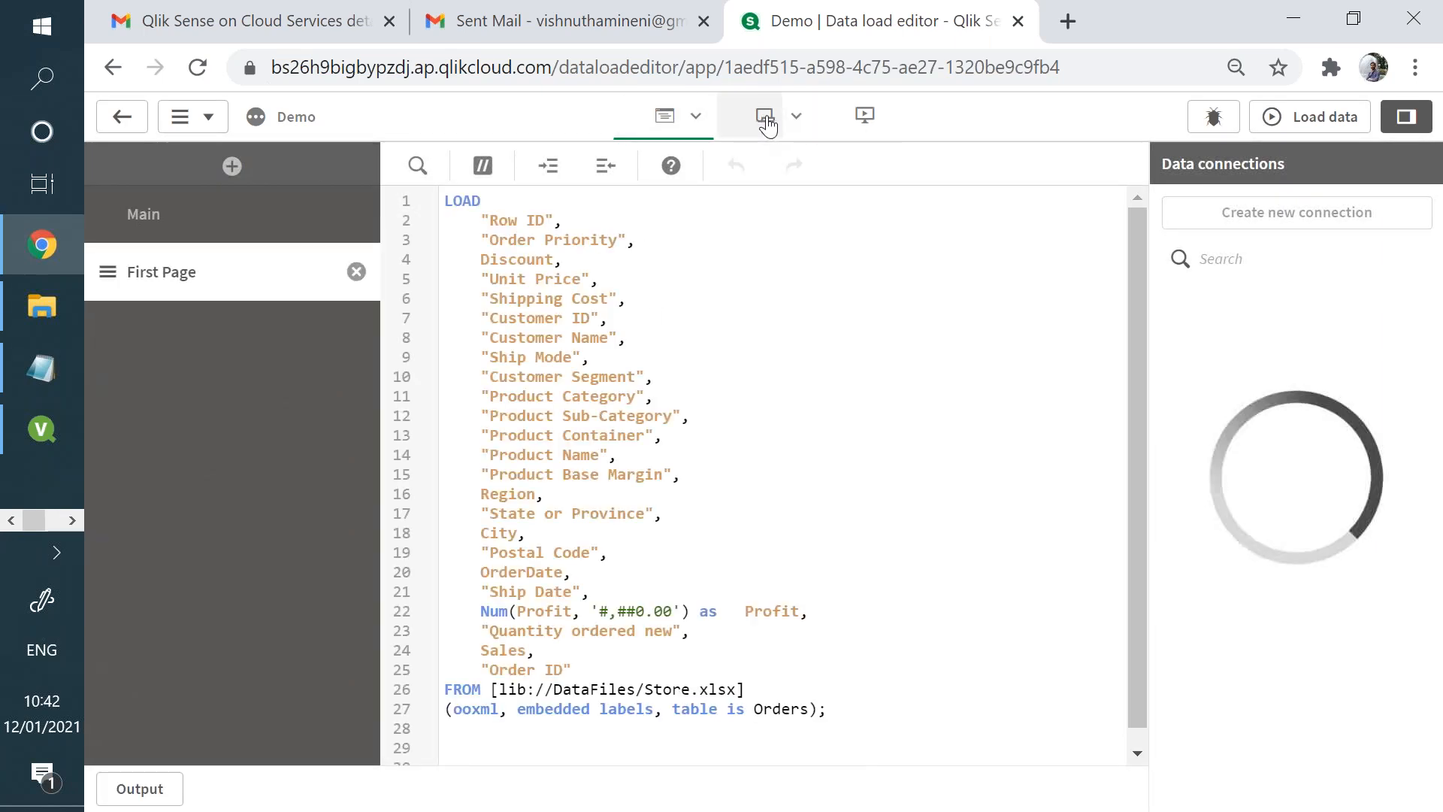
{"action": "left_click", "coordinate": [767, 124]}
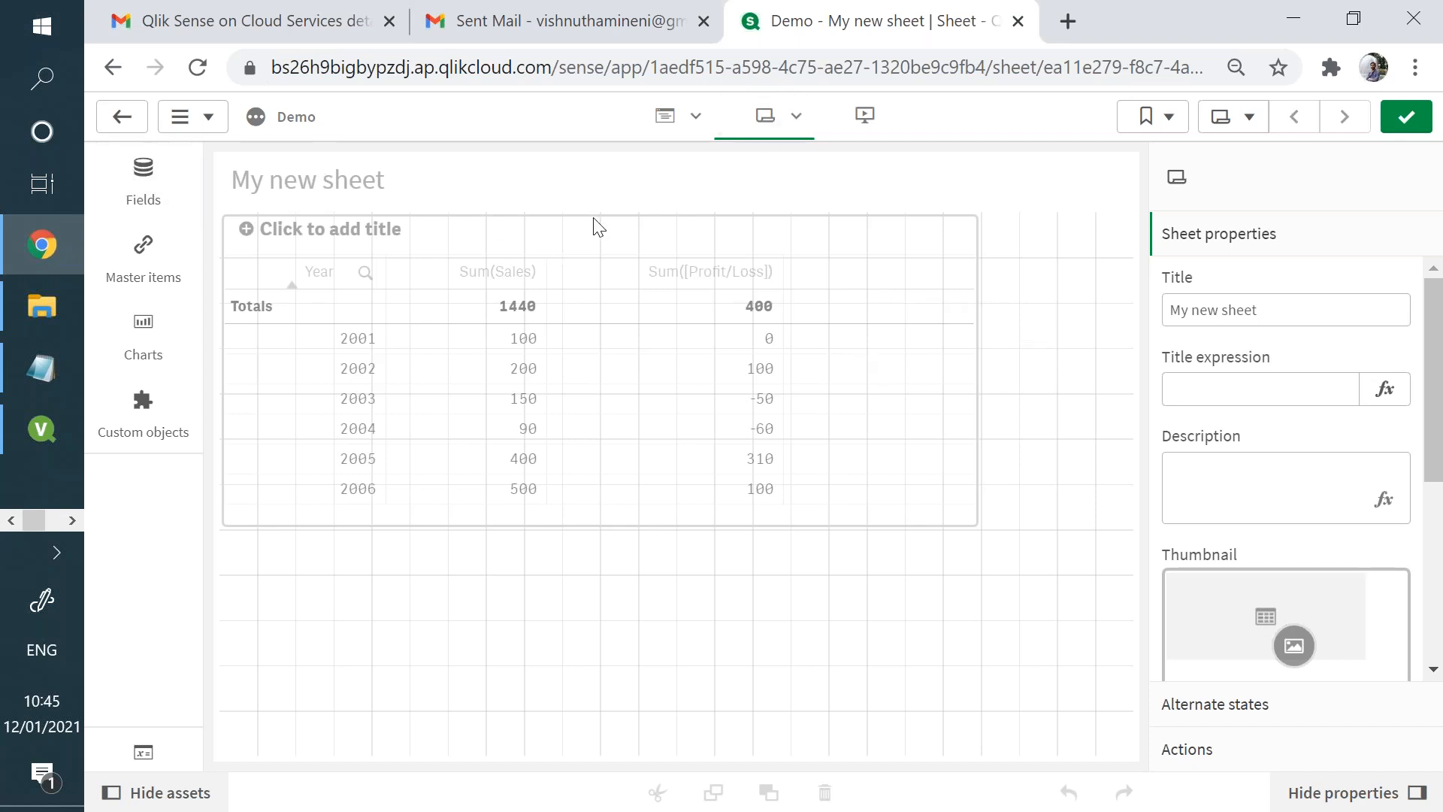
- Create an additional sheet in the Demo app, delete it, and close the sheet overview
{"action": "left_click", "coordinate": [1249, 126]}
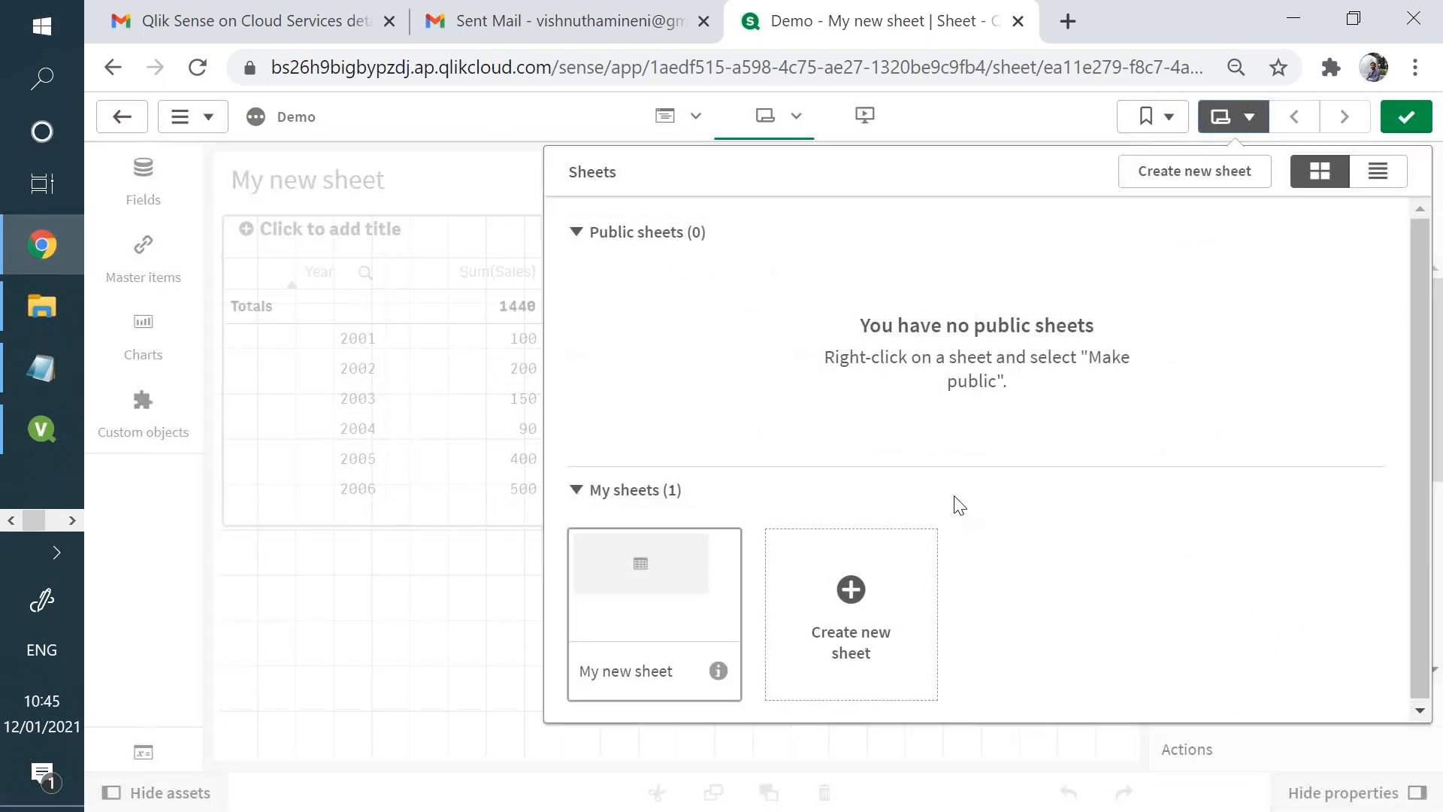
{"action": "left_click", "coordinate": [908, 597]}
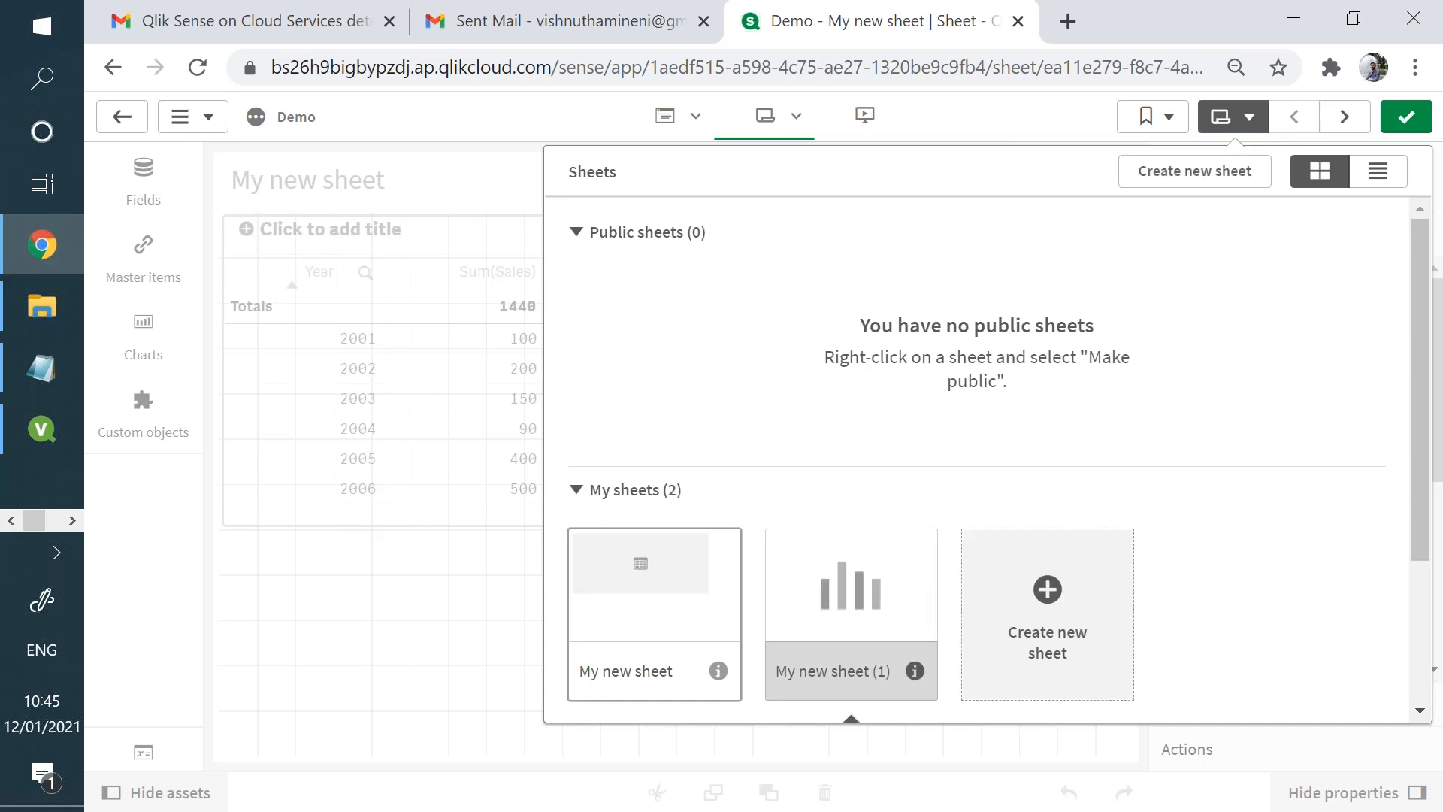
{"action": "left_click", "coordinate": [825, 396]}
{"action": "right_click", "coordinate": [843, 569]}
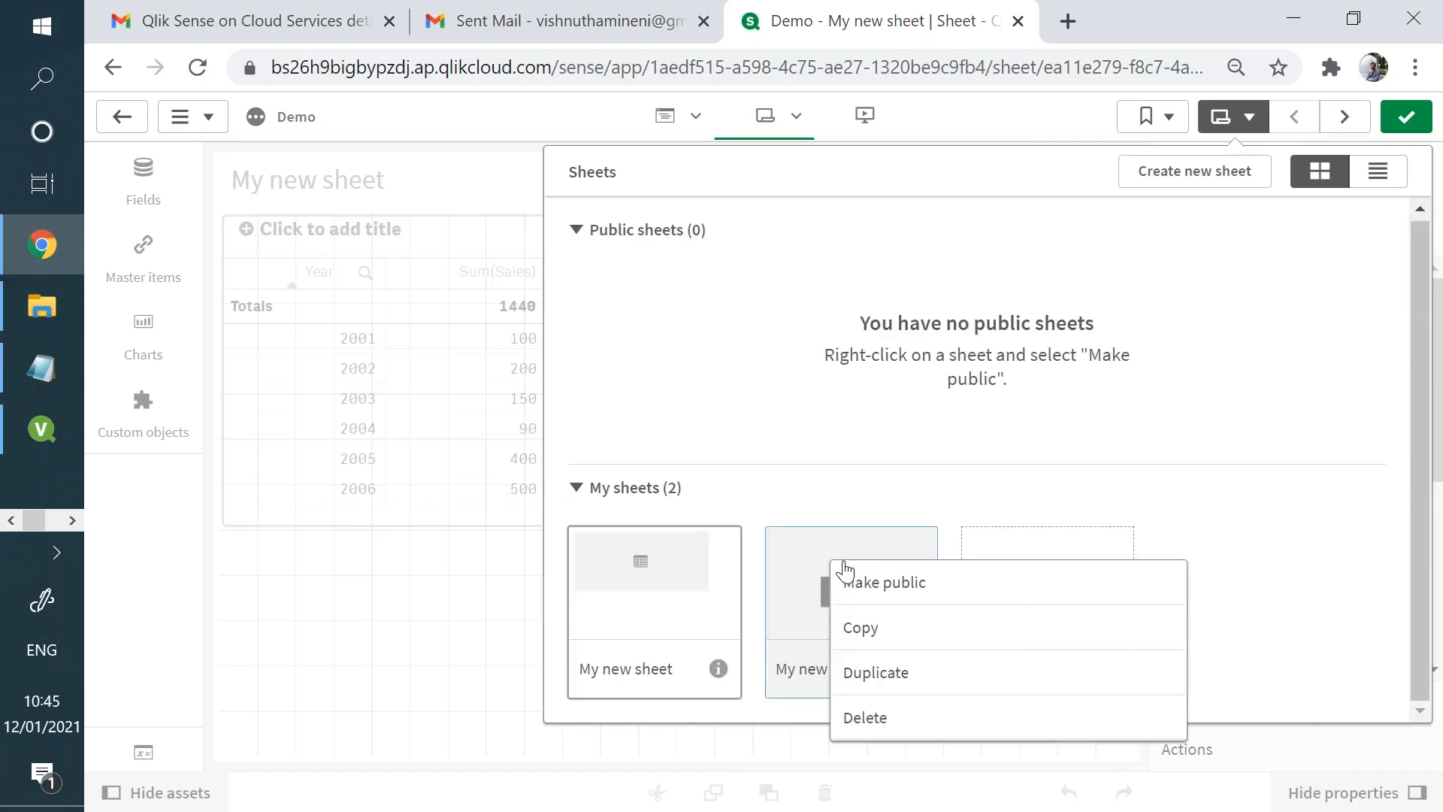
{"action": "left_click", "coordinate": [895, 712]}
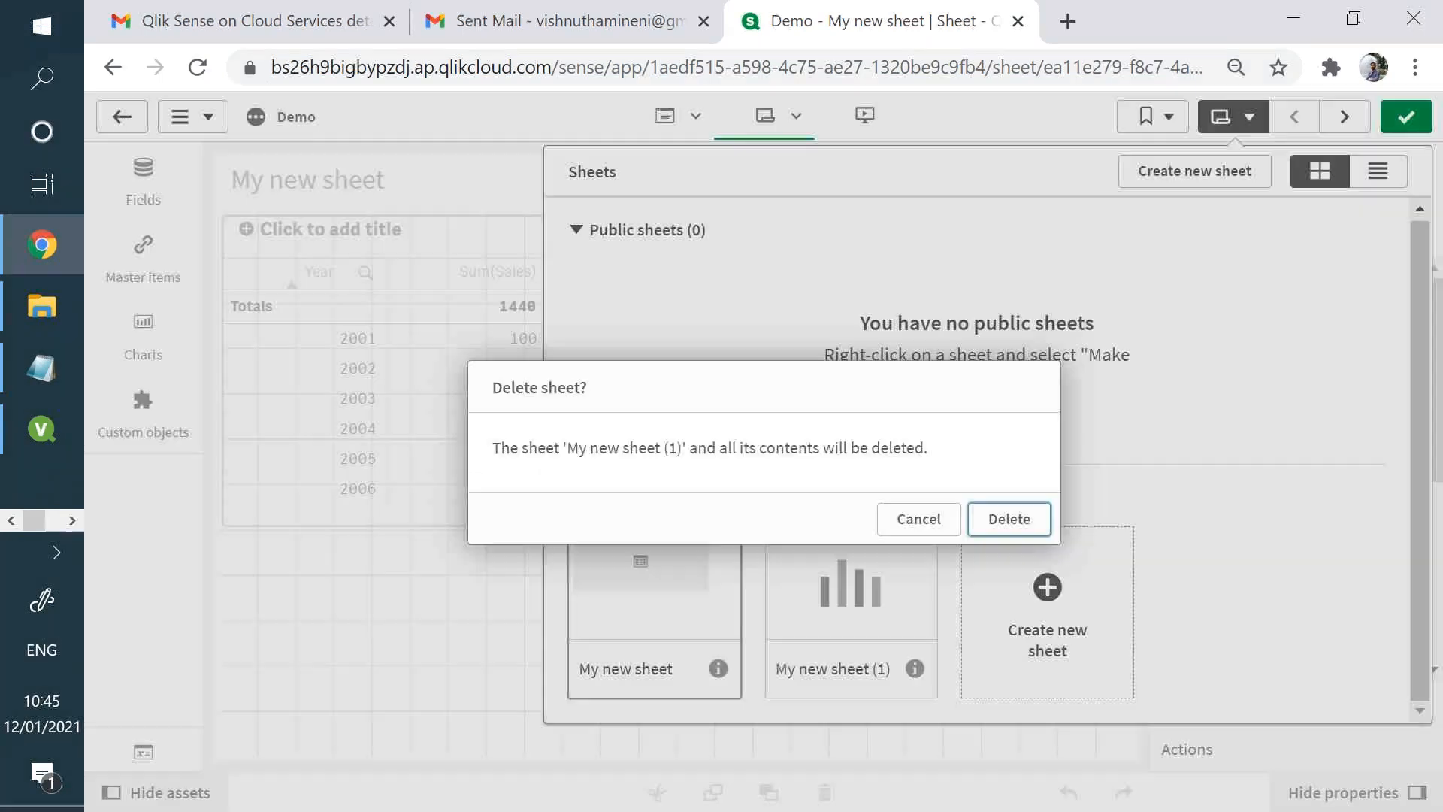
{"action": "left_click", "coordinate": [1008, 515]}
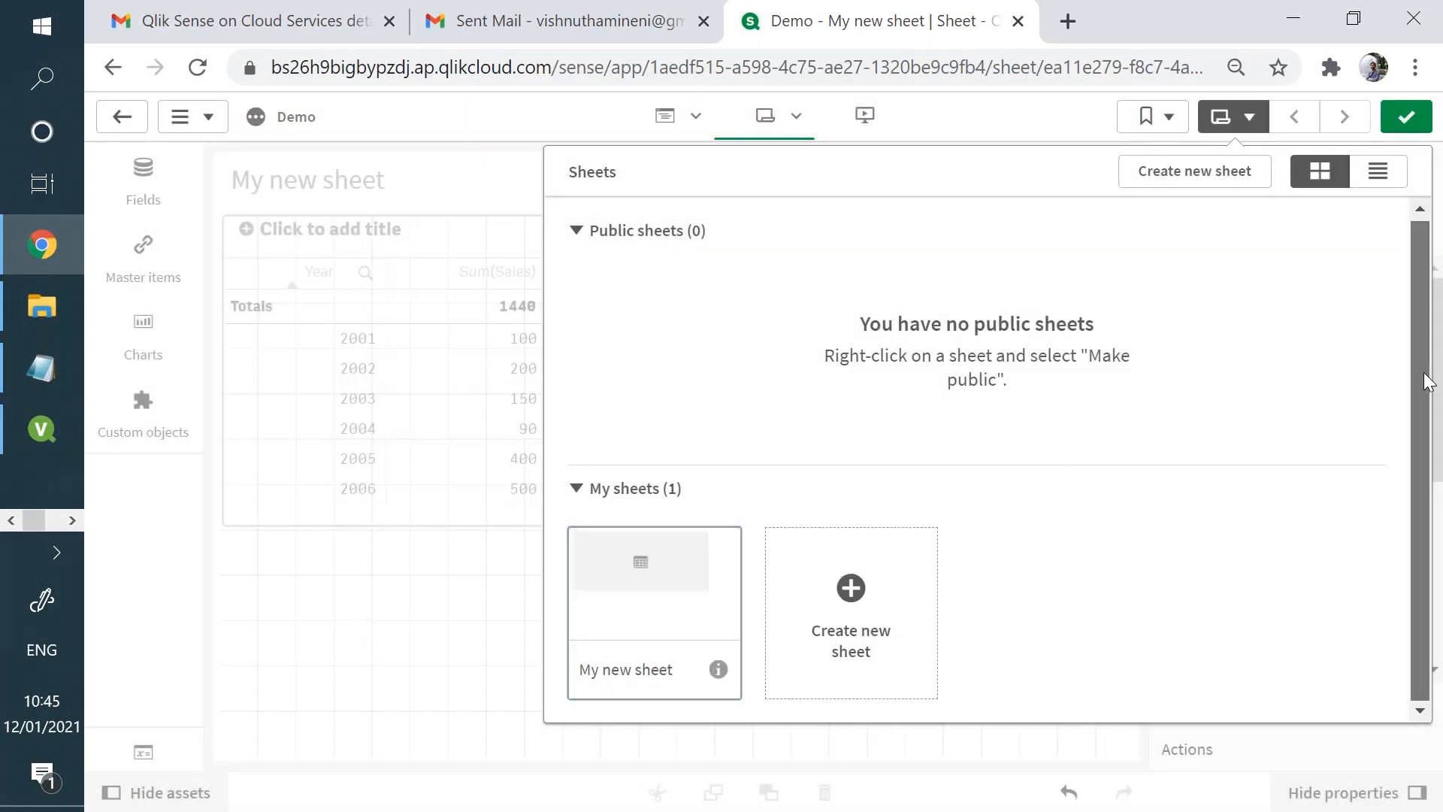
{"action": "left_click", "coordinate": [496, 638]}
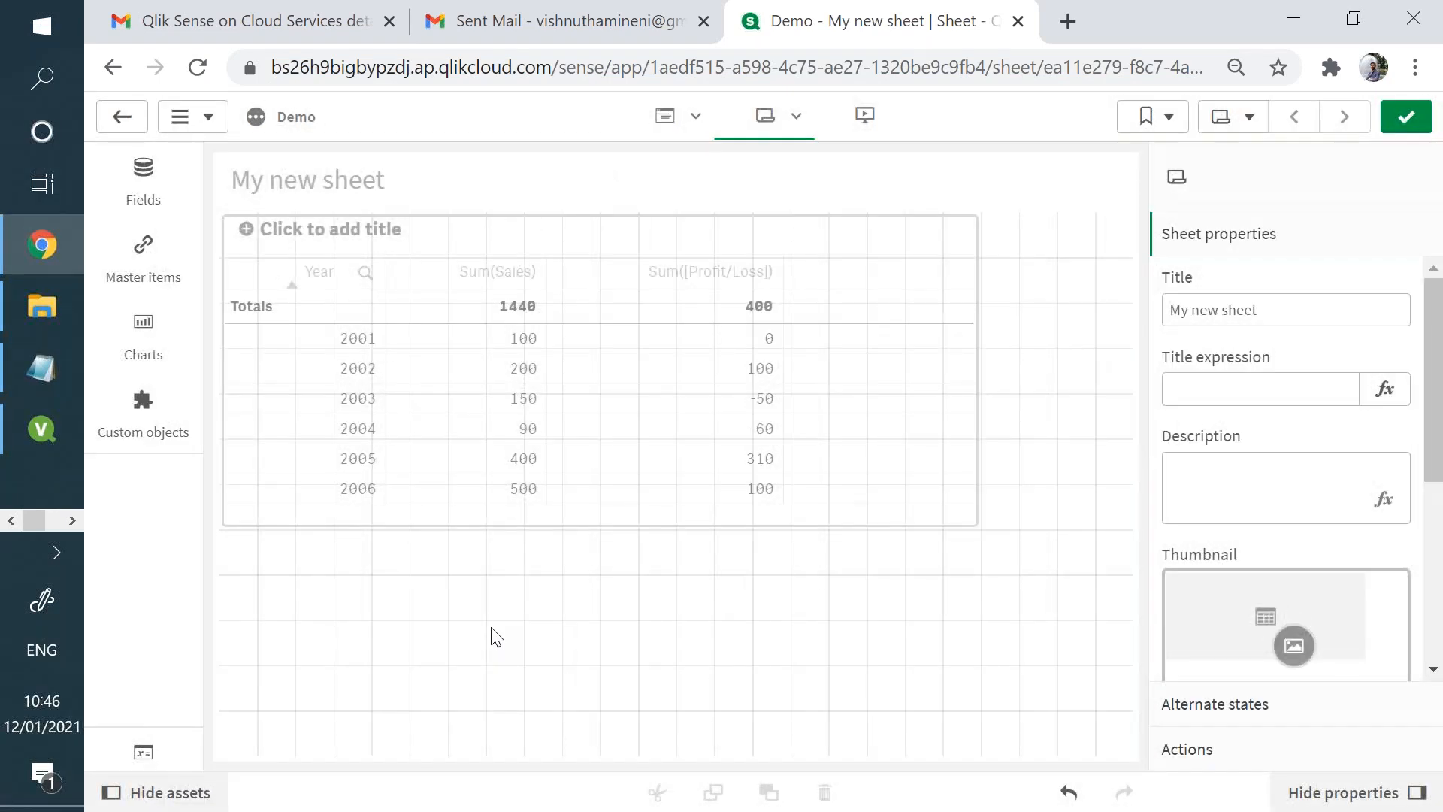
- Change the title of My new sheet to the person's first name
{"action": "left_click", "coordinate": [1276, 306]}
{"action": "type", "text": "Vishnu"}
{"action": "left_click", "coordinate": [967, 638]}
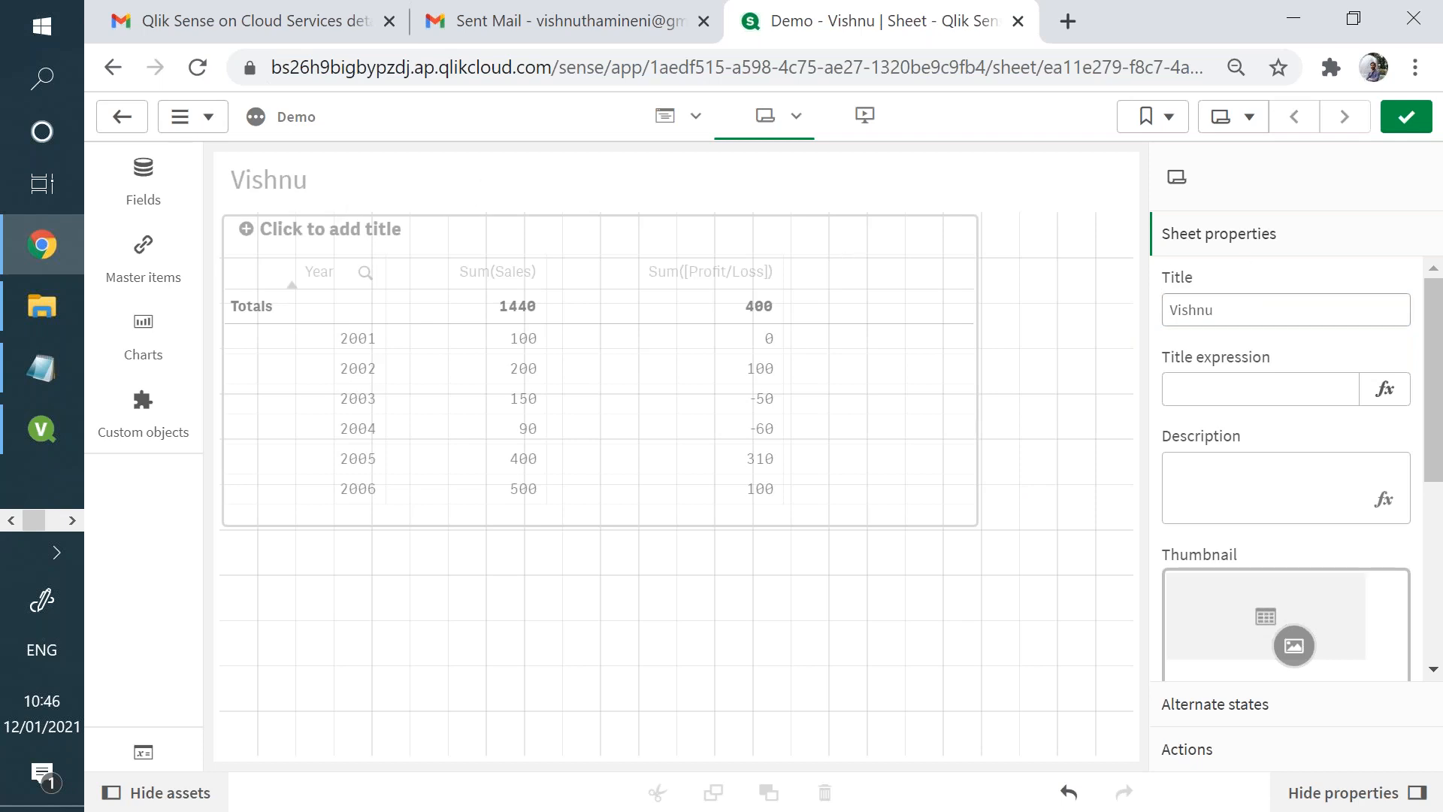
- Enter "This is the introiduction sheet" as the sheet's description
{"action": "scroll", "coordinate": [1441, 387], "scroll_direction": "down", "scroll_amount": 4}
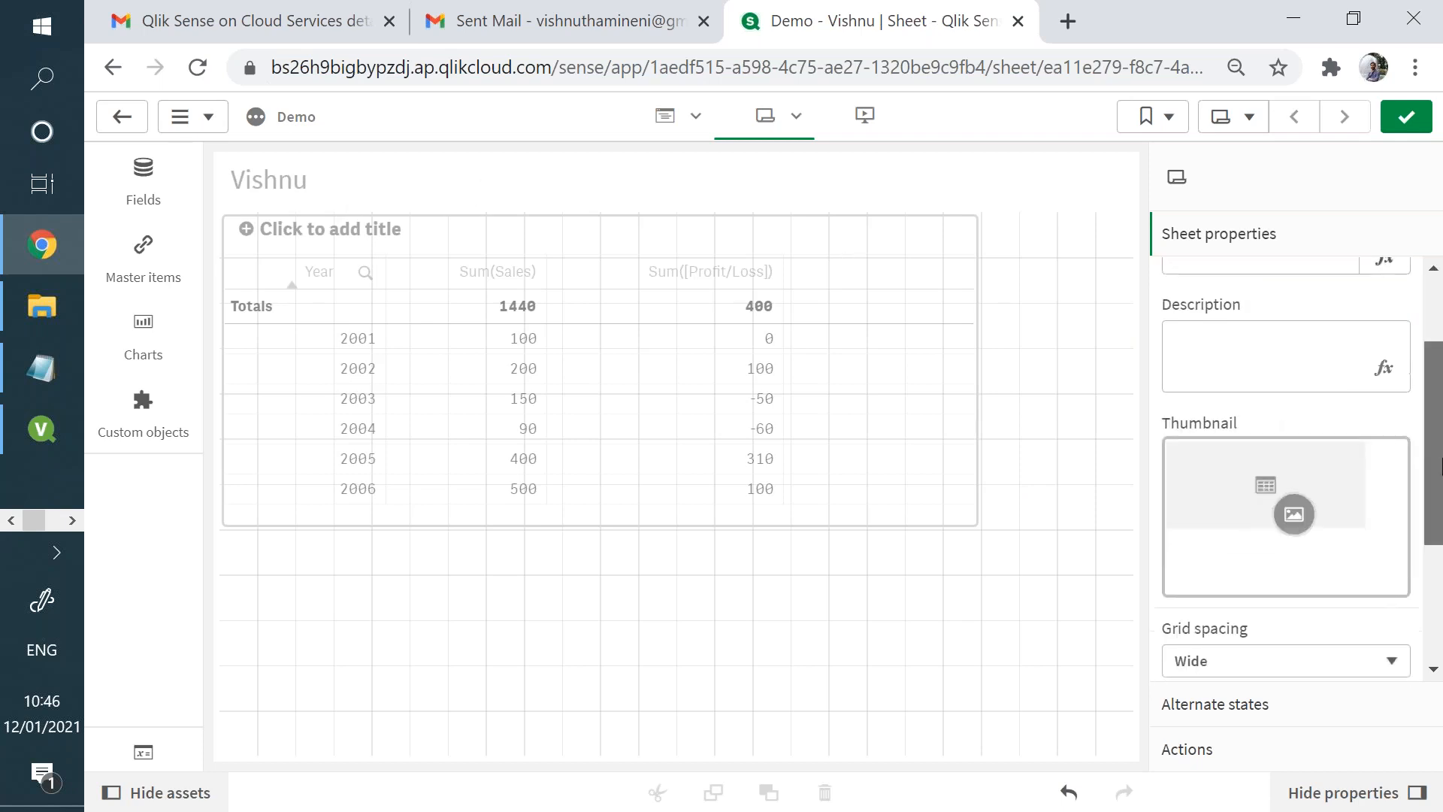
{"action": "scroll", "coordinate": [1278, 379], "scroll_direction": "up", "scroll_amount": 2}
{"action": "left_click", "coordinate": [1248, 379]}
{"action": "type", "text": "This is the"}
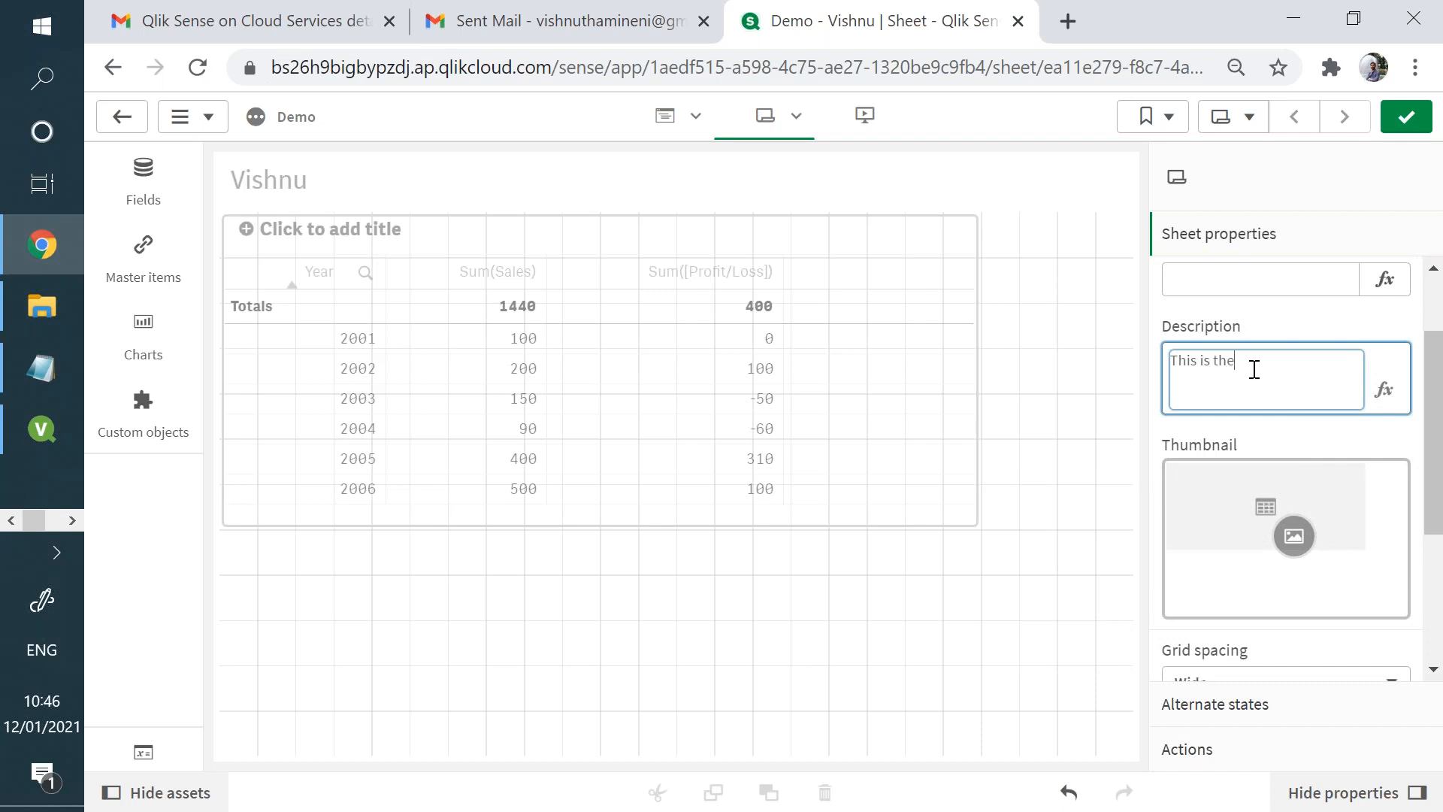
{"action": "type", "text": " introiduction sheet"}
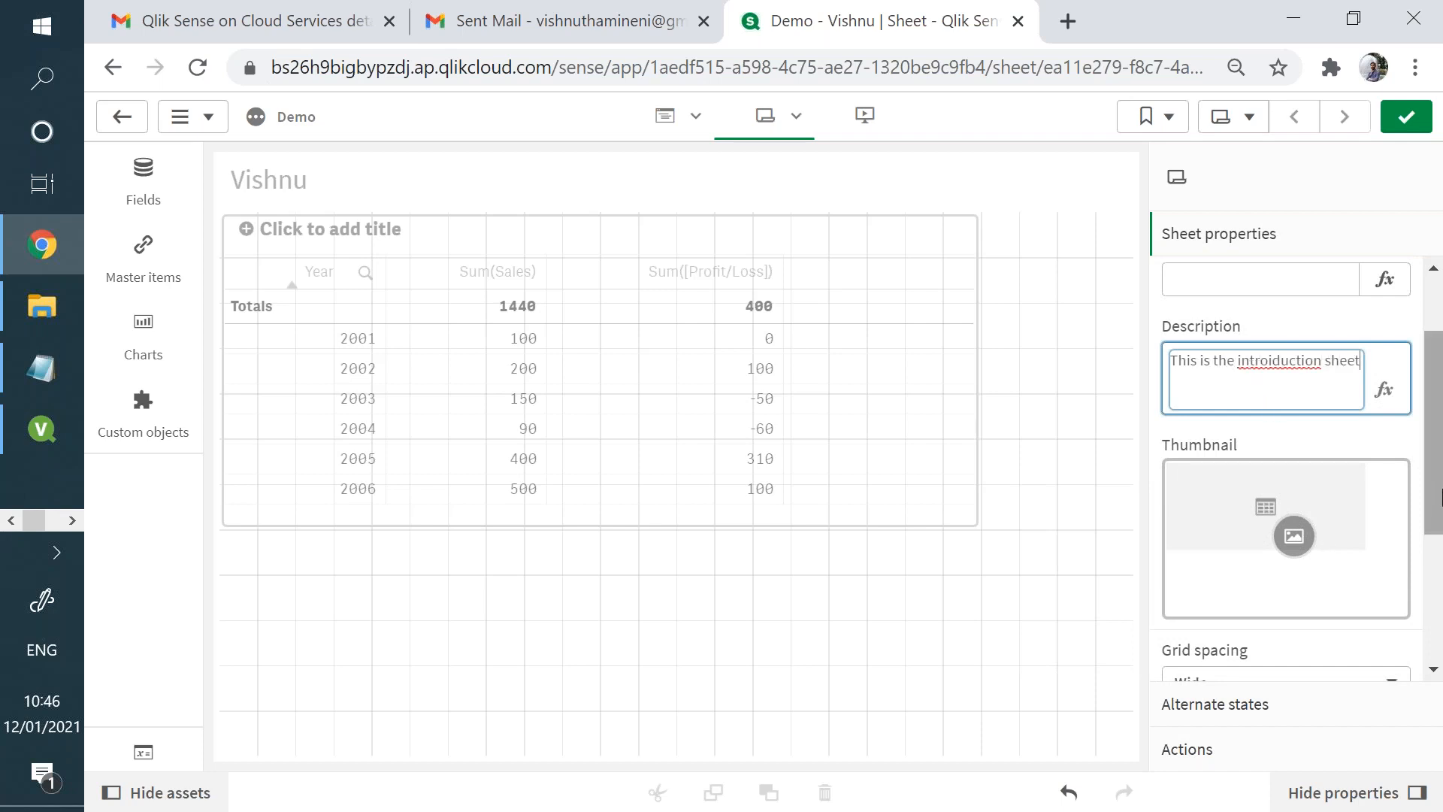
- Upload the details1 image from the Pictures folder to the media library and set it as the sheet's thumbnail
{"action": "left_click", "coordinate": [1306, 536]}
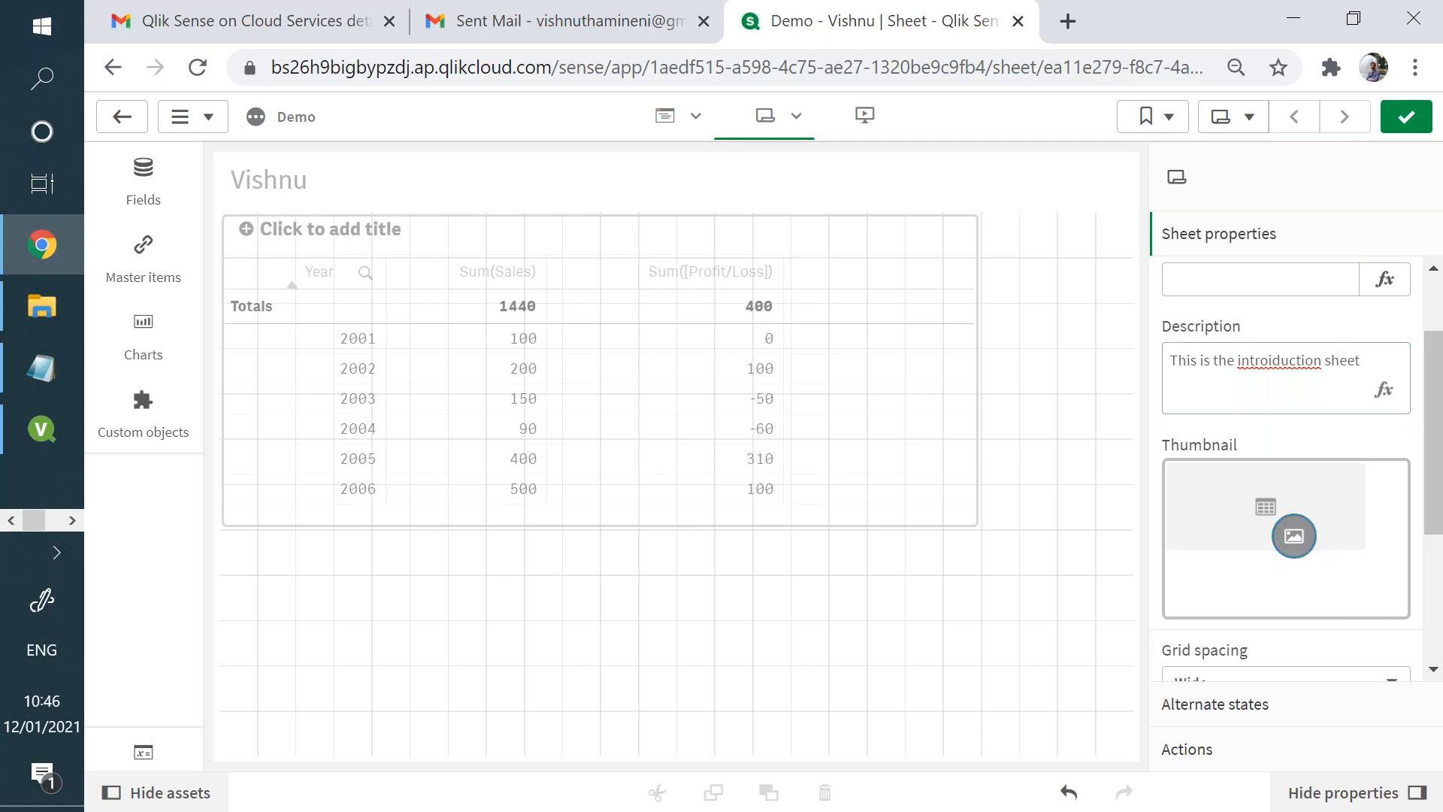
{"action": "left_click", "coordinate": [376, 597]}
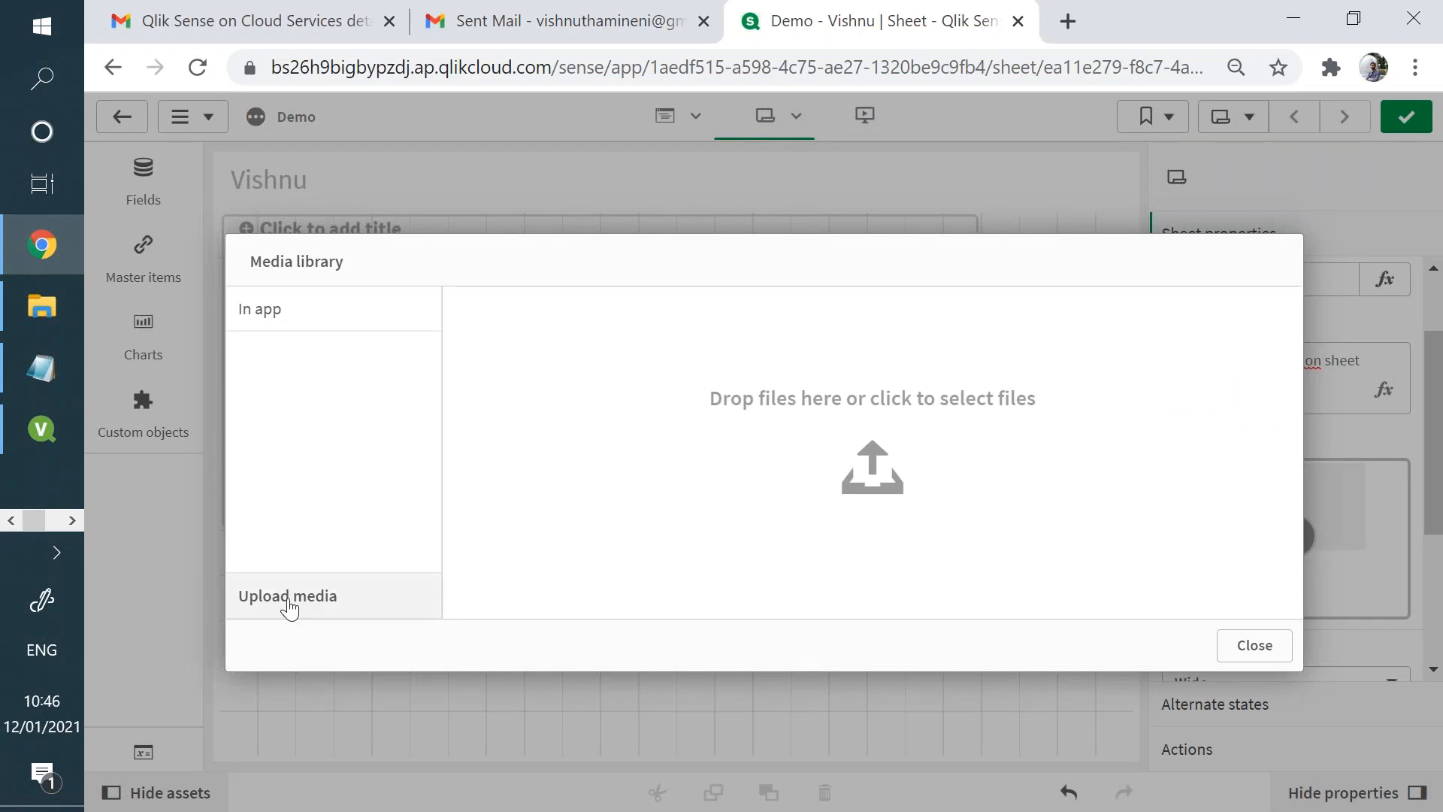
{"action": "left_click", "coordinate": [854, 493]}
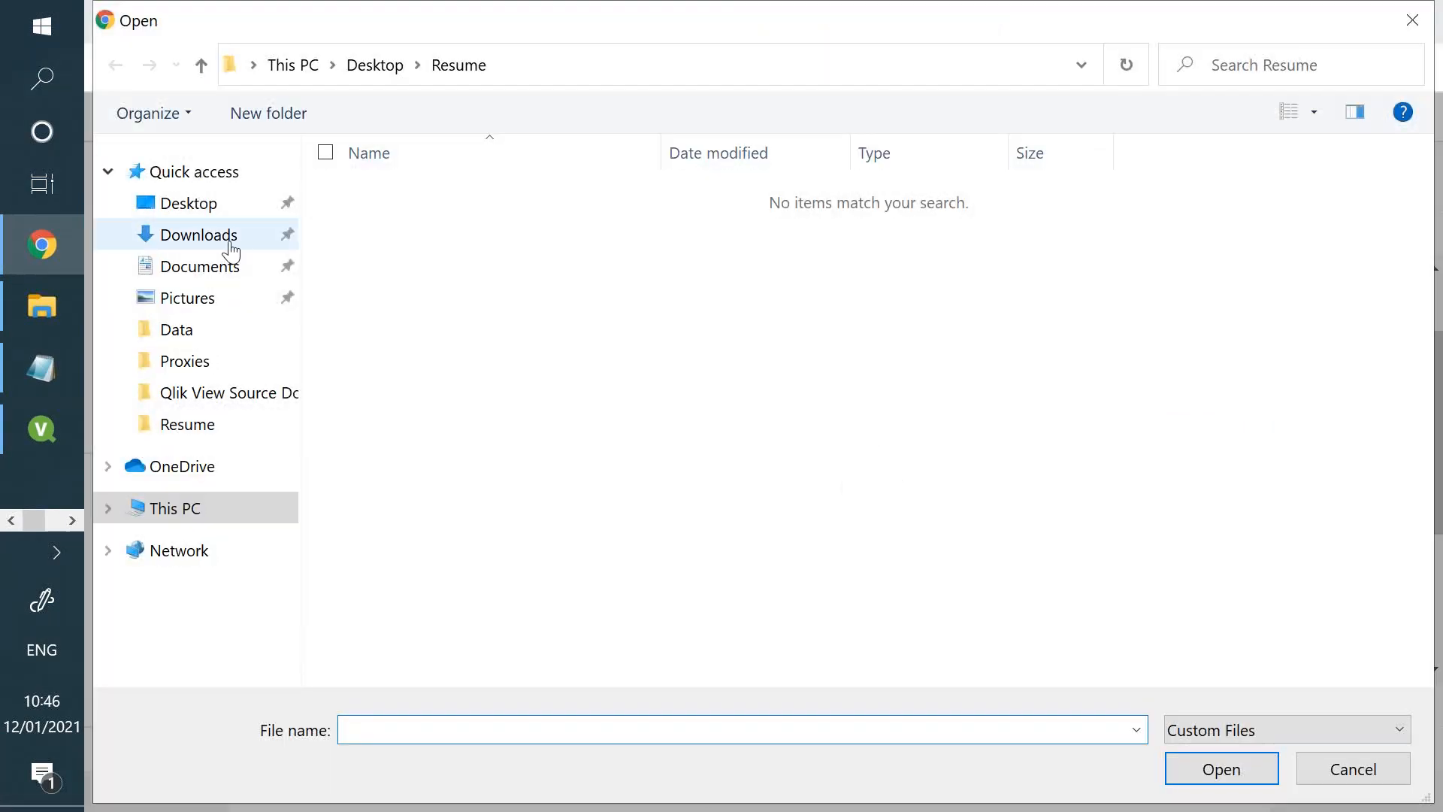
{"action": "left_click", "coordinate": [227, 322]}
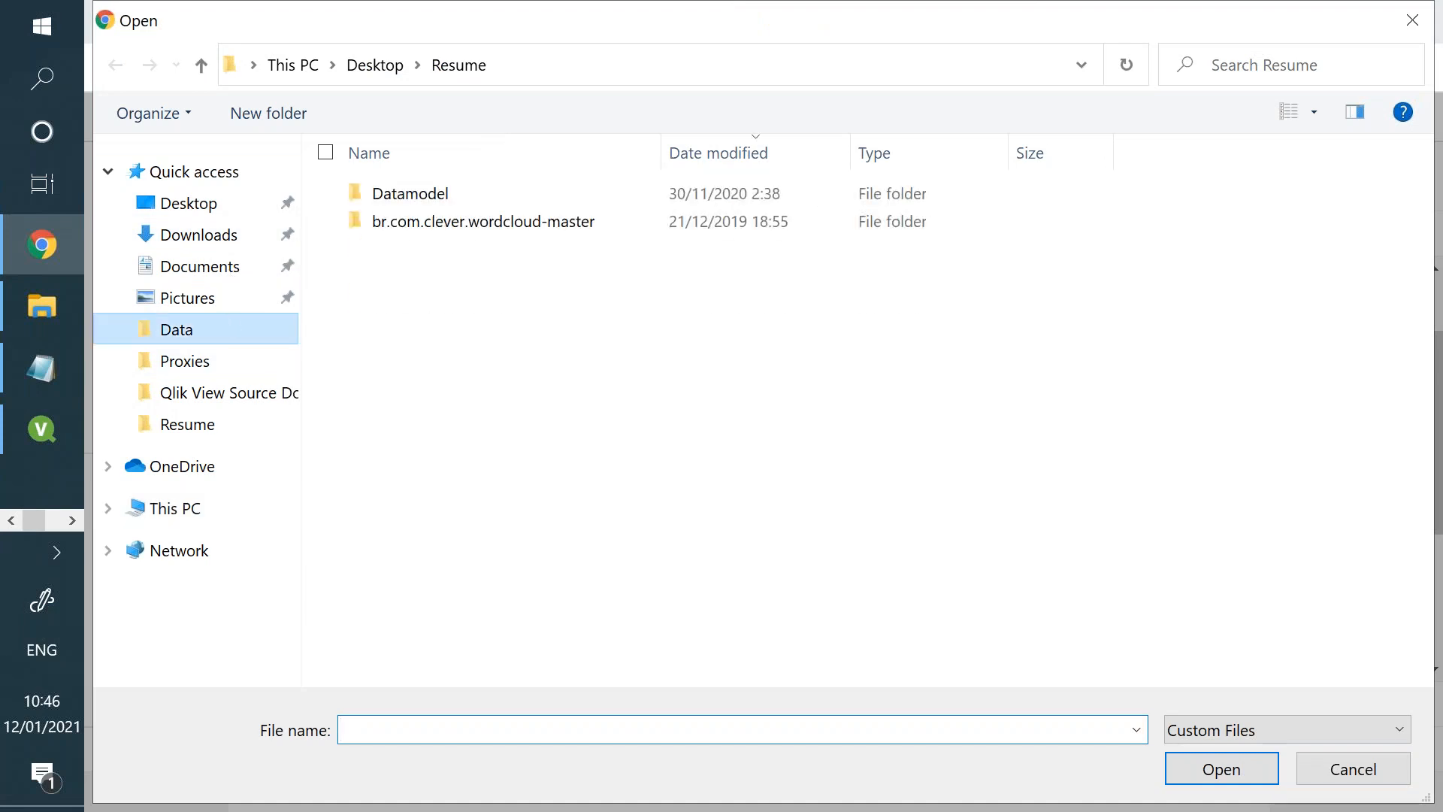
{"action": "left_click", "coordinate": [225, 305]}
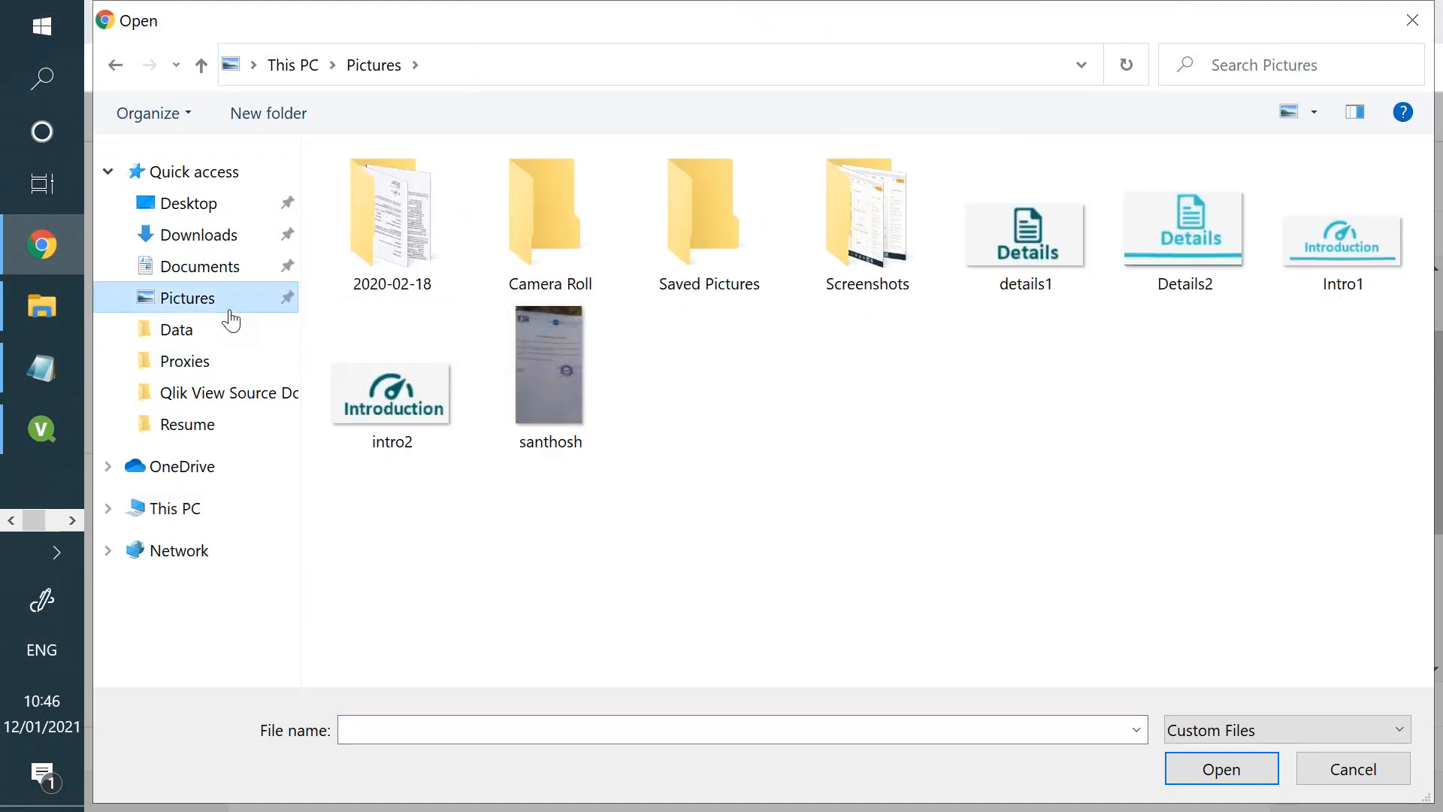
{"action": "double_click", "coordinate": [993, 284]}
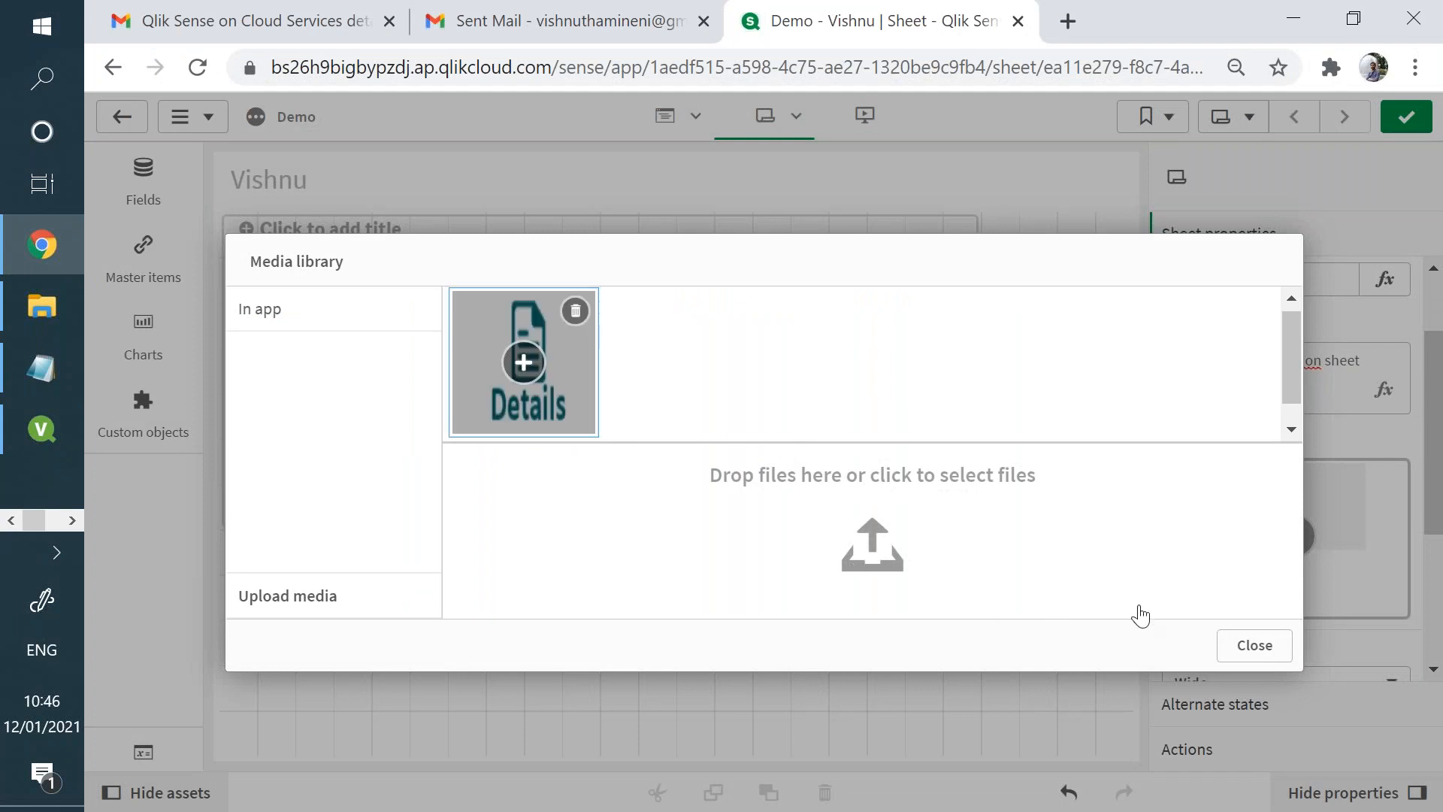
{"action": "left_click", "coordinate": [524, 362]}
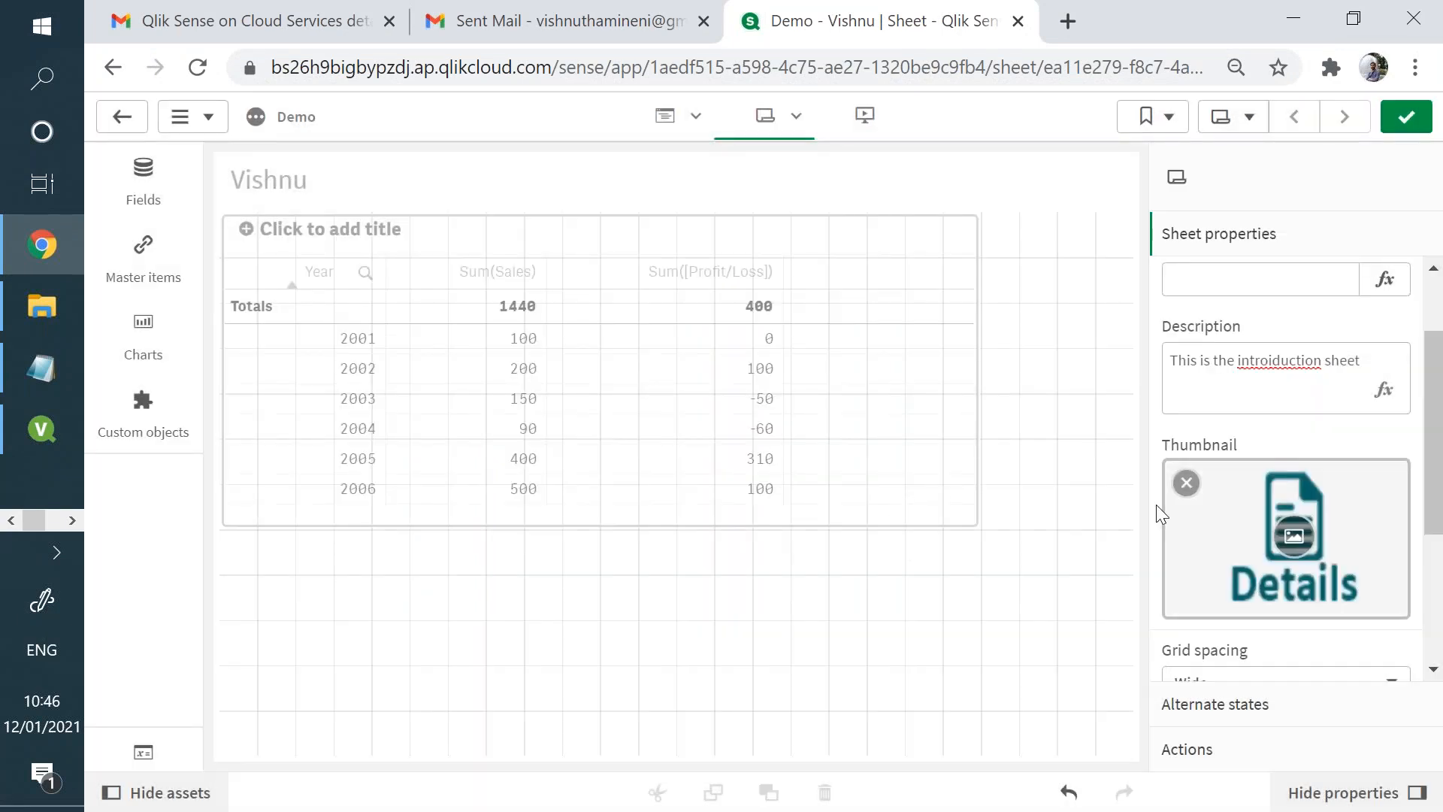
- Switch to QlikView and stretch the Discount list box upward and to more than twice its width
{"action": "left_click_drag", "start_coordinate": [1436, 472], "coordinate": [1436, 597]}
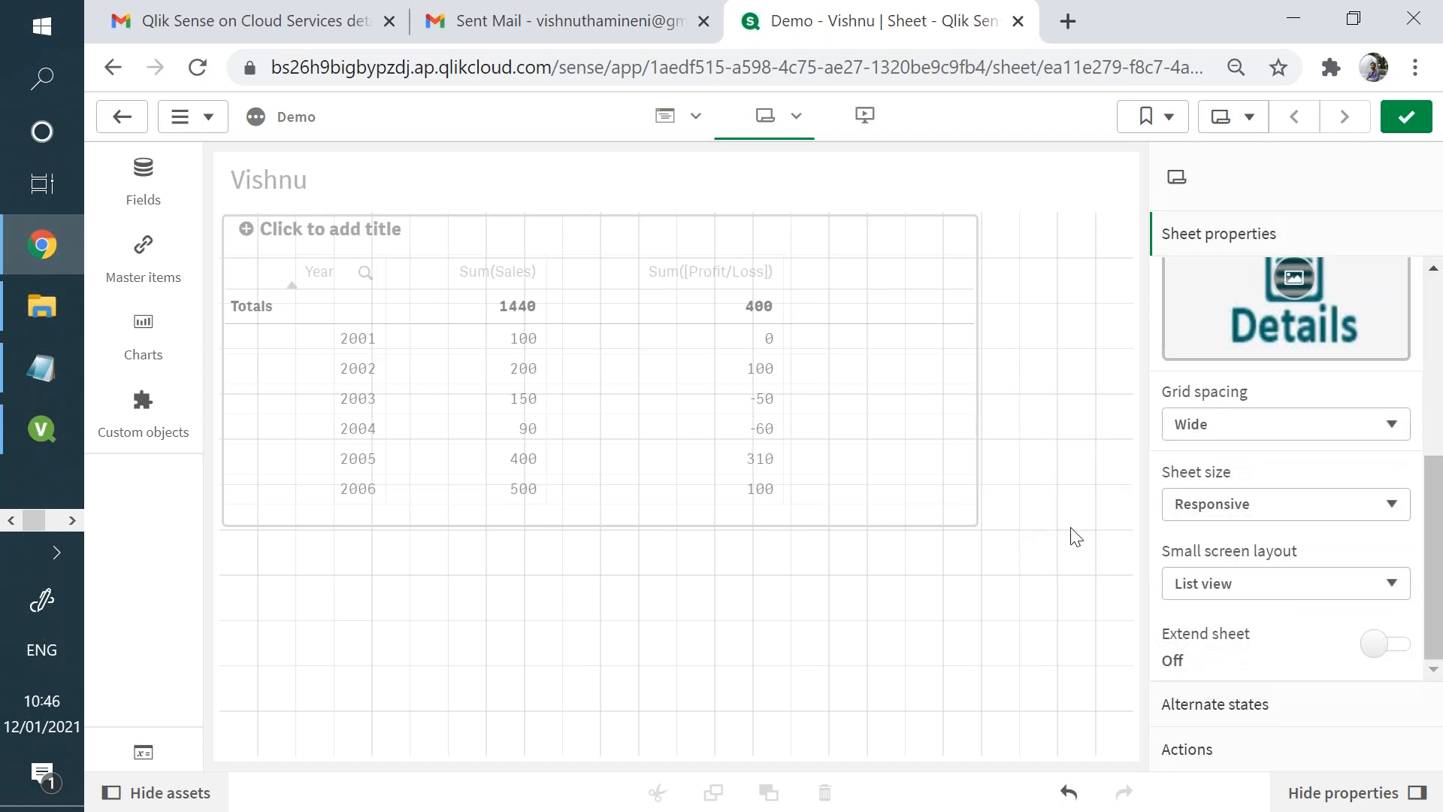
{"action": "left_click", "coordinate": [954, 517]}
{"action": "left_click", "coordinate": [32, 434]}
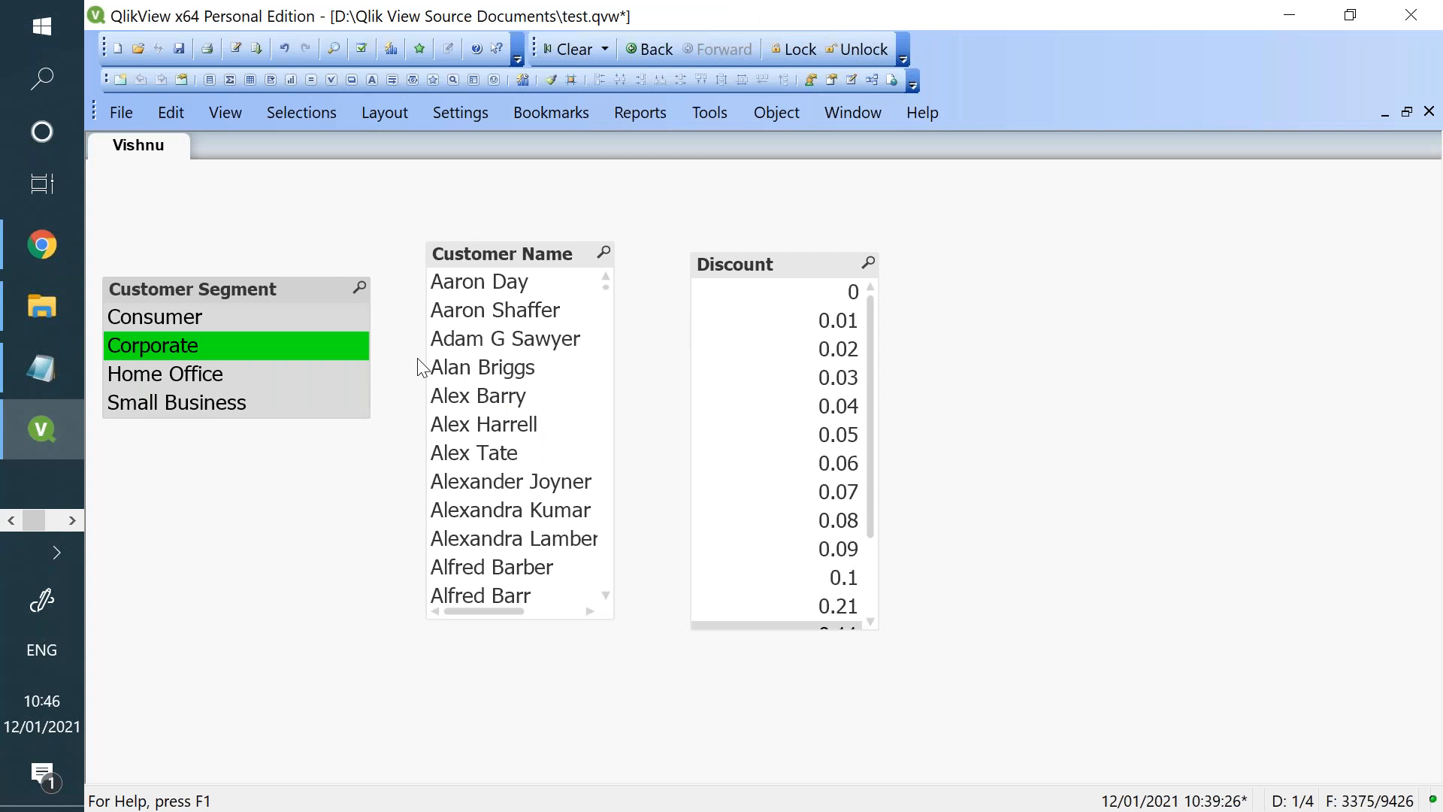
{"action": "left_click", "coordinate": [842, 264]}
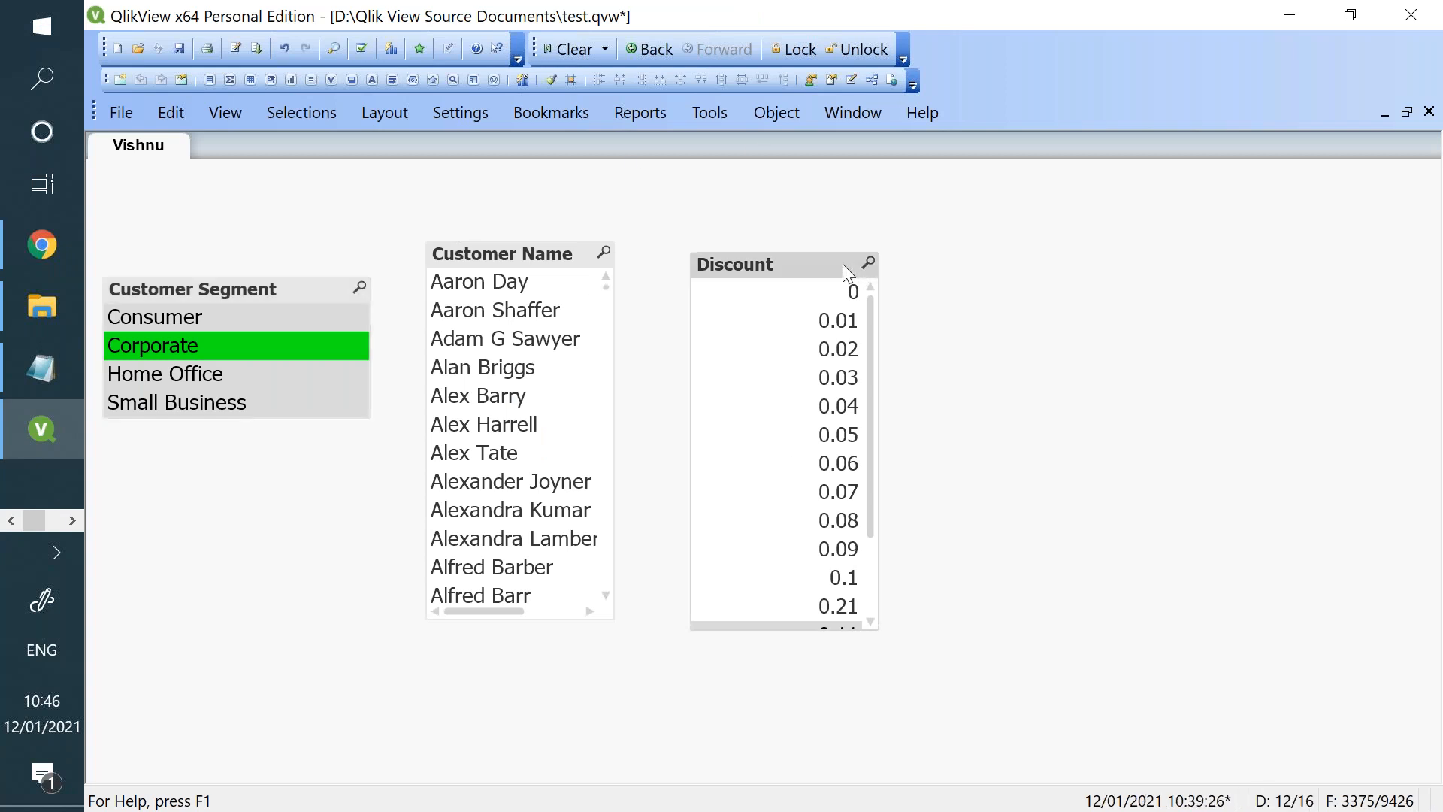
{"action": "left_click_drag", "start_coordinate": [874, 253], "coordinate": [1173, 223]}
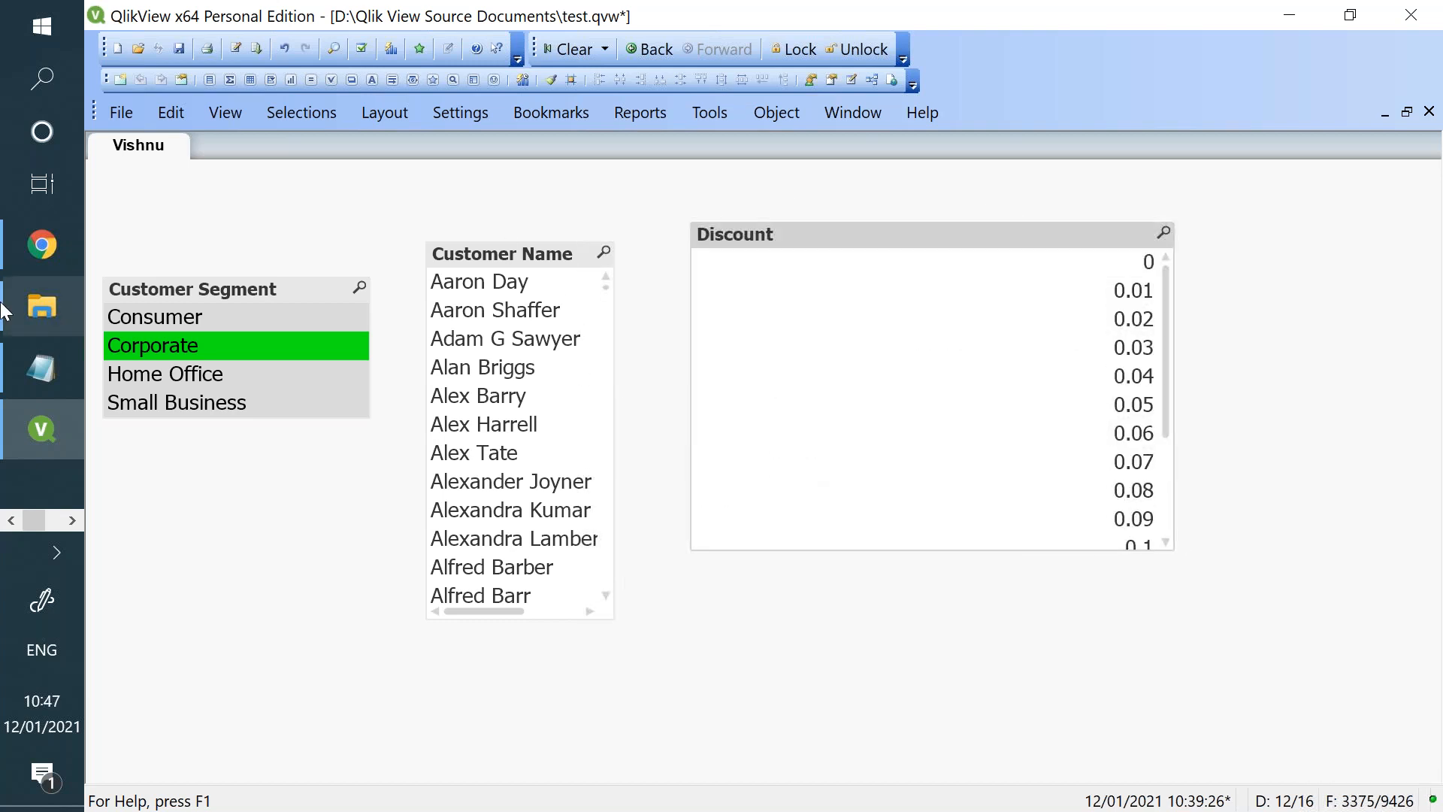
- Switch back to Qlik Sense and resize the table to end just past the Sum([Profit/Loss]) column and one grid row lower
{"action": "left_click", "coordinate": [58, 231]}
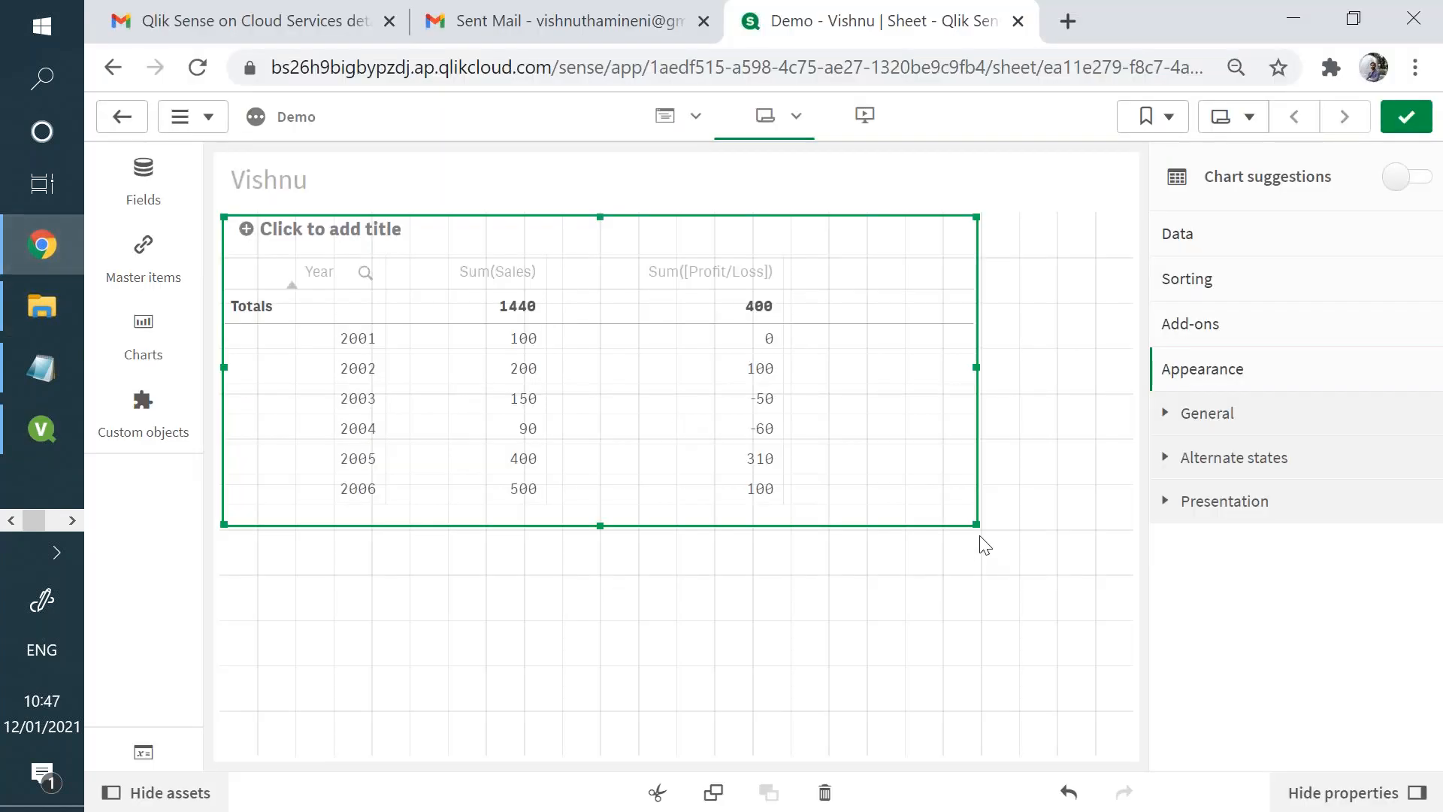
{"action": "left_click_drag", "start_coordinate": [975, 523], "coordinate": [921, 647]}
{"action": "left_click_drag", "start_coordinate": [883, 492], "coordinate": [774, 565]}
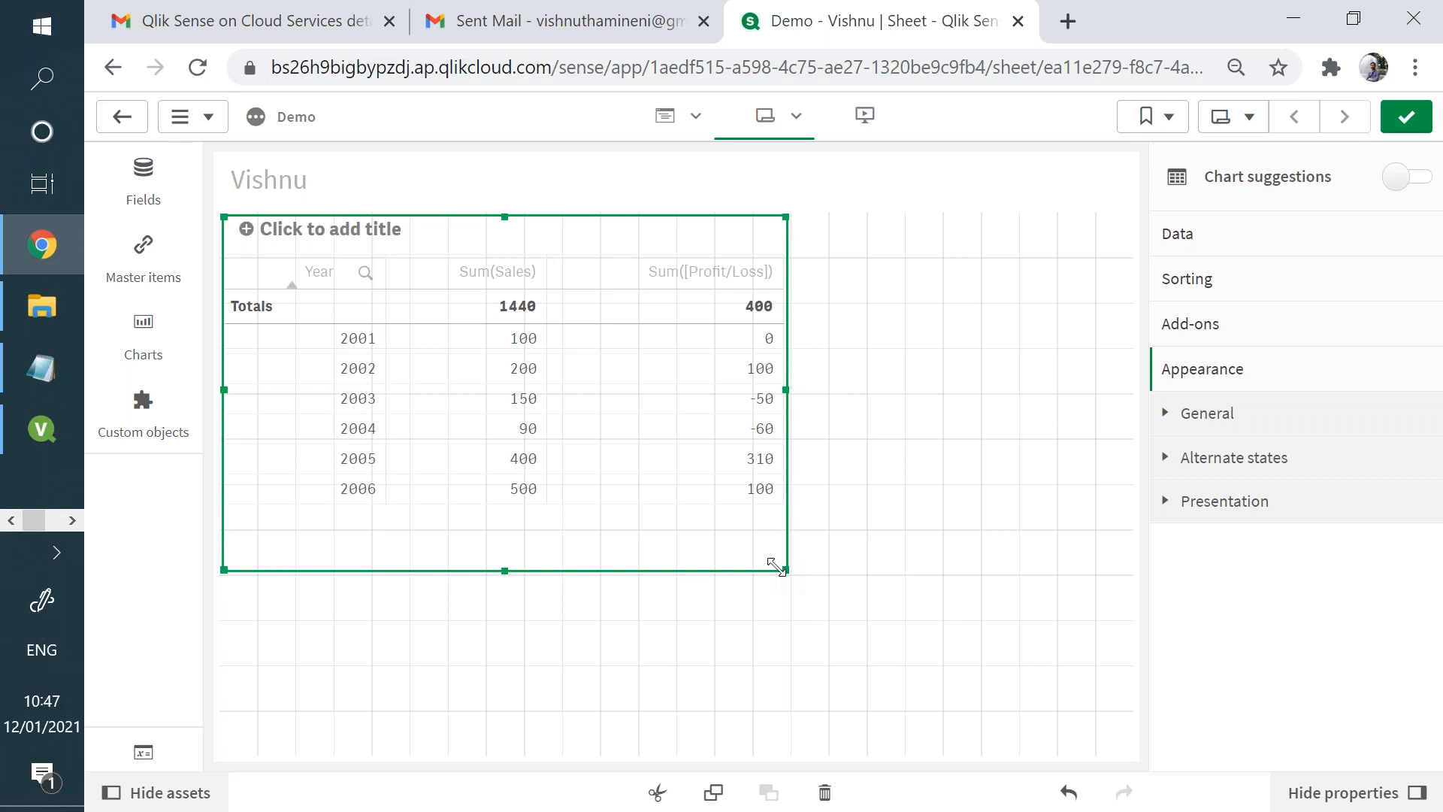
- Set the sheet's grid spacing to Medium and then change it to Narrow
{"action": "left_click", "coordinate": [951, 530]}
{"action": "left_click_drag", "start_coordinate": [1430, 393], "coordinate": [1434, 562]}
{"action": "left_click", "coordinate": [1383, 458]}
{"action": "left_click", "coordinate": [1330, 538]}
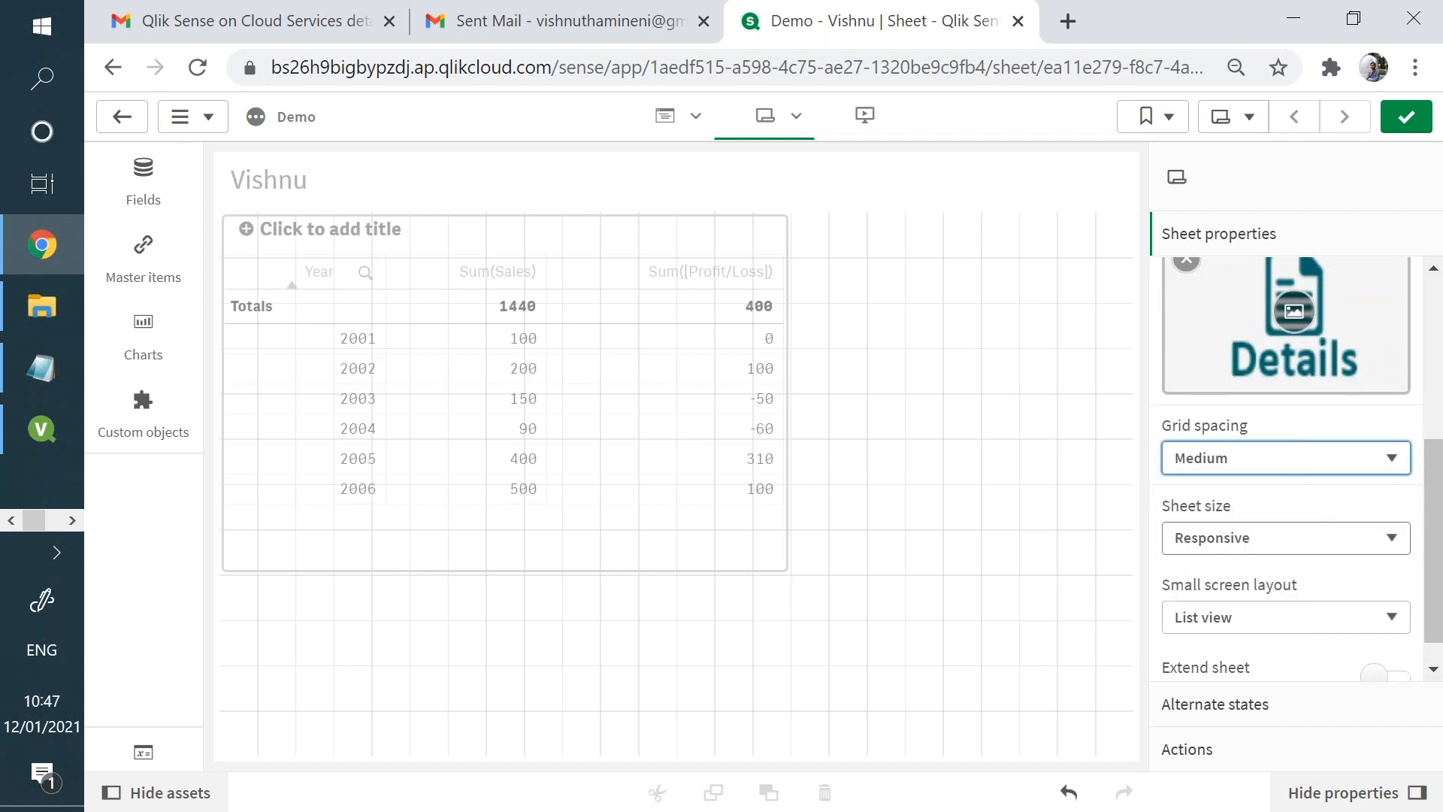
{"action": "left_click", "coordinate": [1356, 458]}
{"action": "left_click", "coordinate": [1339, 588]}
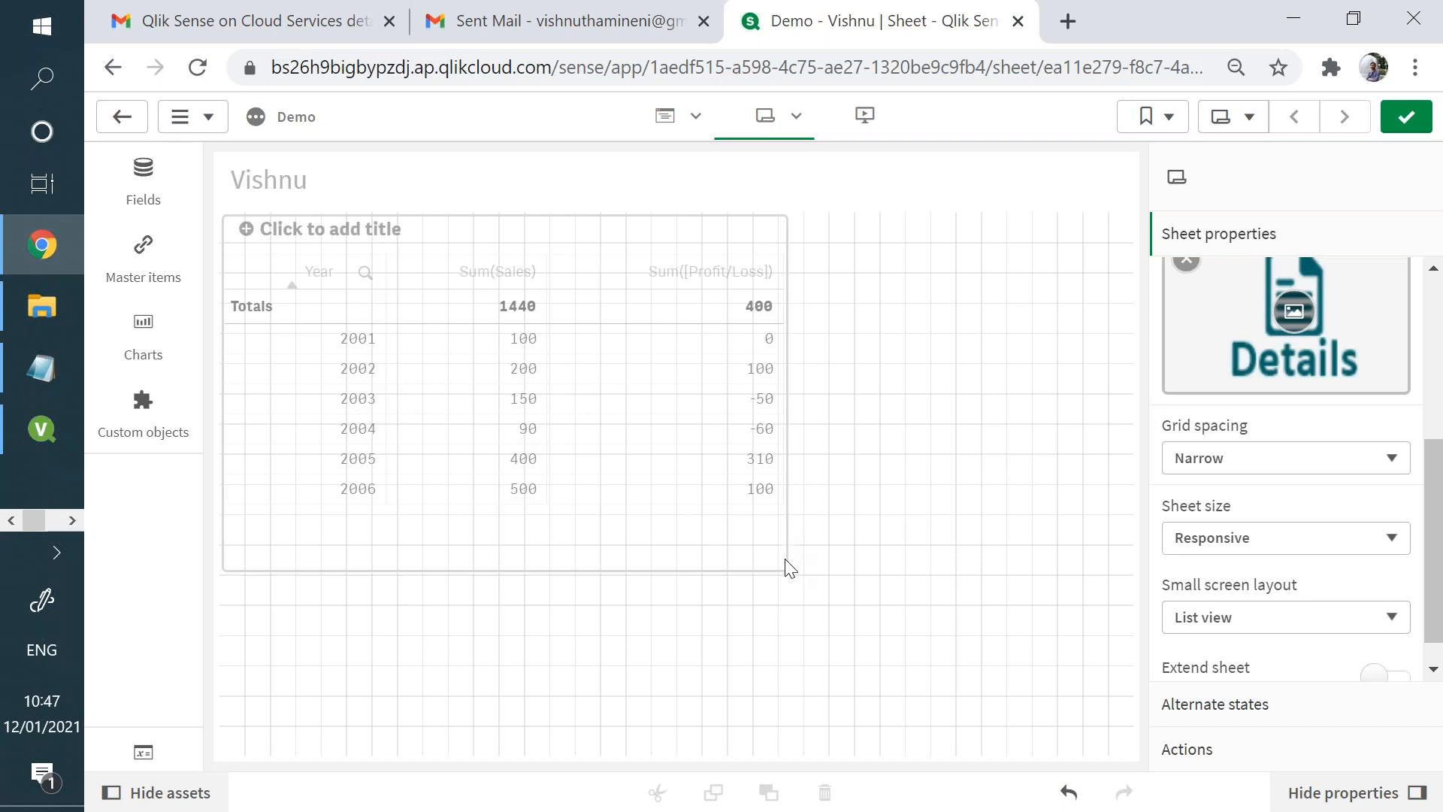
- Reduce the table's width on the narrow grid and return to the sheet's properties
{"action": "left_click_drag", "start_coordinate": [786, 576], "coordinate": [699, 569]}
{"action": "left_click", "coordinate": [936, 363]}
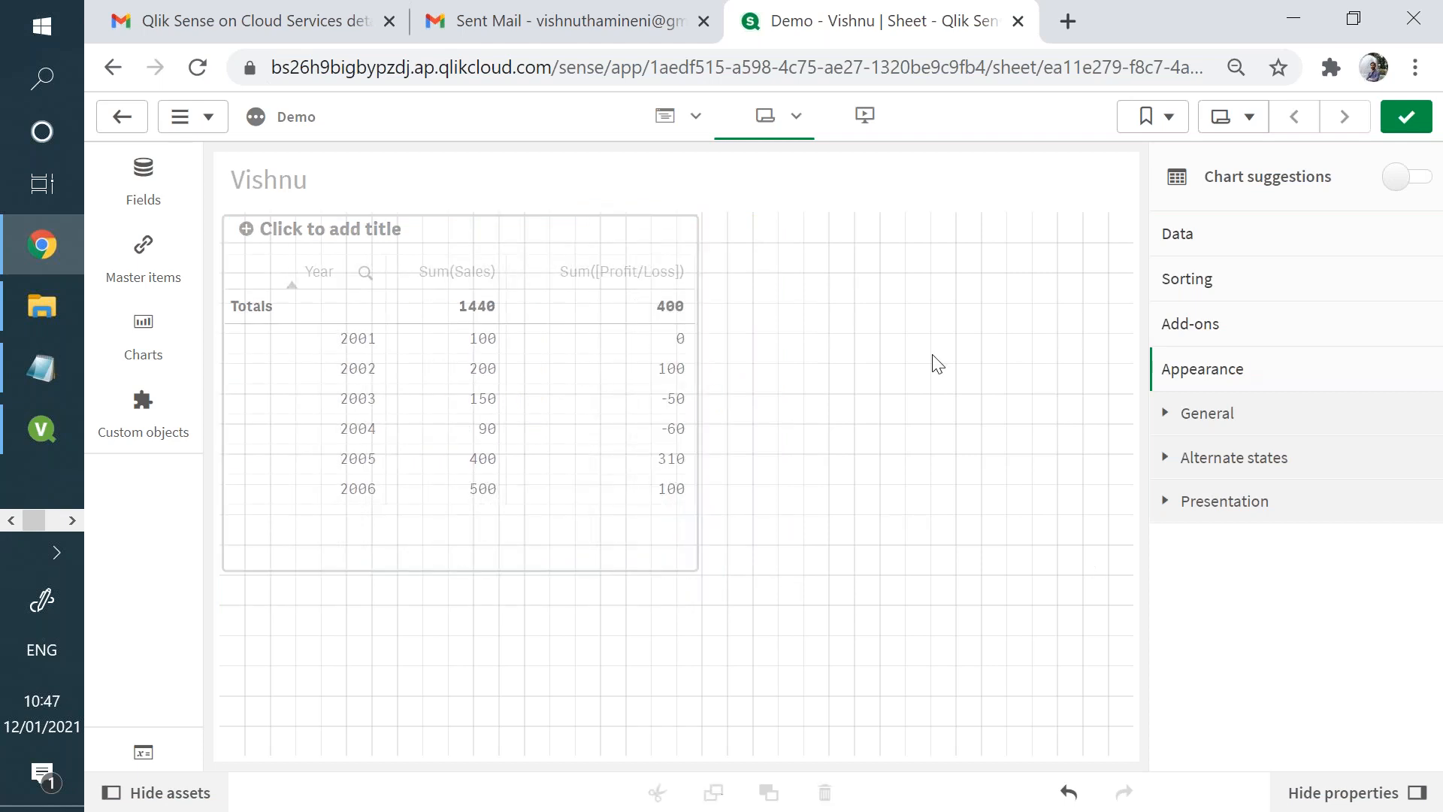
{"action": "left_click_drag", "start_coordinate": [1439, 375], "coordinate": [1442, 762]}
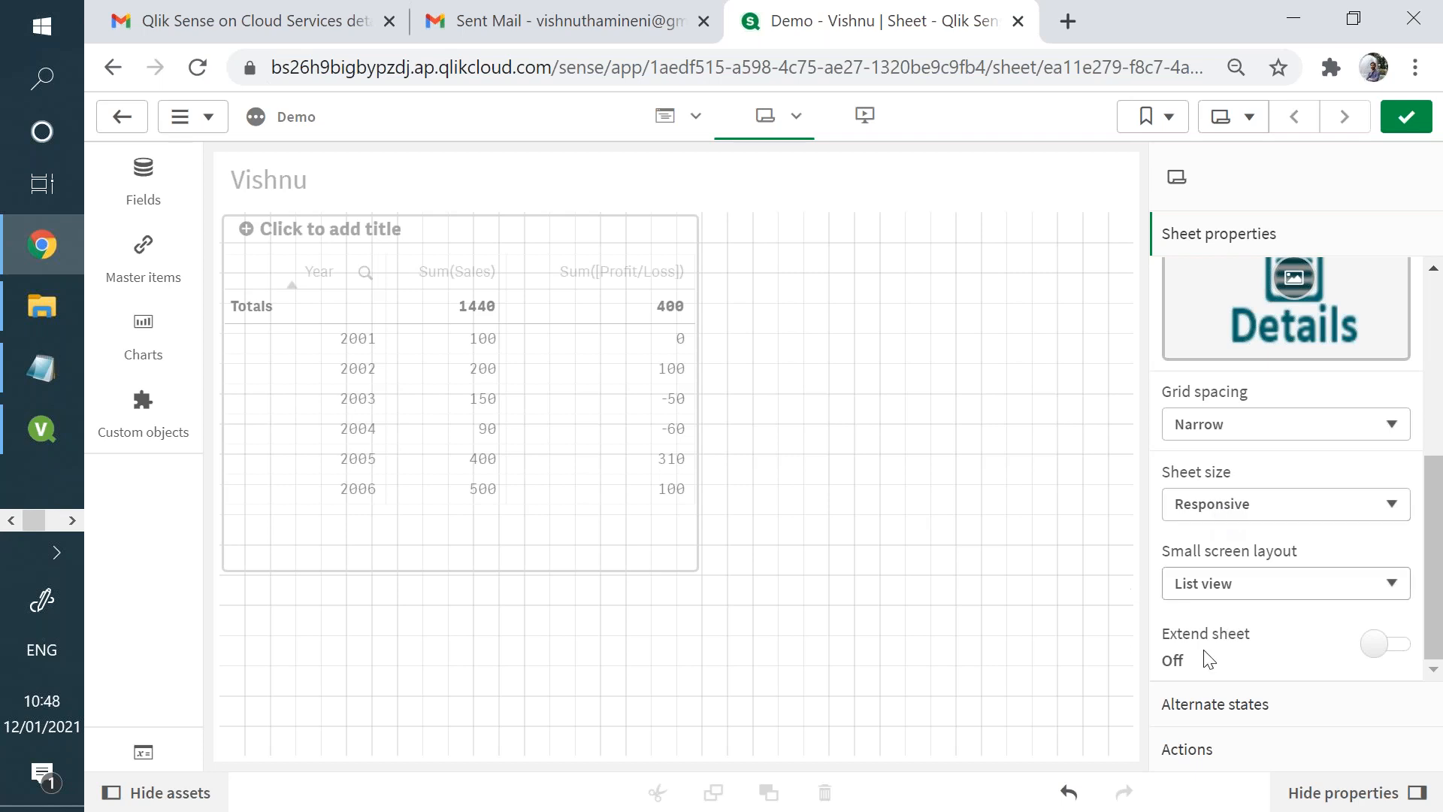
- Enlarge the Year sales table until it fills the sheet's full grid width and height
{"action": "left_click", "coordinate": [888, 556]}
{"action": "left_click", "coordinate": [693, 563]}
{"action": "left_click_drag", "start_coordinate": [693, 568], "coordinate": [621, 752]}
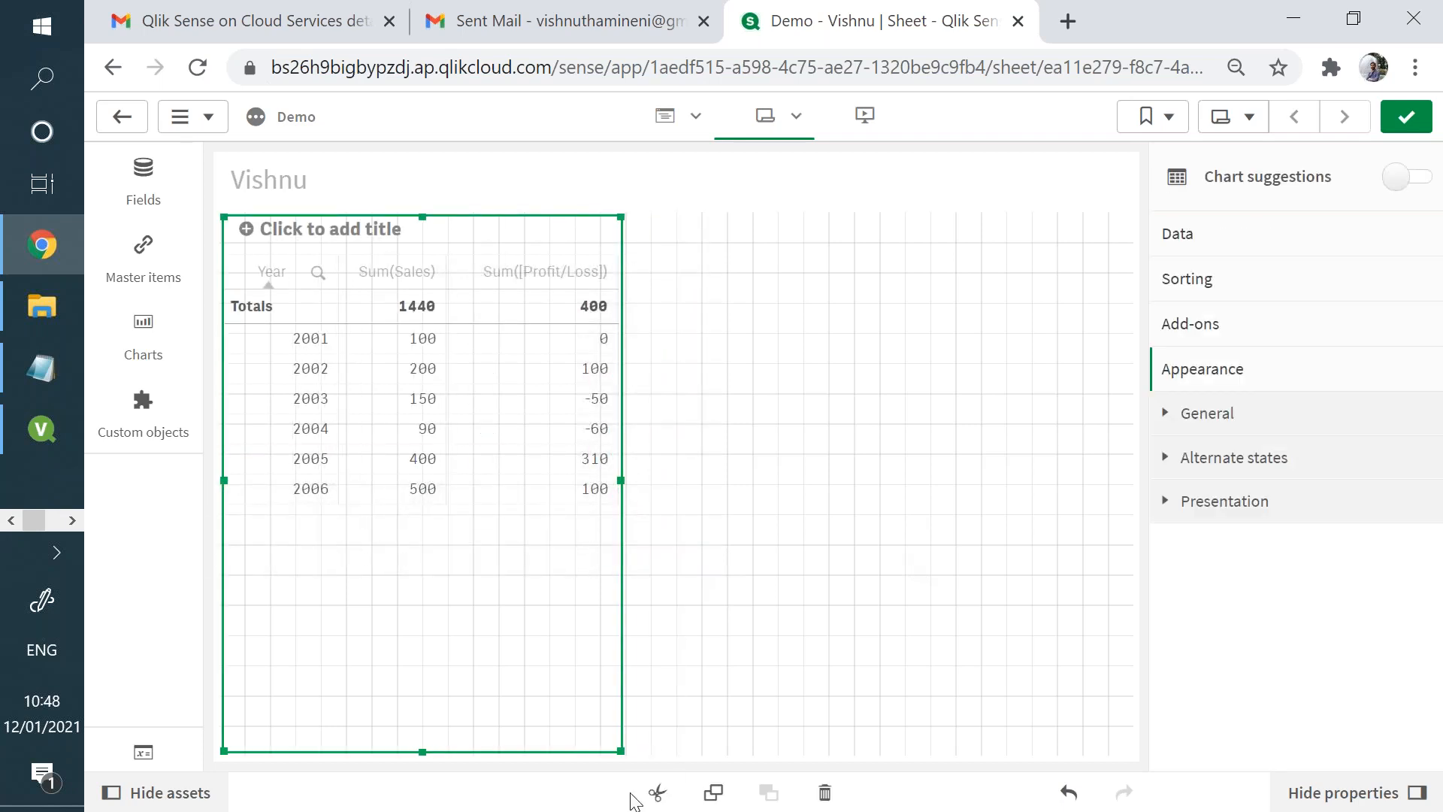
{"action": "left_click_drag", "start_coordinate": [620, 750], "coordinate": [1028, 750]}
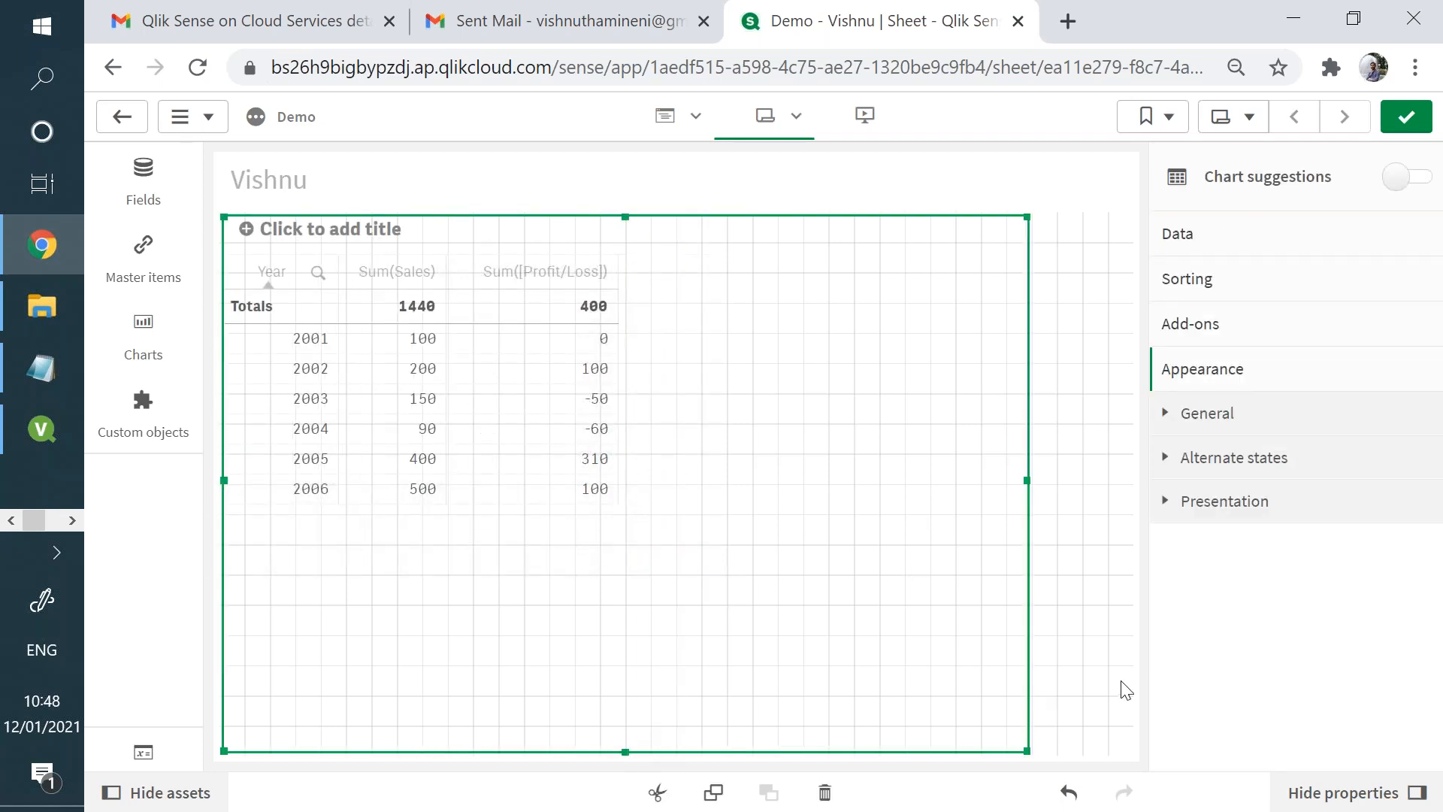
{"action": "left_click_drag", "start_coordinate": [1121, 681], "coordinate": [1142, 685]}
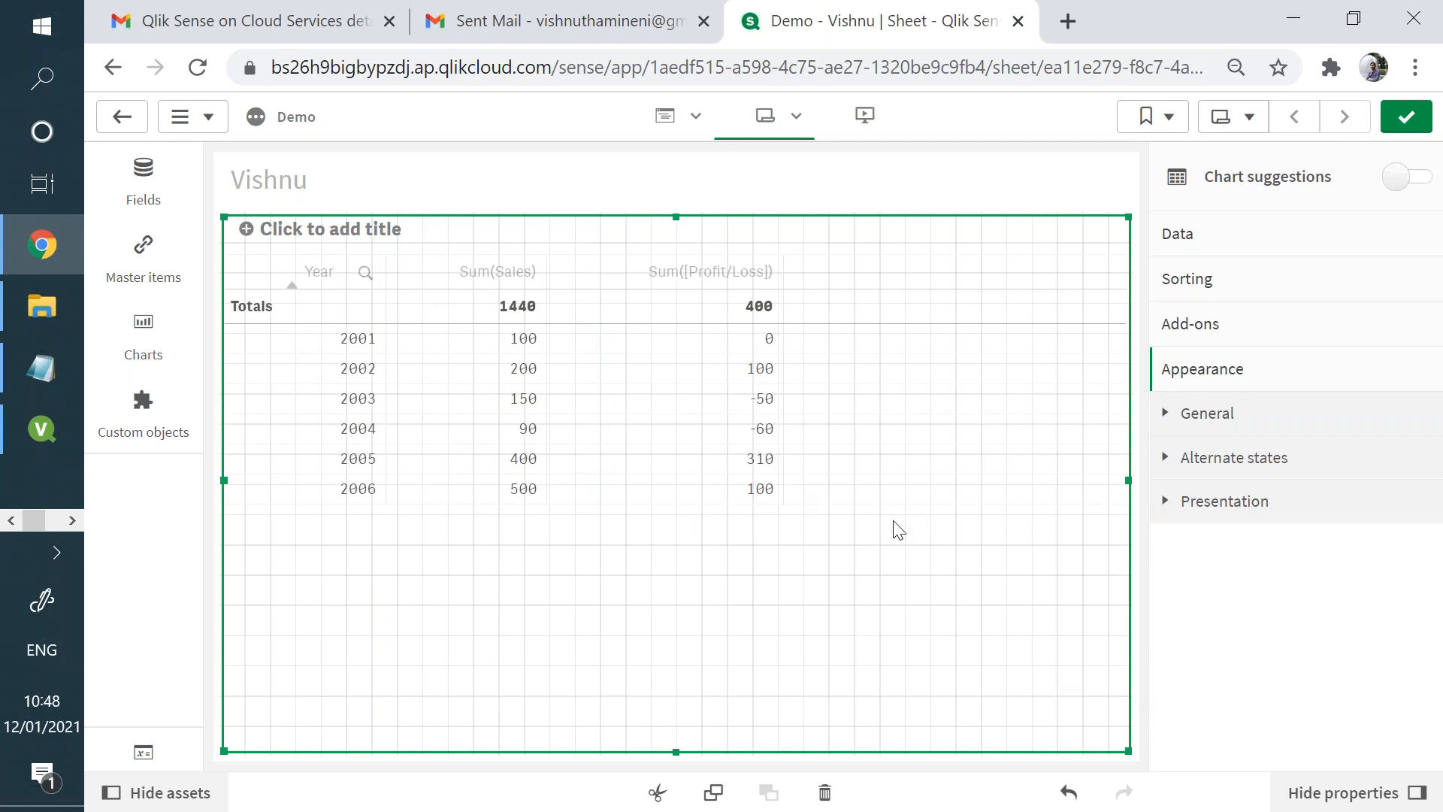
- Turn on Extend sheet in the sheet properties and extend the sheet with additional grid rows
{"action": "left_click", "coordinate": [927, 203]}
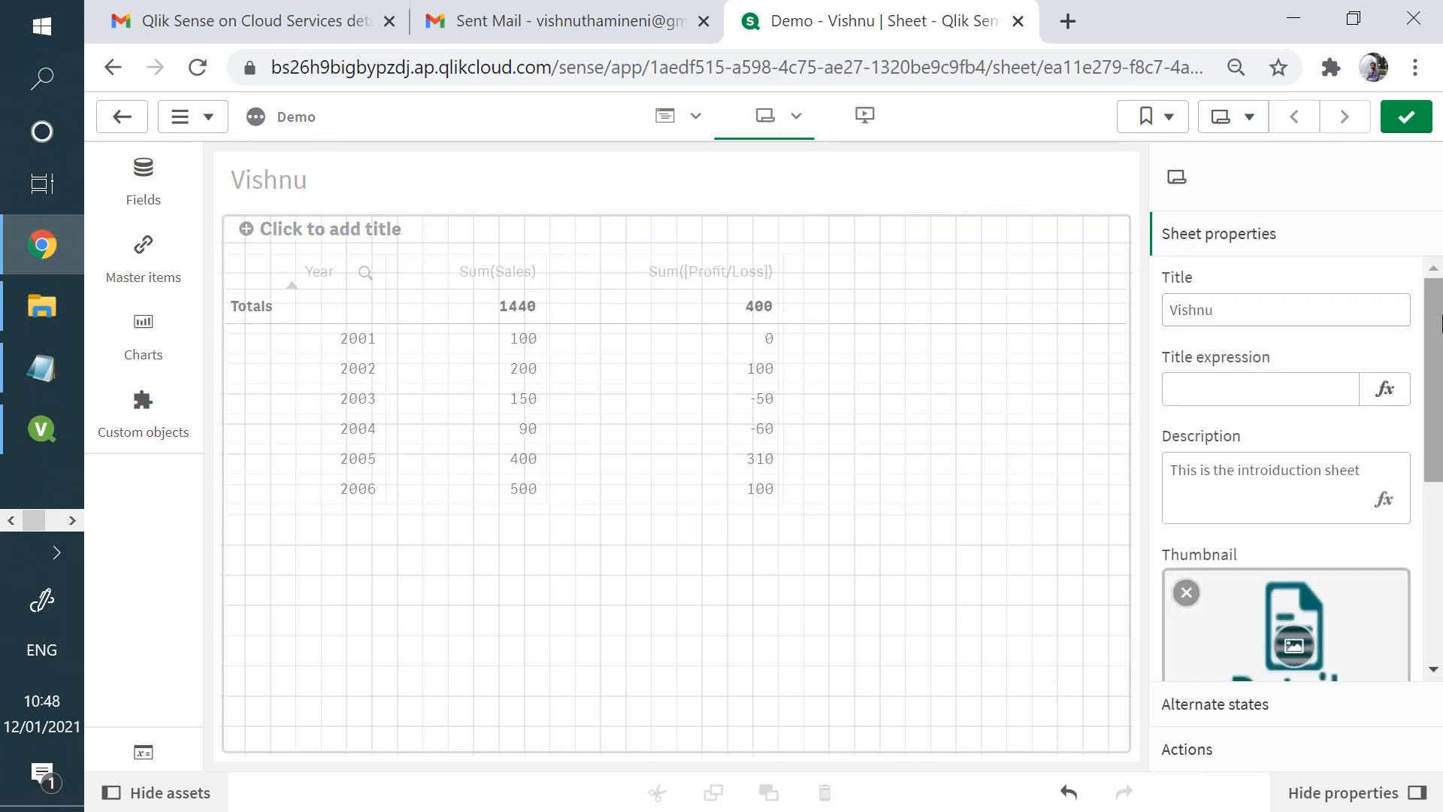
{"action": "scroll", "coordinate": [1441, 470], "scroll_direction": "down", "scroll_amount": 2}
{"action": "scroll", "coordinate": [1441, 469], "scroll_direction": "down", "scroll_amount": 3}
{"action": "left_click", "coordinate": [1381, 647]}
{"action": "left_click", "coordinate": [724, 748]}
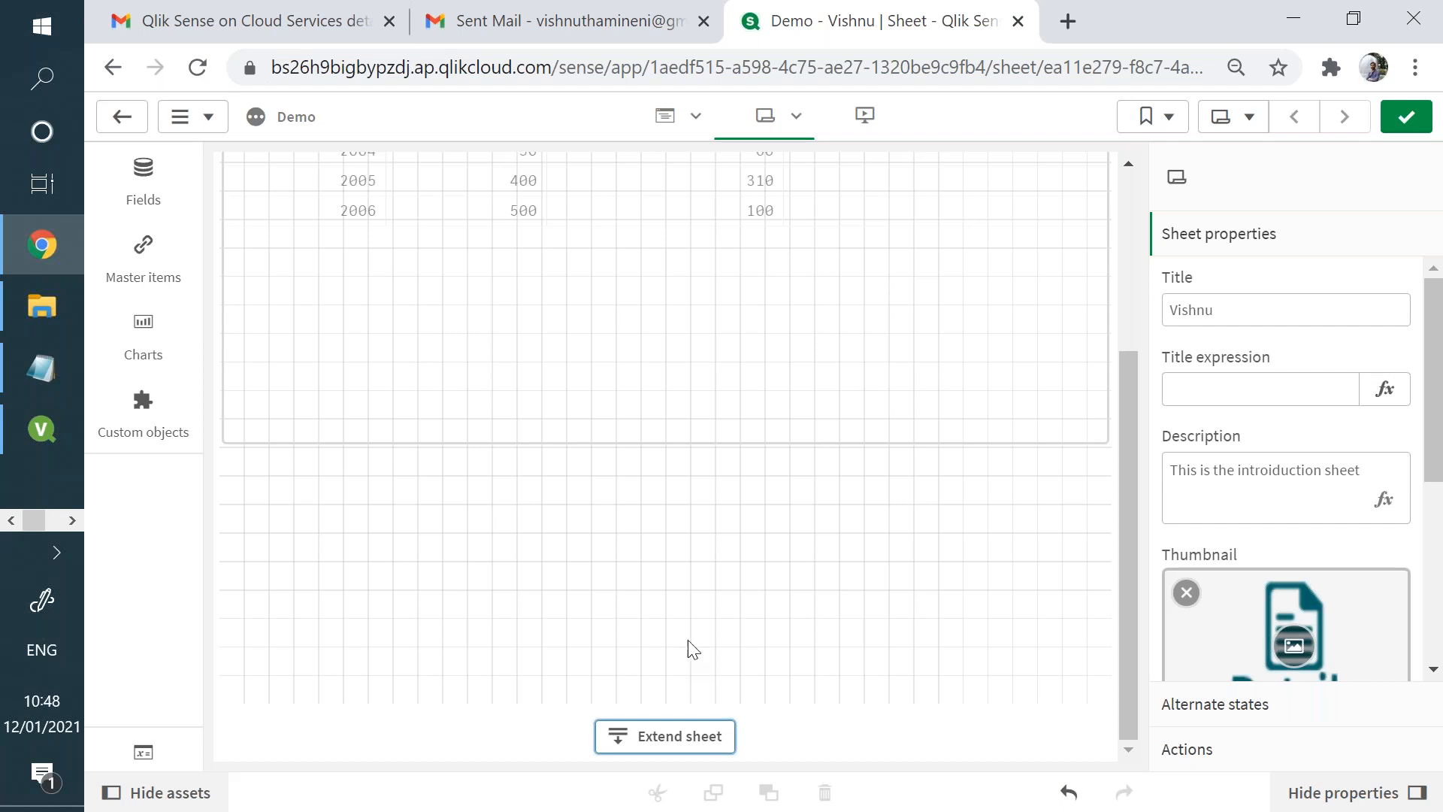
- Shorten the table so its lower edge sits about two grid rows beneath the 2006 row
{"action": "left_click", "coordinate": [1100, 449]}
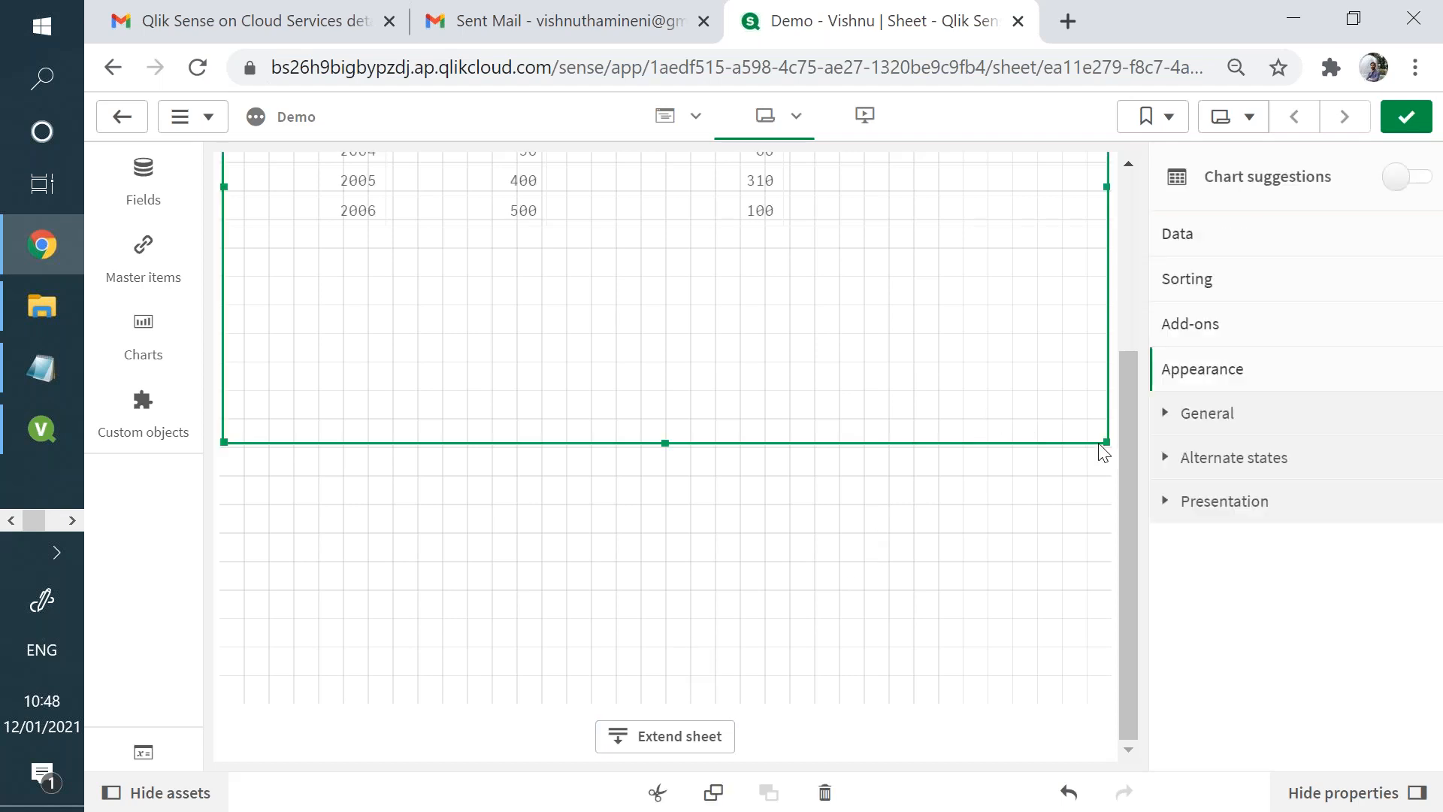
{"action": "left_click_drag", "start_coordinate": [1101, 441], "coordinate": [1103, 272]}
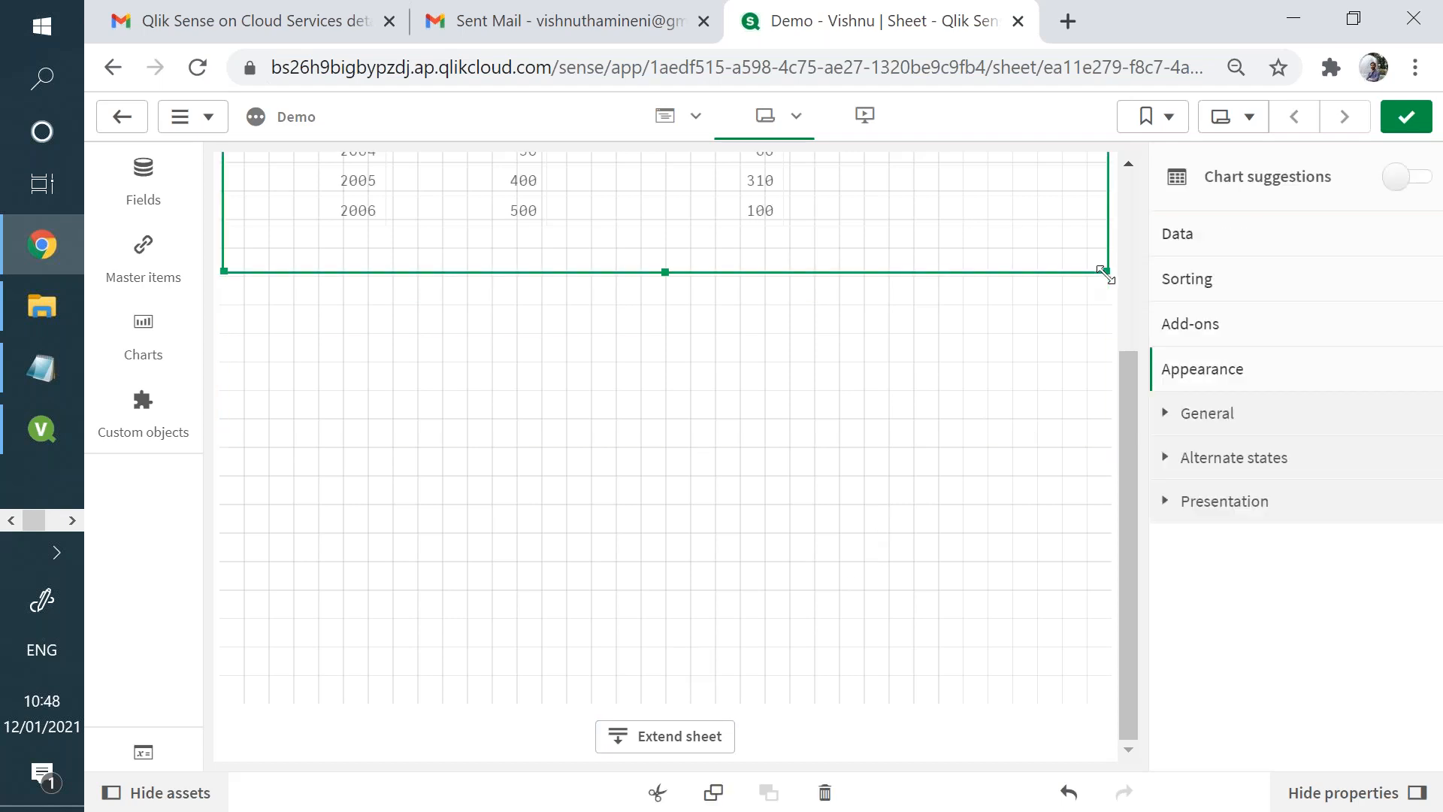
{"action": "left_click", "coordinate": [716, 381]}
- Switch to QlikView and remove the Customer Segment, Customer Name and Discount list boxes from the sheet
{"action": "left_click", "coordinate": [22, 448]}
{"action": "left_click_drag", "start_coordinate": [103, 174], "coordinate": [1085, 586]}
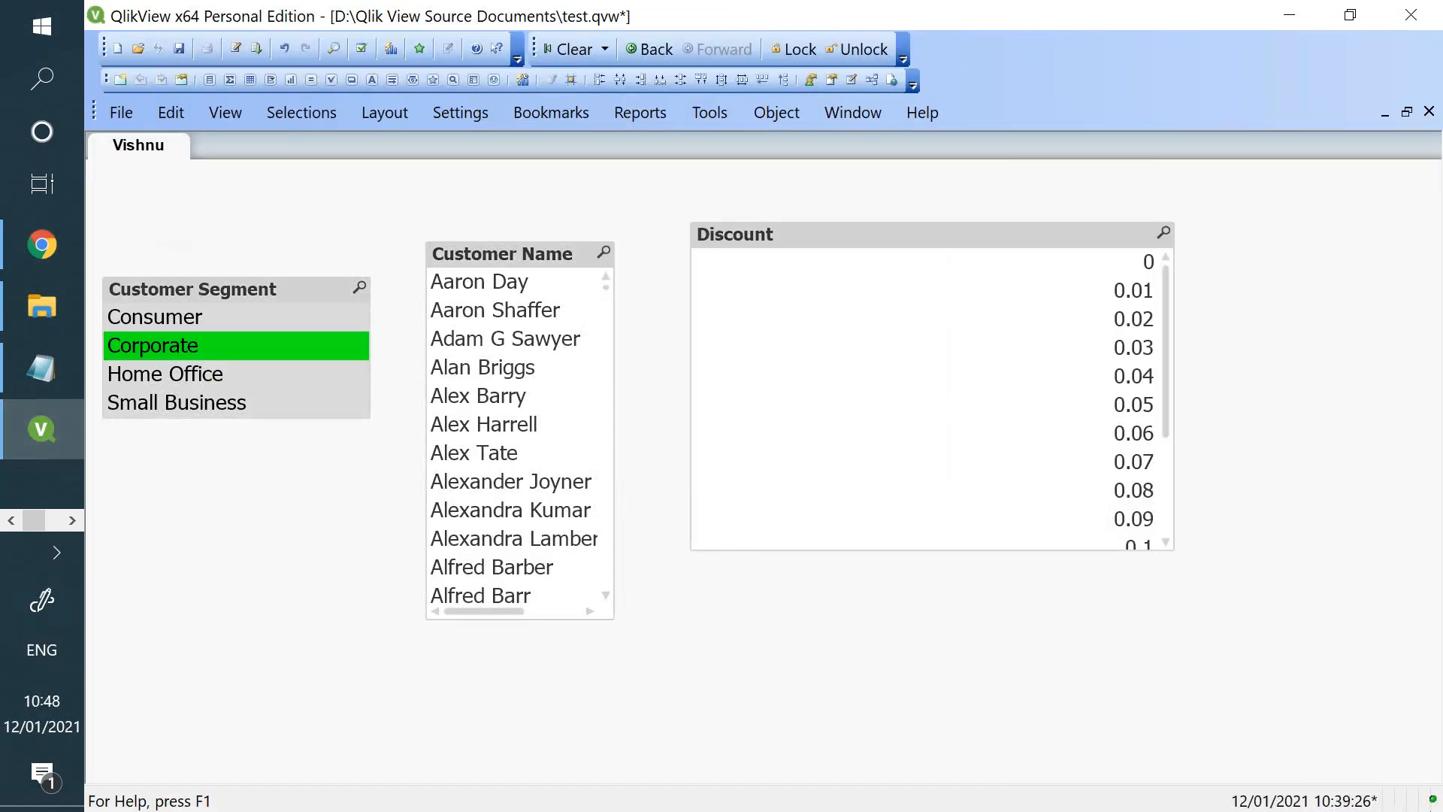
{"action": "key", "text": "Delete"}
{"action": "key", "text": "Return"}
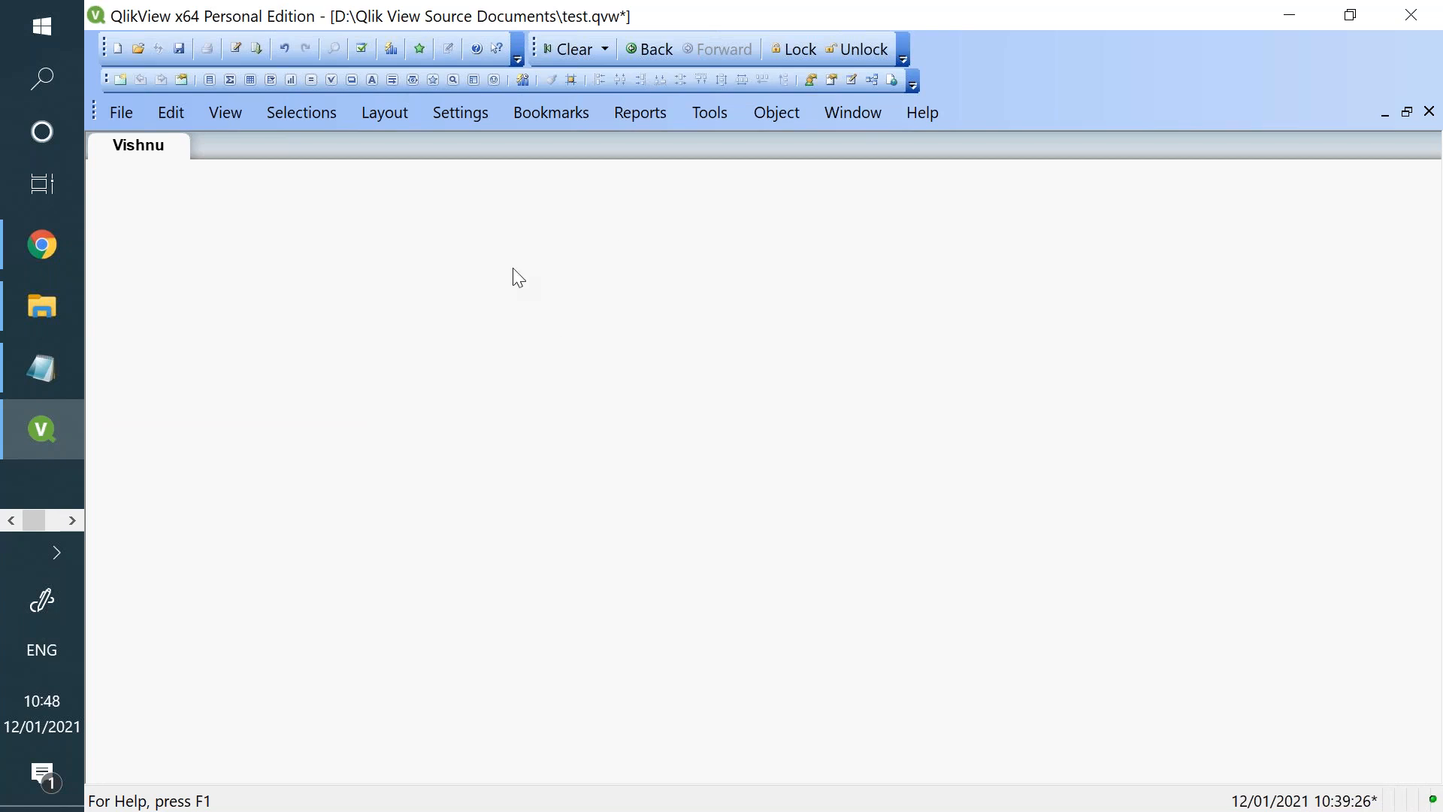
- Create a list box for the City field and move it toward the sheet's upper left area
{"action": "right_click", "coordinate": [515, 272]}
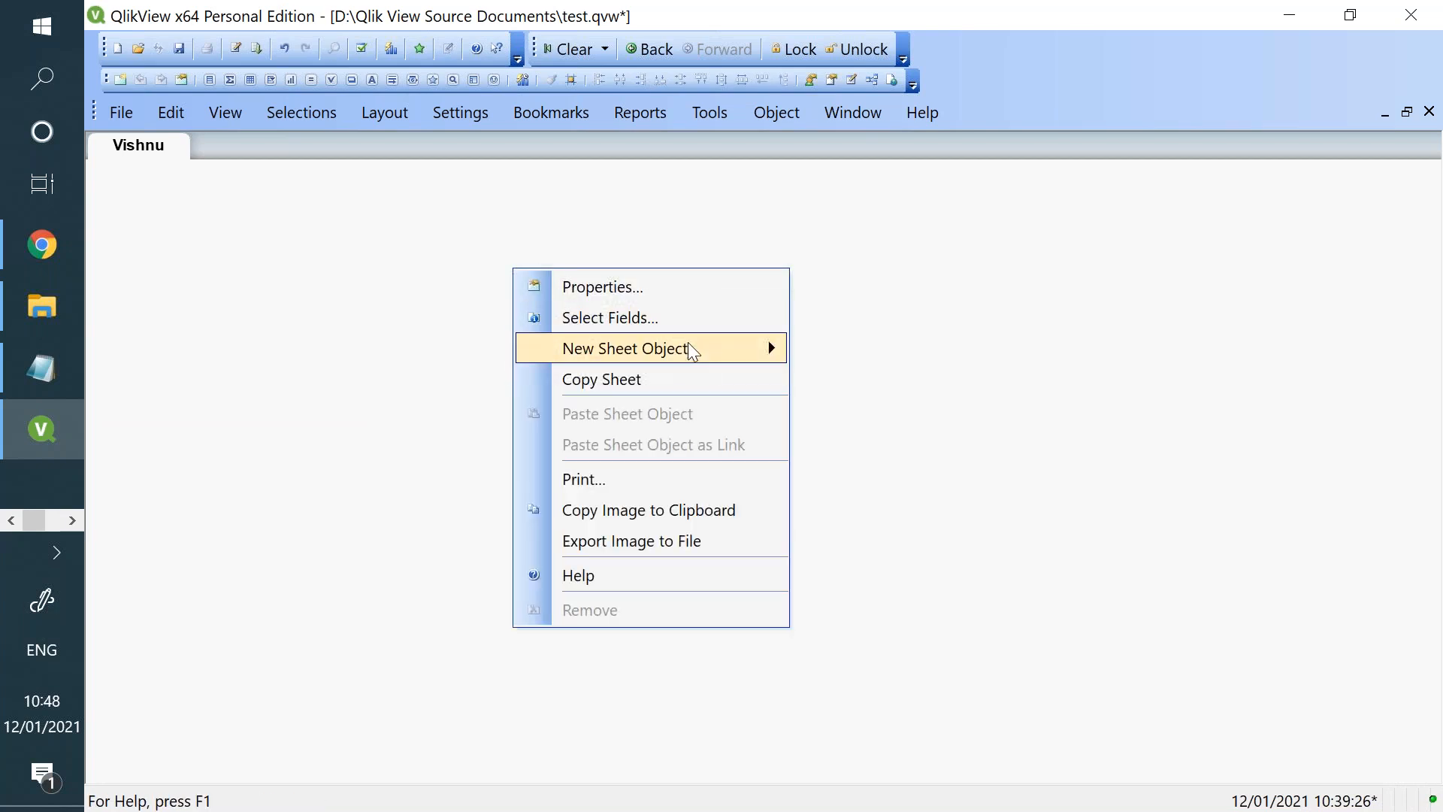
{"action": "mouse_move", "coordinate": [692, 348]}
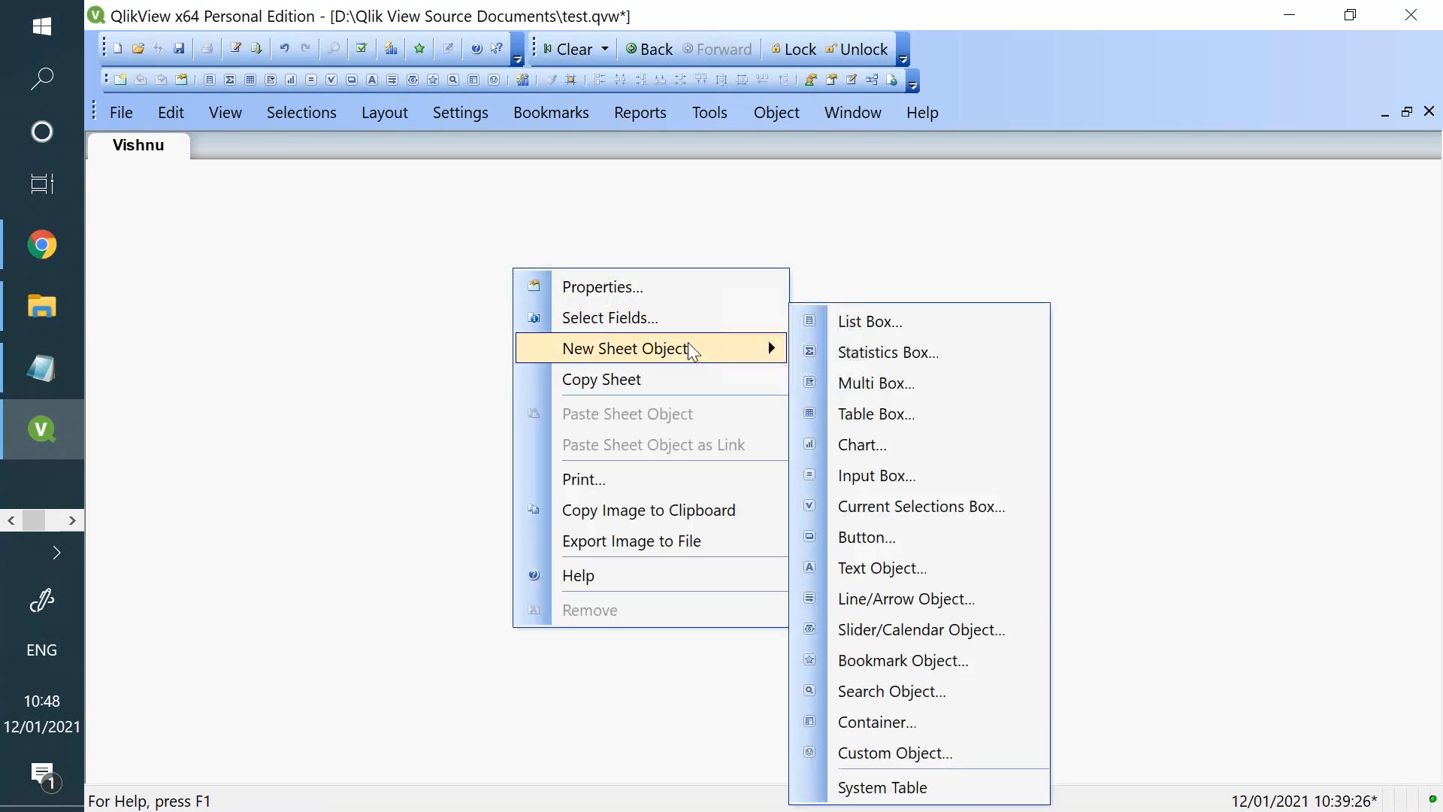
{"action": "left_click", "coordinate": [822, 313]}
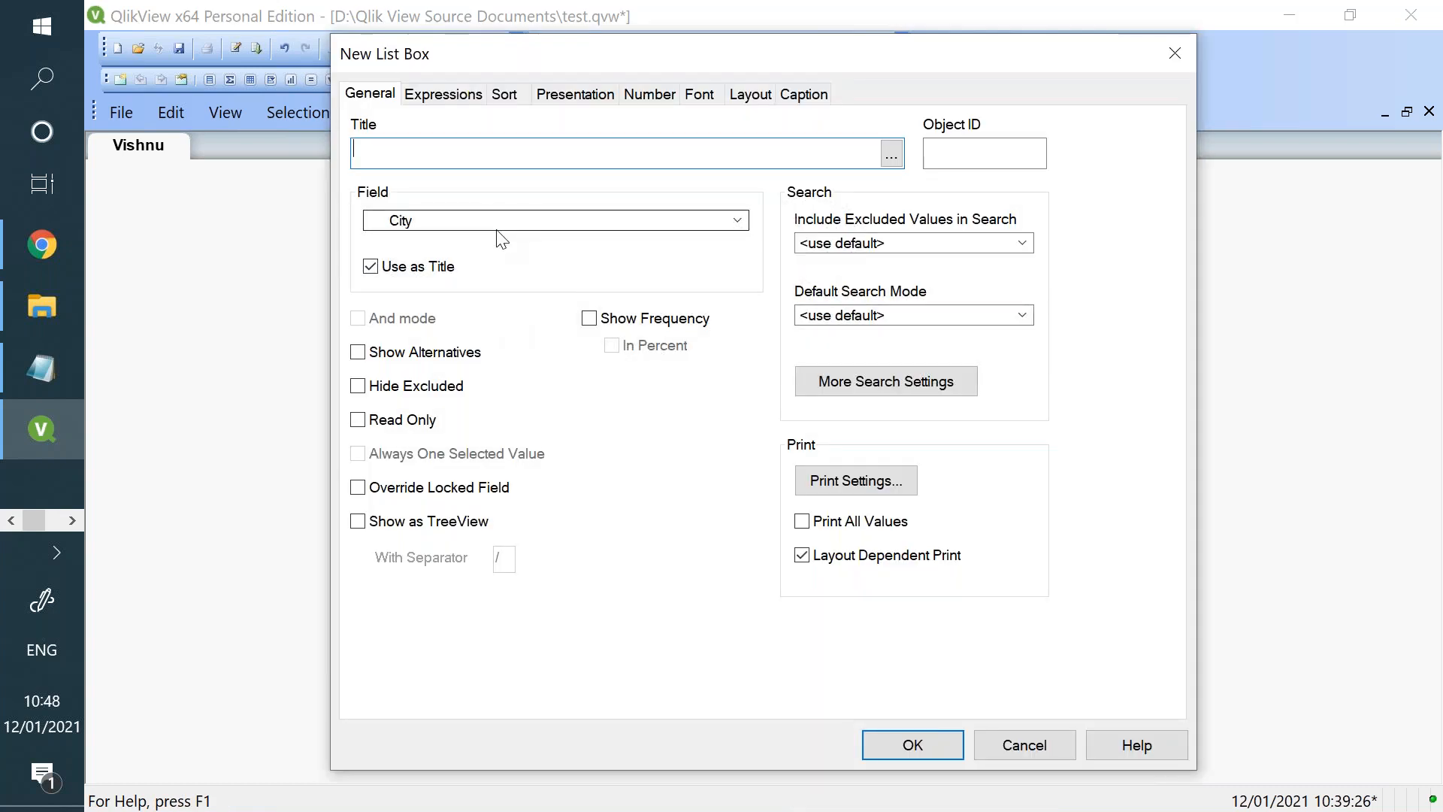
{"action": "left_click", "coordinate": [887, 742]}
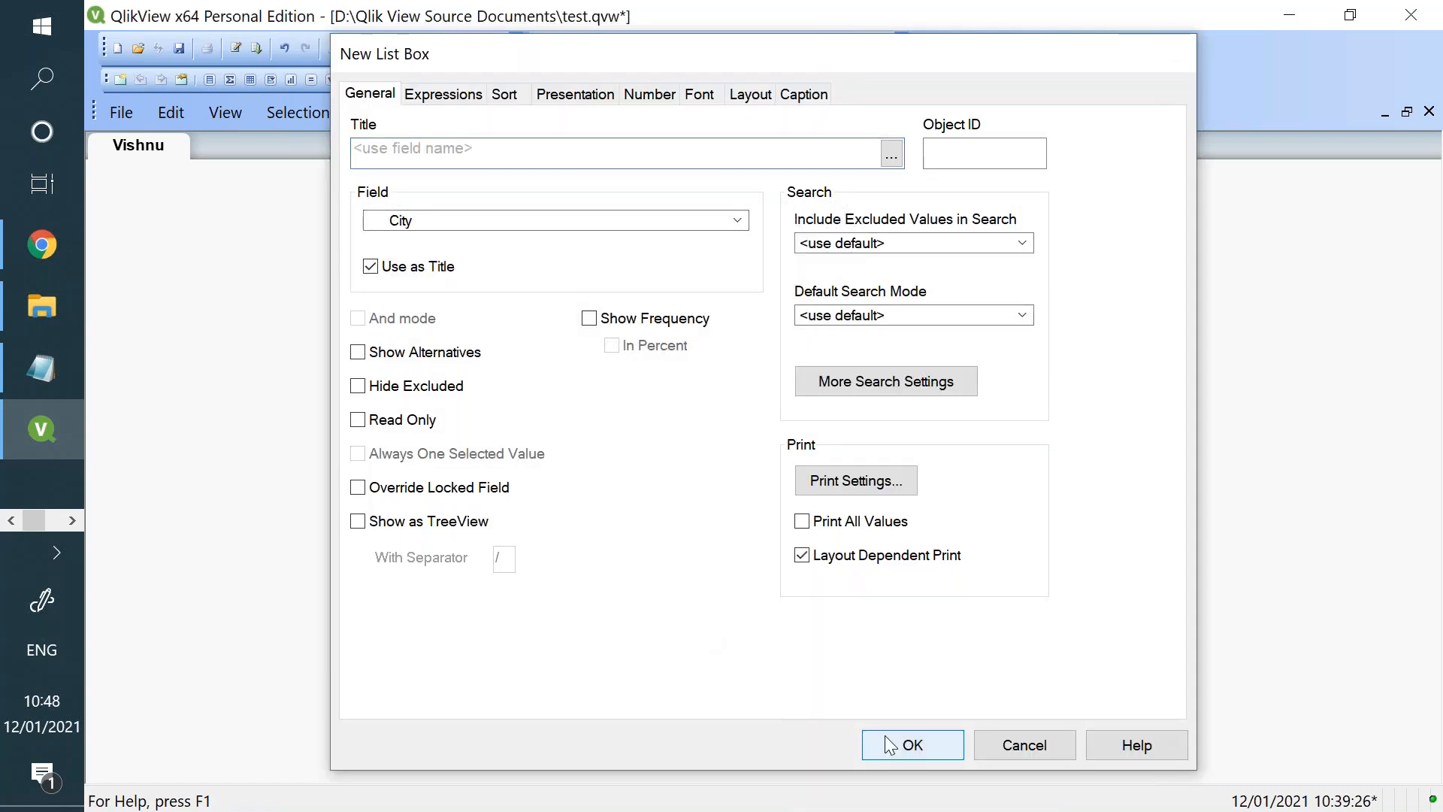
{"action": "left_click_drag", "start_coordinate": [616, 294], "coordinate": [393, 263]}
- Open the City list box's properties and move the dialog so the list box stays uncovered
{"action": "right_click", "coordinate": [385, 268]}
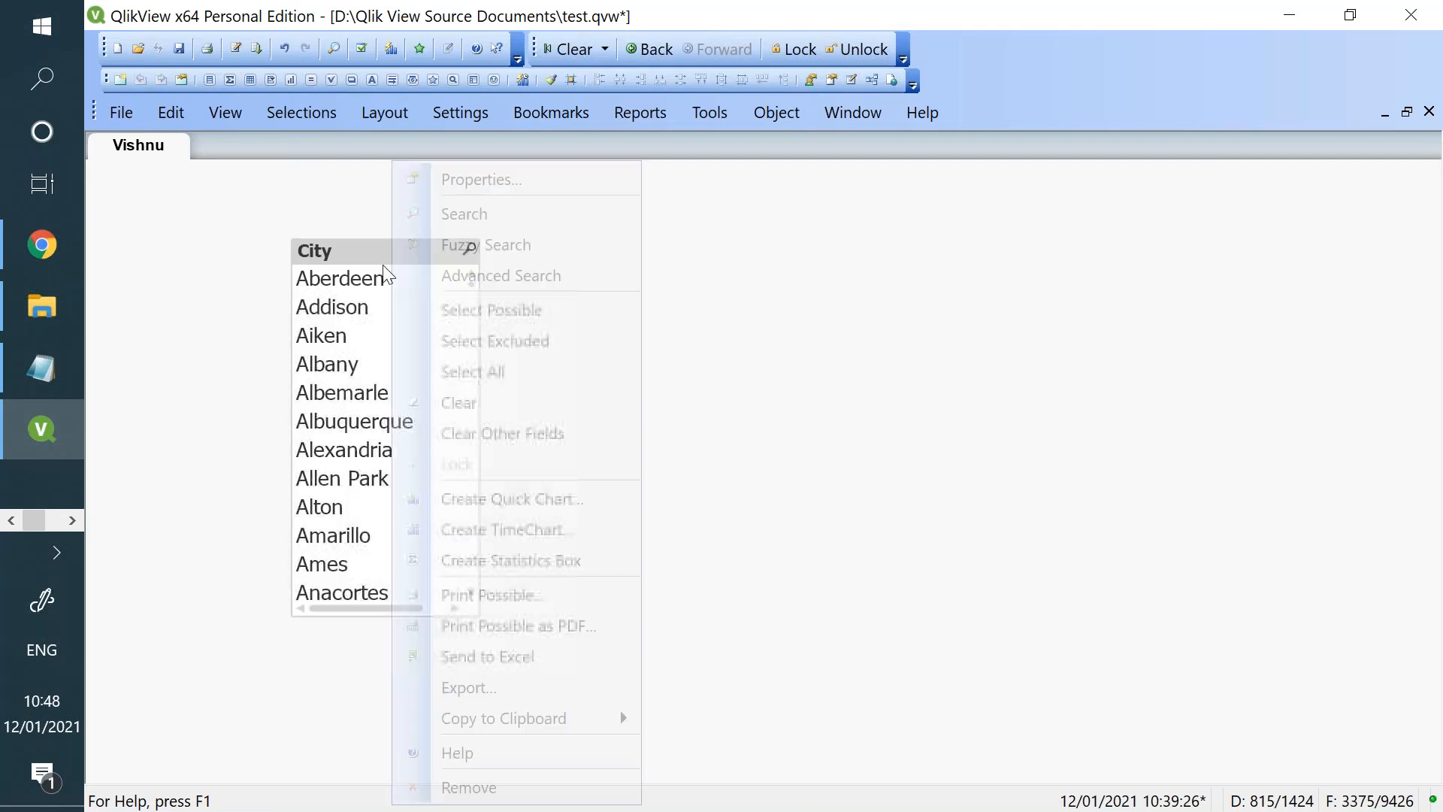
{"action": "left_click", "coordinate": [482, 193]}
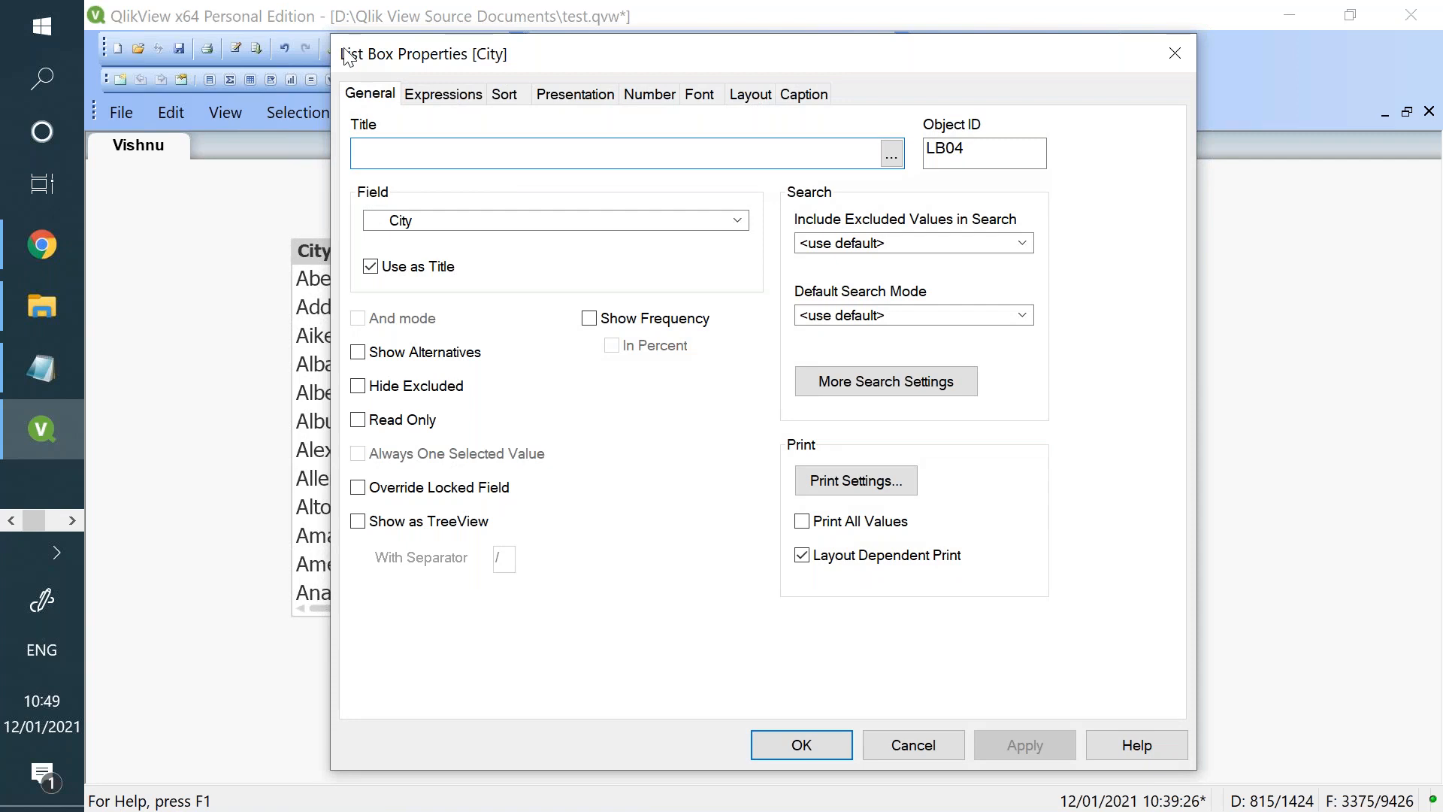
{"action": "left_click_drag", "start_coordinate": [348, 56], "coordinate": [582, 187]}
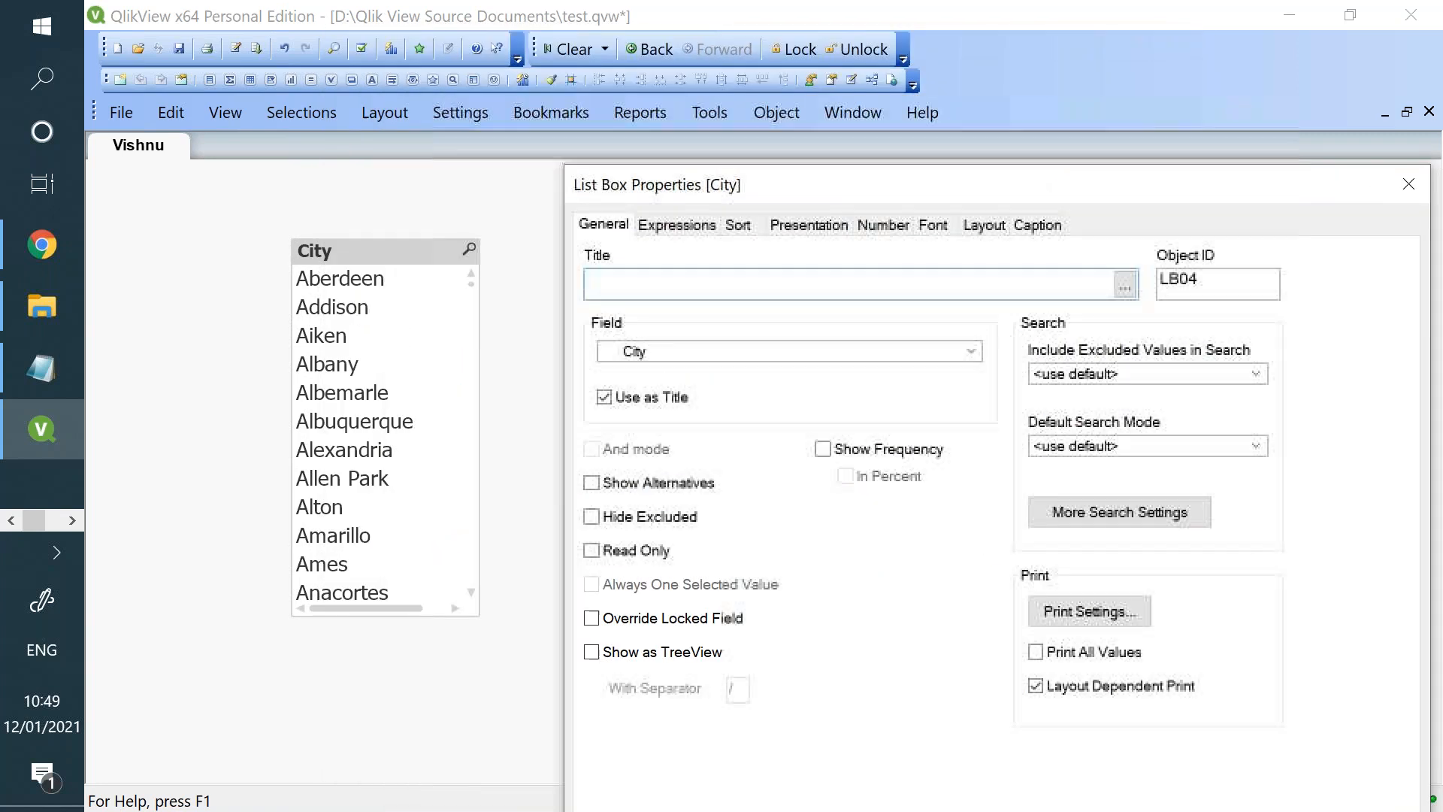
- Try "City" as the list box's custom title and clear the entry again
{"action": "left_click", "coordinate": [635, 288]}
{"action": "type", "text": "City"}
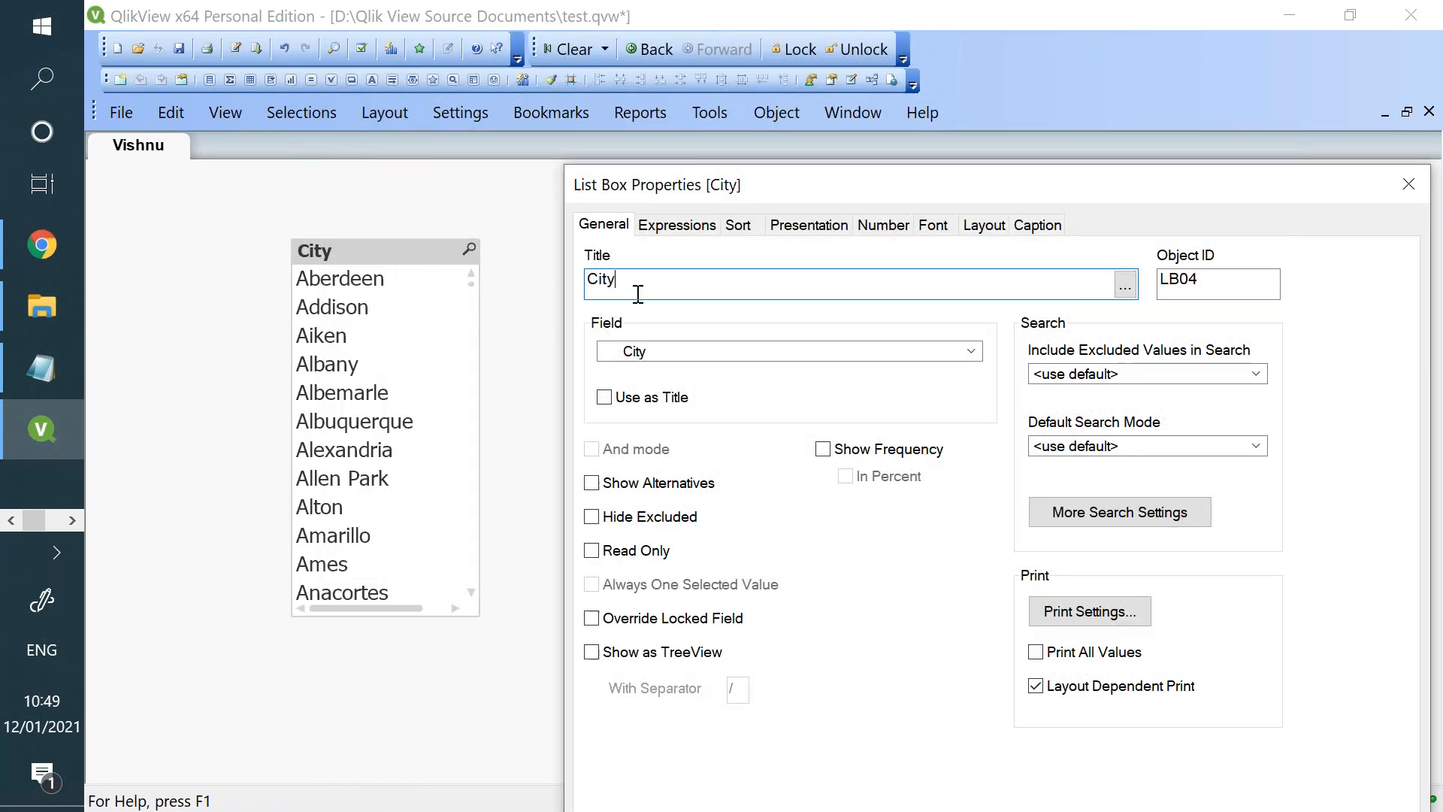
{"action": "left_click_drag", "start_coordinate": [642, 289], "coordinate": [549, 290]}
{"action": "key", "text": "BackSpace"}
- Add the expression =Left(City, 4) to the City list box and apply it
{"action": "left_click", "coordinate": [699, 228]}
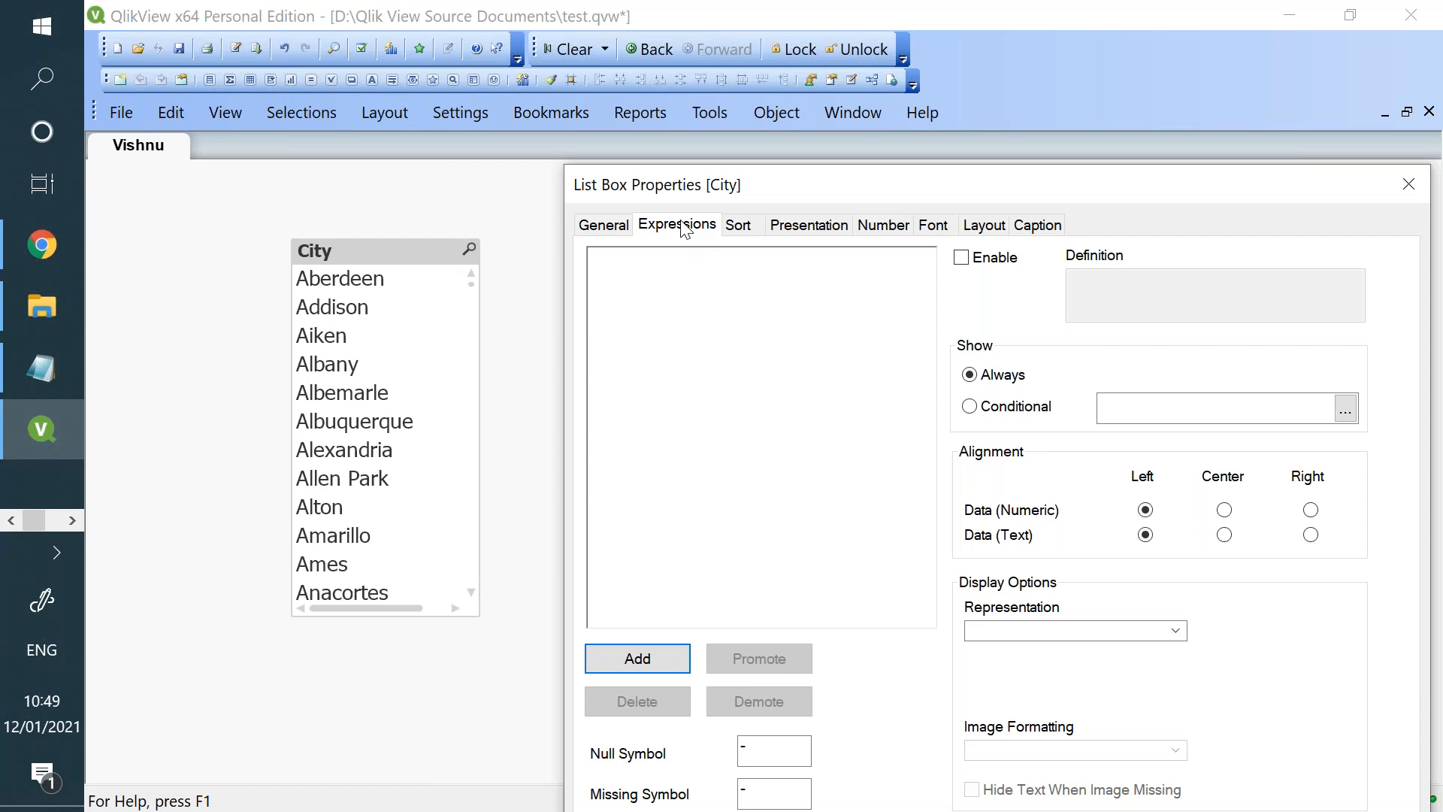
{"action": "left_click", "coordinate": [674, 662]}
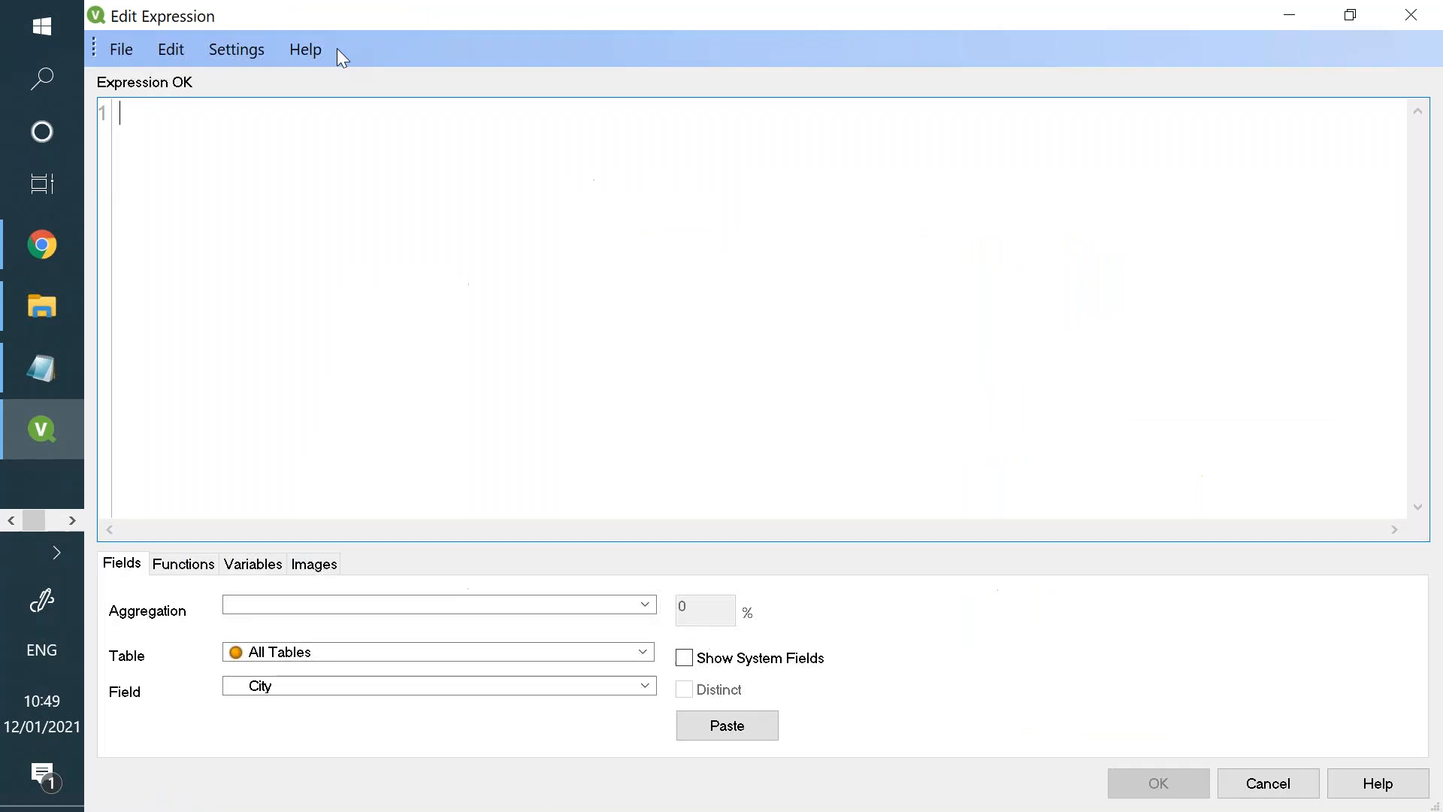
{"action": "left_click_drag", "start_coordinate": [313, 16], "coordinate": [594, 157]}
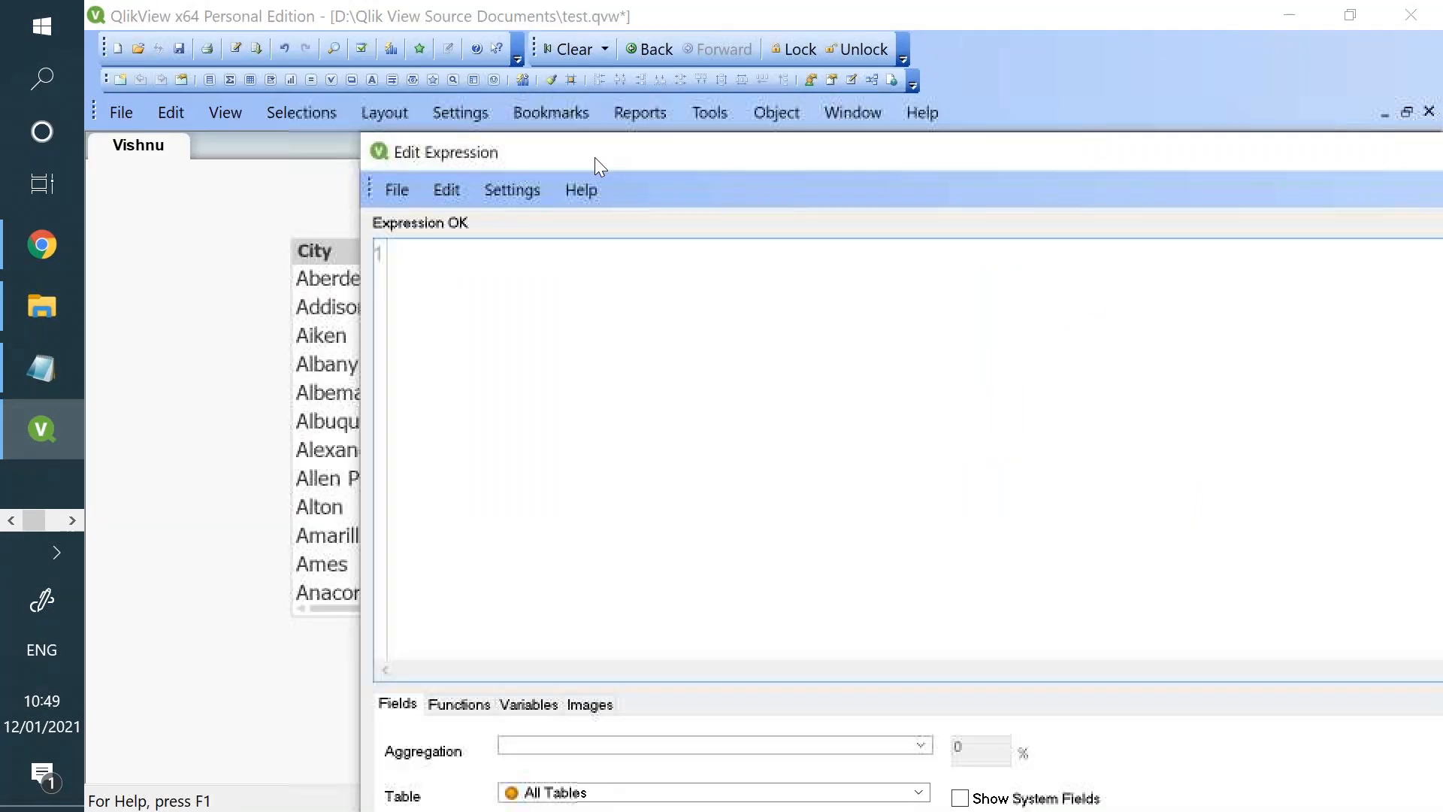
{"action": "type", "text": "=Left"}
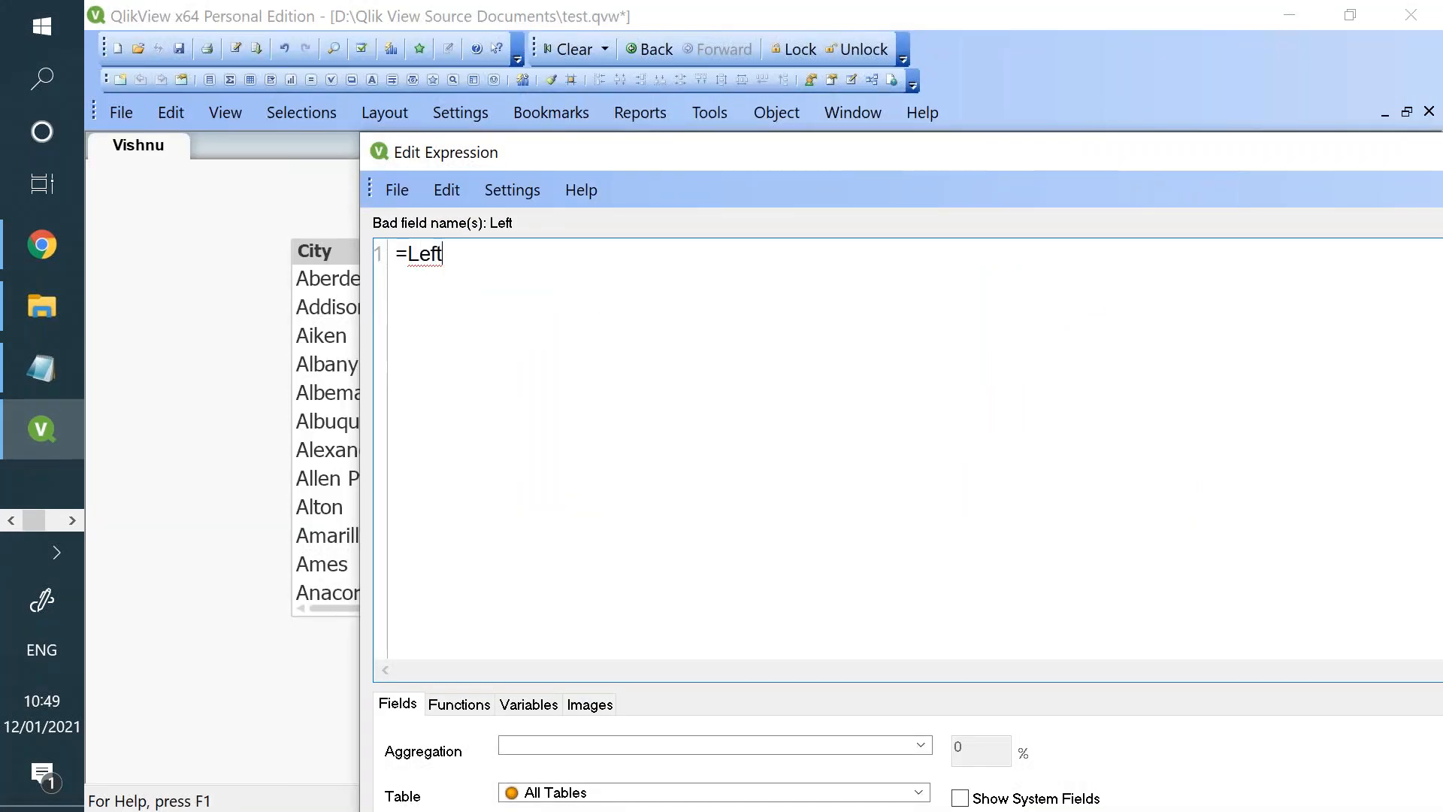
{"action": "type", "text": "(City"}
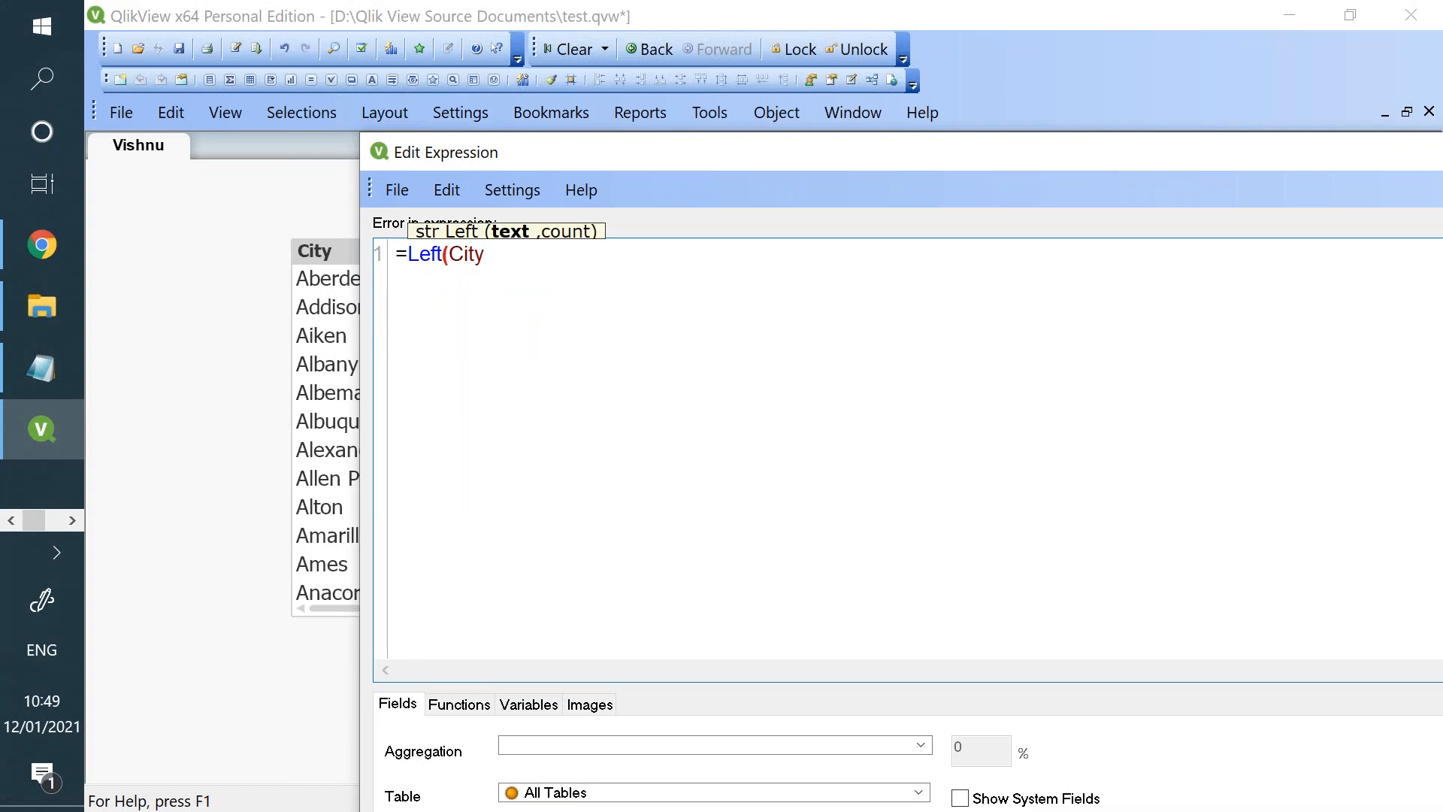
{"action": "type", "text": ", 4)"}
{"action": "left_click_drag", "start_coordinate": [795, 161], "coordinate": [421, 1]}
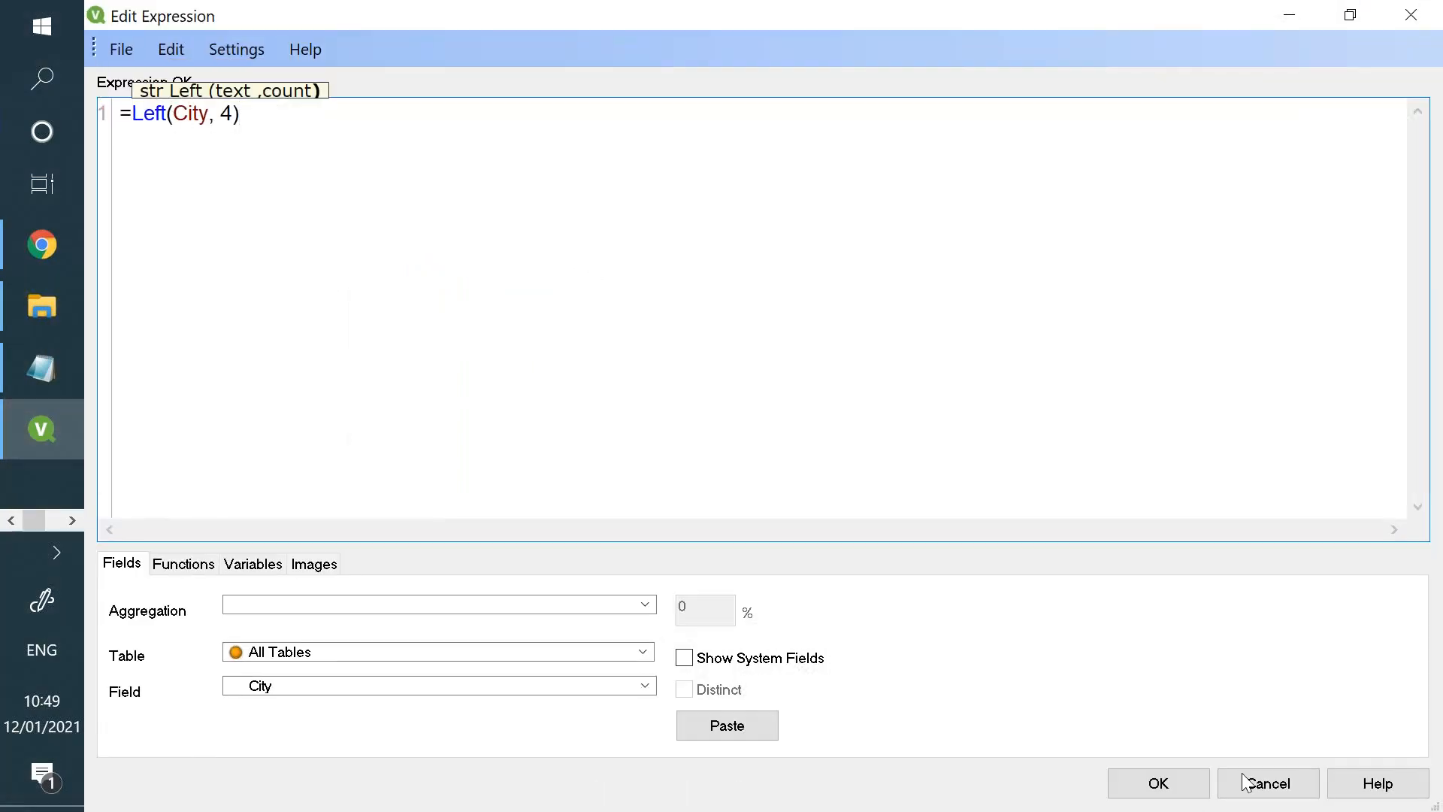
{"action": "left_click", "coordinate": [794, 811]}
{"action": "left_click", "coordinate": [1152, 782]}
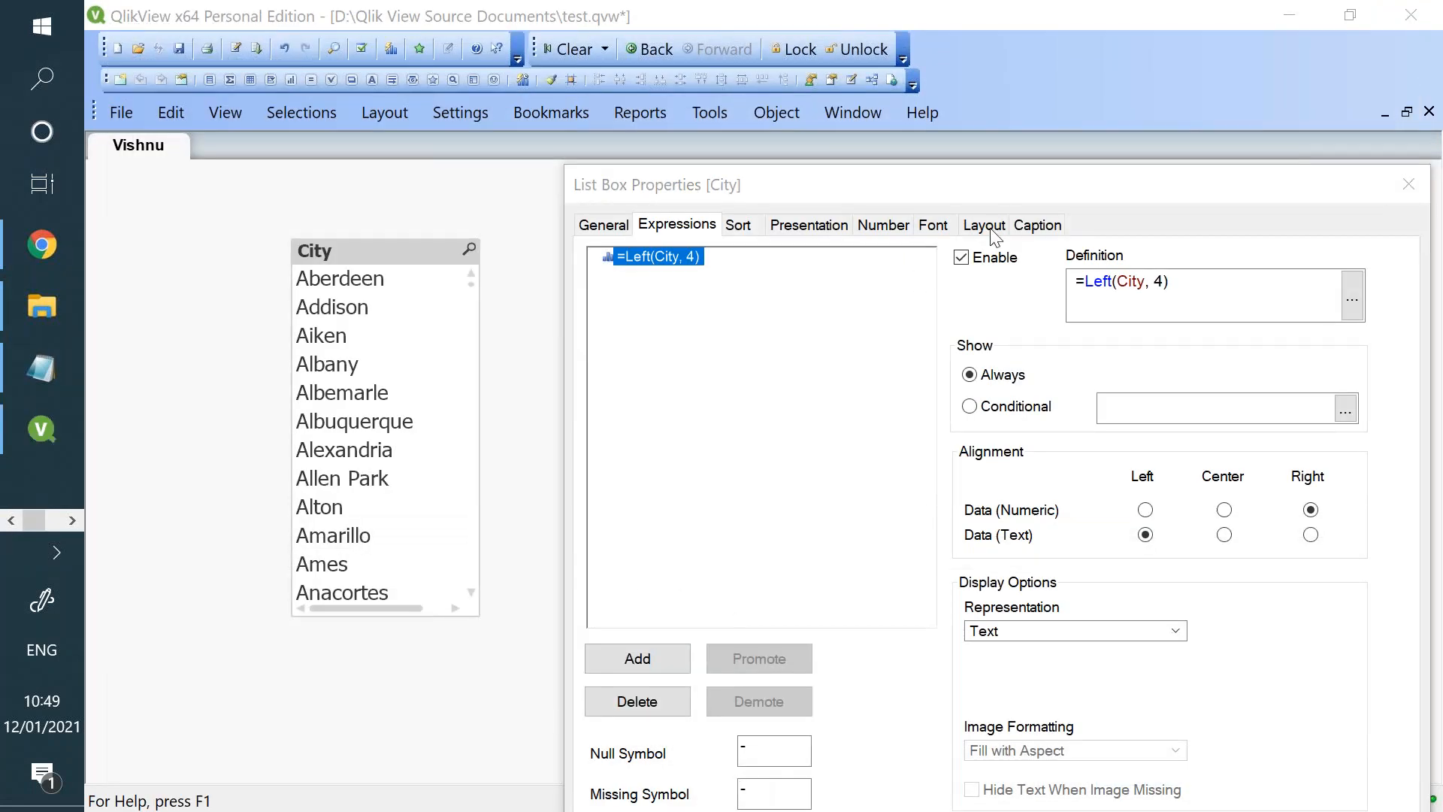
{"action": "left_click_drag", "start_coordinate": [989, 187], "coordinate": [927, 61]}
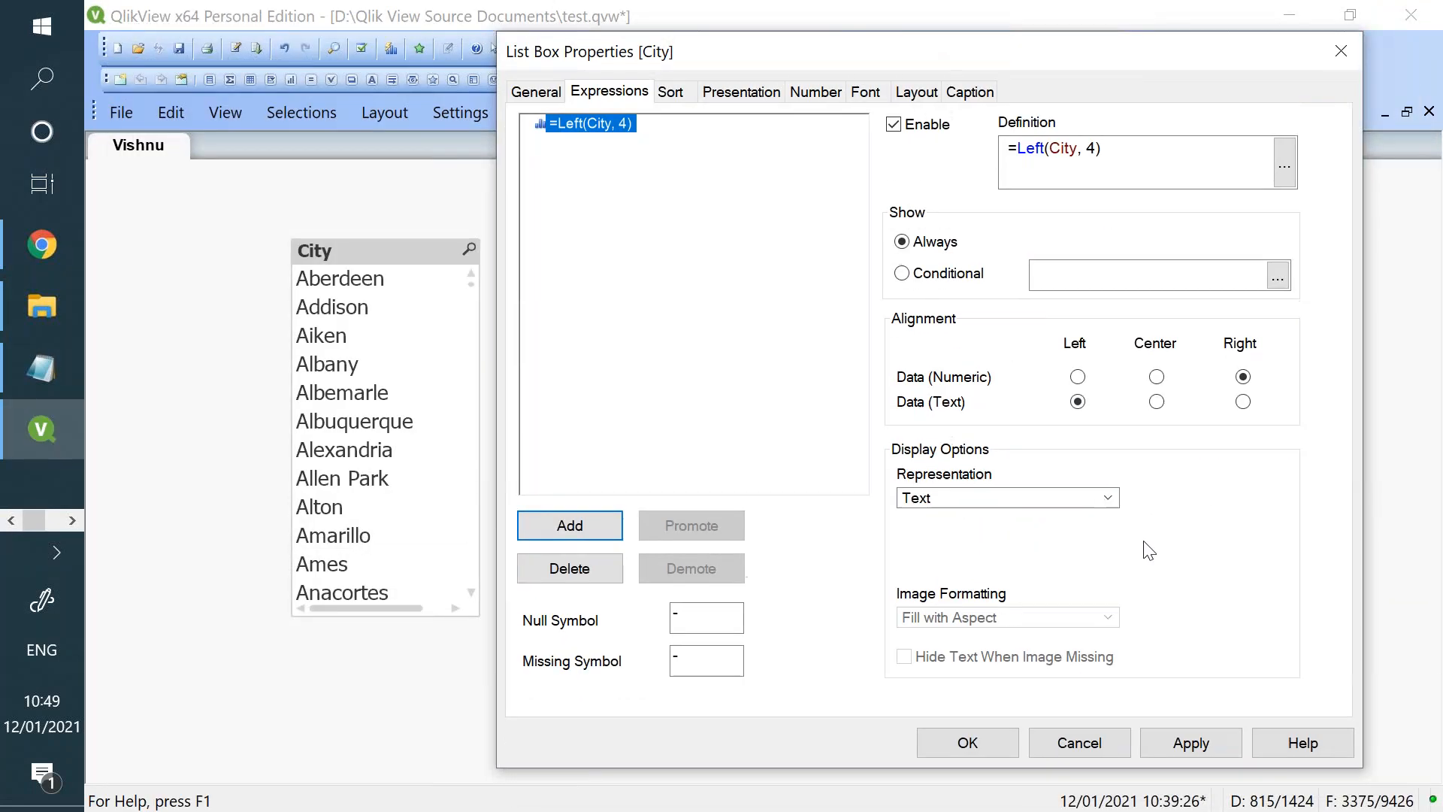
{"action": "left_click", "coordinate": [1192, 741]}
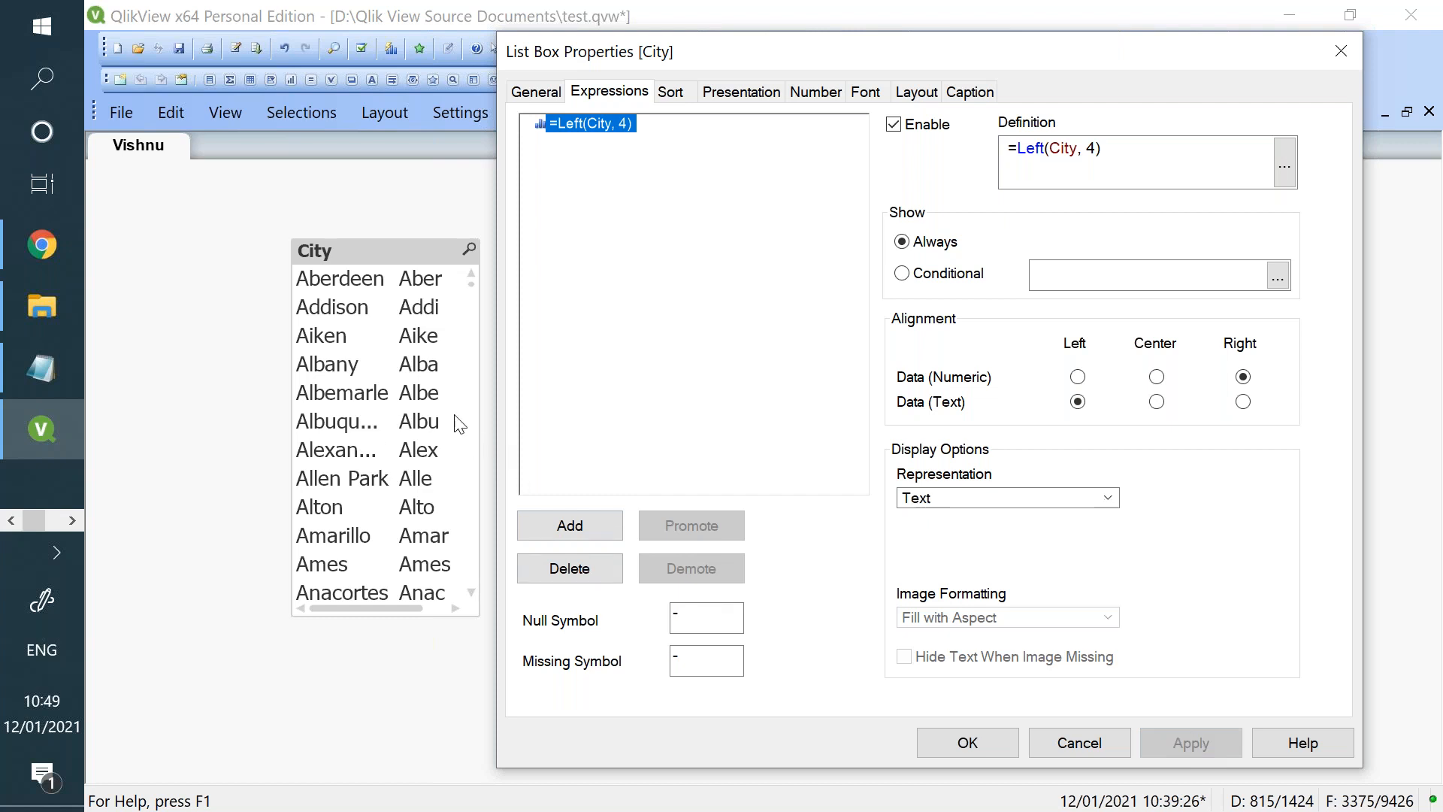
- Replace the list box's City field with the expression =Left(City,4) and apply the change
{"action": "left_click", "coordinate": [538, 94]}
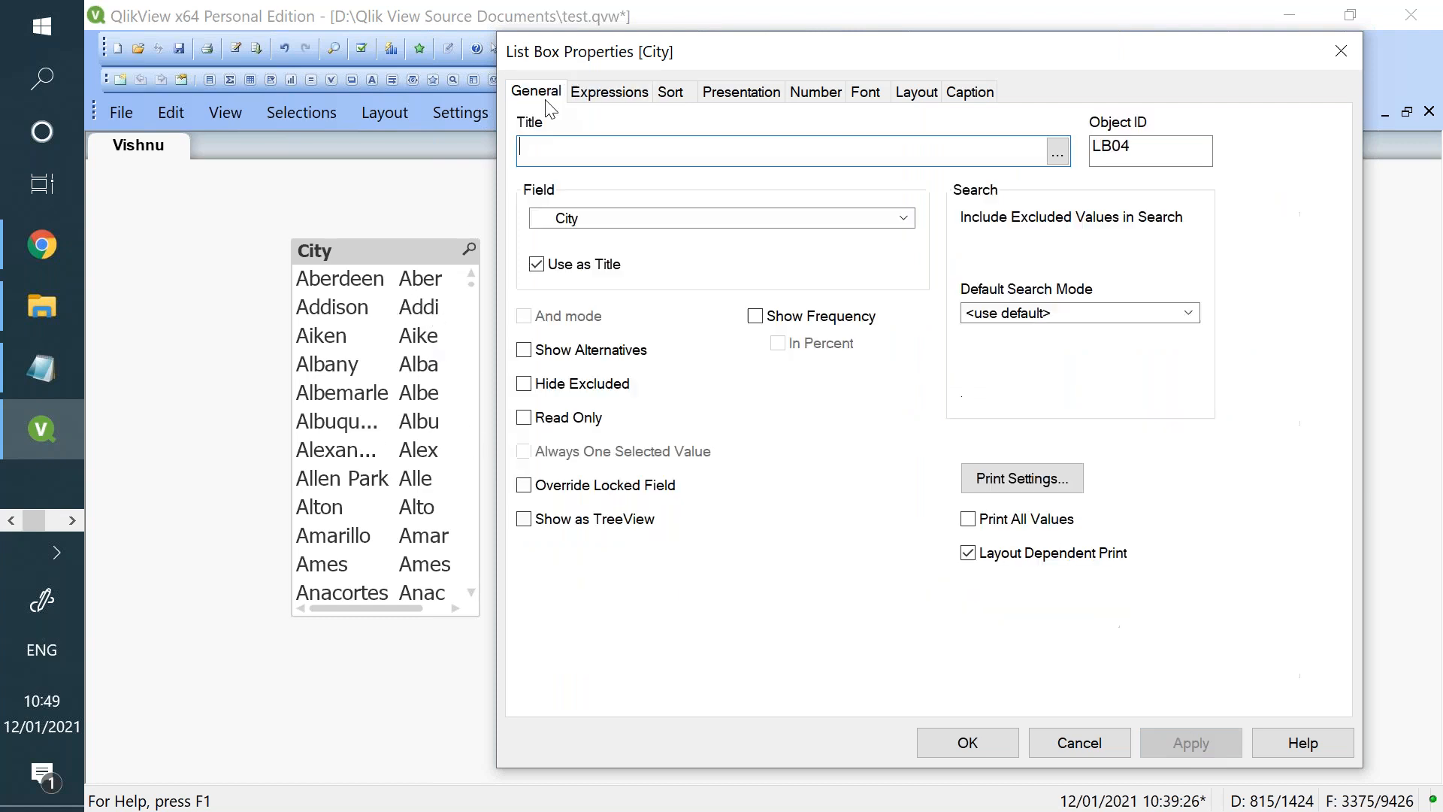
{"action": "left_click", "coordinate": [689, 213]}
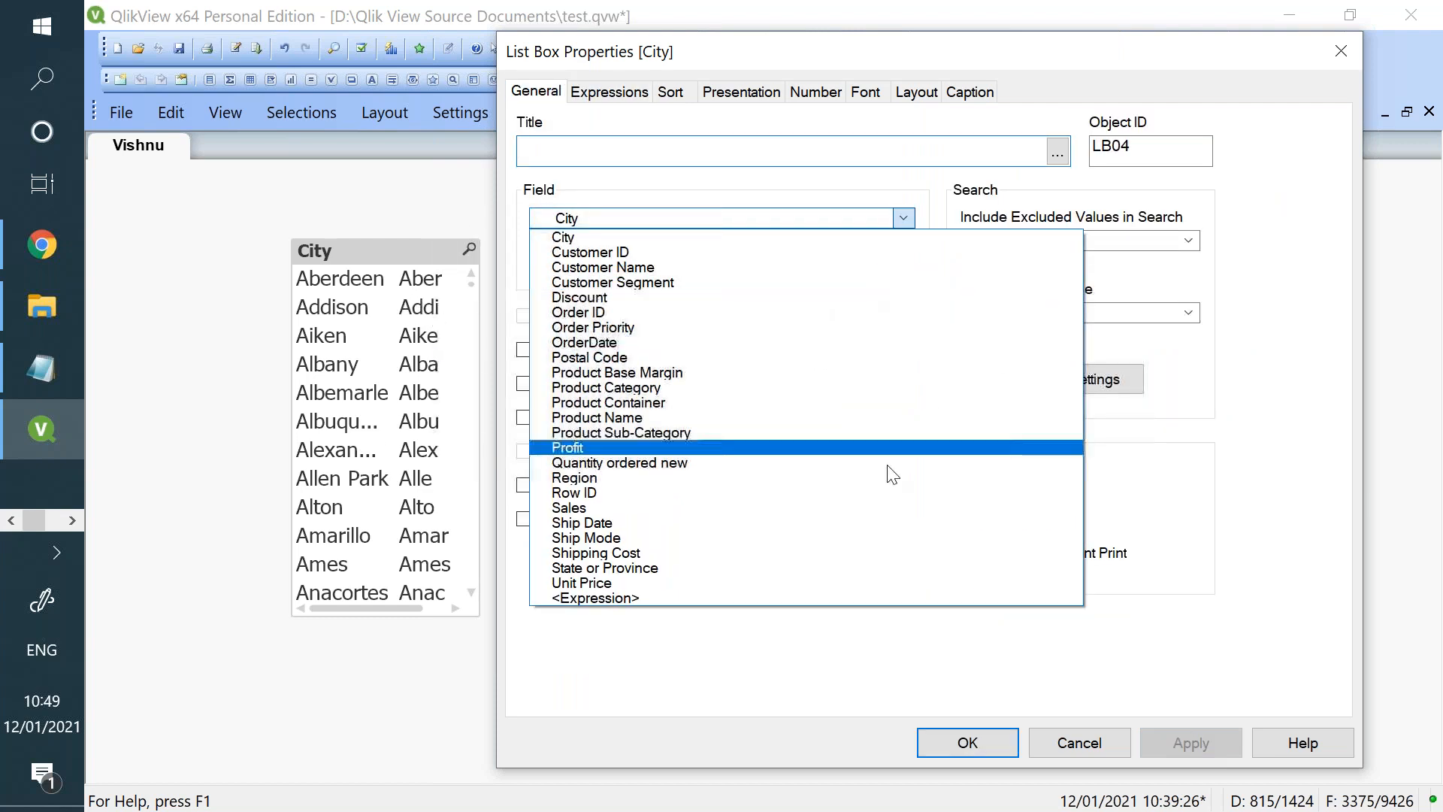
{"action": "left_click", "coordinate": [805, 597]}
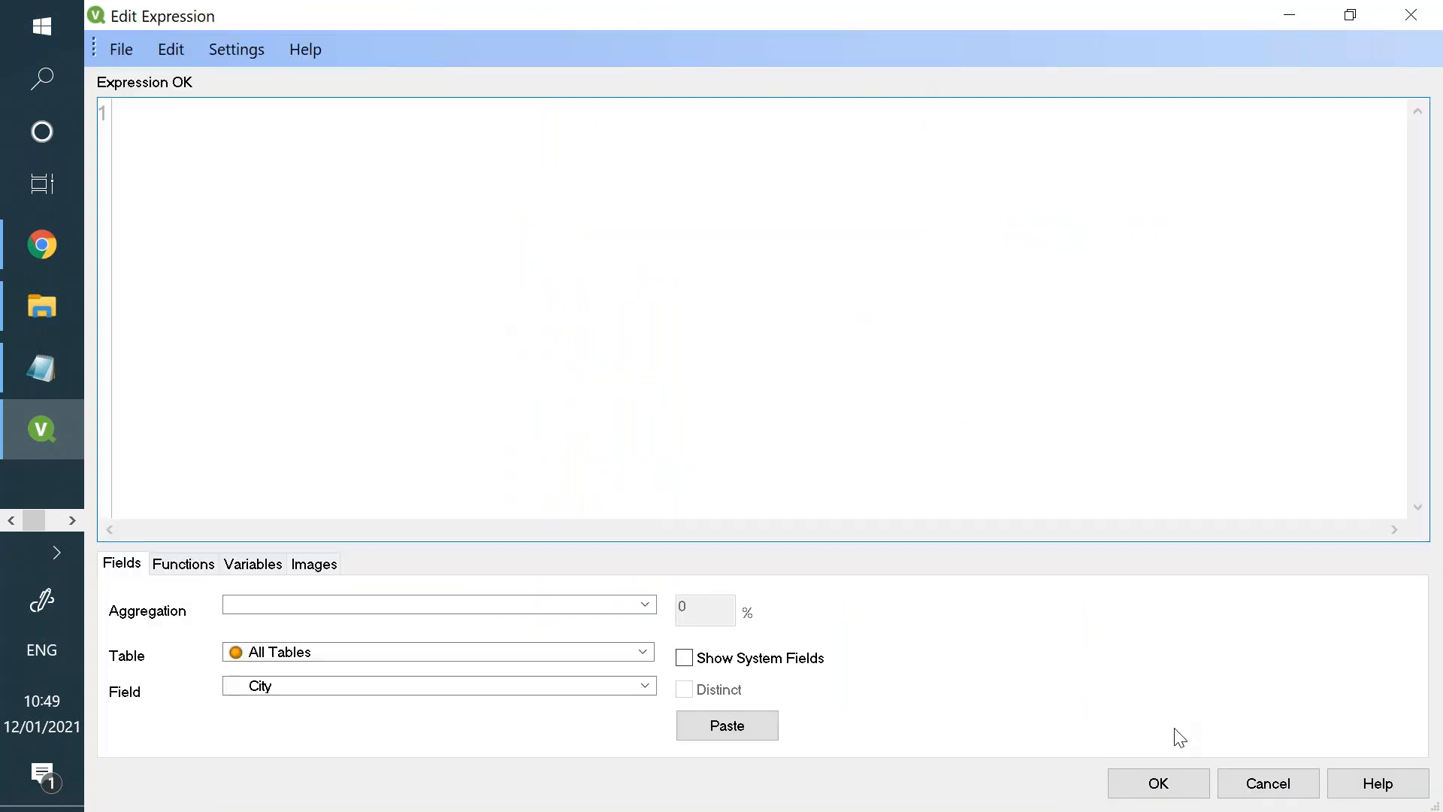
{"action": "type", "text": "=Left(C"}
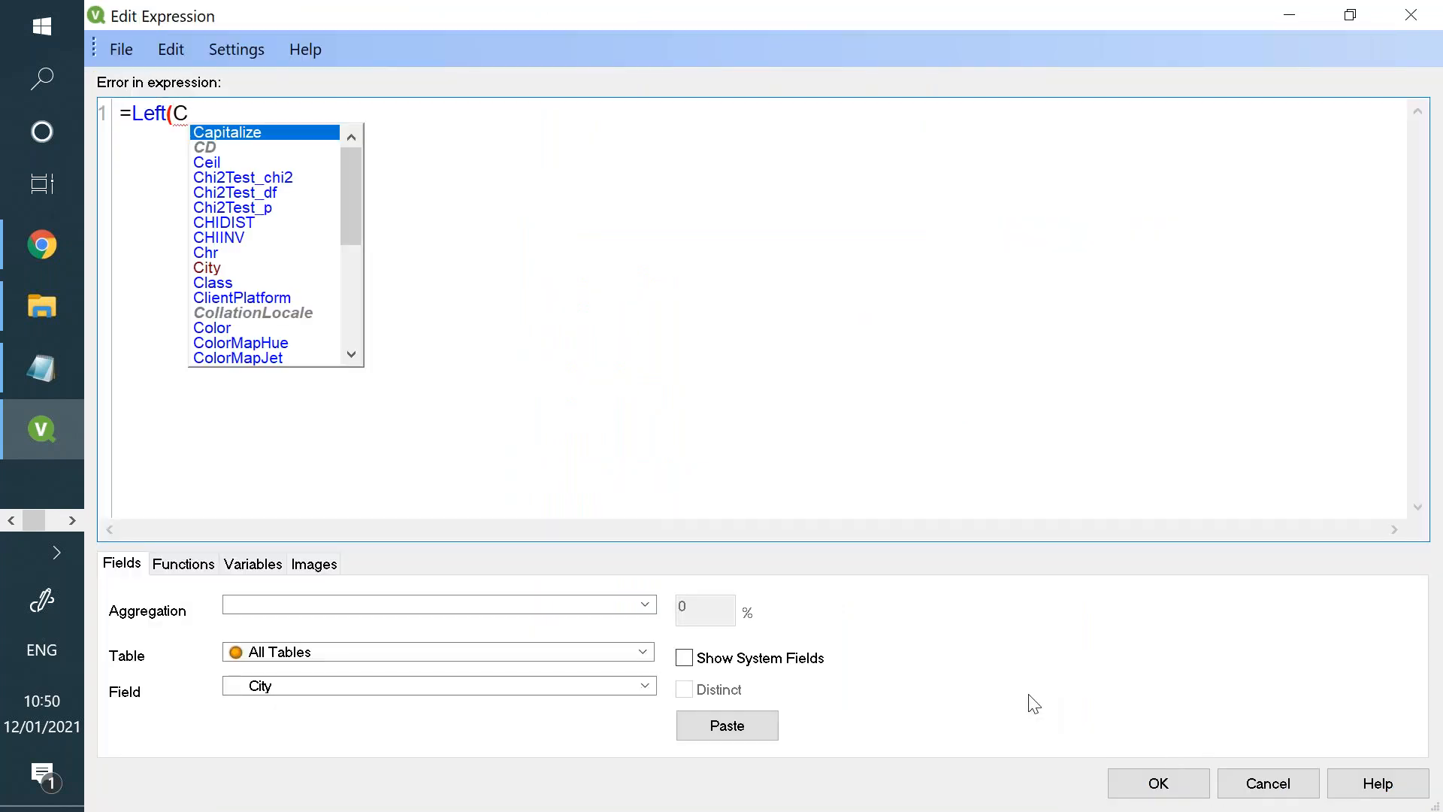
{"action": "type", "text": "ity,4)"}
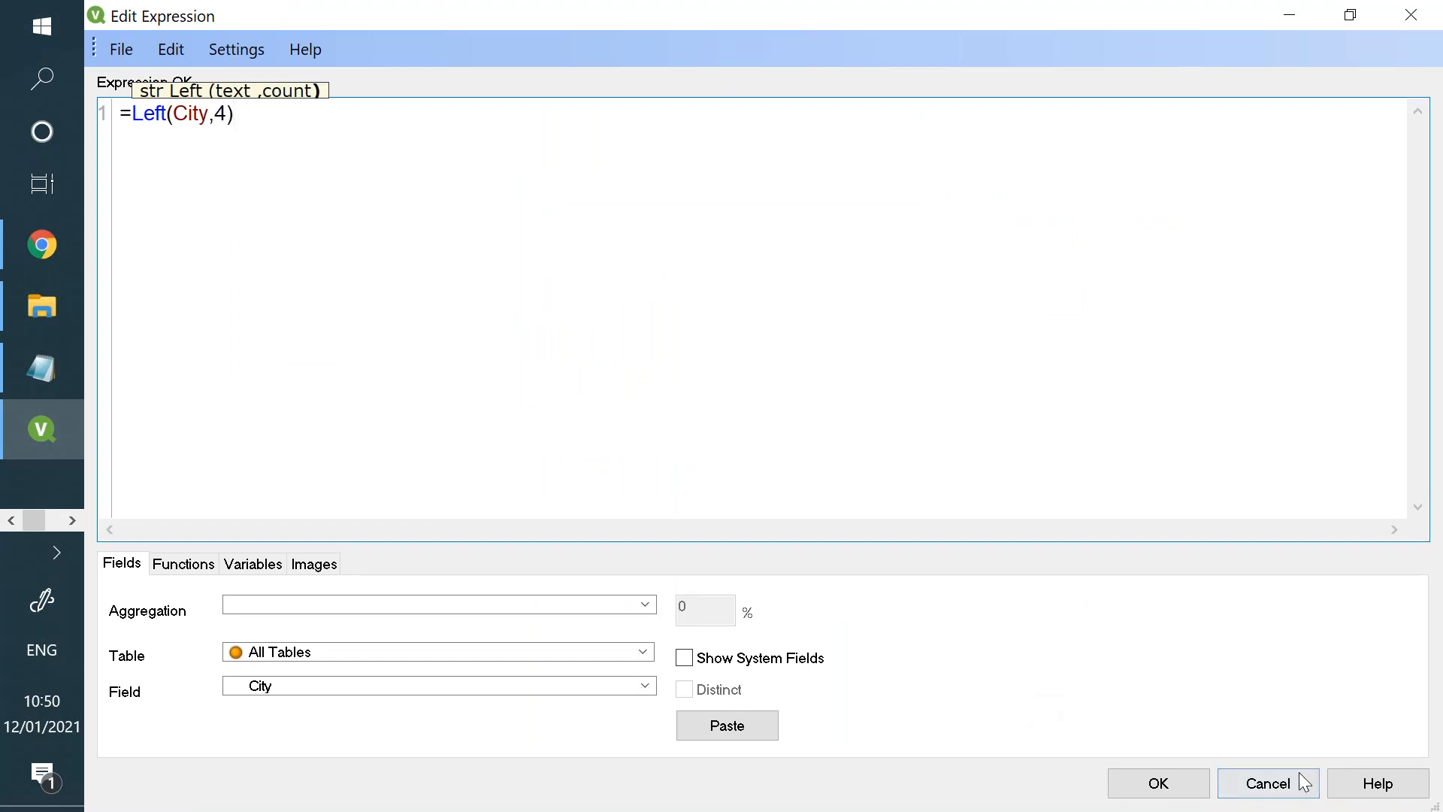
{"action": "left_click", "coordinate": [1178, 793]}
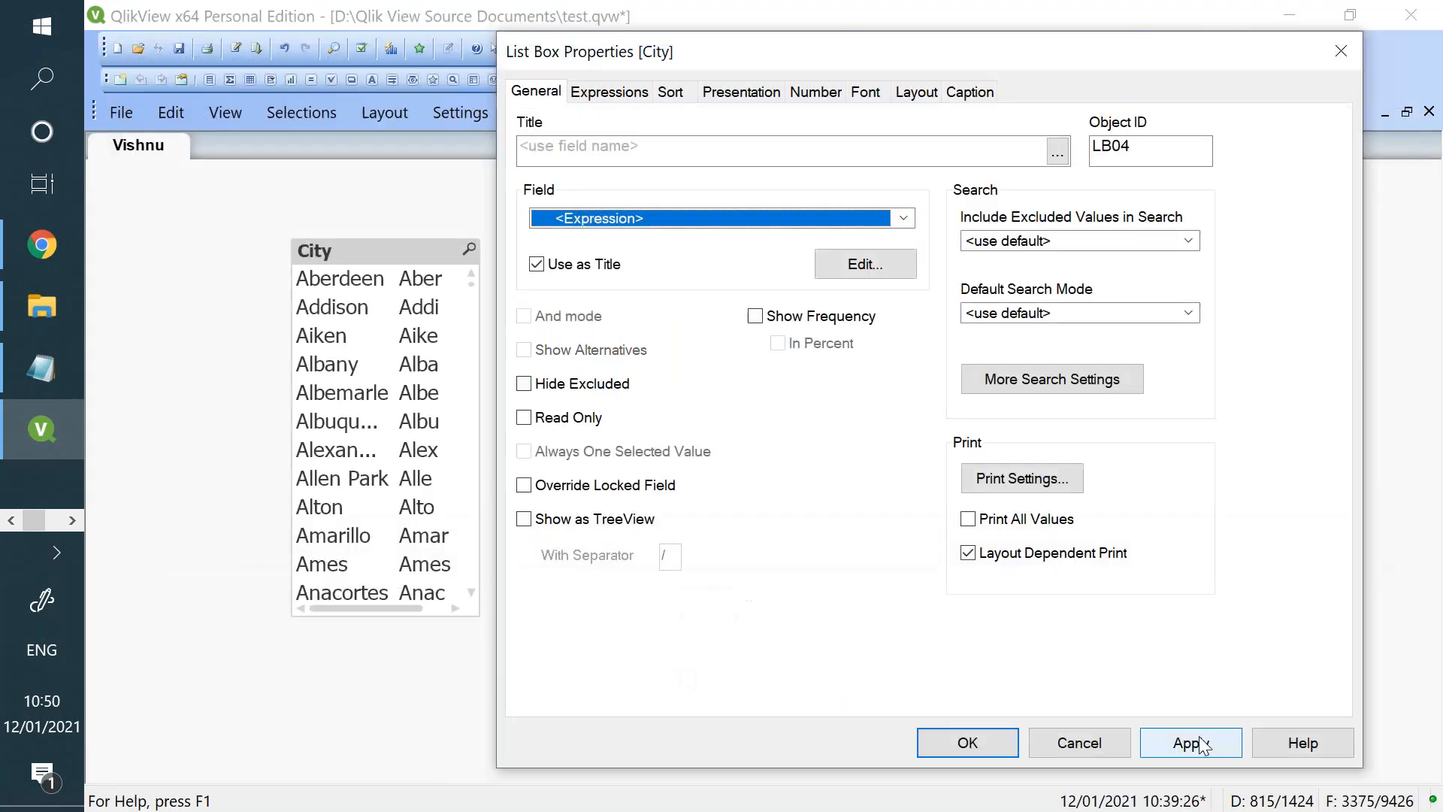
{"action": "left_click", "coordinate": [1195, 740]}
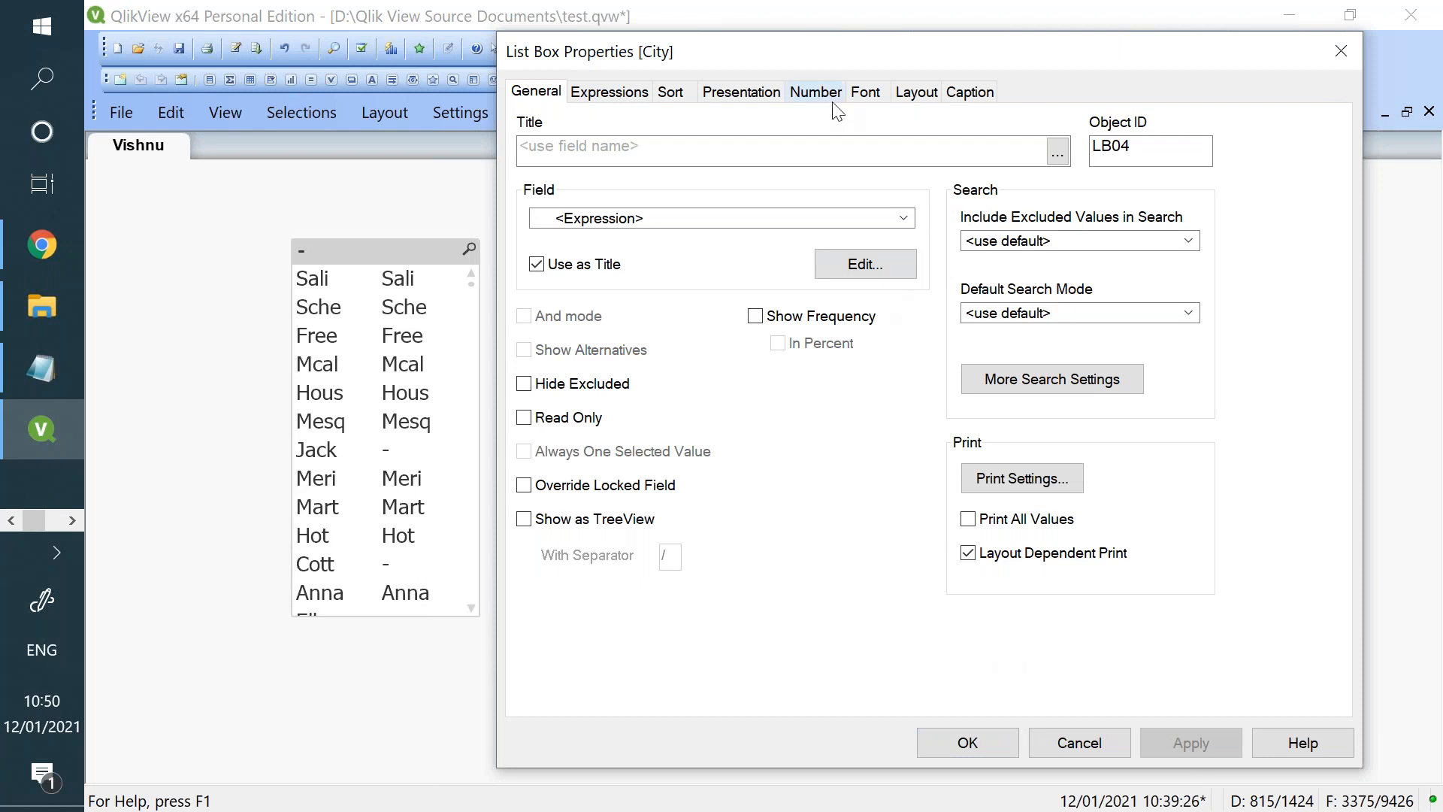
- Review the list box's expression, set its field to Customer Segment, and apply the change
{"action": "left_click_drag", "start_coordinate": [1067, 54], "coordinate": [1131, 146]}
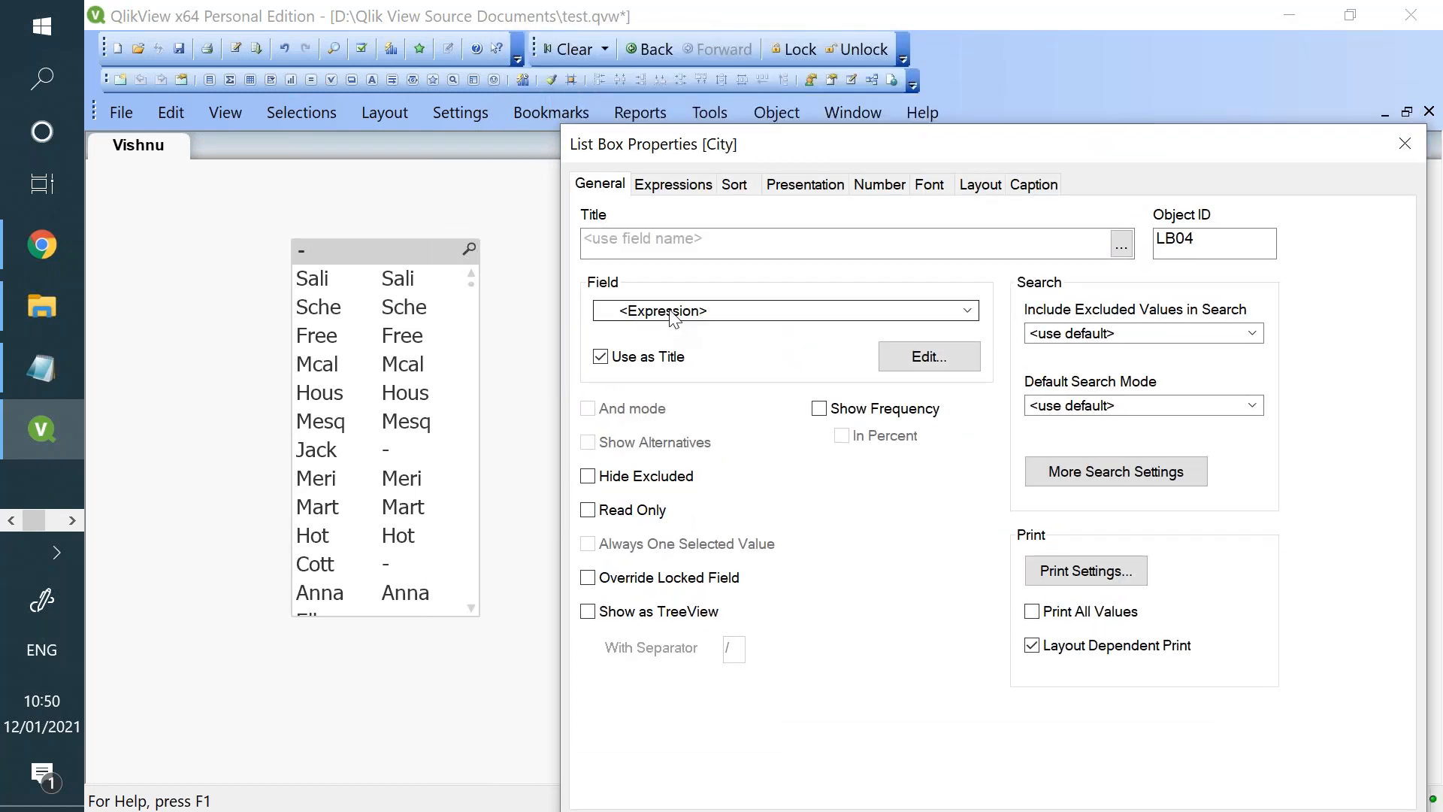
{"action": "left_click", "coordinate": [677, 188]}
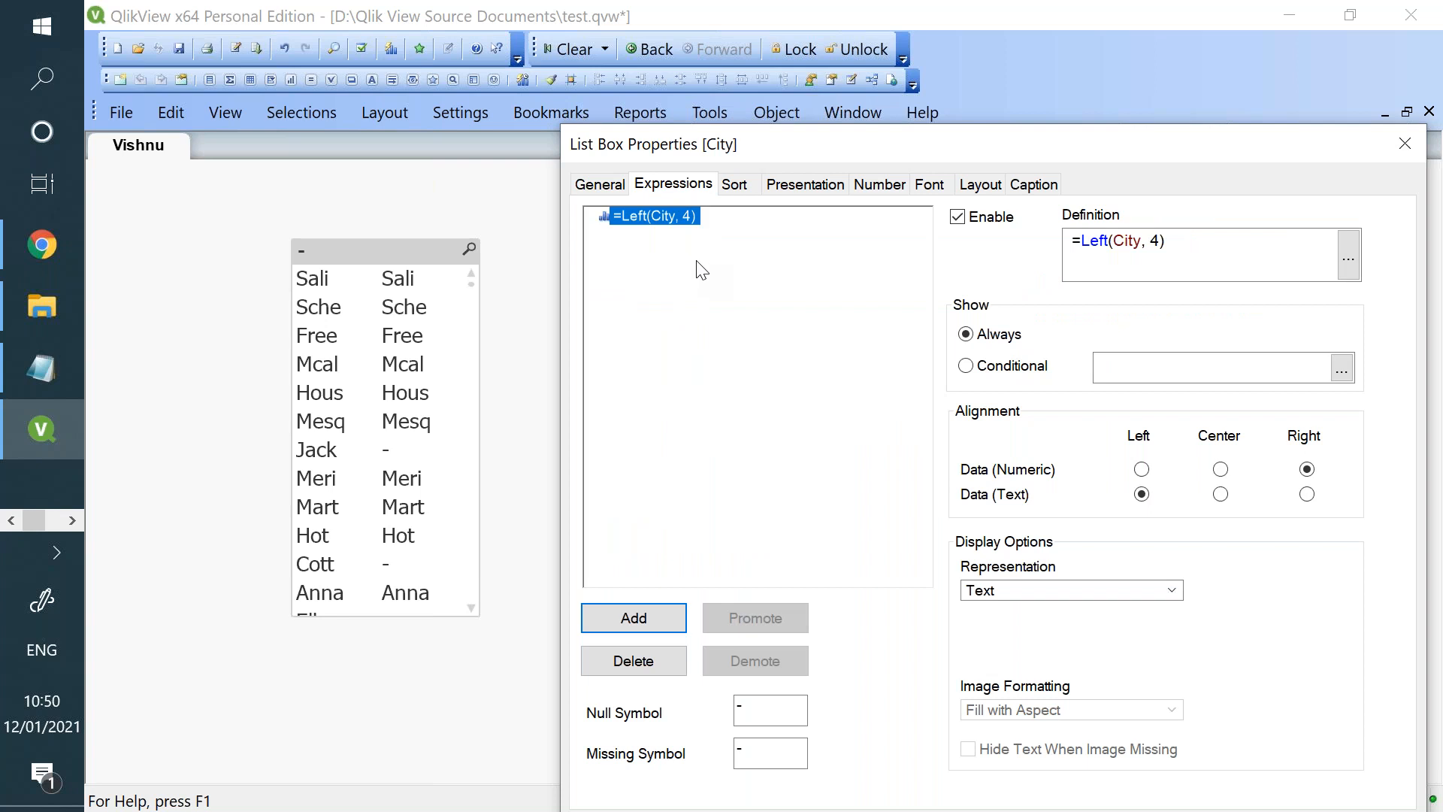
{"action": "left_click", "coordinate": [608, 185]}
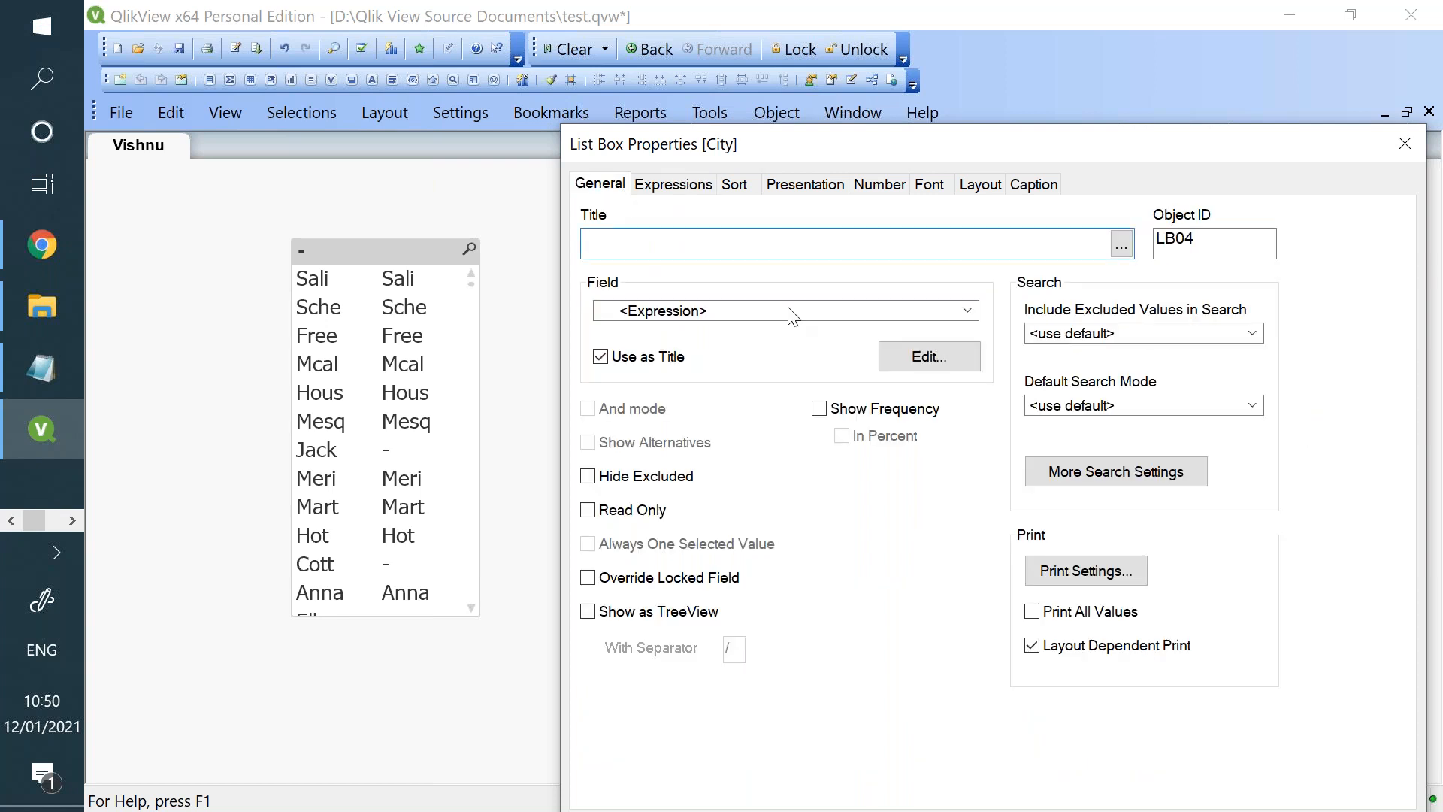
{"action": "left_click", "coordinate": [851, 311]}
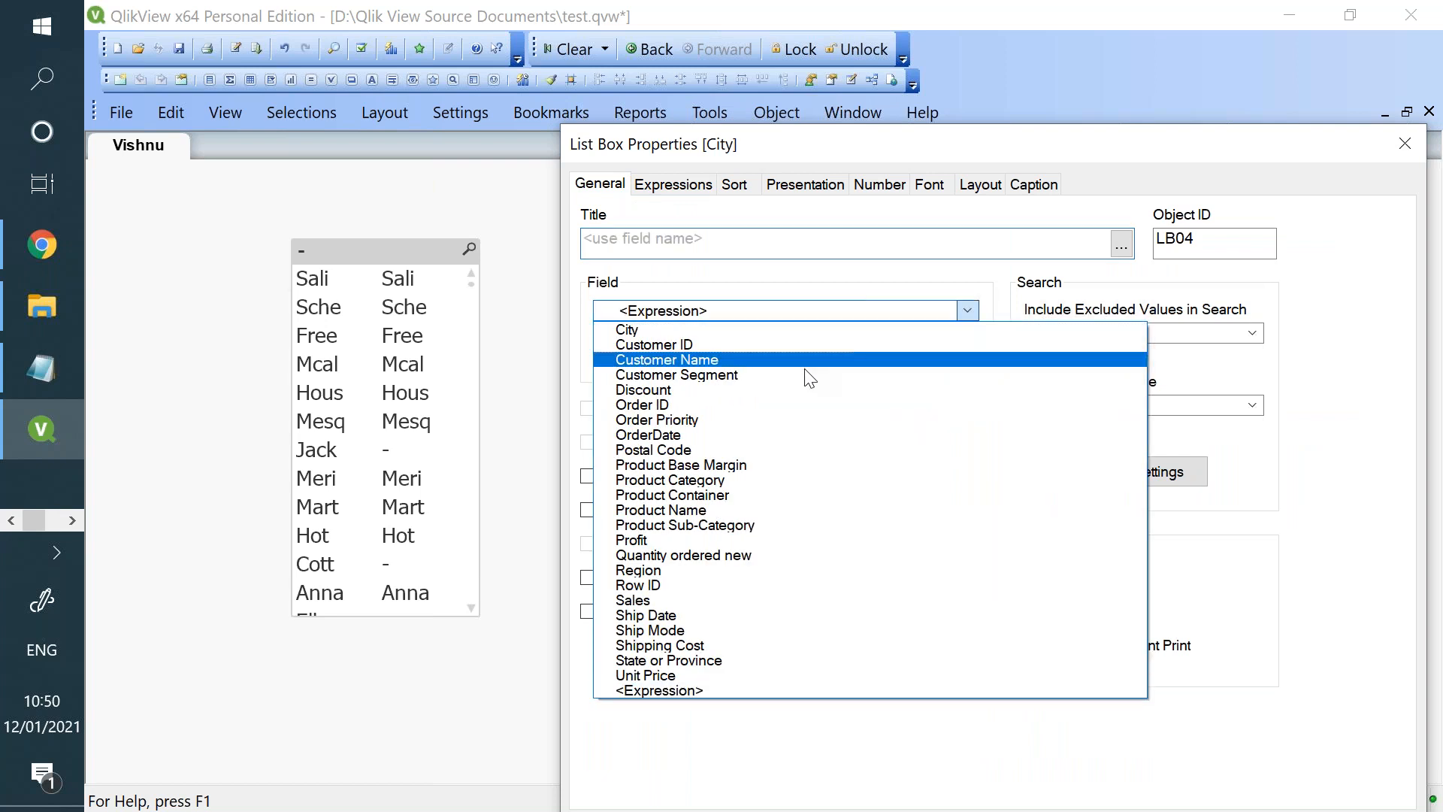
{"action": "left_click", "coordinate": [801, 381]}
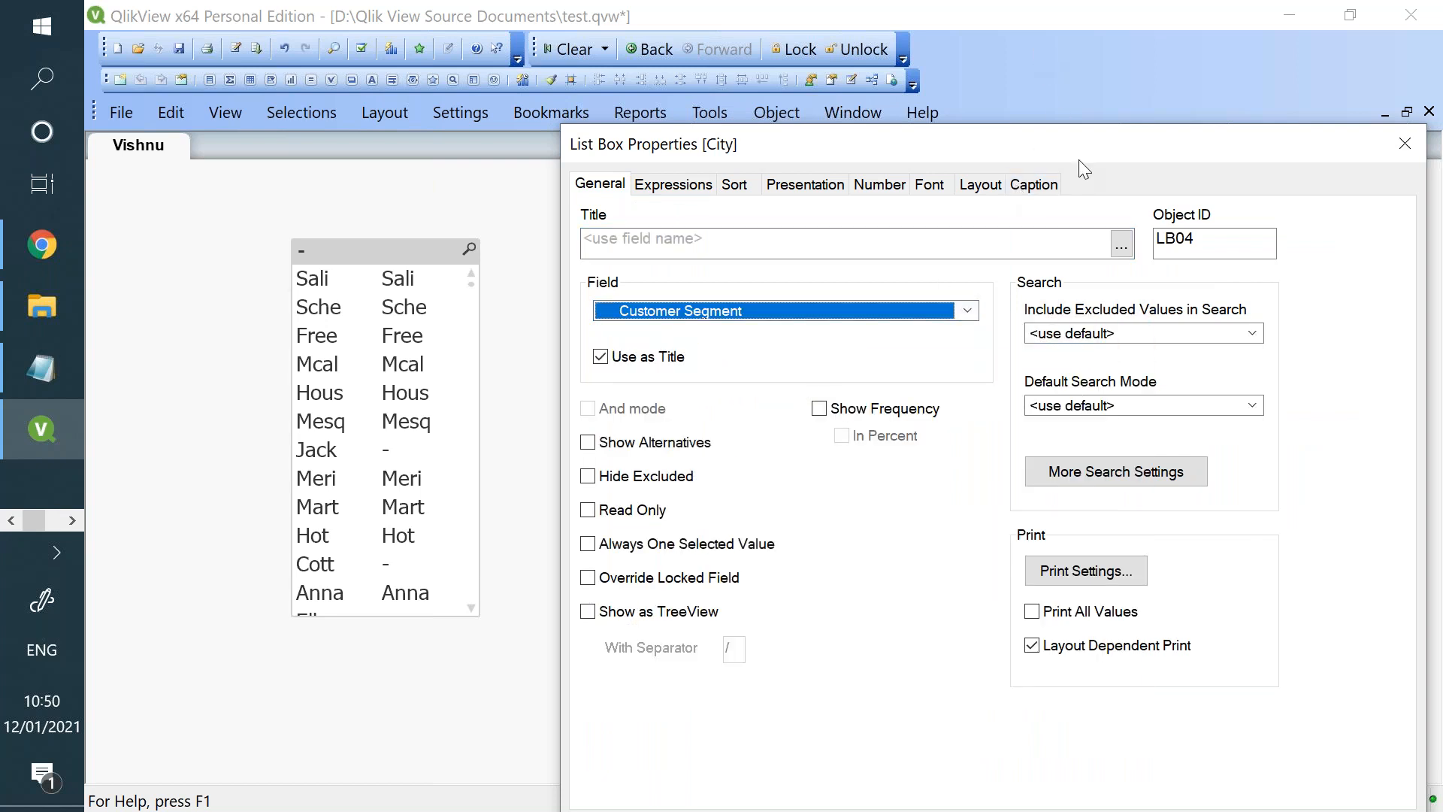
{"action": "left_click_drag", "start_coordinate": [1078, 159], "coordinate": [1086, 81]}
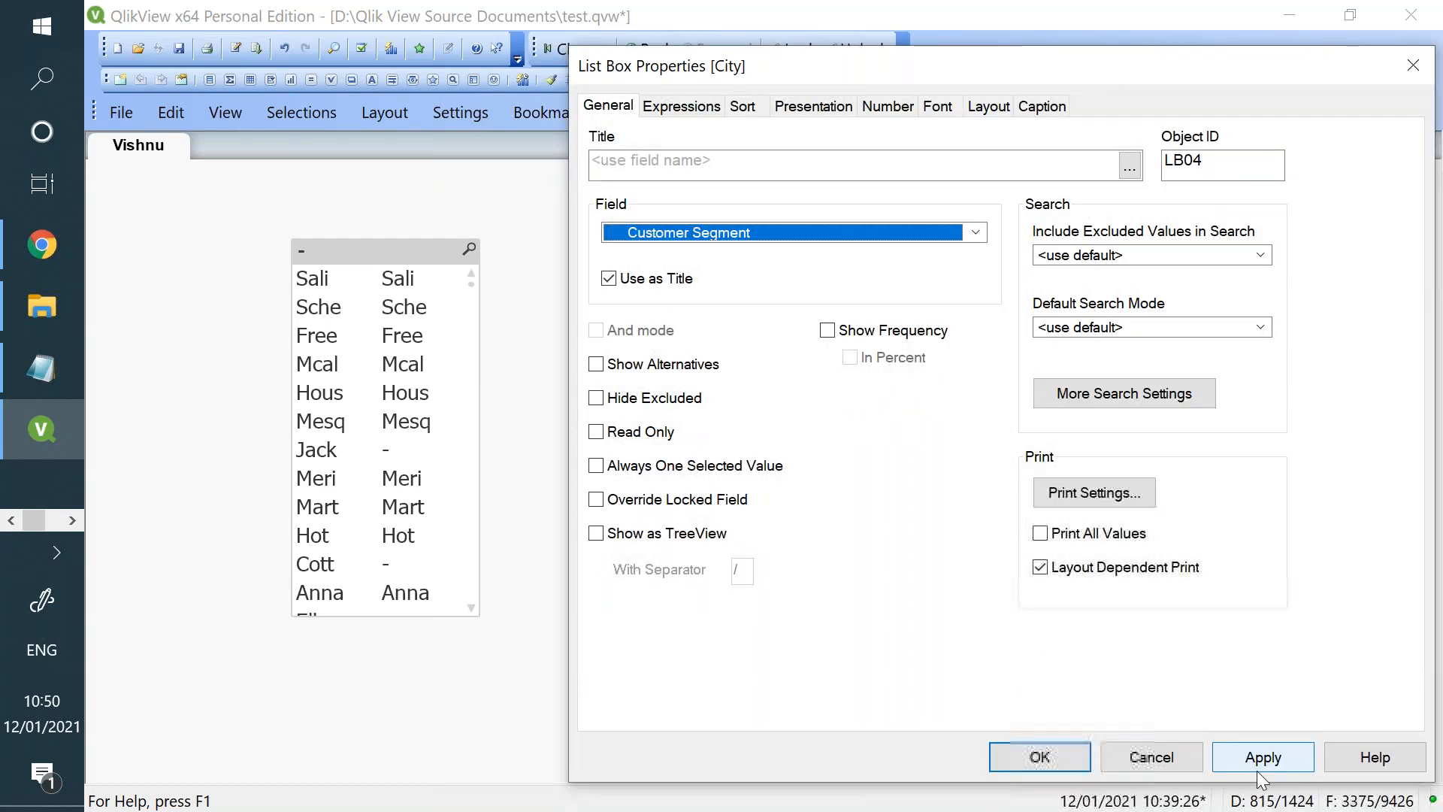
{"action": "left_click", "coordinate": [1256, 767]}
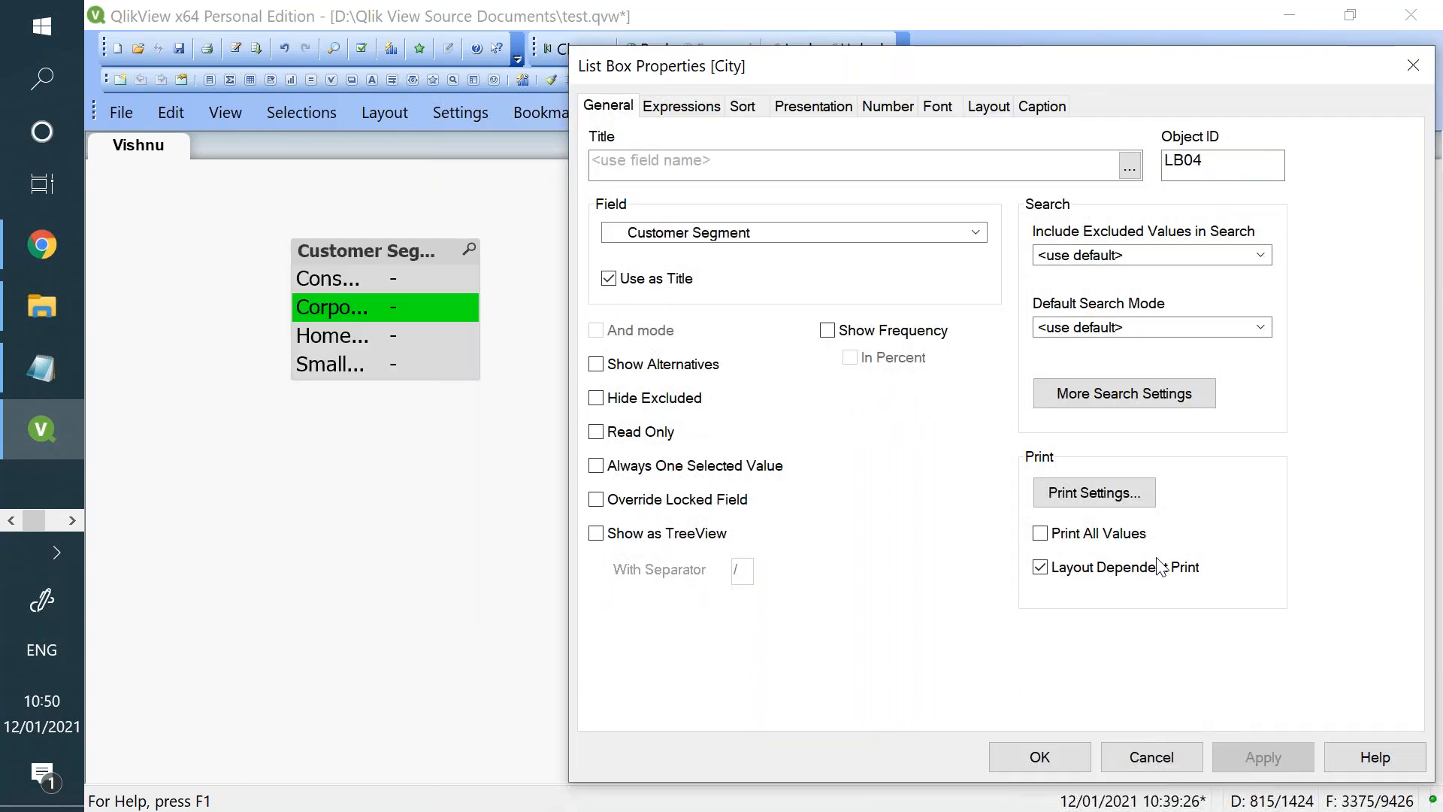
- Set both the text and number alignment of the Customer Segment list box to Center
{"action": "left_click", "coordinate": [742, 106]}
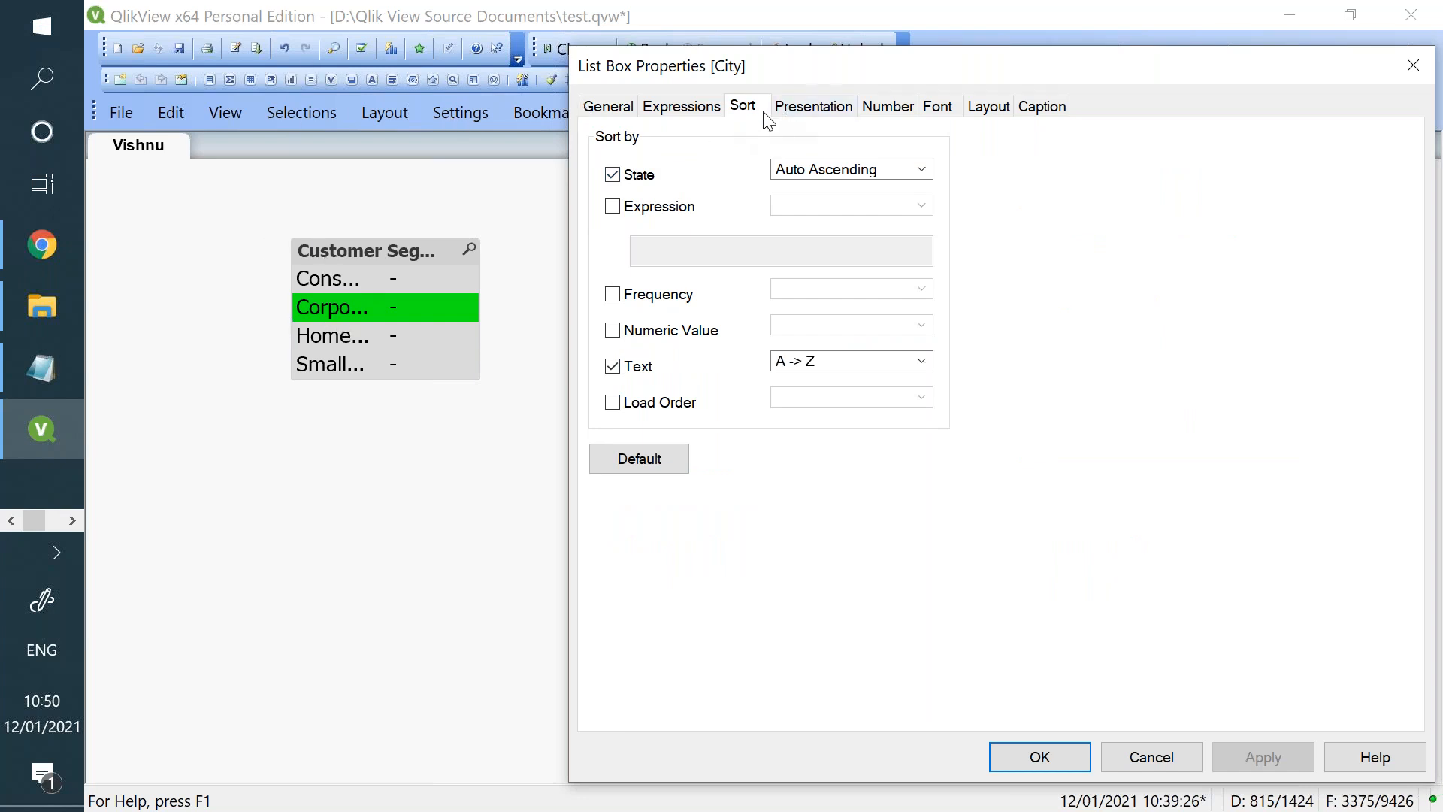
{"action": "left_click", "coordinate": [796, 111]}
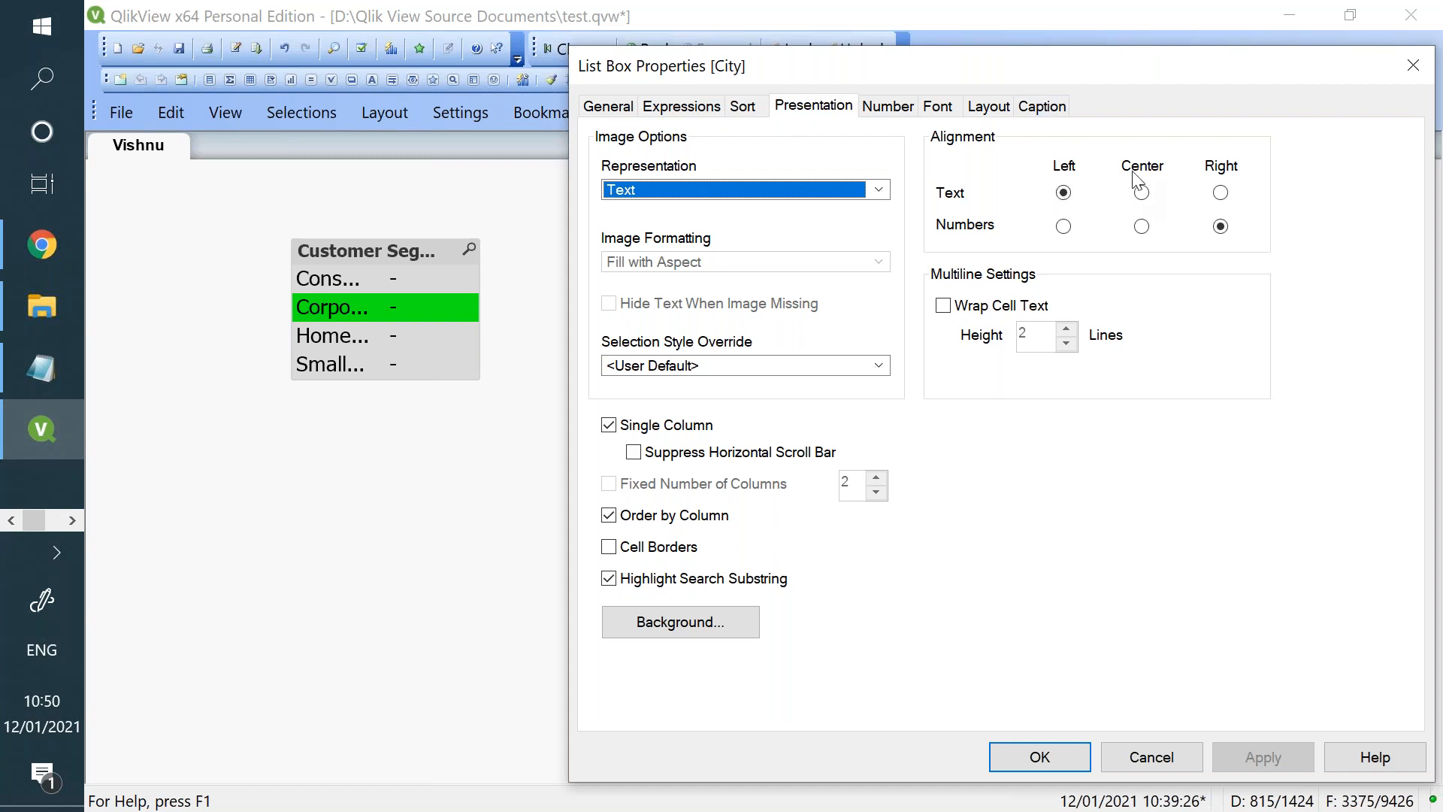
{"action": "left_click", "coordinate": [1142, 193]}
{"action": "left_click", "coordinate": [1142, 227]}
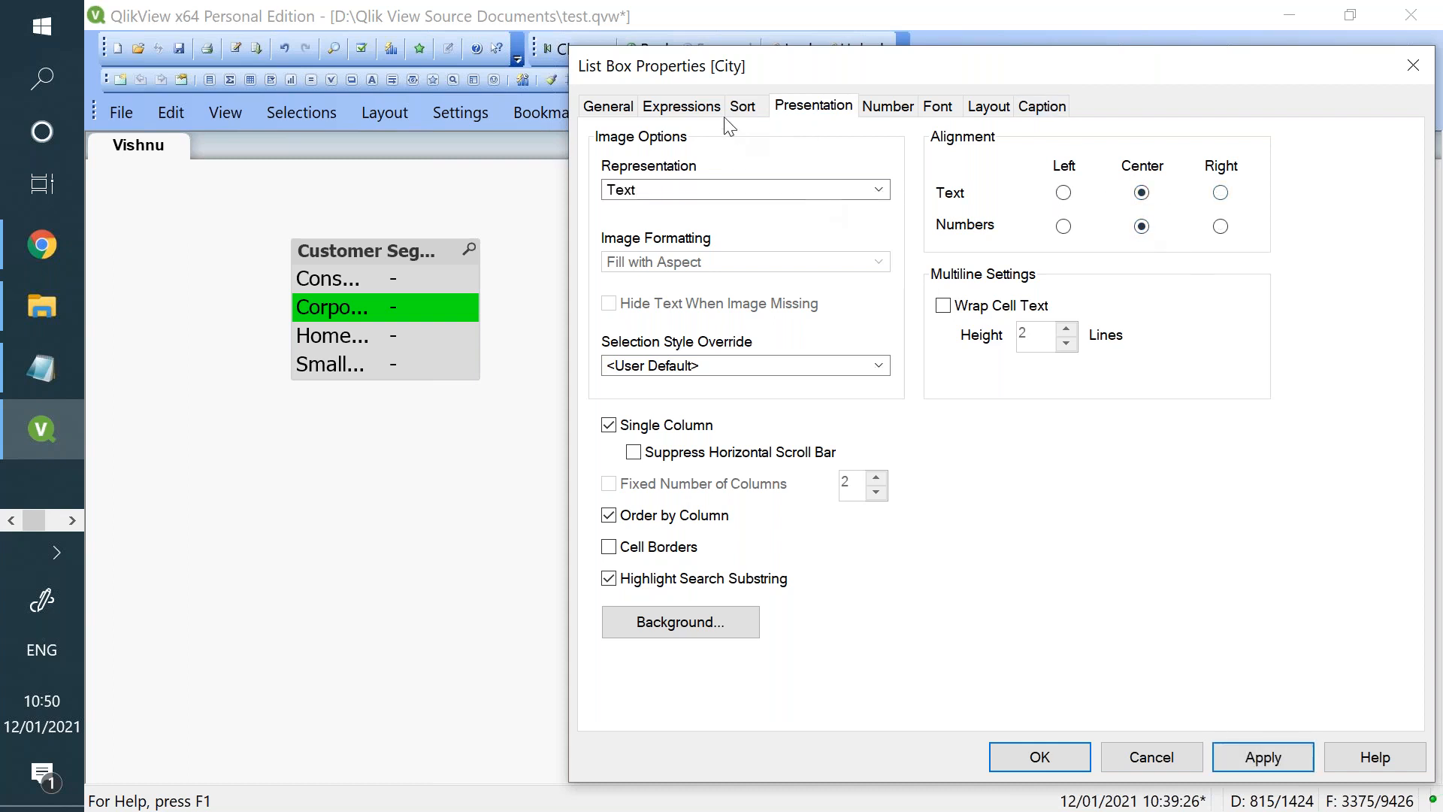
- Disable the =Left(City, 4) expression in the Customer Segment list box and apply the pending changes
{"action": "left_click", "coordinate": [697, 111]}
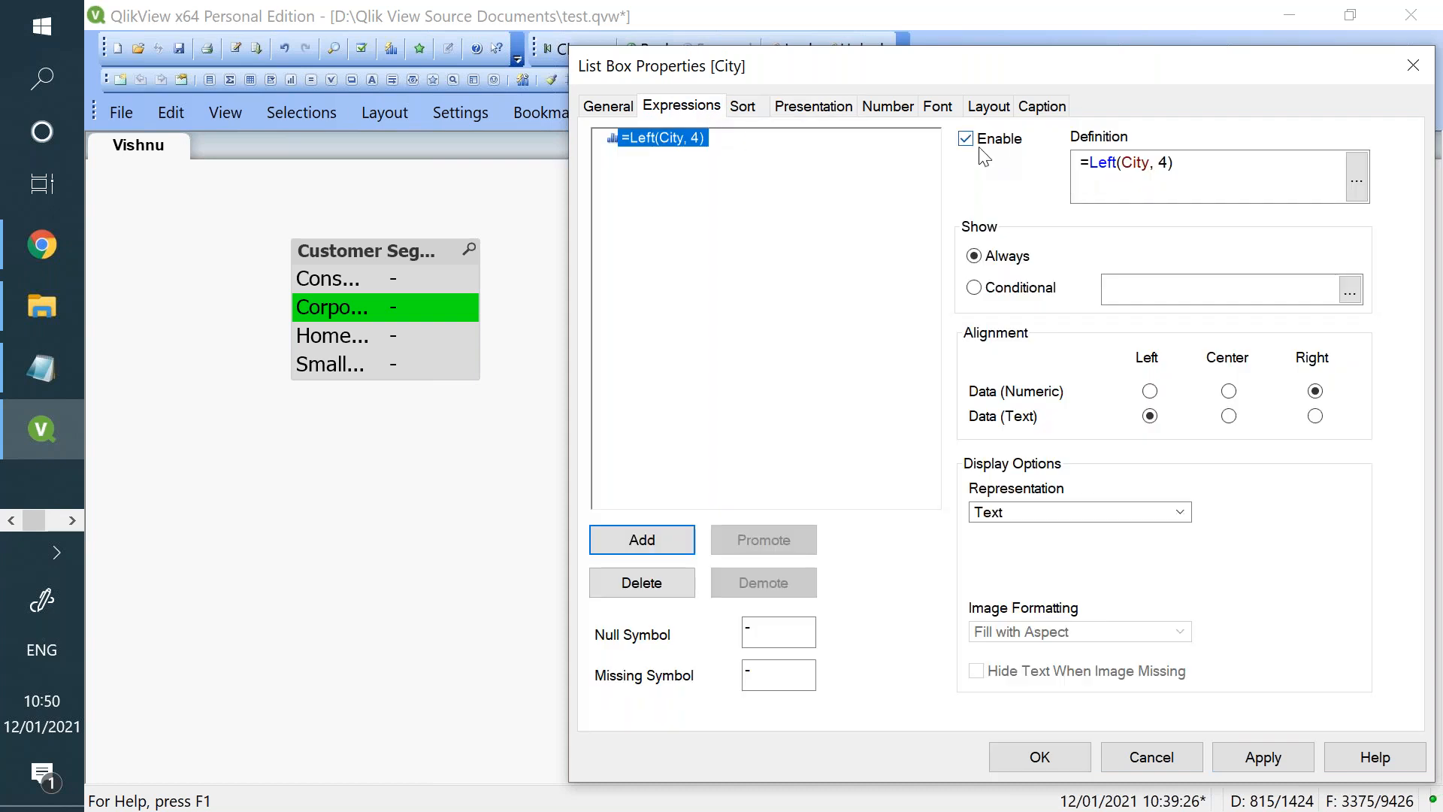
{"action": "left_click", "coordinate": [972, 145]}
{"action": "left_click", "coordinate": [1280, 764]}
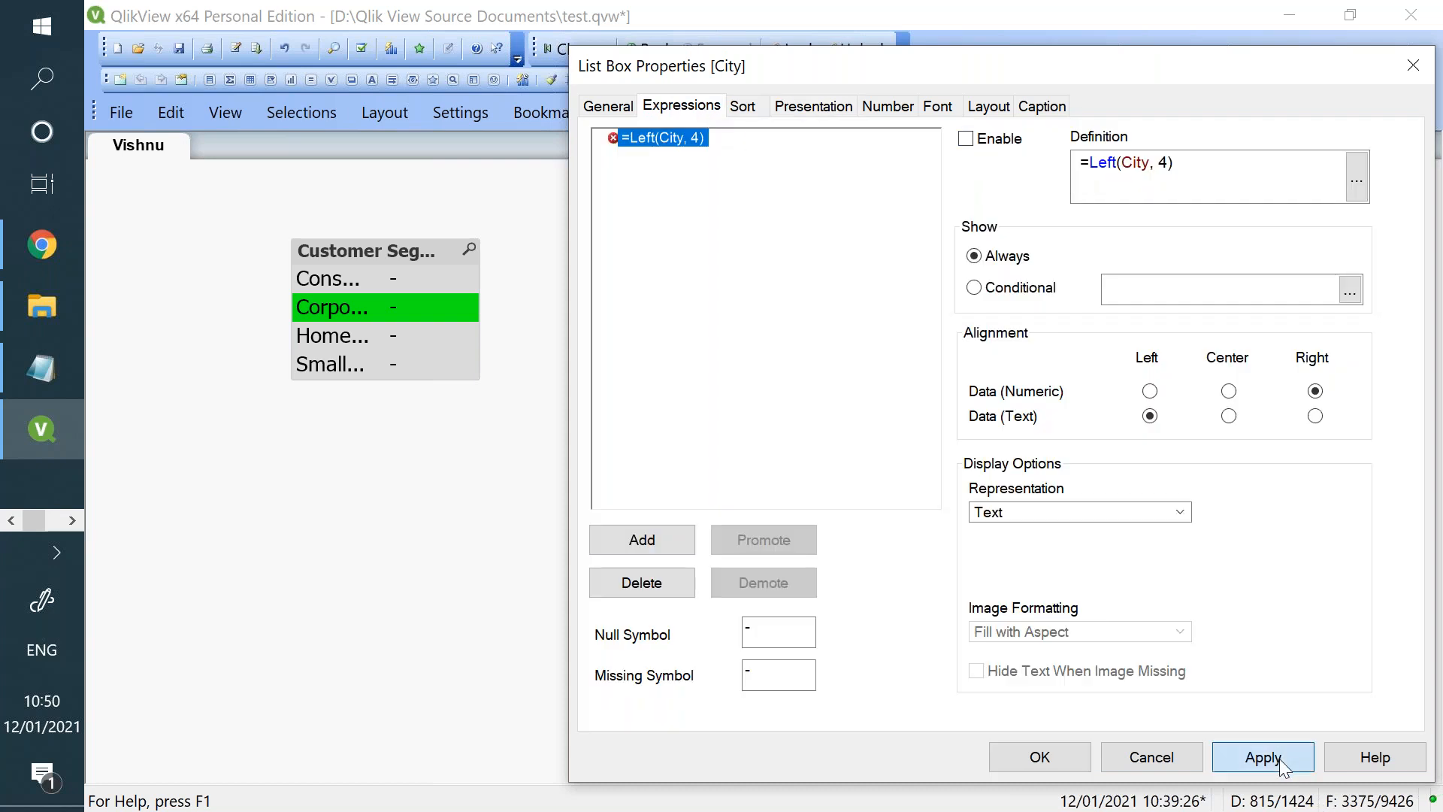
- Try QlikView Classic as the Customer Segment list box's selection style override and apply it
{"action": "left_click", "coordinate": [831, 106]}
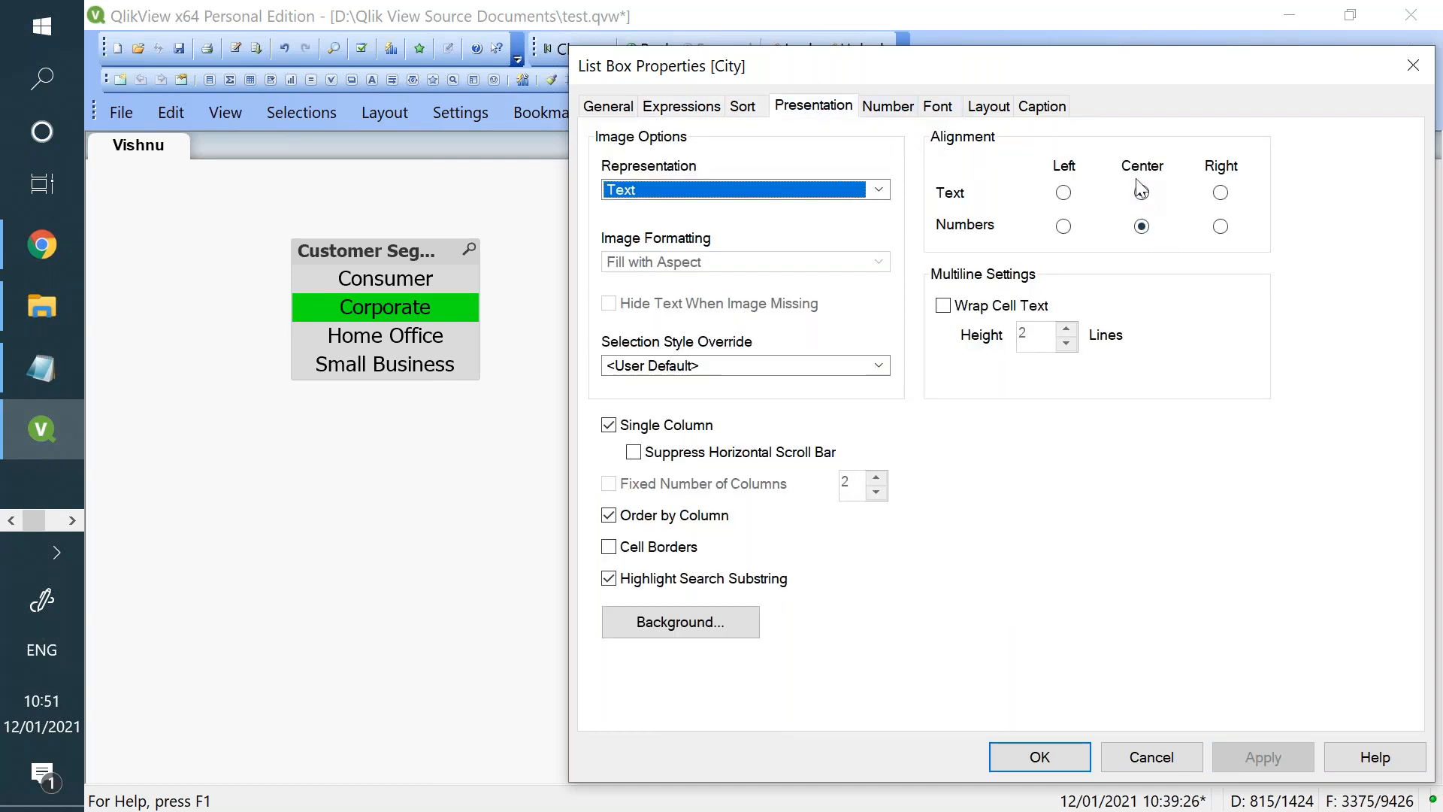
{"action": "left_click", "coordinate": [1140, 191]}
{"action": "left_click", "coordinate": [700, 365]}
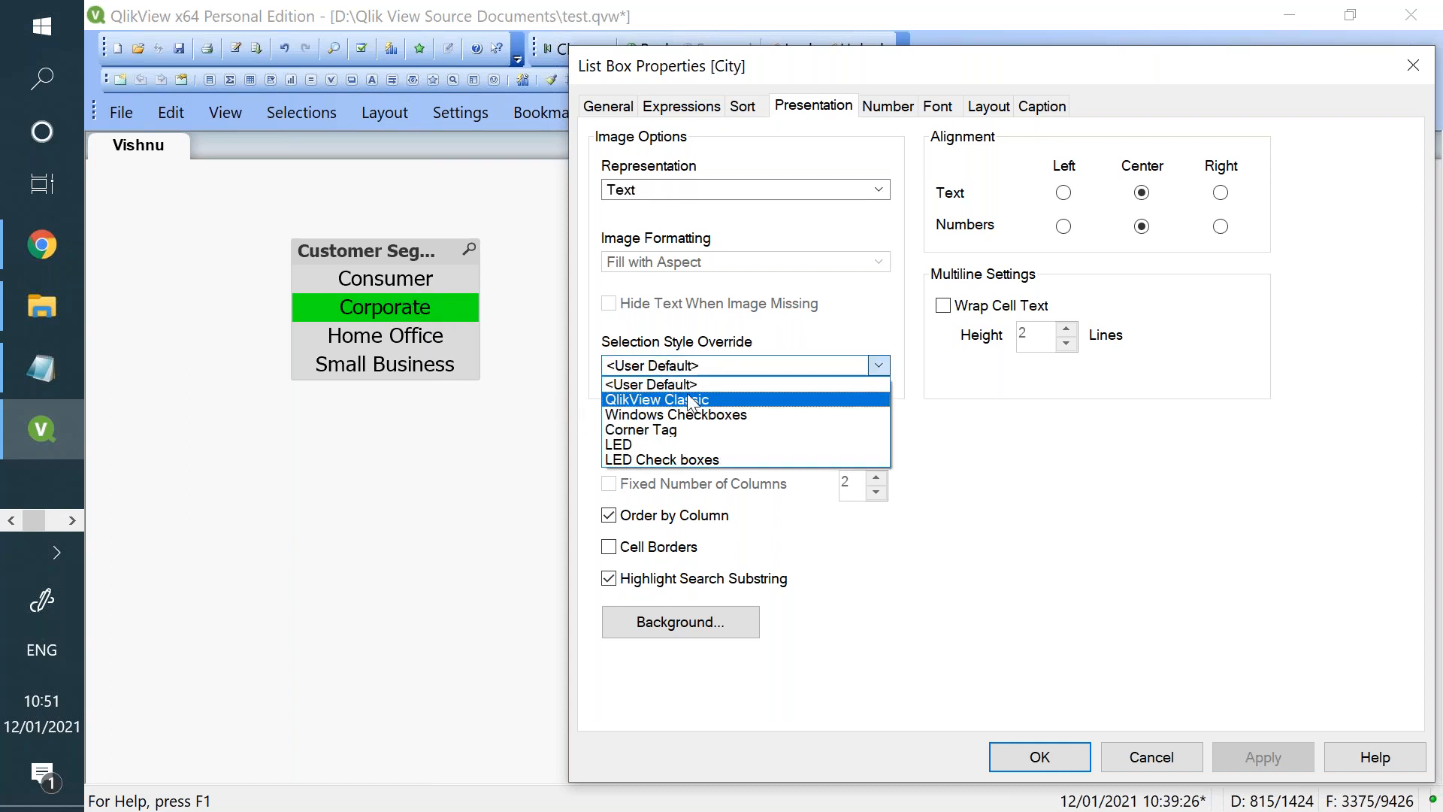
{"action": "left_click", "coordinate": [687, 395]}
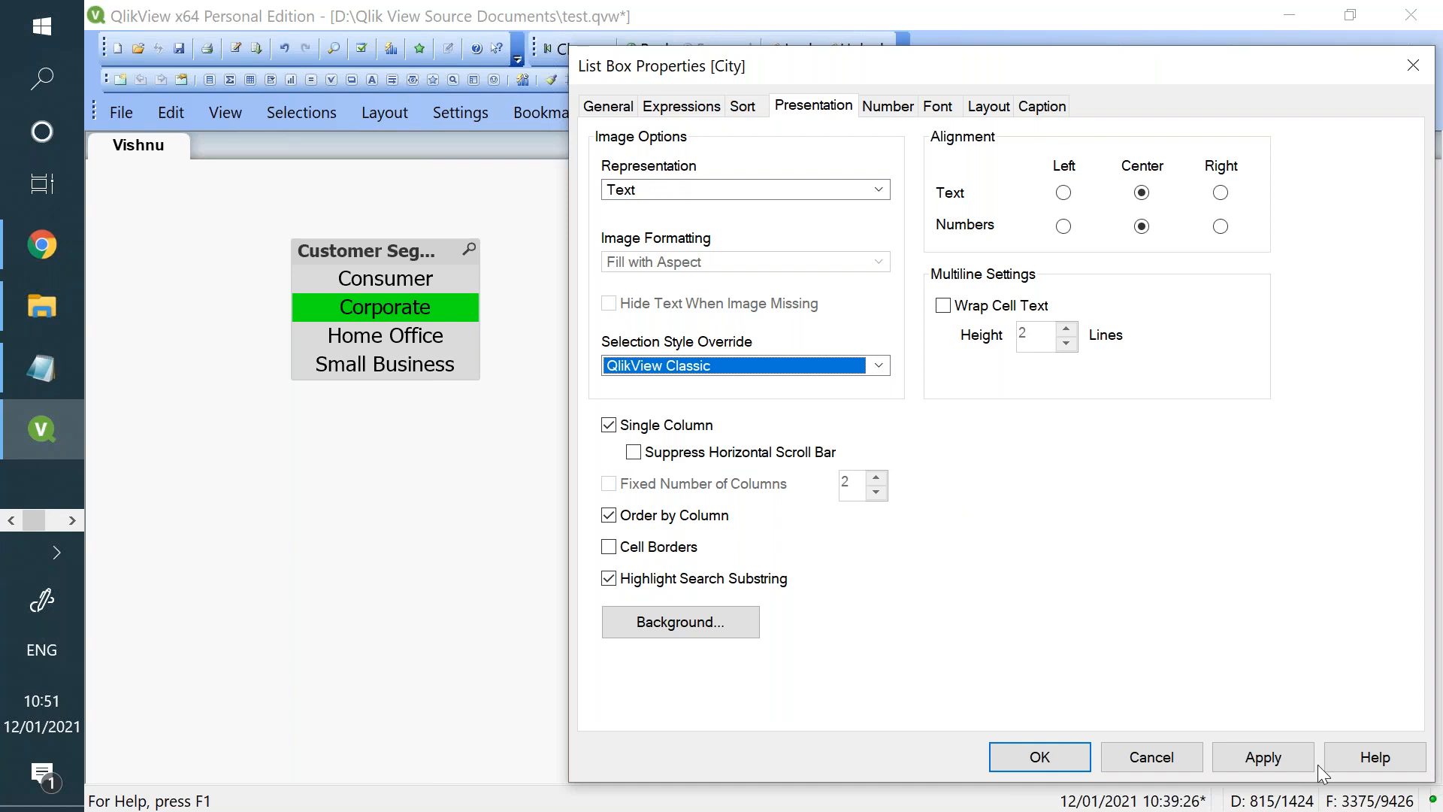
{"action": "left_click", "coordinate": [1291, 758]}
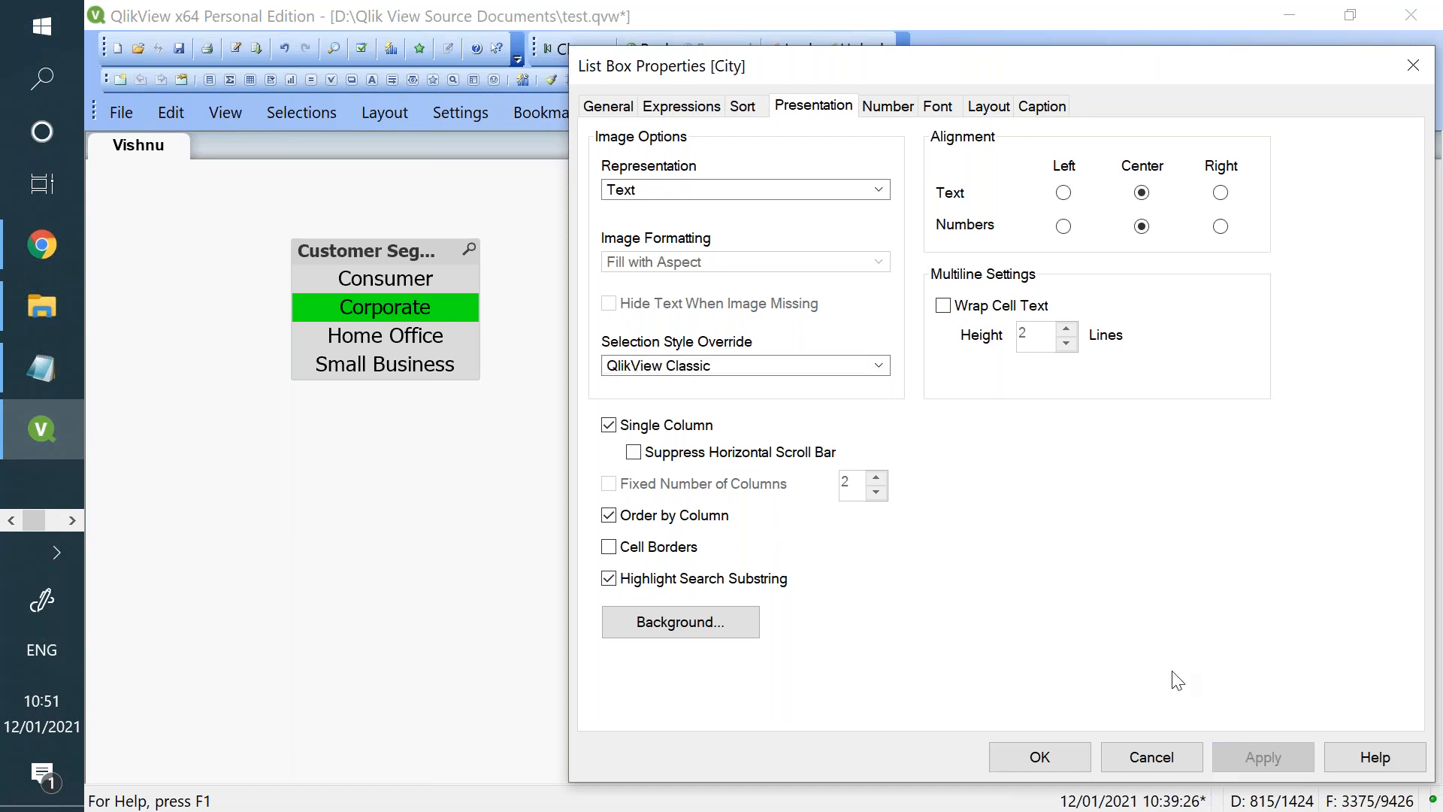
- Set the Customer Segment list box's selection style override to Windows Checkboxes and apply it
{"action": "left_click", "coordinate": [772, 368]}
{"action": "left_click", "coordinate": [744, 415]}
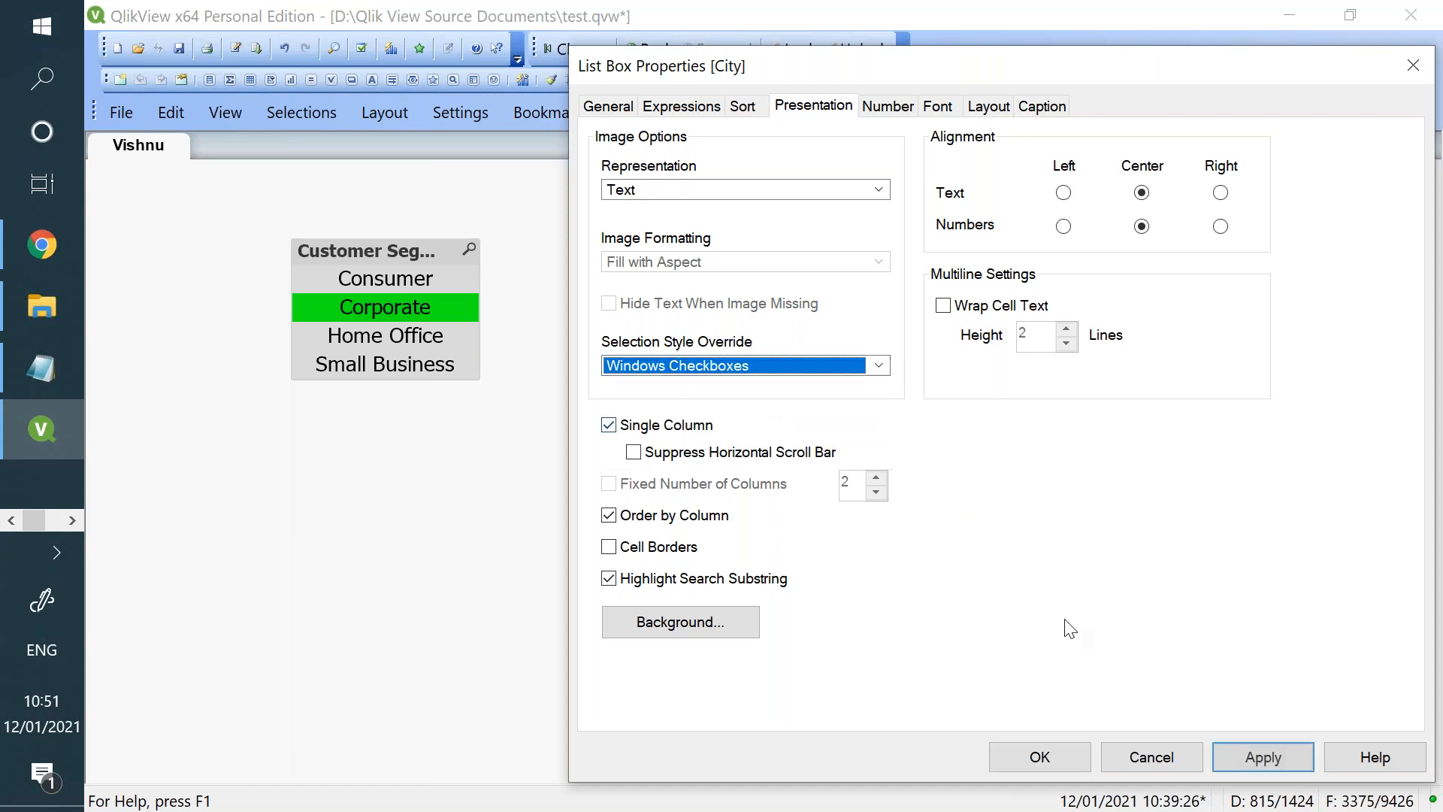
{"action": "left_click", "coordinate": [1252, 757]}
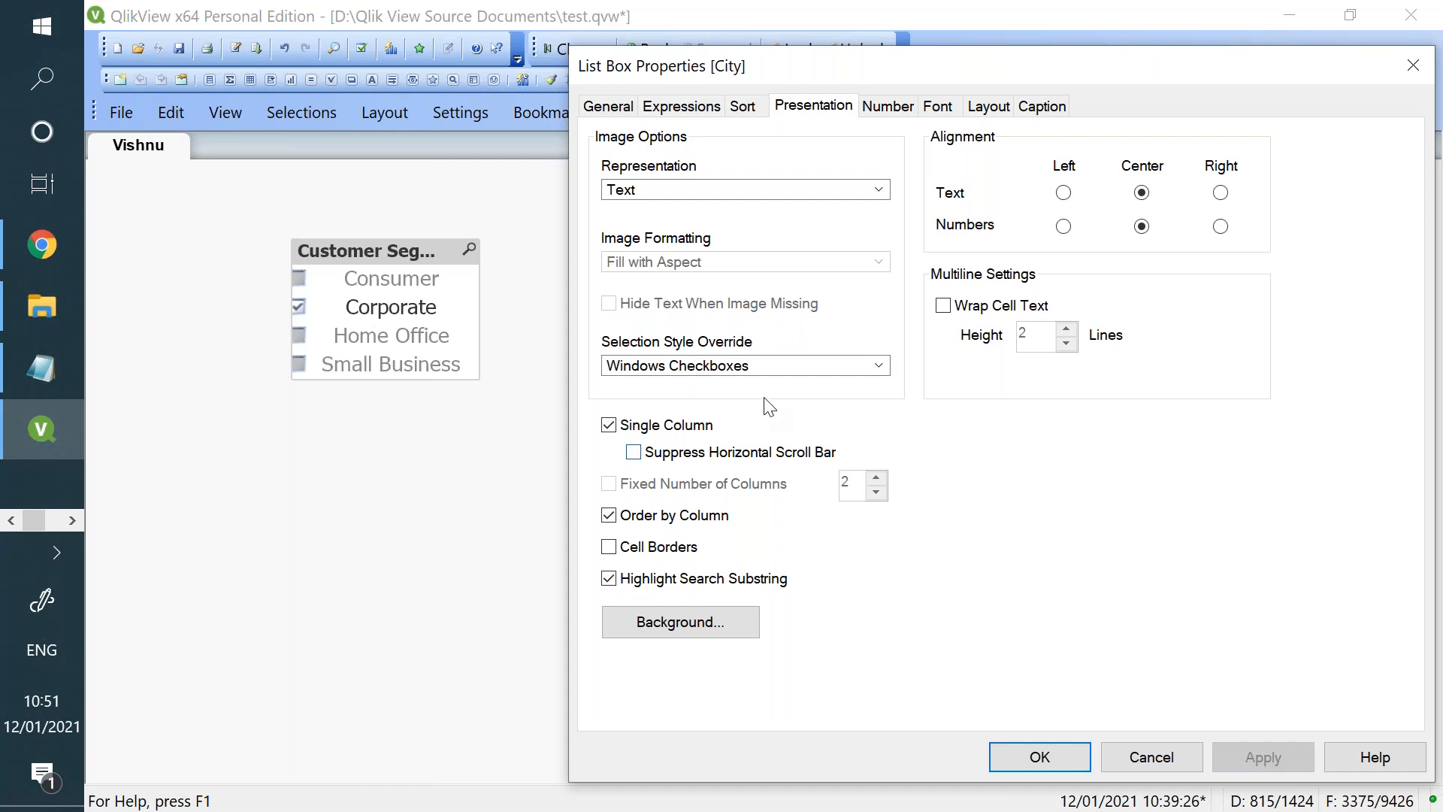
- Try LED as the Customer Segment list box's selection style override and apply it
{"action": "left_click", "coordinate": [774, 367]}
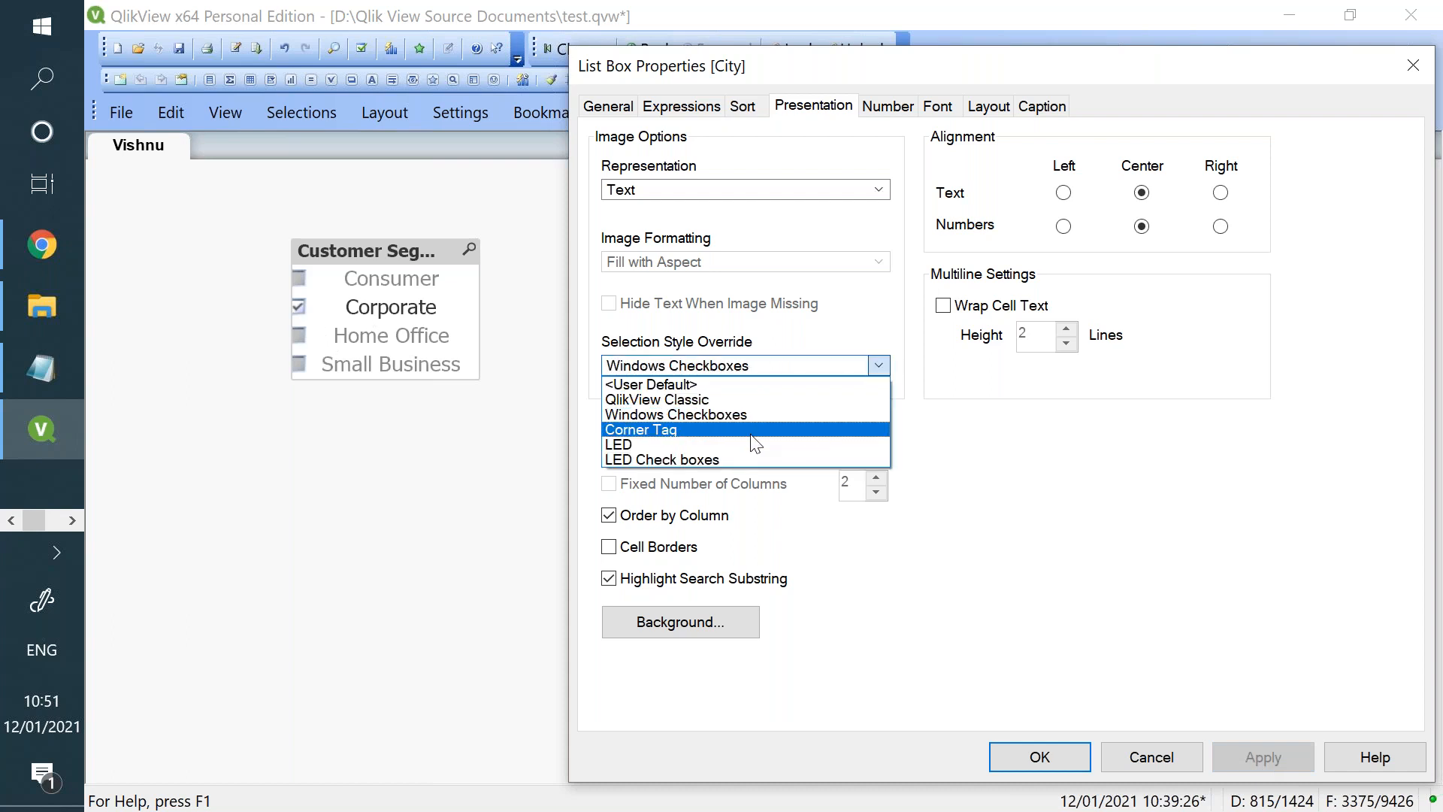
{"action": "left_click", "coordinate": [748, 443]}
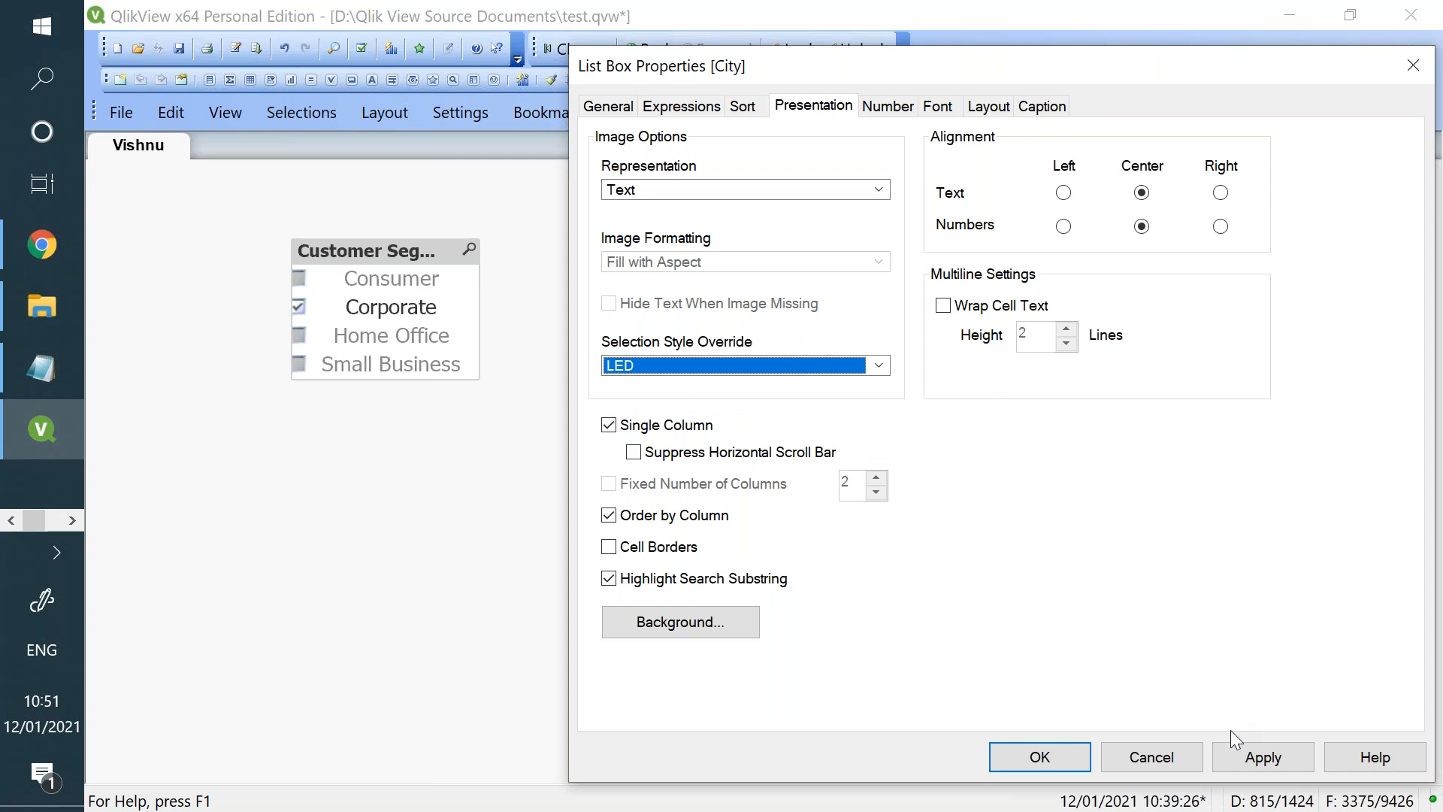
{"action": "left_click", "coordinate": [1232, 750]}
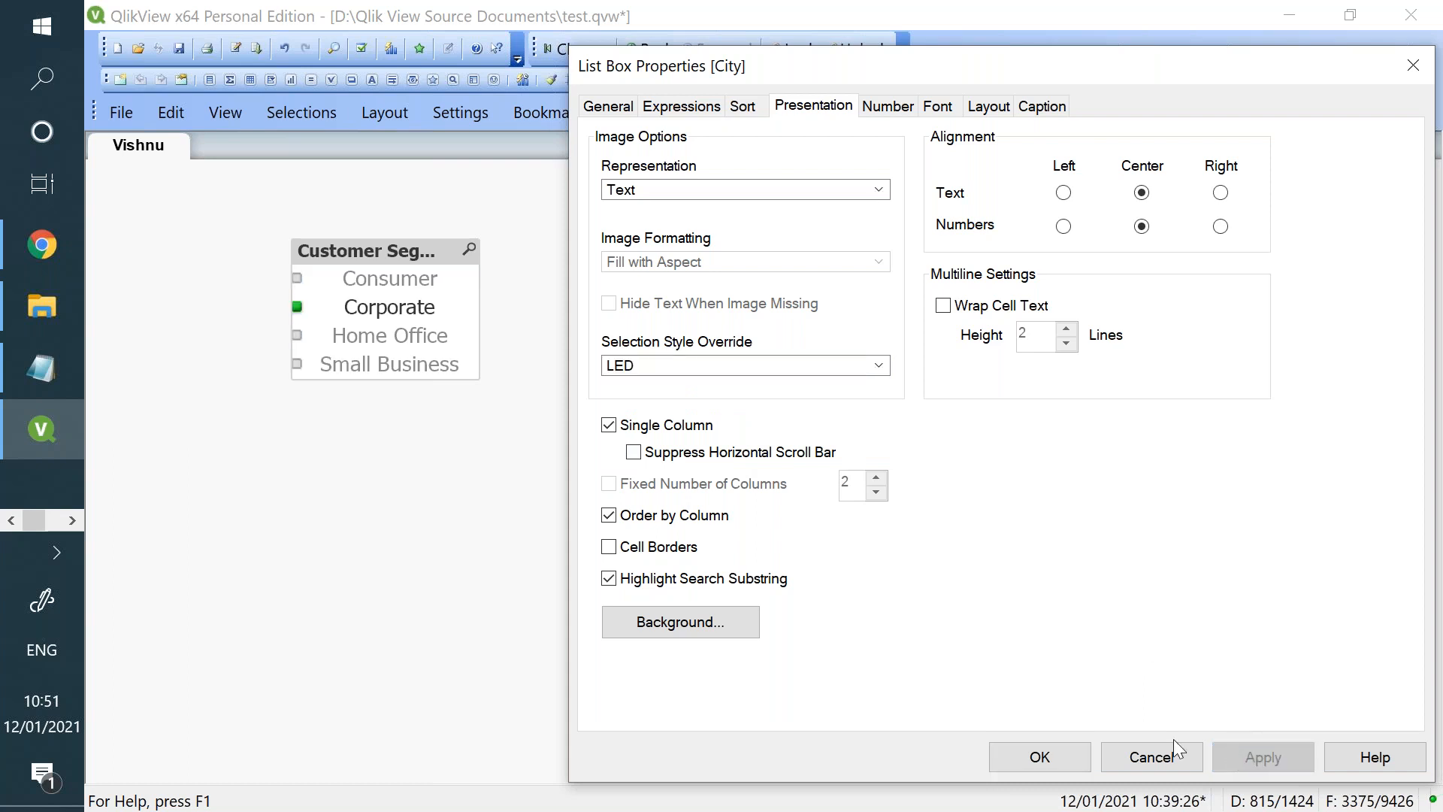
- Set the Customer Segment list box's selection style override to LED Check boxes, apply it and close the properties
{"action": "left_click", "coordinate": [623, 370]}
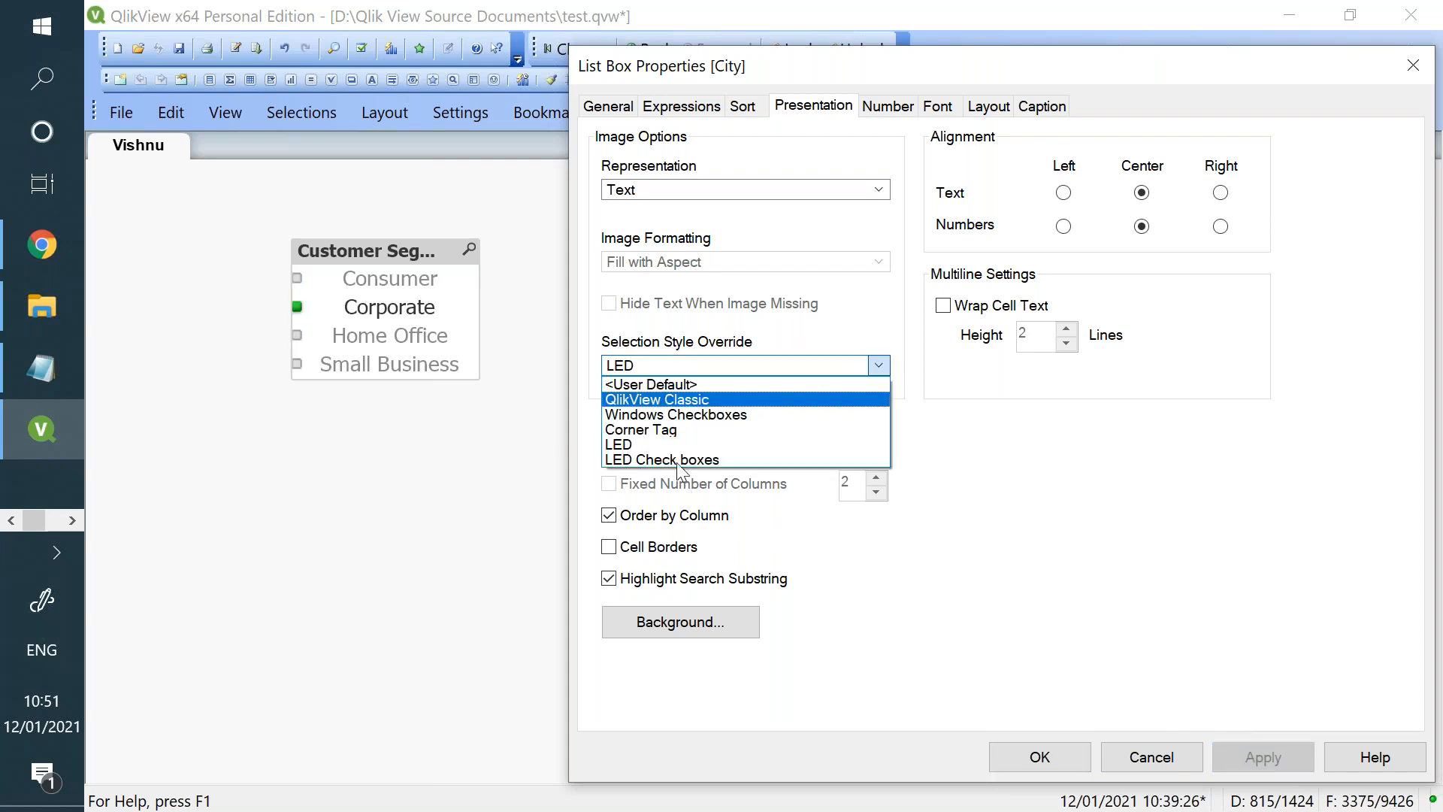
{"action": "left_click", "coordinate": [677, 462]}
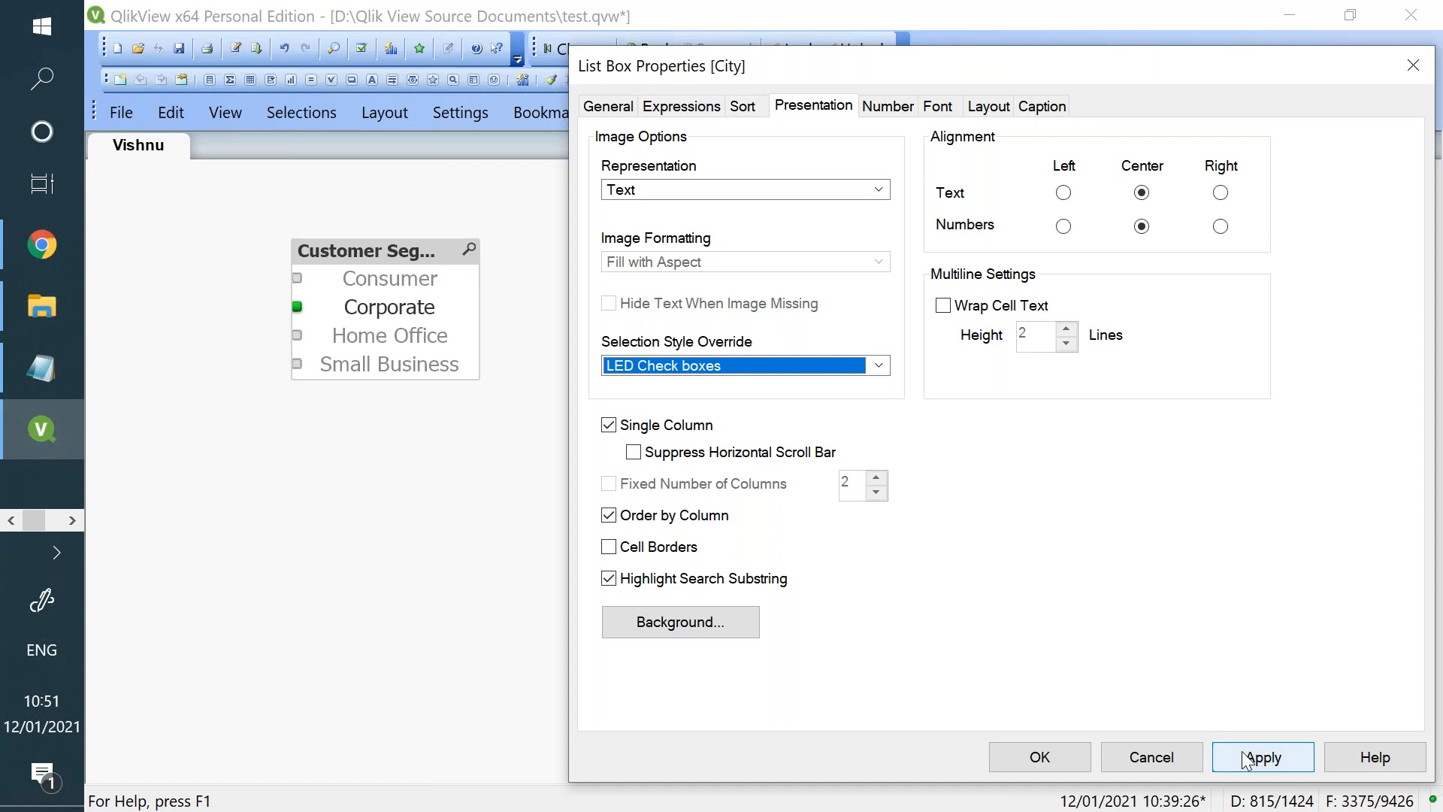
{"action": "left_click", "coordinate": [1241, 751]}
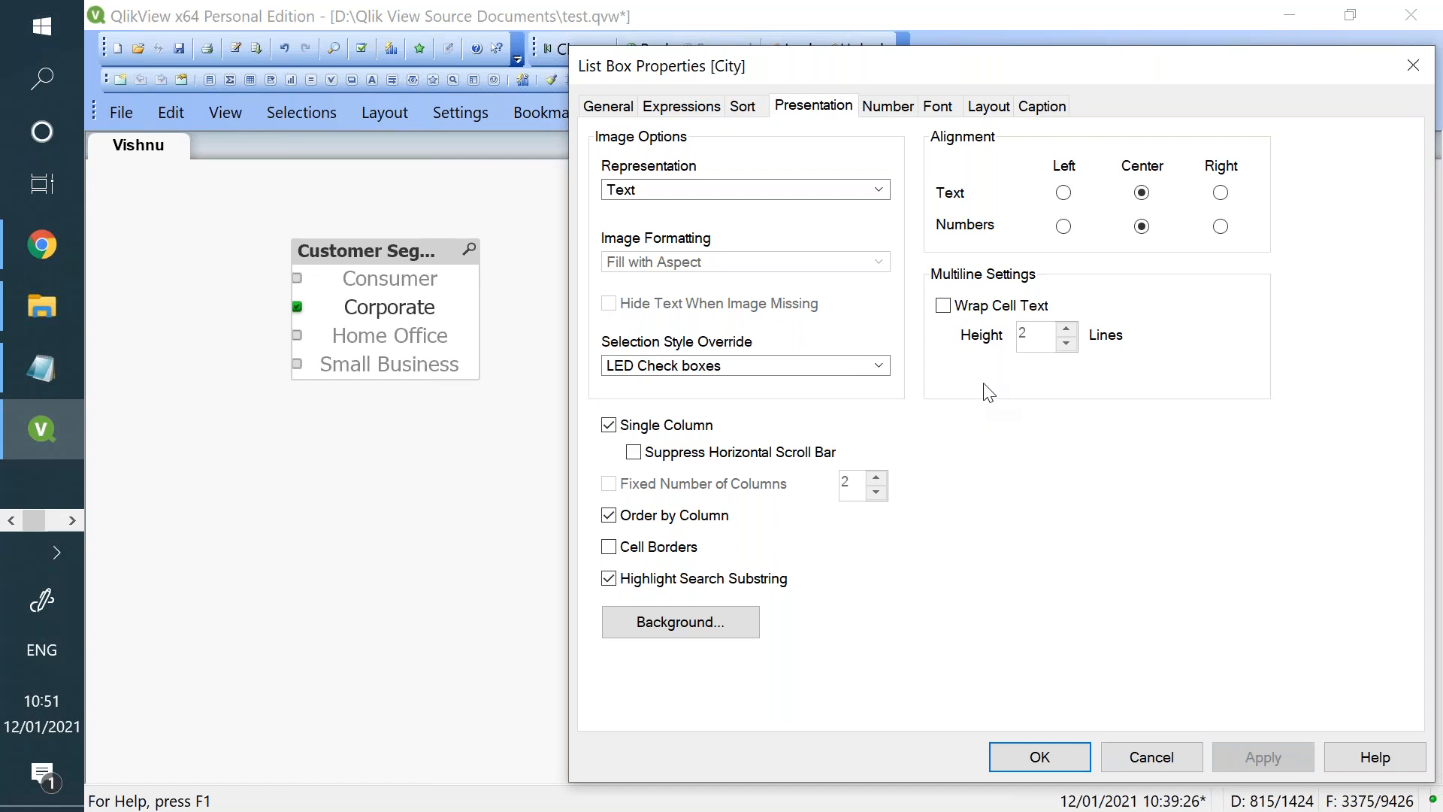
{"action": "left_click", "coordinate": [876, 116]}
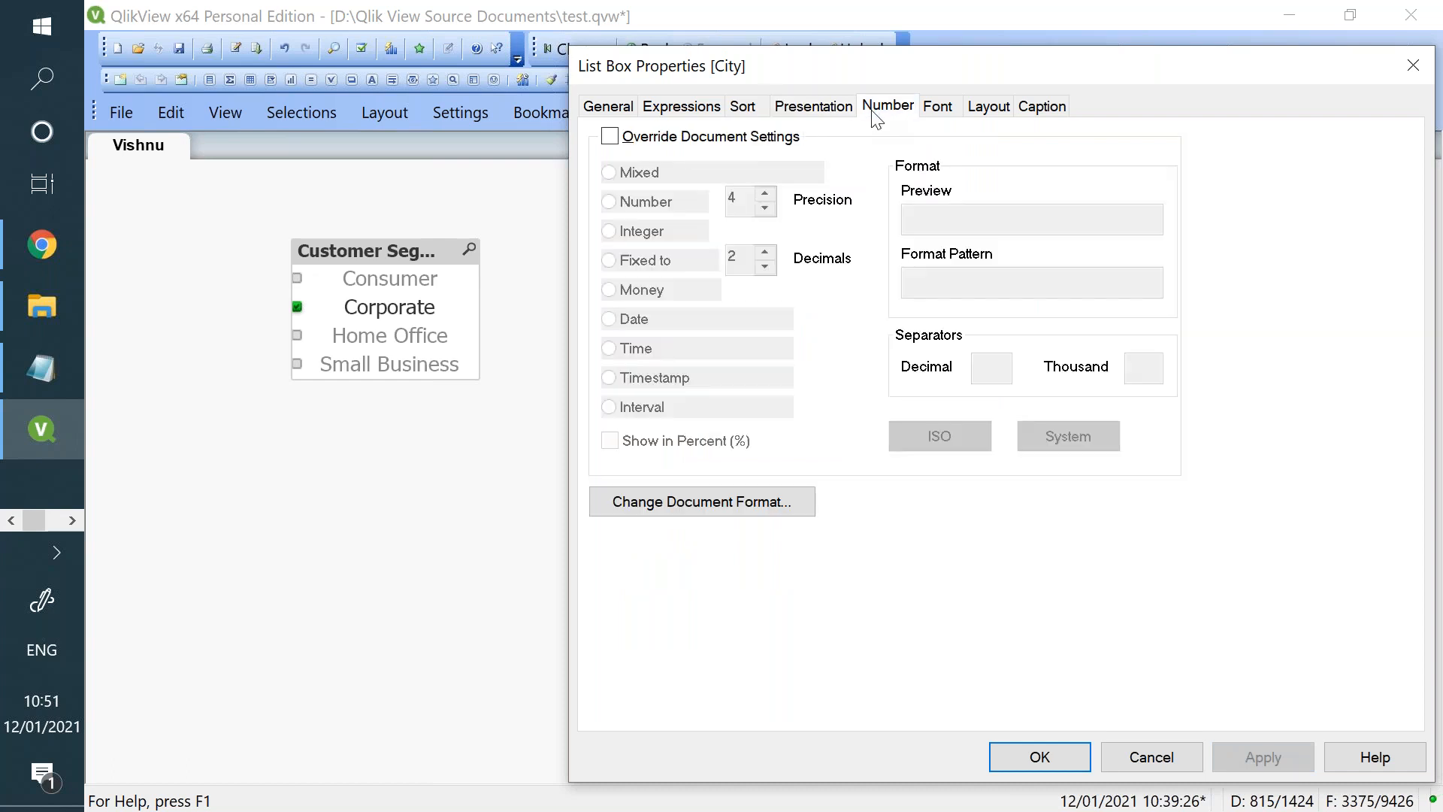
{"action": "left_click", "coordinate": [1169, 765]}
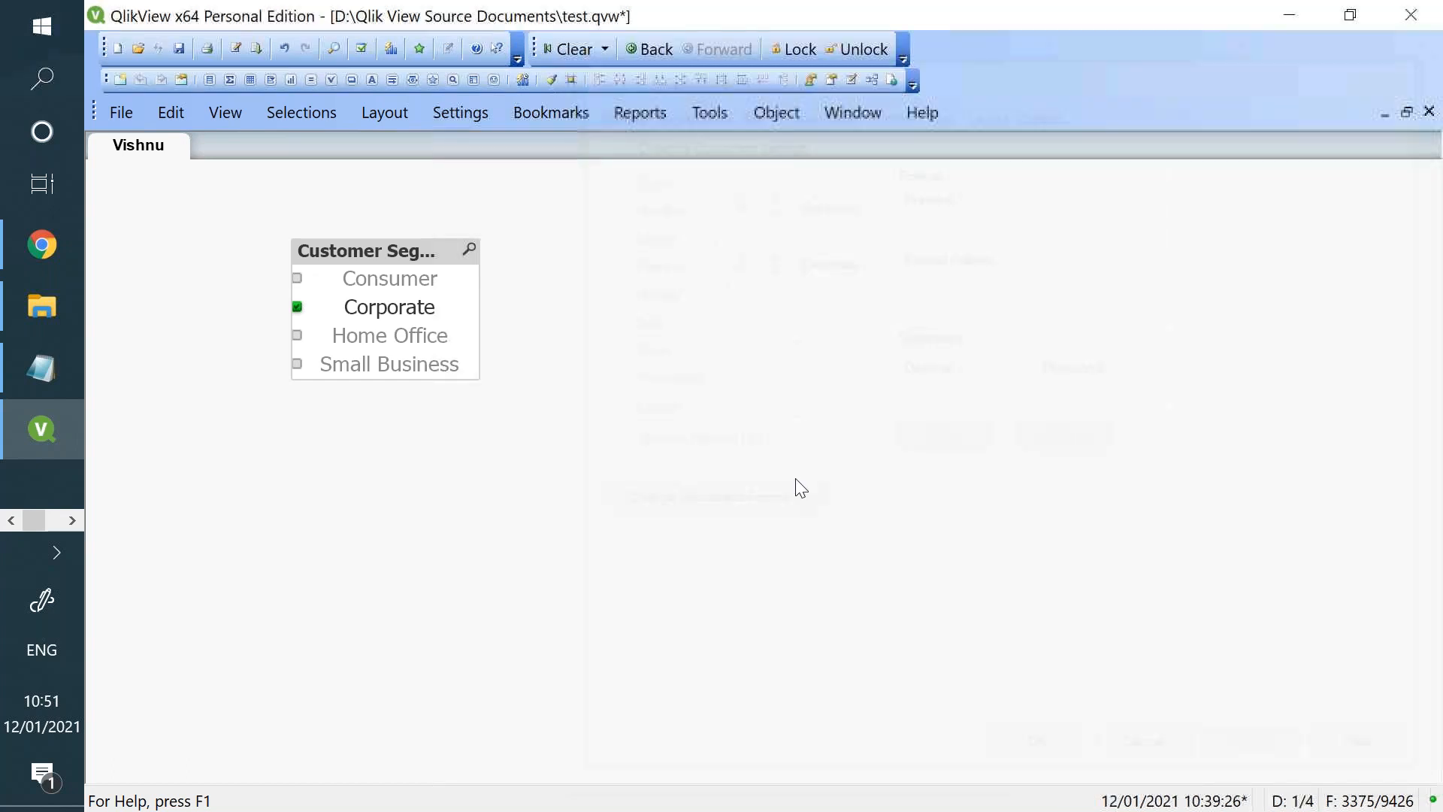
- Try Order ID as the field of the Customer Segment list box and apply it
{"action": "right_click", "coordinate": [402, 254]}
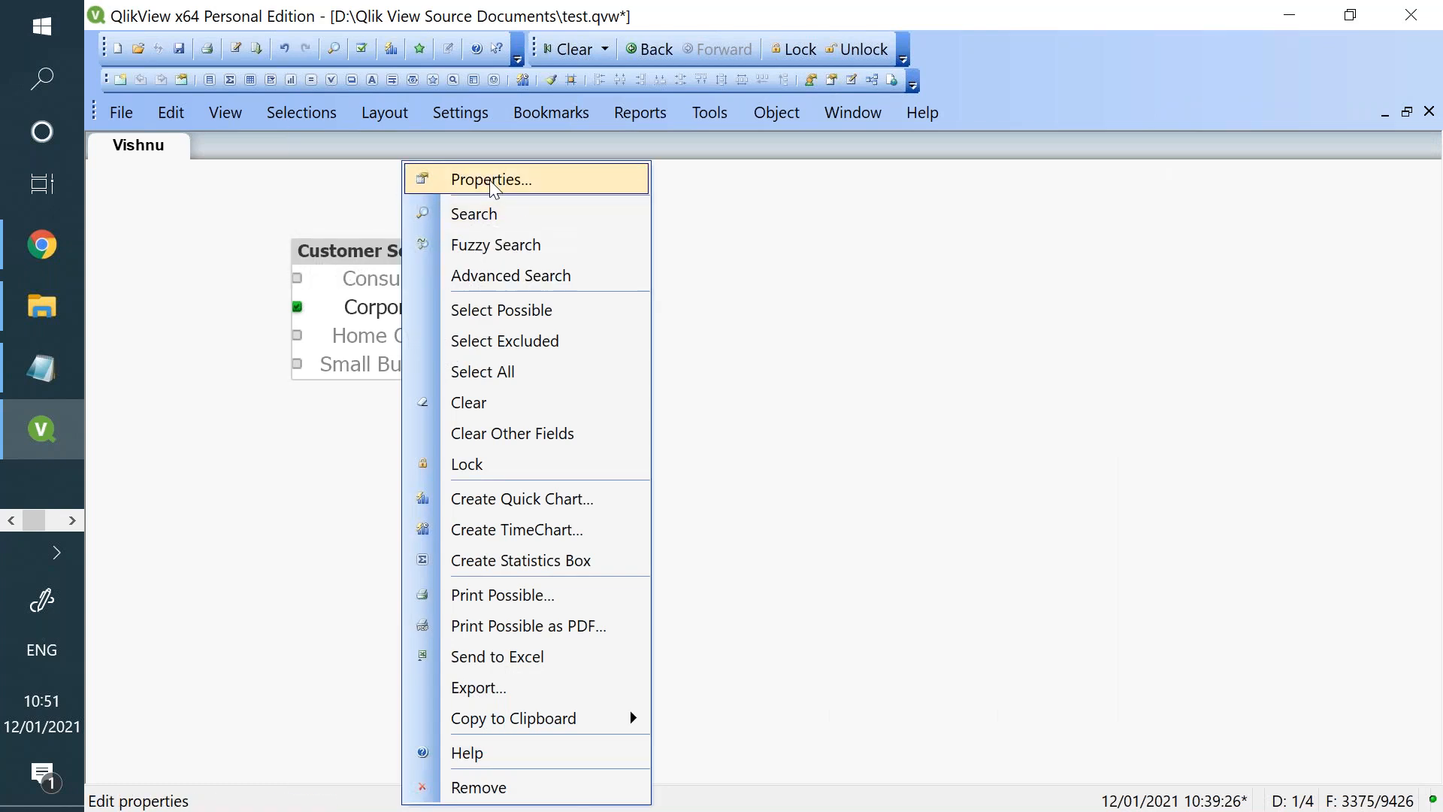
{"action": "left_click", "coordinate": [475, 178]}
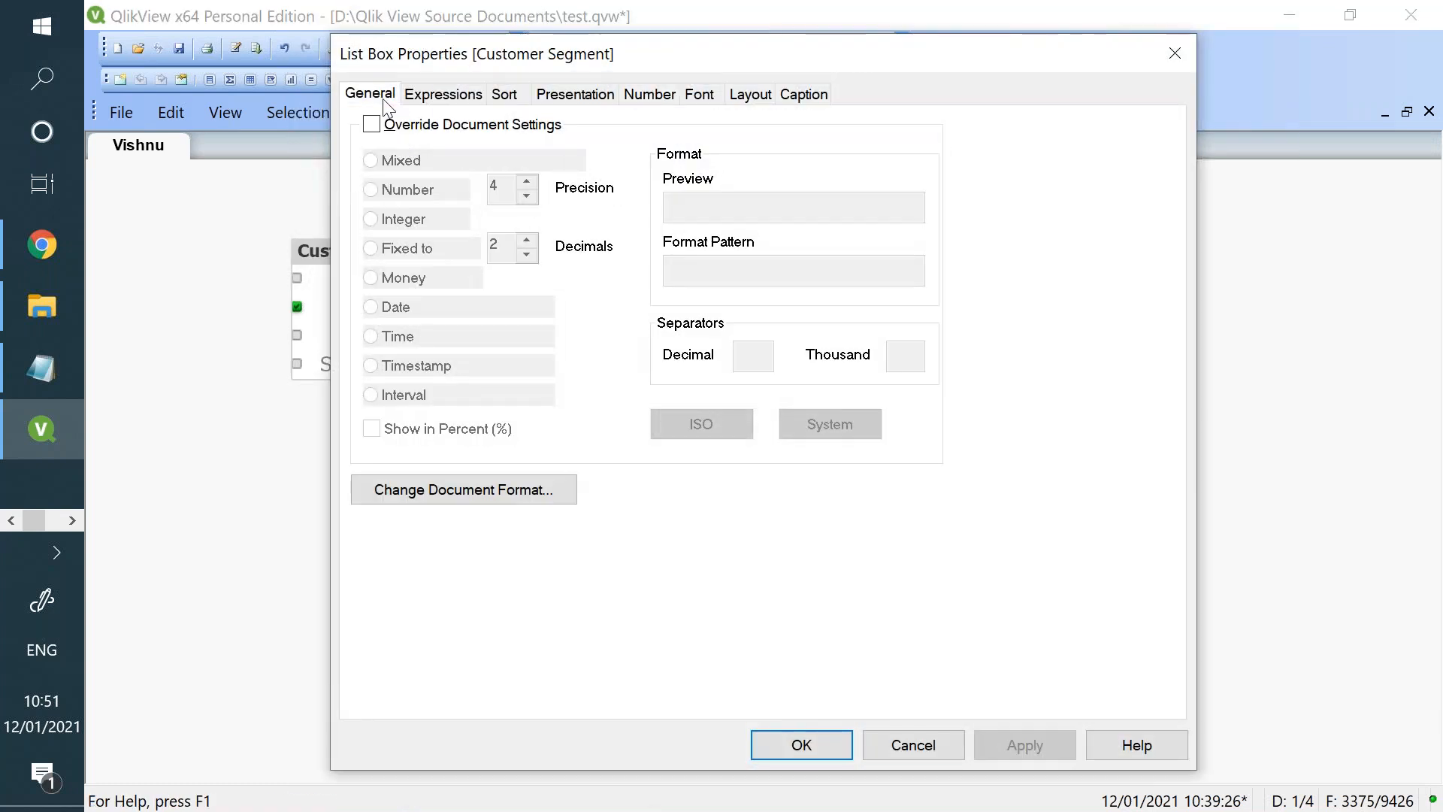
{"action": "left_click", "coordinate": [545, 219]}
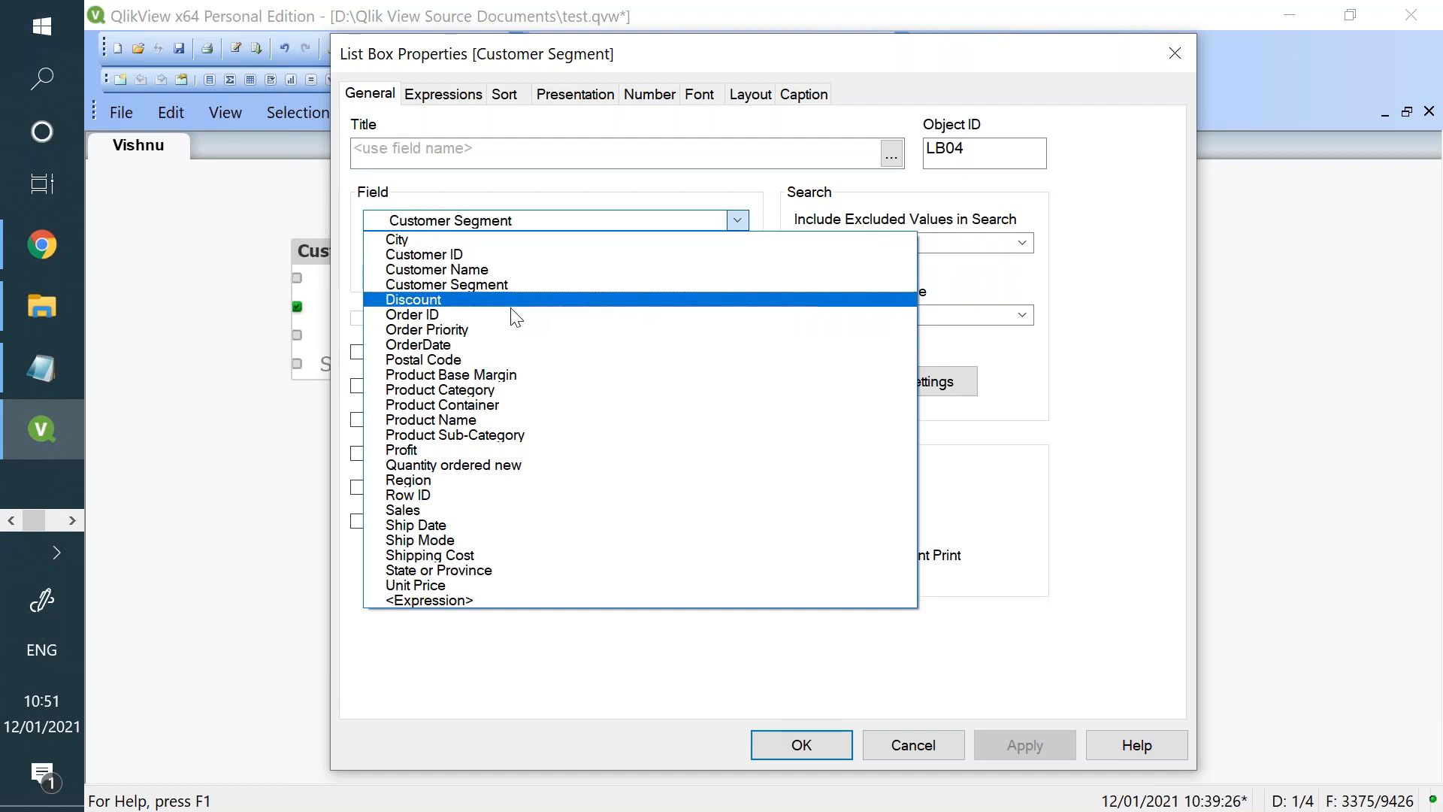
{"action": "left_click", "coordinate": [513, 313]}
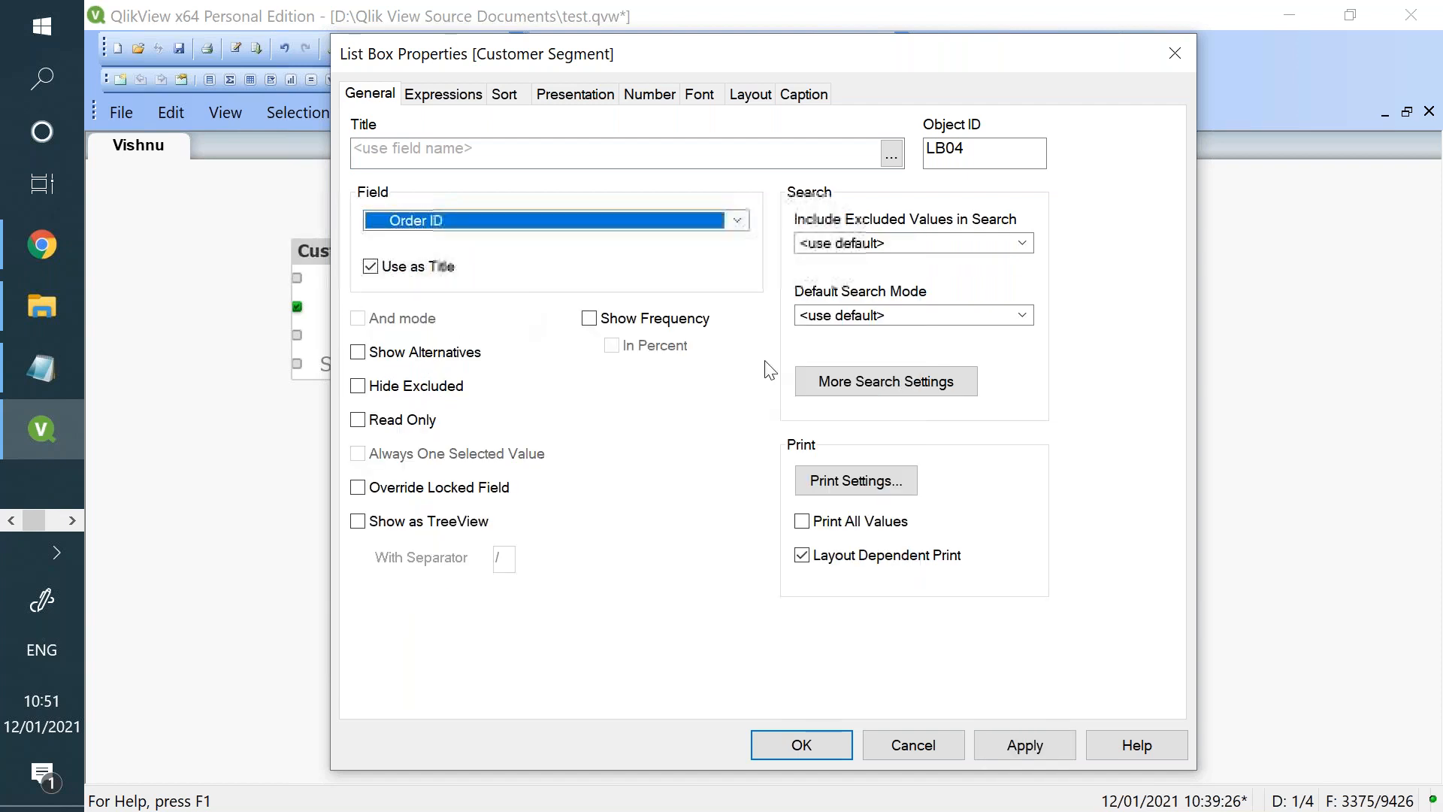
{"action": "left_click", "coordinate": [1045, 754]}
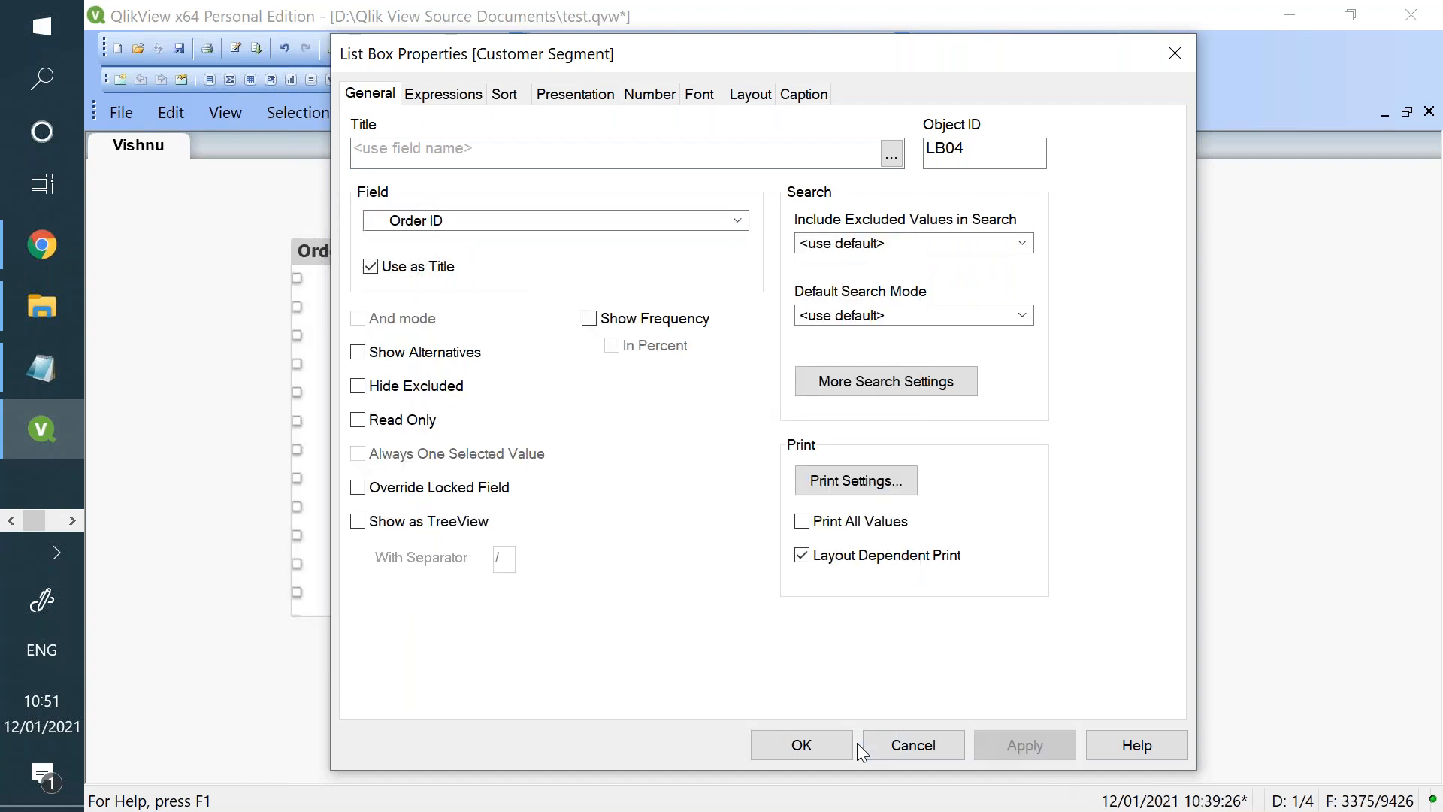
- Set the list box's field to Discount, apply it and close the properties
{"action": "left_click", "coordinate": [516, 224]}
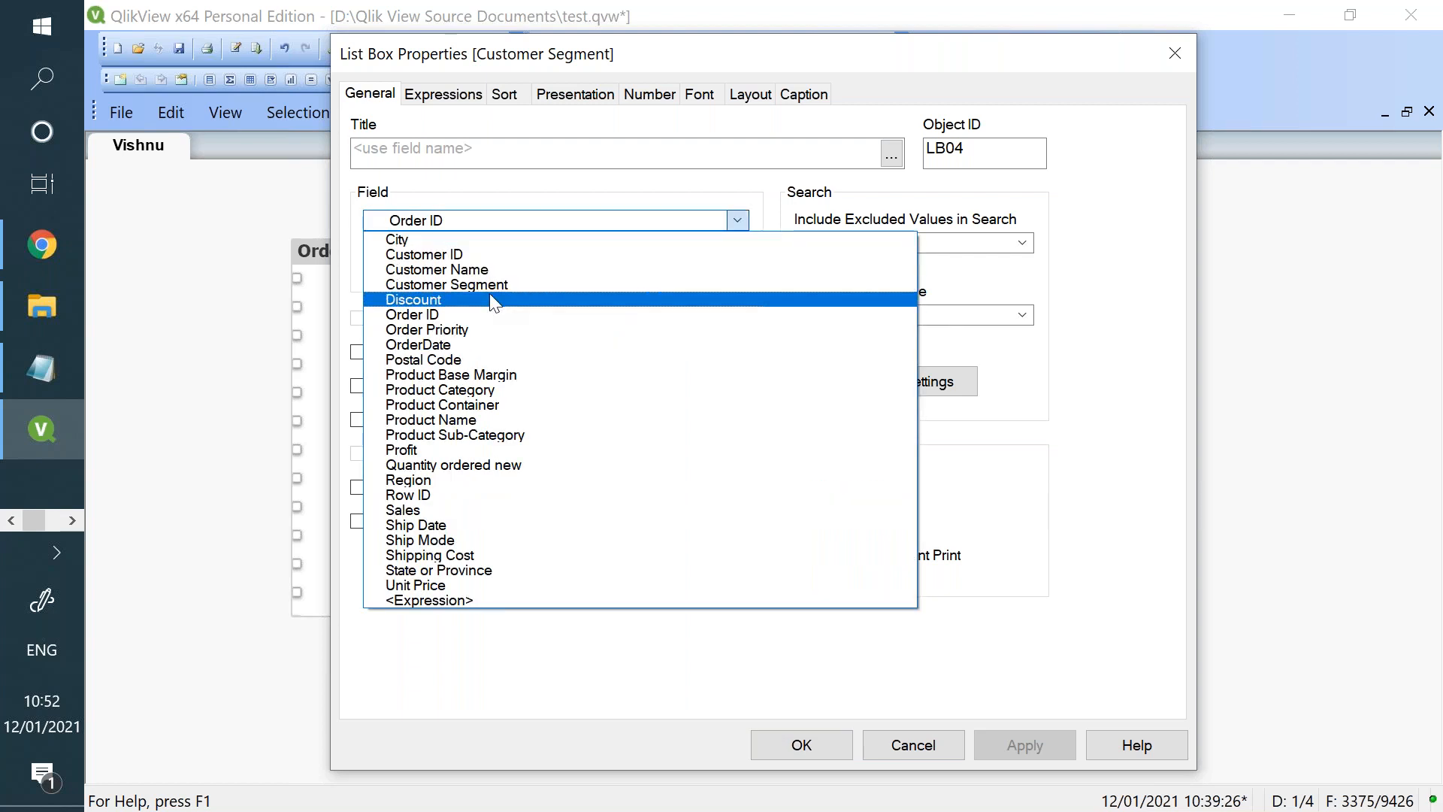
{"action": "left_click", "coordinate": [492, 300]}
{"action": "left_click", "coordinate": [1016, 750]}
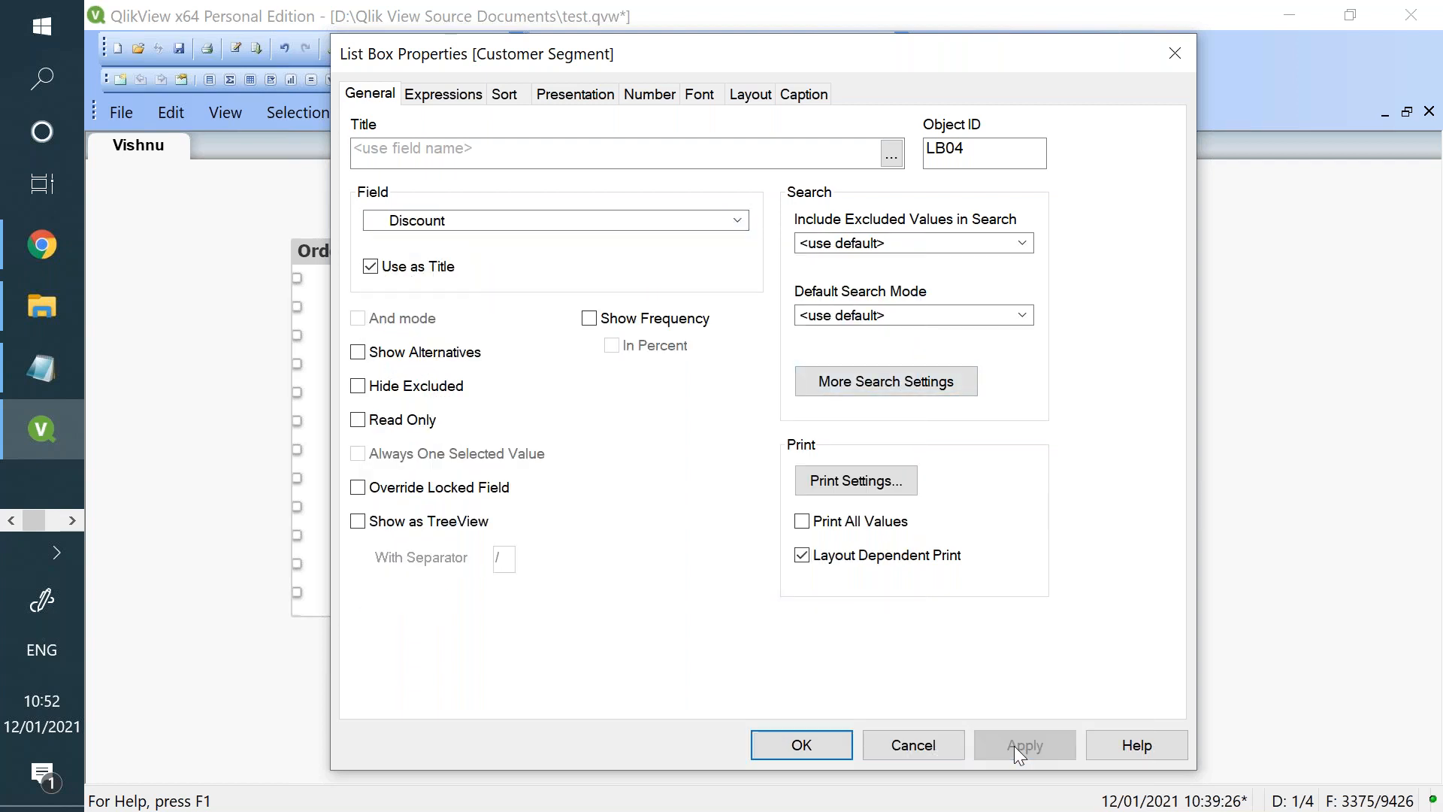
{"action": "left_click", "coordinate": [828, 743]}
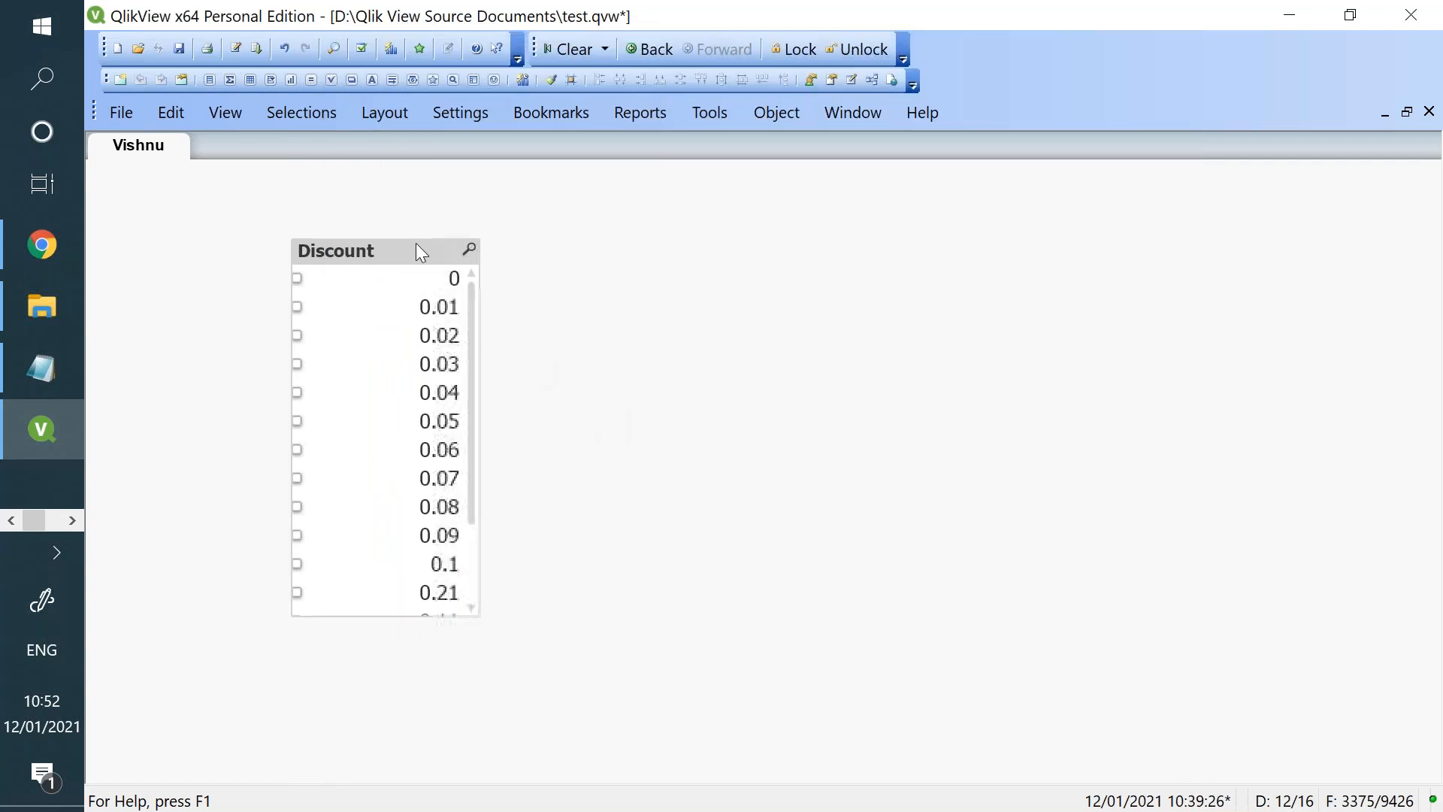
- Override the document number settings for the Discount list box with Fixed to 2 decimals and check its values
{"action": "right_click", "coordinate": [391, 256]}
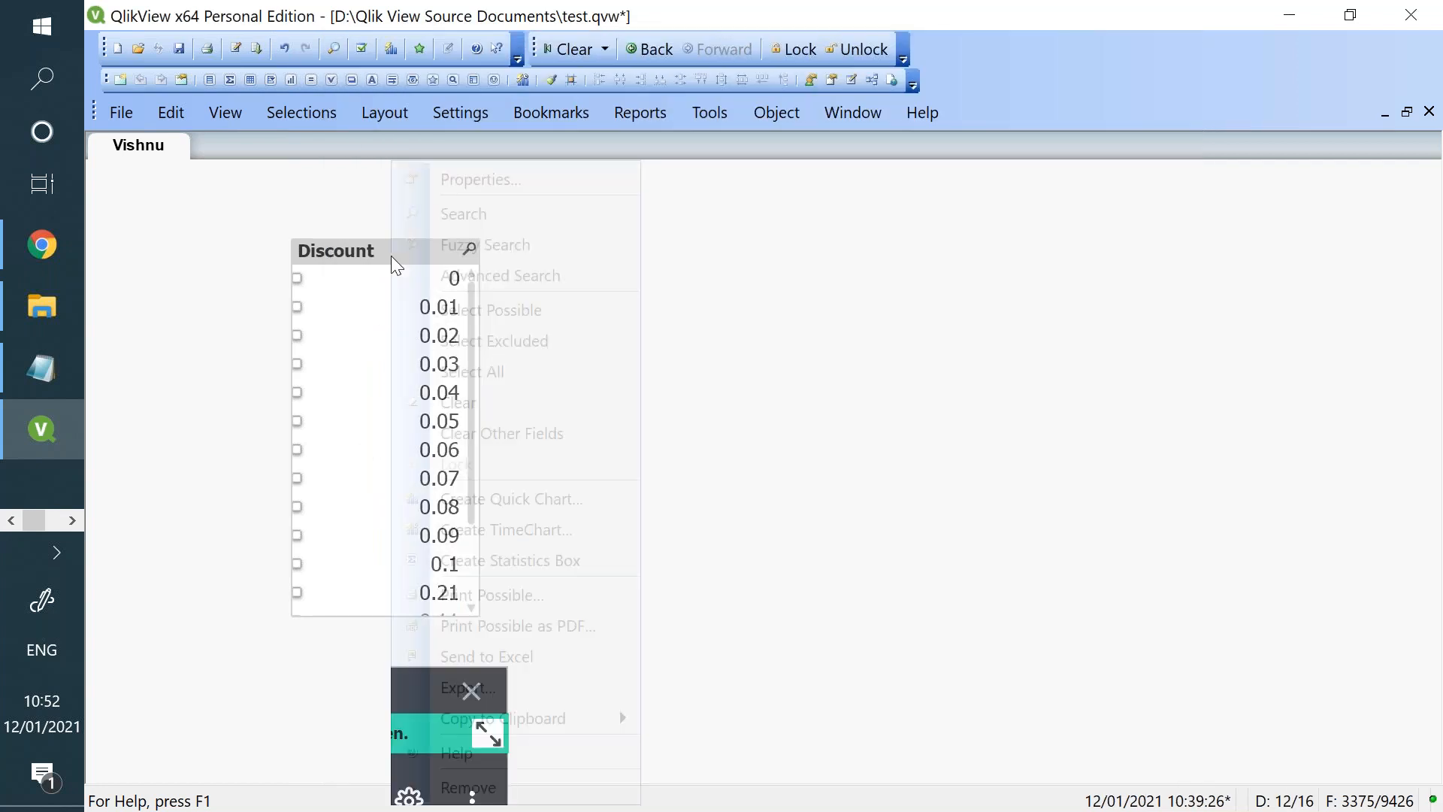
{"action": "left_click", "coordinate": [489, 188]}
{"action": "left_click_drag", "start_coordinate": [1012, 57], "coordinate": [1133, 116]}
{"action": "left_click", "coordinate": [787, 158]}
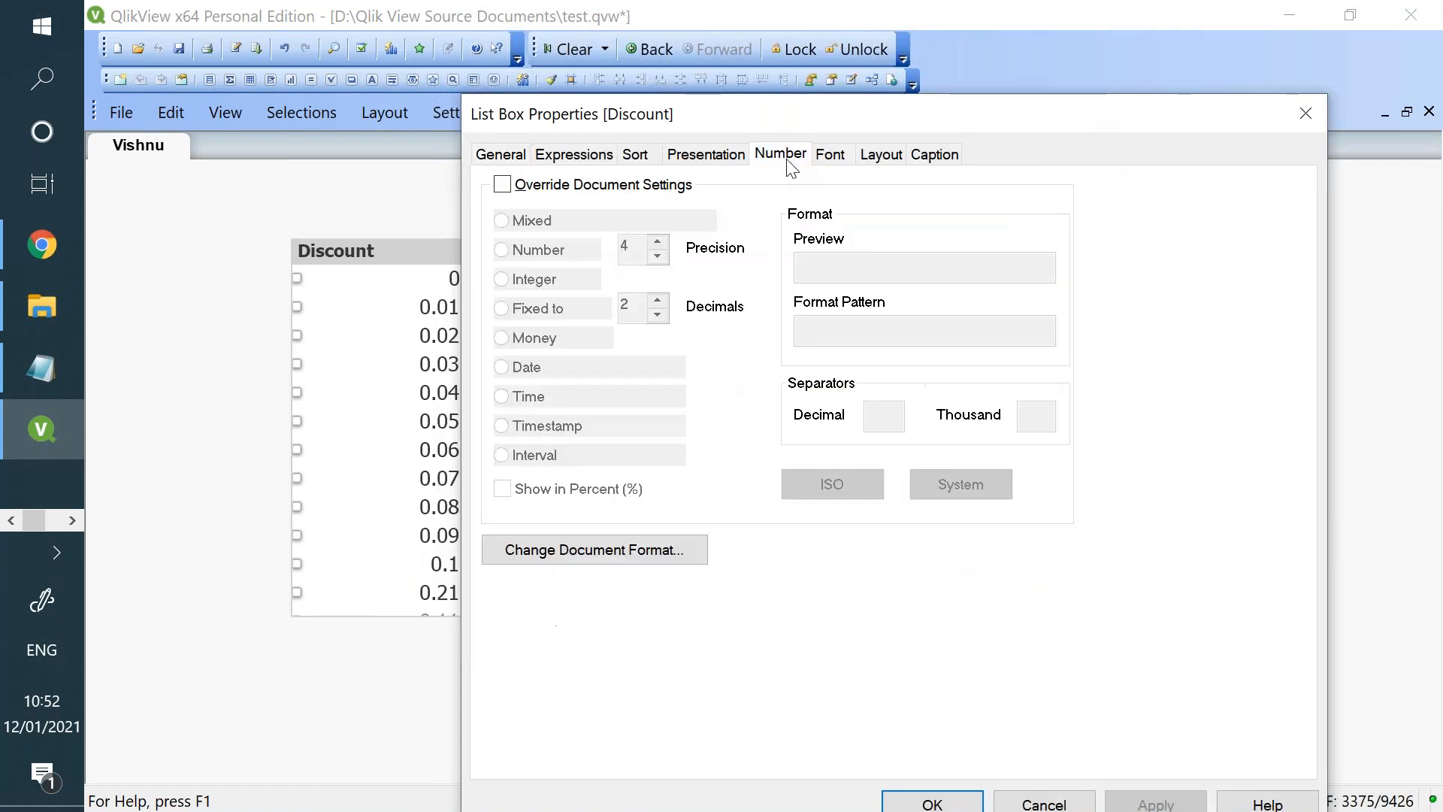
{"action": "left_click", "coordinate": [520, 193]}
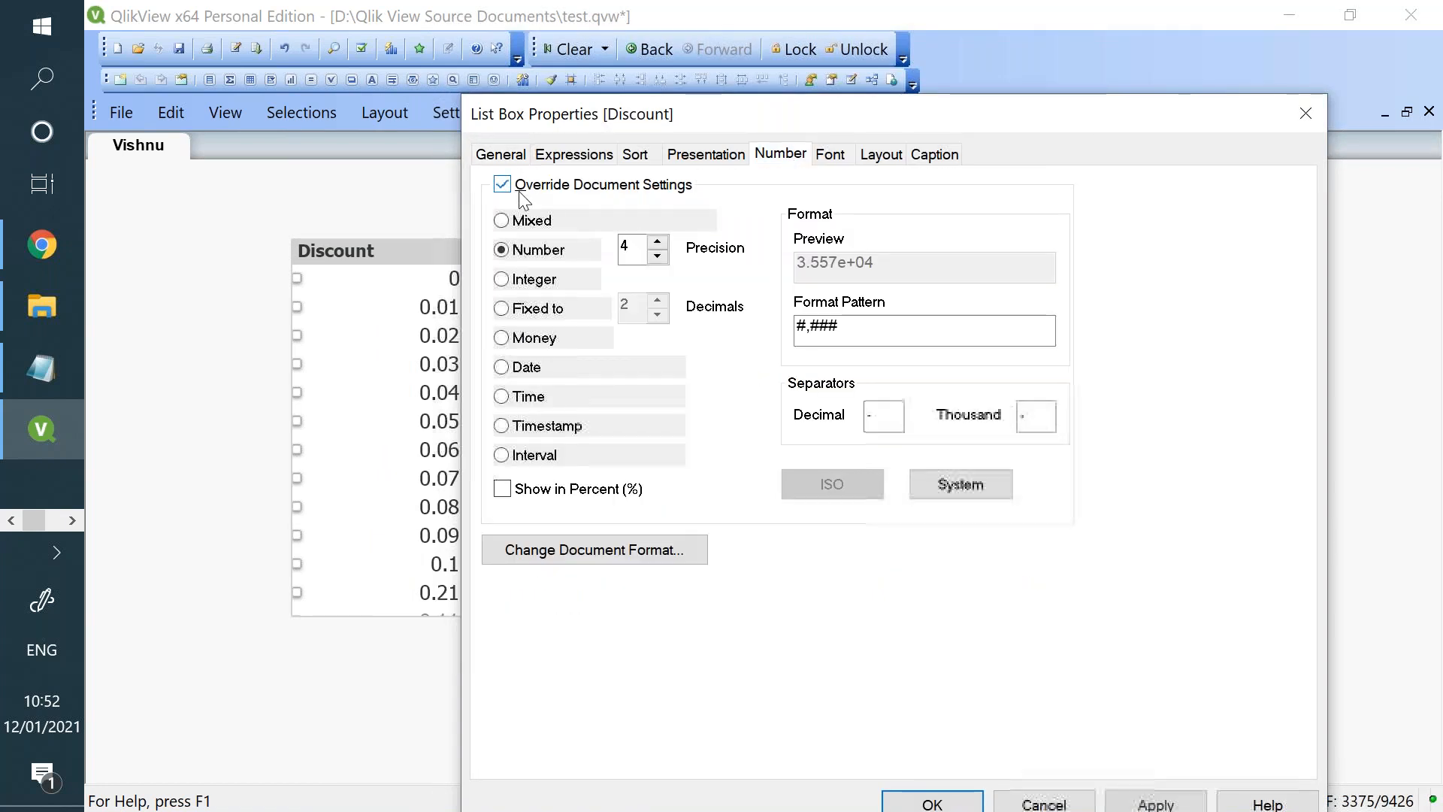
{"action": "left_click", "coordinate": [504, 310]}
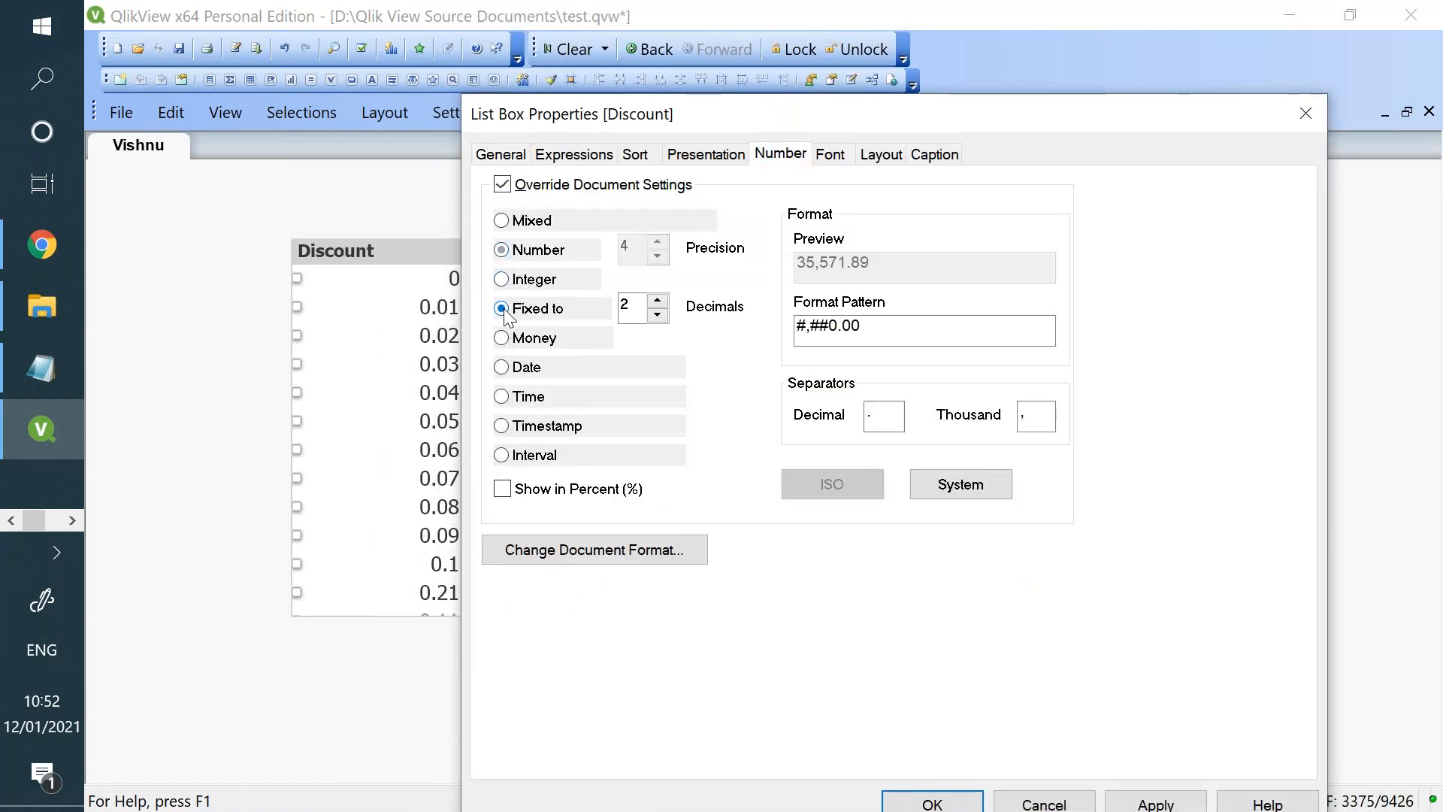
{"action": "left_click", "coordinate": [1146, 801]}
{"action": "left_click", "coordinate": [932, 803]}
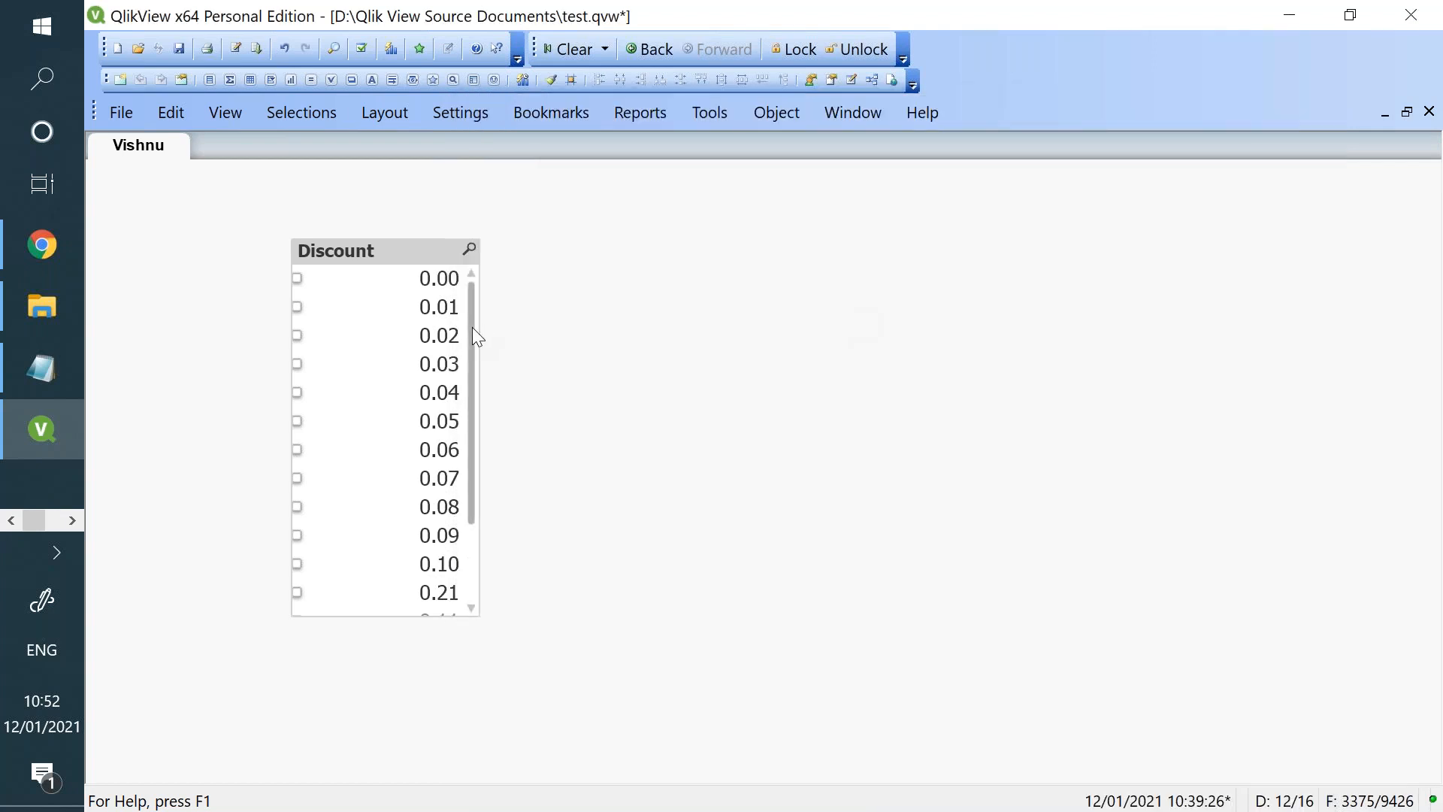
{"action": "left_click_drag", "start_coordinate": [472, 328], "coordinate": [497, 529]}
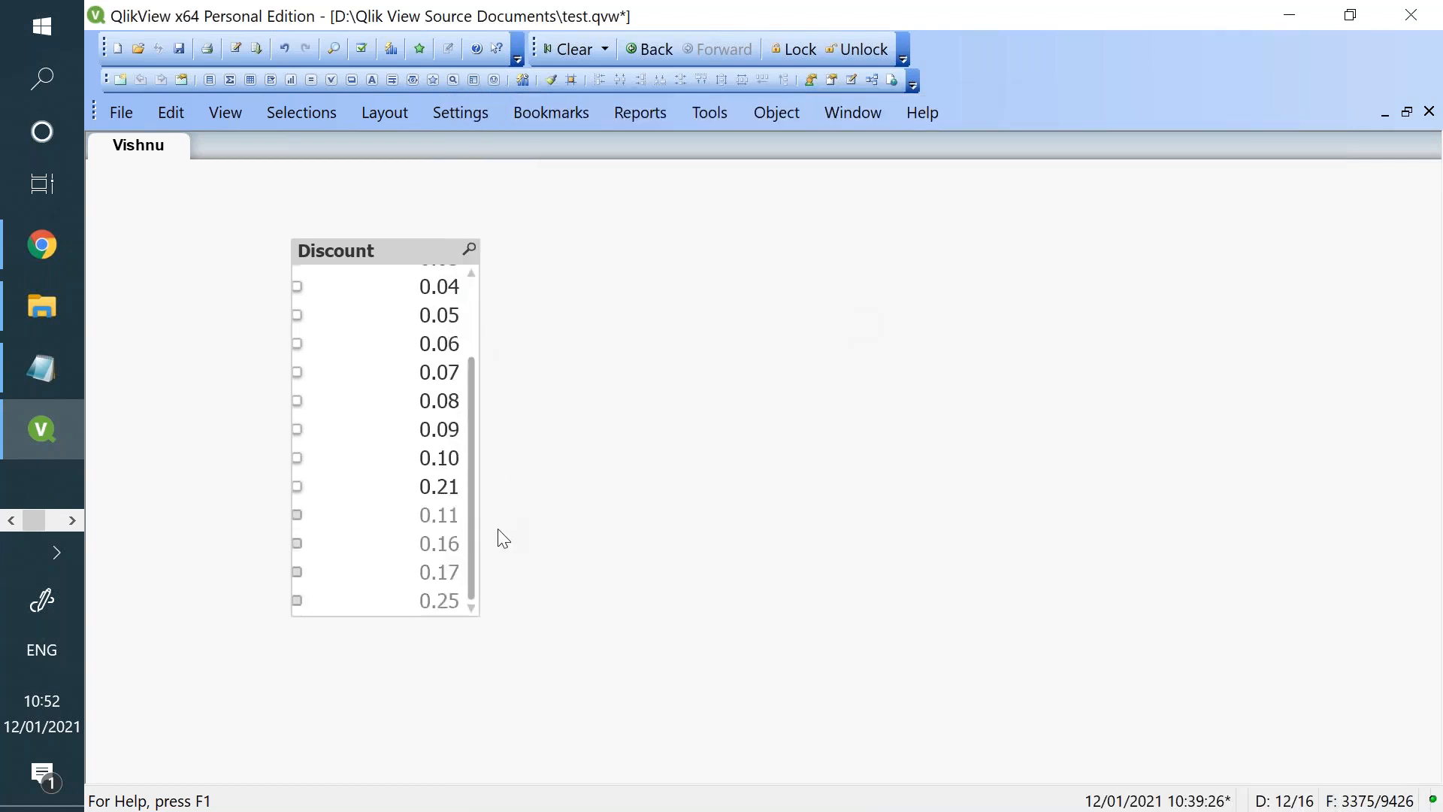
- Preview the Money format, set the Discount list box's number format to Number with precision 4, and check its values
{"action": "right_click", "coordinate": [414, 261]}
{"action": "left_click", "coordinate": [541, 180]}
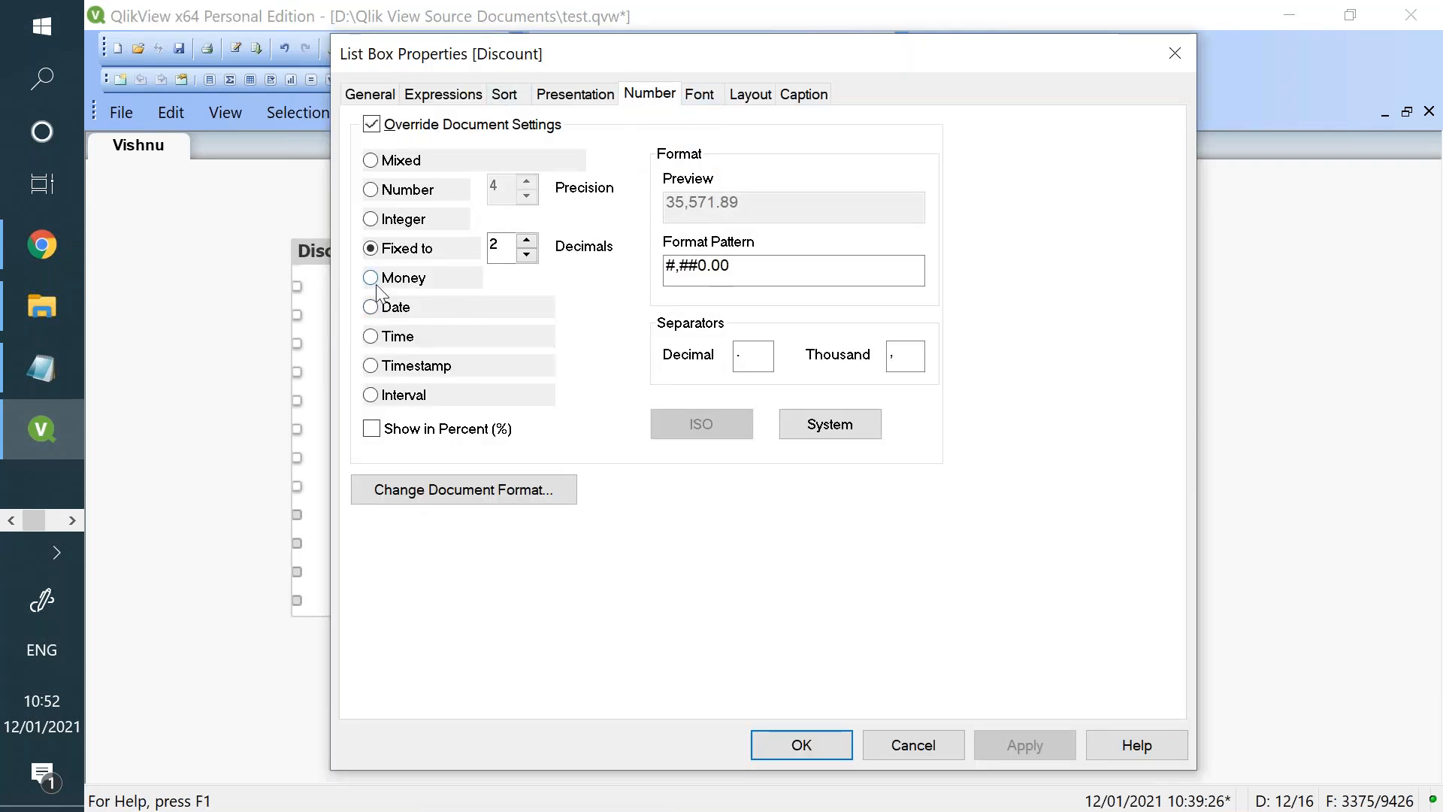
{"action": "left_click", "coordinate": [372, 279]}
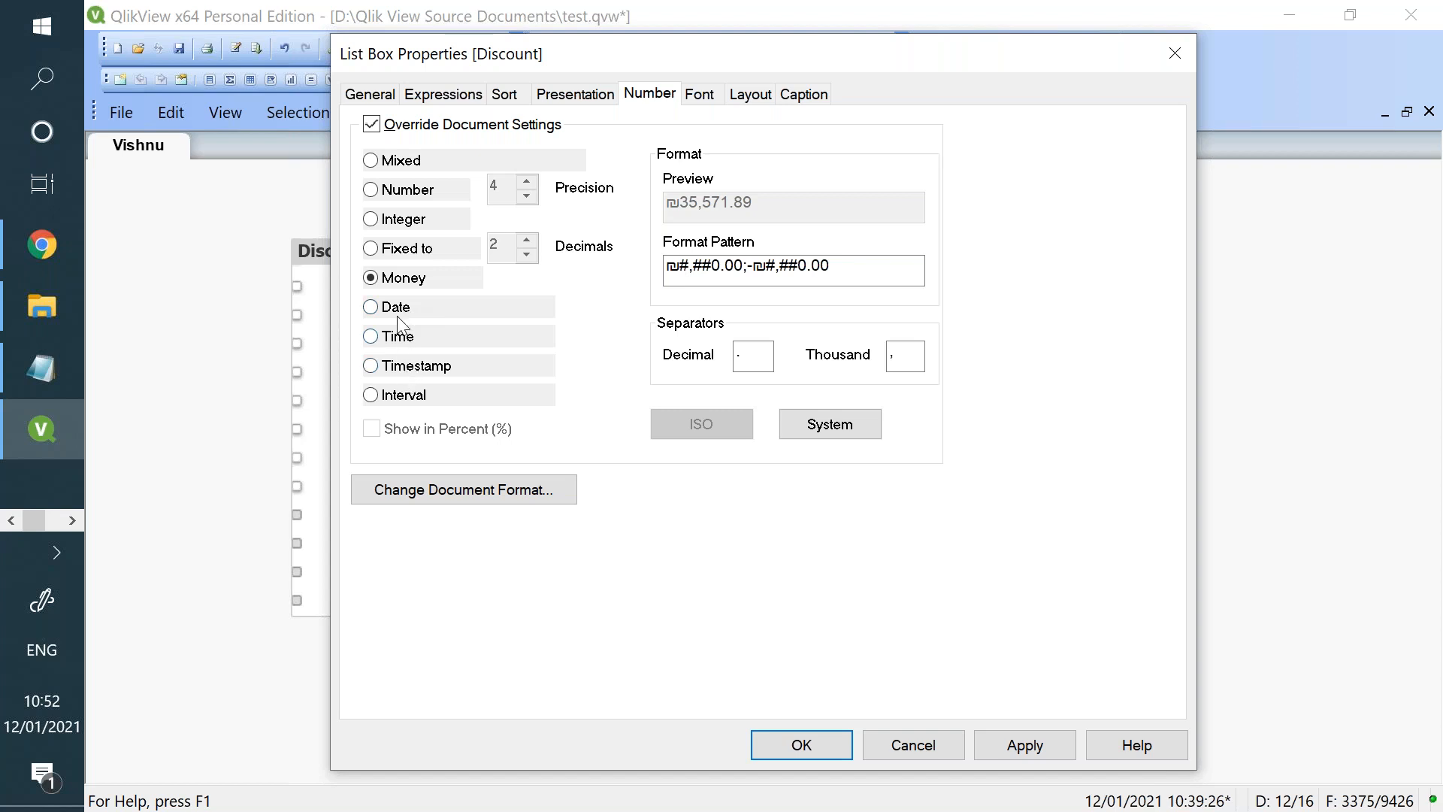
{"action": "left_click", "coordinate": [379, 194]}
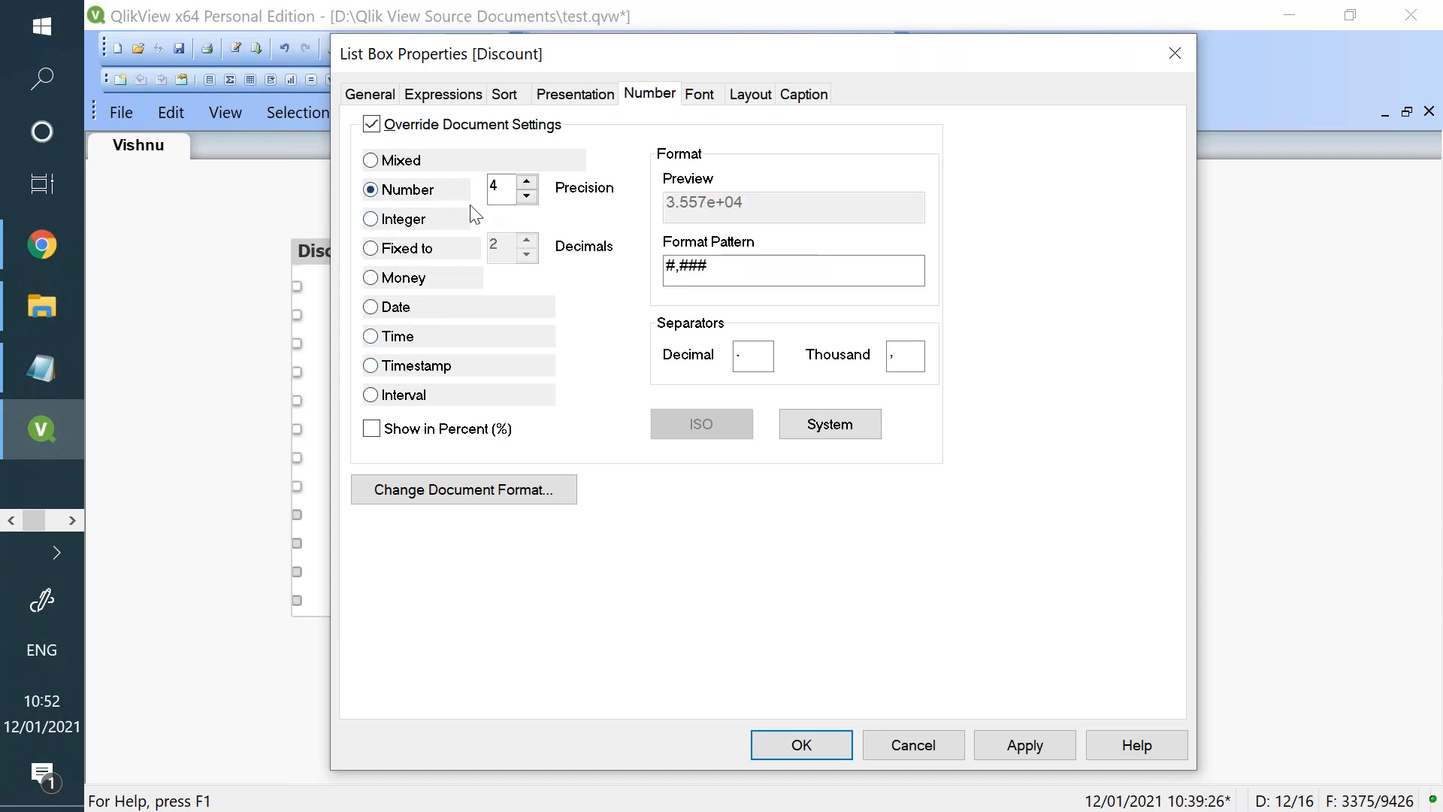
{"action": "left_click", "coordinate": [1023, 746]}
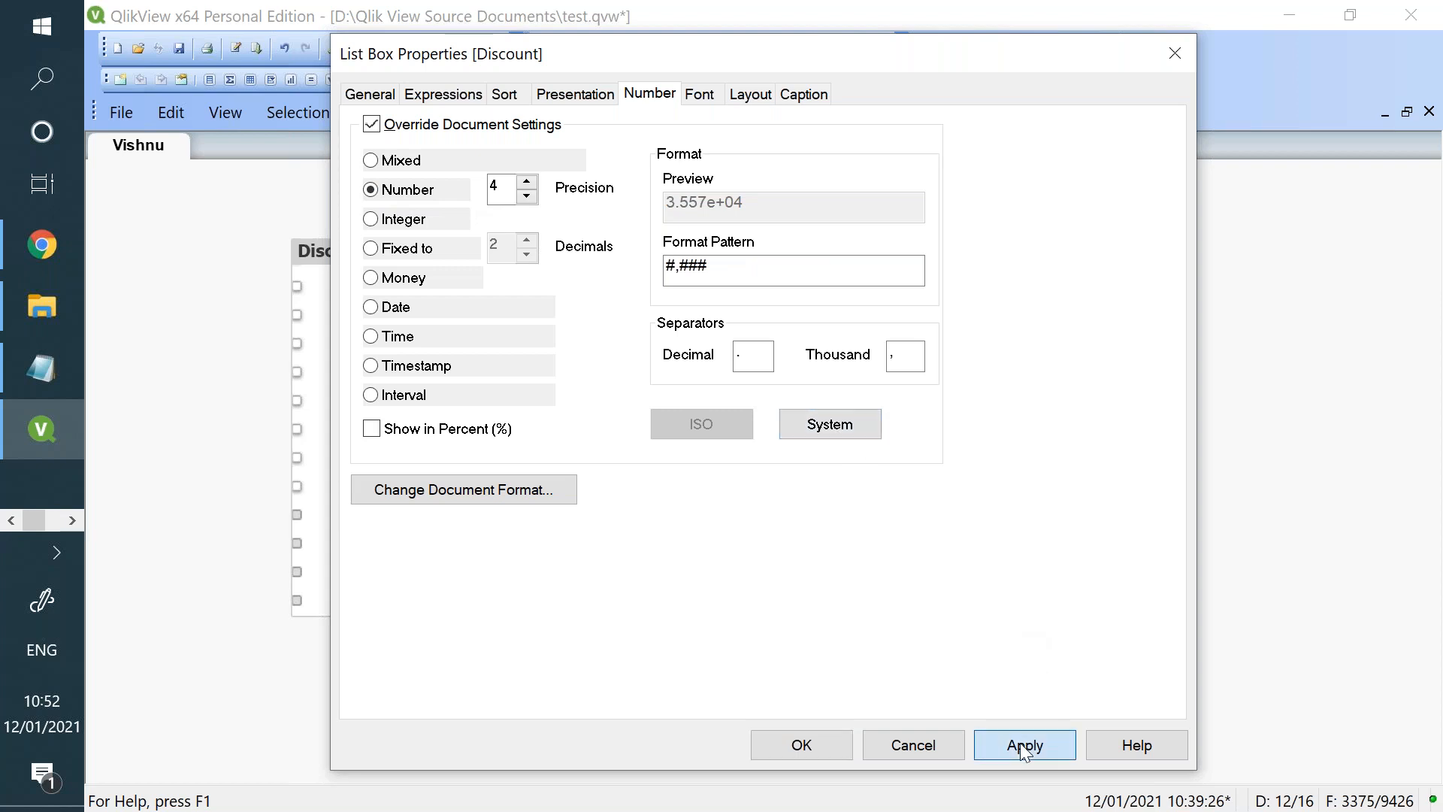
{"action": "left_click", "coordinate": [845, 744]}
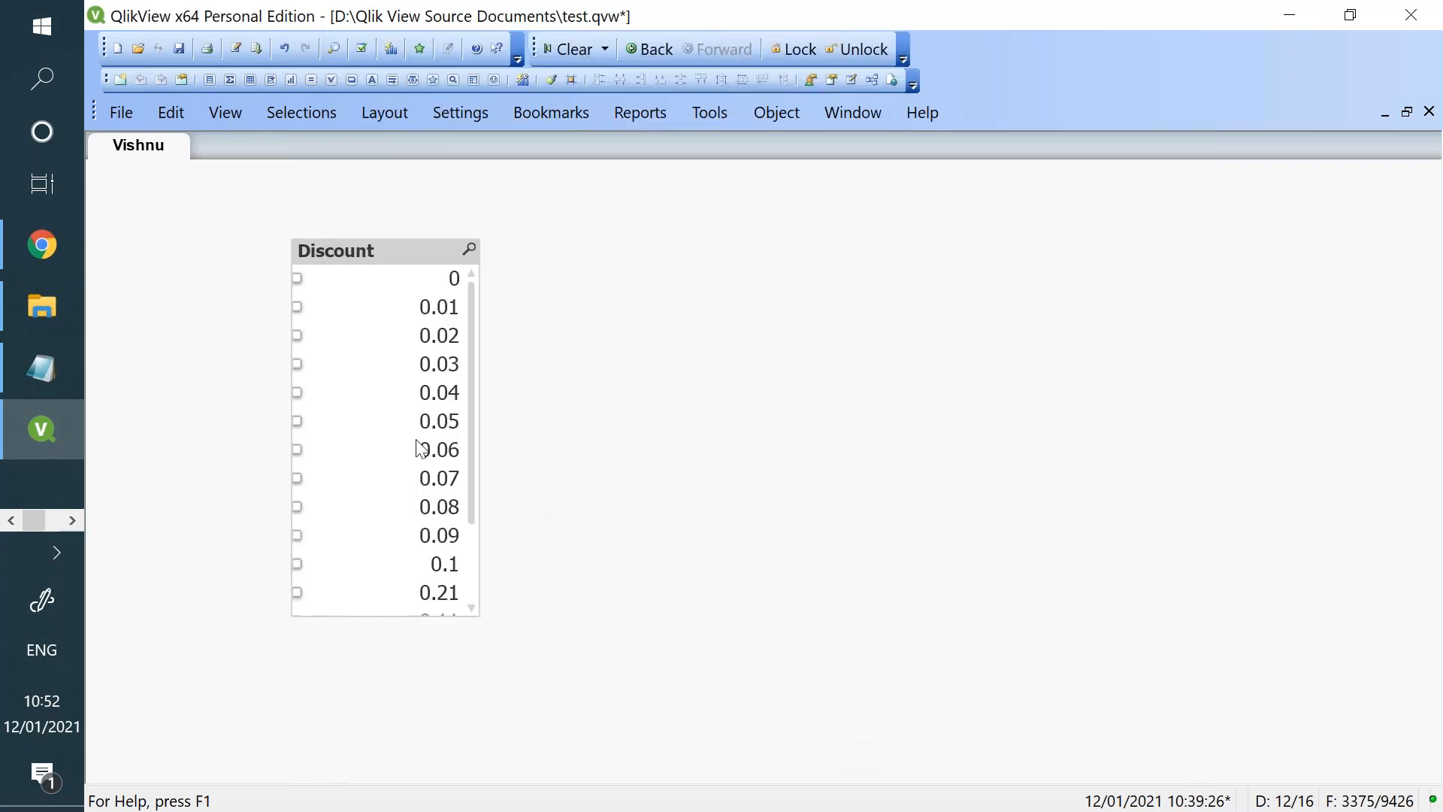
{"action": "scroll", "coordinate": [473, 489], "scroll_direction": "down", "scroll_amount": 1}
{"action": "scroll", "coordinate": [484, 519], "scroll_direction": "down", "scroll_amount": 1}
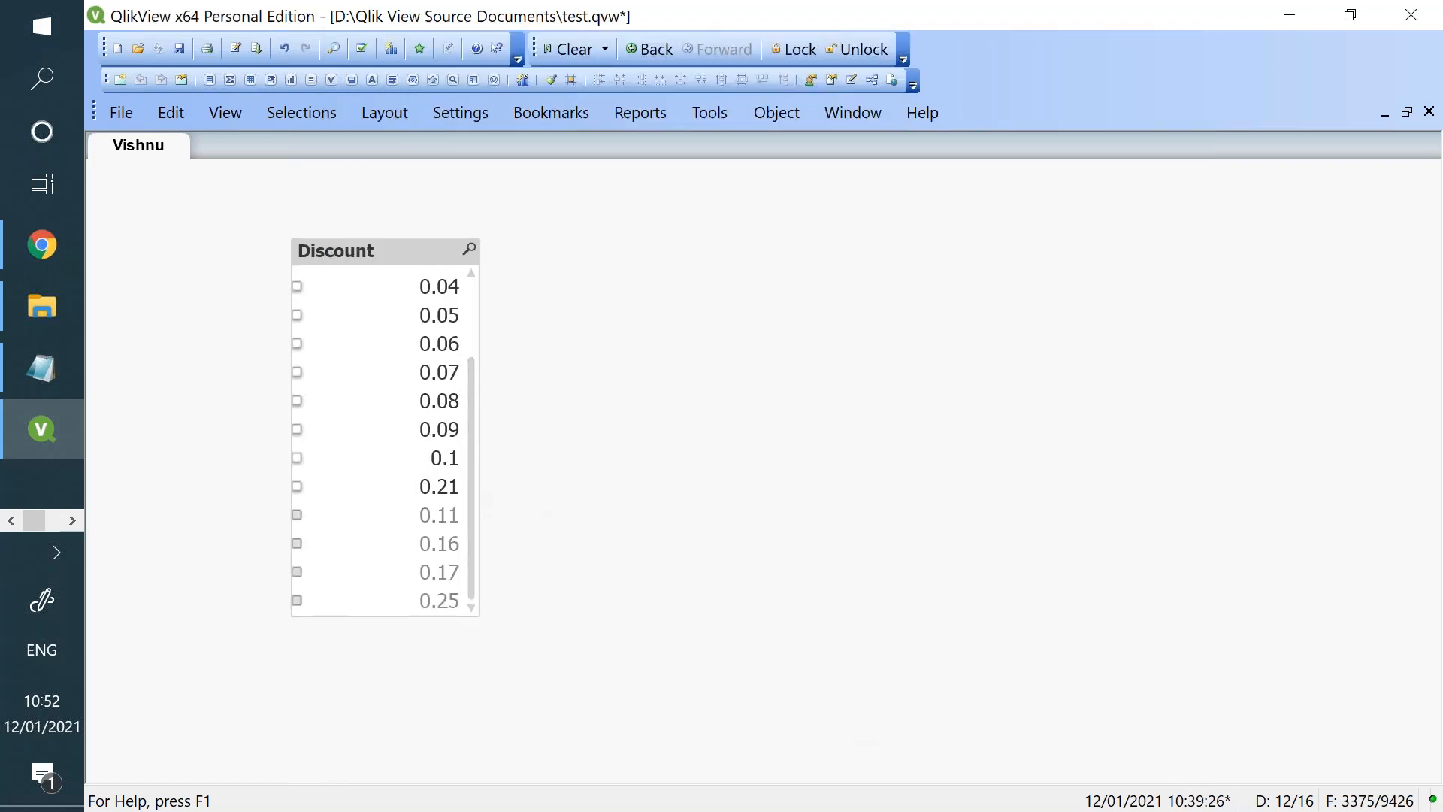
{"action": "right_click", "coordinate": [396, 239]}
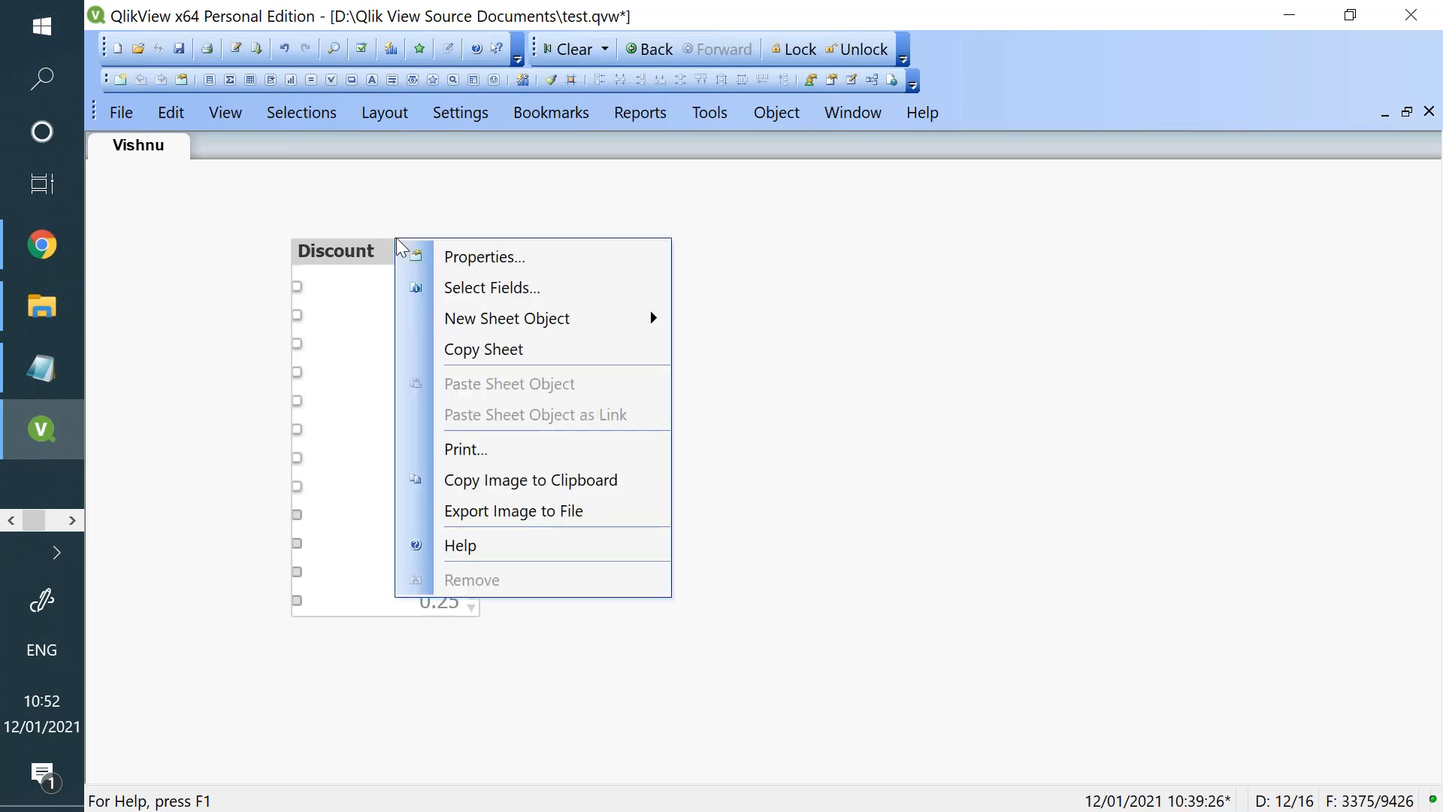
{"action": "left_click", "coordinate": [459, 265]}
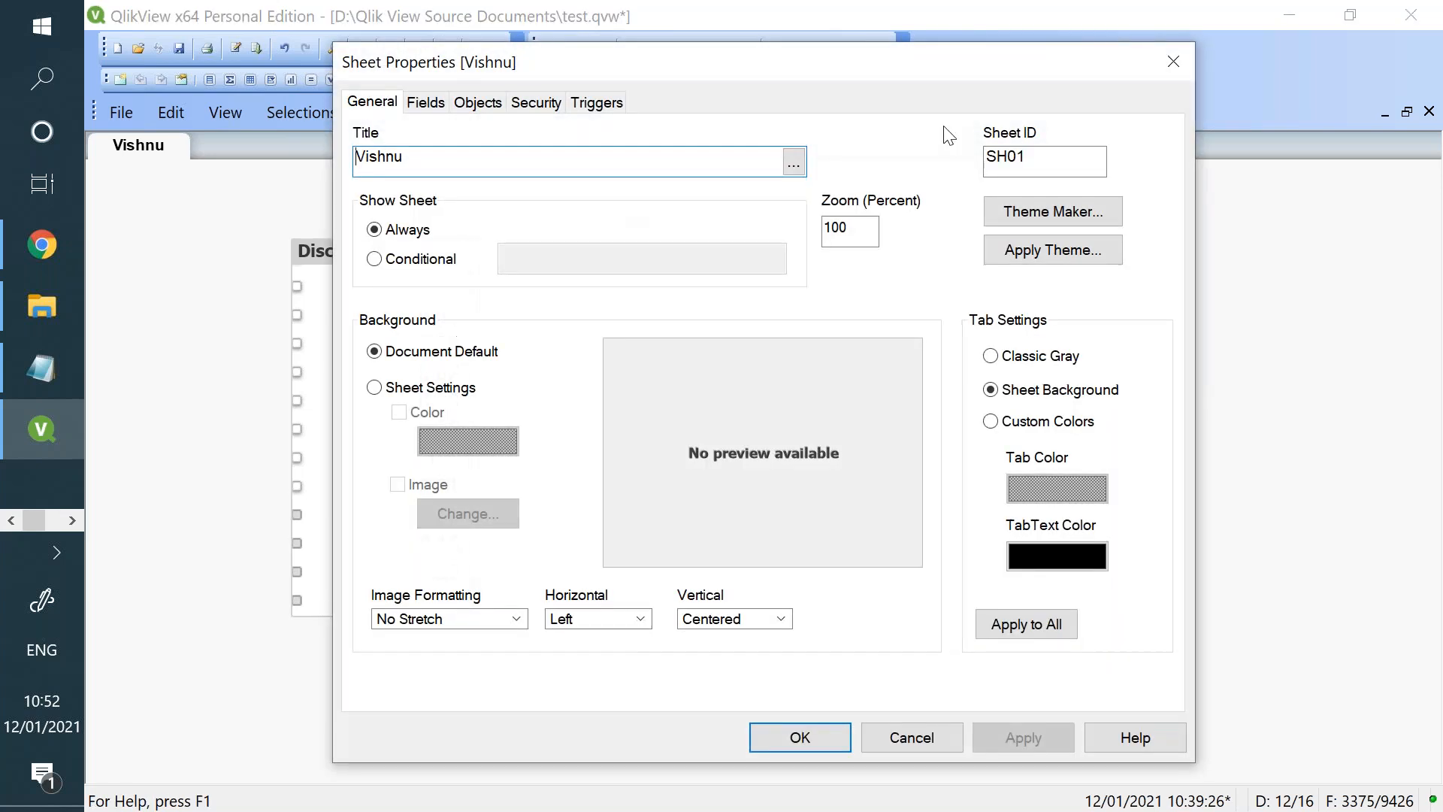
{"action": "left_click", "coordinate": [1169, 66]}
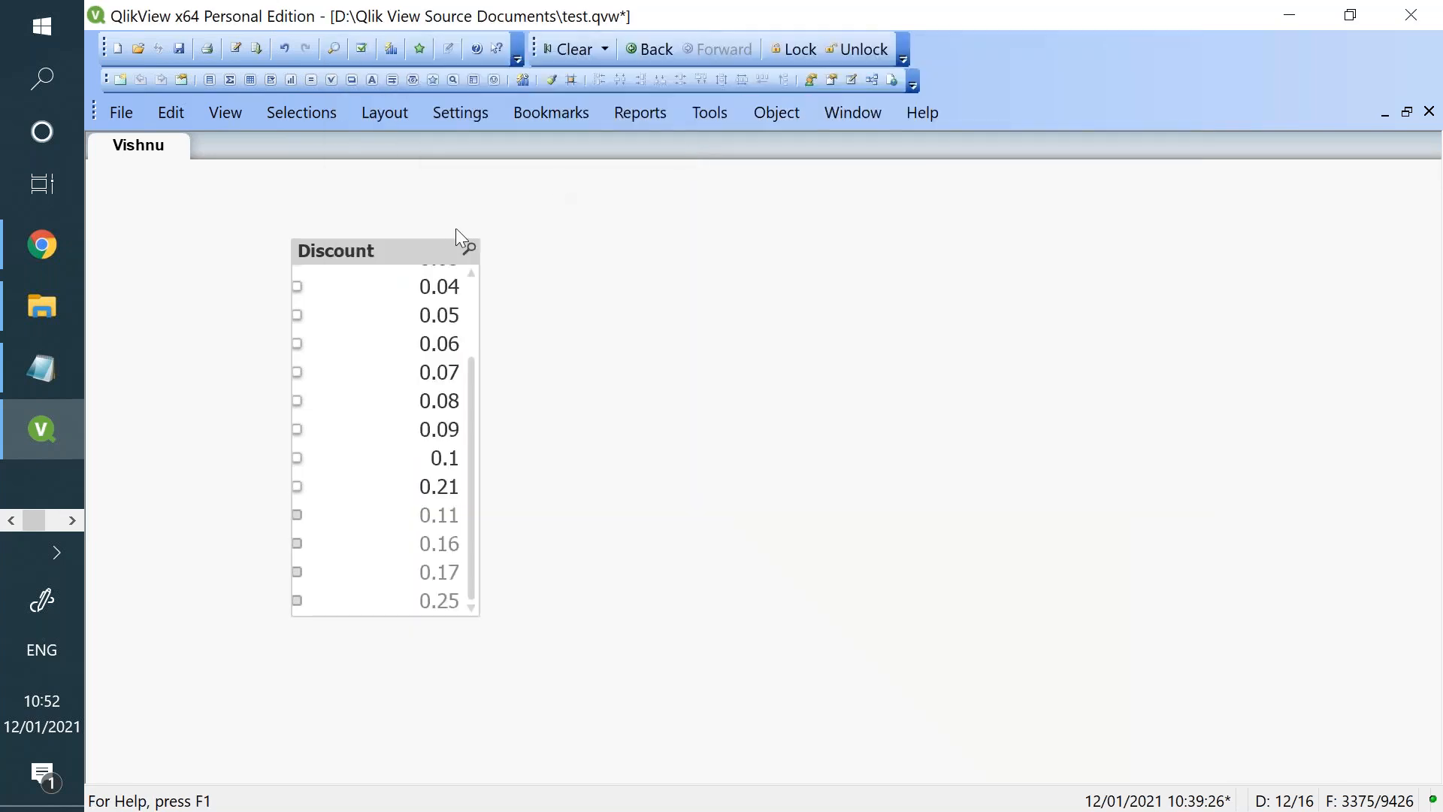
- Set the Discount list box's font size to 22 and apply it
{"action": "right_click", "coordinate": [413, 272]}
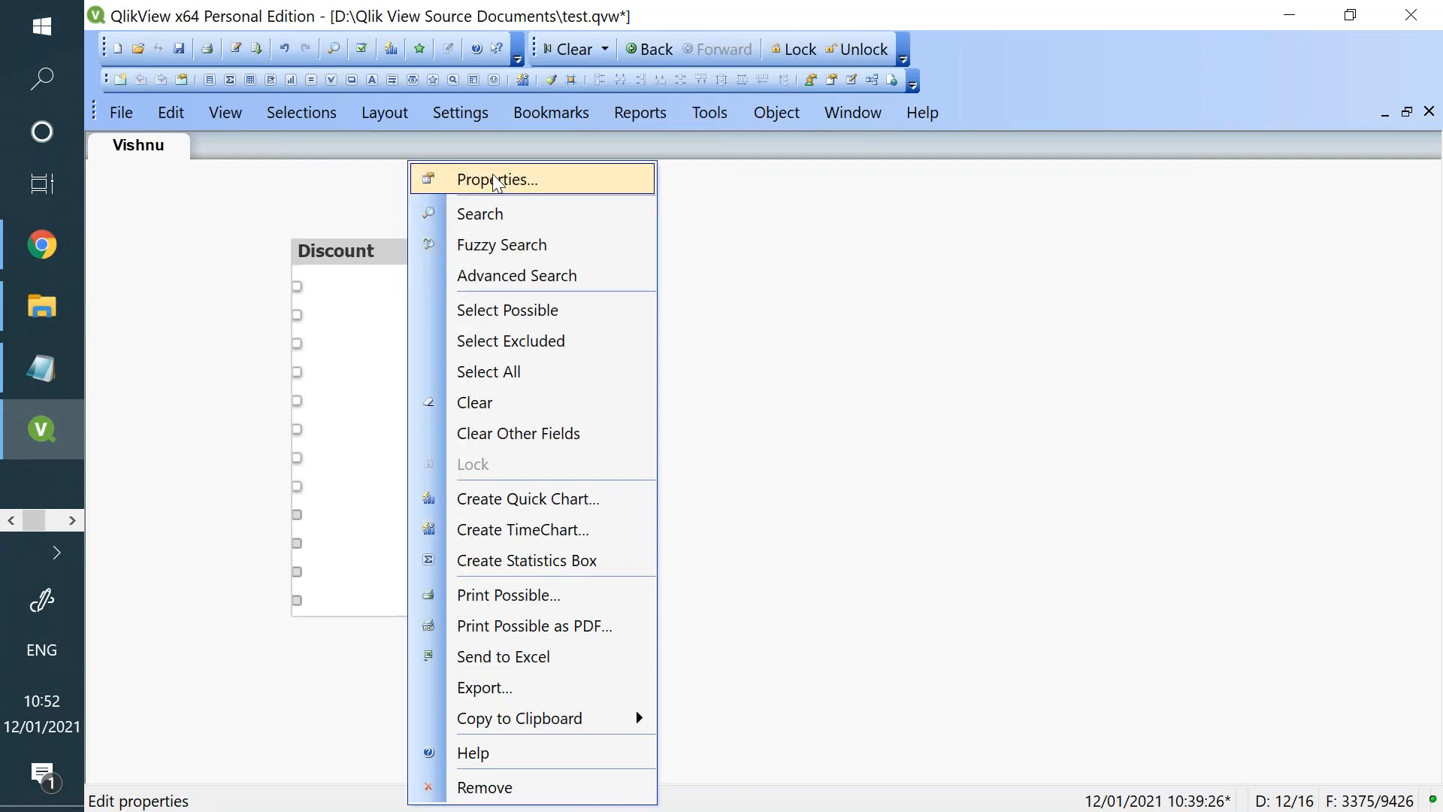
{"action": "left_click", "coordinate": [493, 174]}
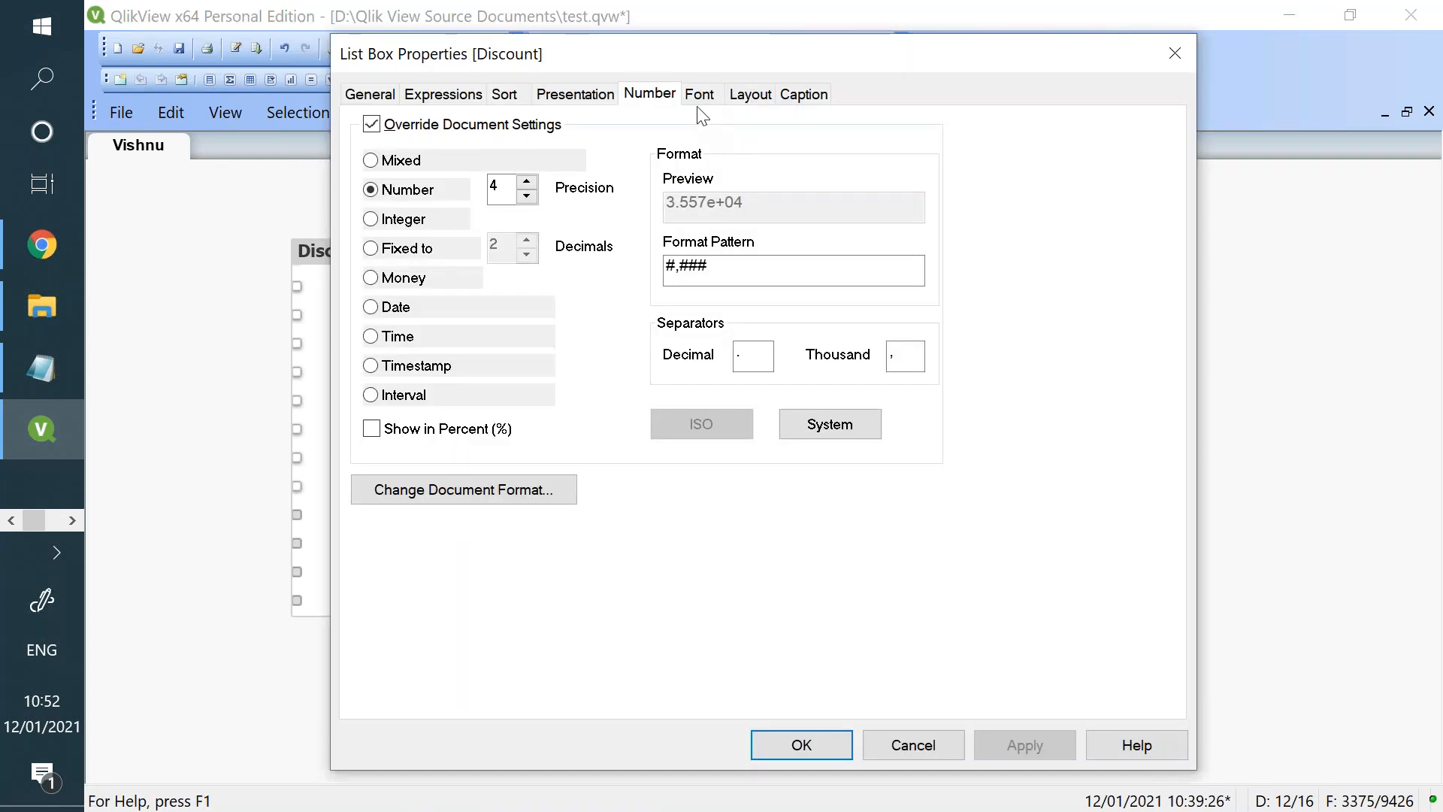
{"action": "left_click", "coordinate": [699, 96]}
{"action": "left_click_drag", "start_coordinate": [1067, 58], "coordinate": [1281, 79]}
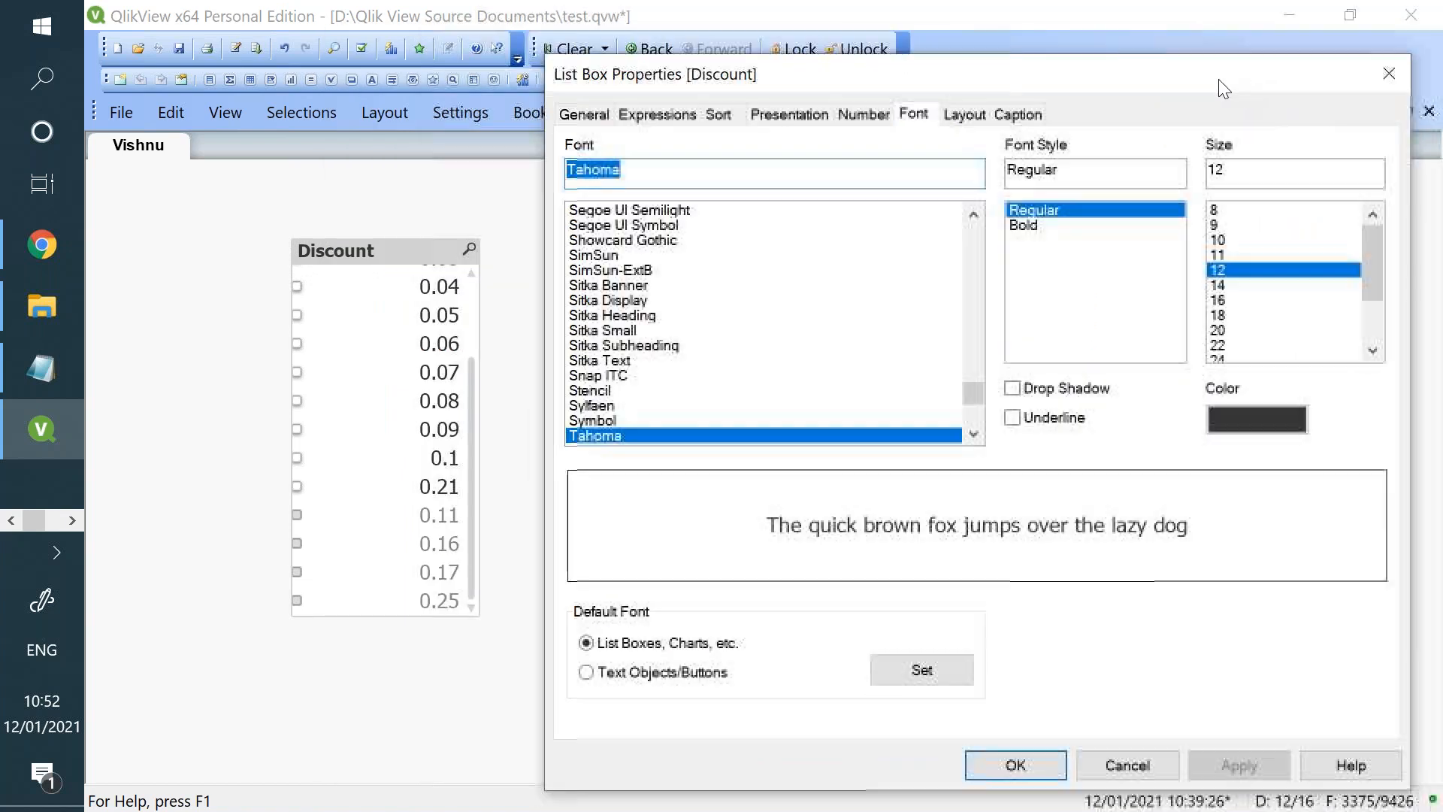
{"action": "left_click", "coordinate": [1237, 344]}
{"action": "left_click", "coordinate": [1218, 768]}
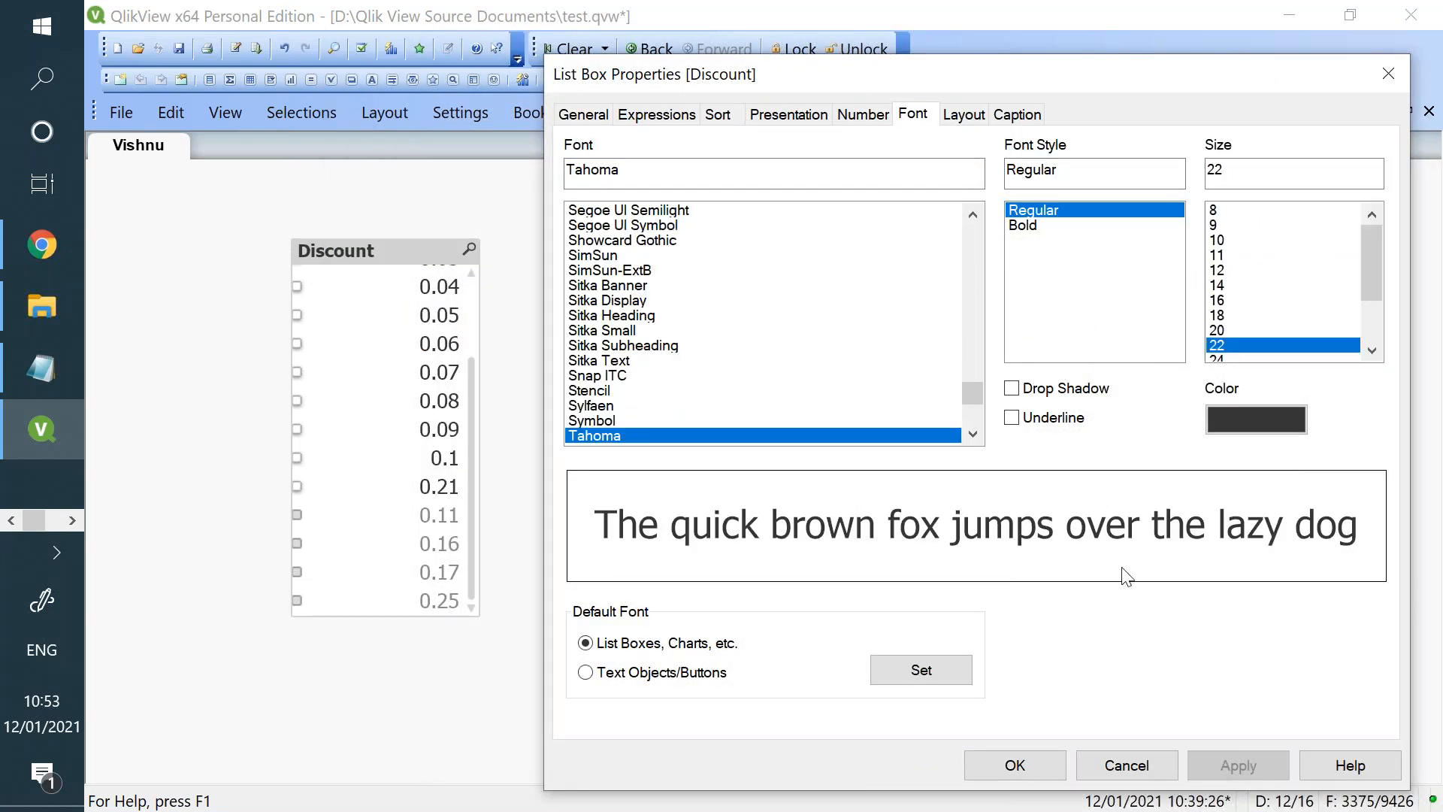
- Set the Discount list box's font to SimSun with a solid green color (RGB 0, 255, 0) and close the properties
{"action": "left_click", "coordinate": [763, 255]}
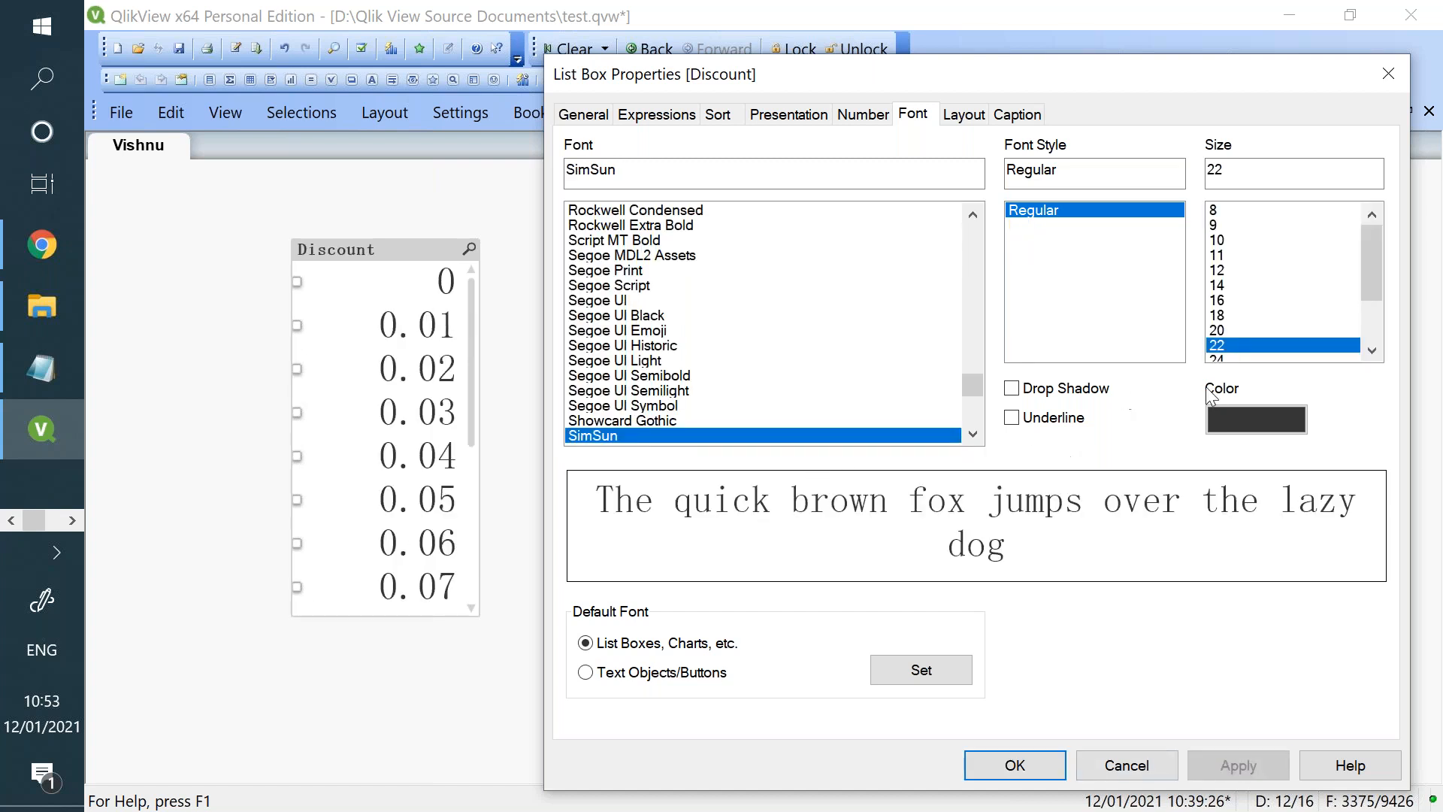
{"action": "left_click", "coordinate": [1217, 421]}
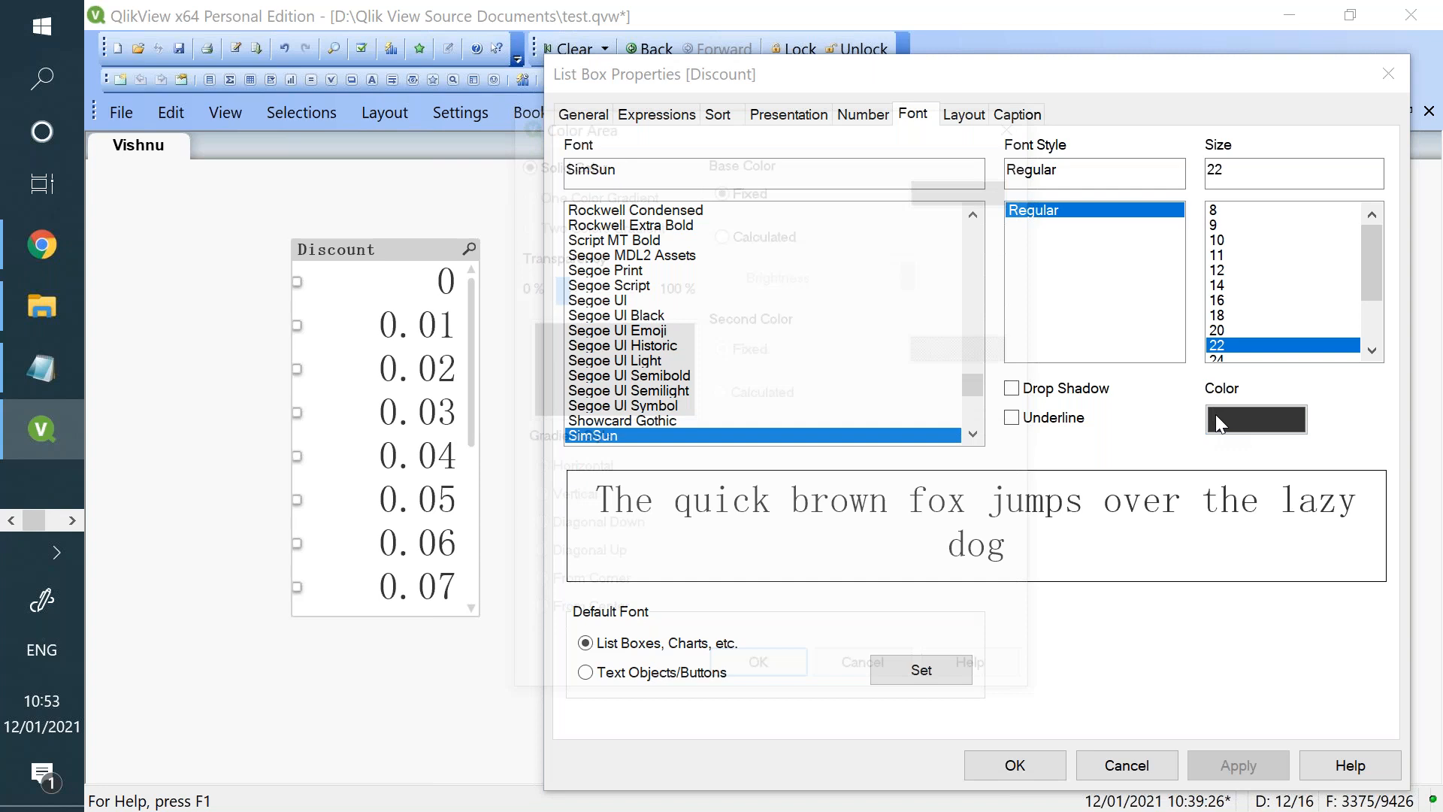
{"action": "left_click", "coordinate": [965, 185]}
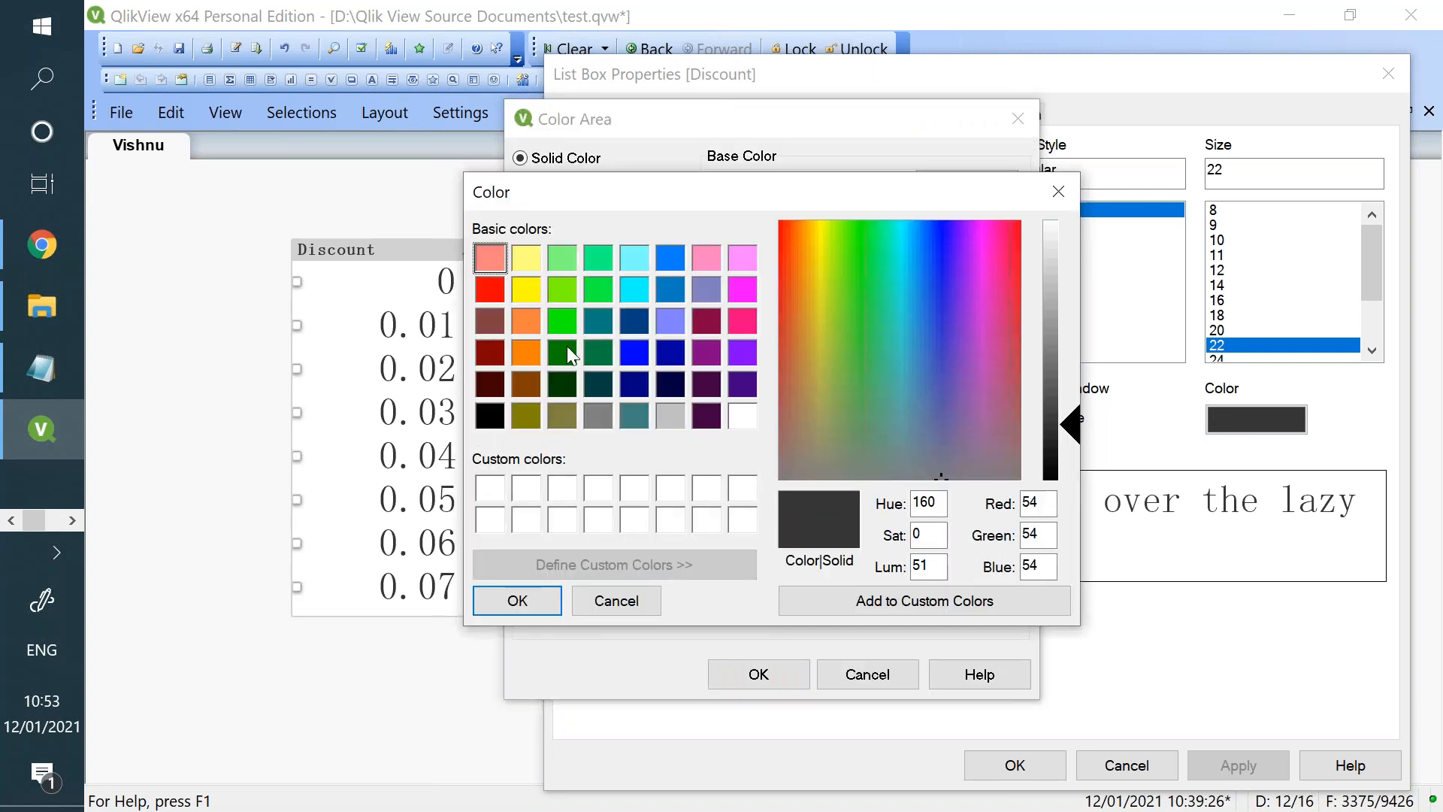
{"action": "left_click", "coordinate": [564, 330]}
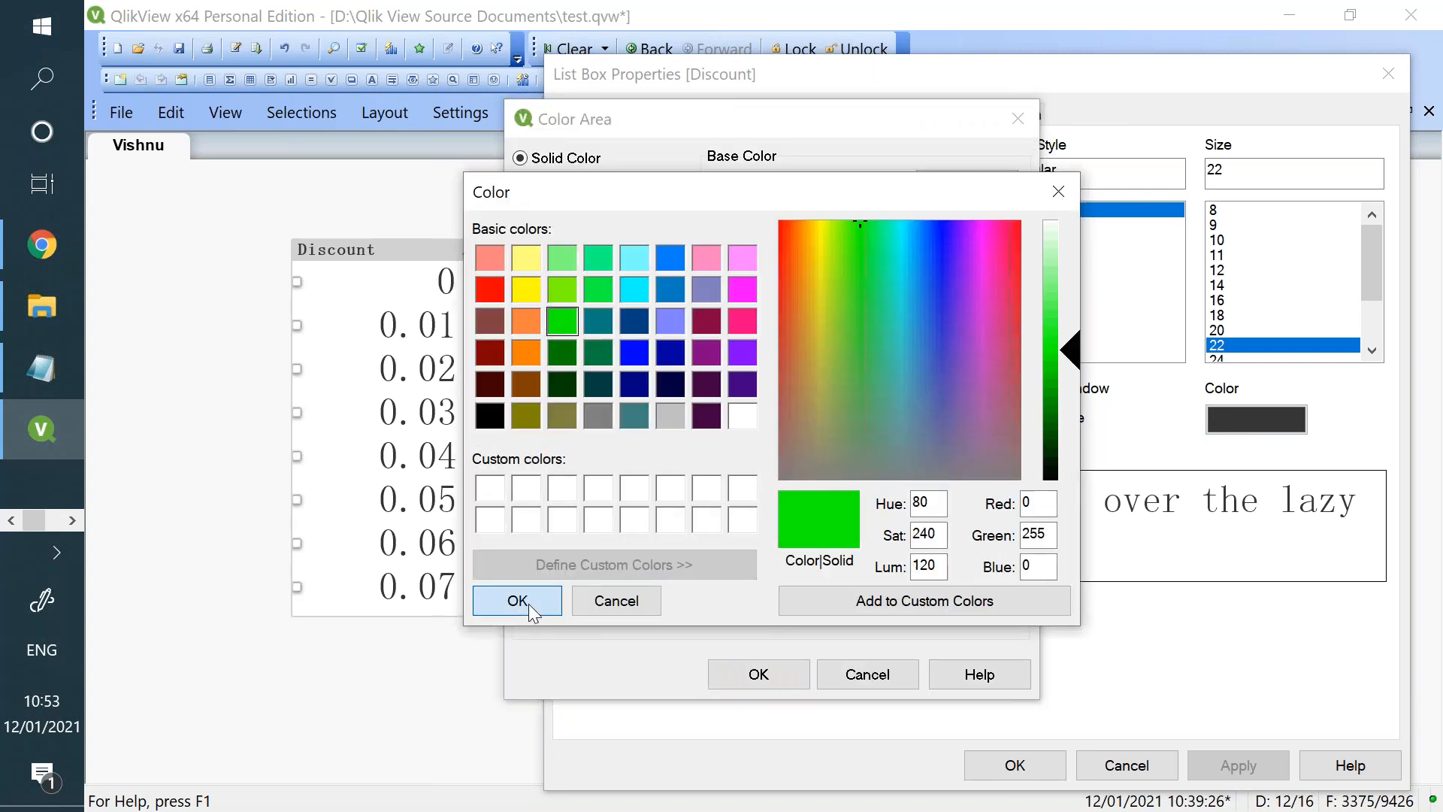
{"action": "left_click", "coordinate": [518, 600]}
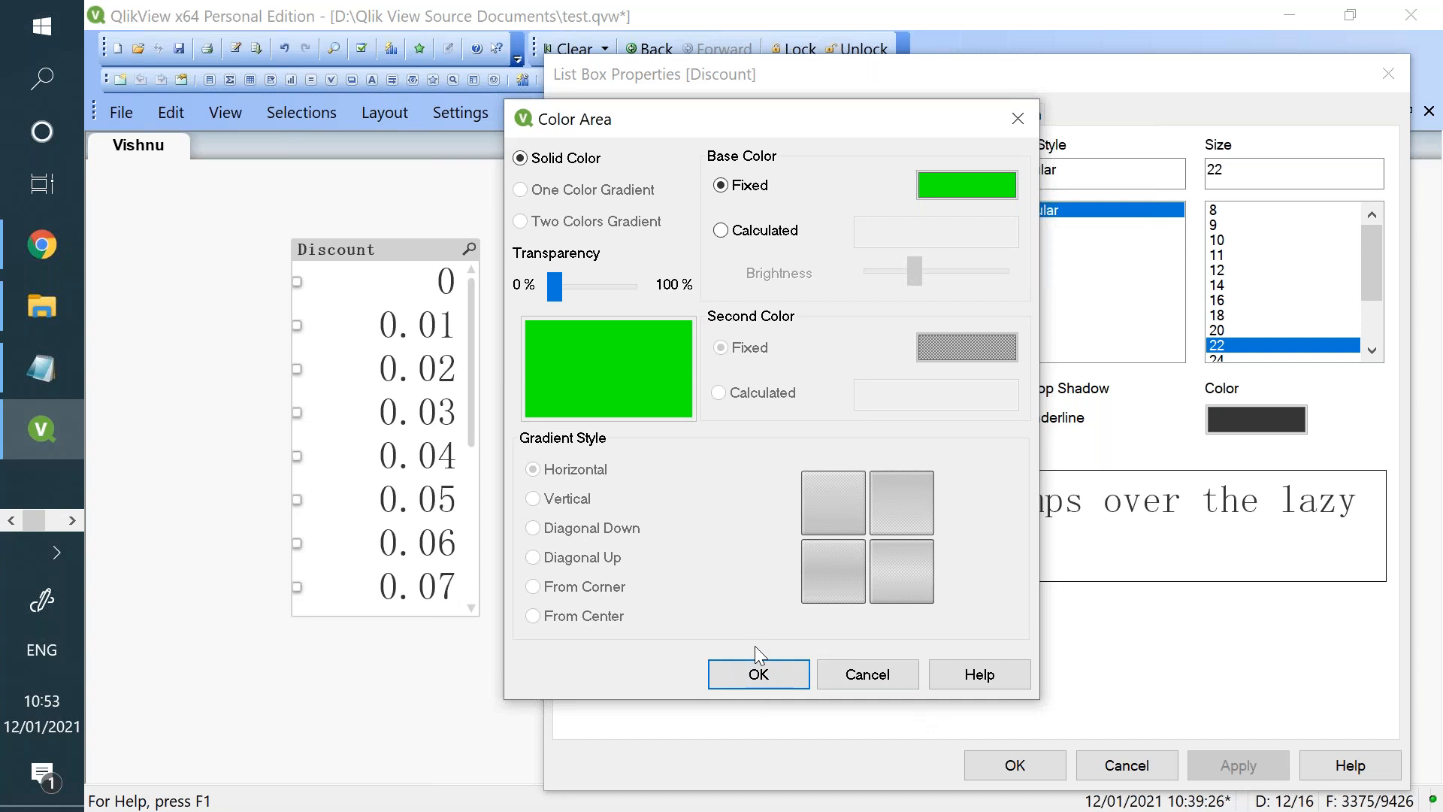
{"action": "left_click", "coordinate": [781, 670]}
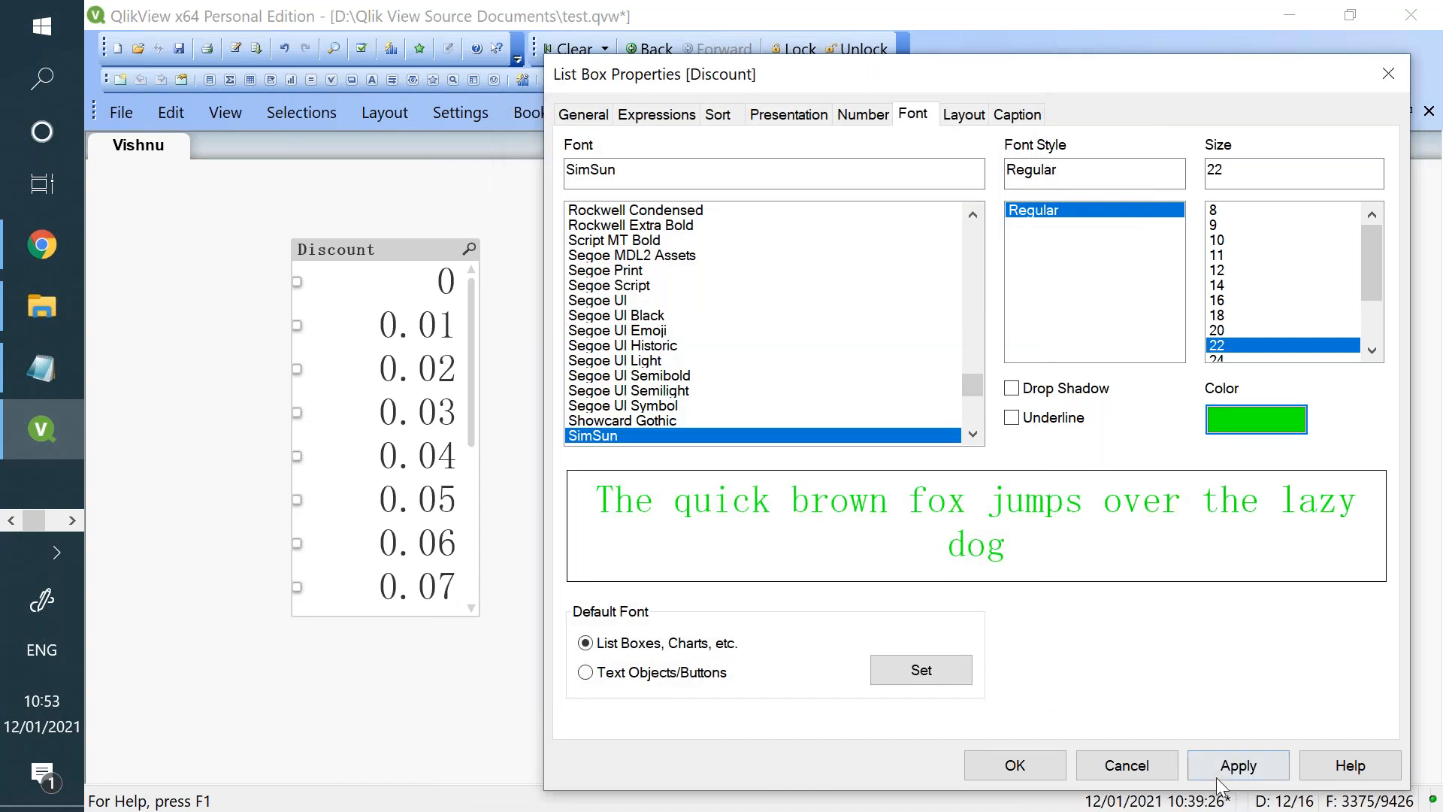
{"action": "left_click", "coordinate": [1029, 762]}
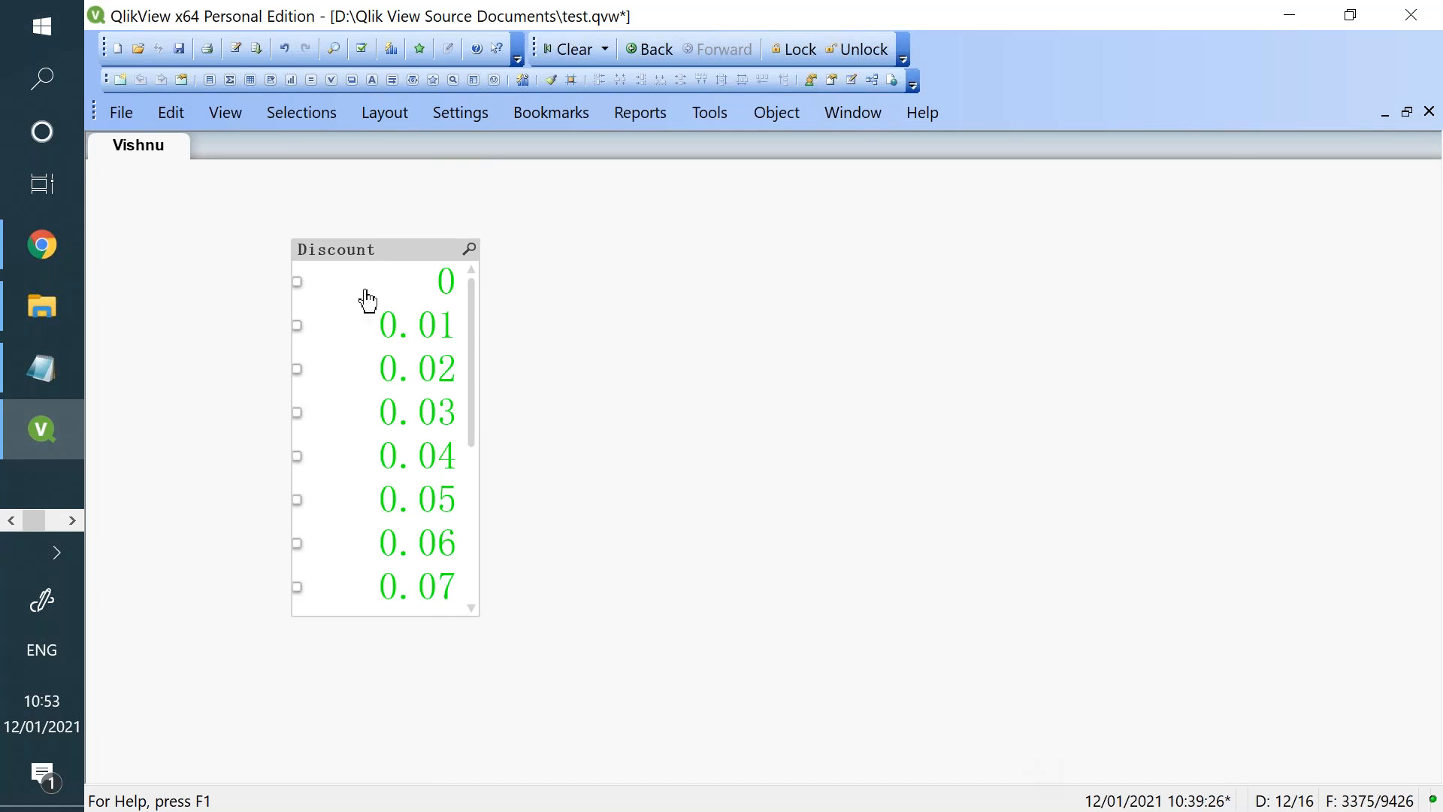
- Reopen the Discount list box's properties and examine its layout and caption settings
{"action": "right_click", "coordinate": [381, 255]}
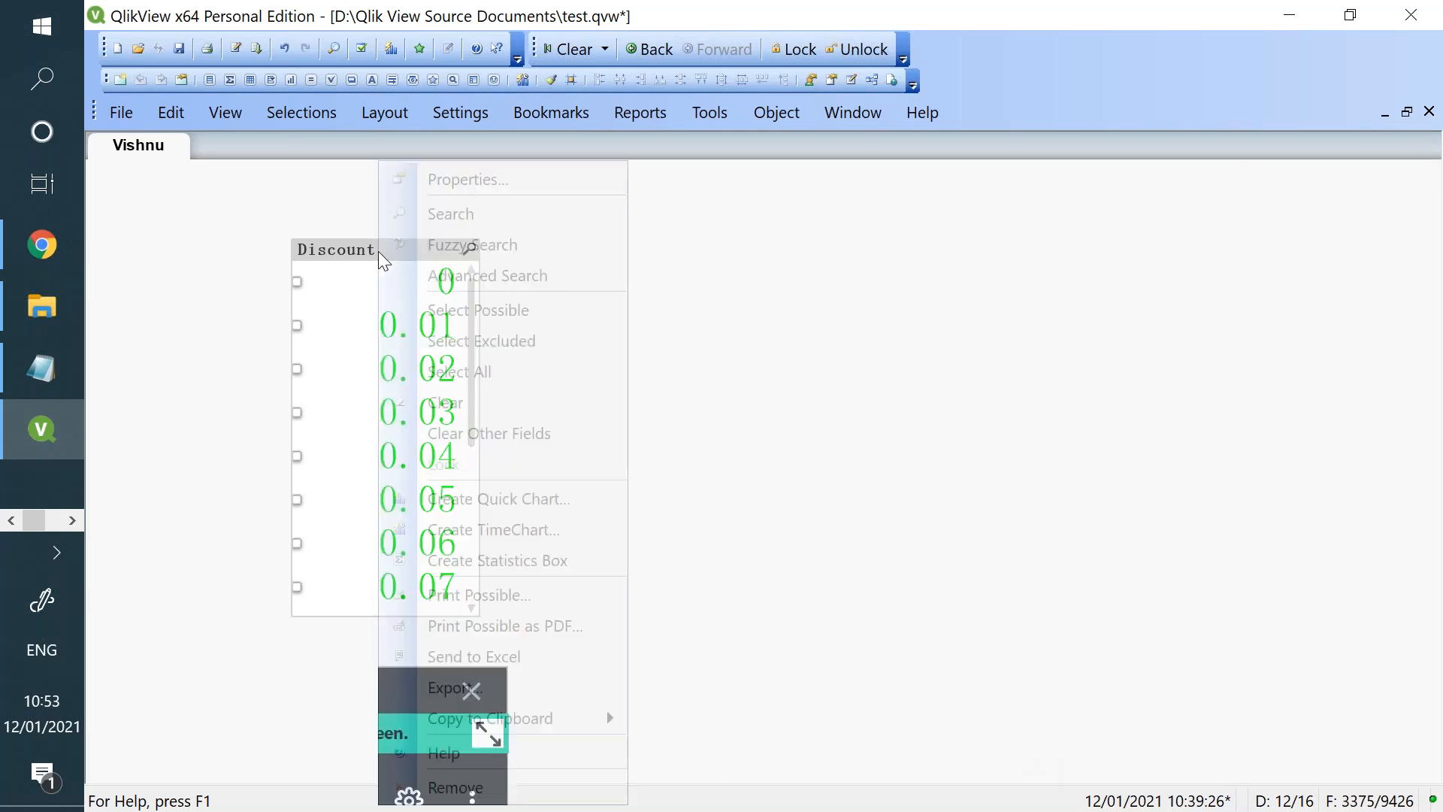
{"action": "left_click", "coordinate": [484, 181]}
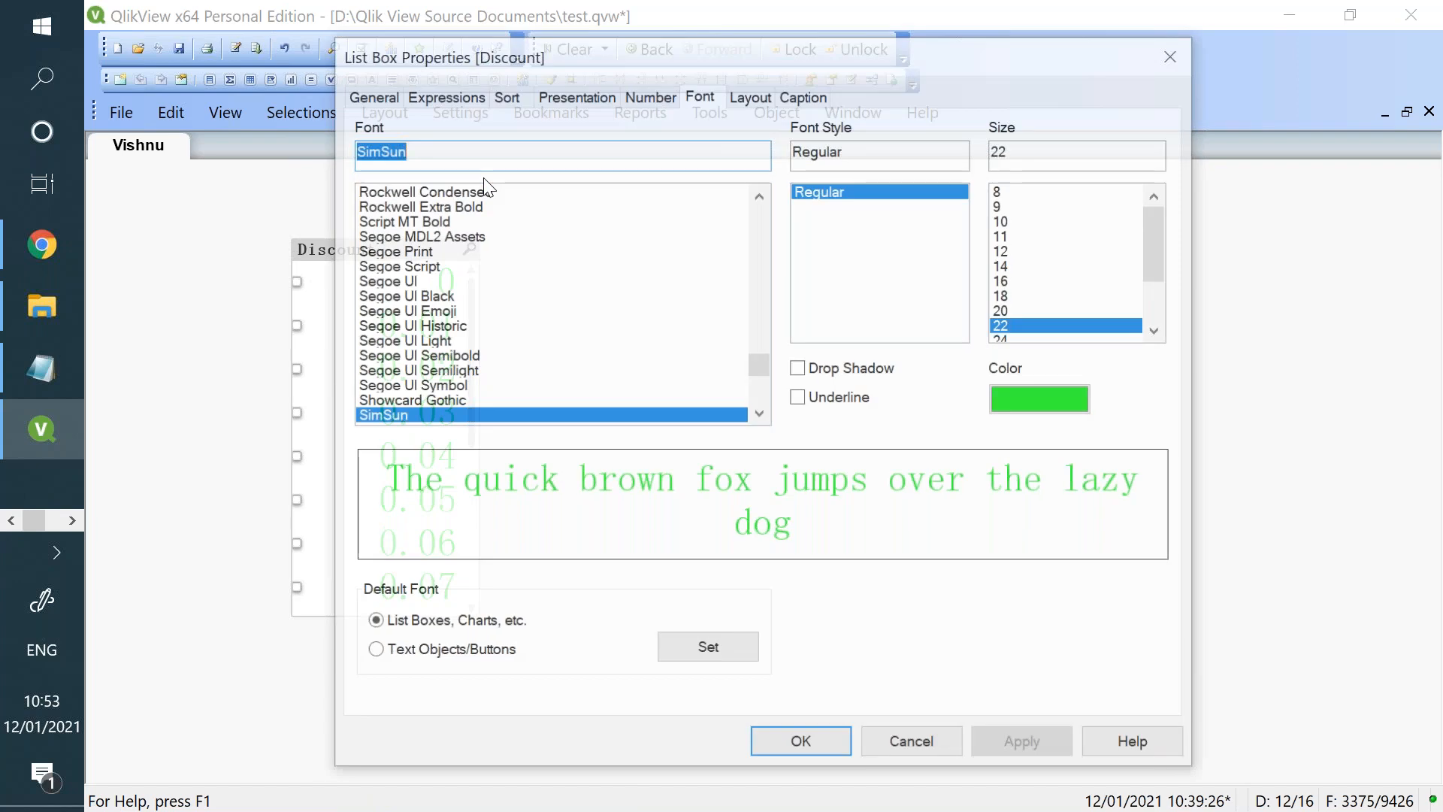
{"action": "left_click", "coordinate": [751, 94]}
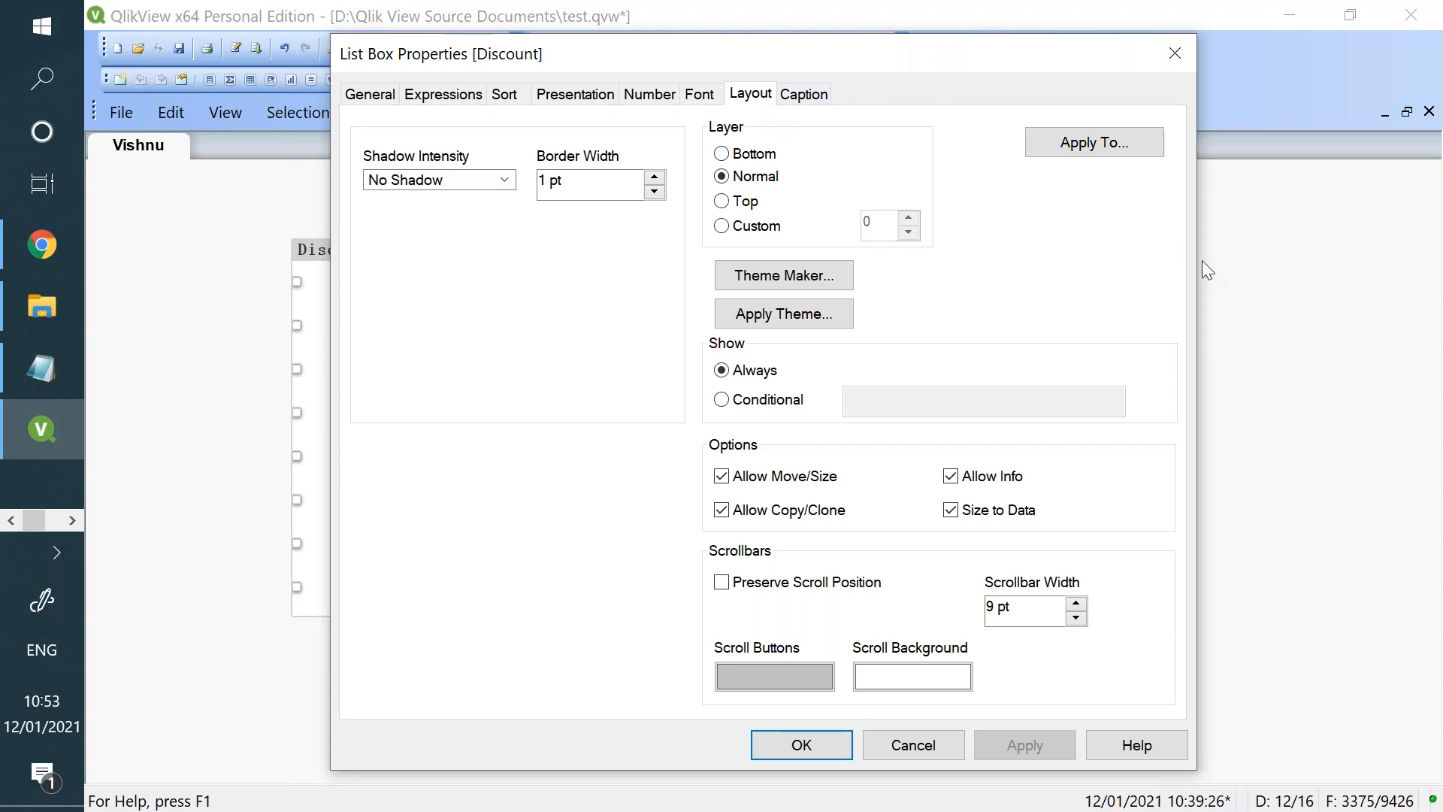
{"action": "left_click_drag", "start_coordinate": [1051, 68], "coordinate": [1234, 219]}
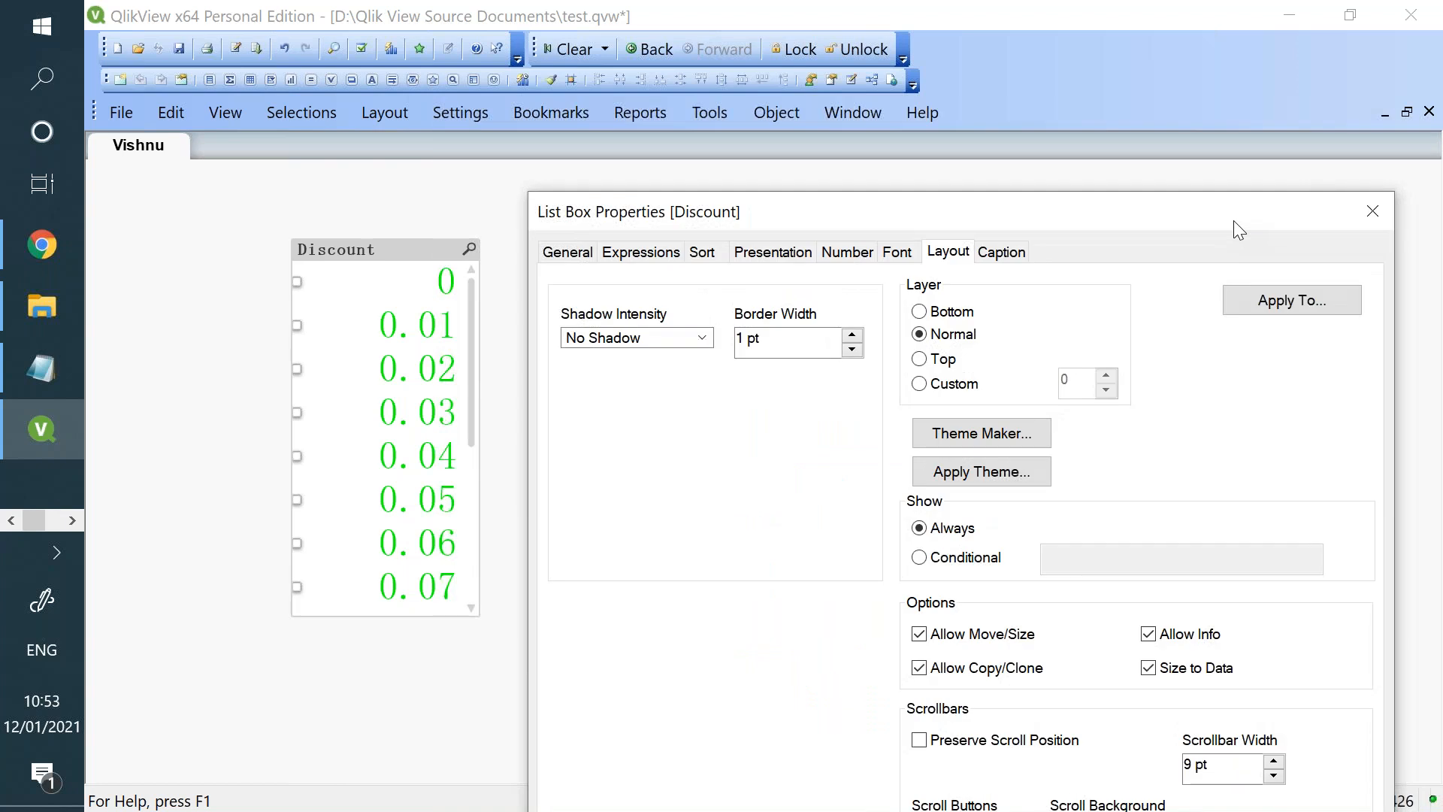
{"action": "left_click", "coordinate": [989, 256]}
{"action": "left_click_drag", "start_coordinate": [979, 220], "coordinate": [1028, 122]}
{"action": "left_click", "coordinate": [677, 250]}
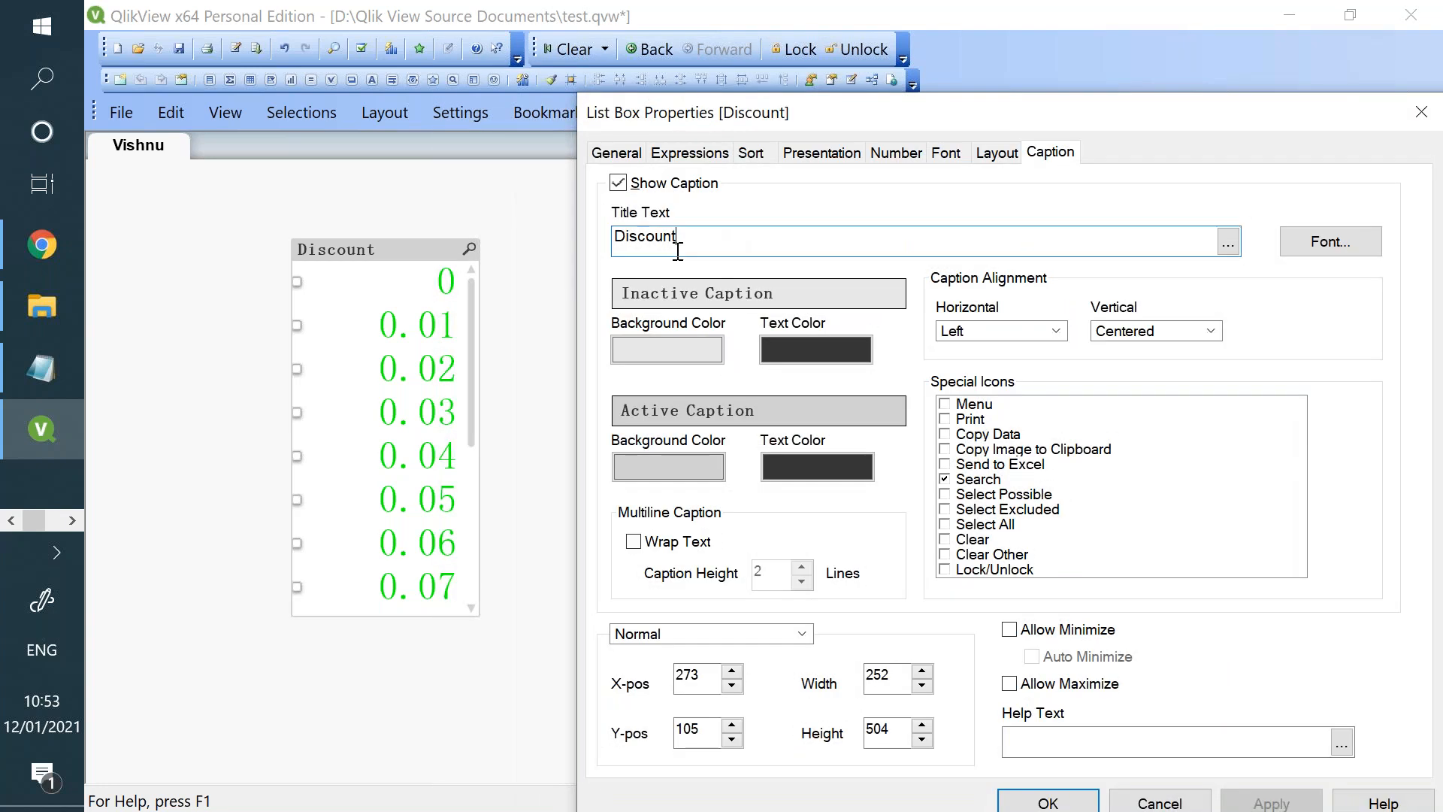
- Hide the Discount list box's caption and apply it, and restore the caption after checking the effect
{"action": "left_click", "coordinate": [618, 186]}
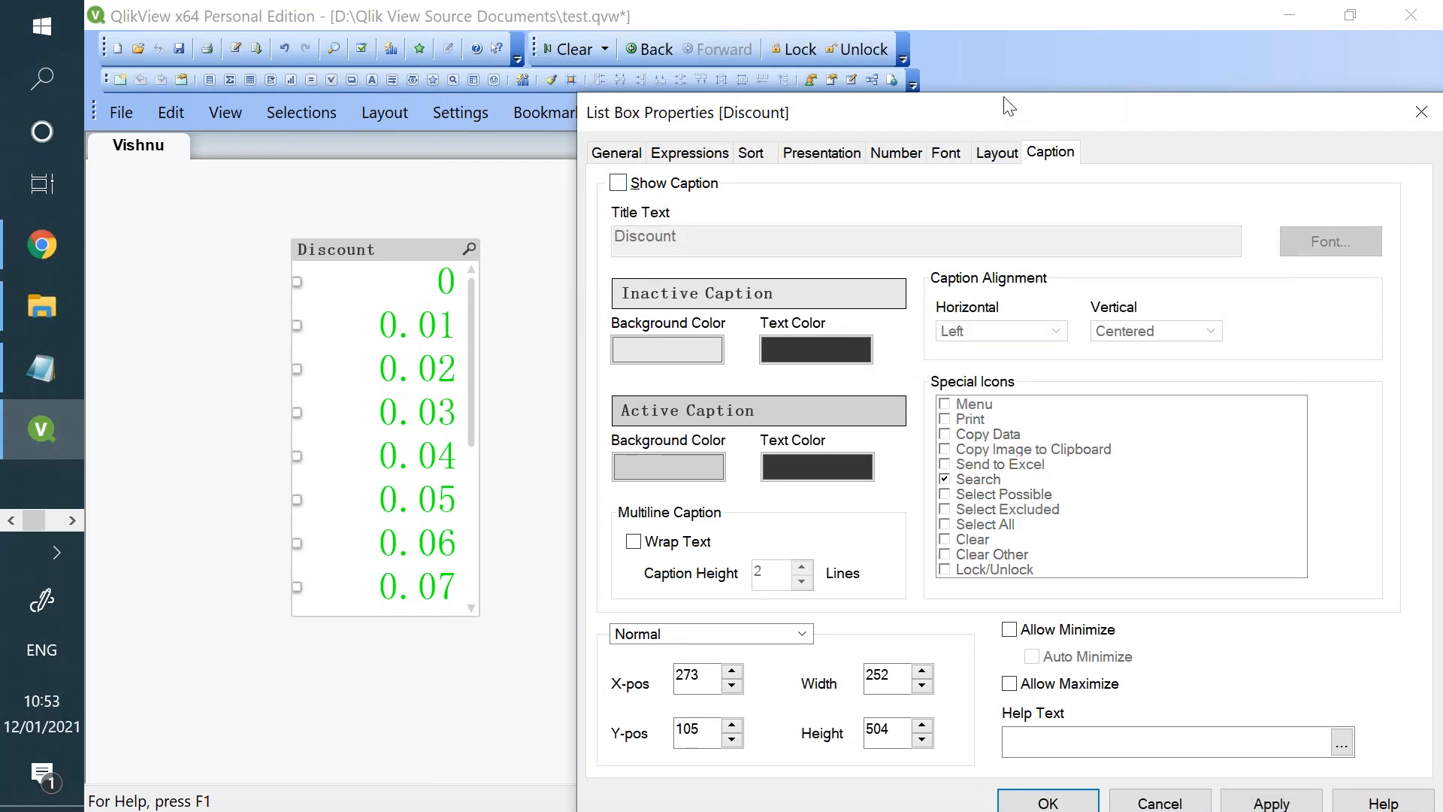
{"action": "left_click_drag", "start_coordinate": [1009, 105], "coordinate": [1005, 73]}
{"action": "left_click", "coordinate": [1250, 763]}
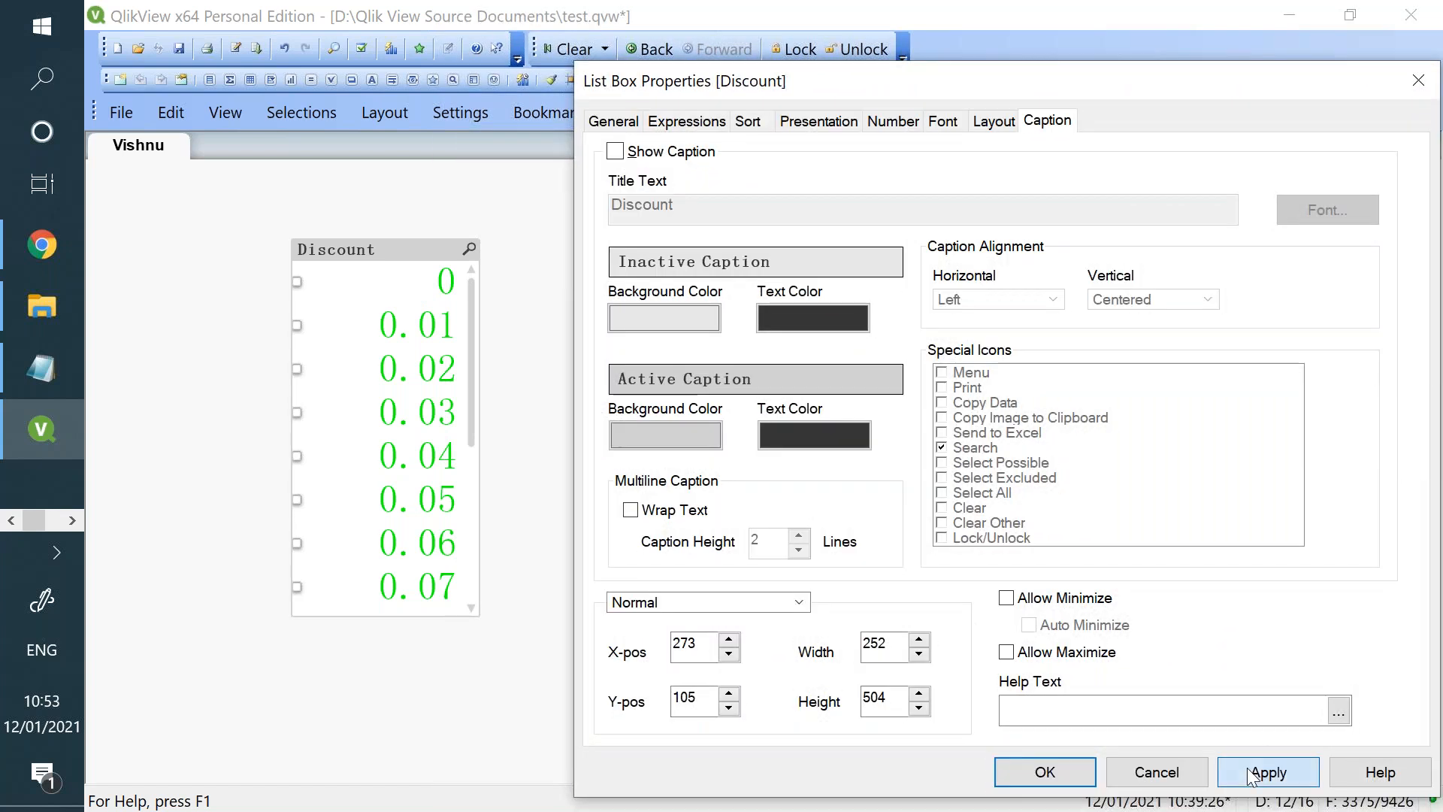
{"action": "left_click", "coordinate": [616, 152]}
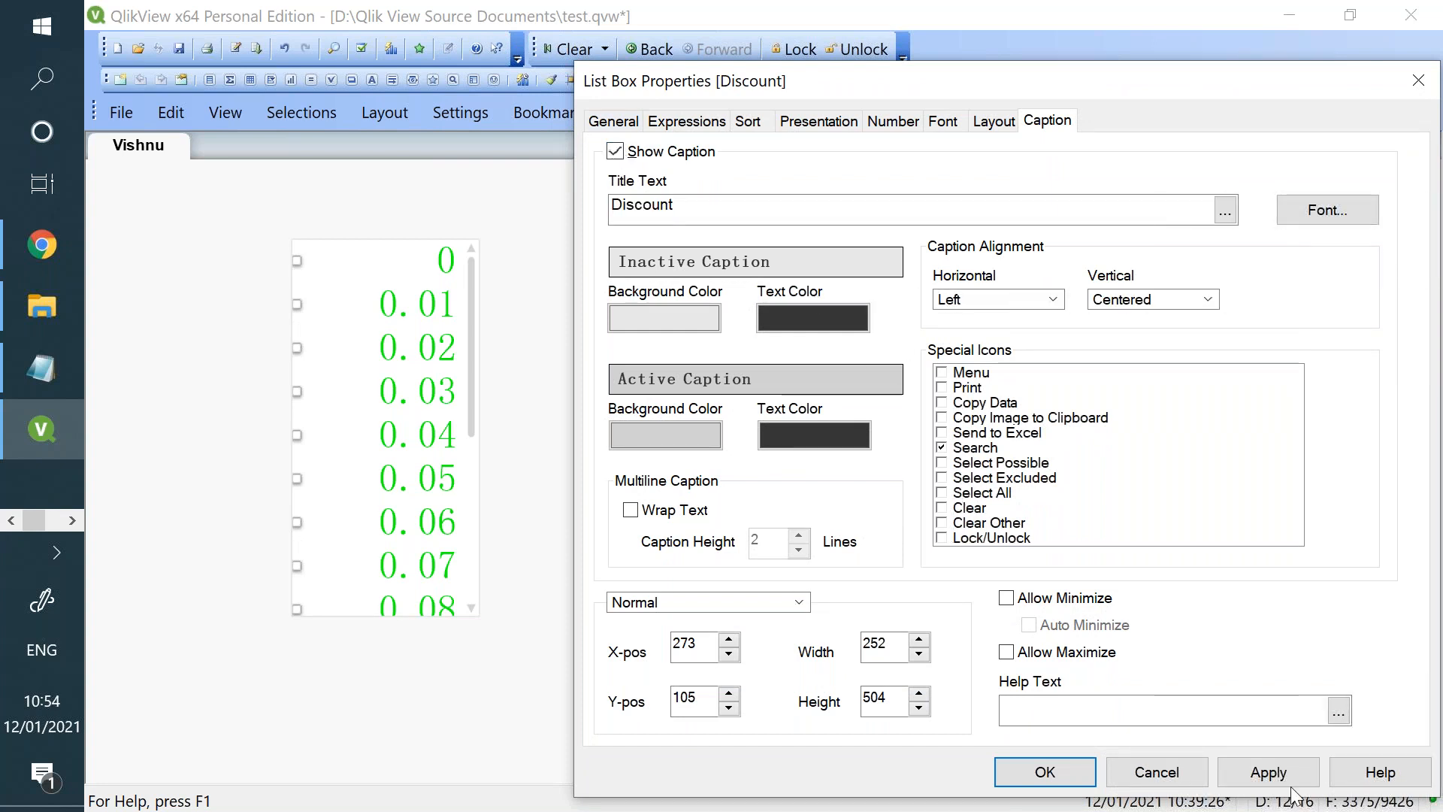
{"action": "left_click", "coordinate": [1270, 773]}
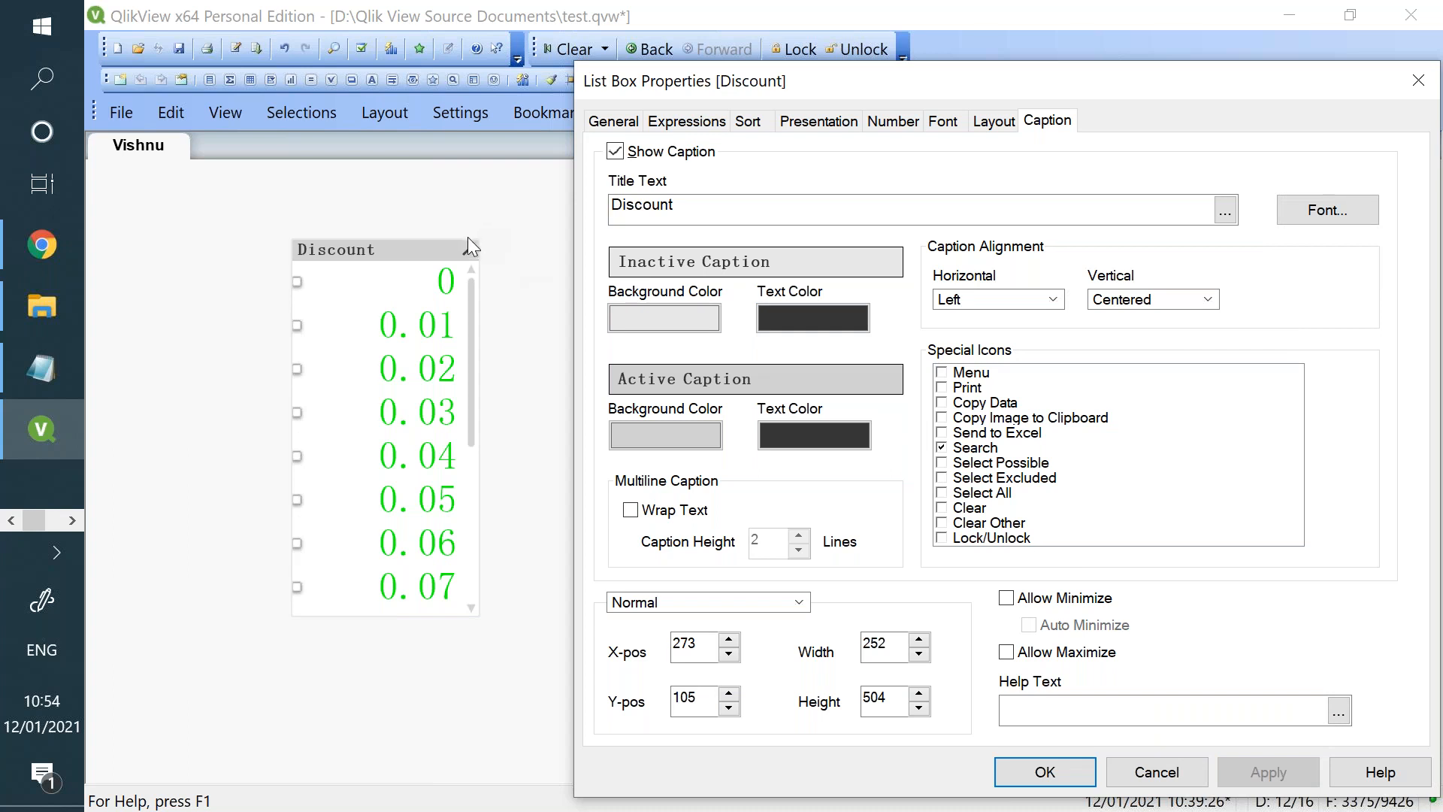
- Add the Send to Excel and Copy Data icons to the Discount list box's caption and close the properties
{"action": "left_click", "coordinate": [943, 432]}
{"action": "left_click", "coordinate": [943, 403]}
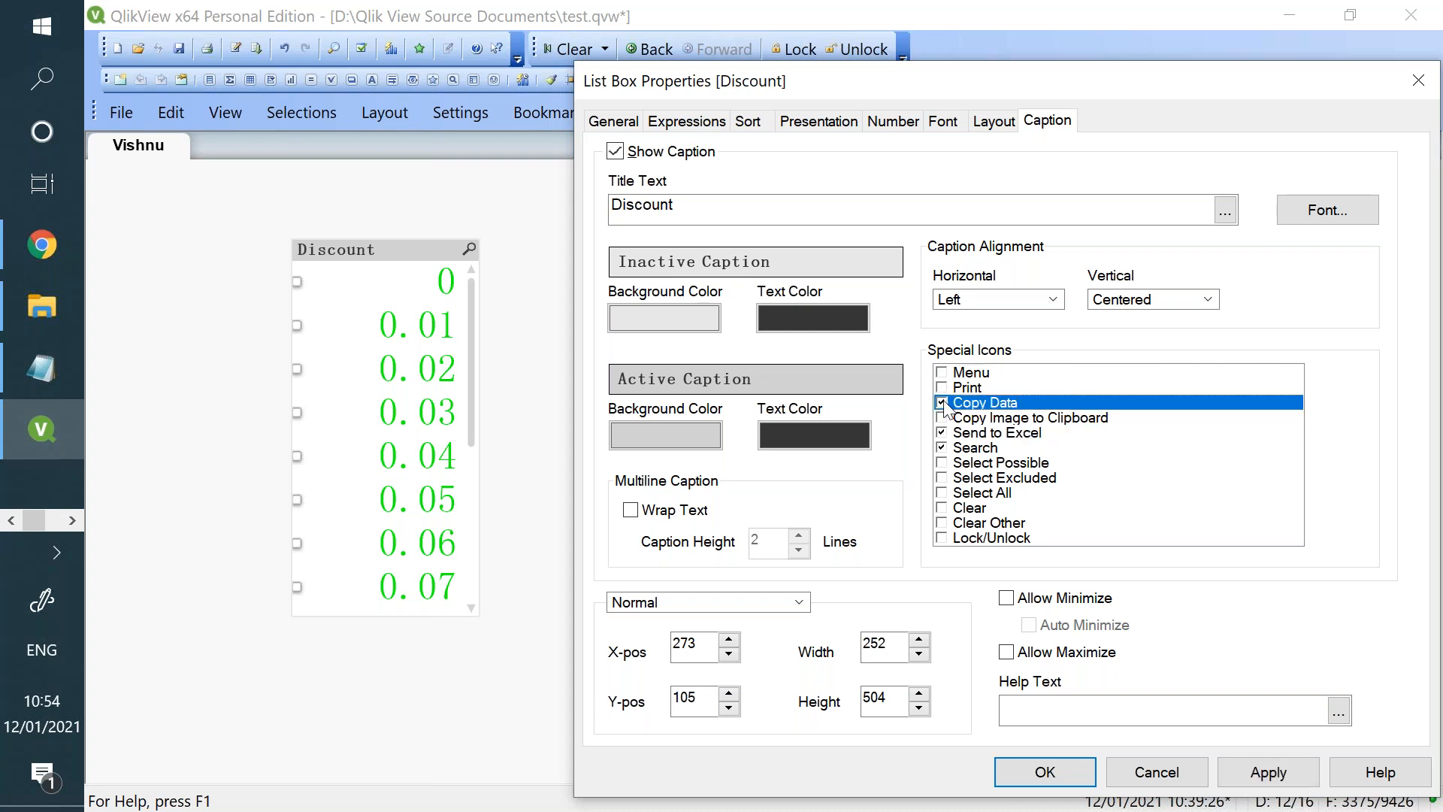
{"action": "left_click", "coordinate": [1254, 780]}
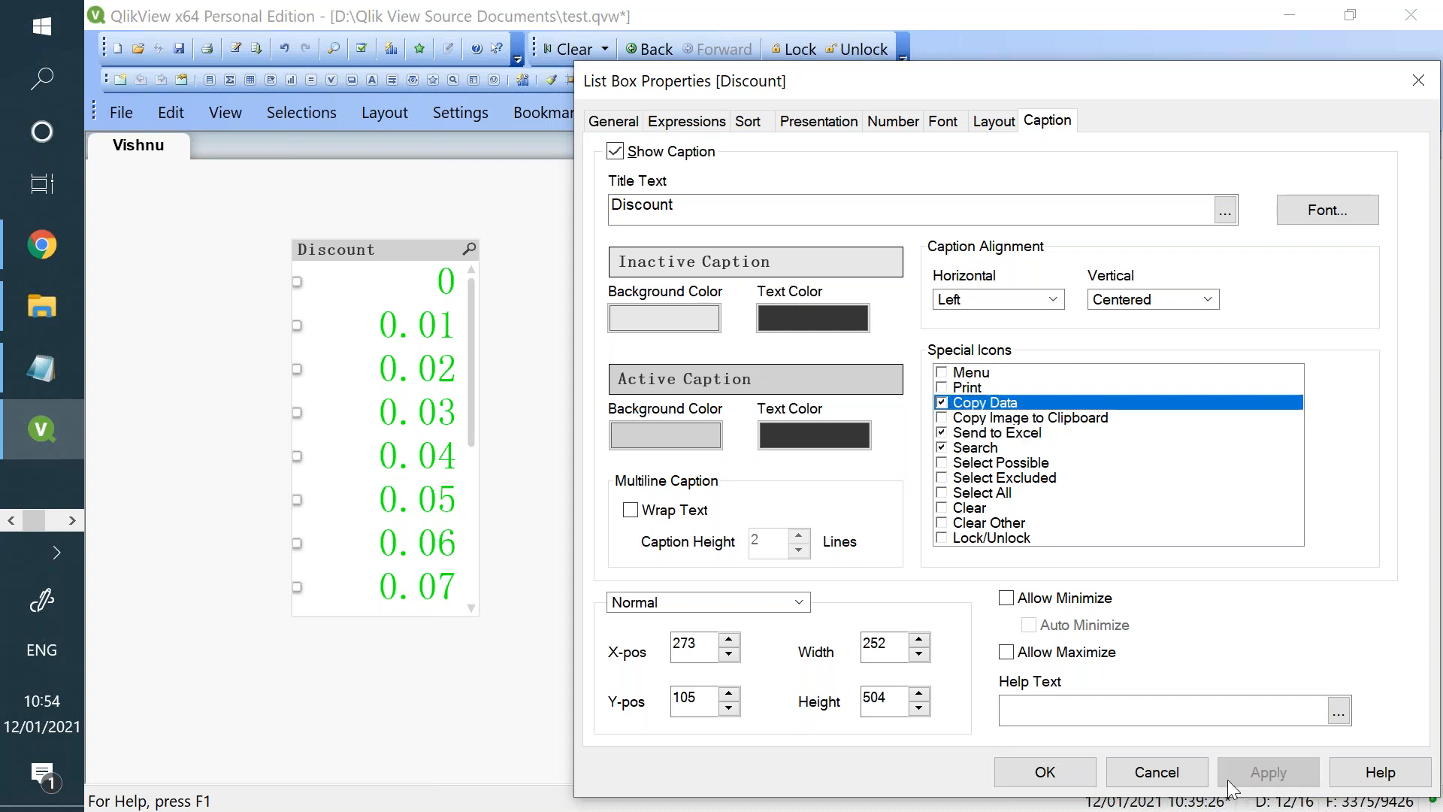
{"action": "left_click", "coordinate": [1082, 772]}
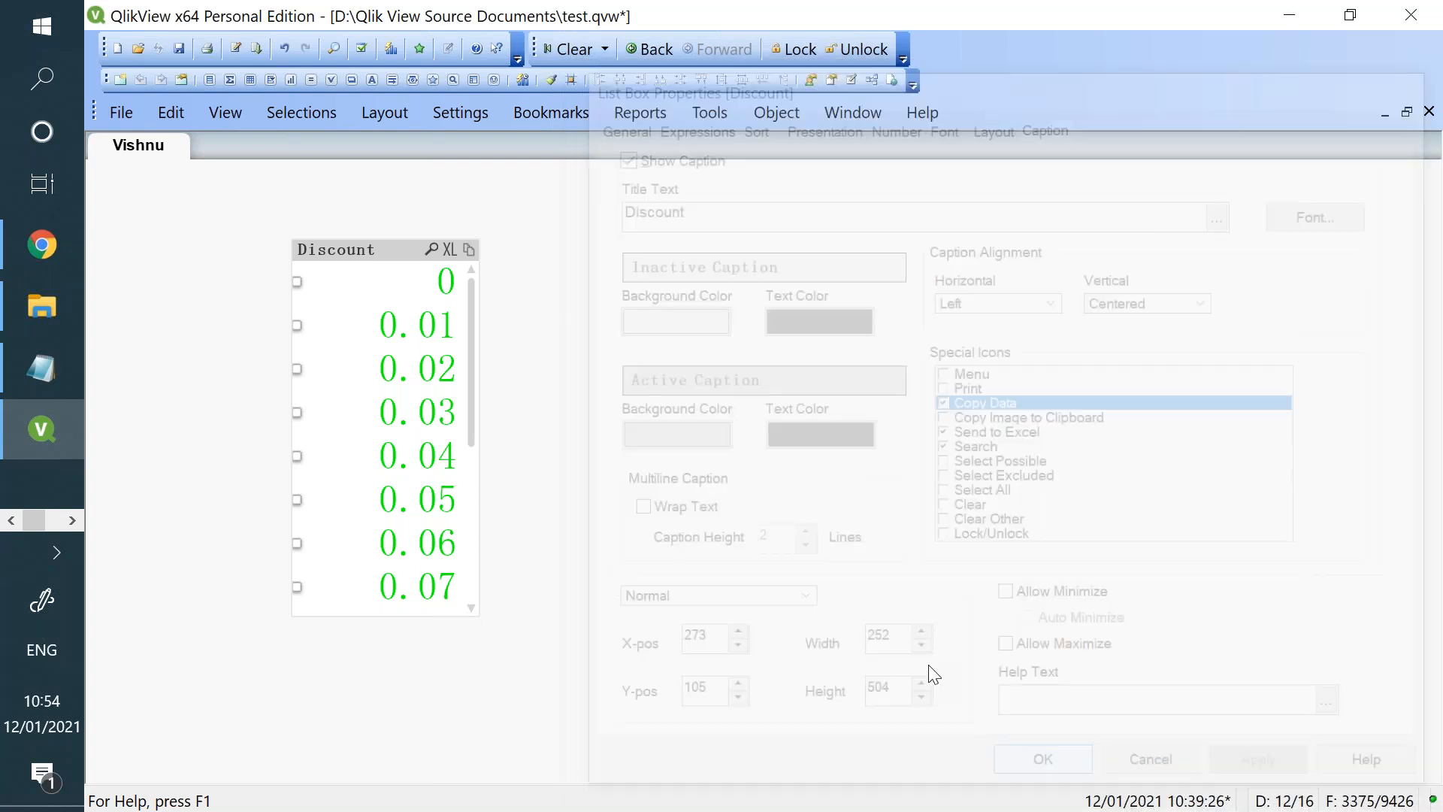
- Send the Discount list box's values to Excel from its caption and return to QlikView
{"action": "left_click", "coordinate": [450, 250]}
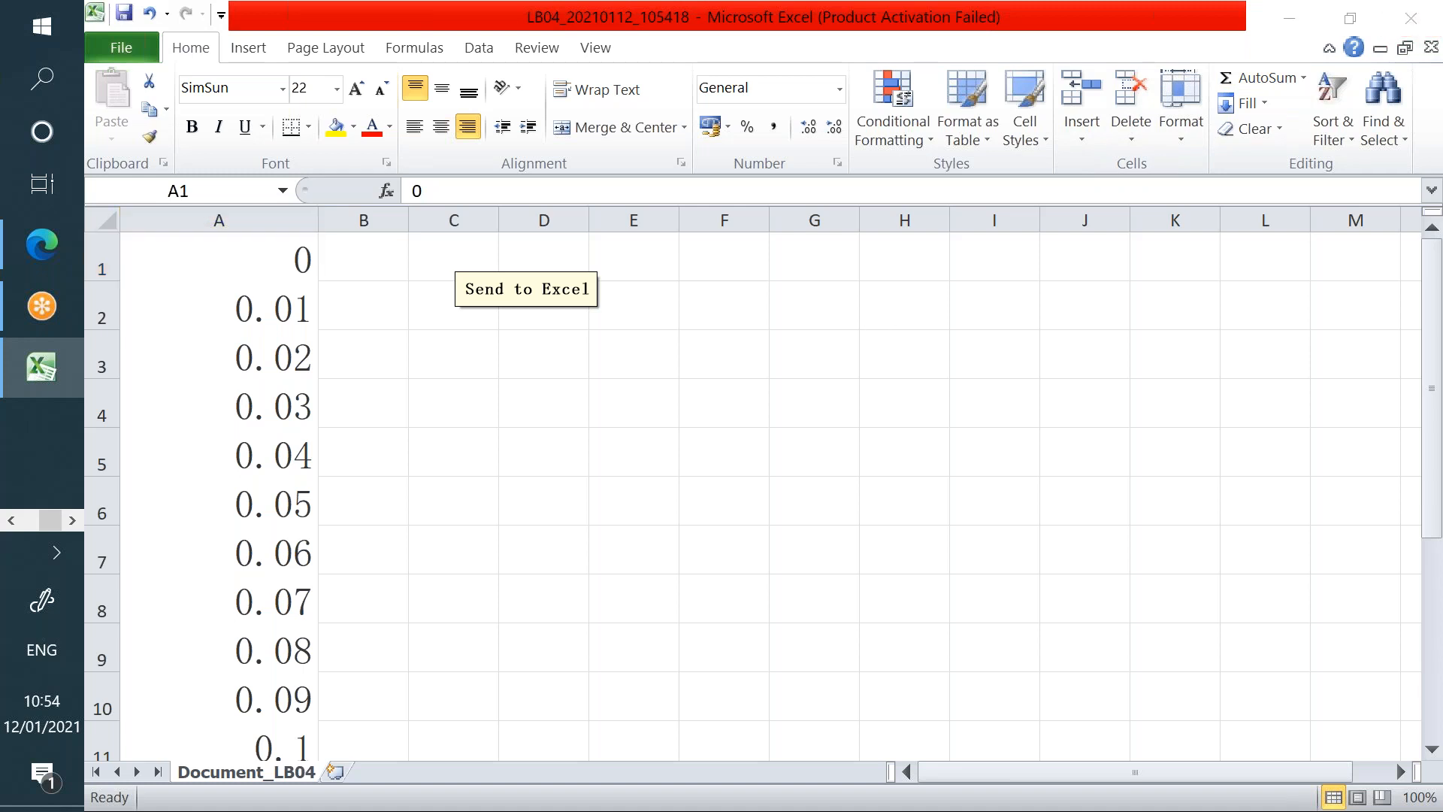
{"action": "key", "text": "alt+Tab"}
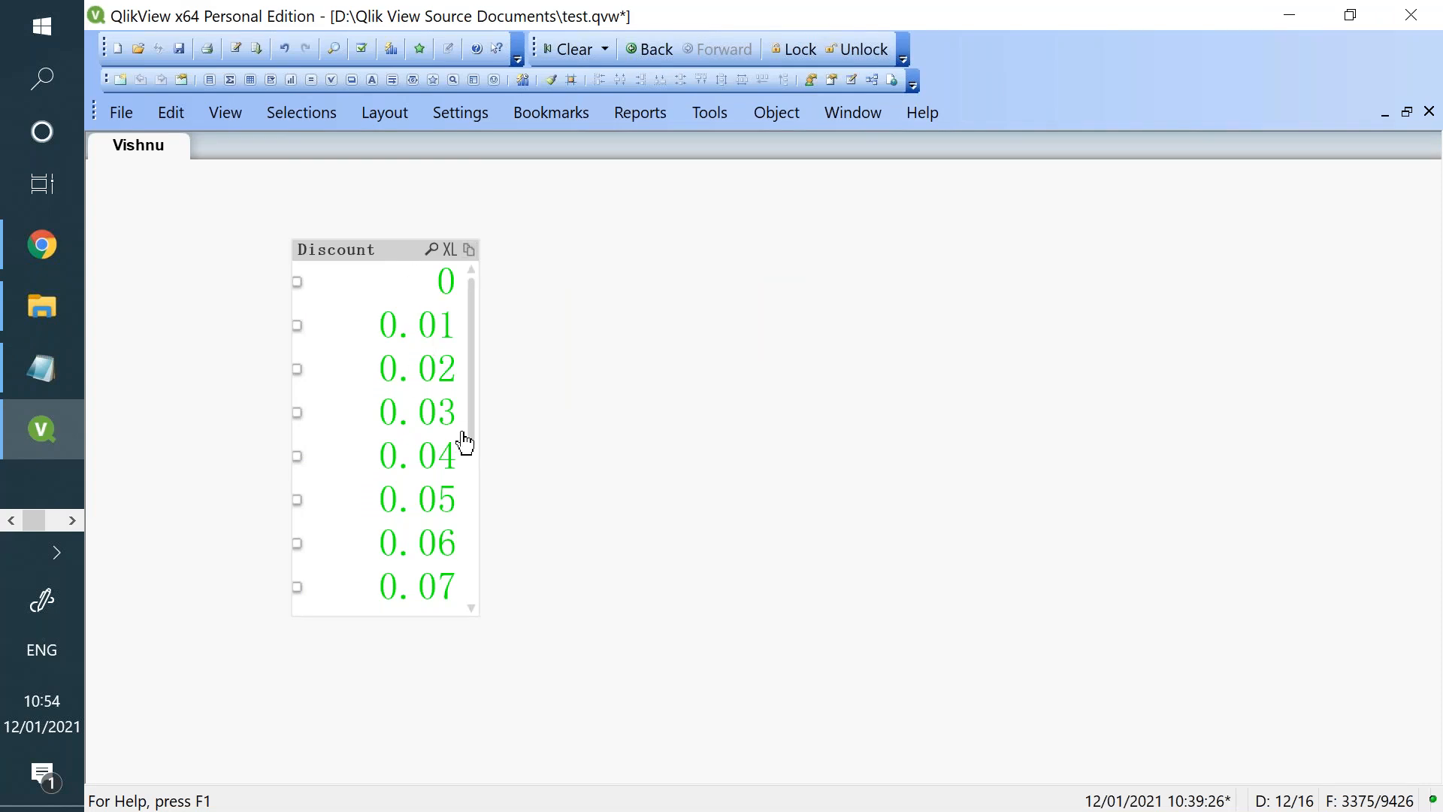
- Open the caption properties of the Discount list box
{"action": "right_click", "coordinate": [397, 251]}
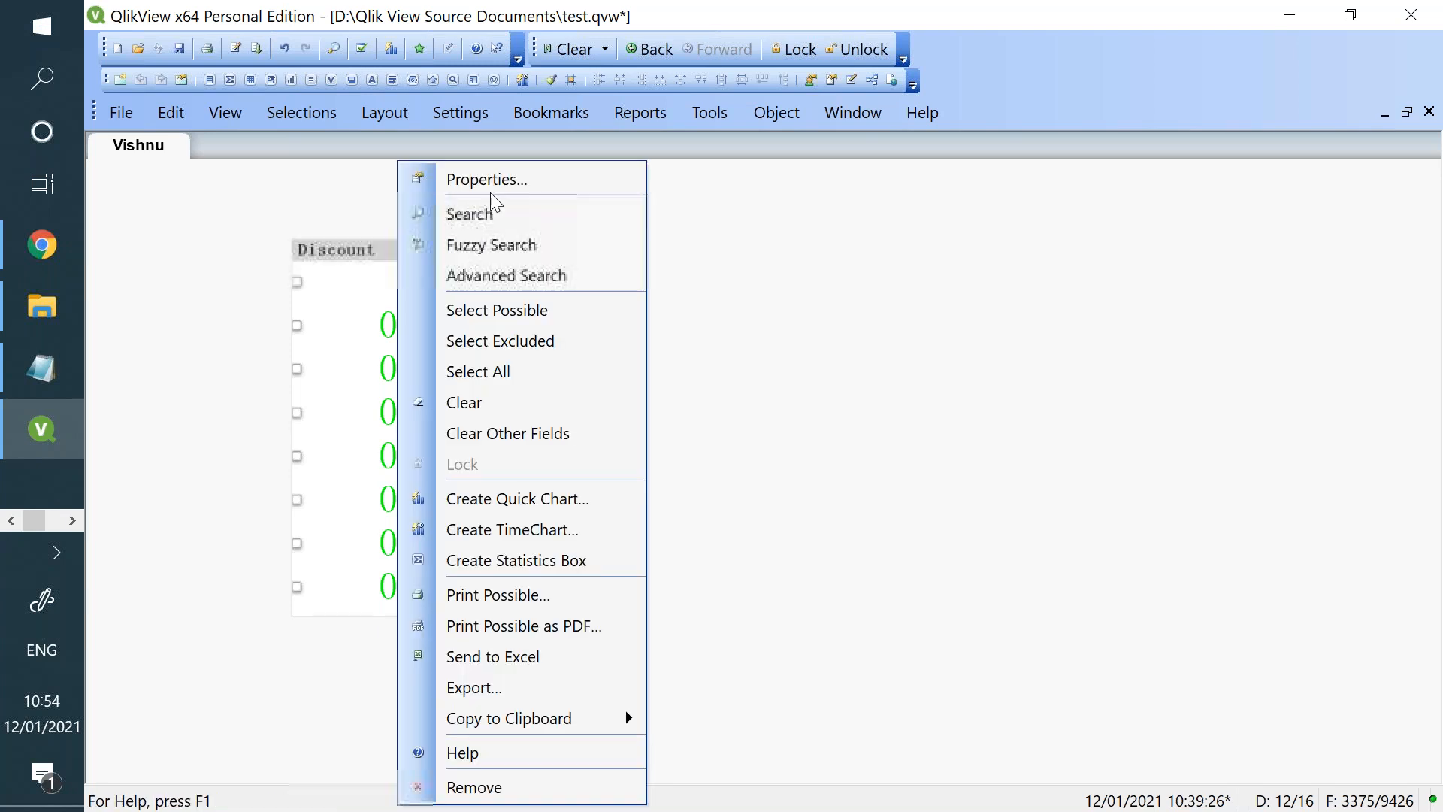
{"action": "left_click", "coordinate": [495, 187]}
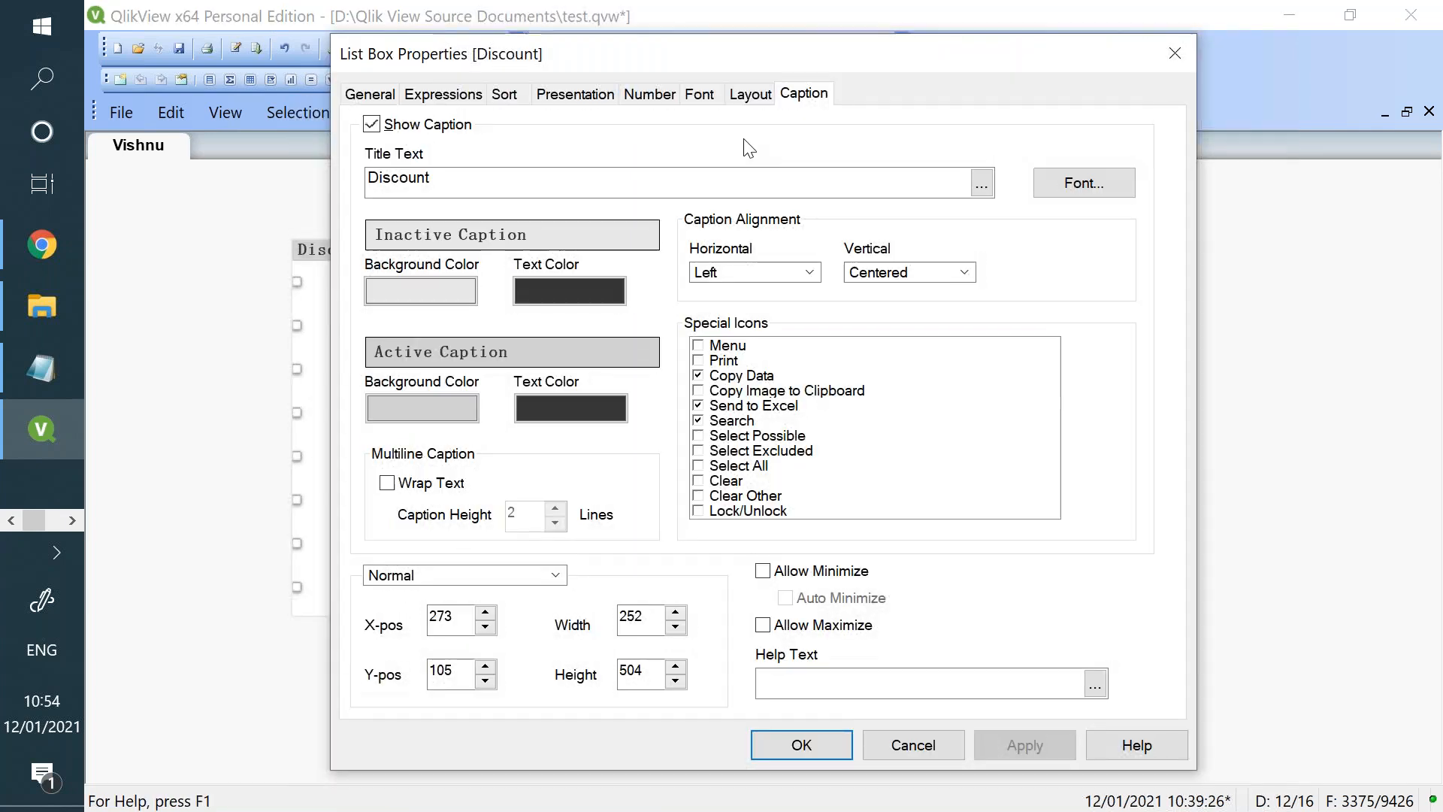
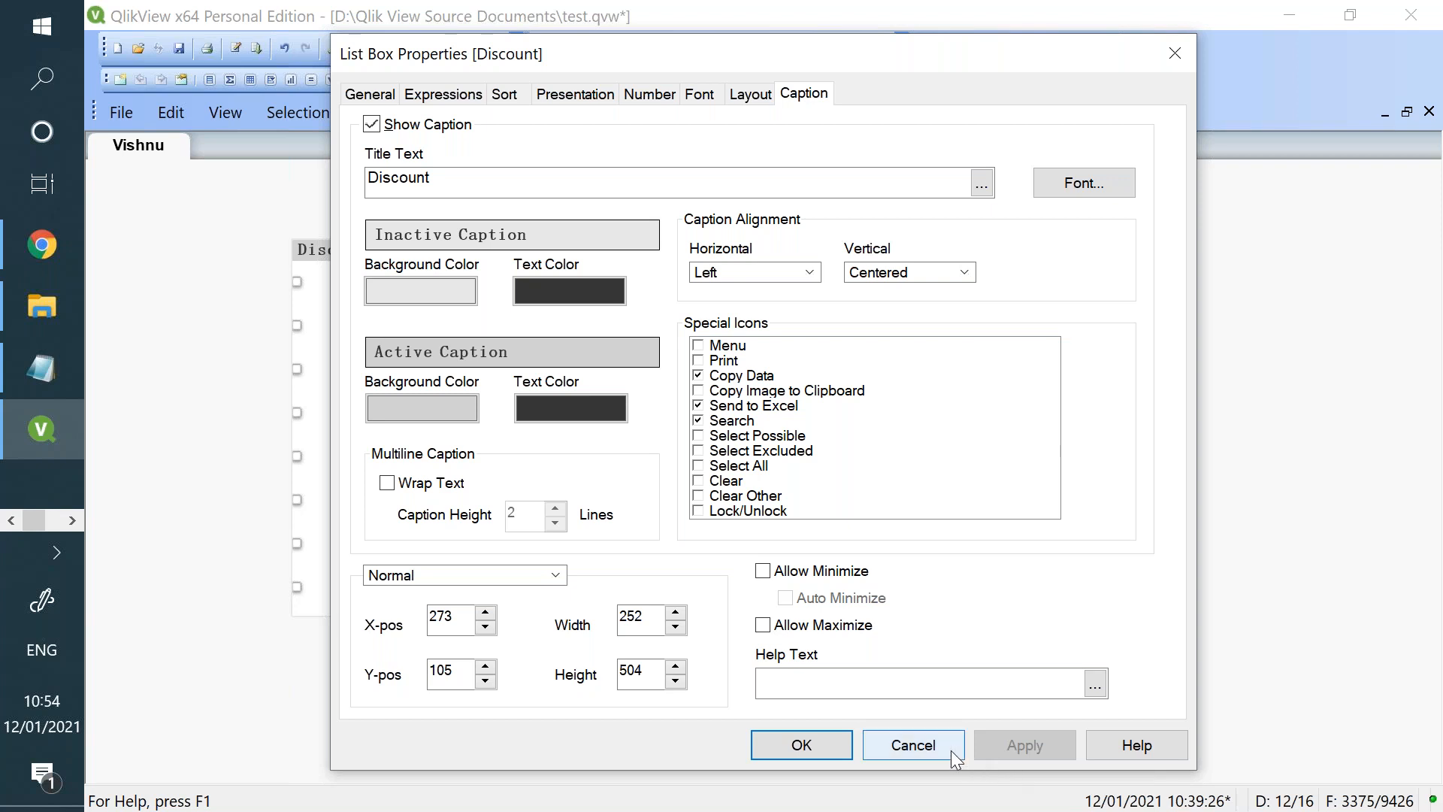
- Switch to Qlik Sense in Chrome and add an enlarged filter pane below the table, with Year as its dimension
{"action": "left_click", "coordinate": [40, 234]}
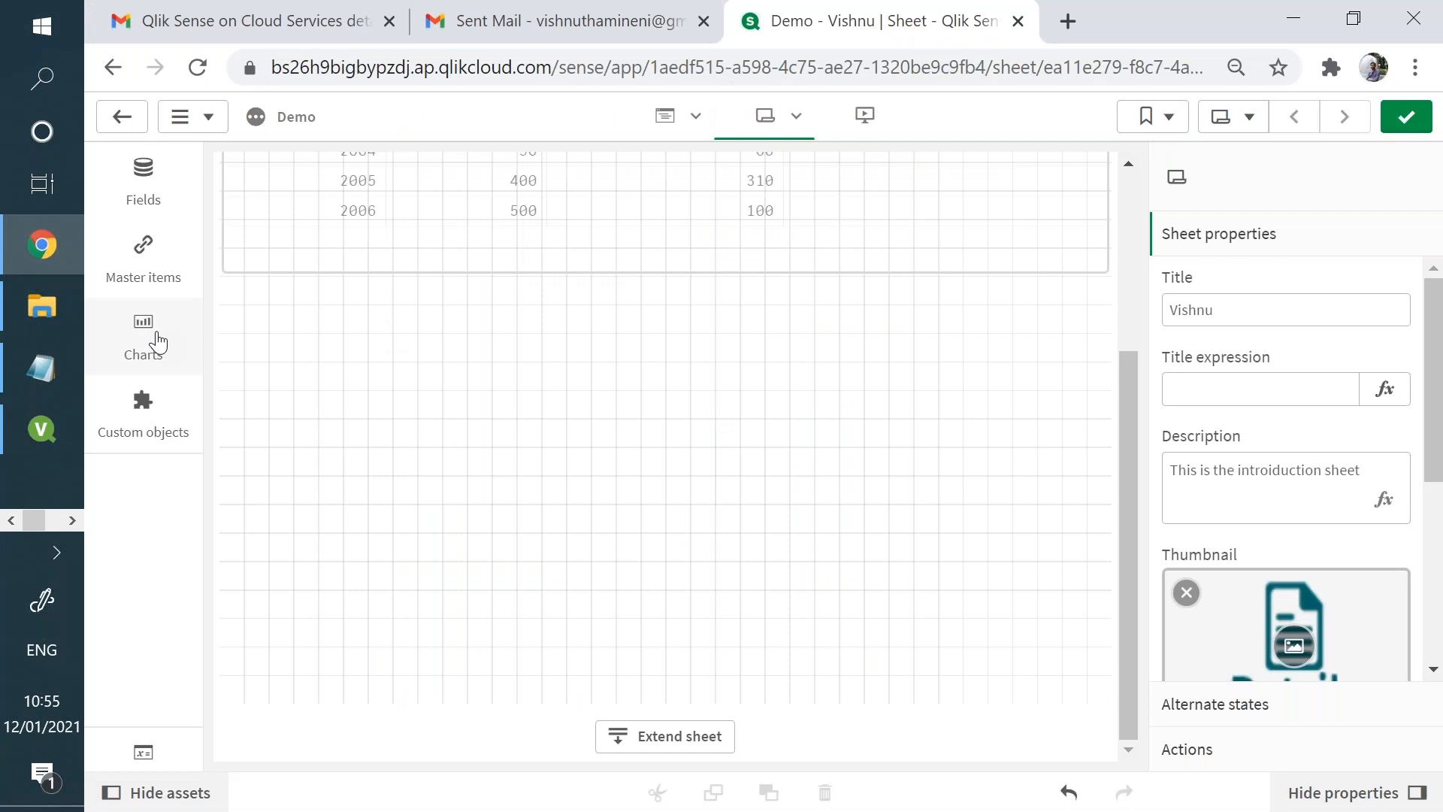
{"action": "left_click", "coordinate": [154, 339]}
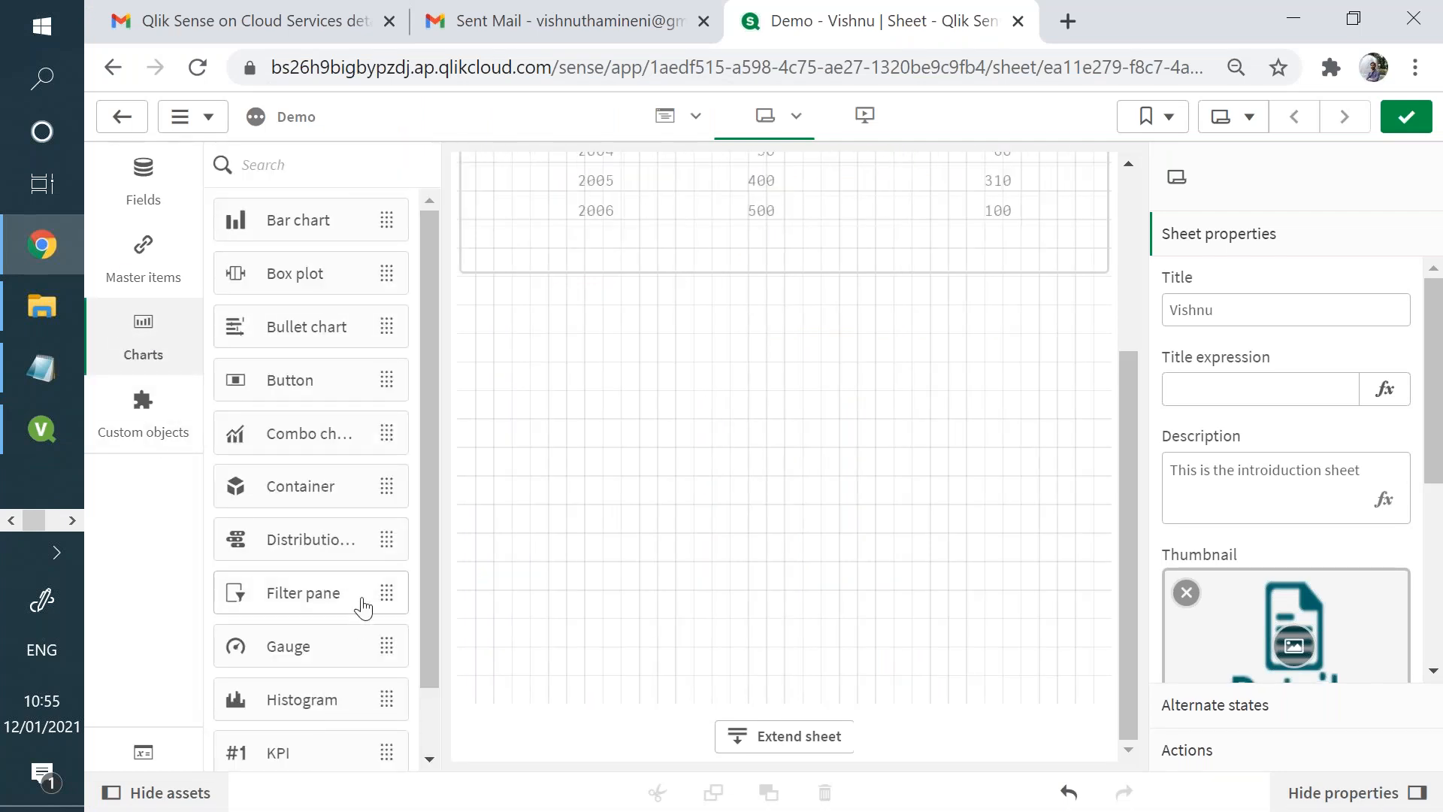
{"action": "left_click_drag", "start_coordinate": [396, 568], "coordinate": [544, 411]}
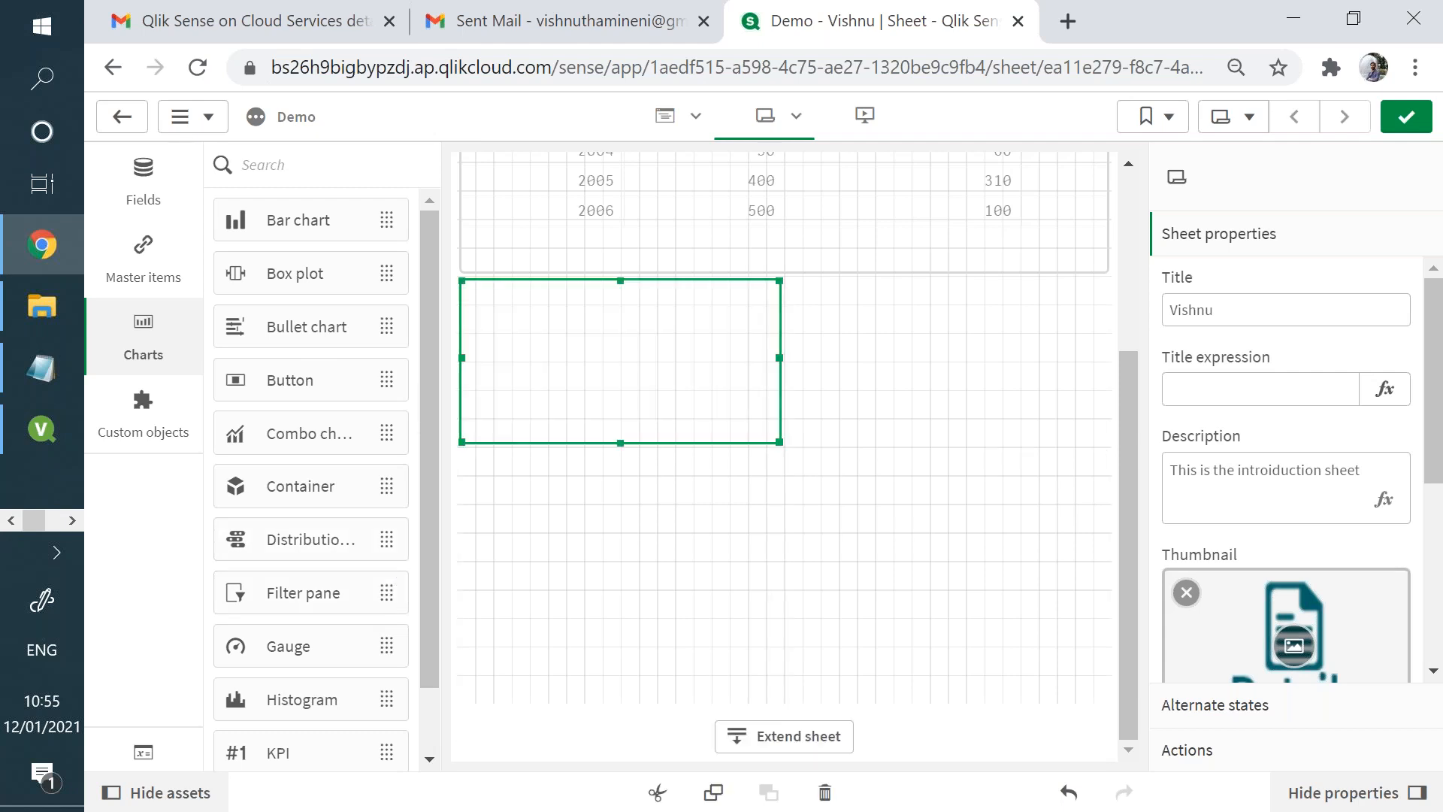
{"action": "left_click_drag", "start_coordinate": [779, 440], "coordinate": [761, 616]}
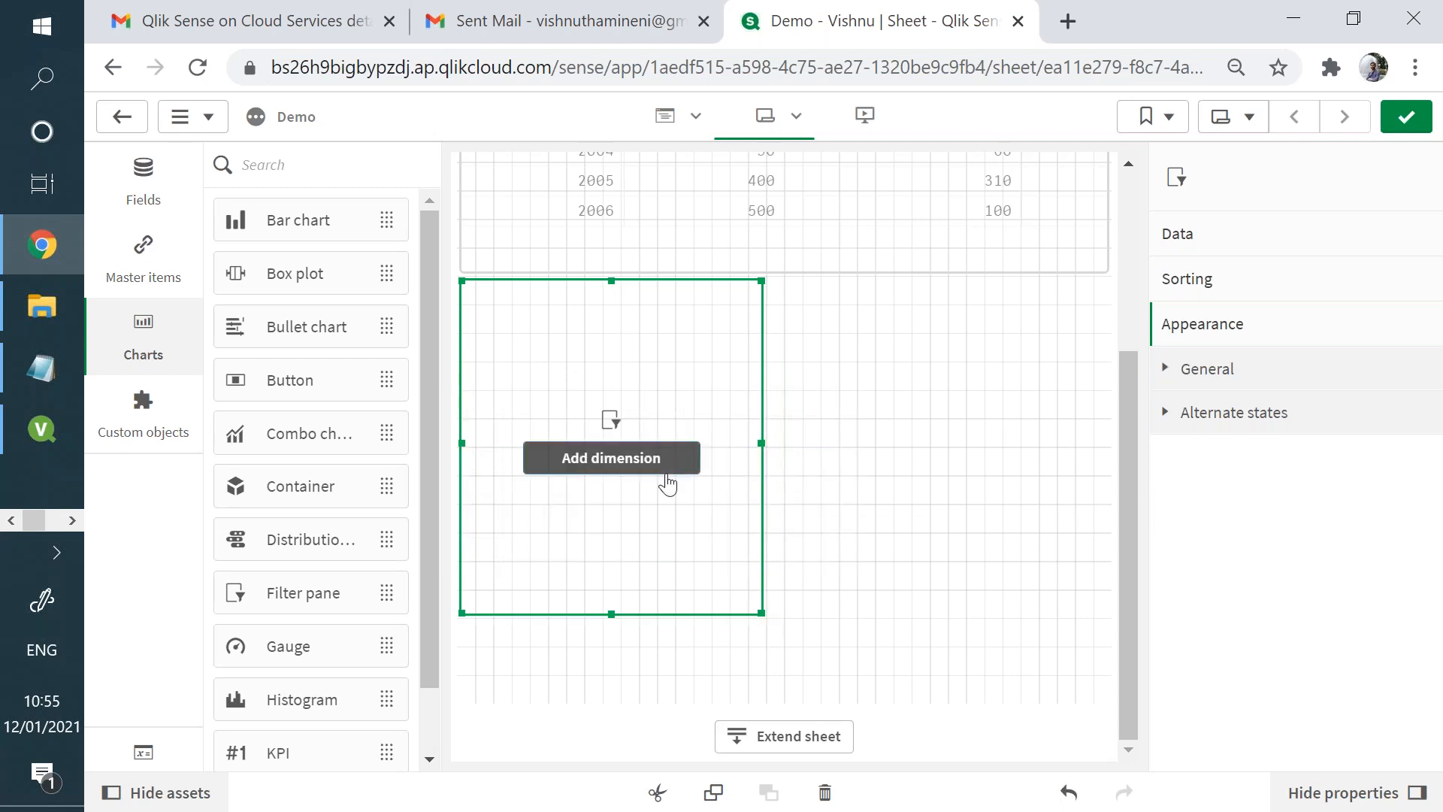
{"action": "left_click", "coordinate": [665, 471]}
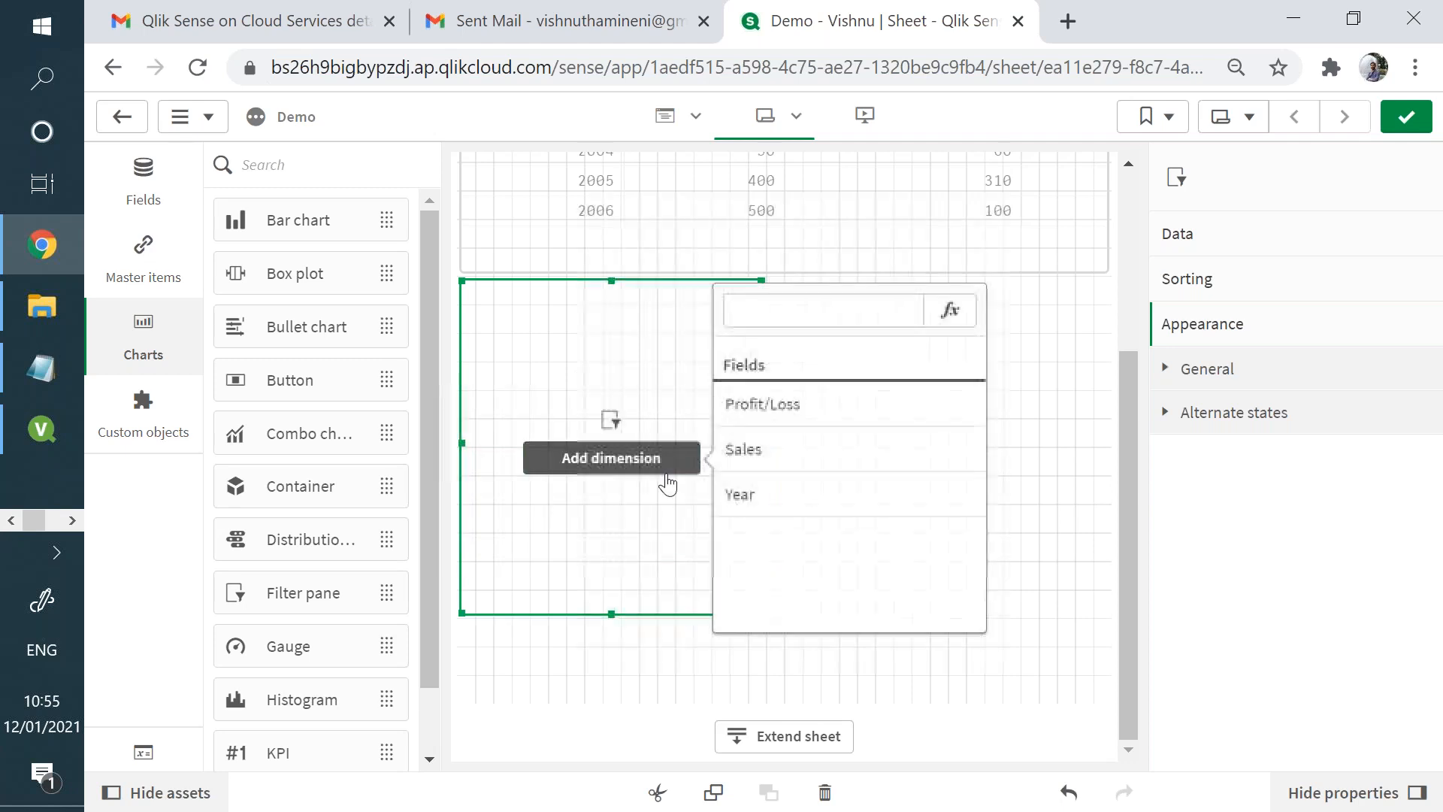
{"action": "left_click", "coordinate": [781, 500]}
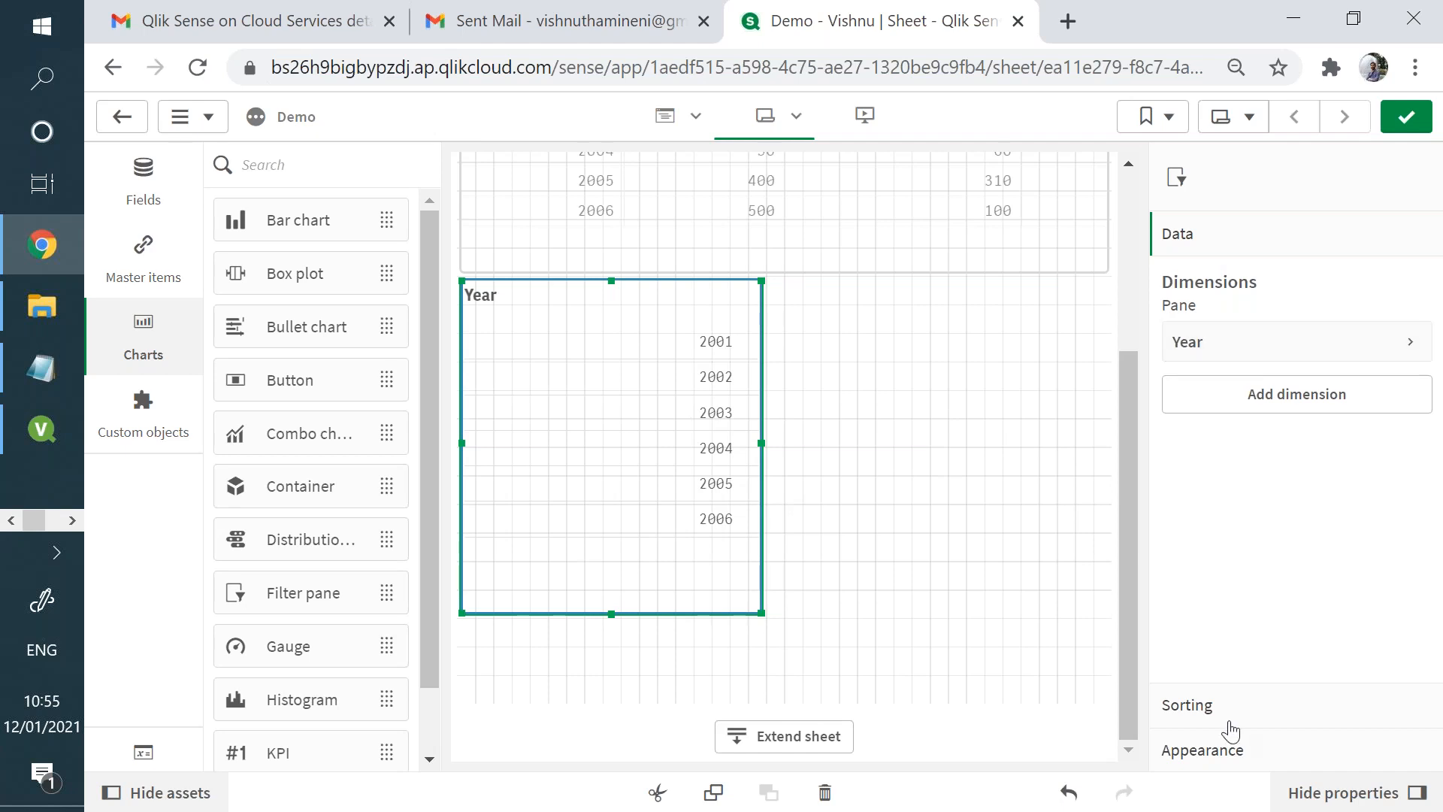
- Change the Year filter pane's sorting from auto to custom, and disable sorting by state and alphabetically
{"action": "left_click", "coordinate": [1224, 711]}
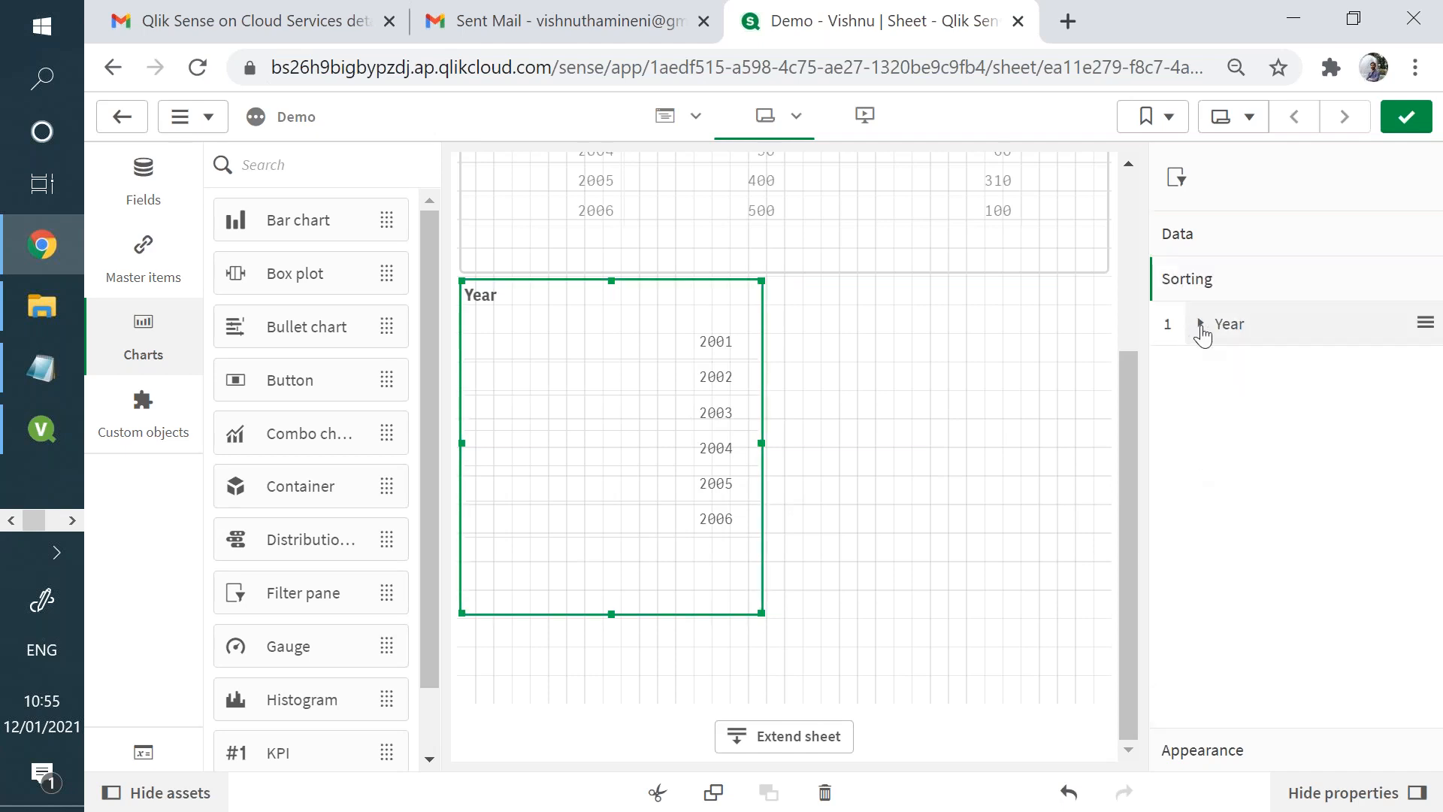
{"action": "left_click", "coordinate": [1201, 325]}
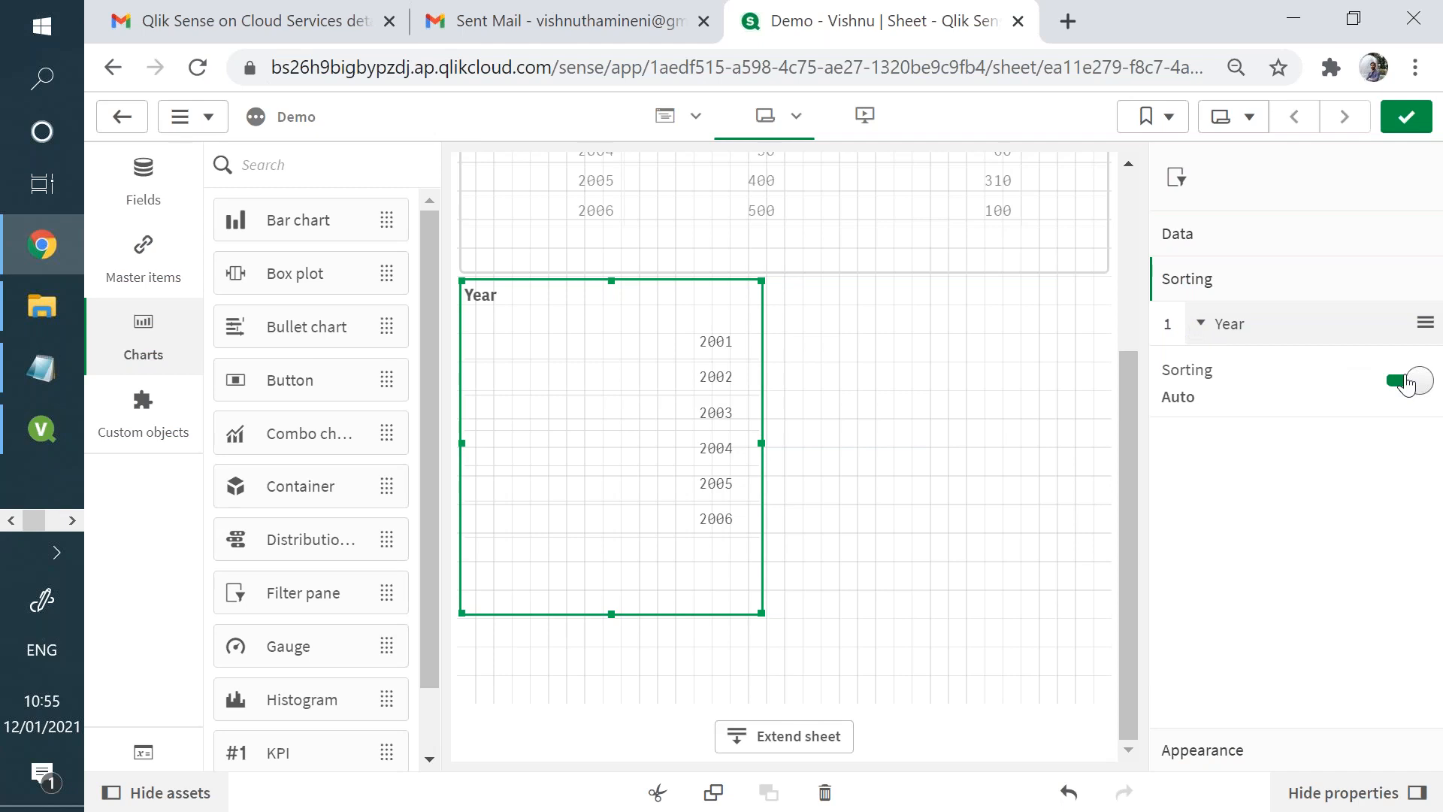
{"action": "left_click", "coordinate": [1388, 387]}
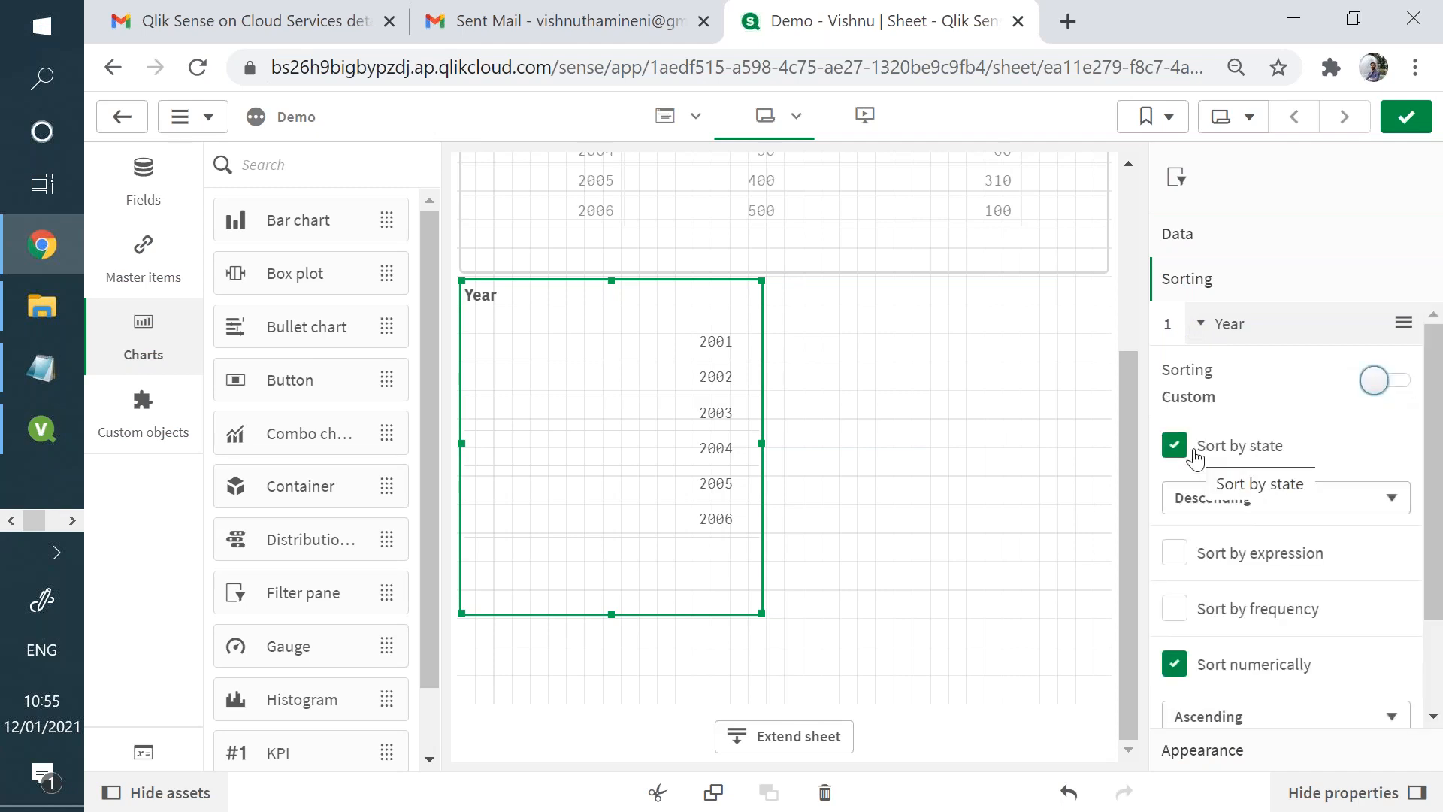
{"action": "left_click", "coordinate": [1194, 453]}
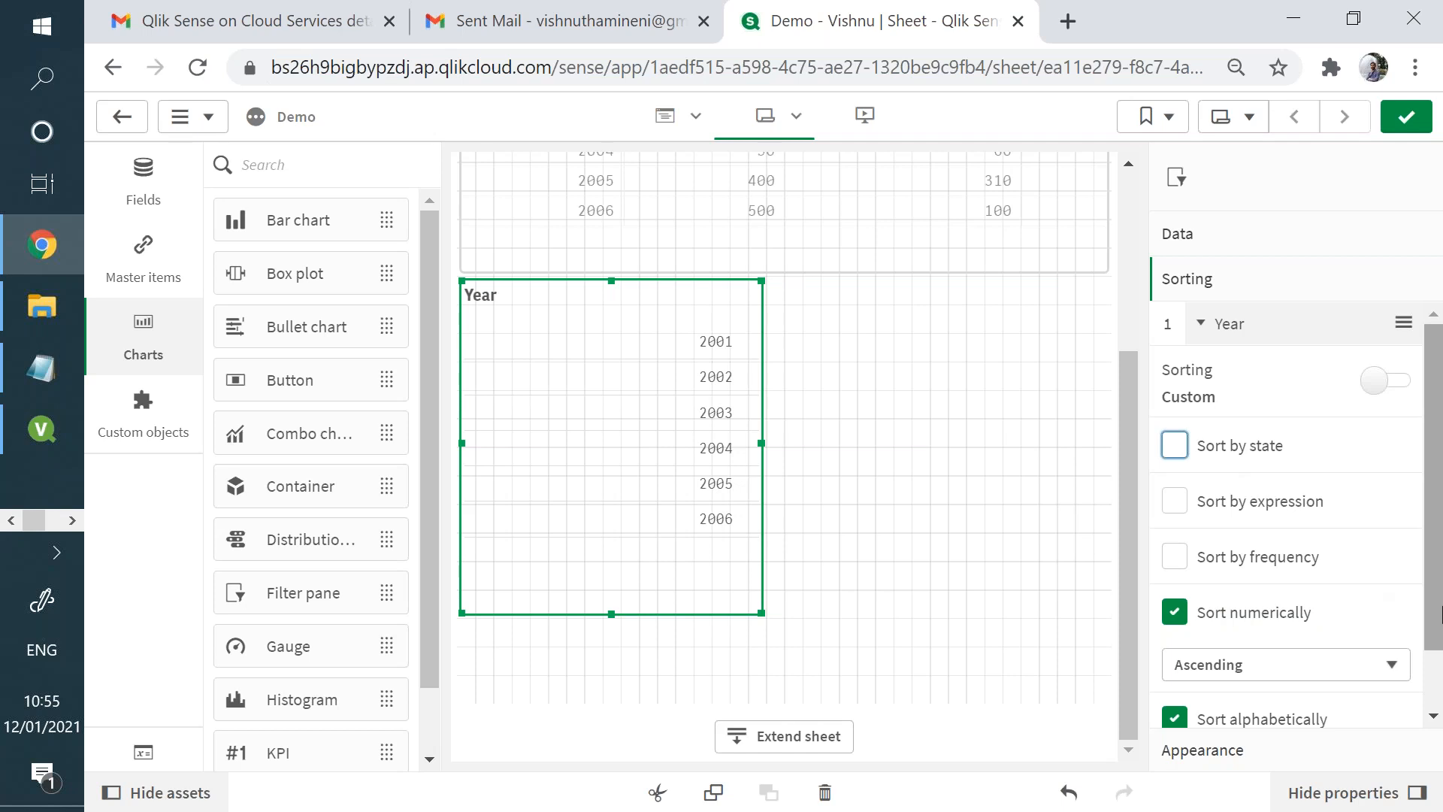
{"action": "scroll", "coordinate": [1437, 602], "scroll_direction": "down", "scroll_amount": 1}
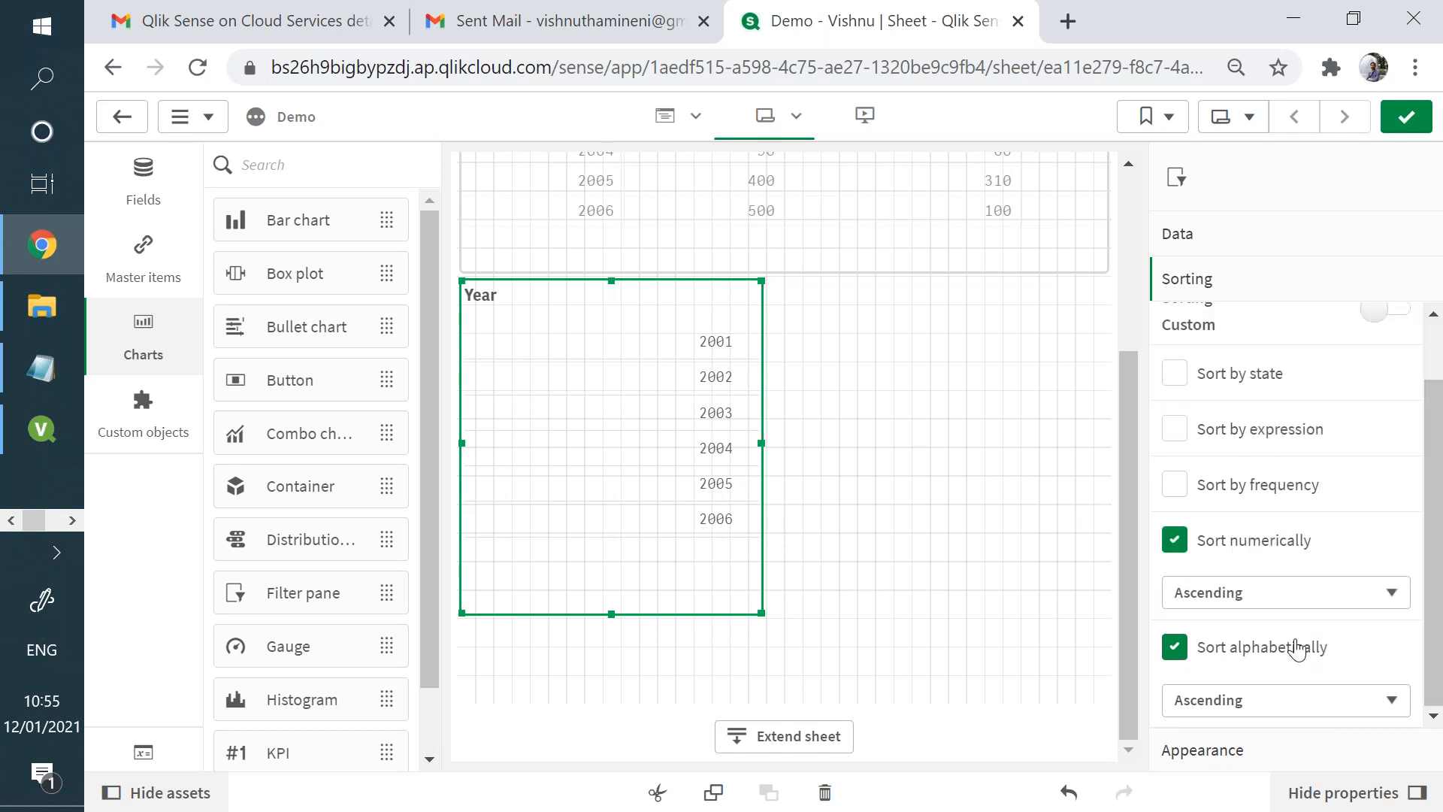
{"action": "left_click", "coordinate": [1174, 646]}
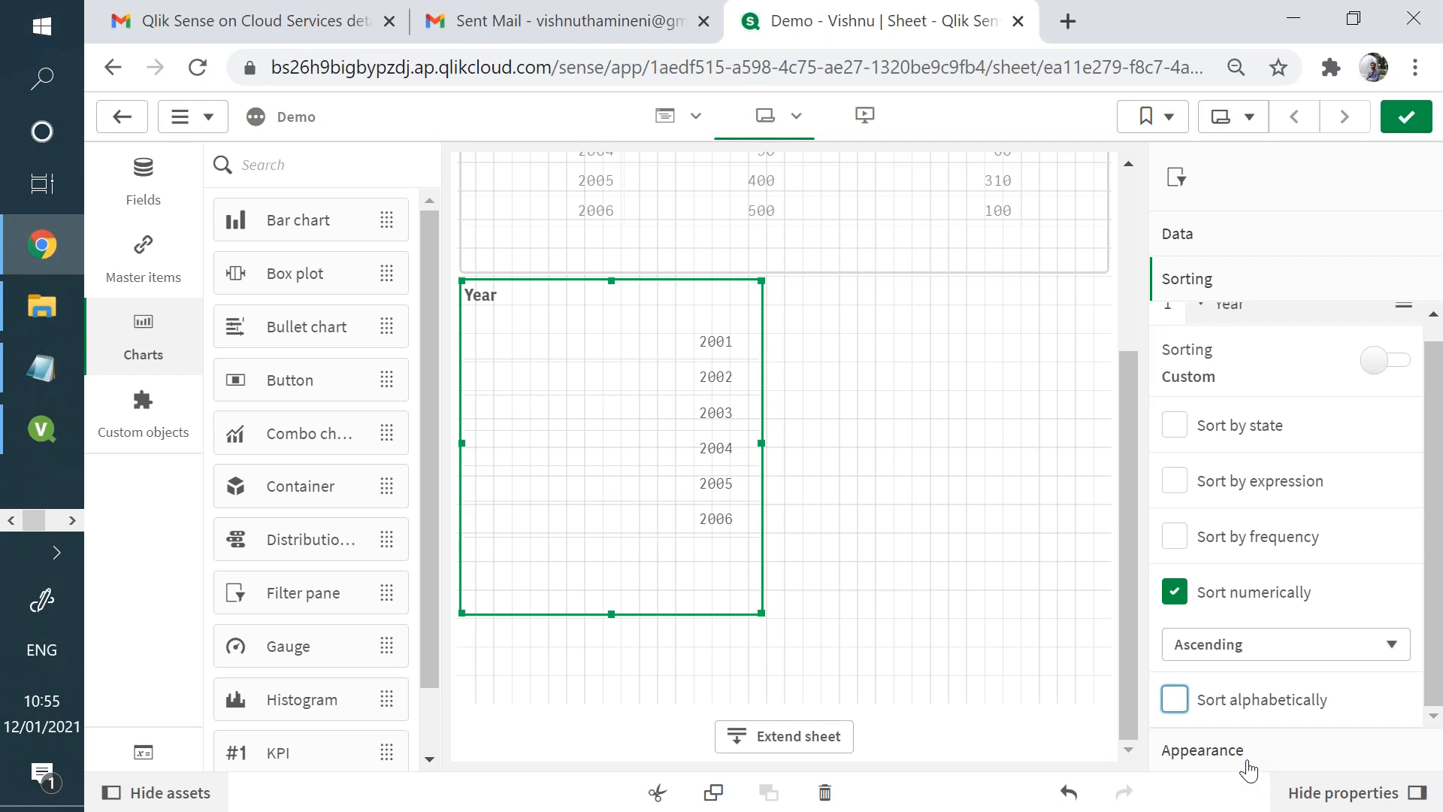
- Show titles on the Year filter pane and set its title to "This is the year filter"
{"action": "left_click", "coordinate": [1246, 753]}
{"action": "left_click", "coordinate": [1201, 372]}
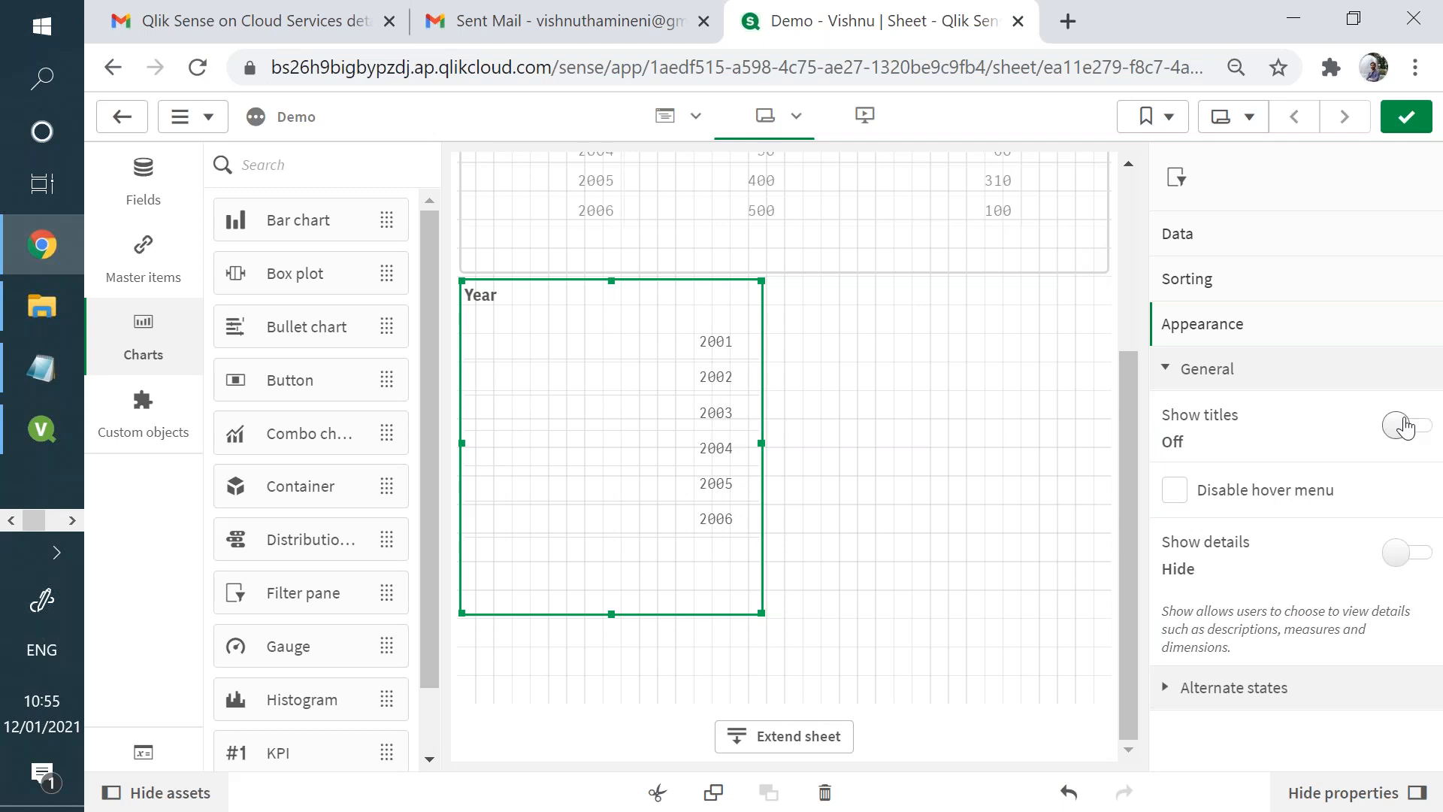
{"action": "left_click", "coordinate": [1402, 427]}
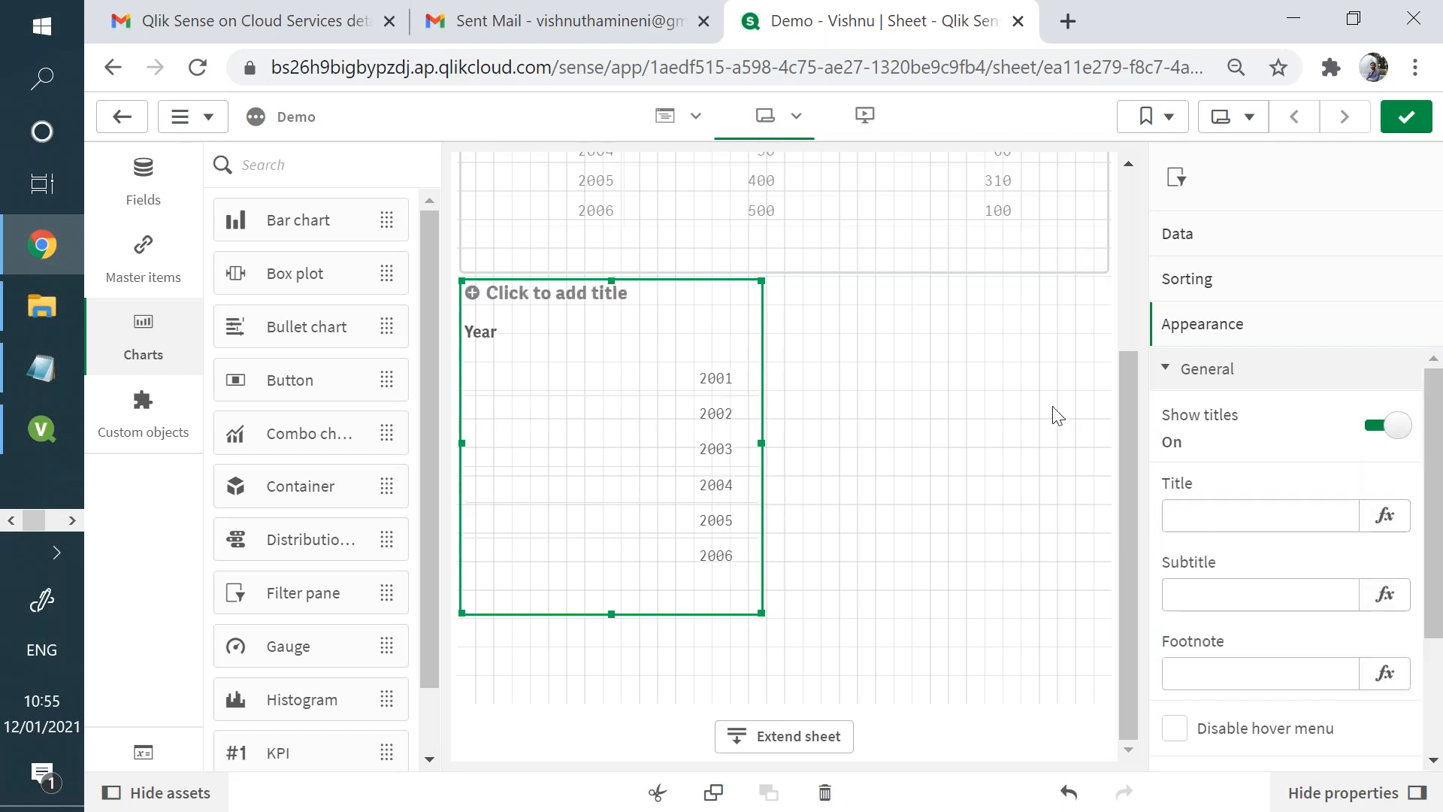
{"action": "left_click", "coordinate": [591, 297]}
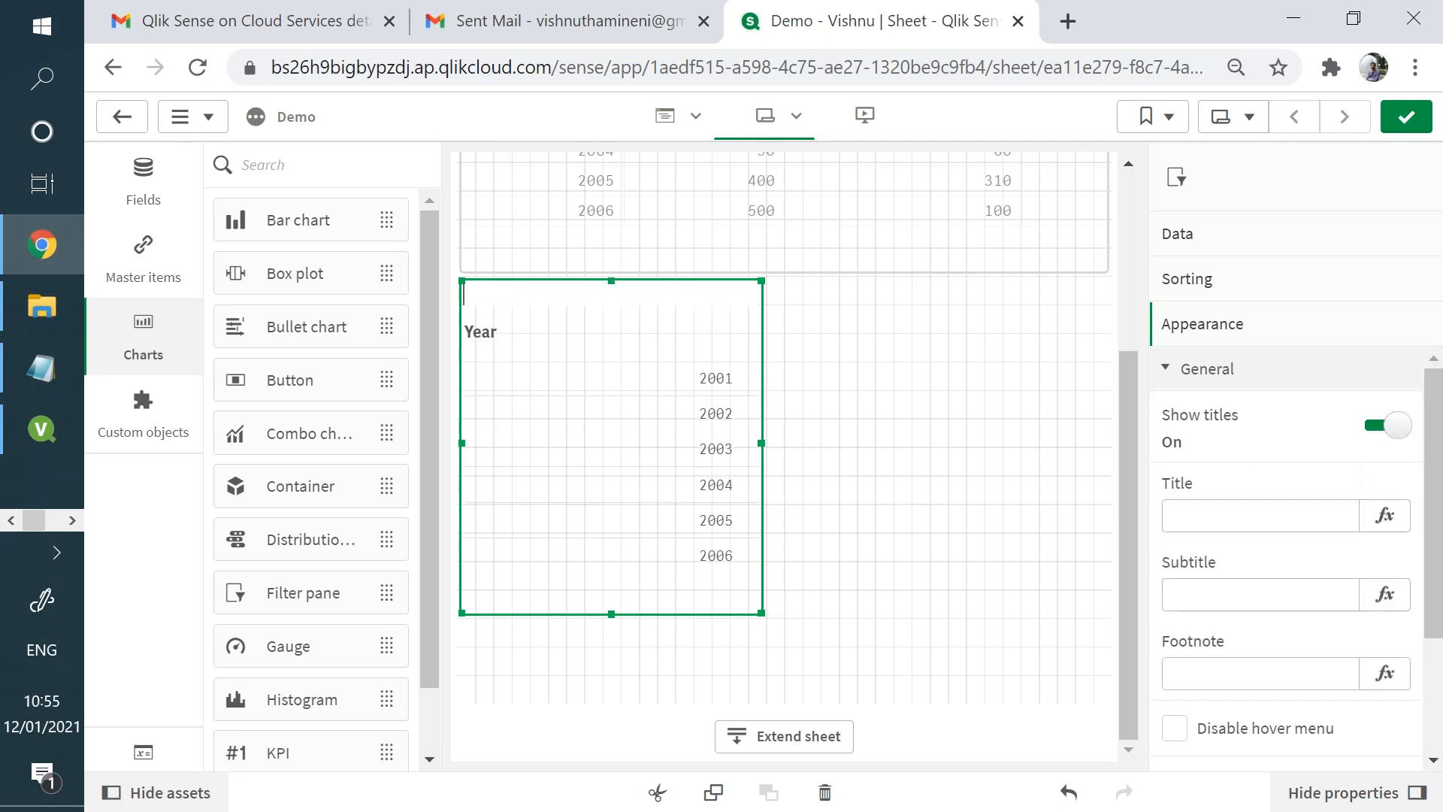
{"action": "type", "text": "Tgu"}
{"action": "type", "text": "his is the ye"}
{"action": "type", "text": "ar"}
{"action": "type", "text": " filter"}
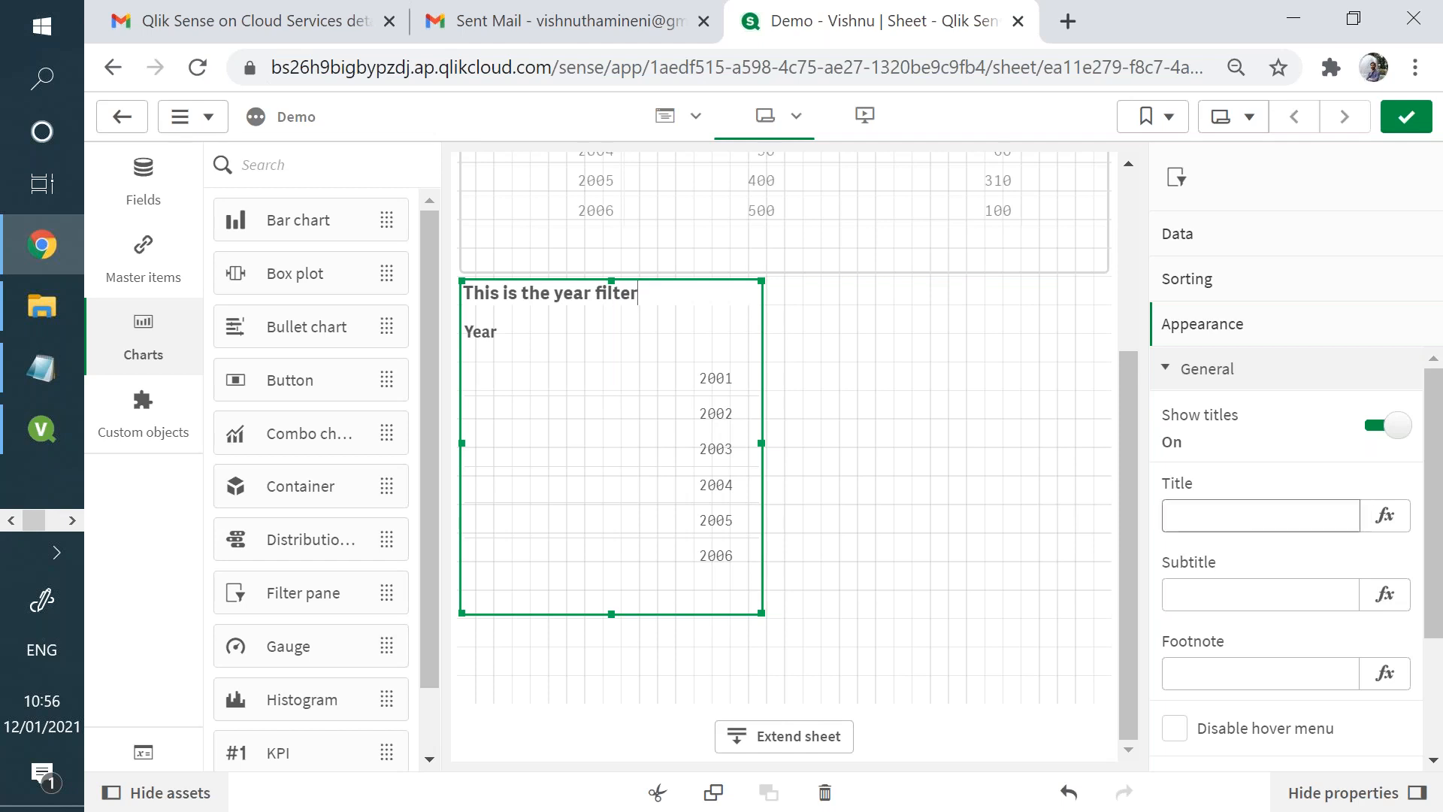
{"action": "left_click", "coordinate": [1323, 514]}
{"action": "left_click", "coordinate": [1304, 594]}
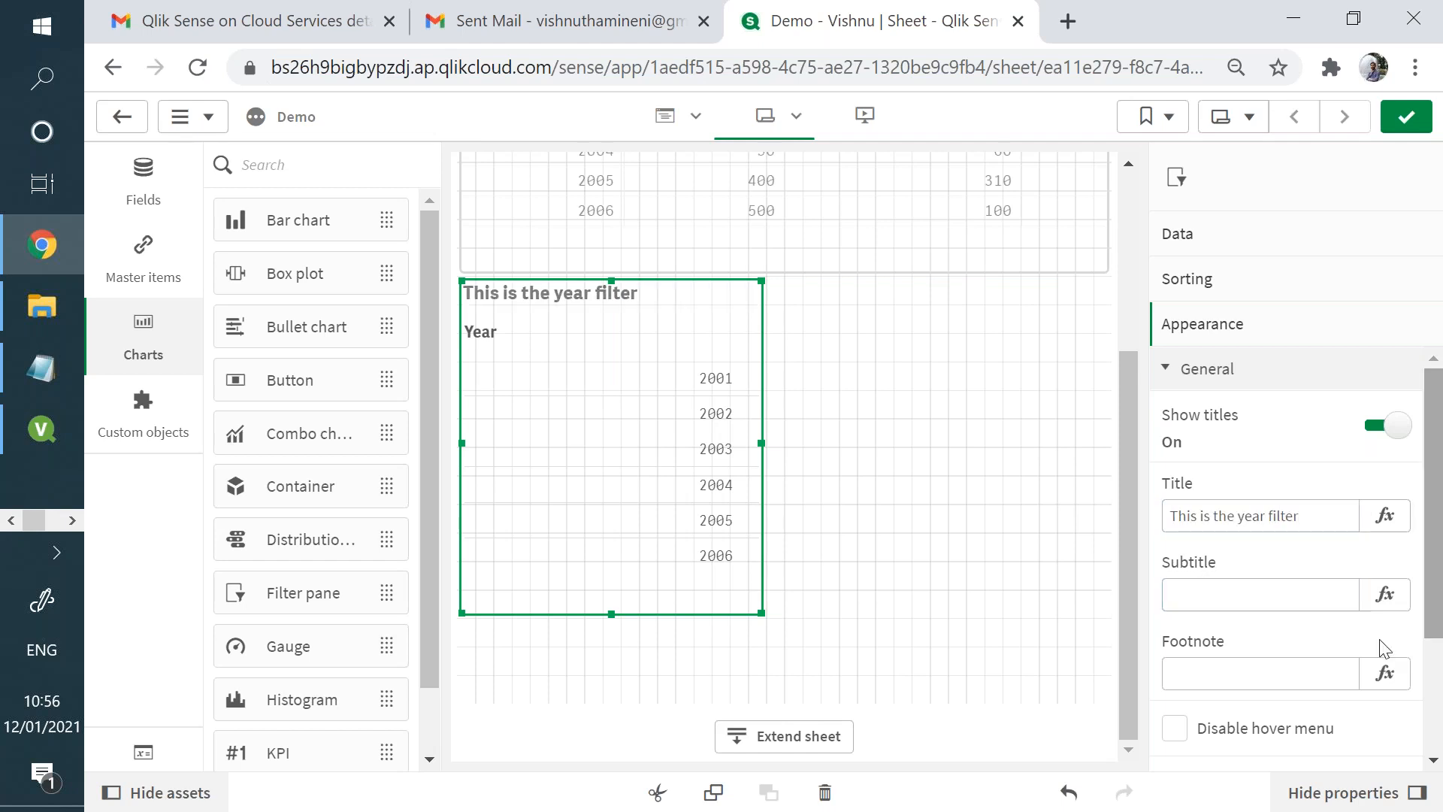
- Compare the filter pane's appearance, data and sorting options with the Discount list box's caption properties in QlikView, and close those properties
{"action": "scroll", "coordinate": [1435, 564], "scroll_direction": "down", "scroll_amount": 3}
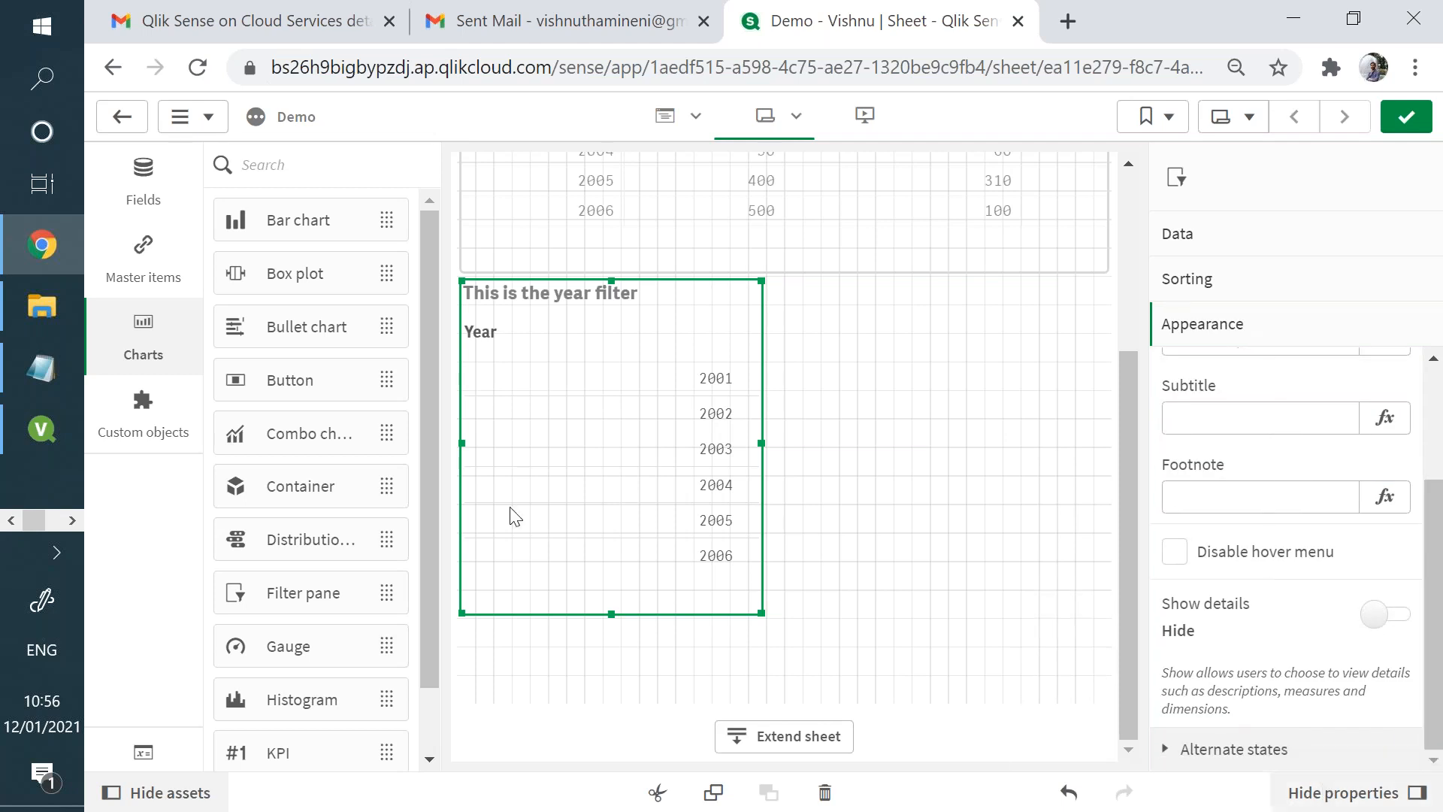
{"action": "left_click", "coordinate": [71, 416]}
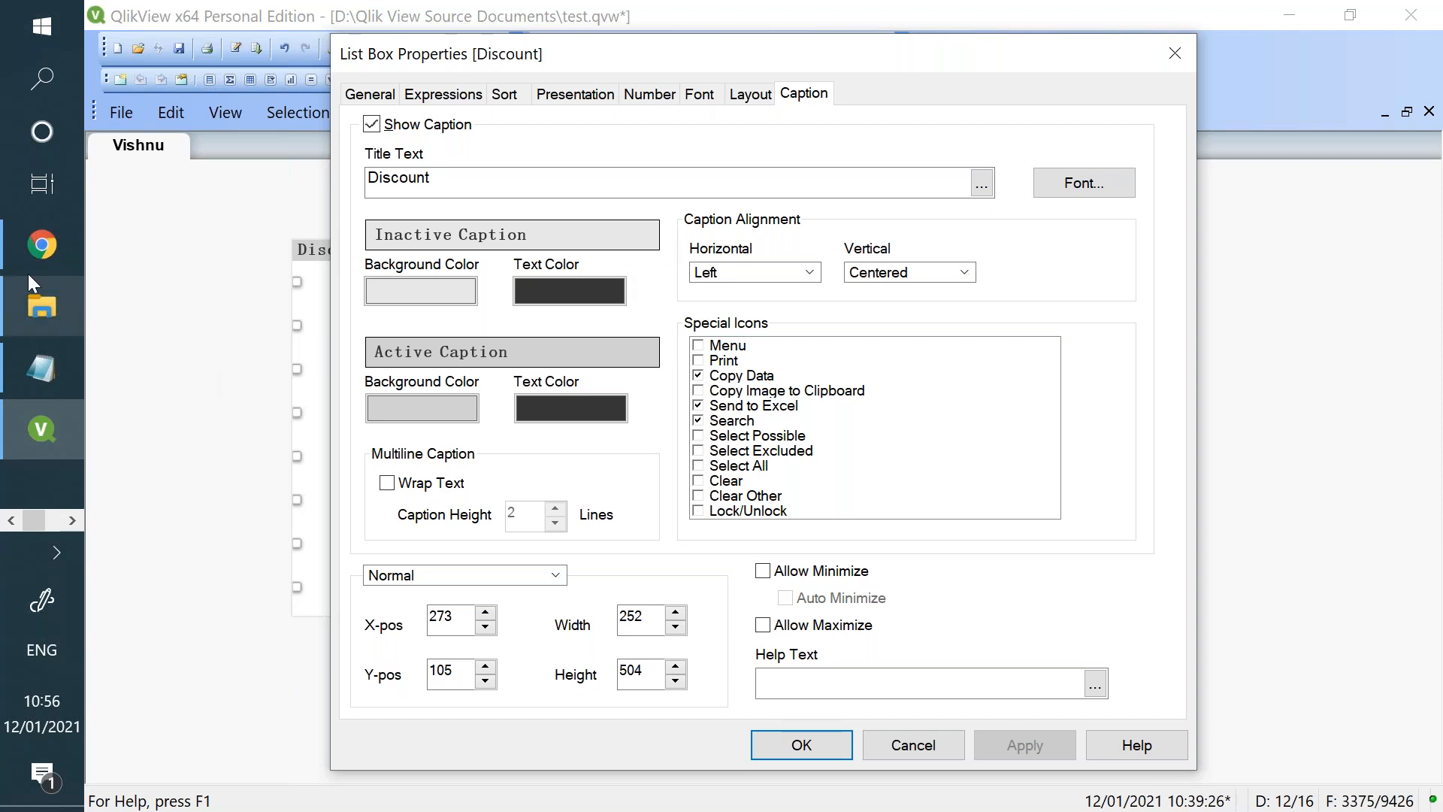
{"action": "left_click", "coordinate": [39, 225]}
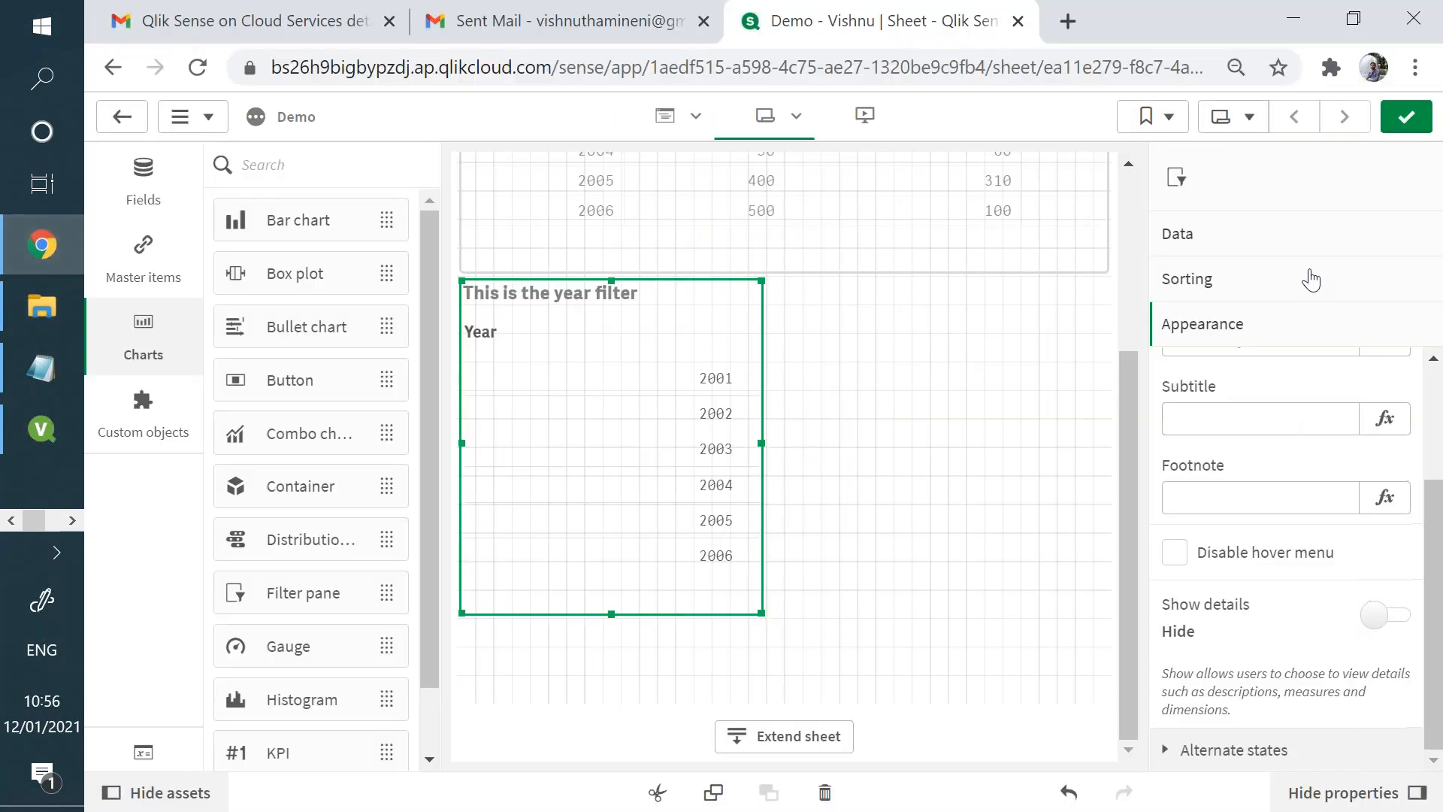
{"action": "left_click", "coordinate": [1294, 235]}
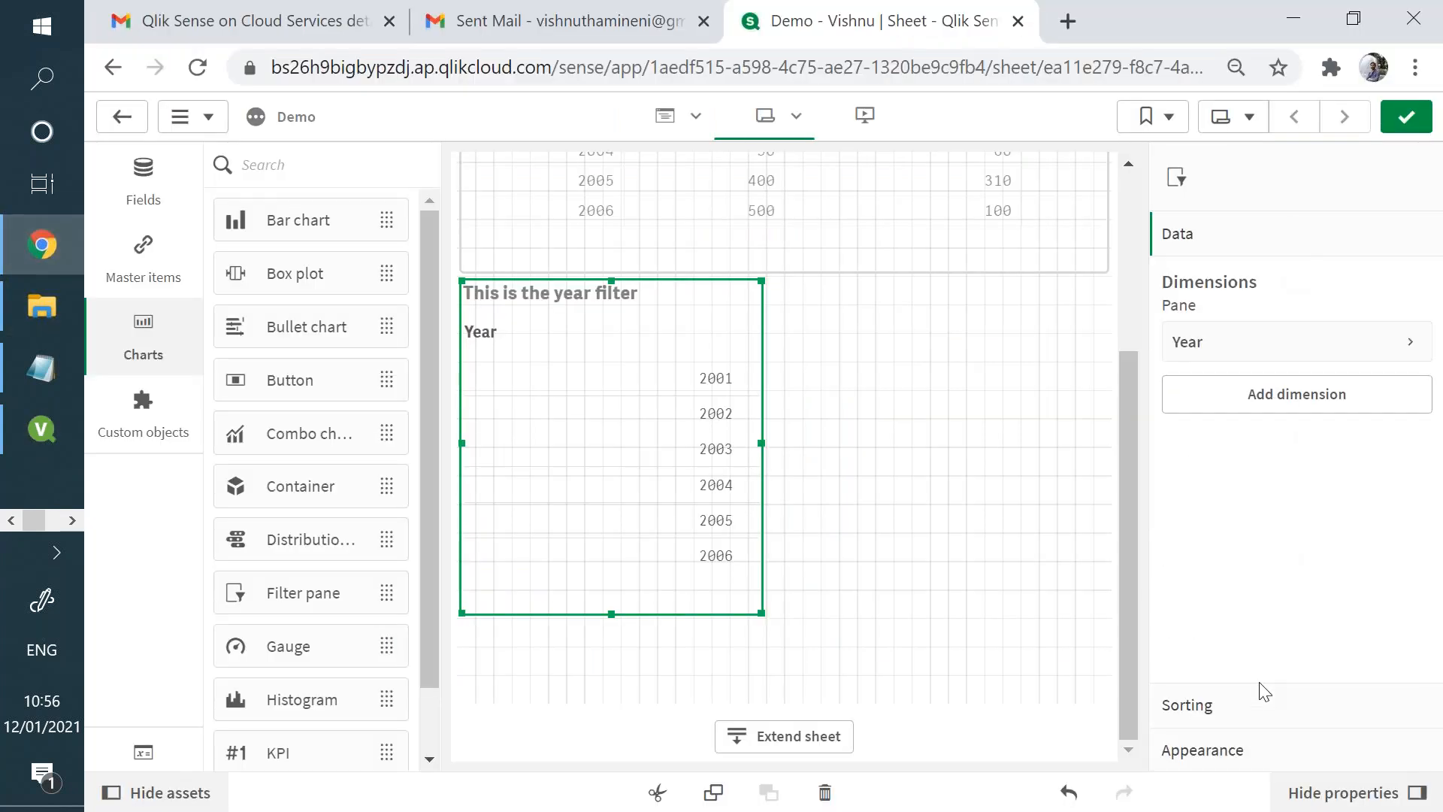
{"action": "left_click", "coordinate": [1252, 710]}
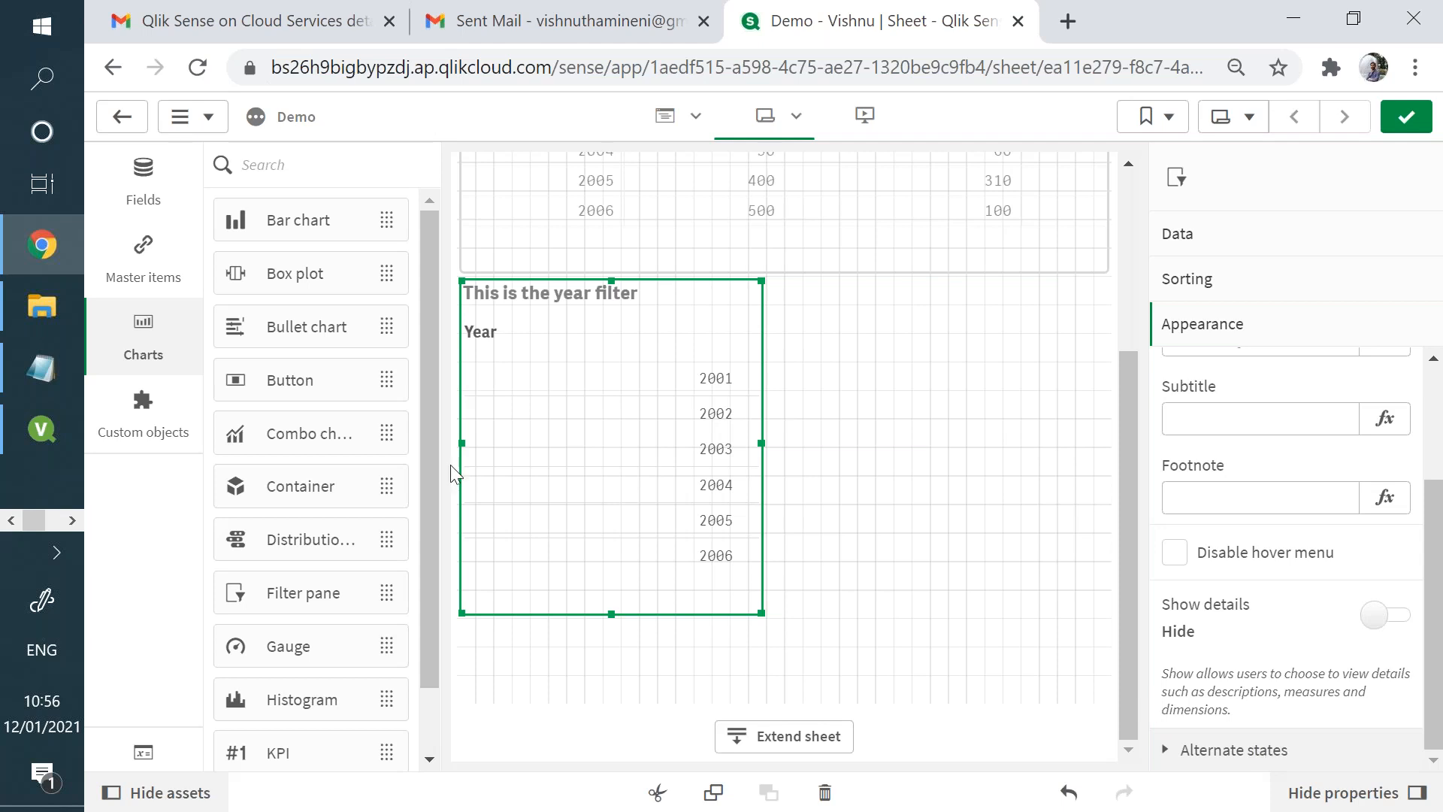
{"action": "left_click", "coordinate": [43, 429]}
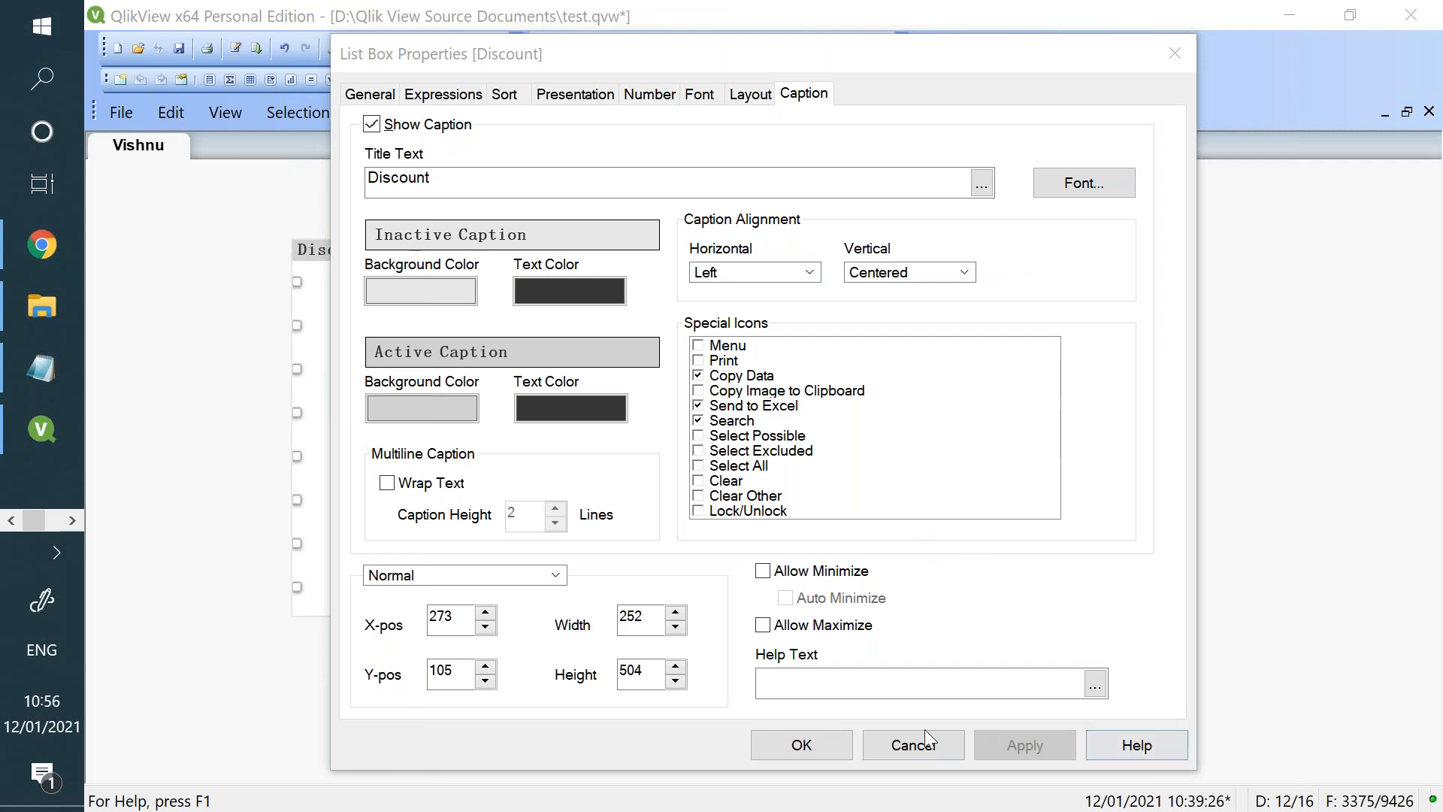
{"action": "left_click", "coordinate": [802, 746]}
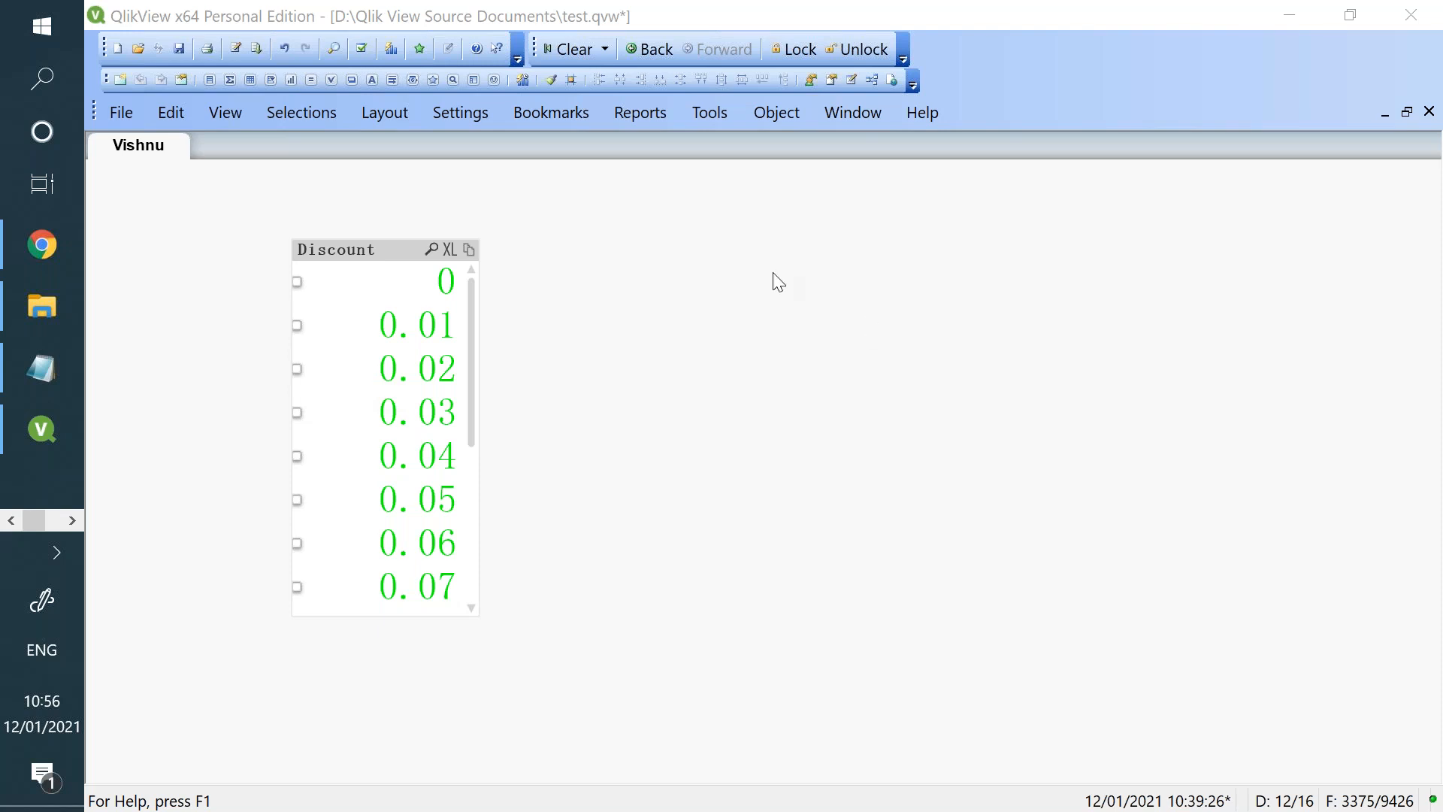
- Create a multi box on the Vishnu sheet displaying the Customer Name, Customer Segment, Discount and Order ID fields
{"action": "right_click", "coordinate": [751, 255]}
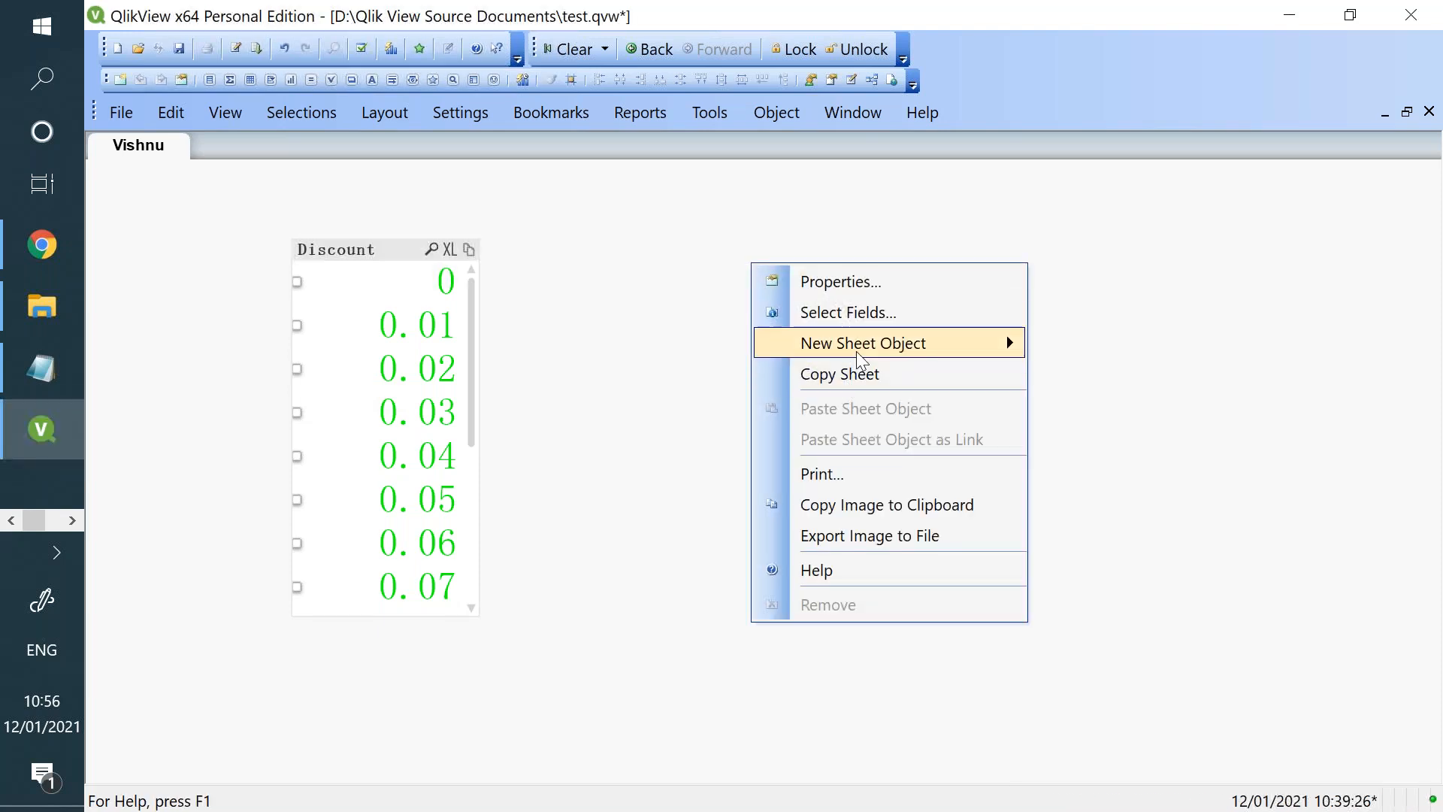
{"action": "mouse_move", "coordinate": [883, 344]}
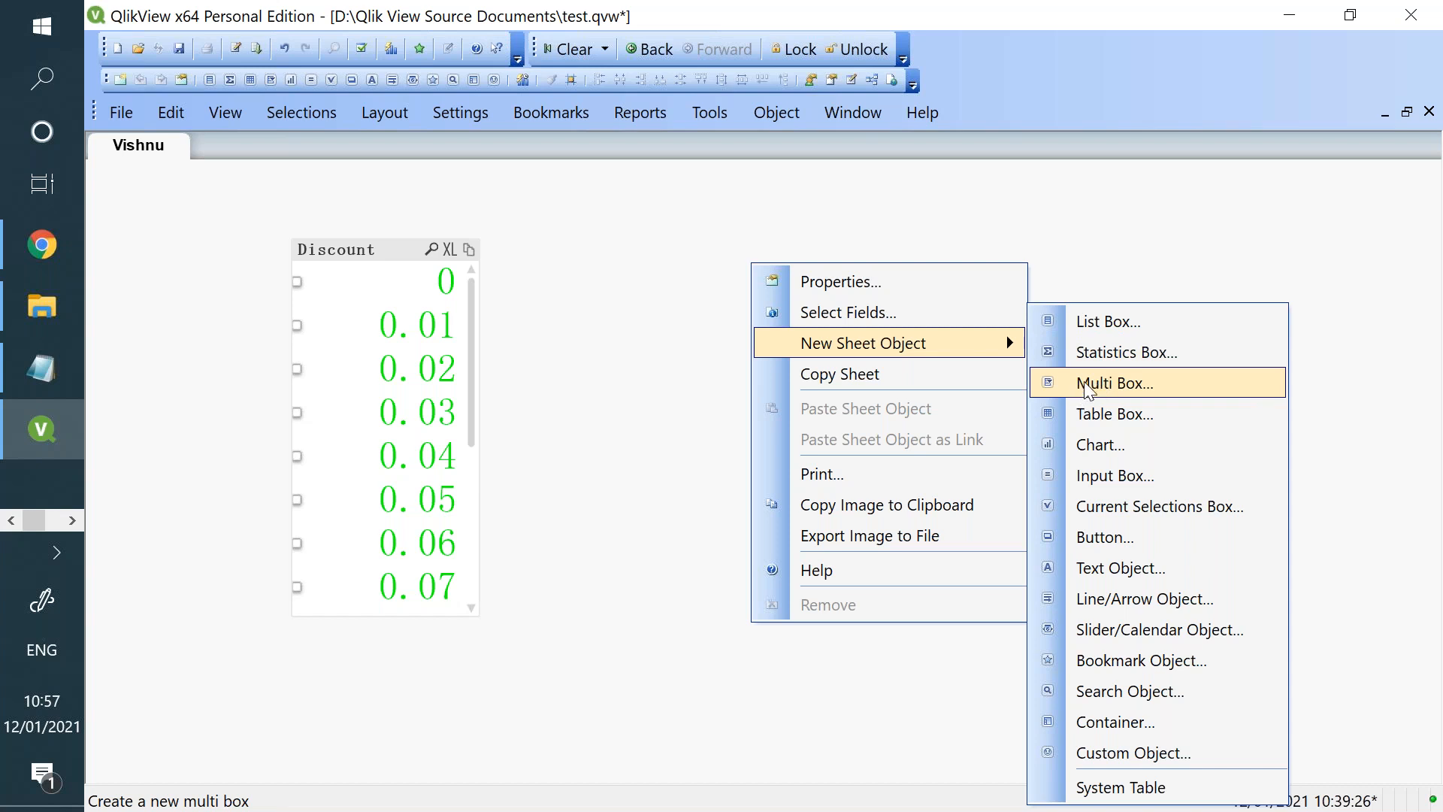
{"action": "left_click", "coordinate": [1088, 385]}
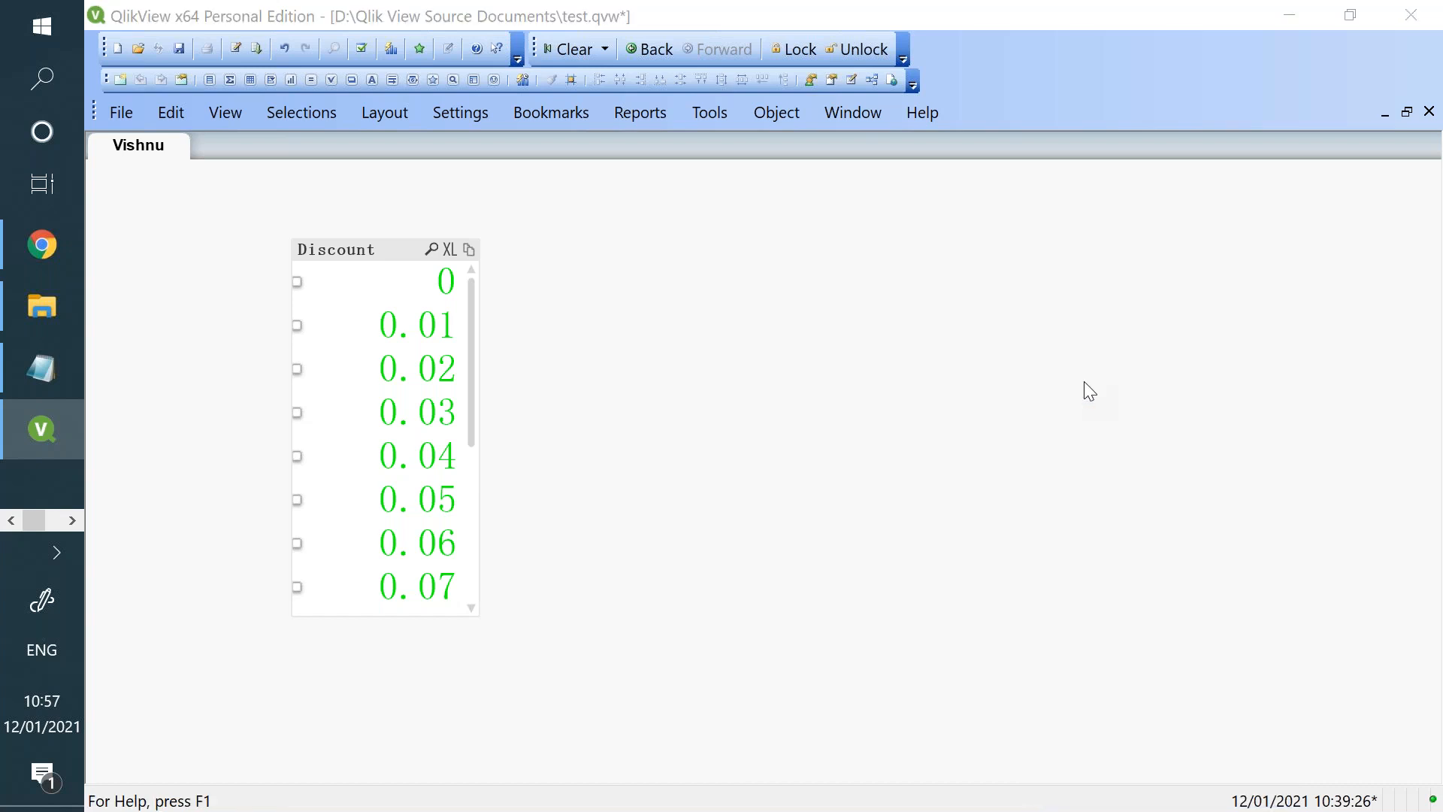
{"action": "left_click_drag", "start_coordinate": [344, 46], "coordinate": [658, 163]}
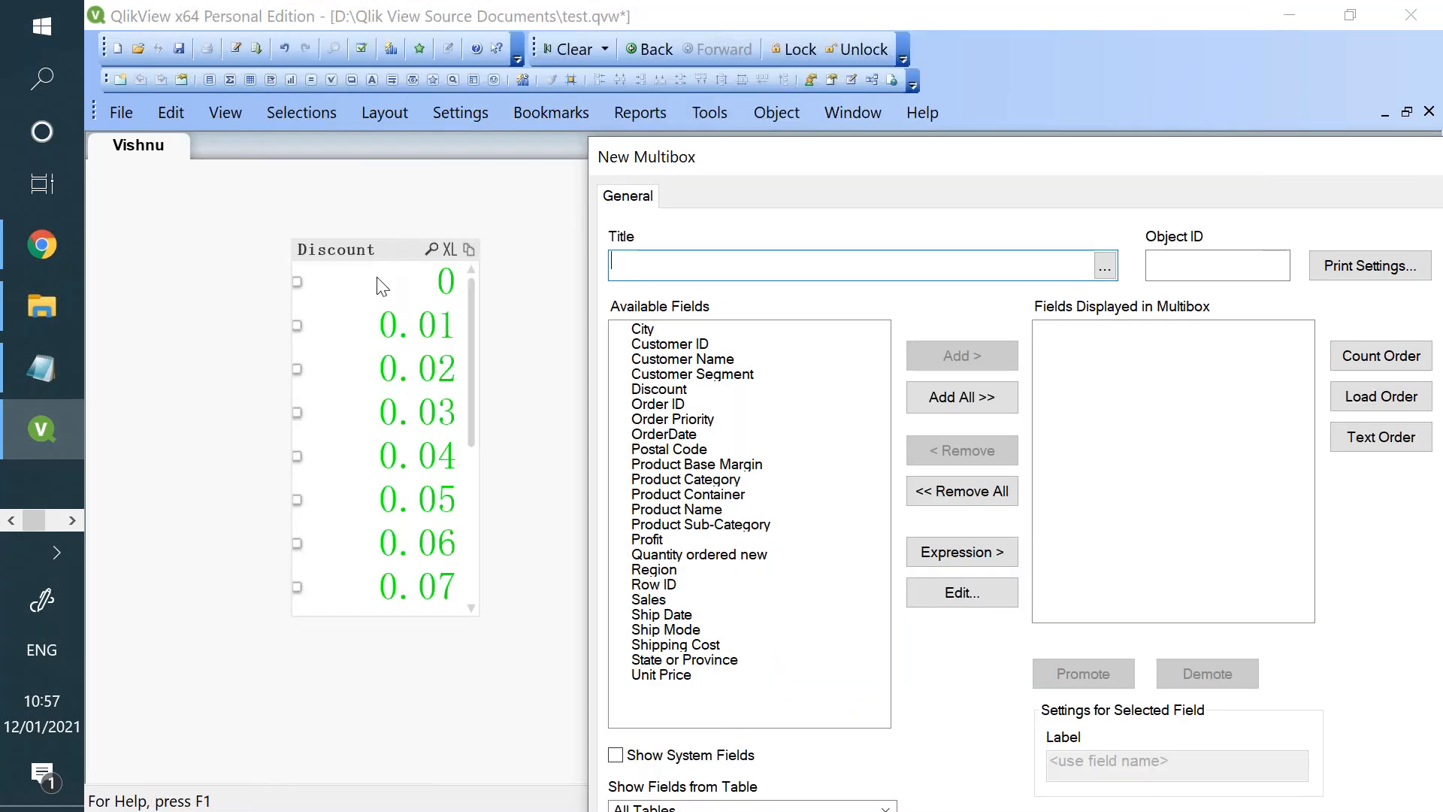
{"action": "left_click", "coordinate": [686, 356]}
{"action": "left_click_drag", "start_coordinate": [687, 362], "coordinate": [687, 374]}
{"action": "left_click", "coordinate": [966, 355]}
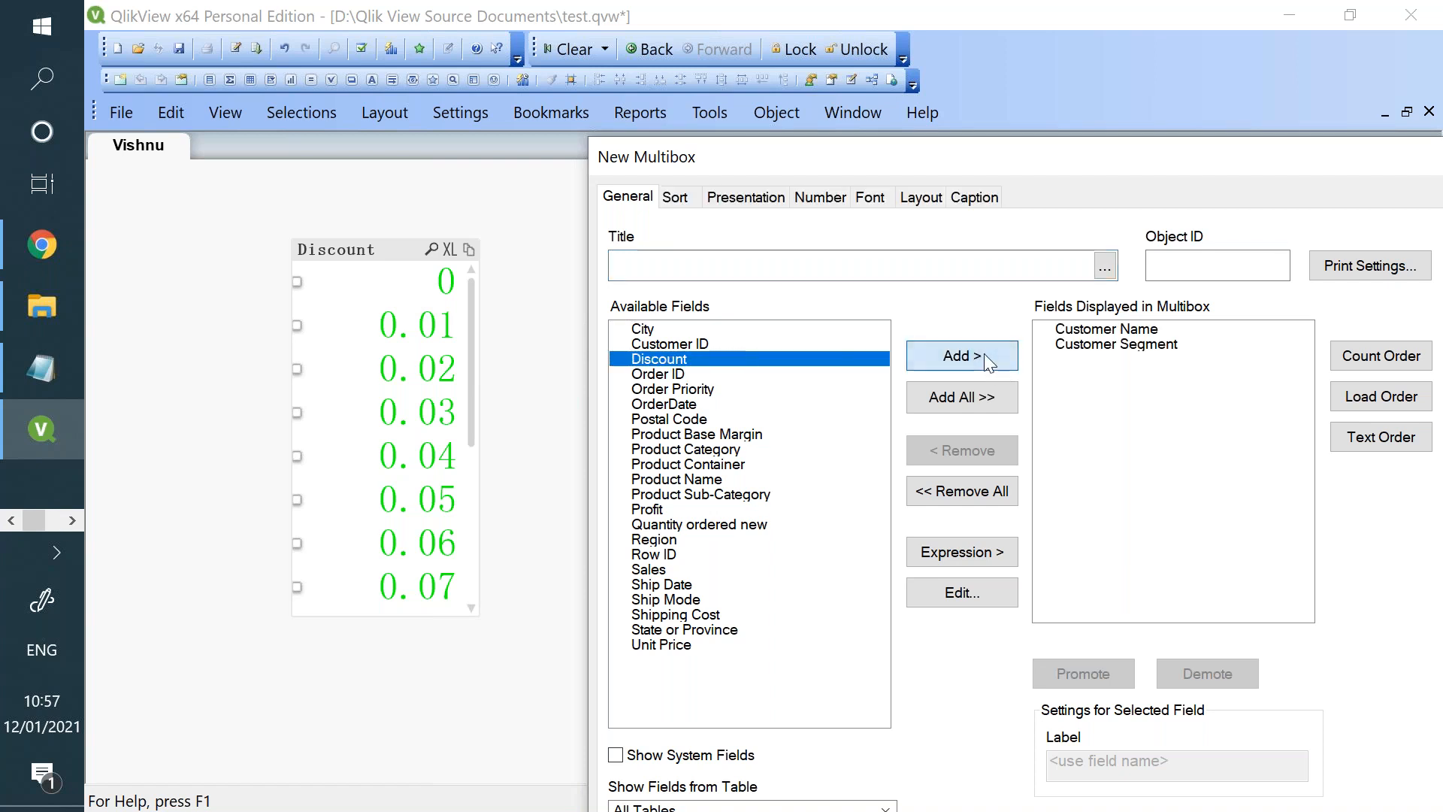
{"action": "left_click", "coordinate": [986, 360]}
{"action": "left_click", "coordinate": [985, 354]}
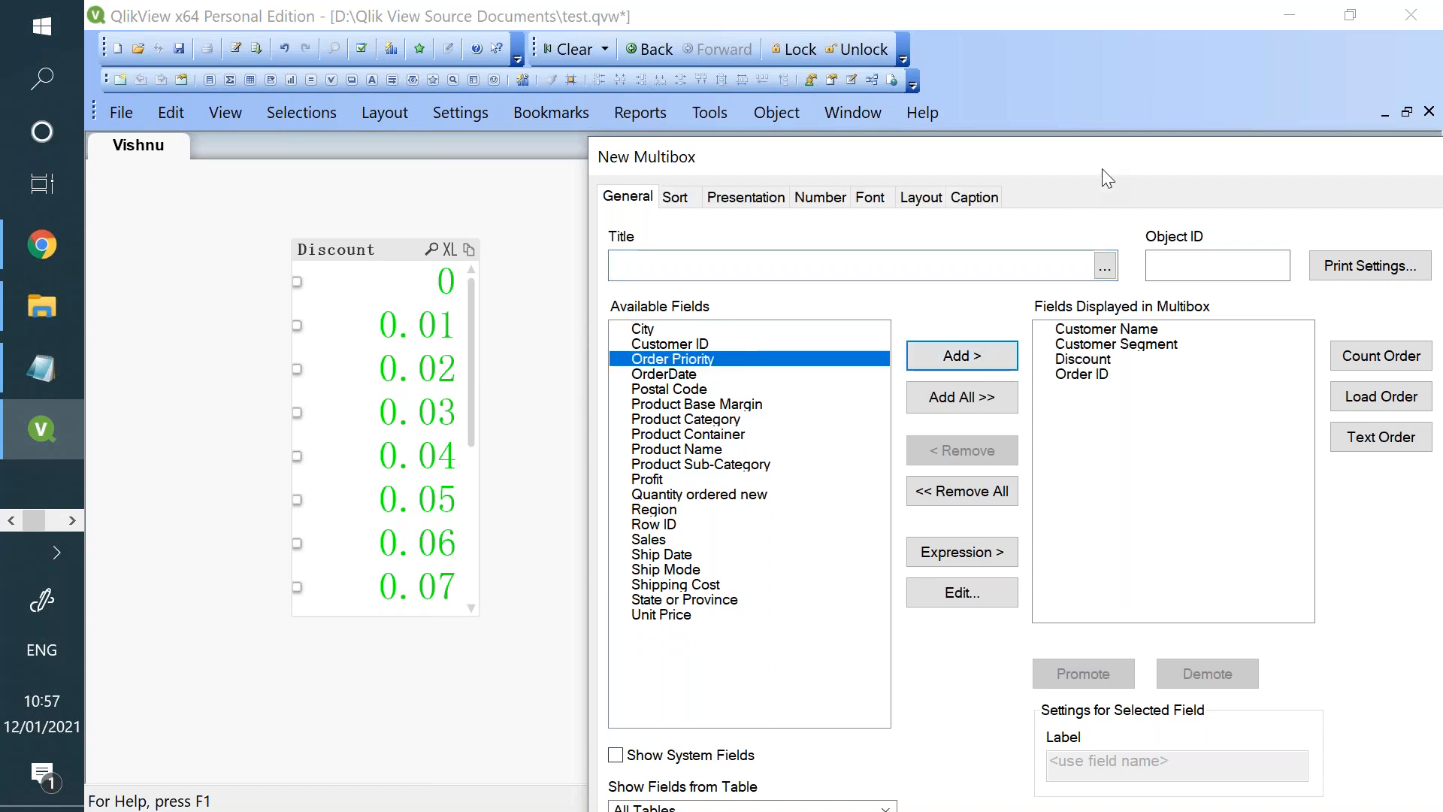
{"action": "left_click_drag", "start_coordinate": [1102, 169], "coordinate": [1027, 70]}
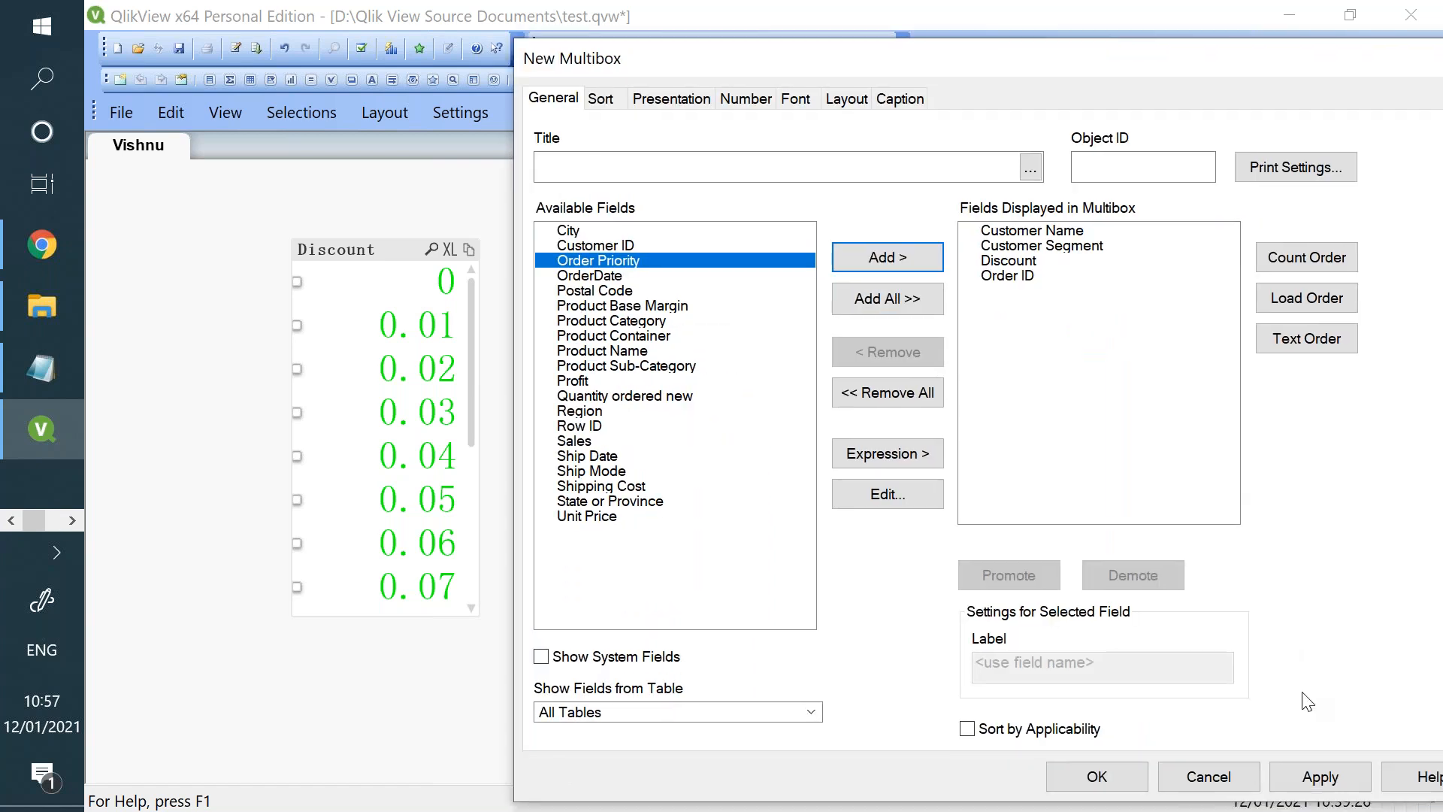
{"action": "left_click", "coordinate": [1292, 784]}
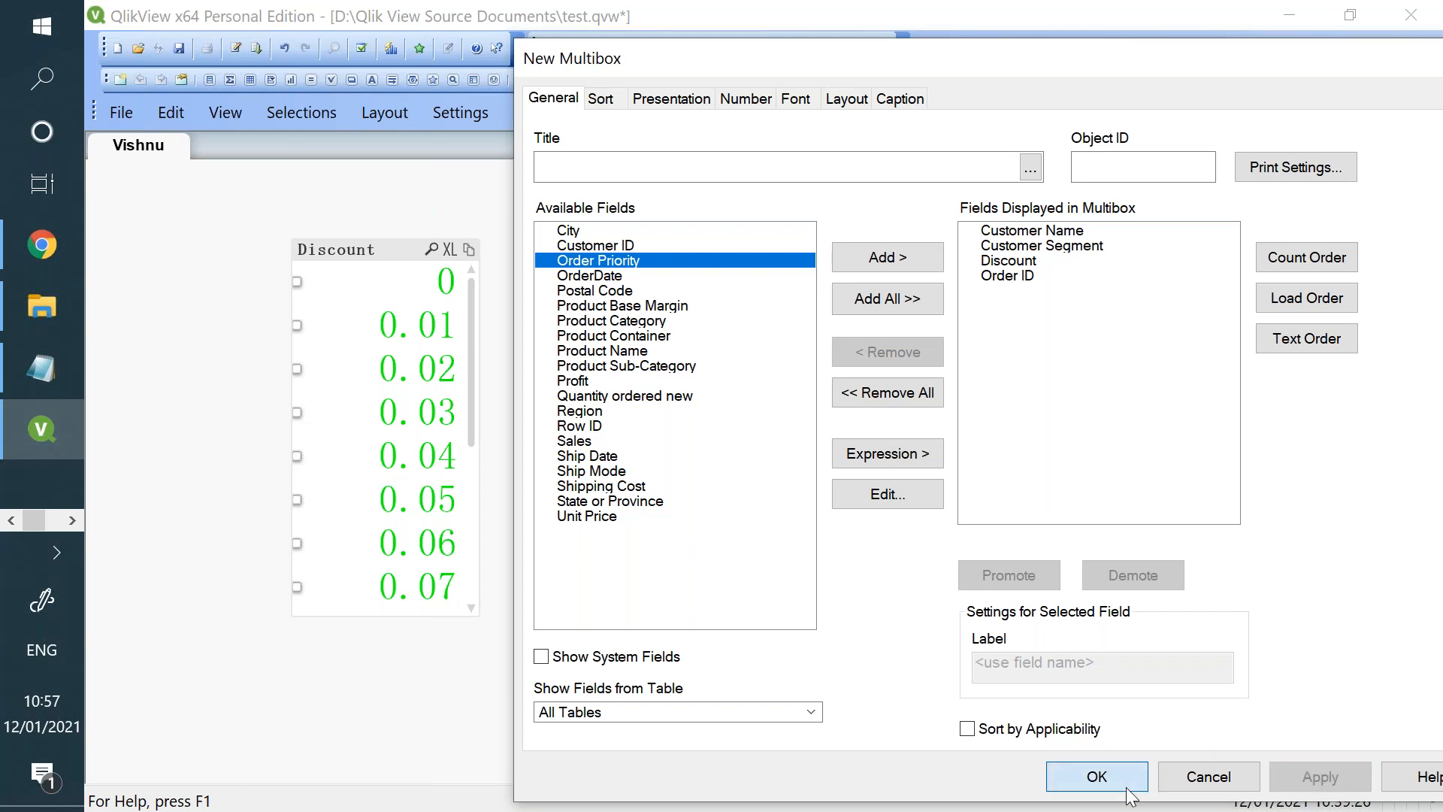
{"action": "left_click", "coordinate": [1126, 787]}
- Examine the value lists of the Customer Name, Customer Segment, Discount and Order ID fields in the multi box
{"action": "left_click", "coordinate": [885, 301]}
{"action": "left_click", "coordinate": [885, 301]}
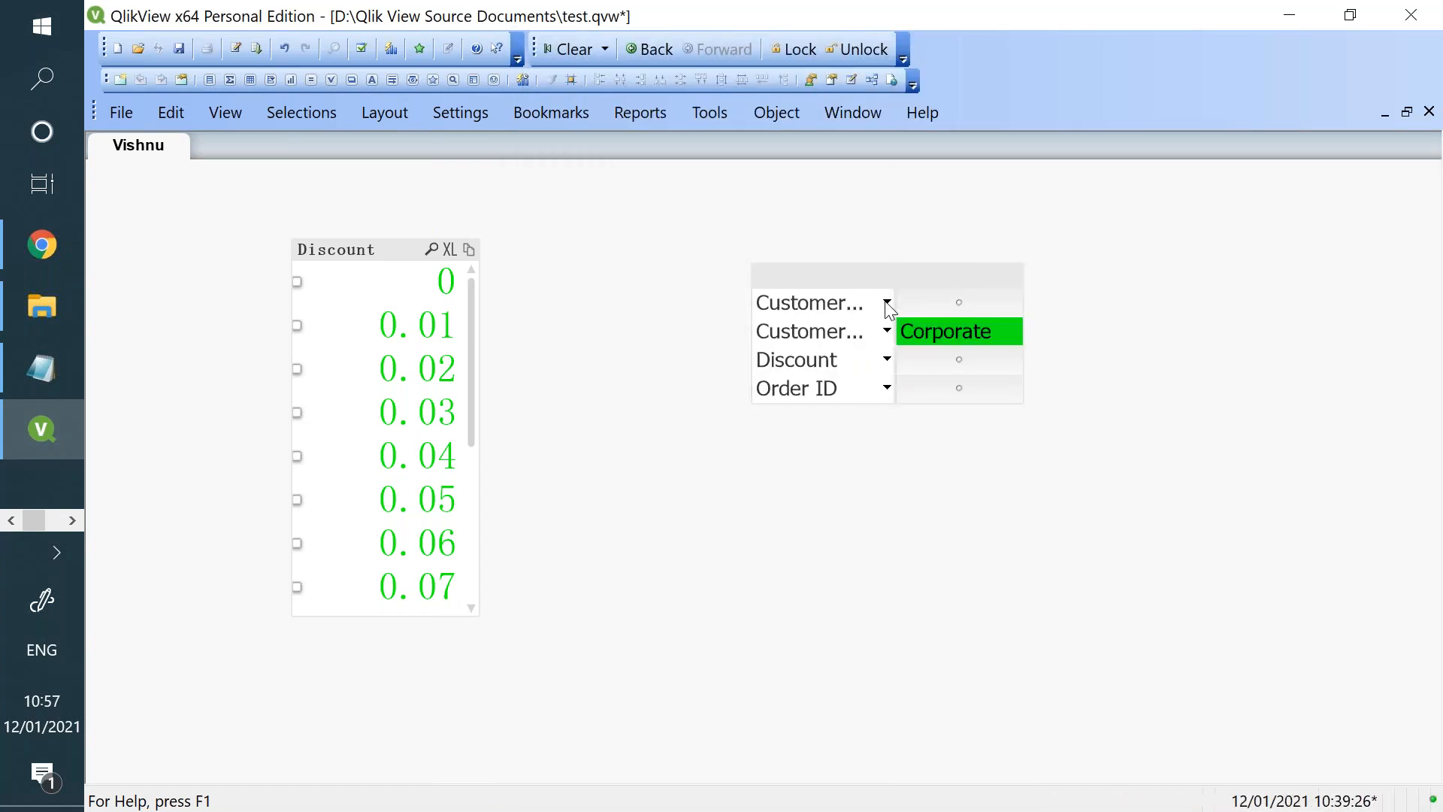
{"action": "left_click", "coordinate": [889, 330]}
{"action": "left_click", "coordinate": [895, 335]}
{"action": "left_click", "coordinate": [886, 359]}
{"action": "left_click", "coordinate": [887, 359]}
{"action": "left_click", "coordinate": [888, 388]}
{"action": "left_click", "coordinate": [888, 389]}
- Examine the multi box's sort, presentation, font, caption and general properties
{"action": "right_click", "coordinate": [861, 291]}
{"action": "left_click", "coordinate": [887, 307]}
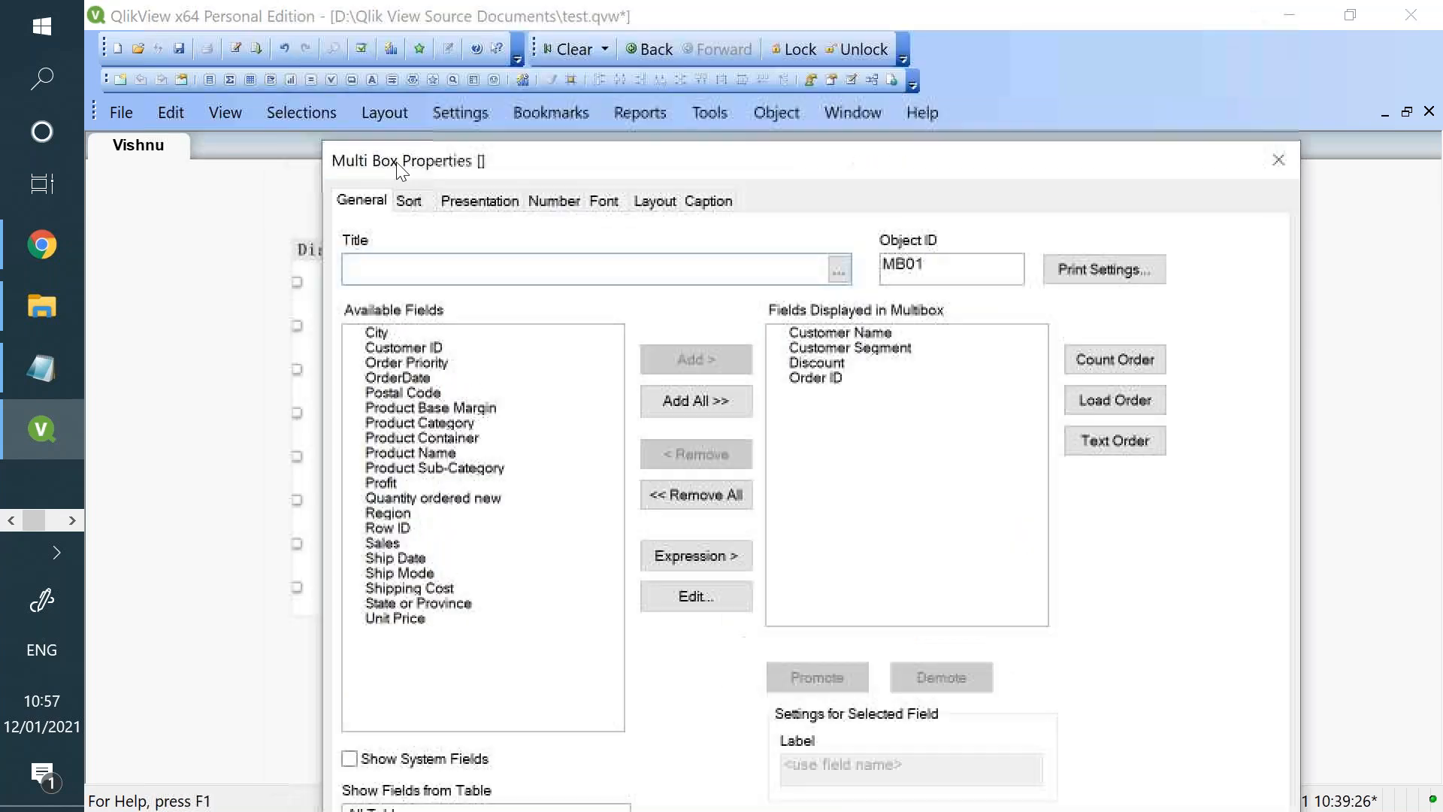
{"action": "left_click", "coordinate": [410, 203]}
{"action": "left_click", "coordinate": [453, 204]}
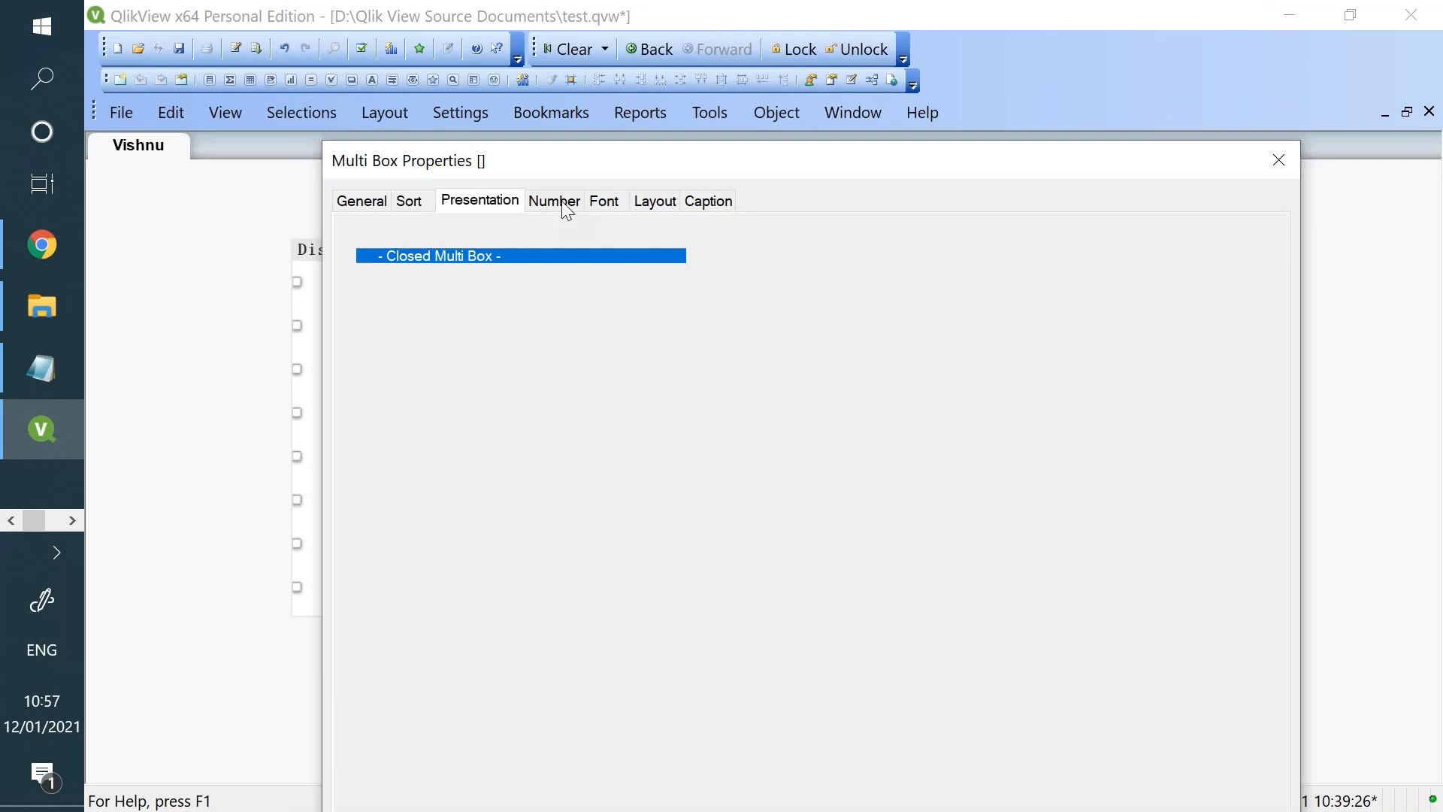
{"action": "left_click", "coordinate": [621, 201]}
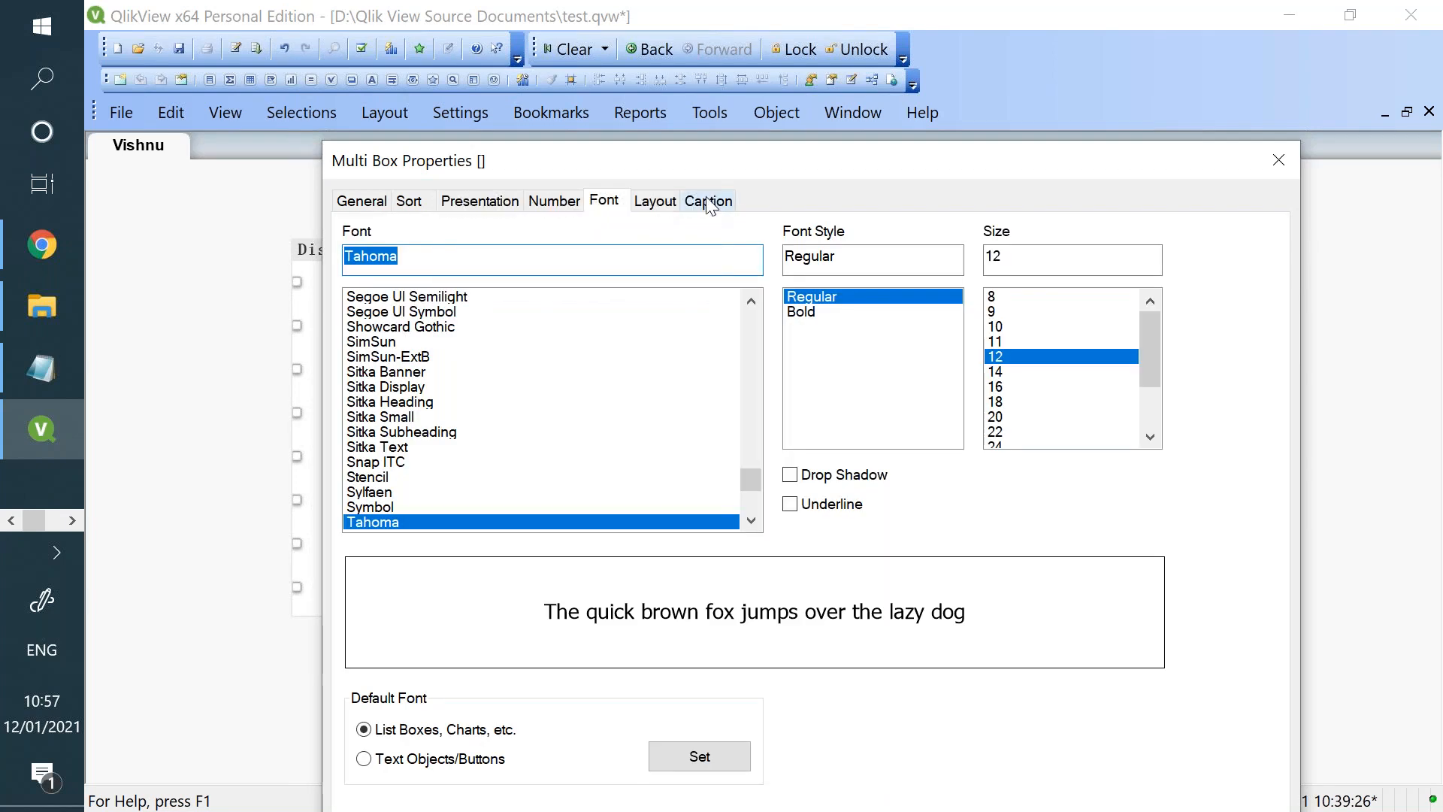
{"action": "left_click", "coordinate": [709, 203]}
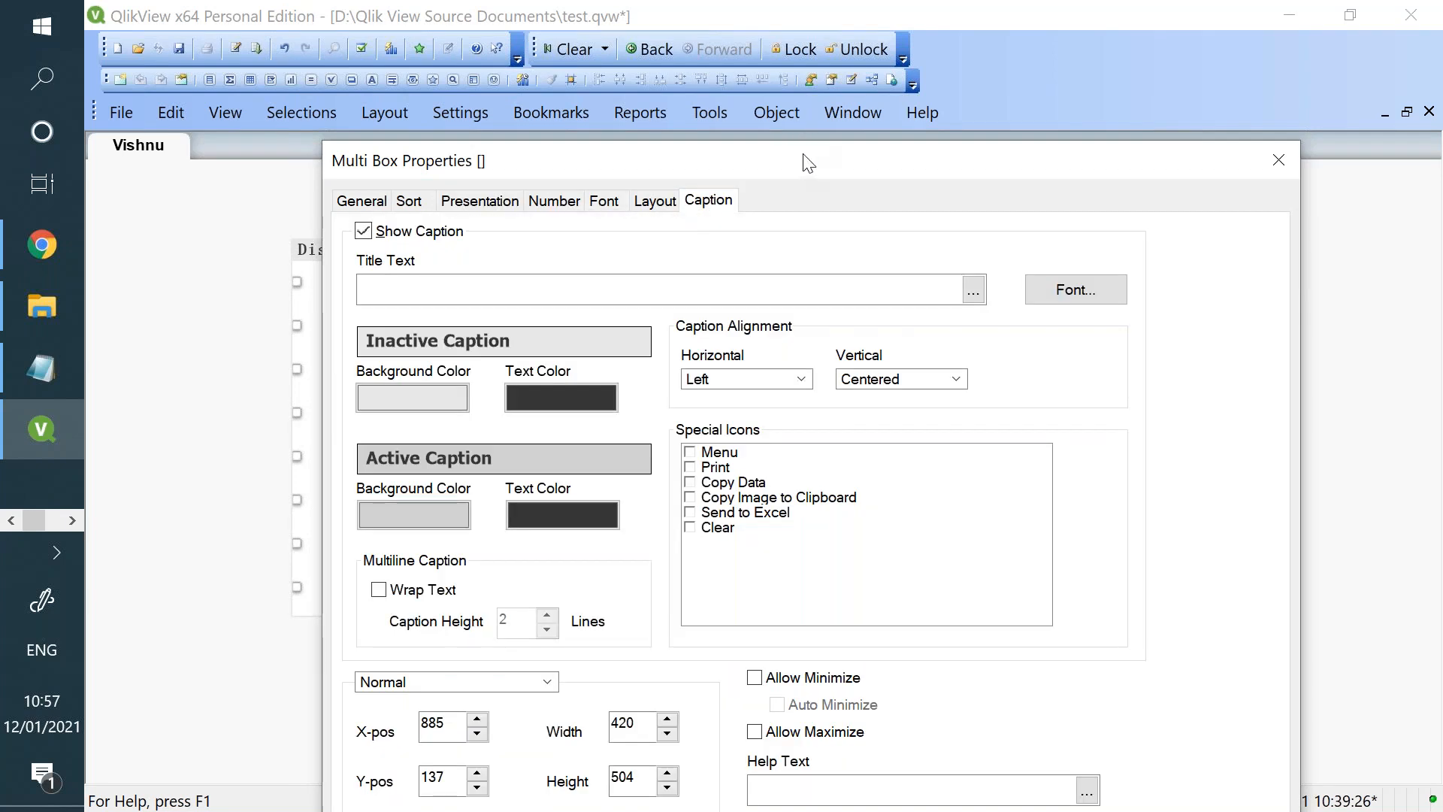
{"action": "left_click_drag", "start_coordinate": [805, 150], "coordinate": [805, 100]}
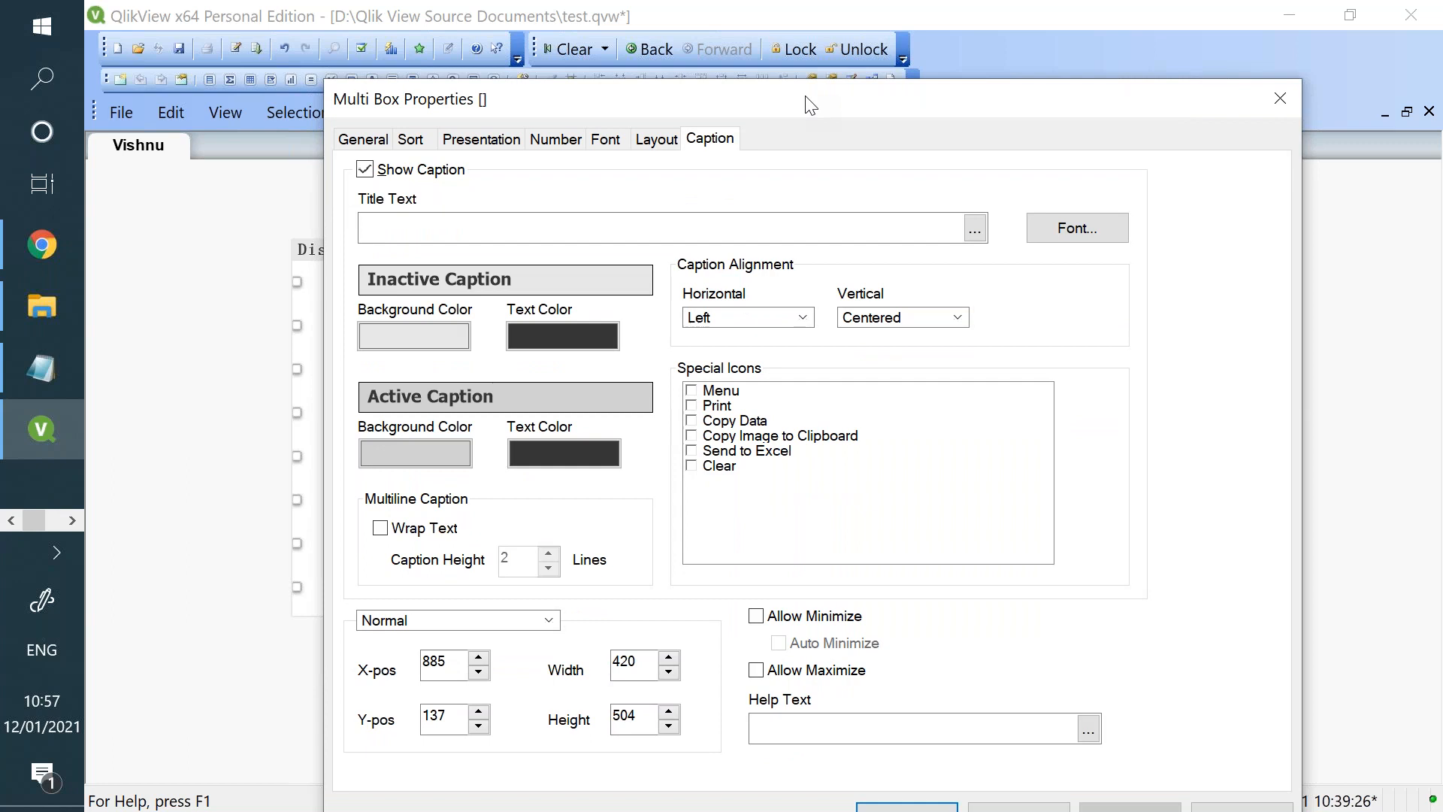
{"action": "left_click", "coordinate": [416, 144]}
{"action": "left_click", "coordinate": [384, 142]}
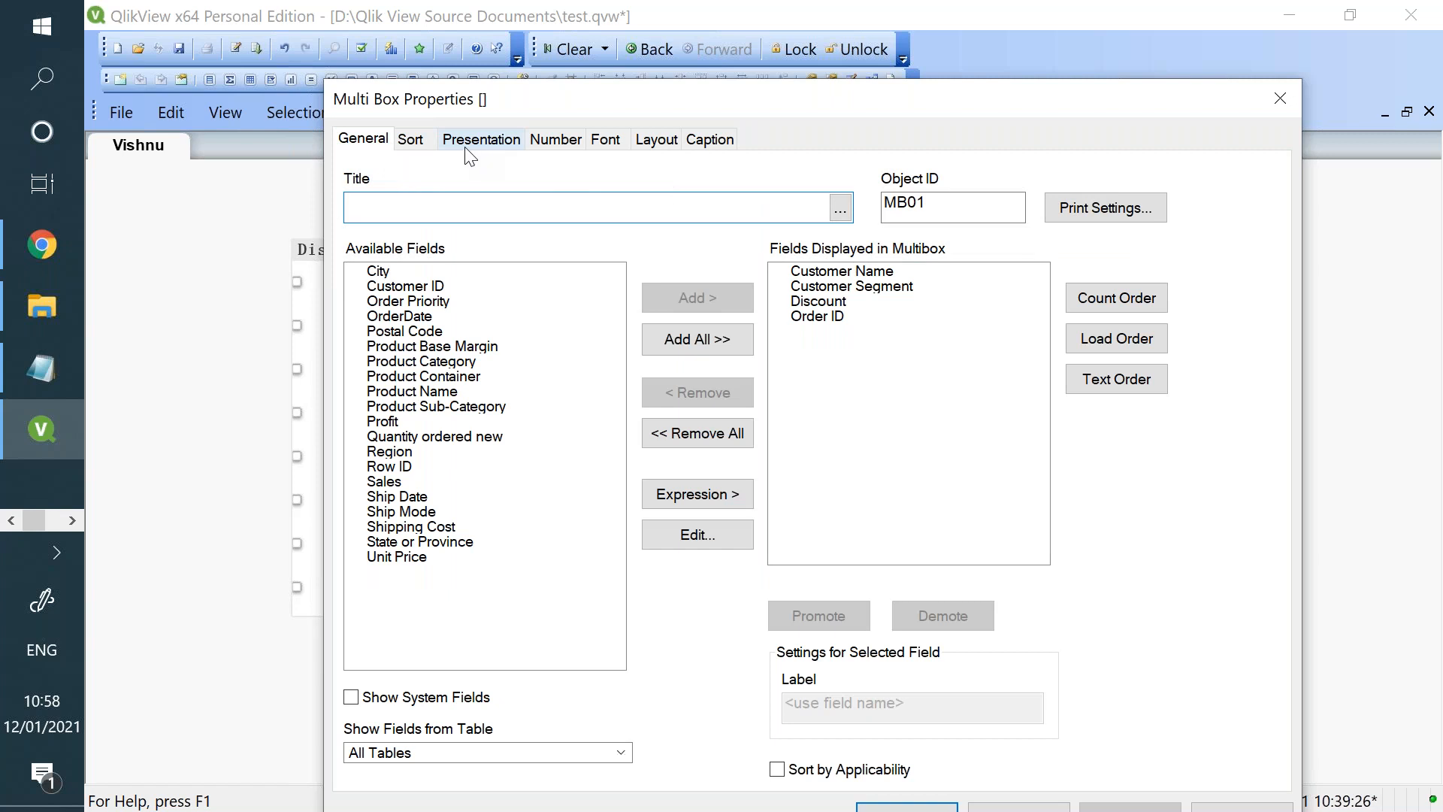
- Sort the multi box's Customer Name field by state Descending and by text Z -> A
{"action": "left_click", "coordinate": [432, 155]}
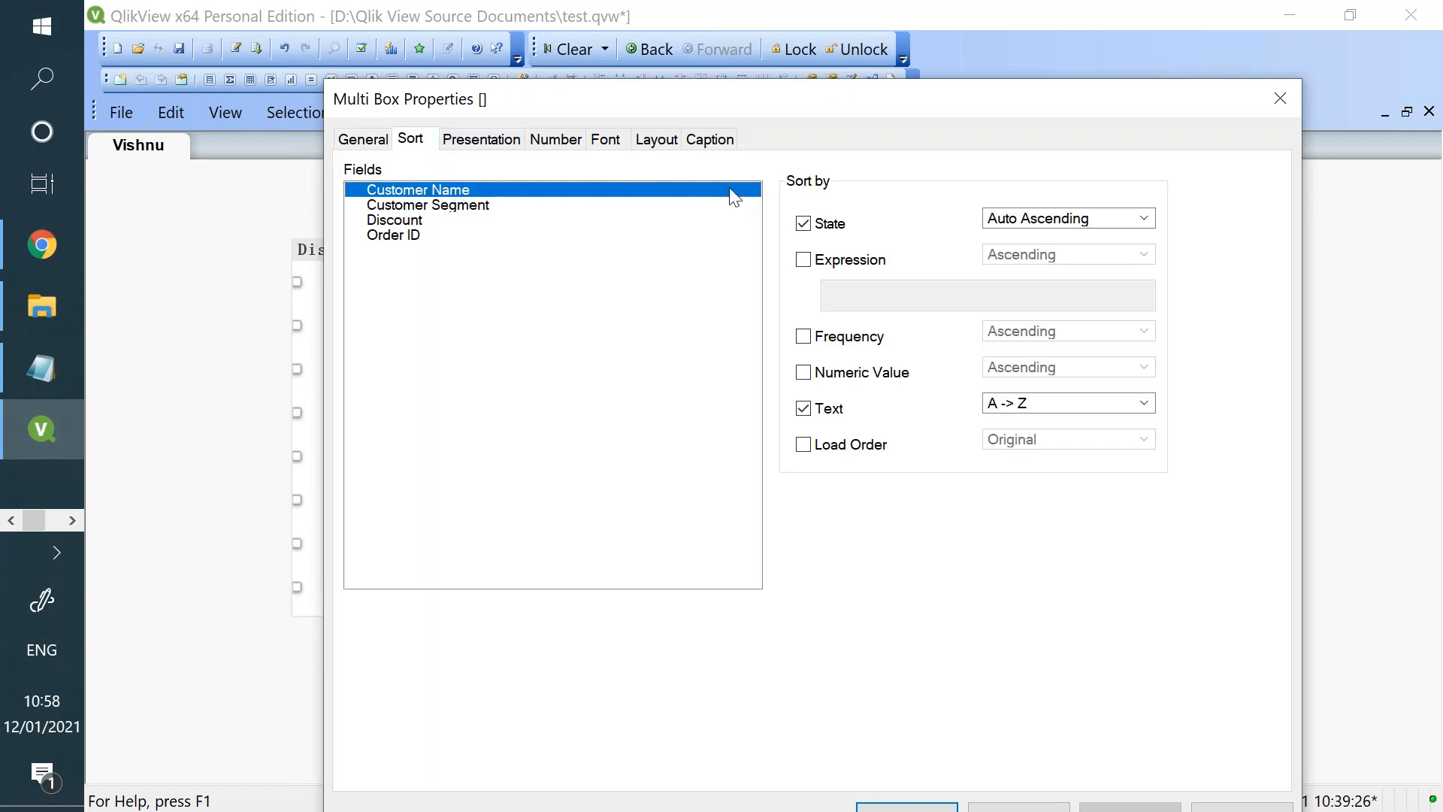
{"action": "left_click", "coordinate": [1029, 220]}
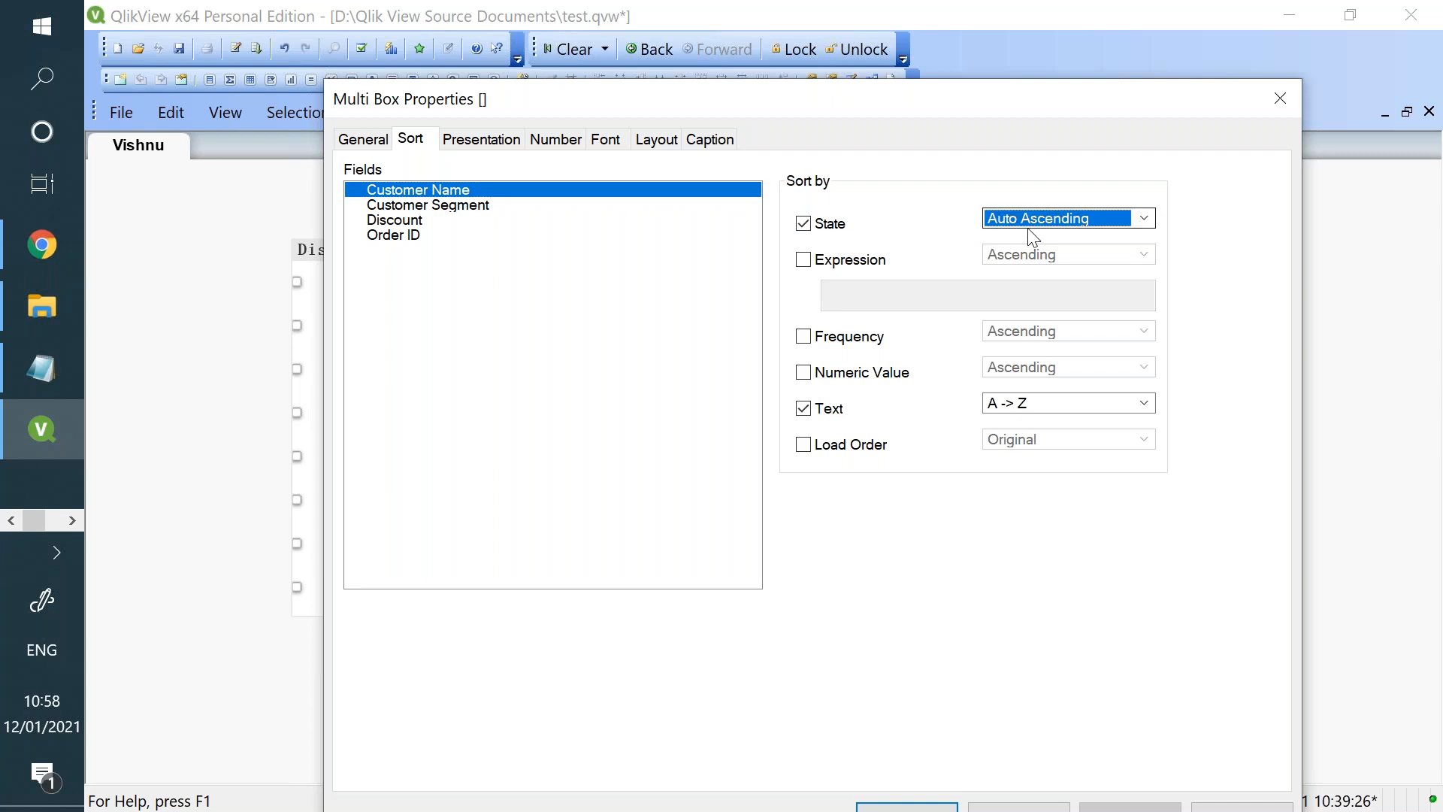
{"action": "left_click", "coordinate": [1038, 267]}
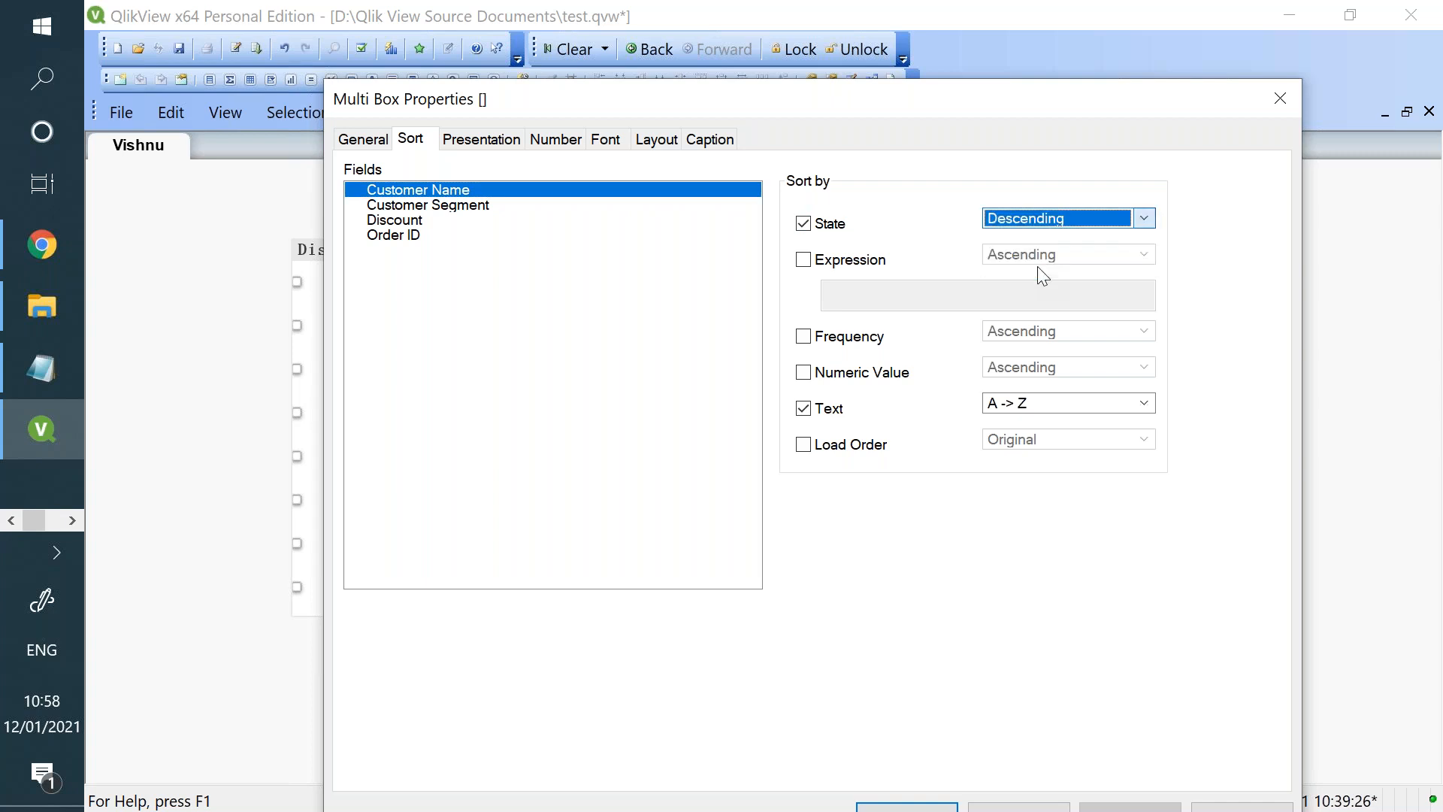
{"action": "left_click", "coordinate": [1003, 404]}
{"action": "left_click", "coordinate": [1007, 437]}
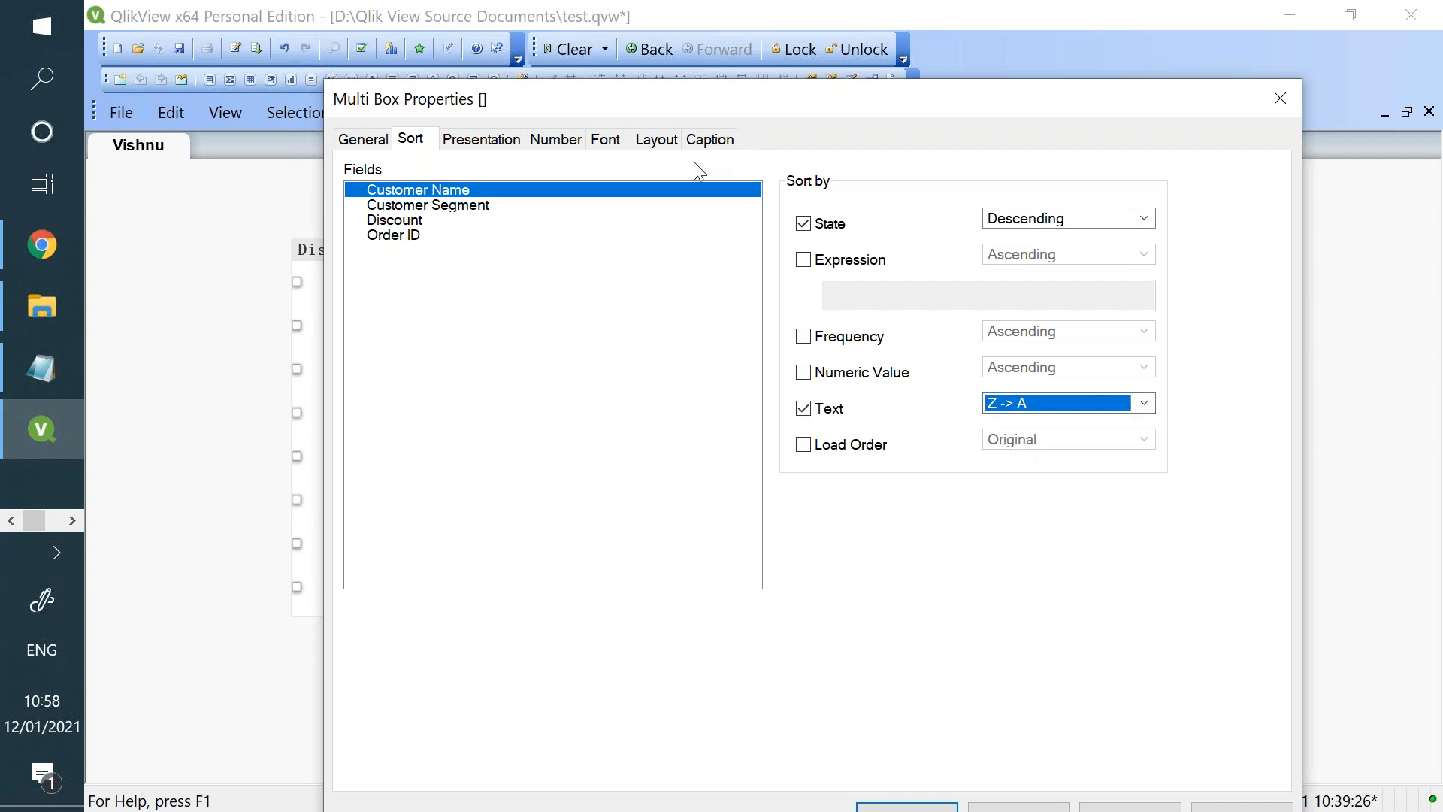
- Override the document number settings for the multi box's Customer Name and Discount fields
{"action": "left_click", "coordinate": [555, 144]}
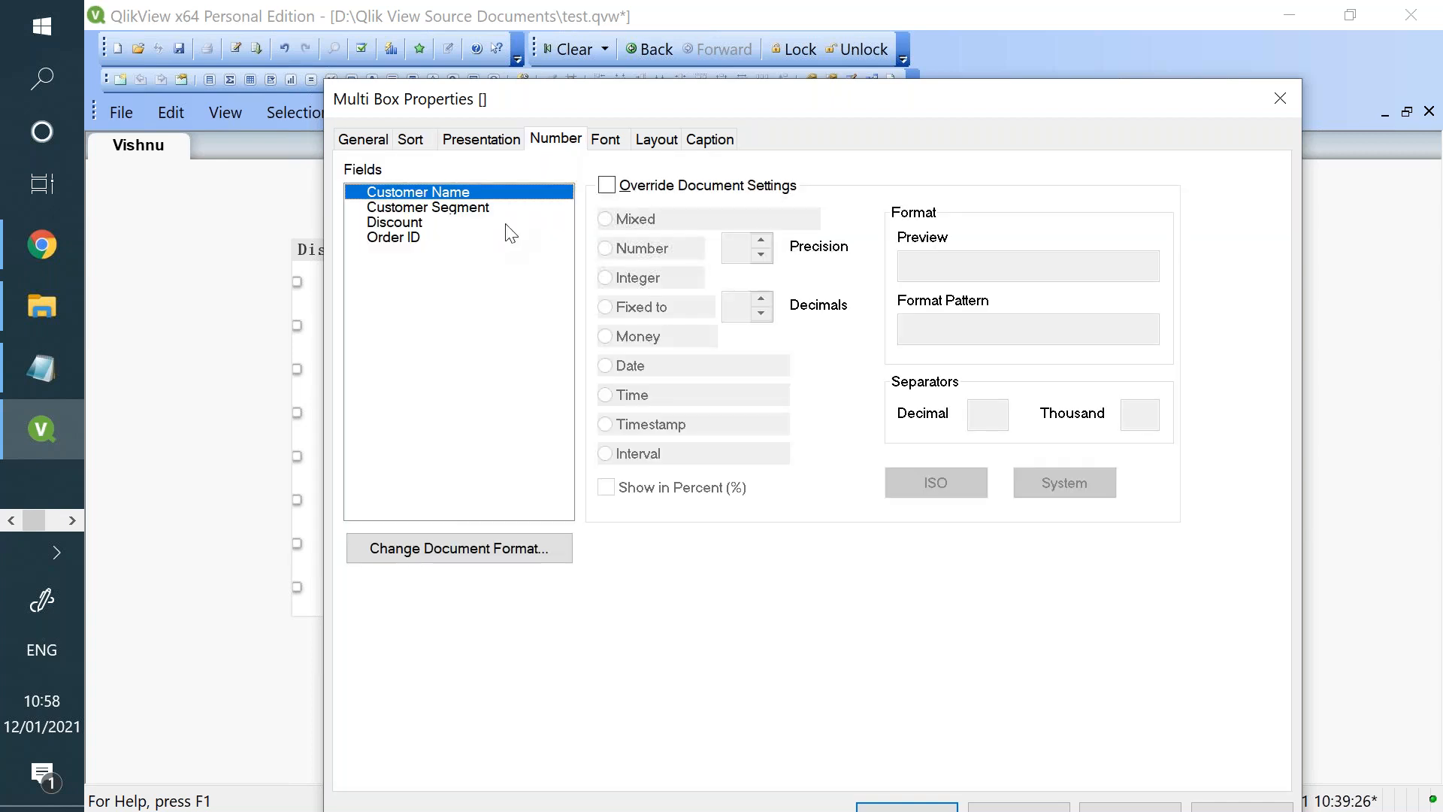
{"action": "left_click", "coordinate": [606, 186]}
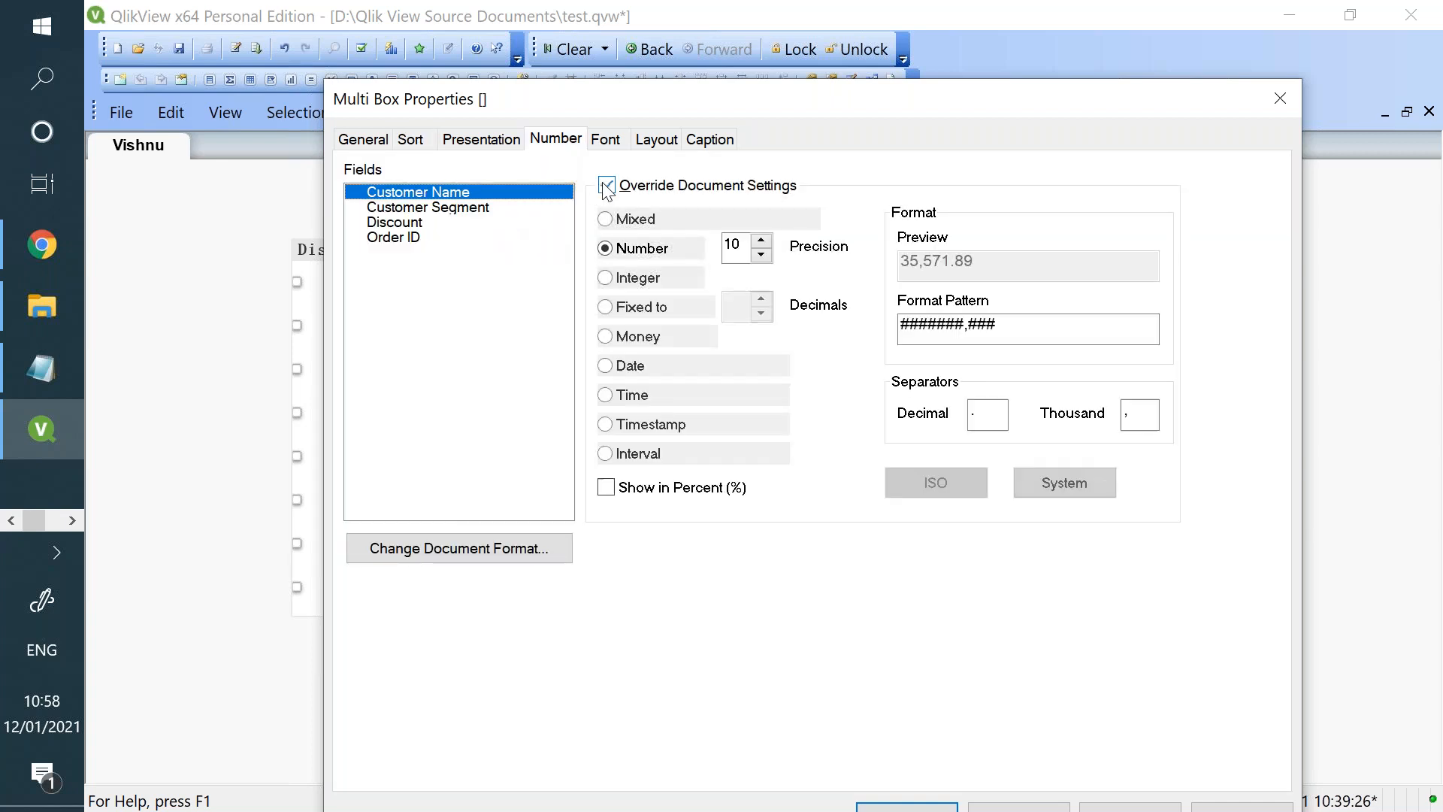
{"action": "left_click", "coordinate": [473, 224]}
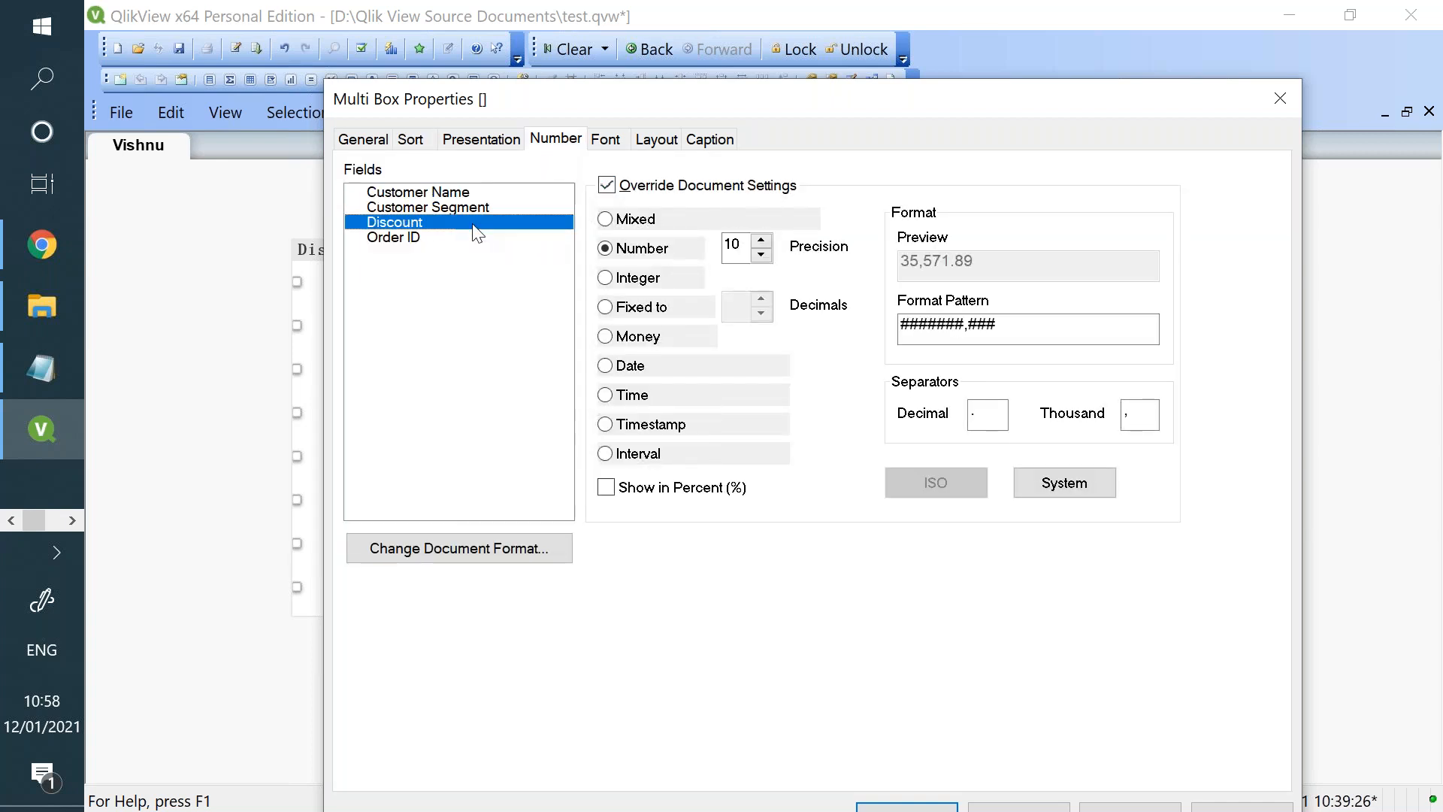
{"action": "left_click", "coordinate": [606, 186]}
- Format the multi box's Discount field as fixed to 5 decimals, apply it, and check the field's values on the sheet
{"action": "left_click", "coordinate": [641, 308]}
{"action": "double_click", "coordinate": [762, 300]}
{"action": "type", "text": "5"}
{"action": "left_click", "coordinate": [641, 339]}
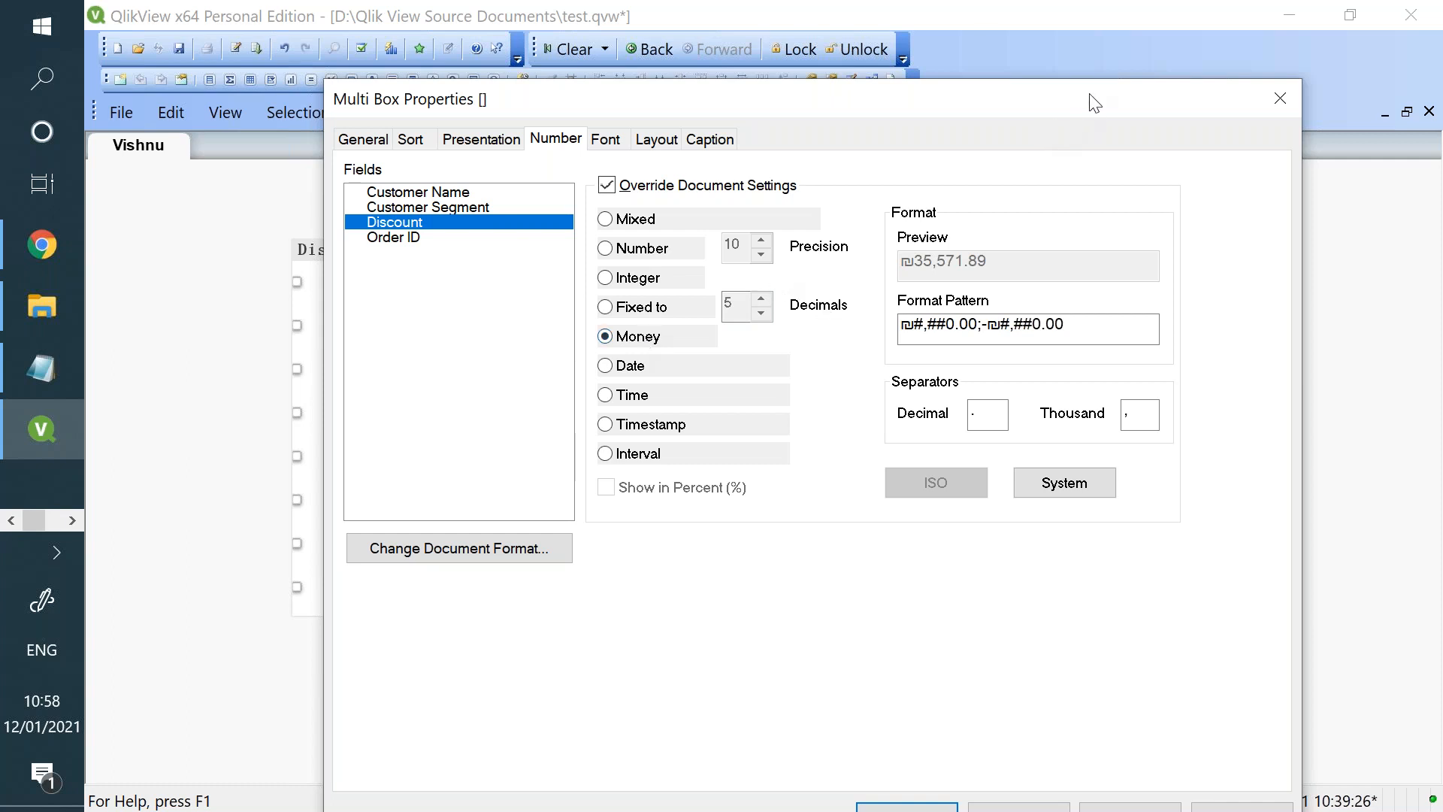
{"action": "left_click_drag", "start_coordinate": [1094, 77], "coordinate": [1105, 24]}
{"action": "left_click", "coordinate": [674, 259]}
{"action": "left_click", "coordinate": [1166, 765]}
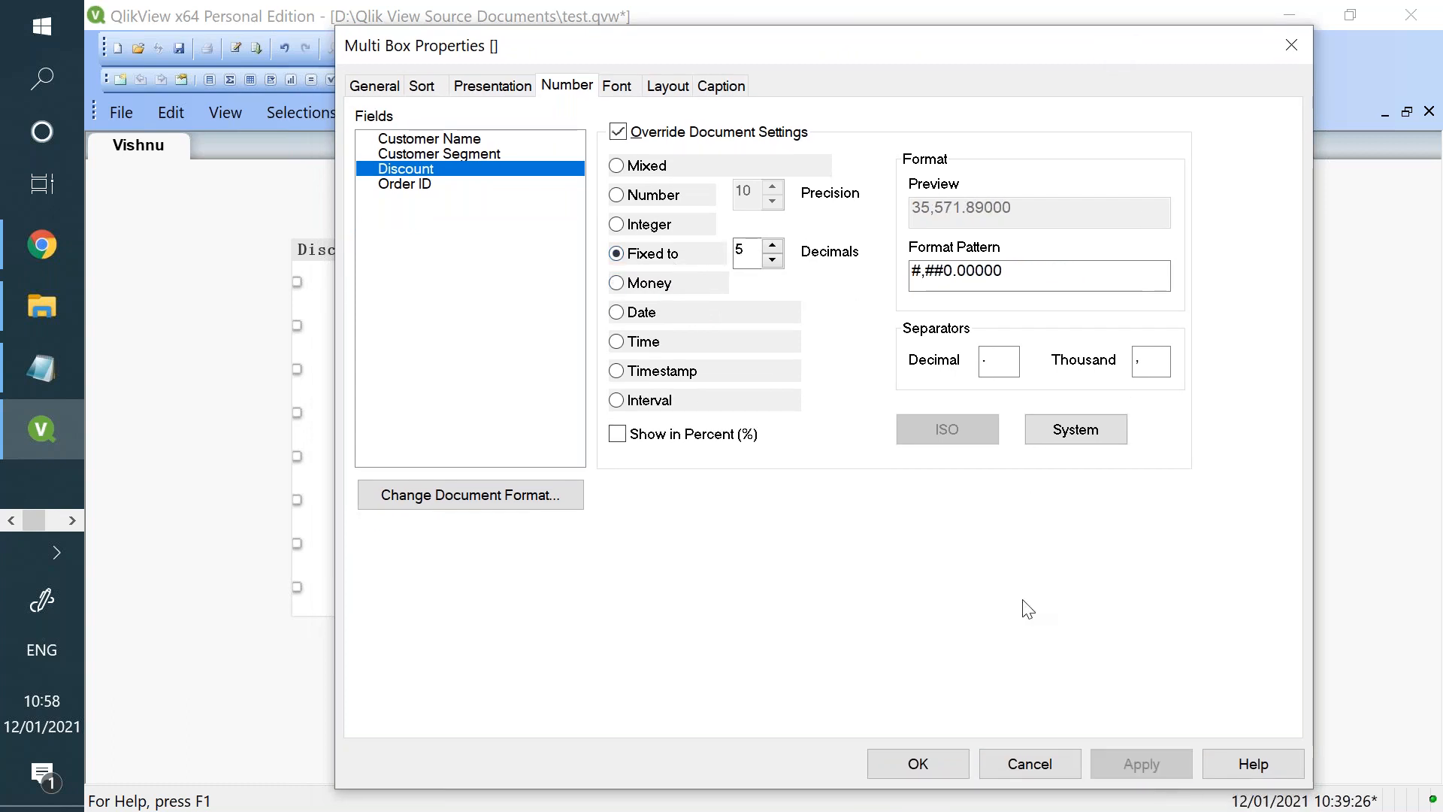
{"action": "left_click", "coordinate": [875, 763]}
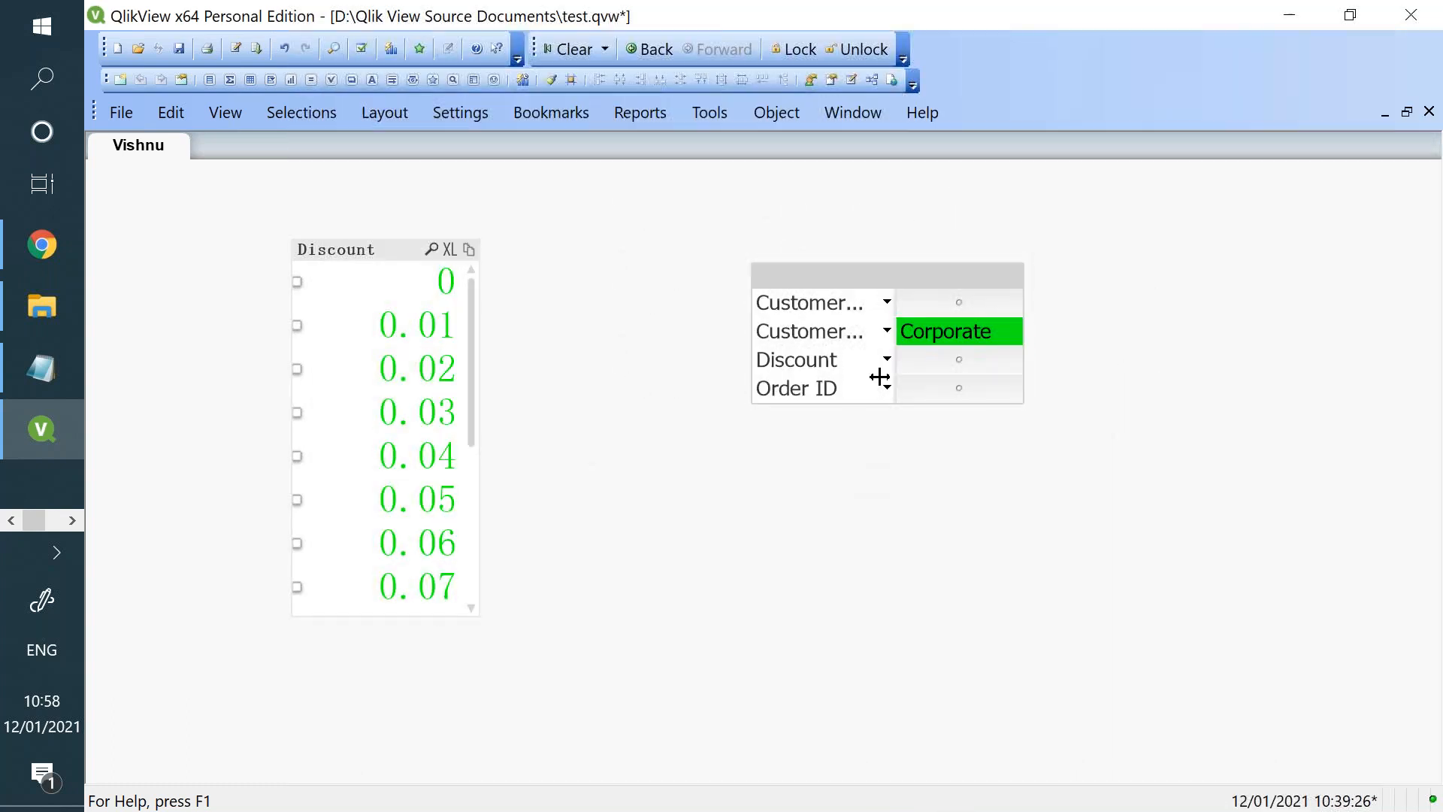
{"action": "left_click", "coordinate": [887, 360]}
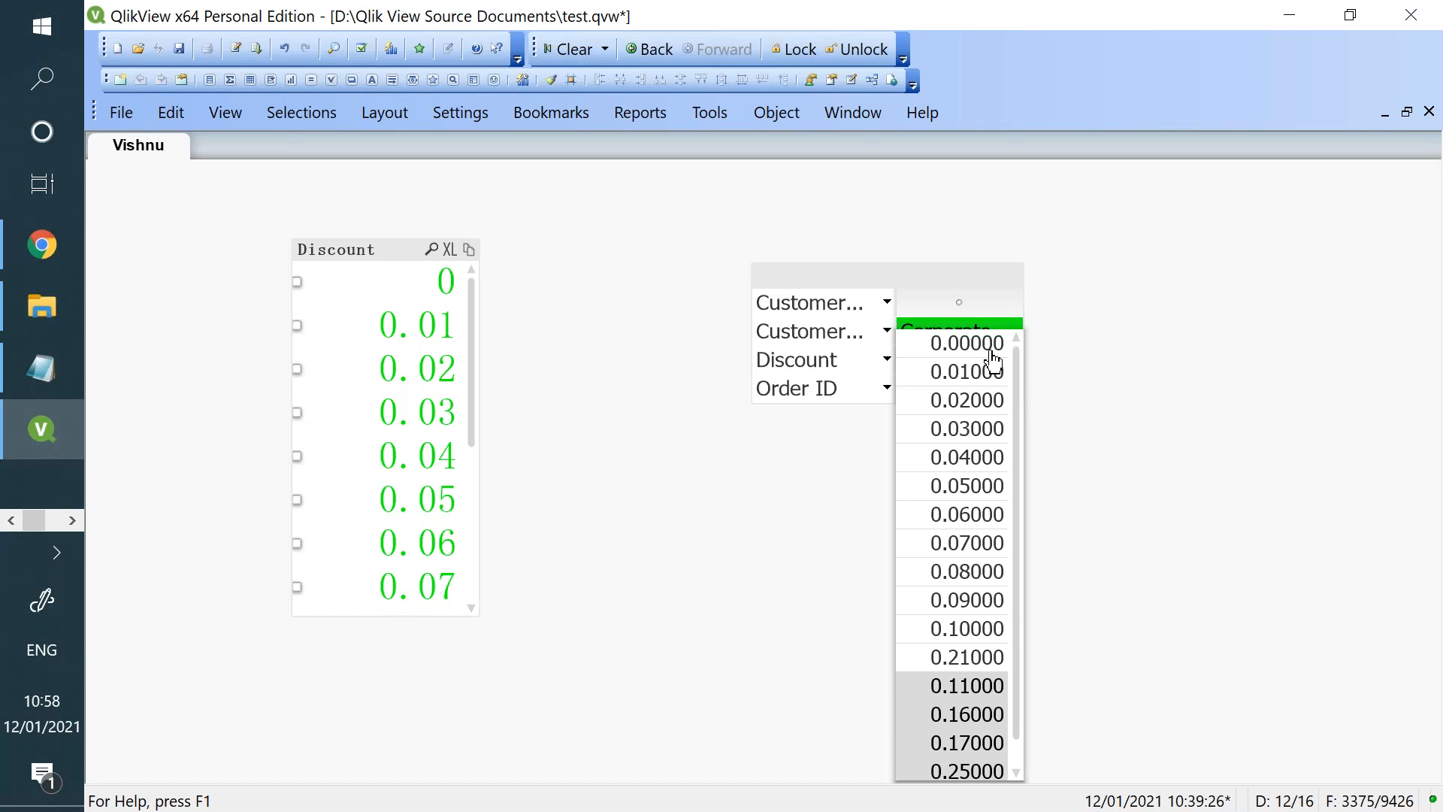
{"action": "left_click", "coordinate": [690, 327]}
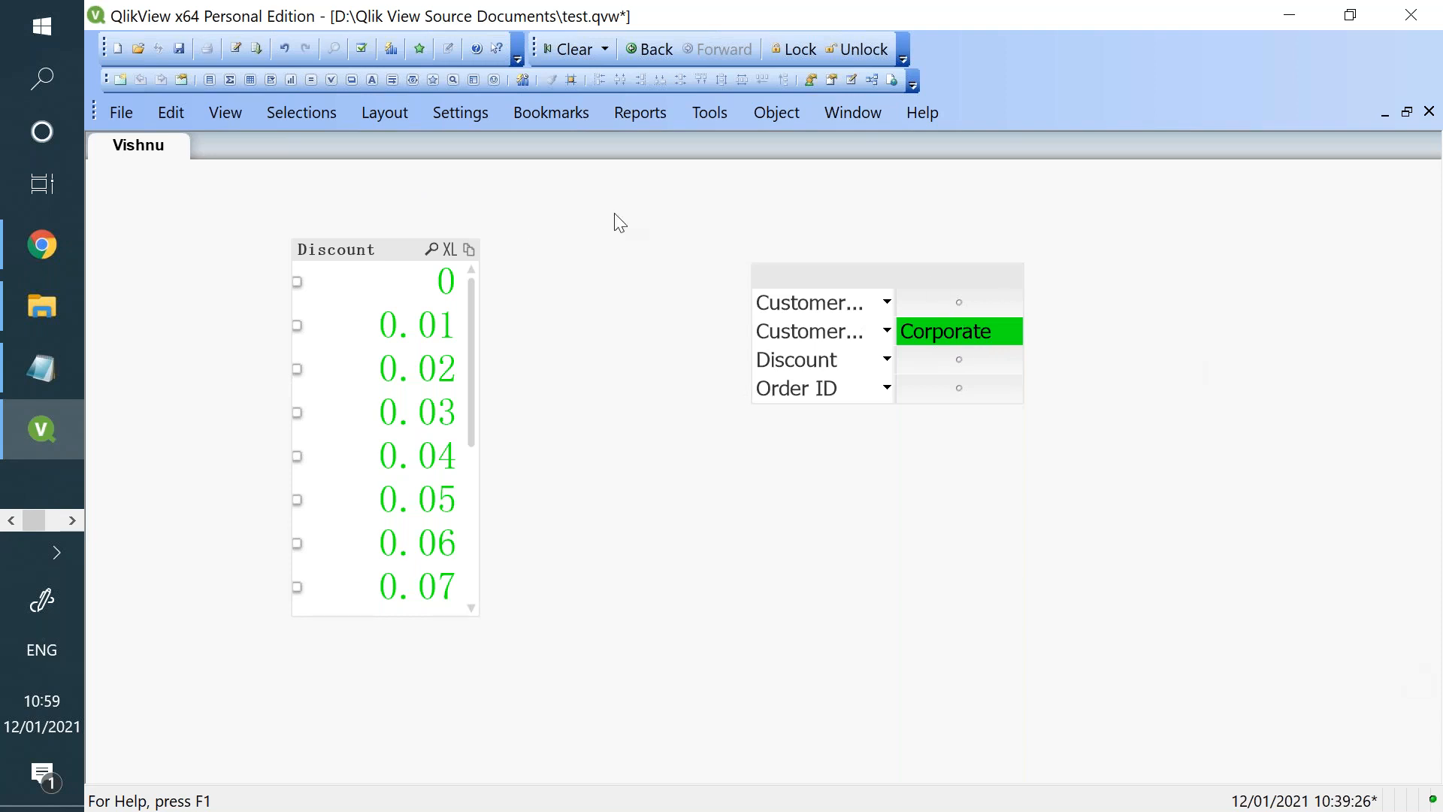
- Move the Discount list box and the multi box to the left side of the sheet, with the multi box above
{"action": "left_click_drag", "start_coordinate": [402, 255], "coordinate": [248, 334]}
{"action": "left_click_drag", "start_coordinate": [785, 290], "coordinate": [133, 182]}
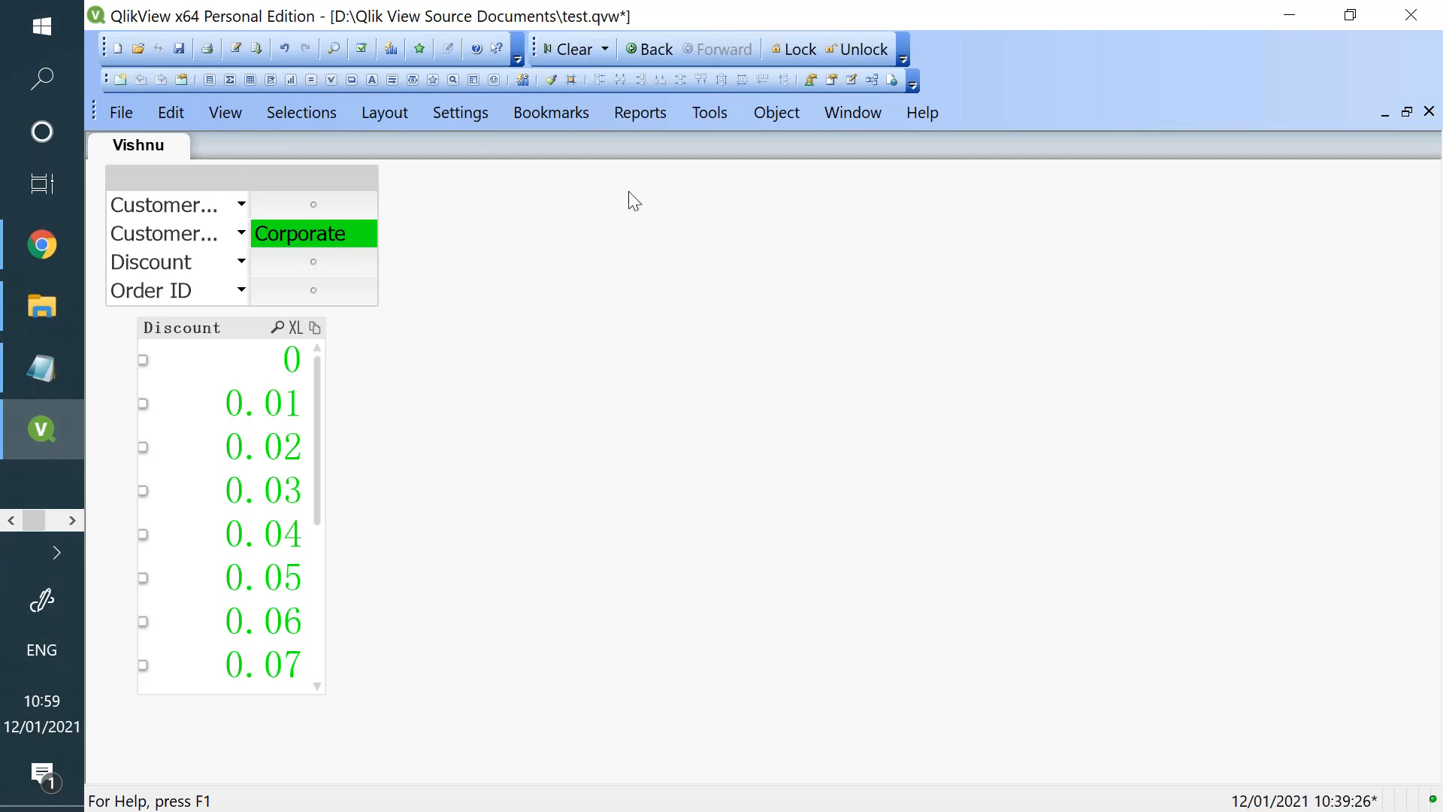
- Create a table box displaying Customer Name, Customer Segment, Discount, Order ID, Order Priority, OrderDate and Postal Code
{"action": "right_click", "coordinate": [728, 287]}
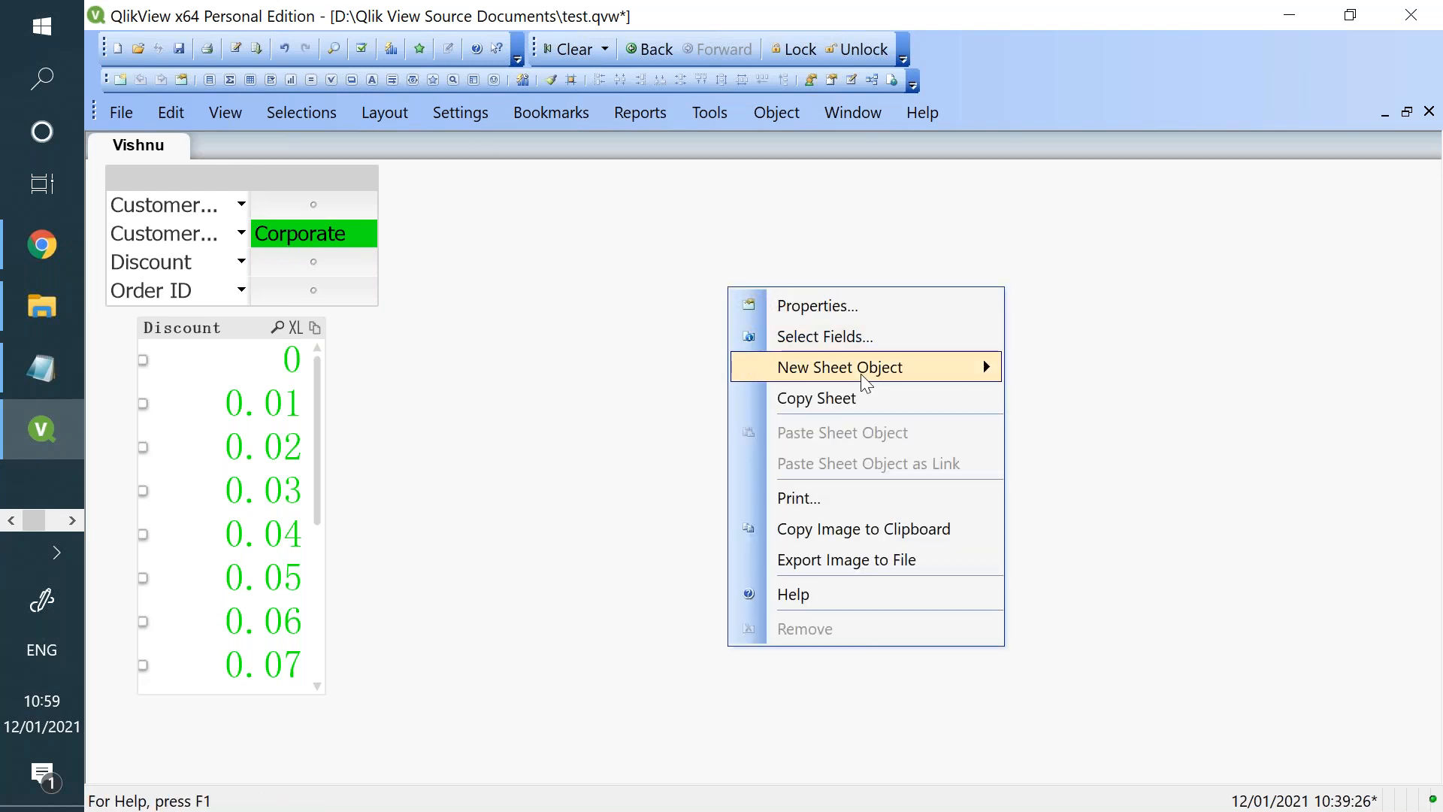
{"action": "mouse_move", "coordinate": [859, 373]}
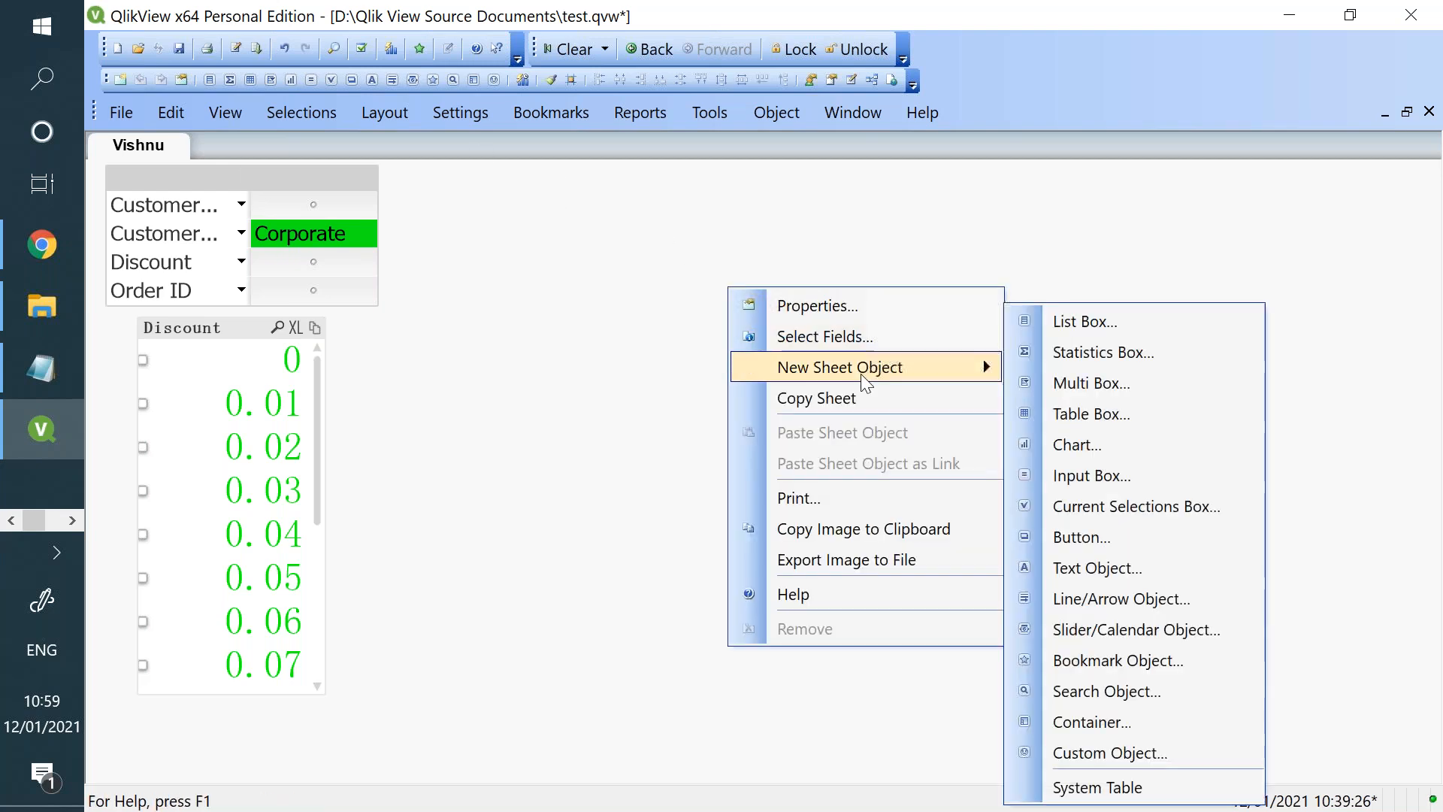
{"action": "left_click", "coordinate": [1145, 421]}
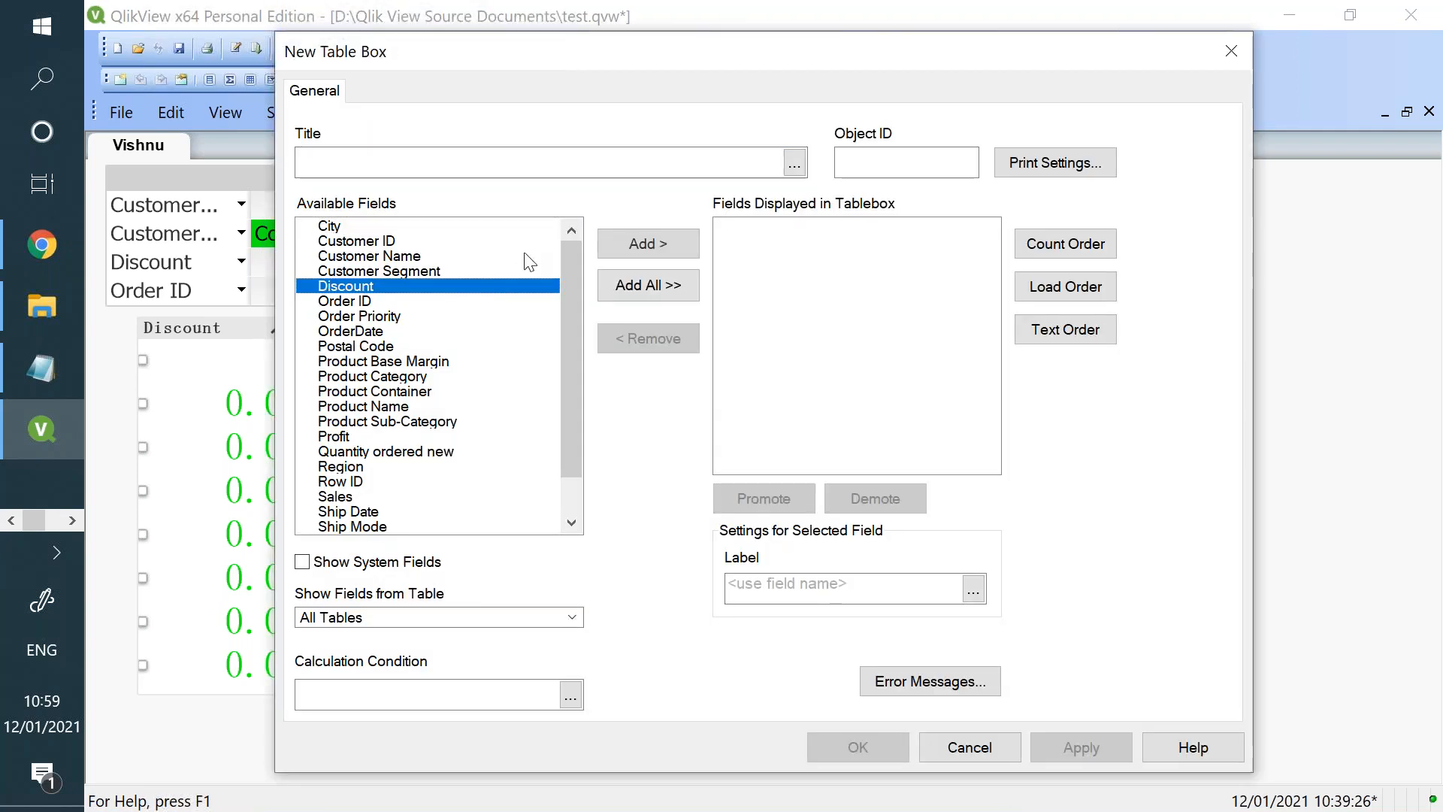
{"action": "left_click", "coordinate": [525, 254]}
{"action": "left_click", "coordinate": [665, 241]}
{"action": "left_click", "coordinate": [665, 241]}
{"action": "left_click", "coordinate": [665, 241]}
{"action": "left_click", "coordinate": [665, 241]}
{"action": "left_click", "coordinate": [665, 241]}
{"action": "left_click", "coordinate": [665, 242]}
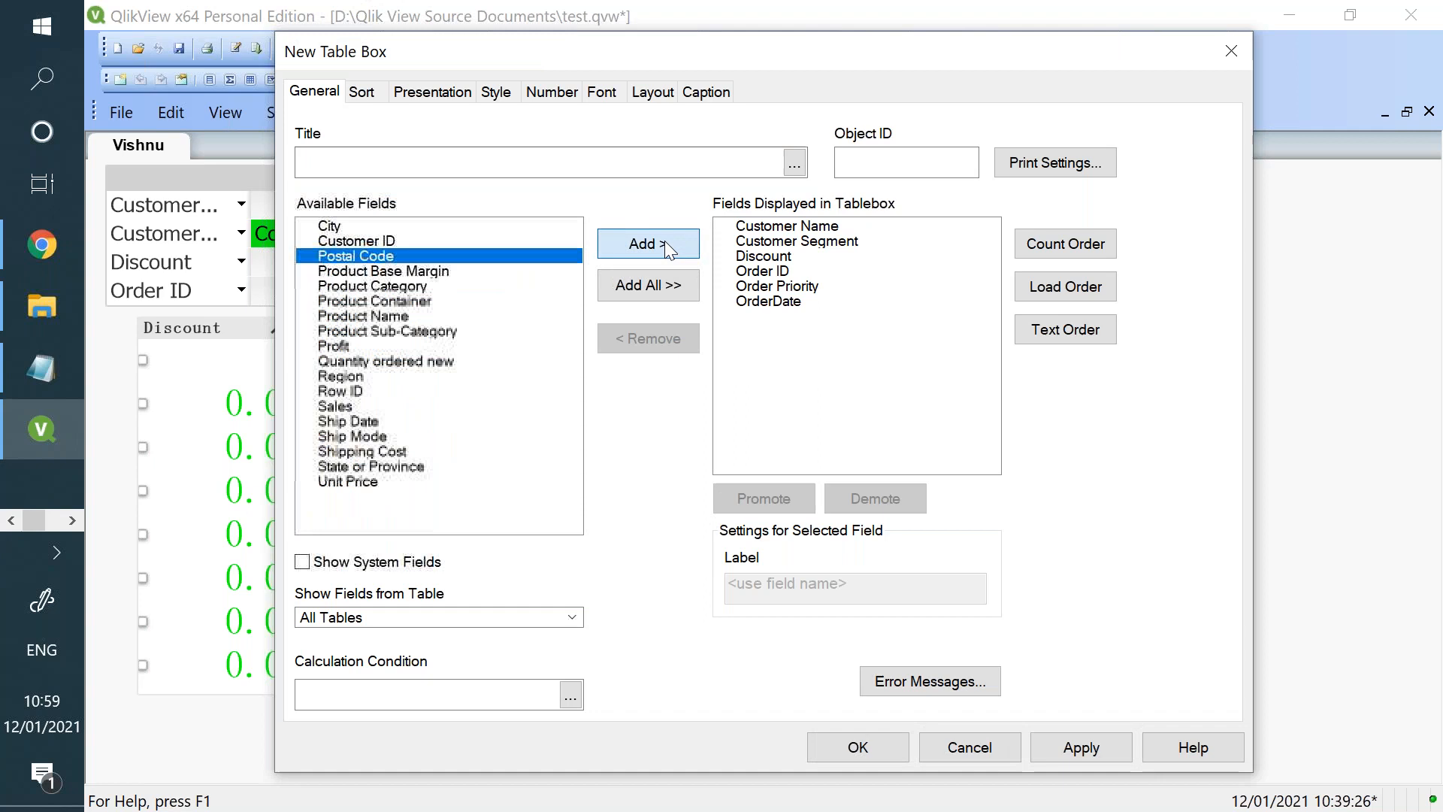
{"action": "left_click", "coordinate": [664, 242]}
{"action": "left_click", "coordinate": [1076, 746]}
{"action": "left_click", "coordinate": [843, 755]}
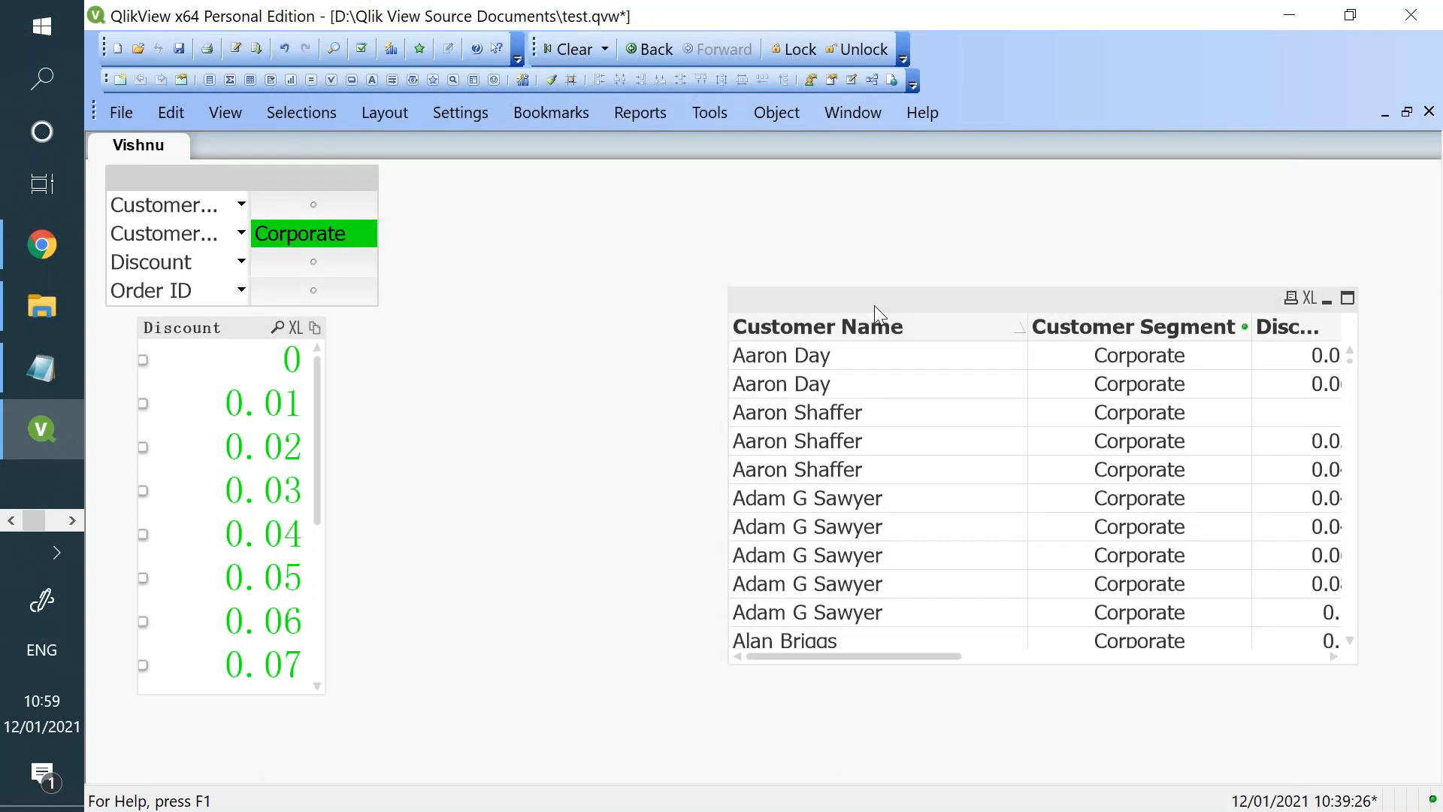
- Position the table box beside the Discount list box and widen it to show the columns through OrderDate
{"action": "left_click_drag", "start_coordinate": [874, 305], "coordinate": [580, 342]}
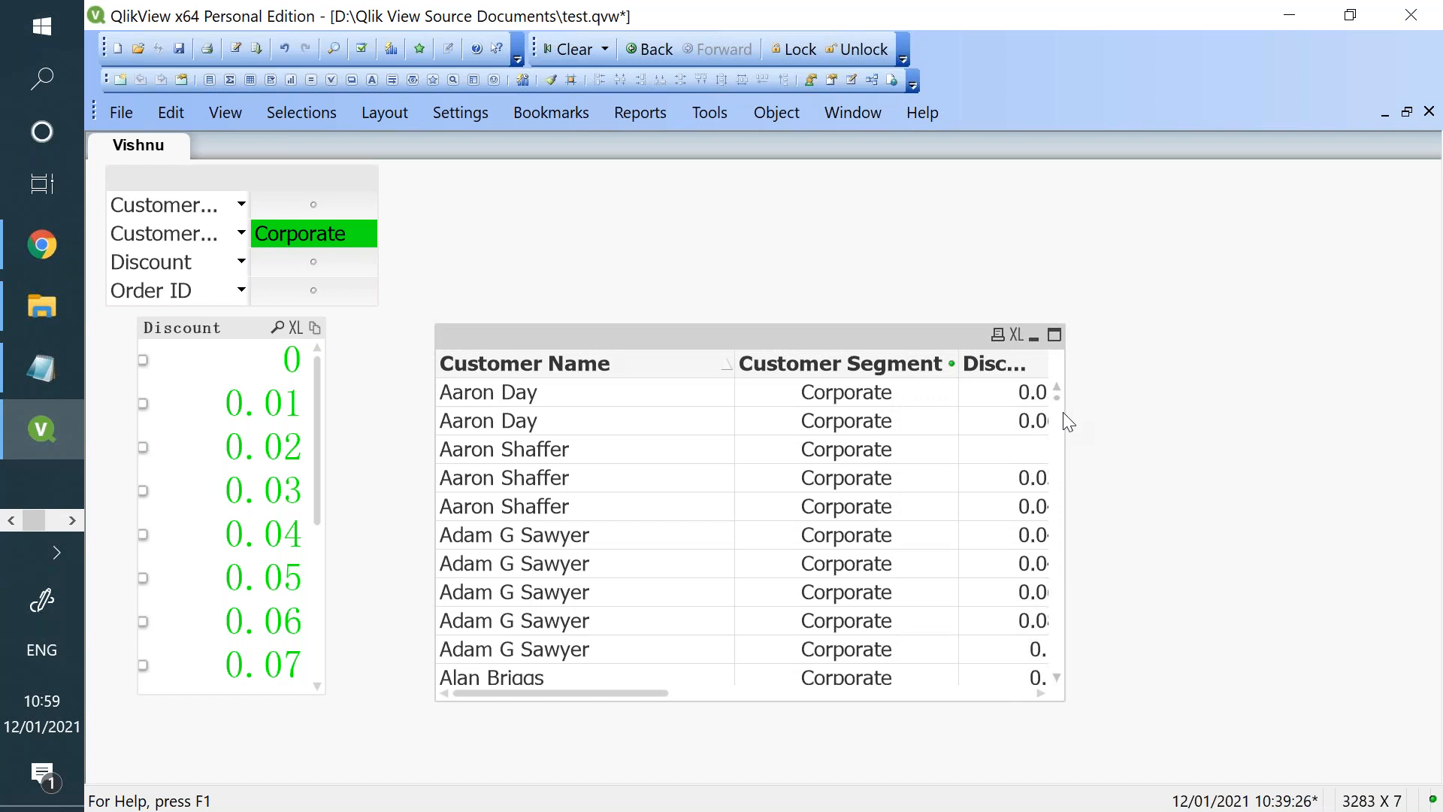
{"action": "left_click_drag", "start_coordinate": [1065, 415], "coordinate": [1428, 382]}
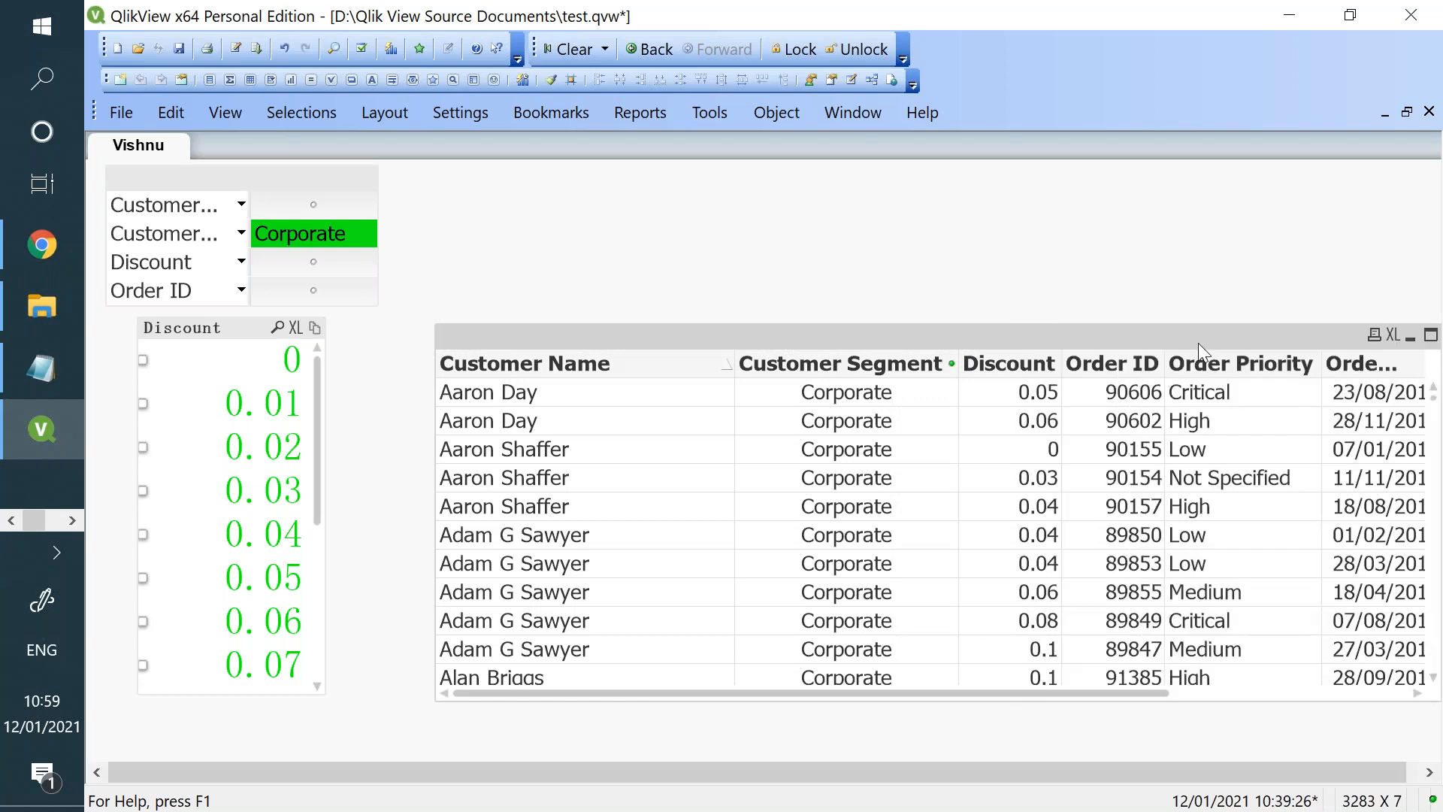
{"action": "left_click_drag", "start_coordinate": [1155, 340], "coordinate": [1065, 340]}
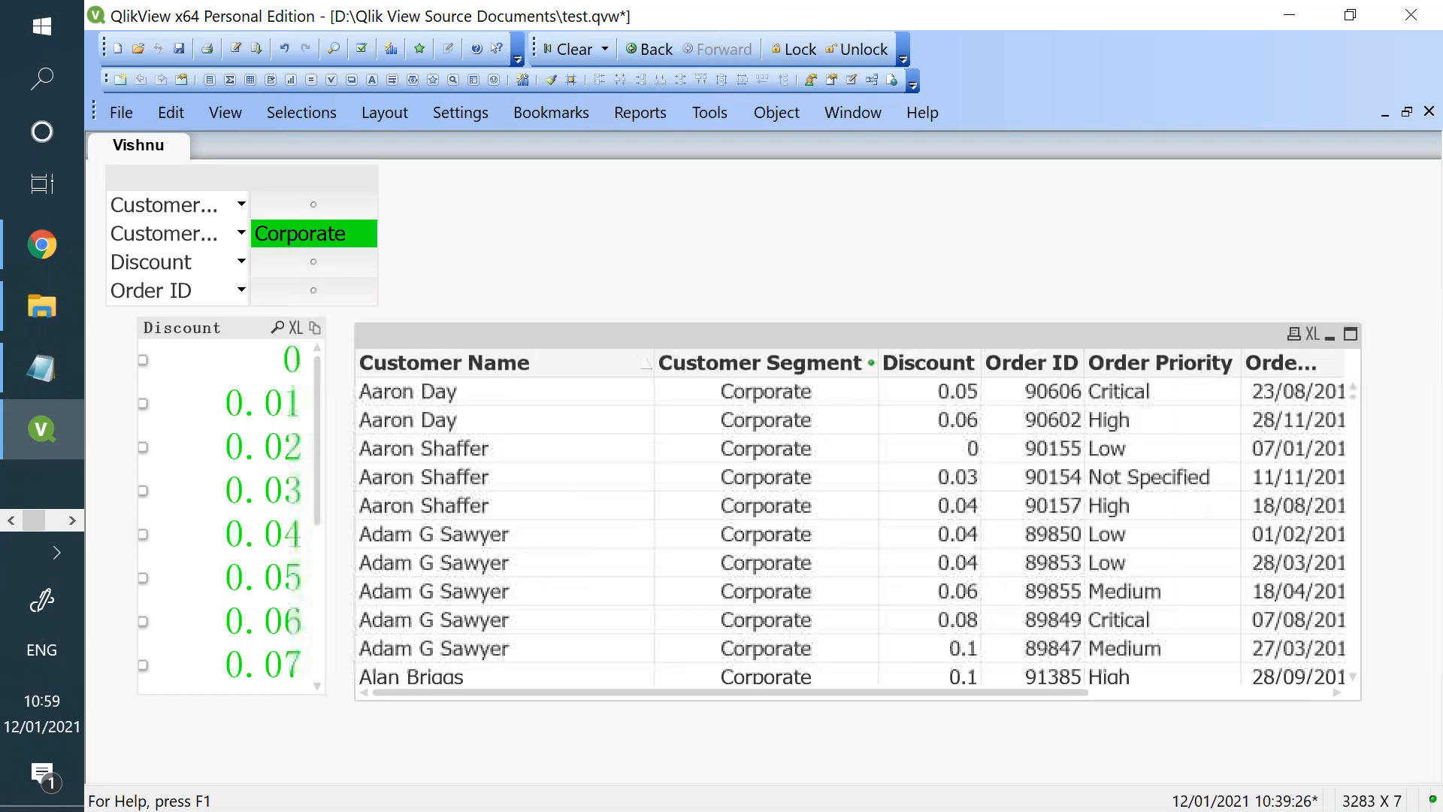
- Examine the table box's sort, presentation, style and number properties, and close them without changes
{"action": "right_click", "coordinate": [1036, 339]}
{"action": "left_click", "coordinate": [1097, 372]}
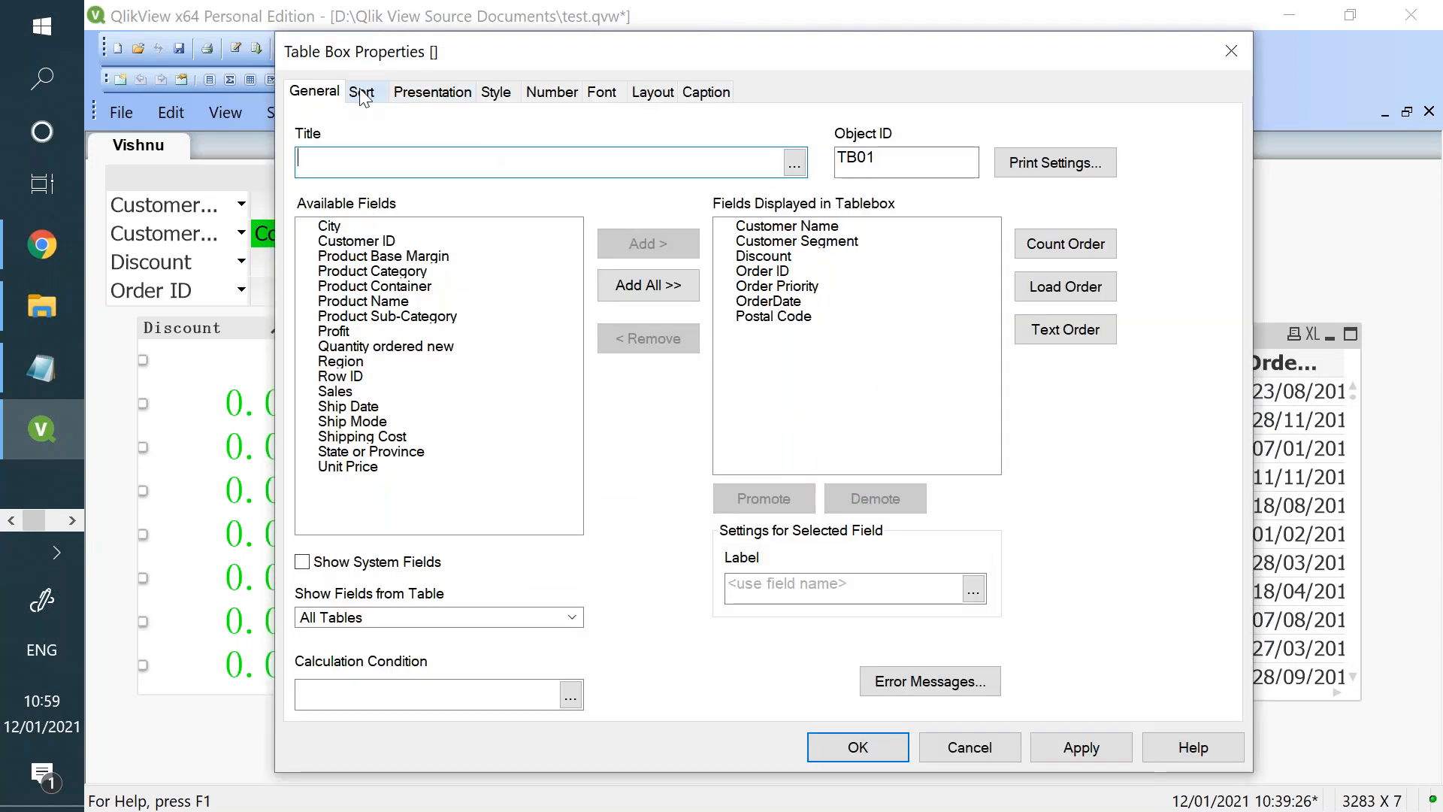
{"action": "left_click", "coordinate": [361, 91]}
{"action": "left_click", "coordinate": [443, 93]}
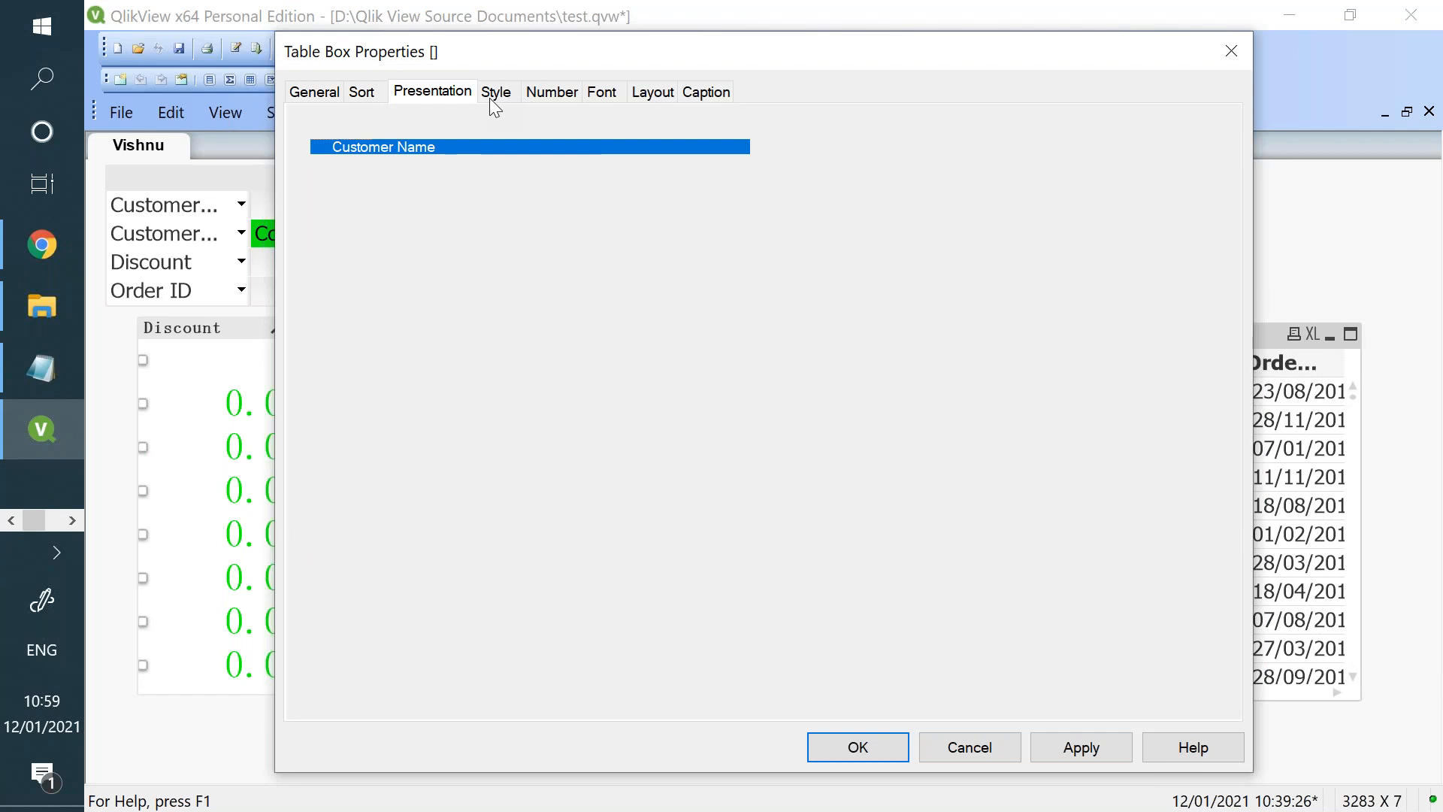
{"action": "left_click", "coordinate": [492, 93]}
{"action": "left_click", "coordinate": [573, 98]}
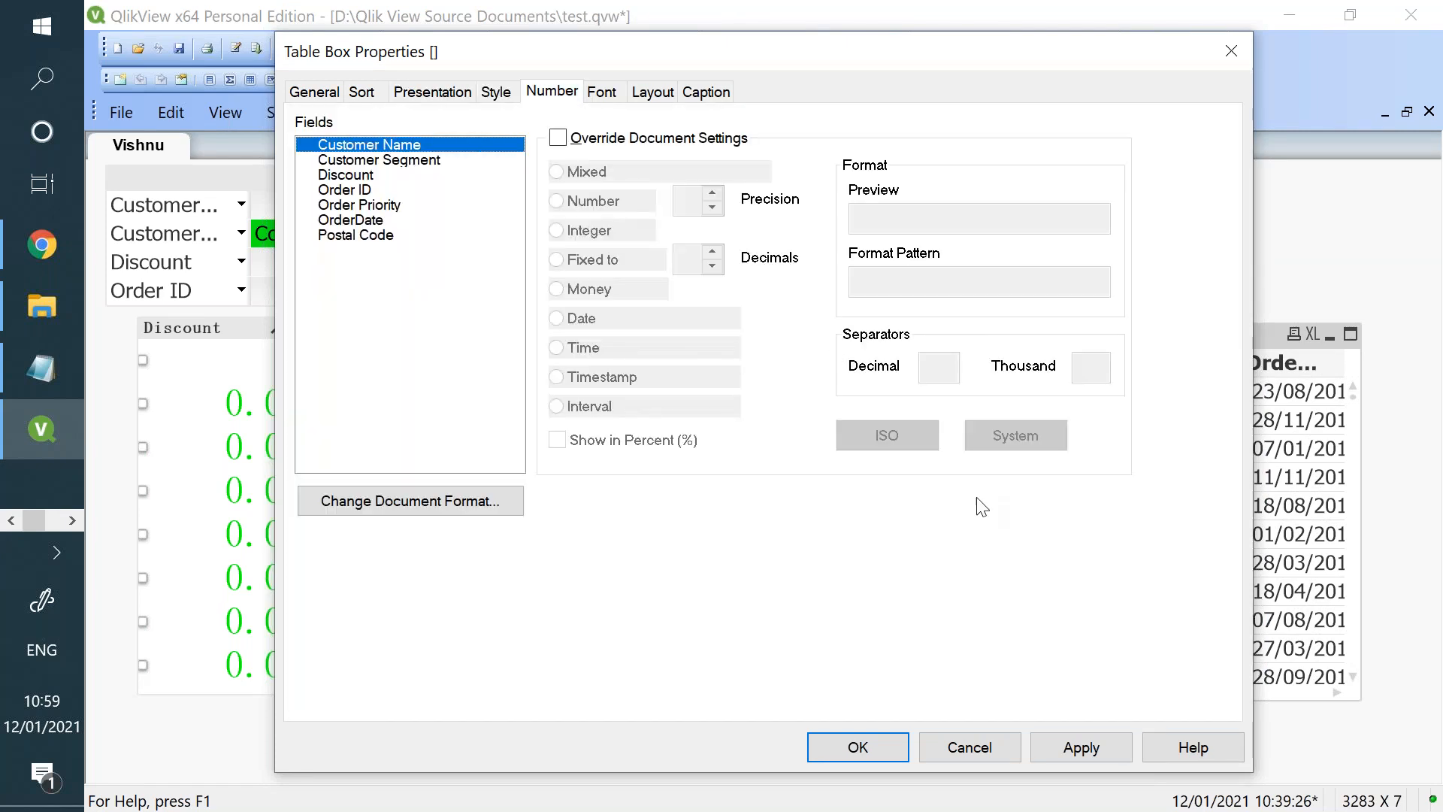
{"action": "left_click", "coordinate": [1009, 746]}
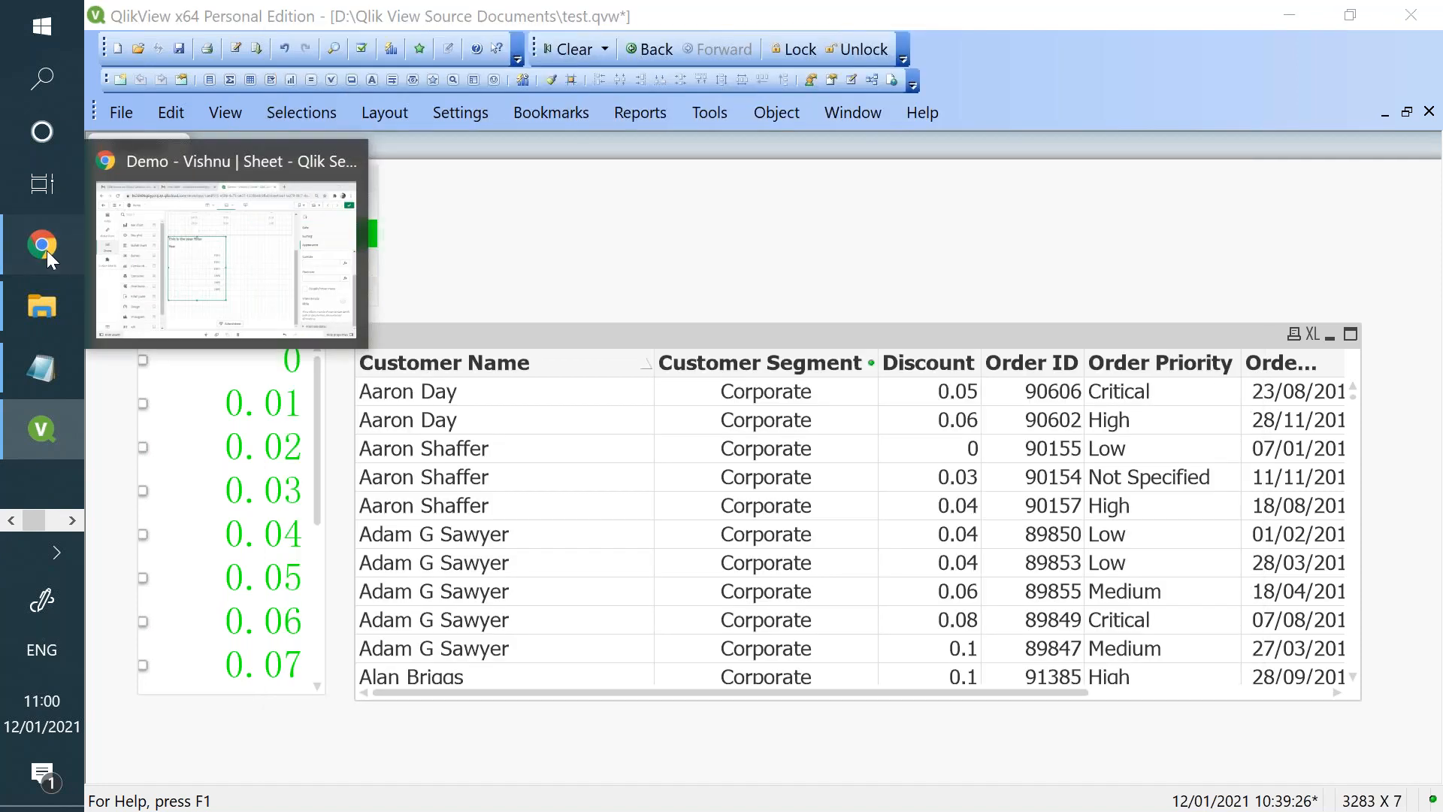
- Switch to the Qlik Sense sheet in Chrome and add Sales and Profit/Loss as dimensions to the year filter pane
{"action": "left_click", "coordinate": [47, 250]}
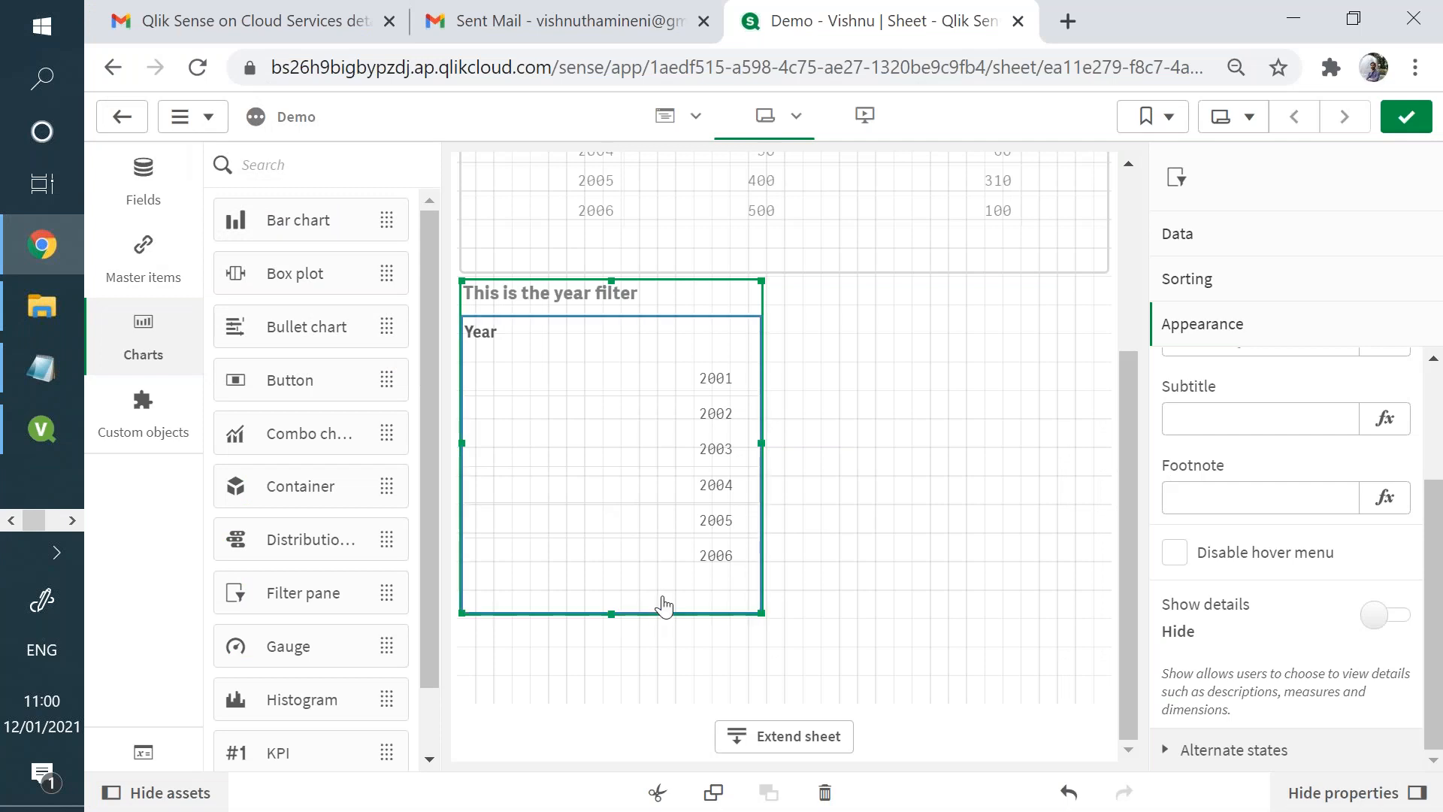
{"action": "left_click", "coordinate": [1215, 249]}
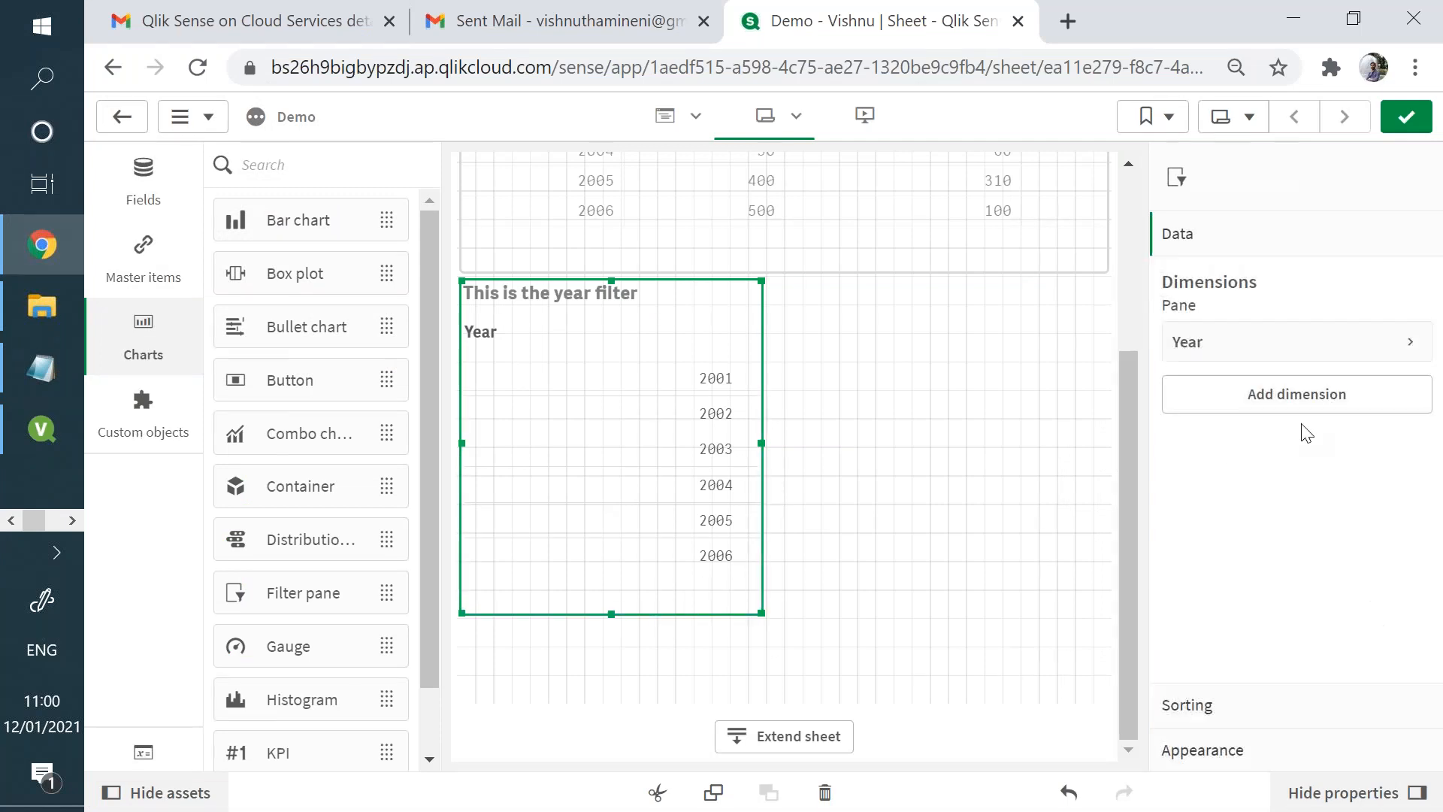
{"action": "left_click", "coordinate": [1298, 394]}
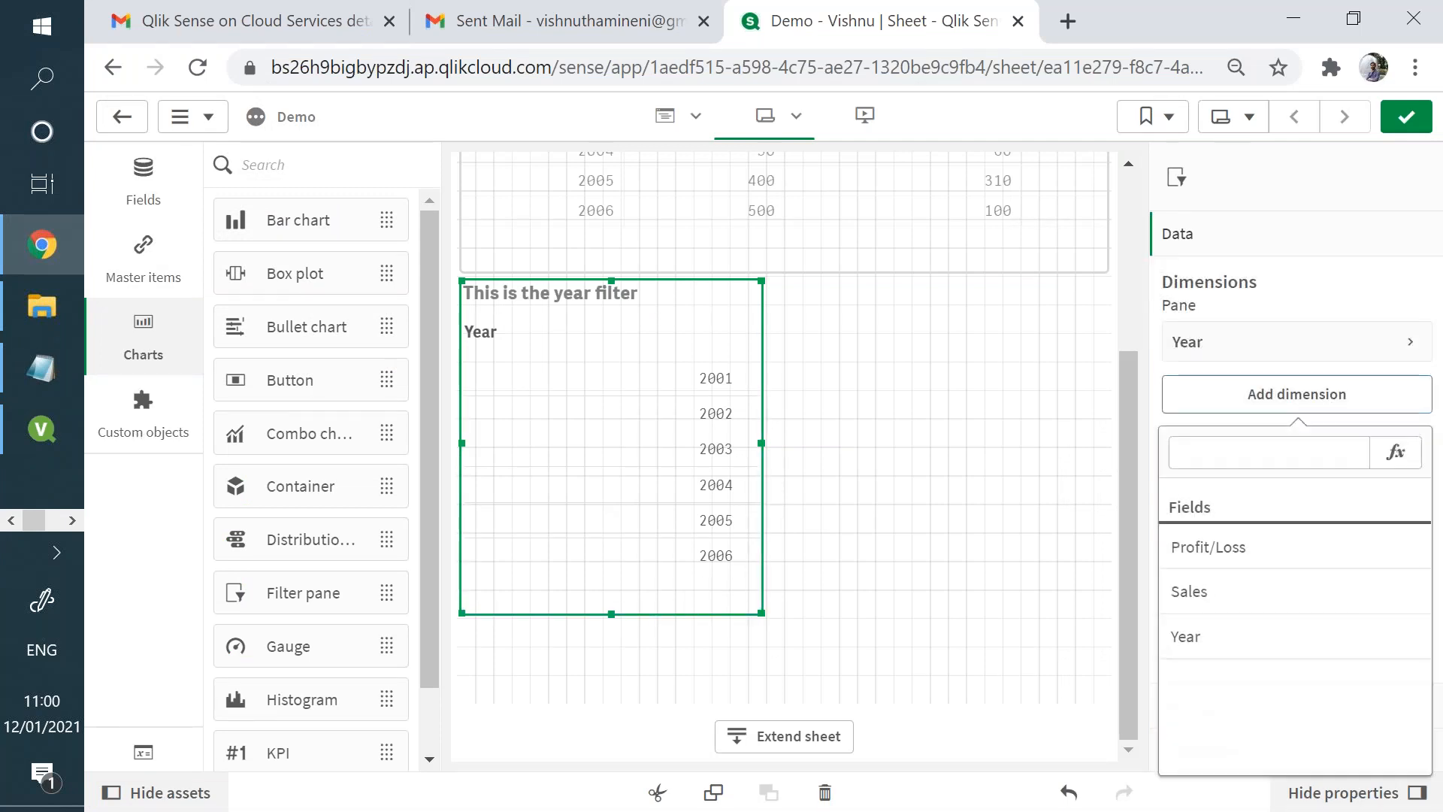
{"action": "left_click", "coordinate": [1243, 581]}
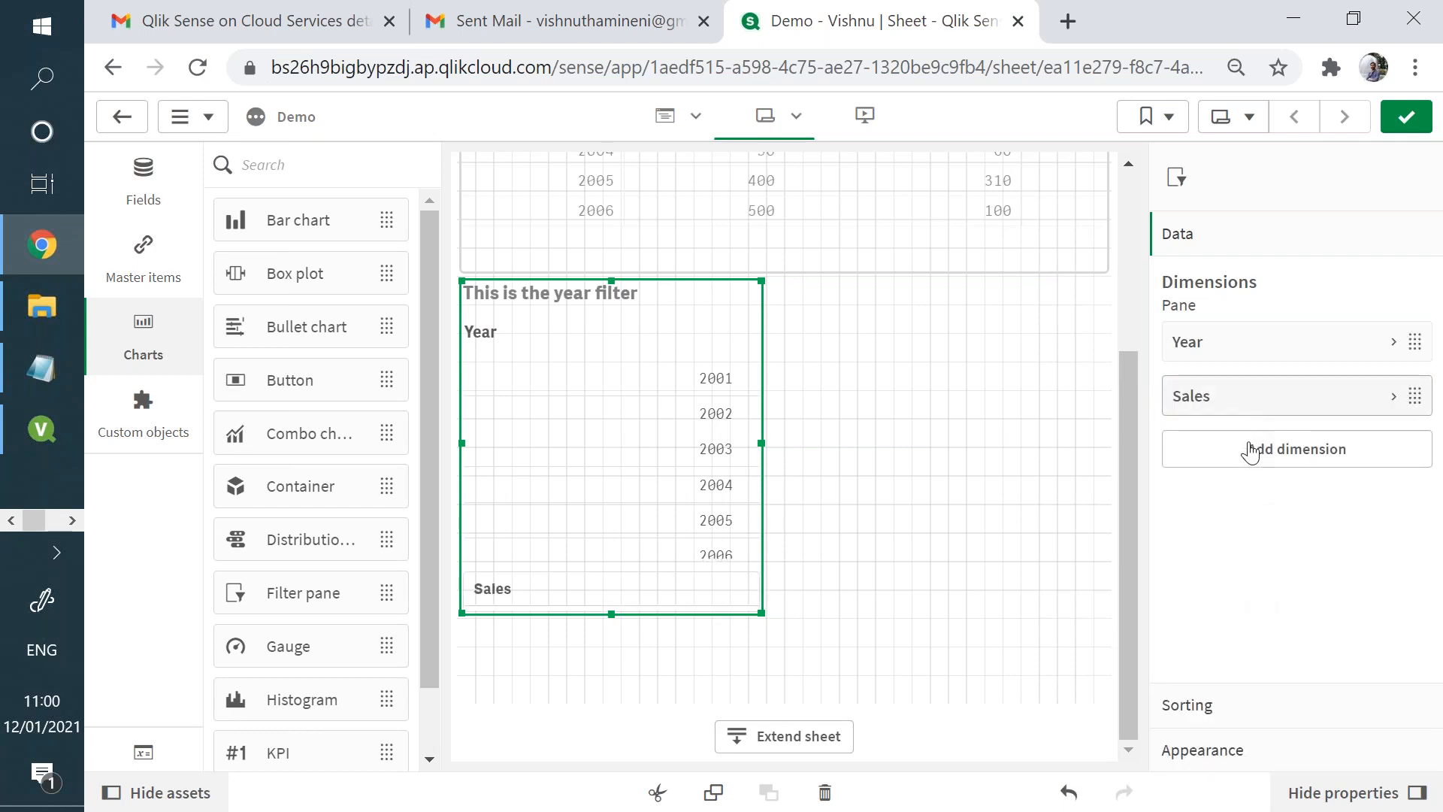
{"action": "left_click", "coordinate": [1248, 453]}
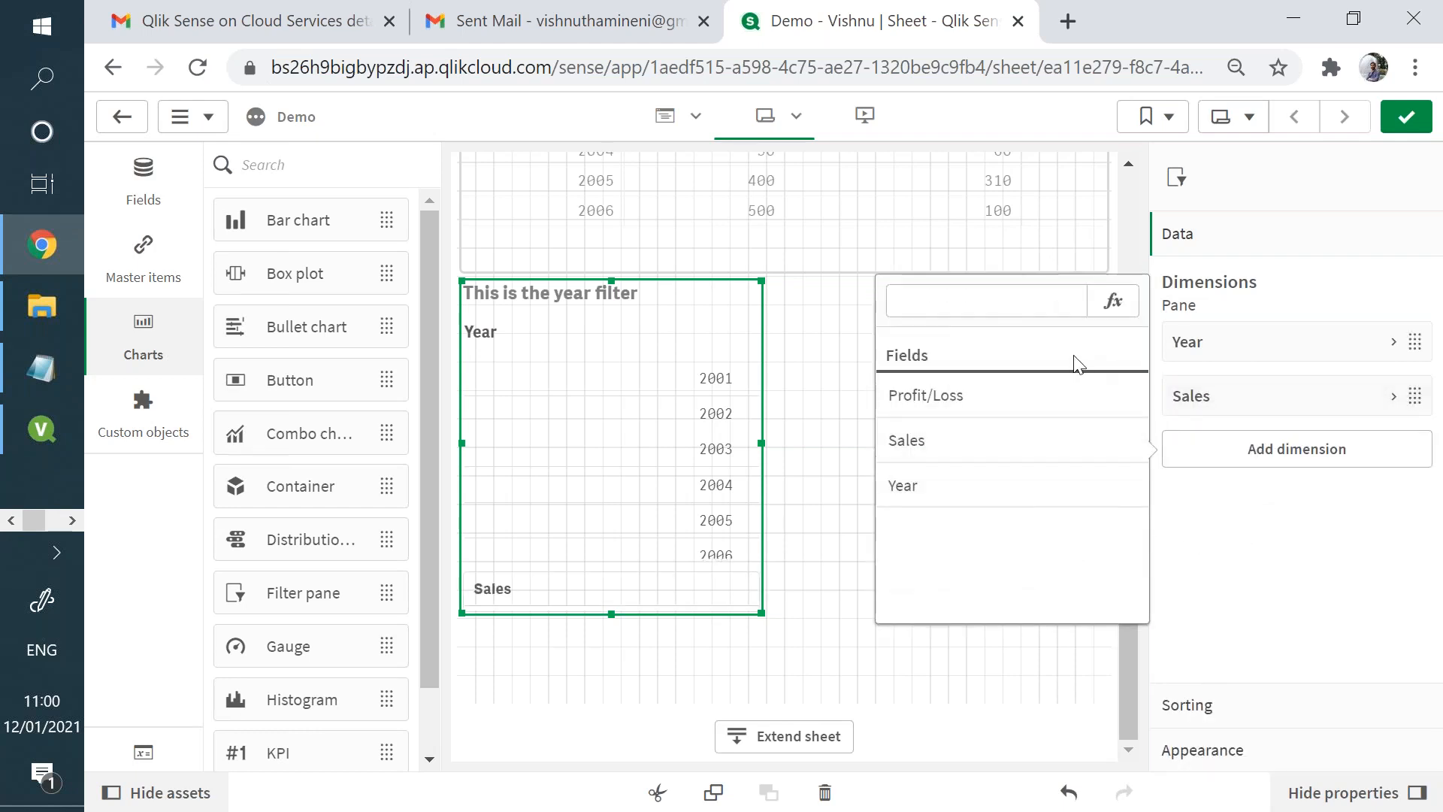
{"action": "left_click", "coordinate": [1062, 389]}
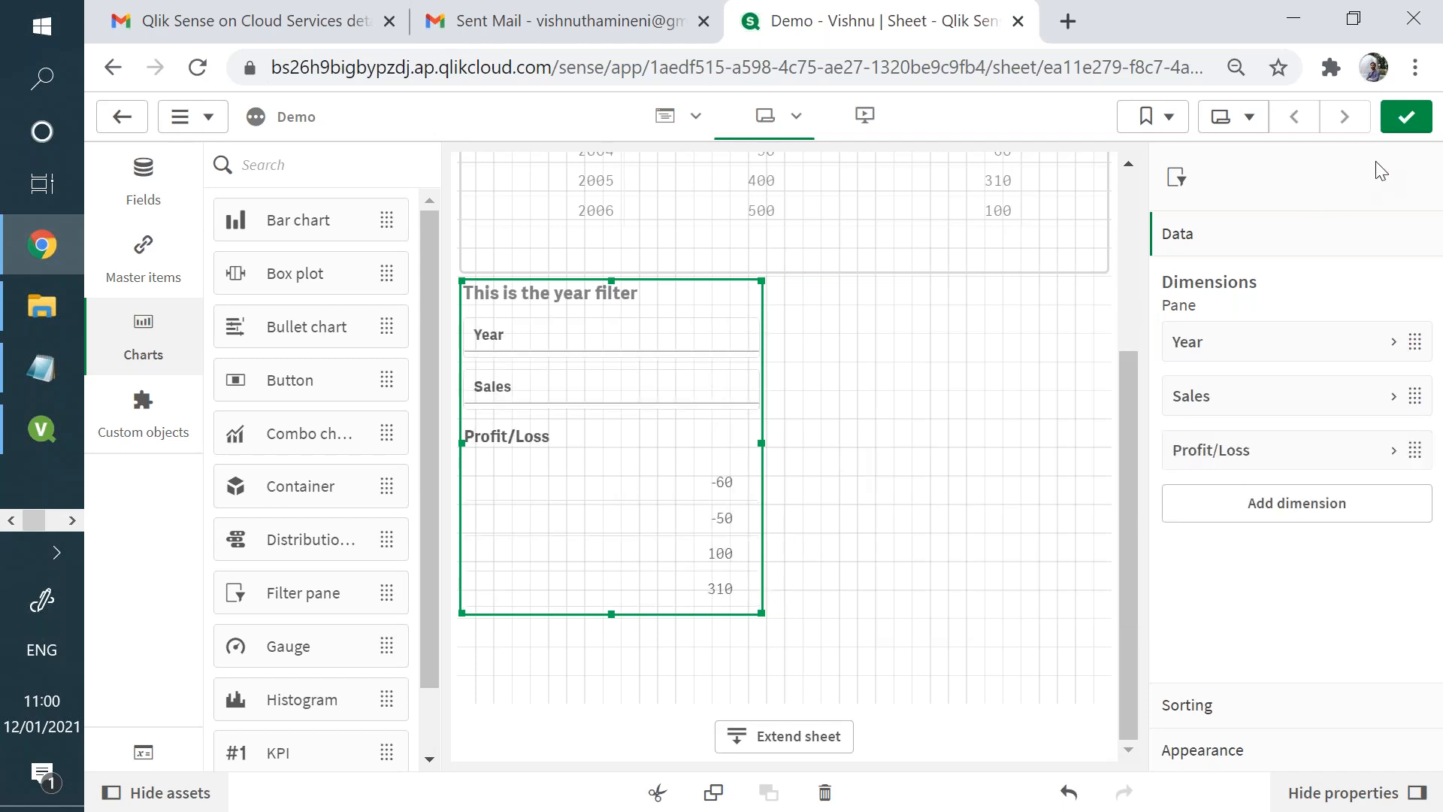
- Leave edit mode and inspect the Sales list in the filter pane
{"action": "left_click", "coordinate": [1408, 114]}
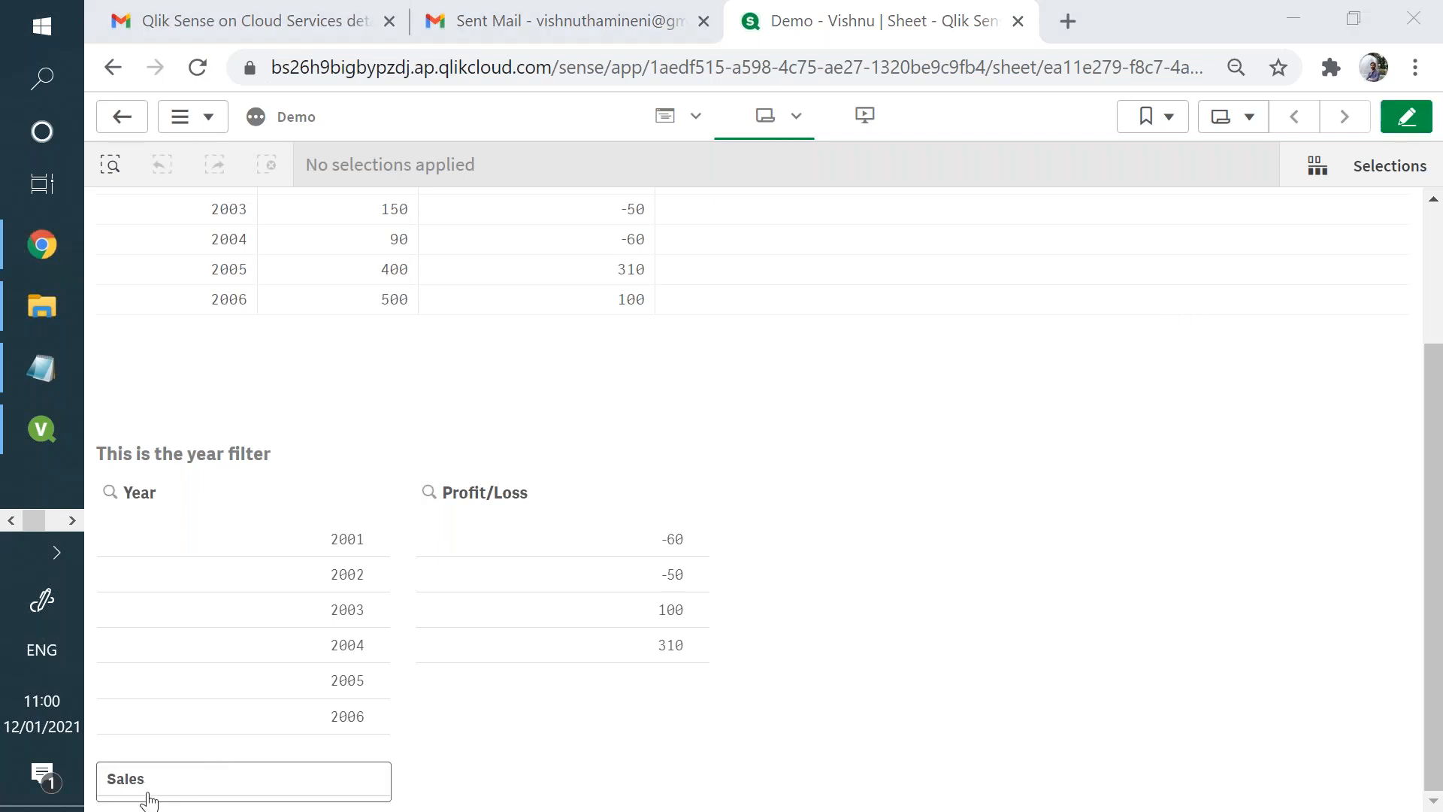
{"action": "left_click", "coordinate": [148, 798]}
{"action": "left_click", "coordinate": [283, 381]}
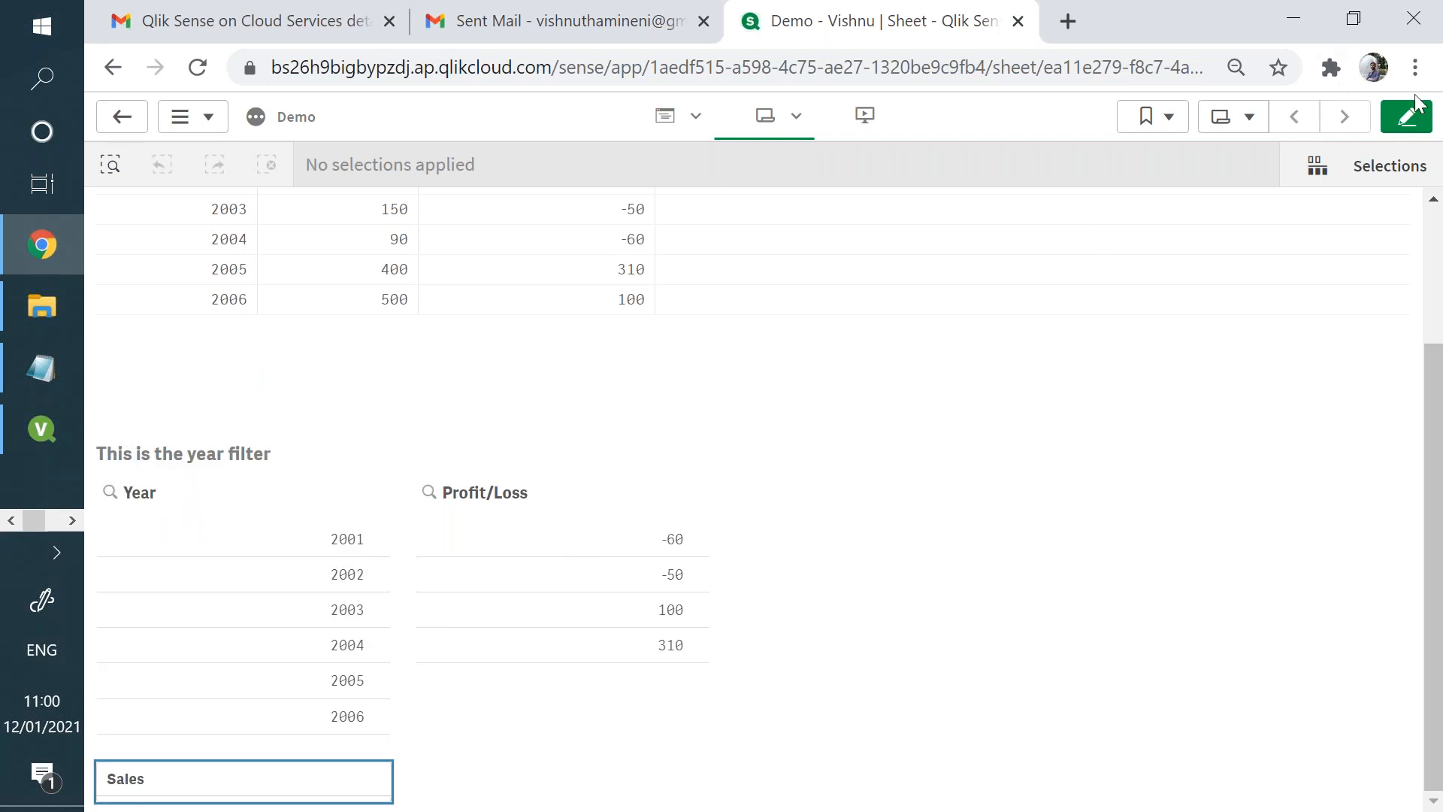
- Shrink the filter pane in height and width until Year, Sales and Profit/Loss all collapse into stacked drop-downs, and finish editing
{"action": "left_click", "coordinate": [1406, 116]}
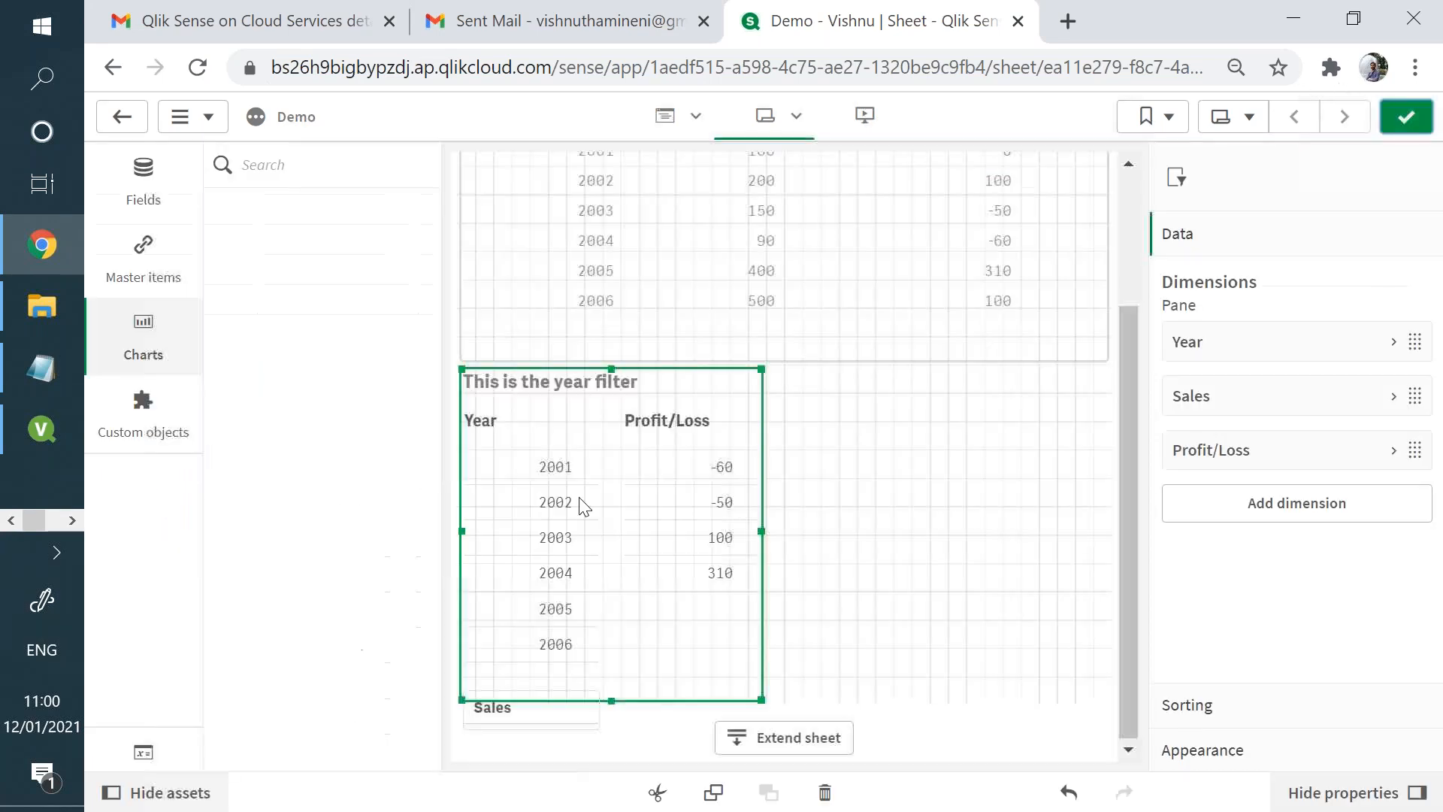
{"action": "left_click_drag", "start_coordinate": [759, 695], "coordinate": [704, 554]}
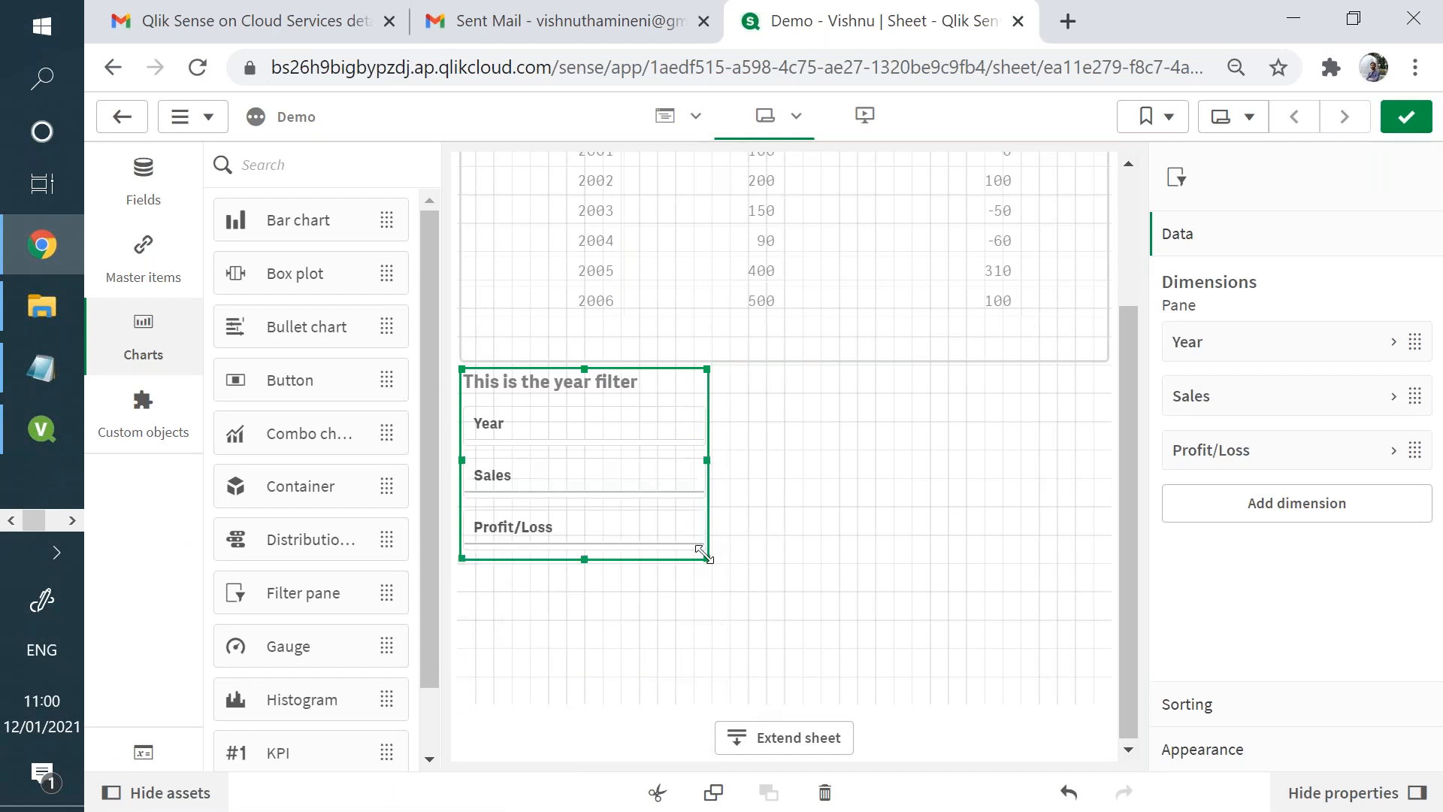
{"action": "left_click", "coordinate": [1406, 116]}
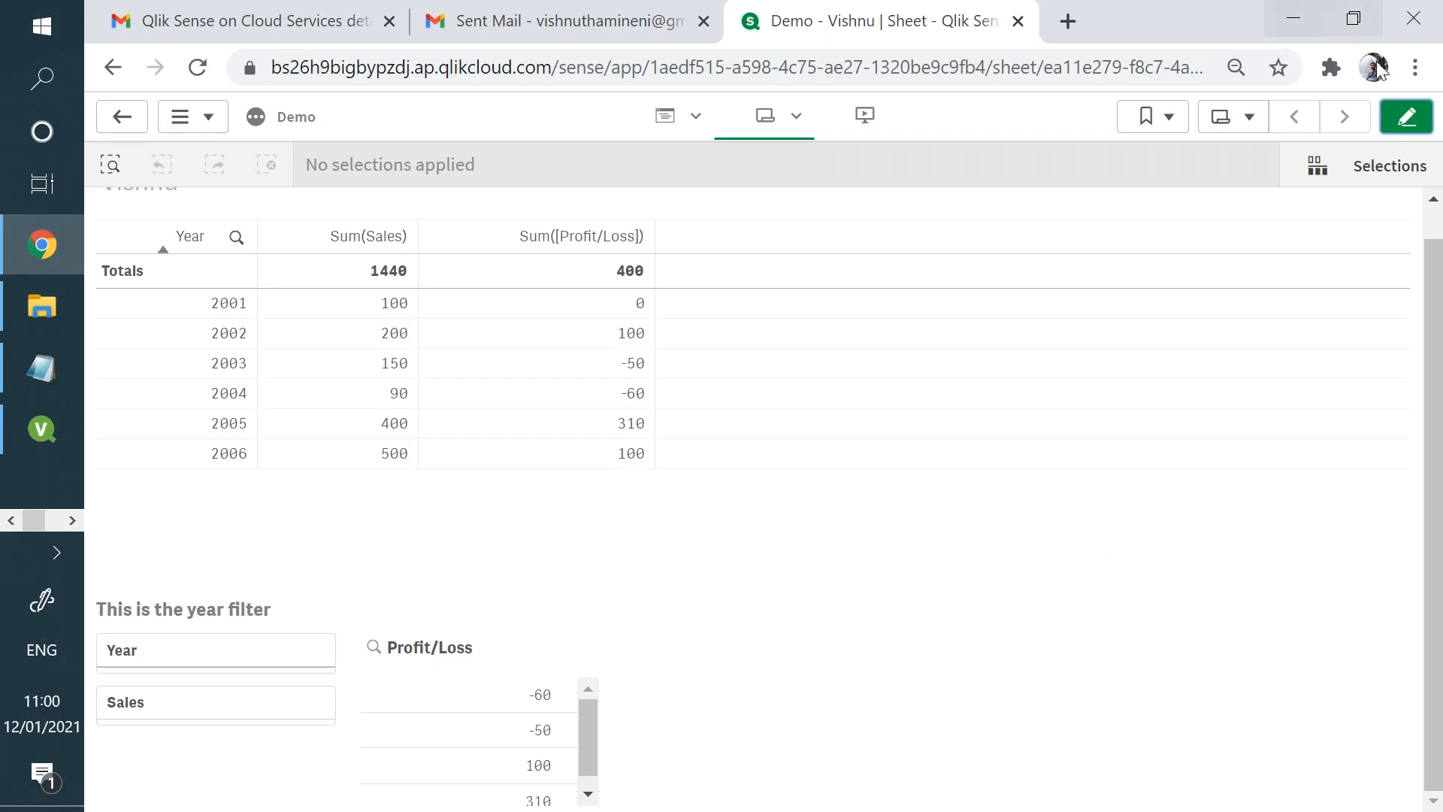
{"action": "left_click", "coordinate": [1406, 116]}
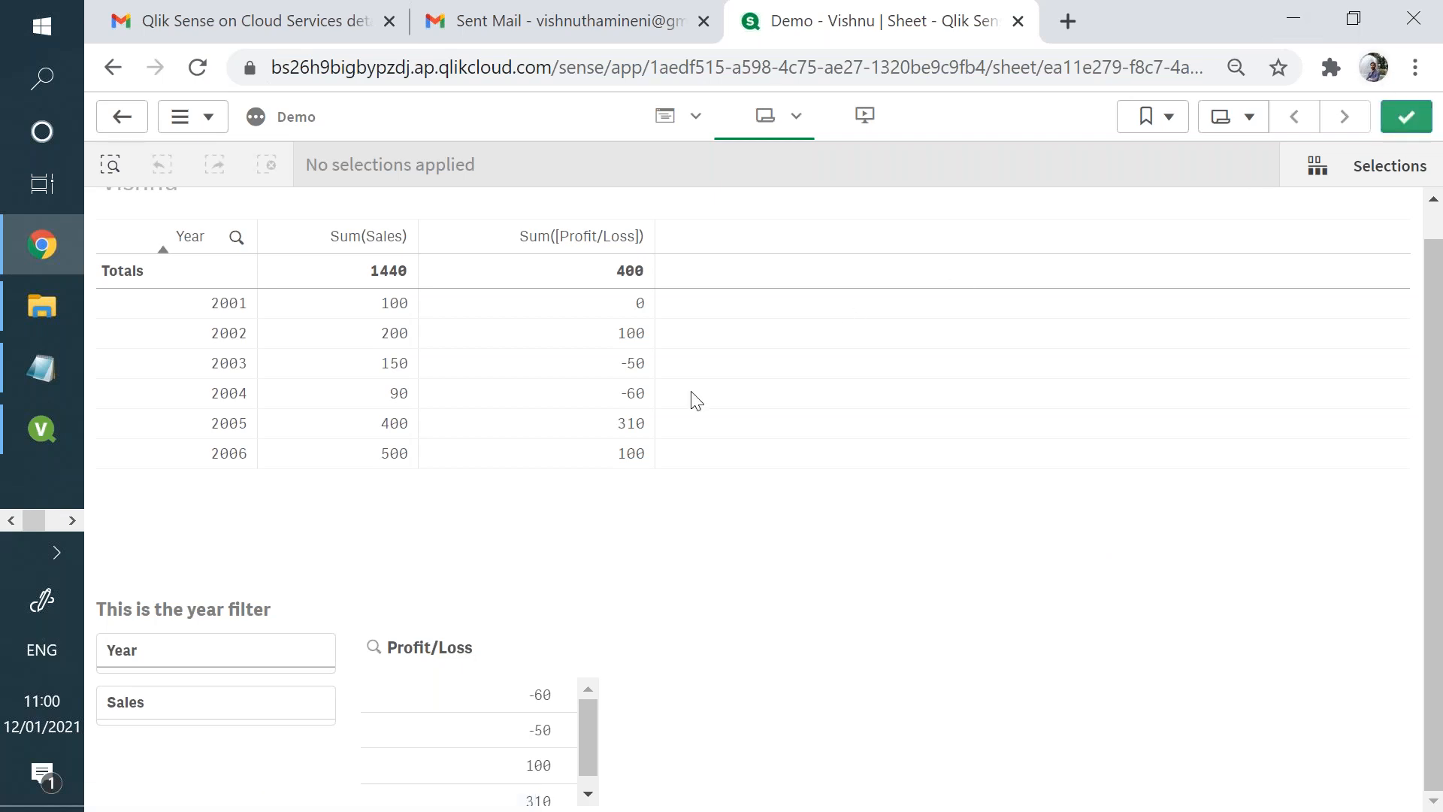
{"action": "left_click_drag", "start_coordinate": [704, 701], "coordinate": [600, 705]}
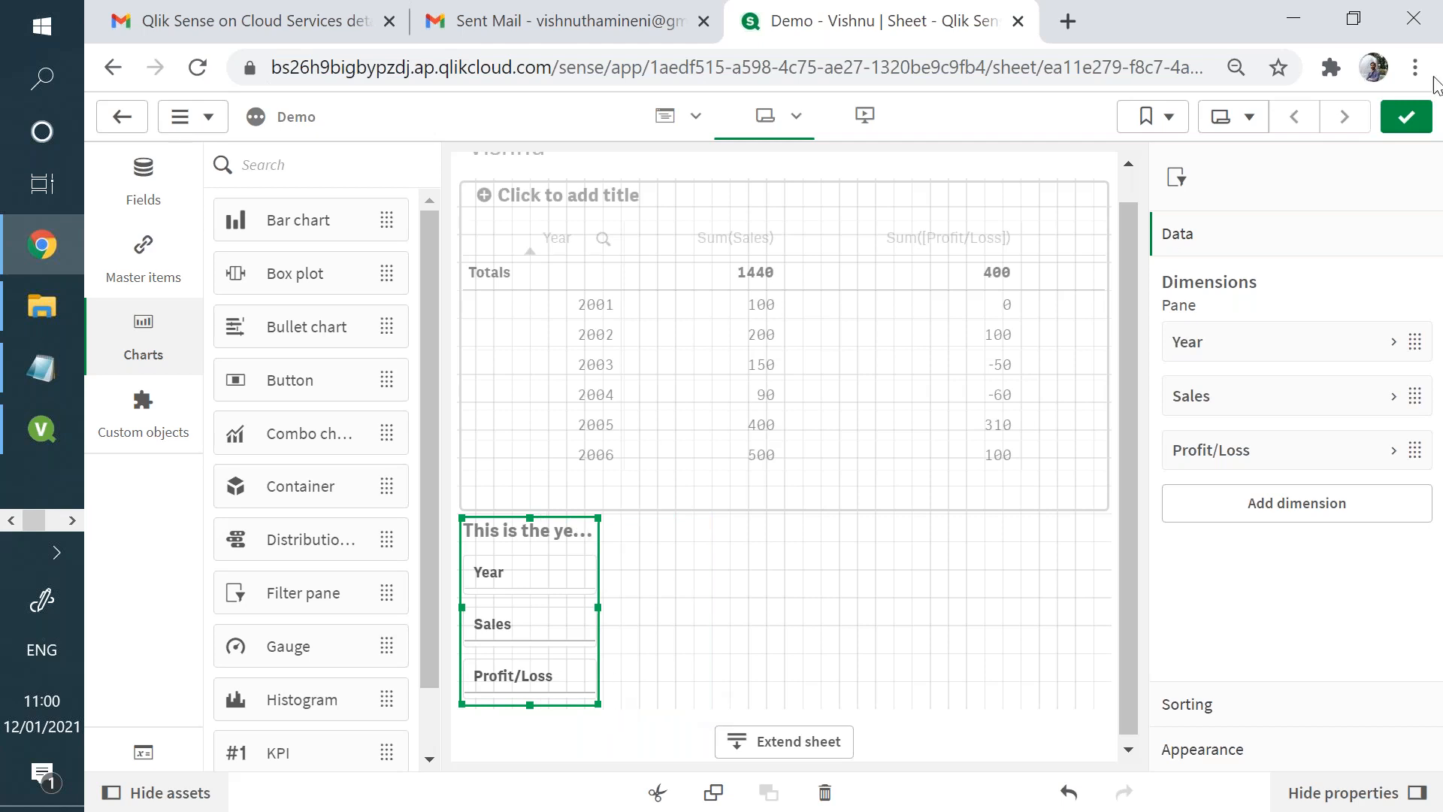
{"action": "left_click", "coordinate": [1406, 117]}
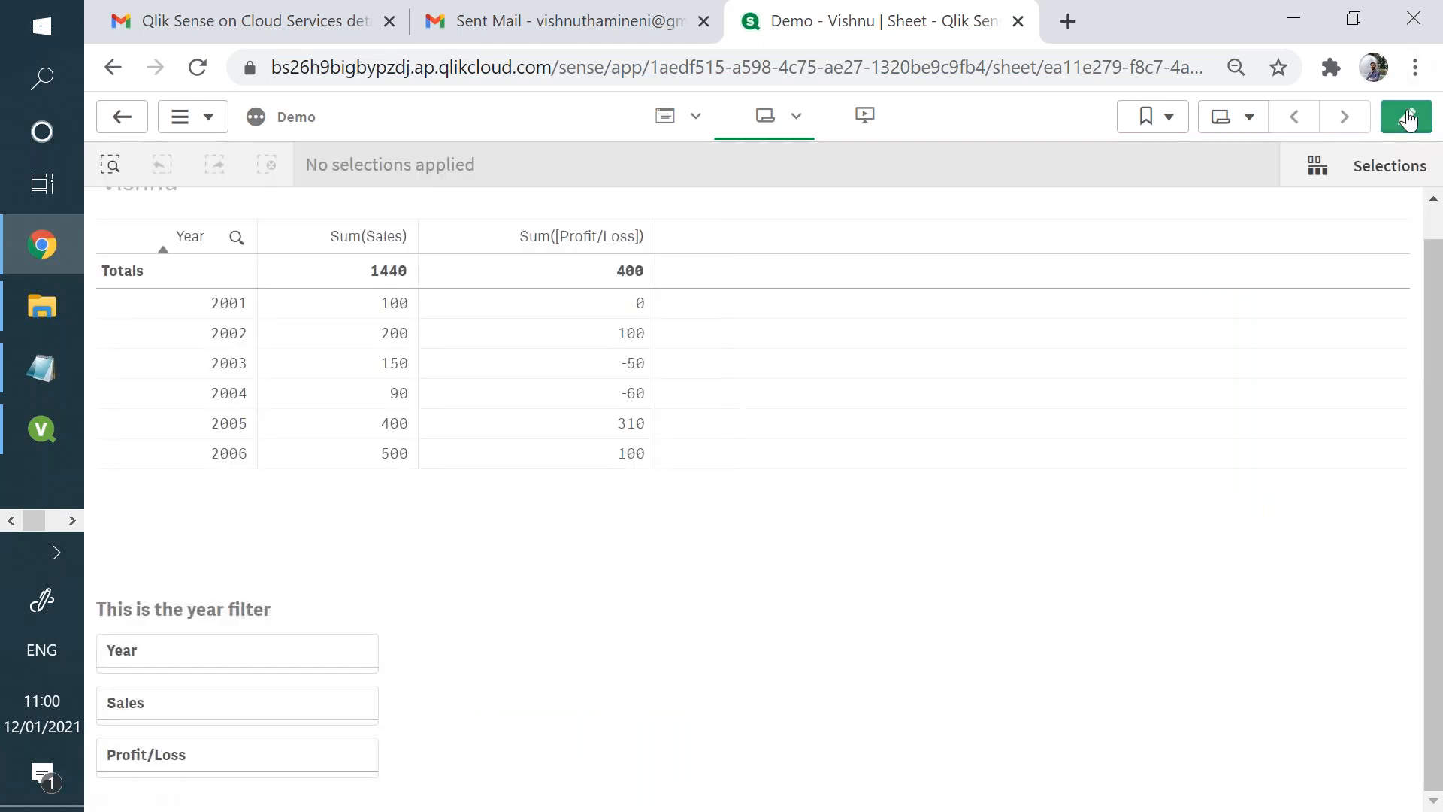
- Open the collapsed Year, Sales and Profit/Loss filters one after another to check their lists
{"action": "left_click", "coordinate": [338, 659]}
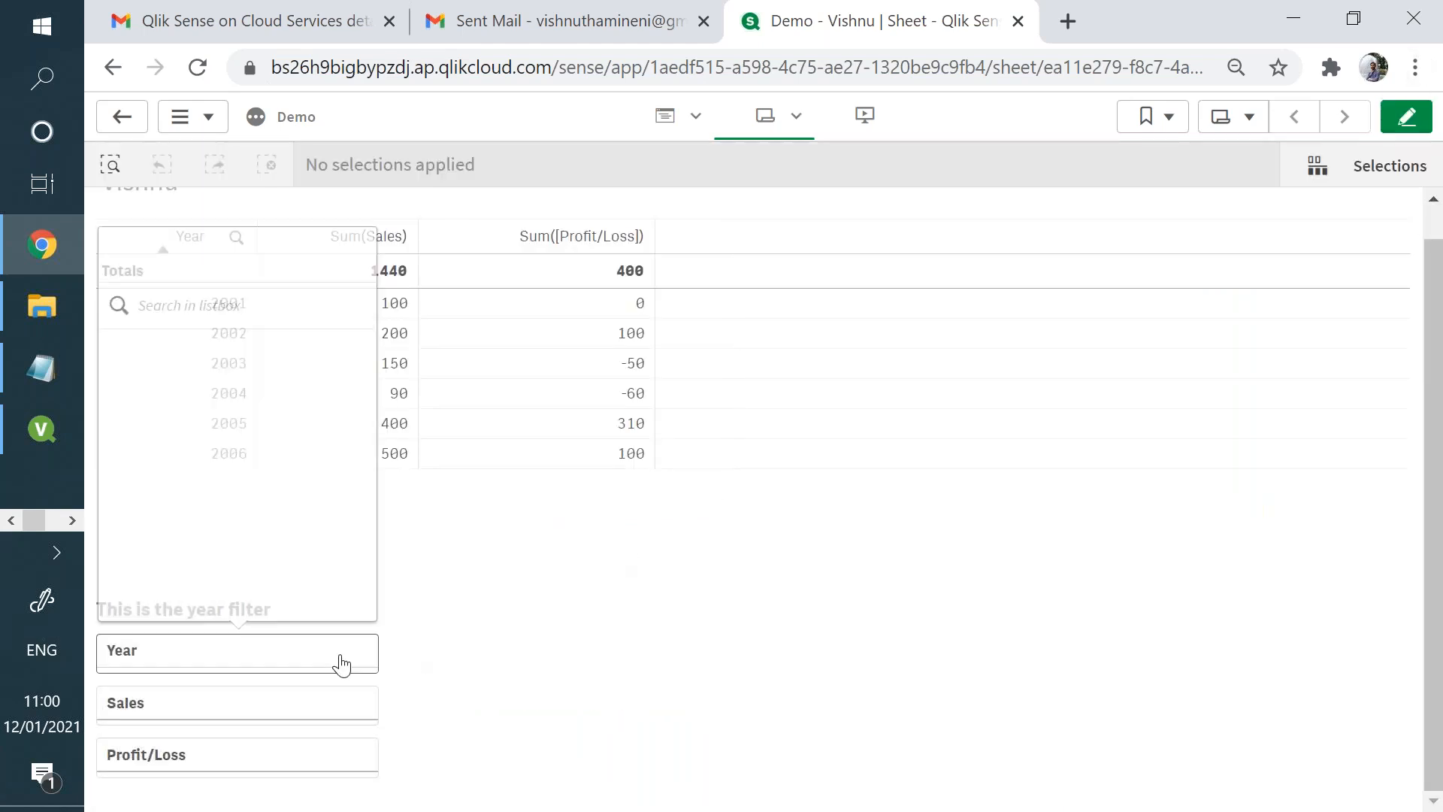
{"action": "key", "text": "Escape"}
{"action": "left_click", "coordinate": [286, 715]}
{"action": "left_click", "coordinate": [290, 754]}
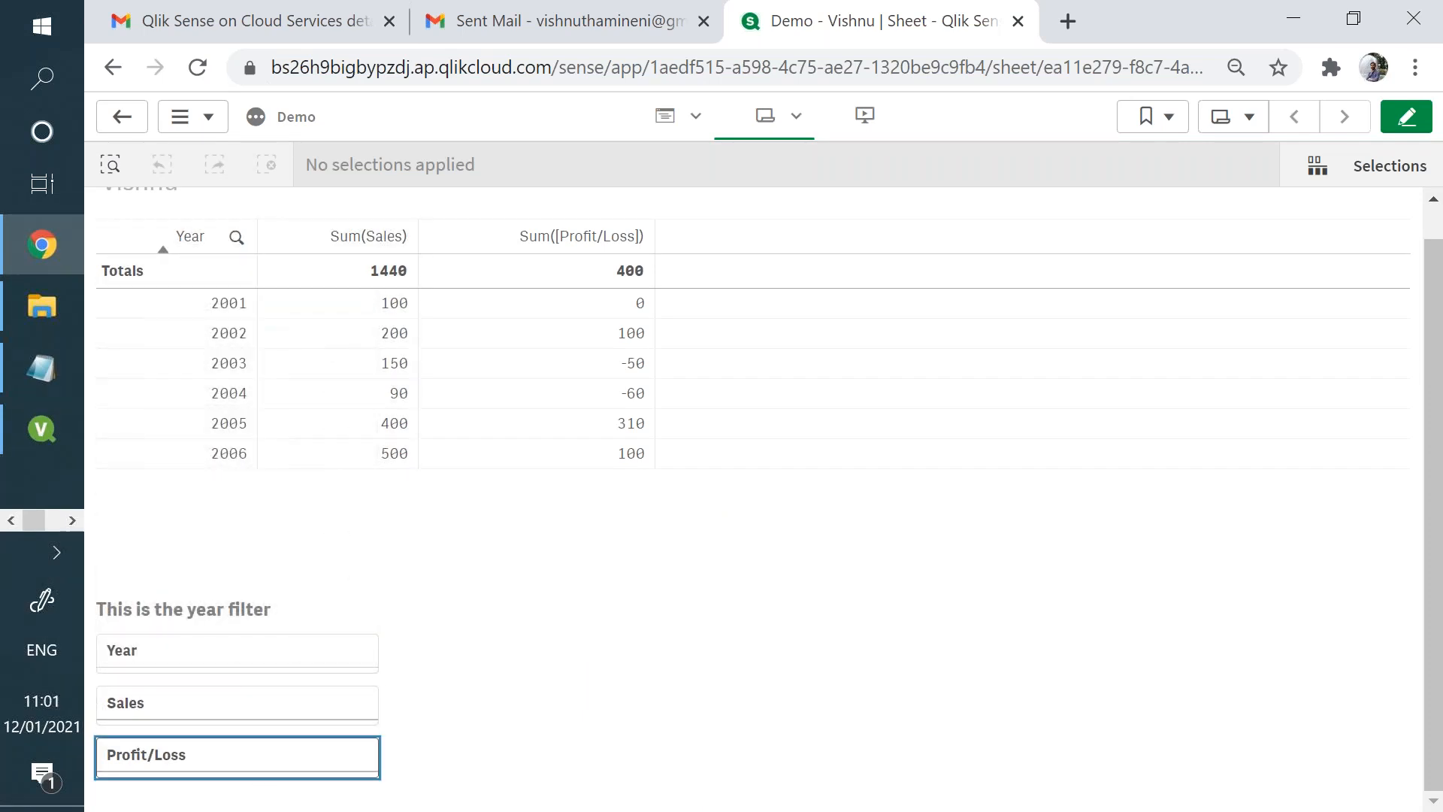
- Return to edit mode, place a new table beside the filter pane and enlarge it to the sheet's right edge
{"action": "left_click", "coordinate": [1412, 126]}
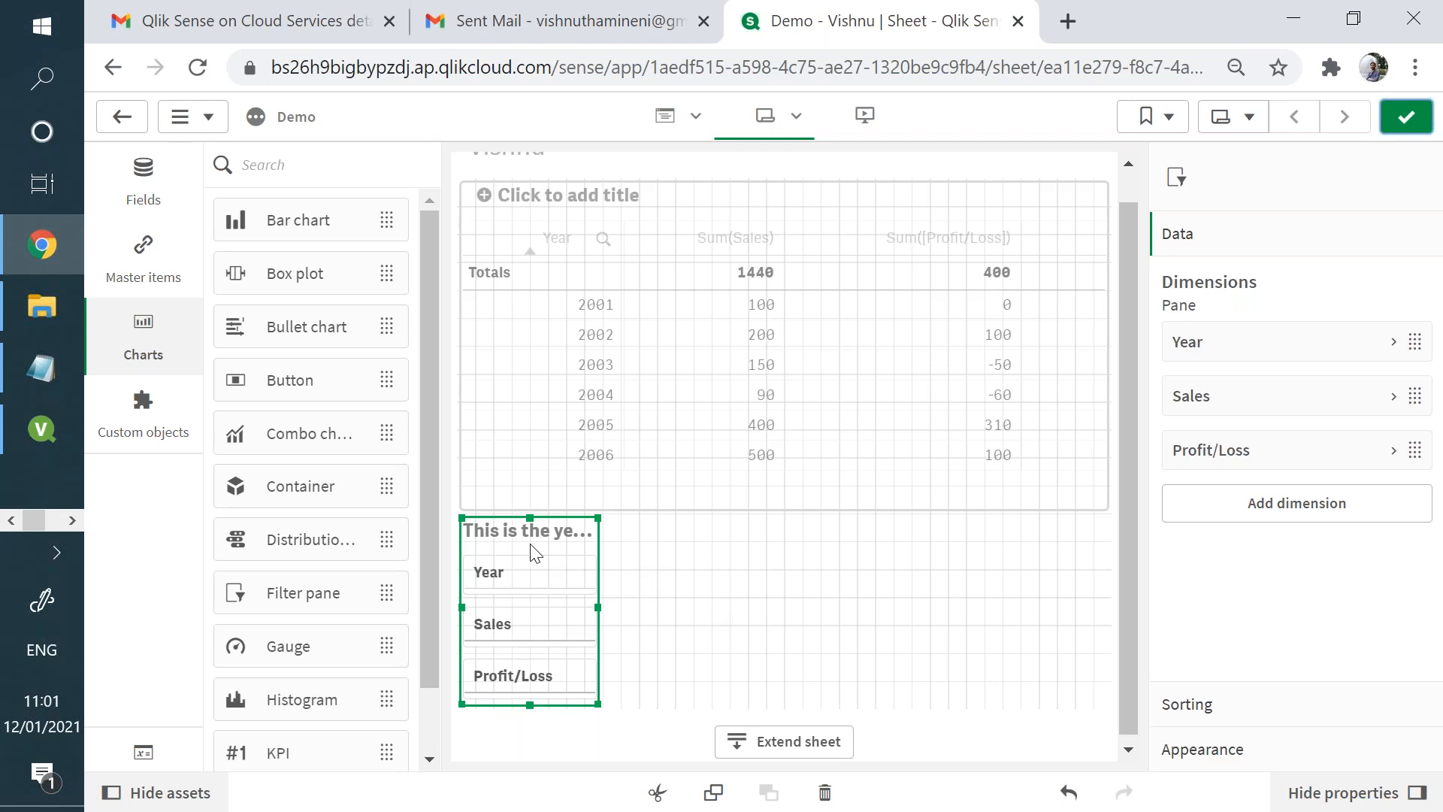
{"action": "scroll", "coordinate": [431, 532], "scroll_direction": "down", "scroll_amount": 5}
{"action": "scroll", "coordinate": [431, 532], "scroll_direction": "down", "scroll_amount": 2}
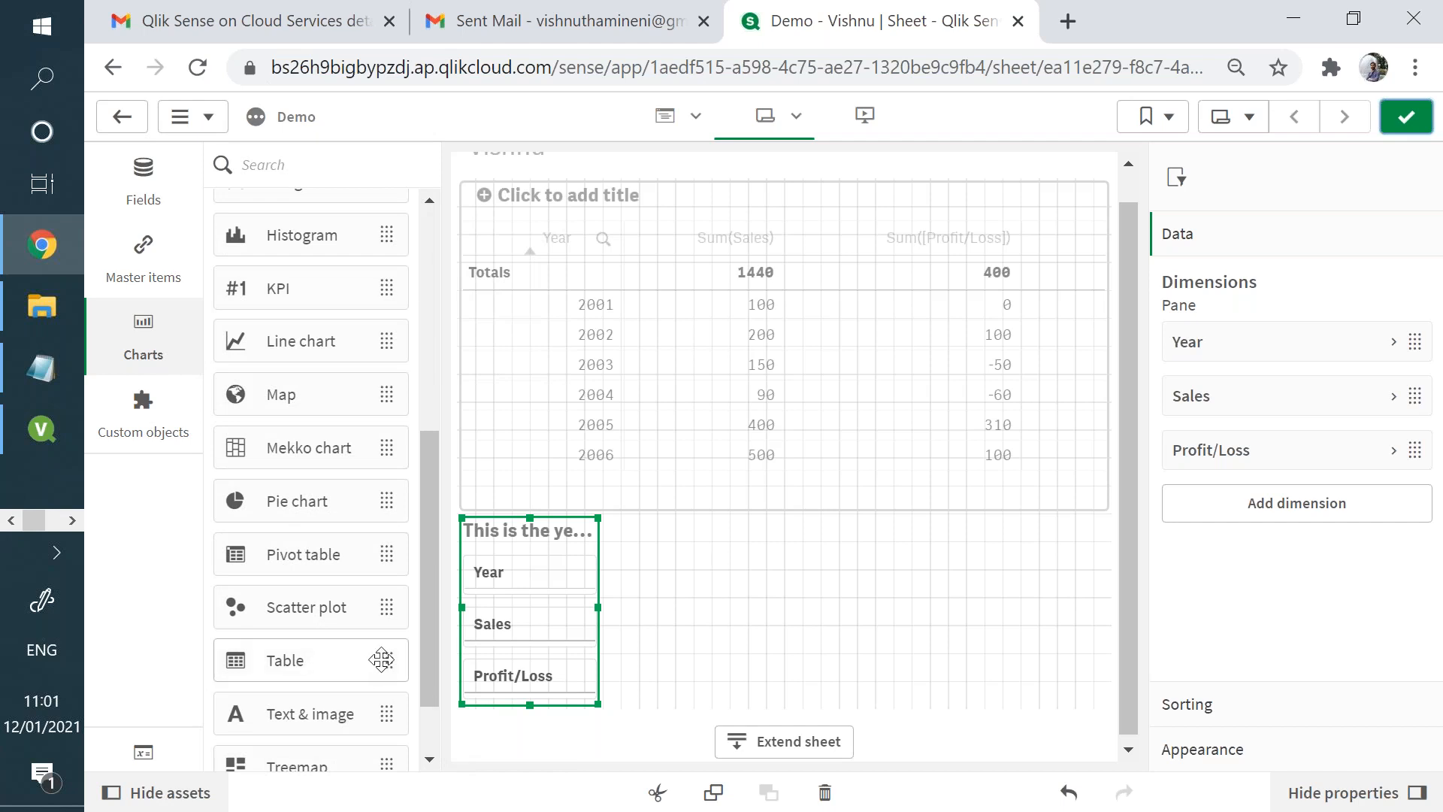
{"action": "left_click_drag", "start_coordinate": [371, 662], "coordinate": [643, 620]}
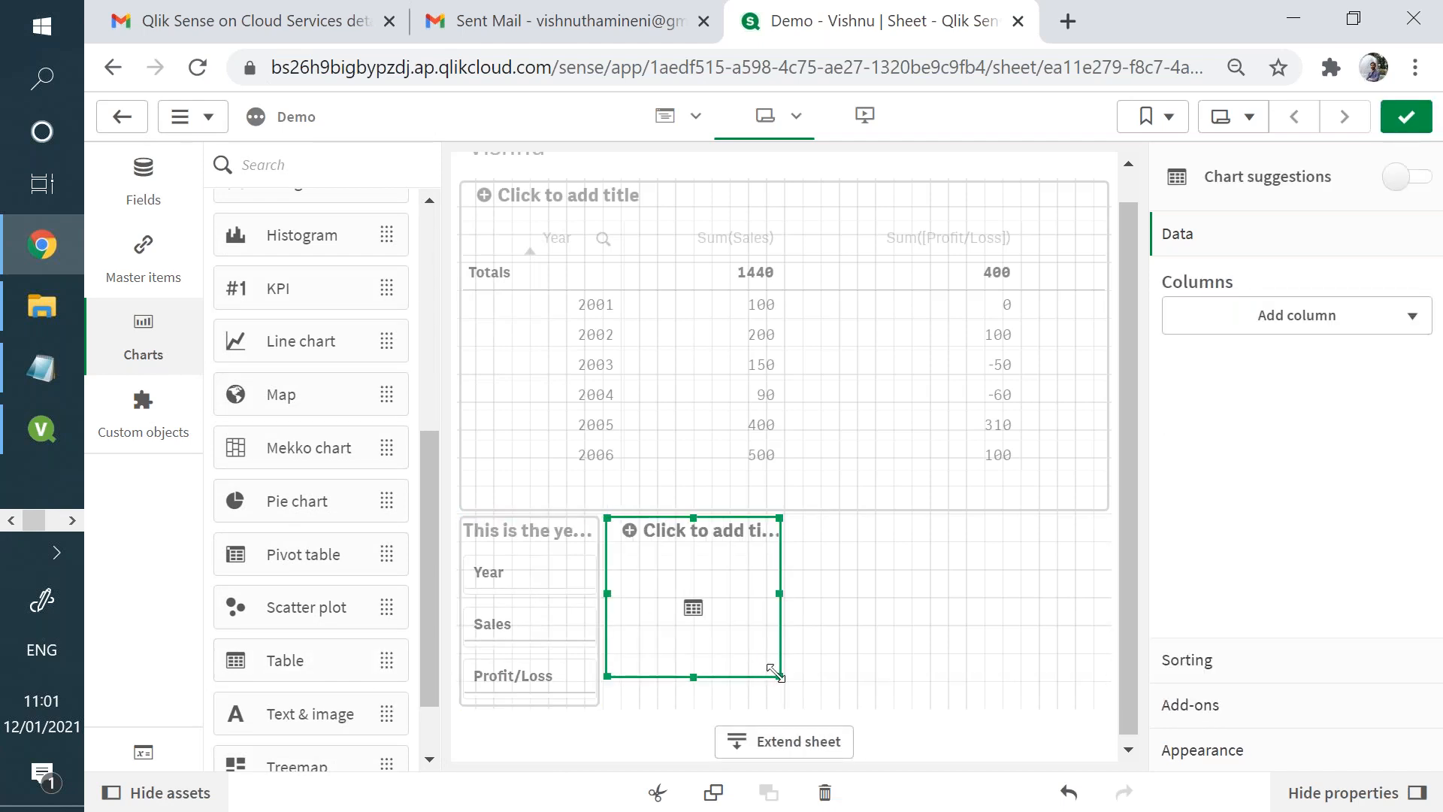
{"action": "left_click_drag", "start_coordinate": [774, 670], "coordinate": [1106, 699]}
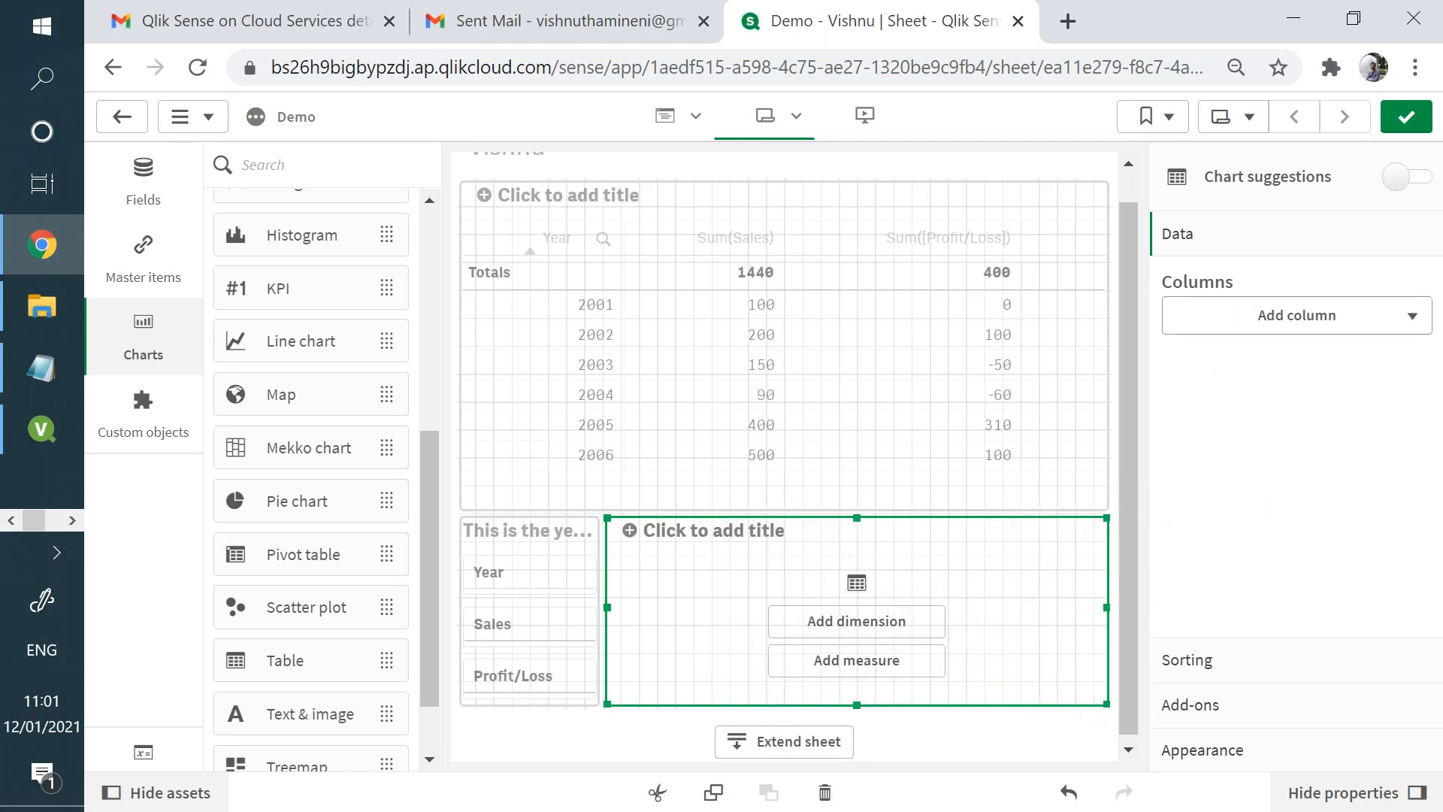
- Add columns to the new table: Year as a dimension, Sum(Sales) as a measure and Profit/Loss as a dimension
{"action": "left_click", "coordinate": [1259, 332]}
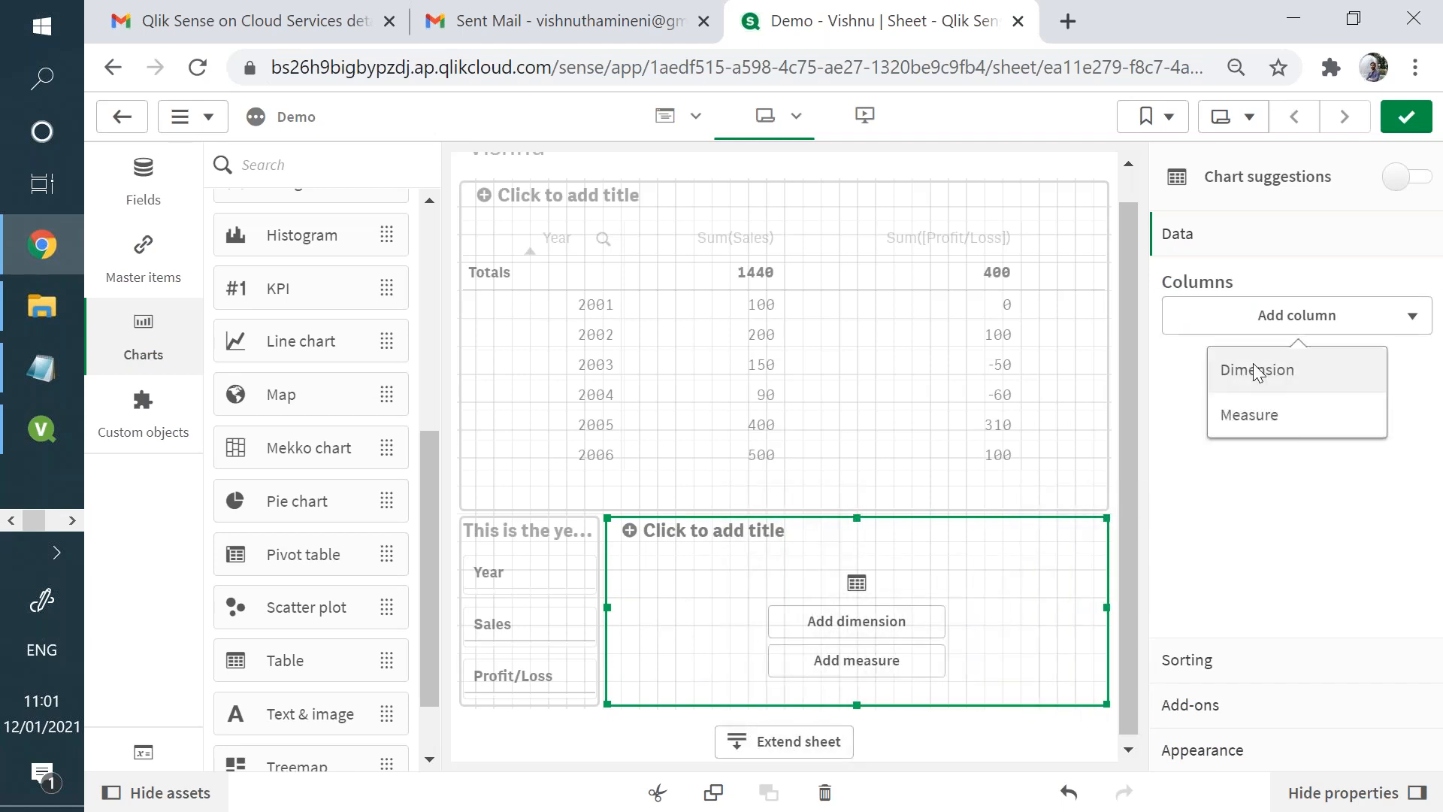
{"action": "left_click", "coordinate": [1249, 368]}
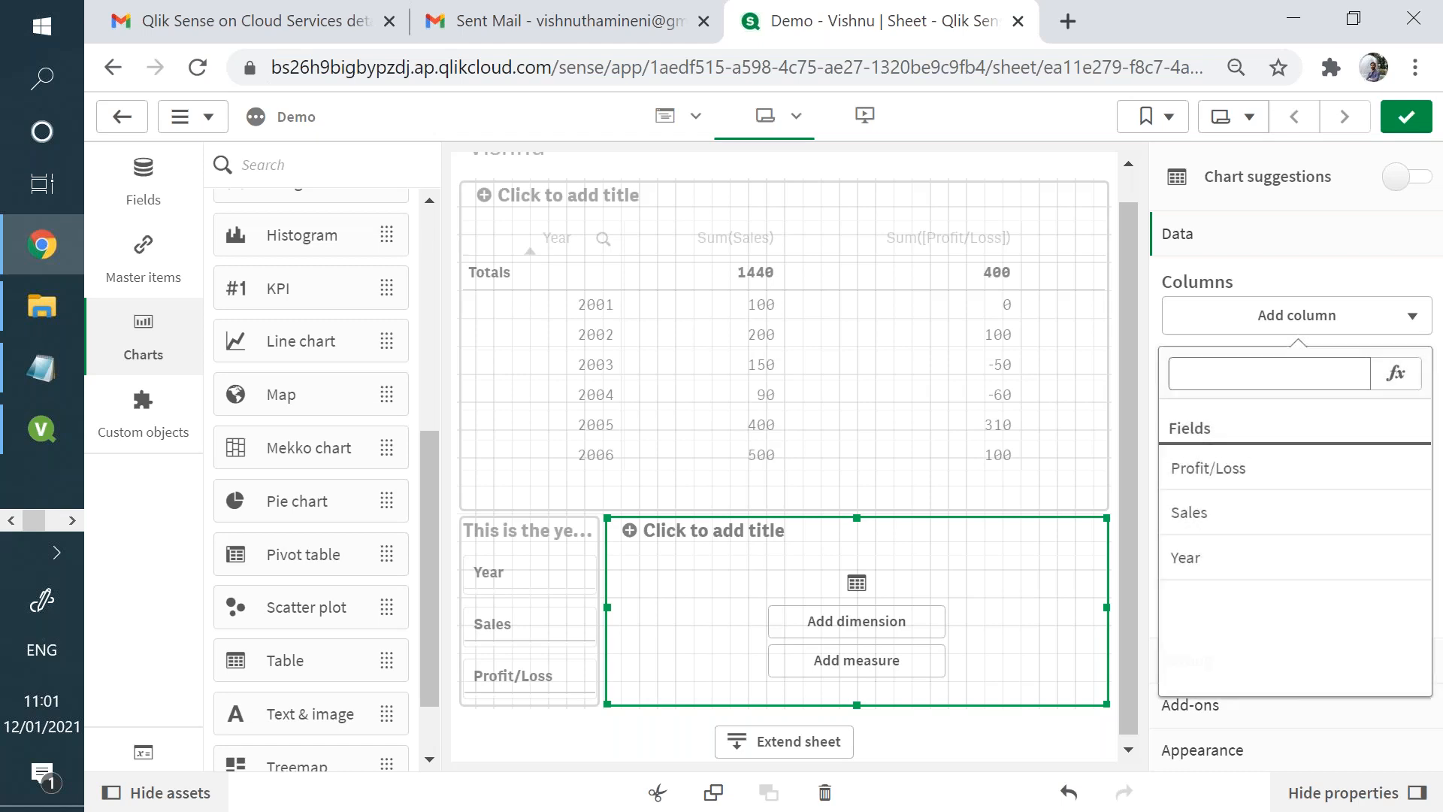
{"action": "left_click", "coordinate": [1216, 560]}
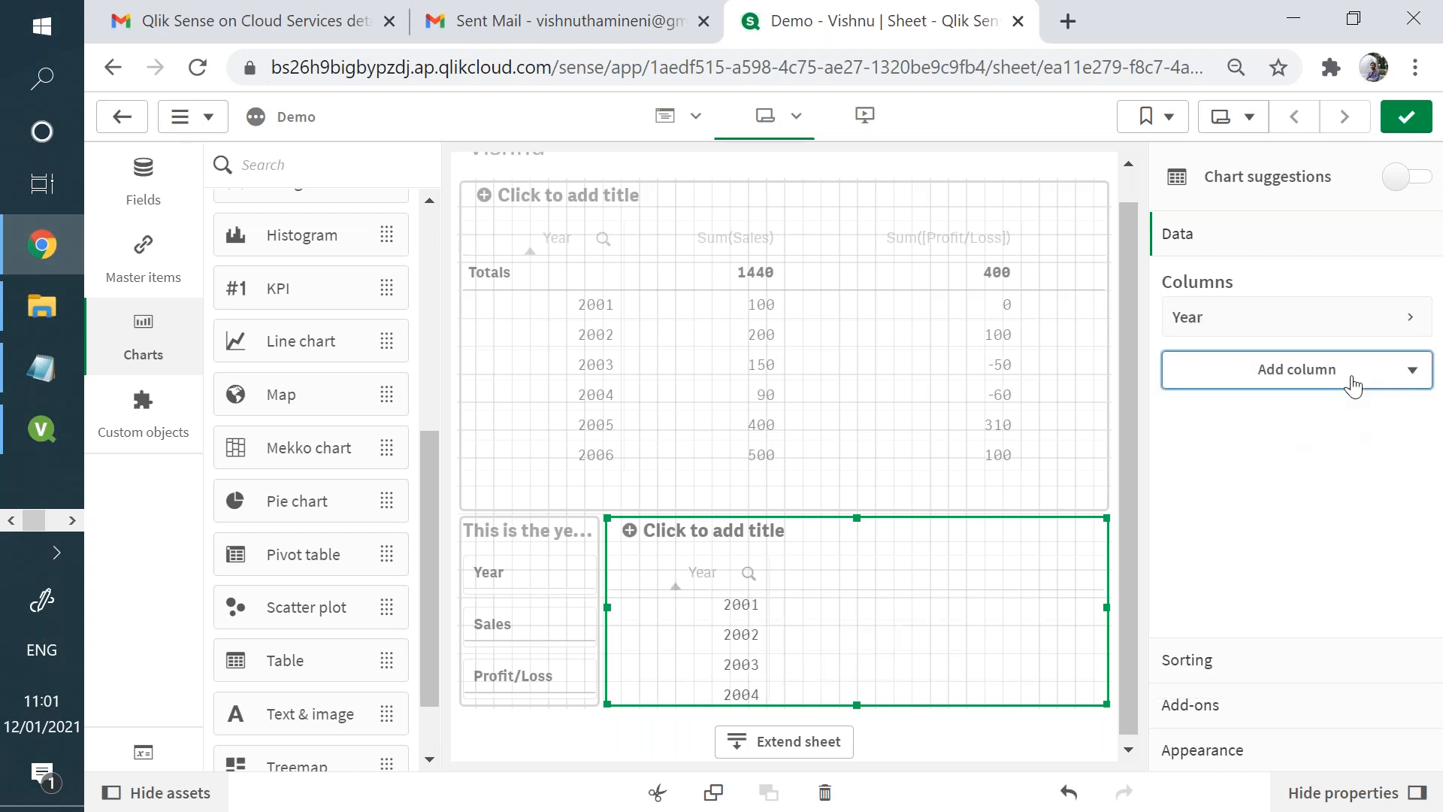
{"action": "left_click", "coordinate": [1350, 375]}
{"action": "left_click", "coordinate": [1292, 469]}
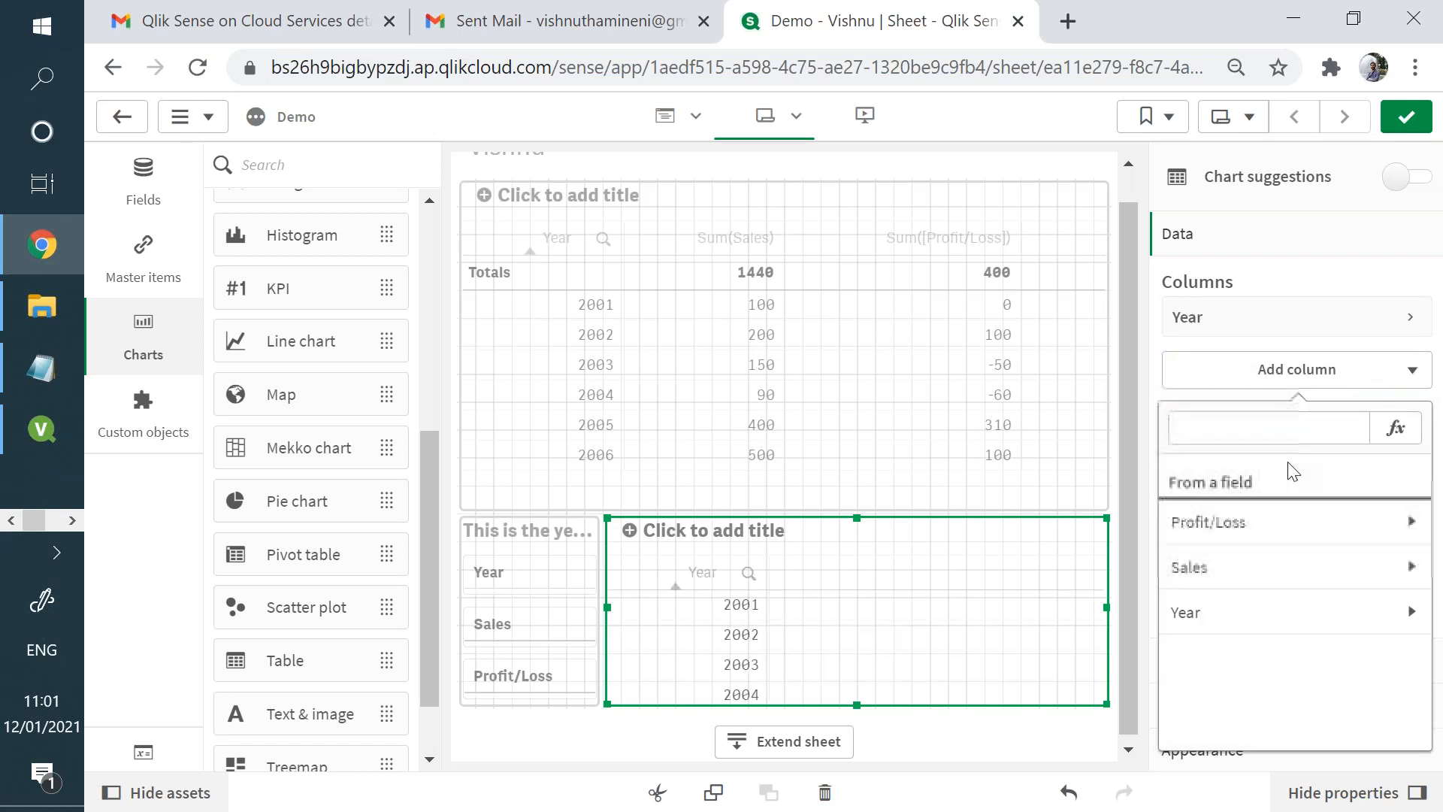
{"action": "left_click", "coordinate": [1267, 568]}
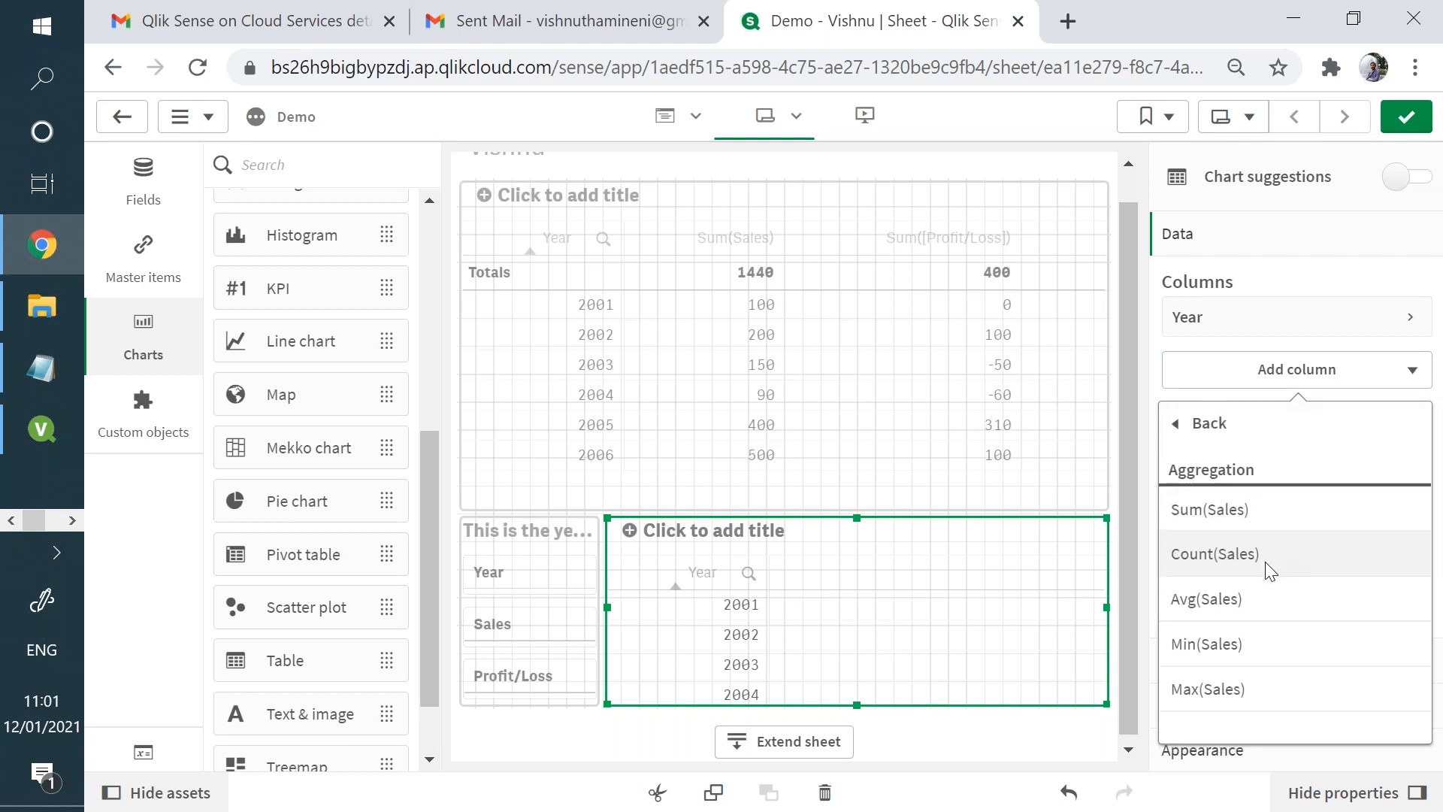
{"action": "left_click", "coordinate": [1242, 515]}
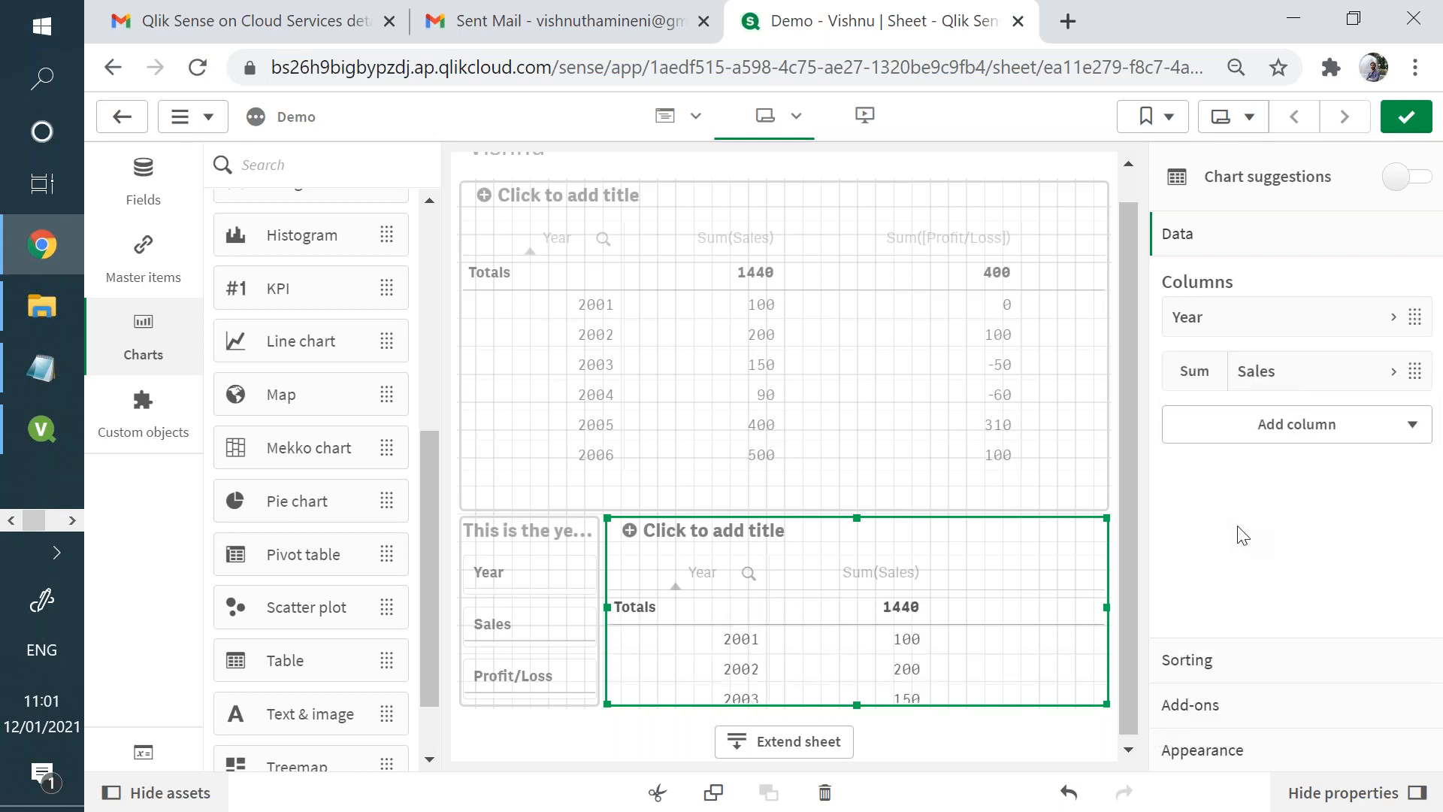
{"action": "left_click", "coordinate": [1292, 426]}
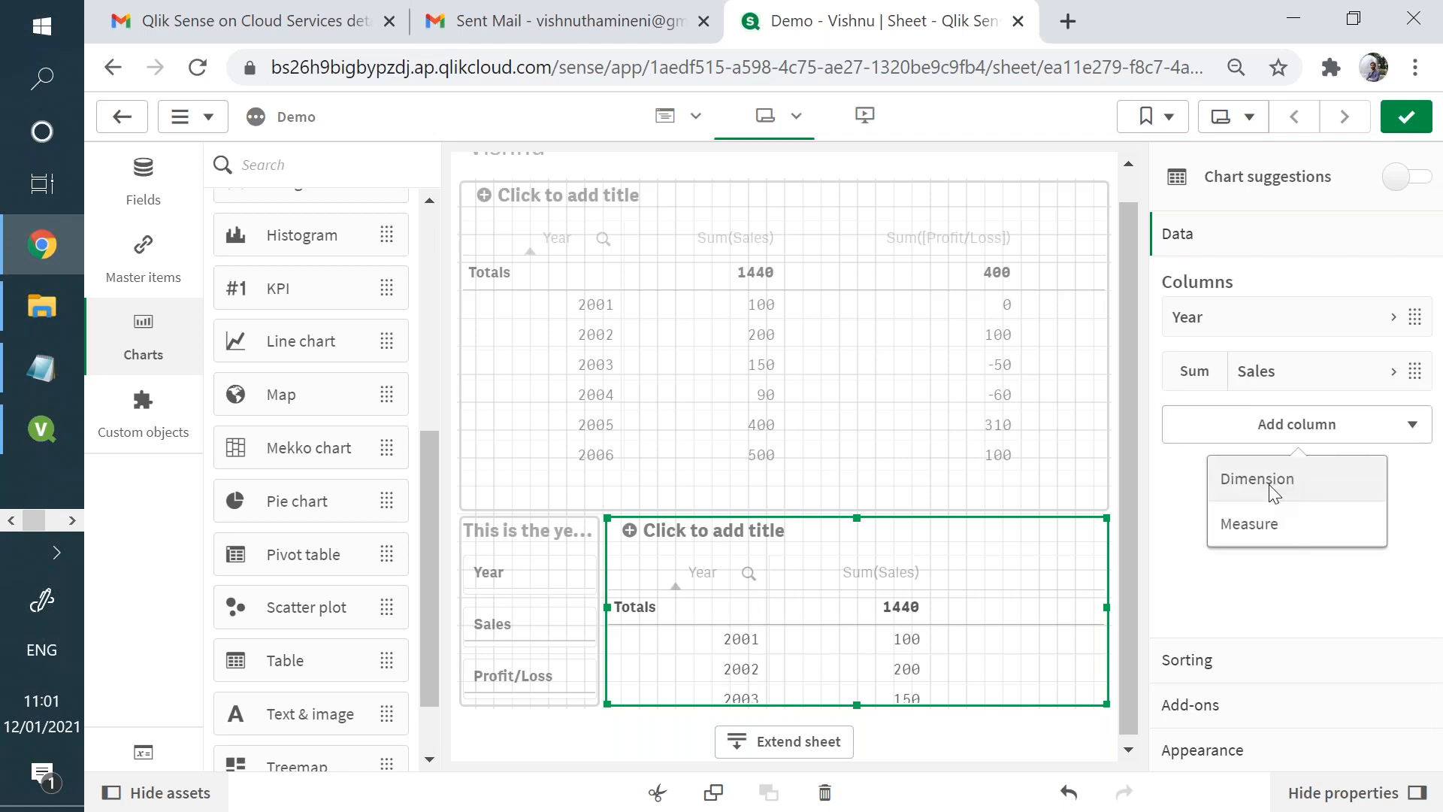
{"action": "left_click", "coordinate": [1274, 479]}
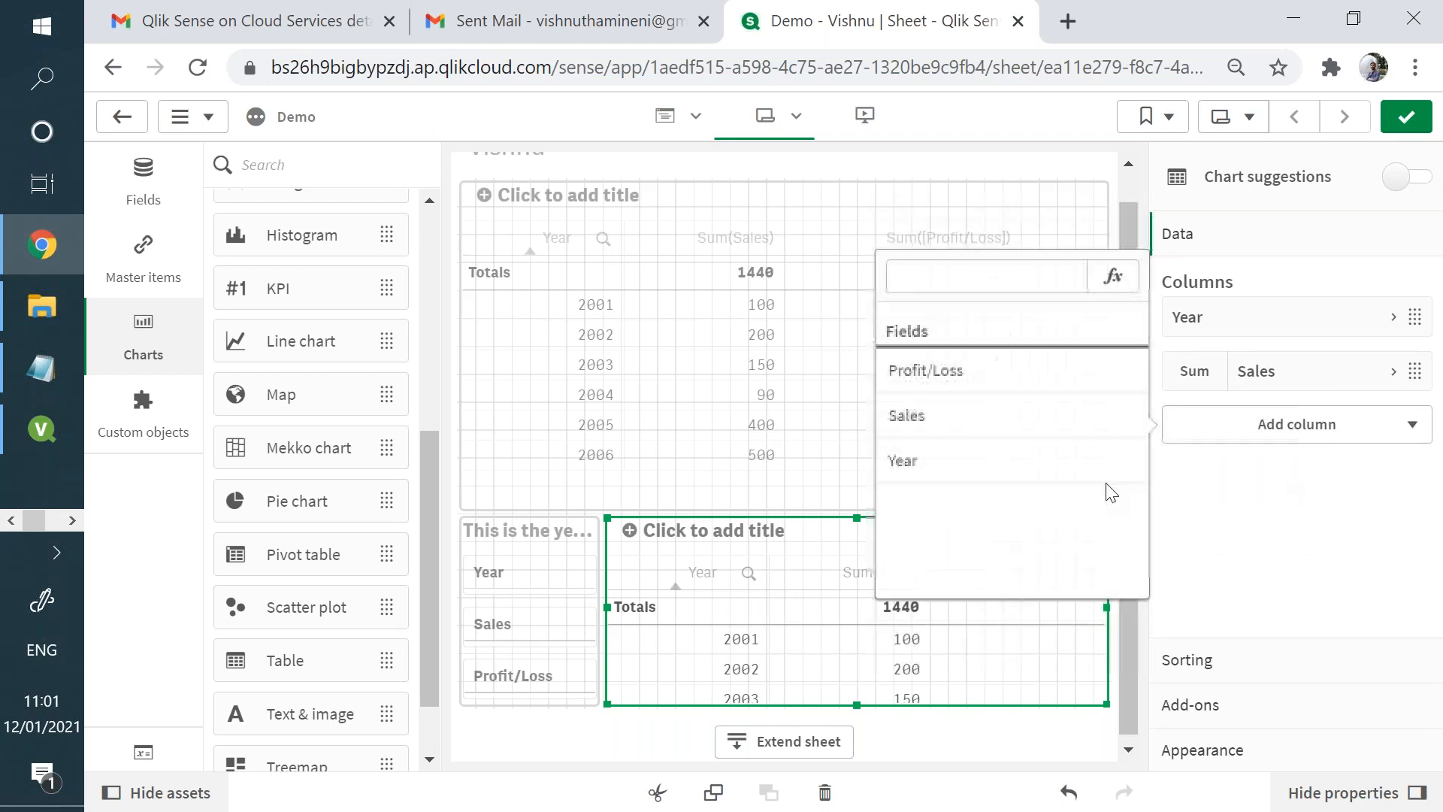
{"action": "left_click", "coordinate": [1065, 394]}
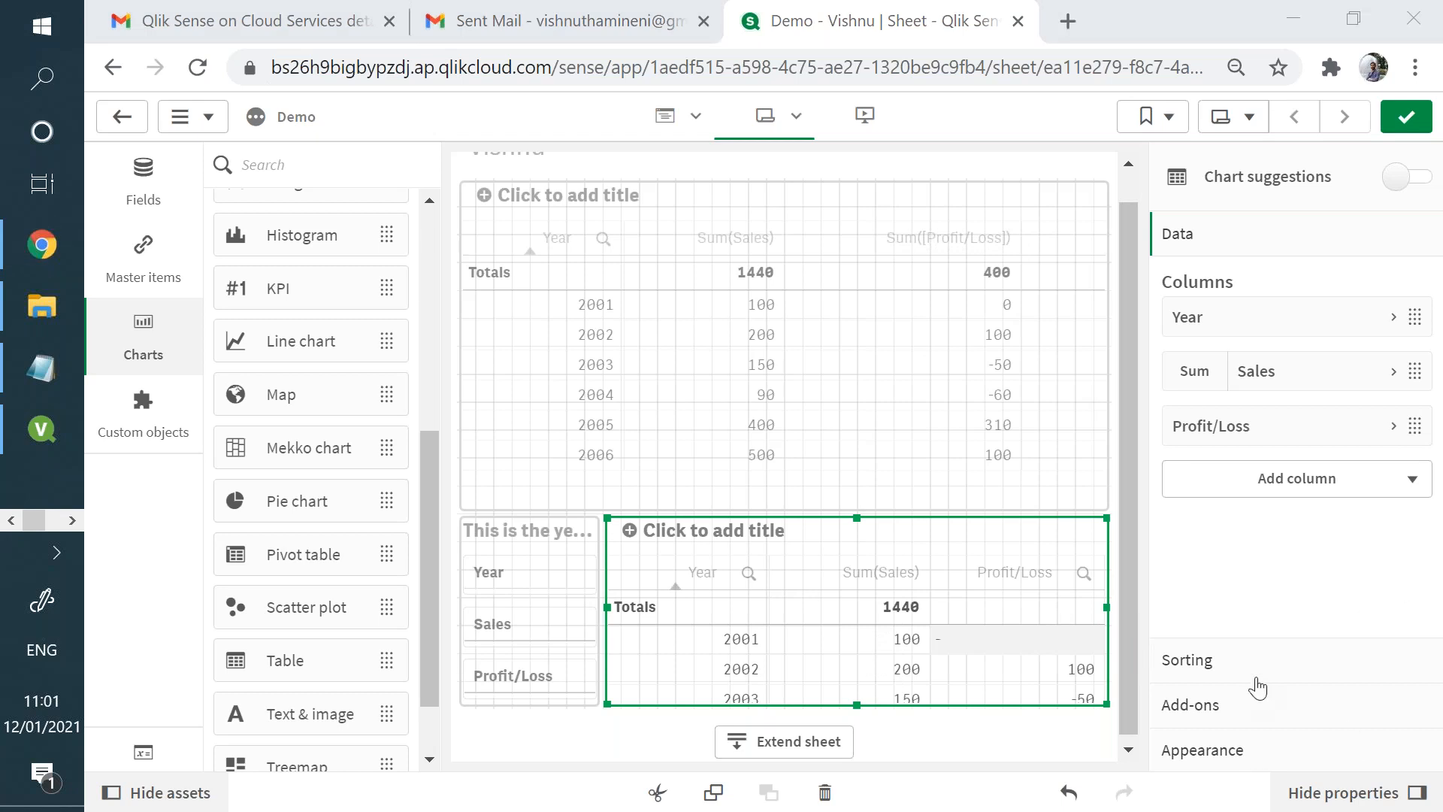
- Look through the new table's property sections and turn off Include zero values in its data handling add-ons
{"action": "left_click", "coordinate": [1255, 675]}
{"action": "left_click", "coordinate": [1217, 749]}
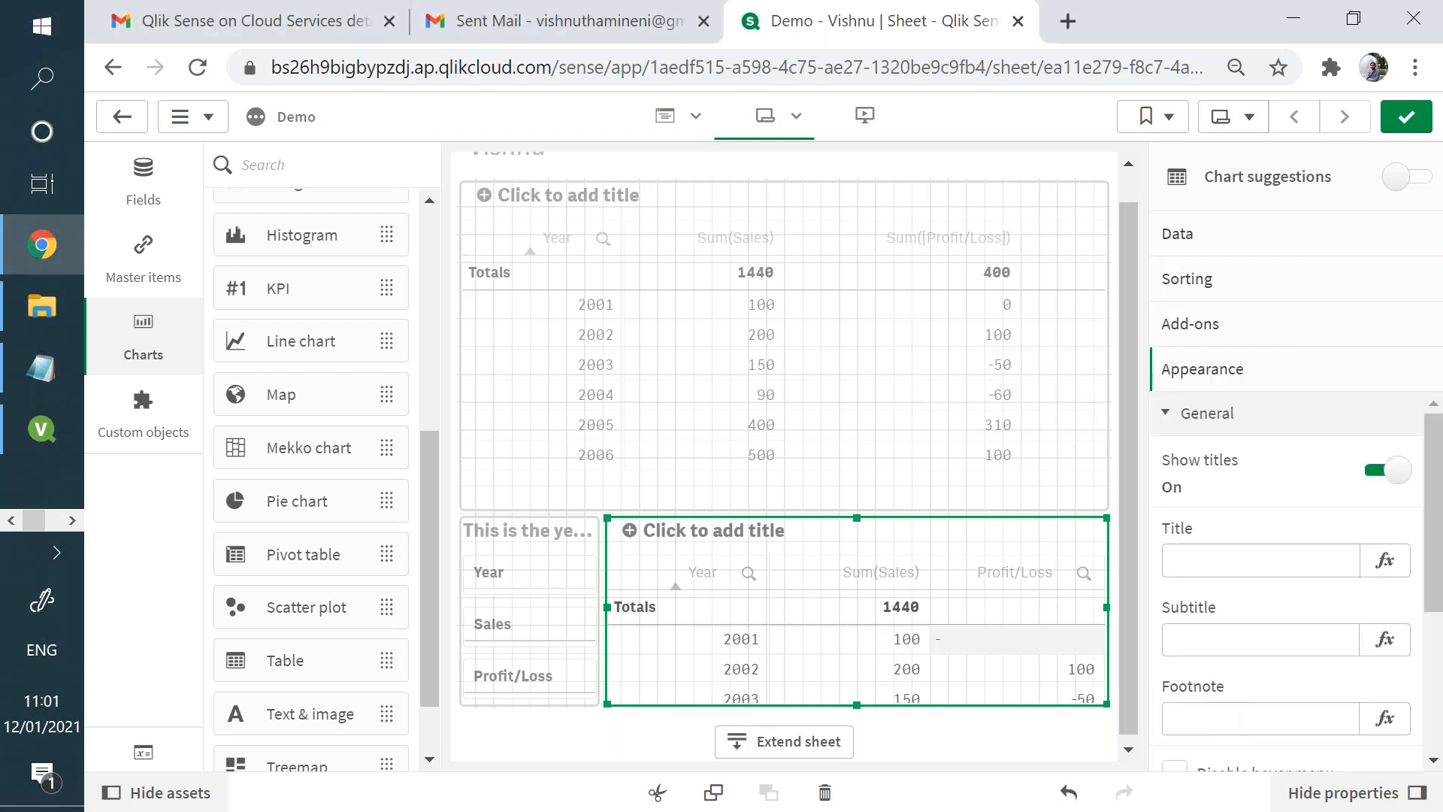
{"action": "left_click", "coordinate": [1201, 329]}
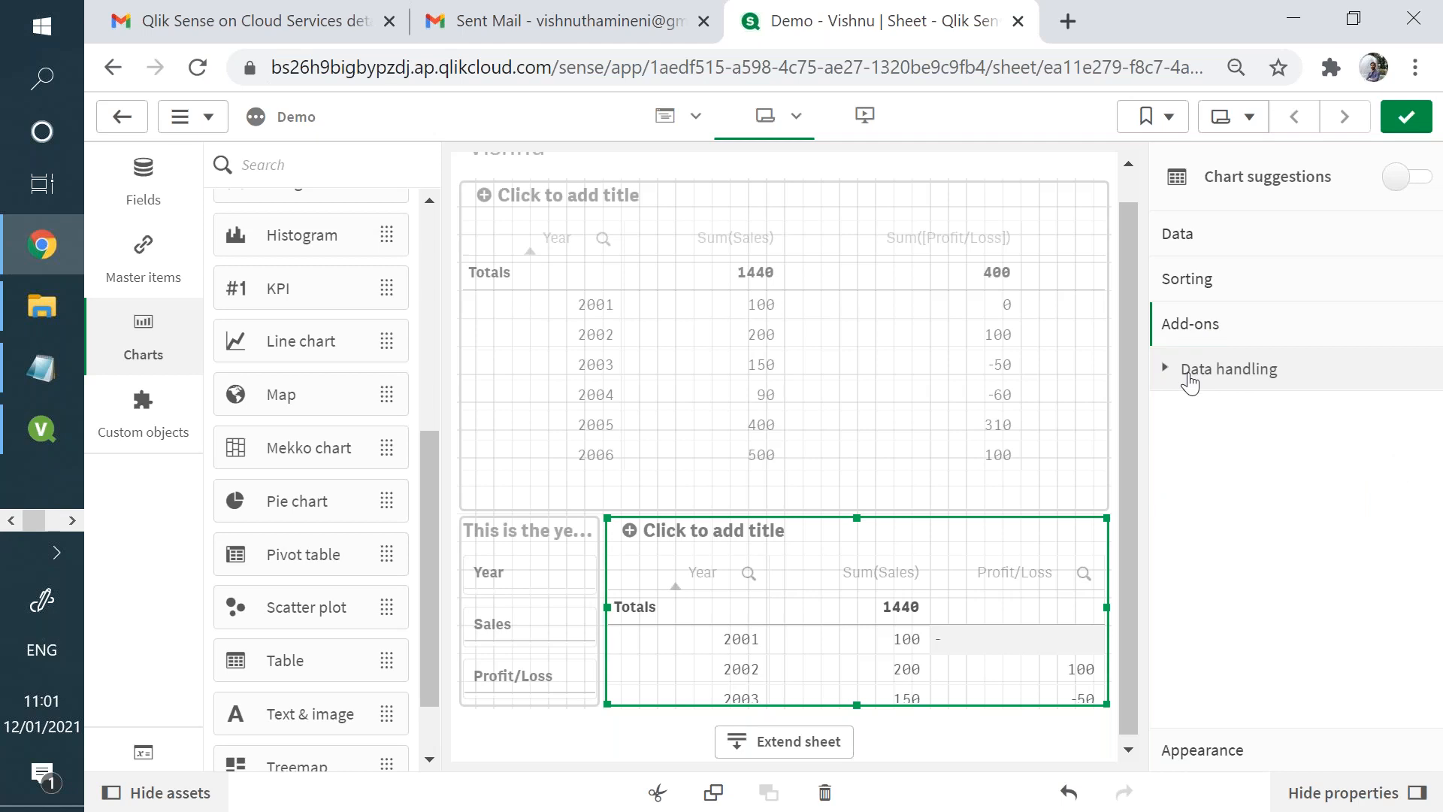
{"action": "left_click", "coordinate": [1184, 387]}
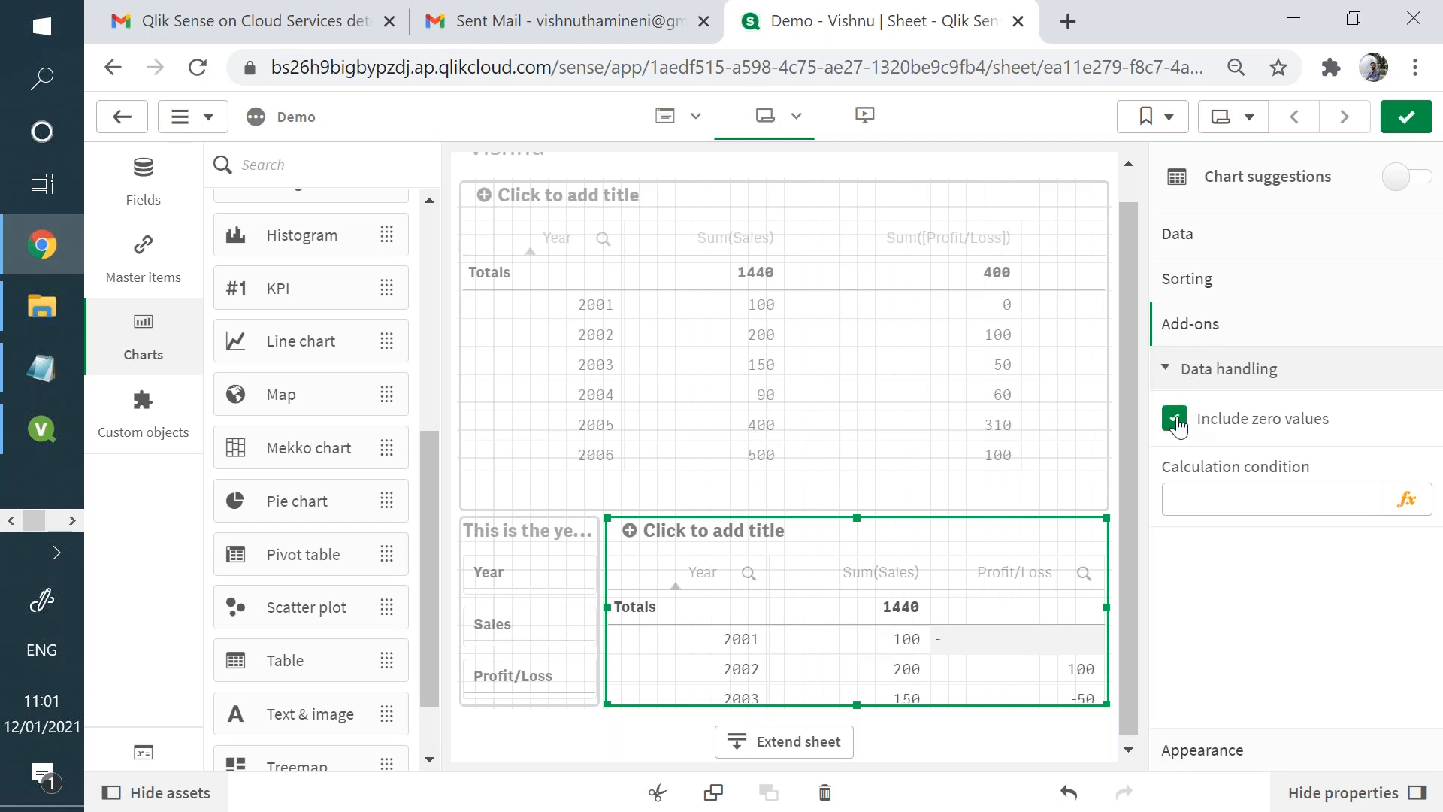
{"action": "left_click", "coordinate": [1176, 422]}
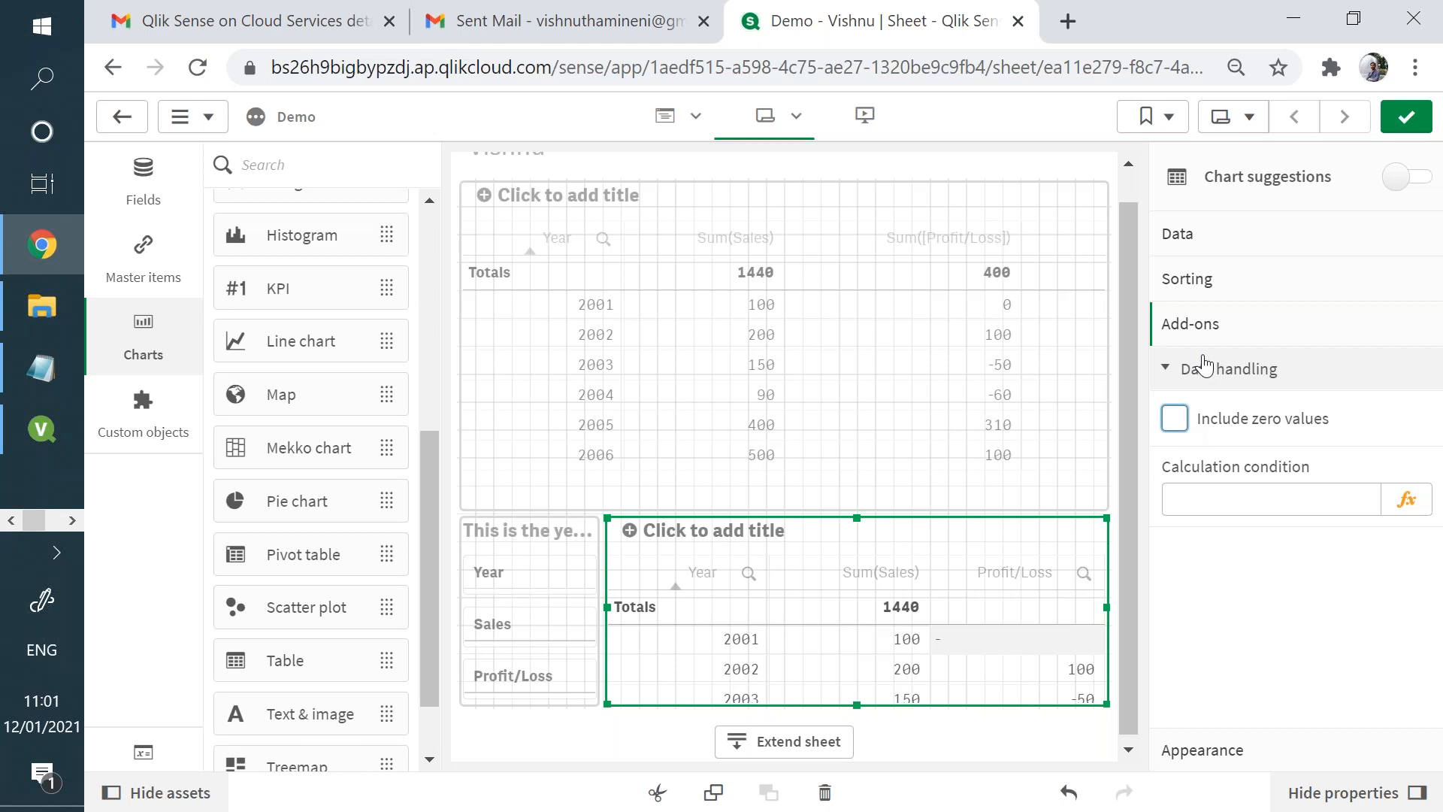
{"action": "left_click", "coordinate": [1176, 369]}
- Turn off automatic totals in the new table's presentation settings and look through the remaining appearance options
{"action": "left_click", "coordinate": [1217, 749]}
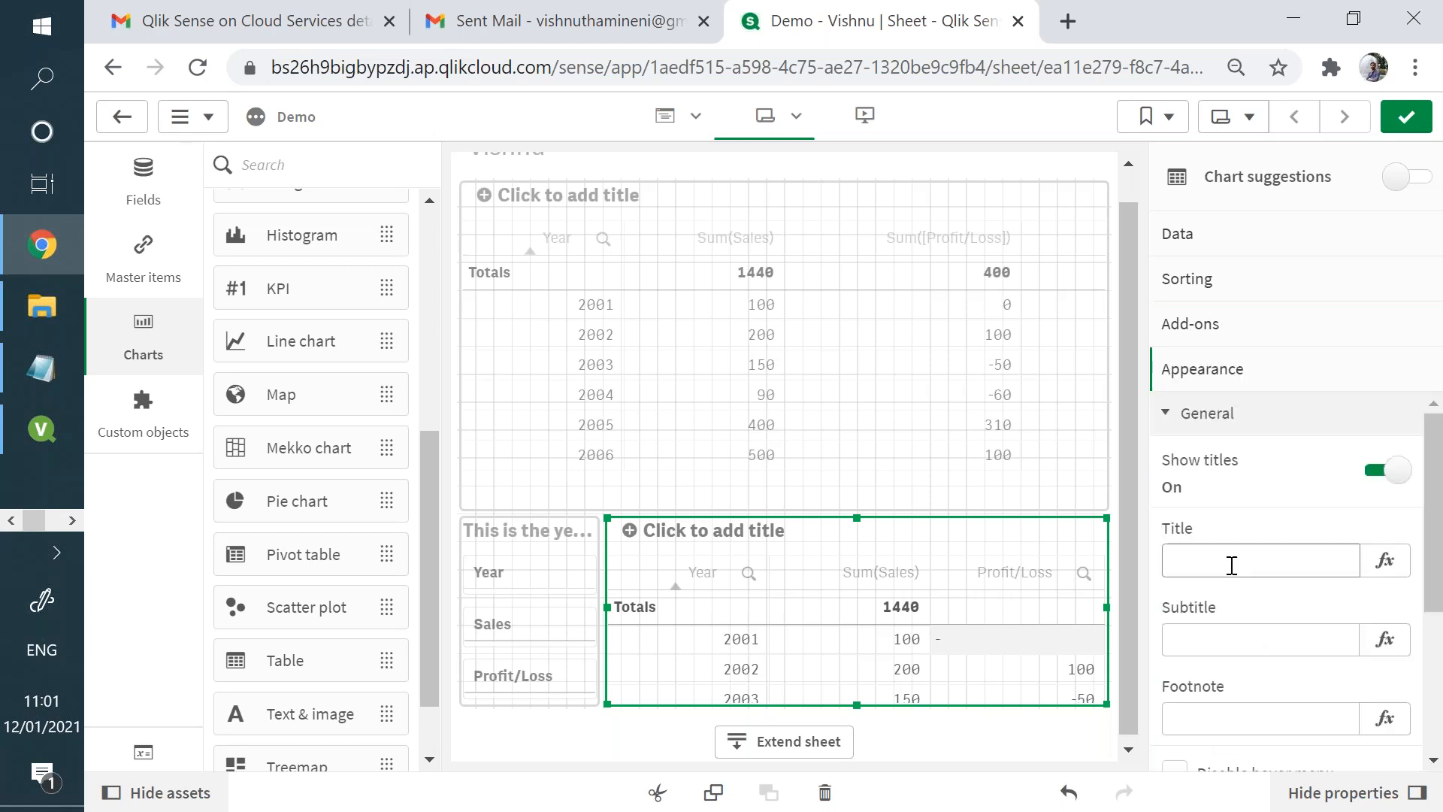
{"action": "left_click", "coordinate": [1241, 434]}
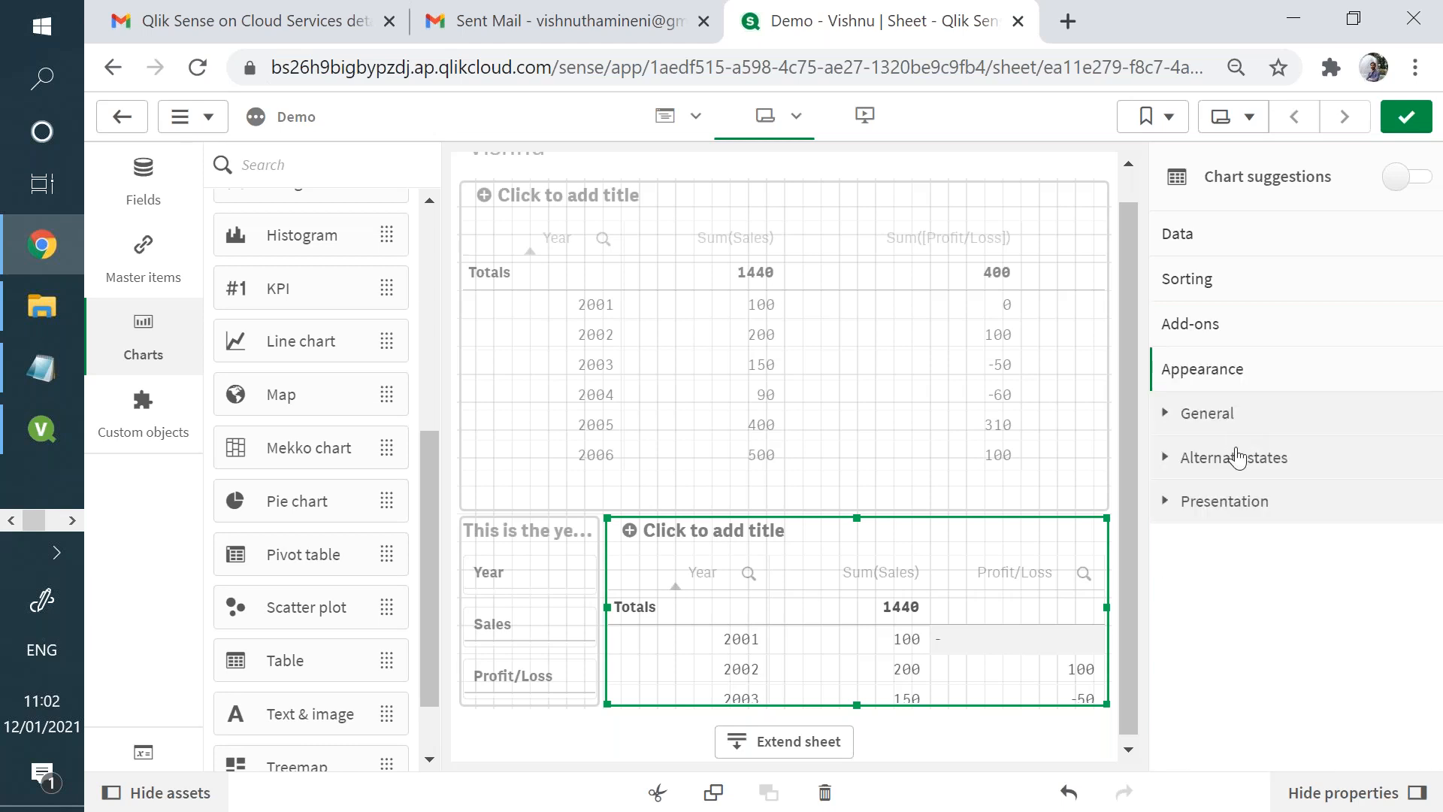
{"action": "left_click", "coordinate": [1219, 518]}
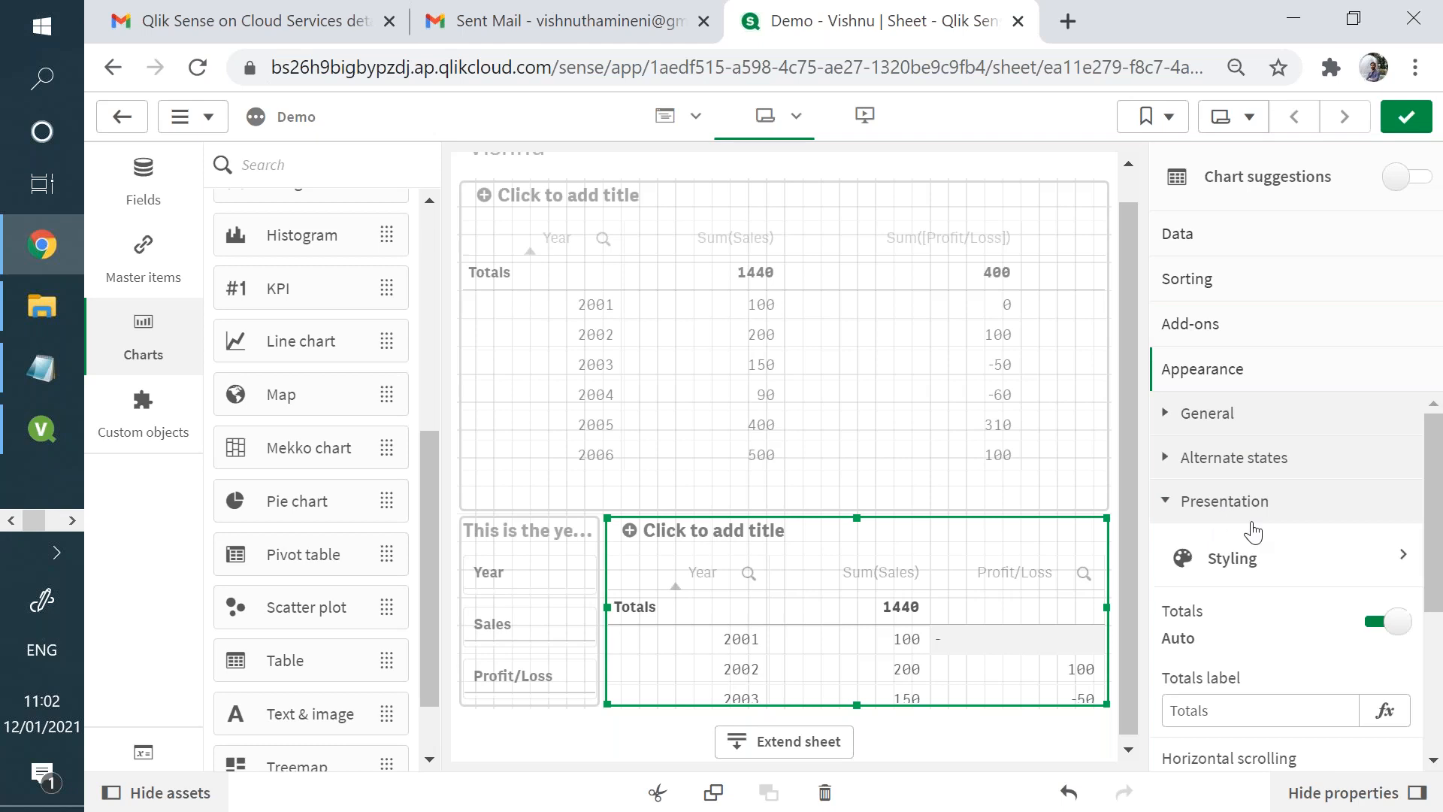
{"action": "scroll", "coordinate": [1440, 590], "scroll_direction": "down", "scroll_amount": 3}
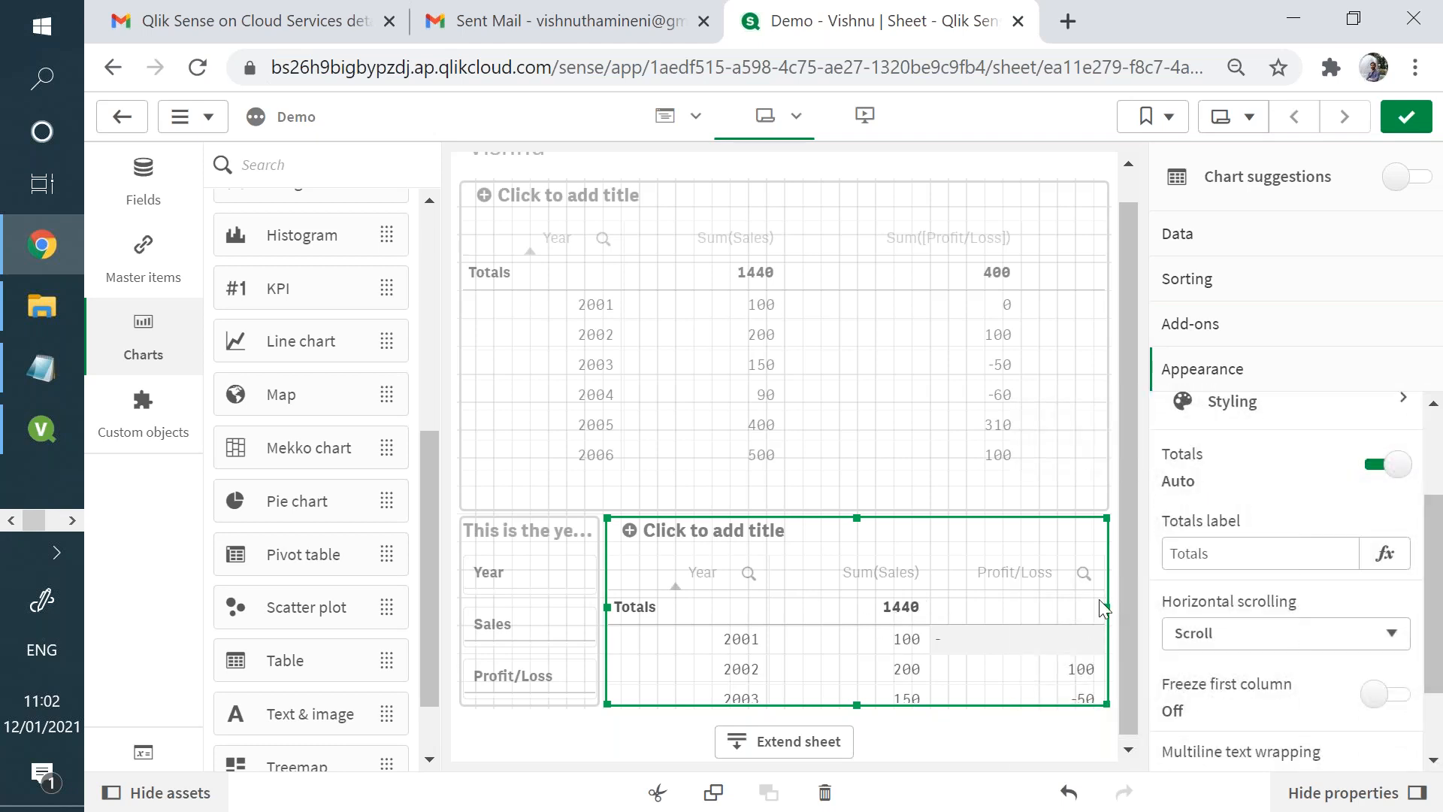
{"action": "left_click", "coordinate": [1385, 466]}
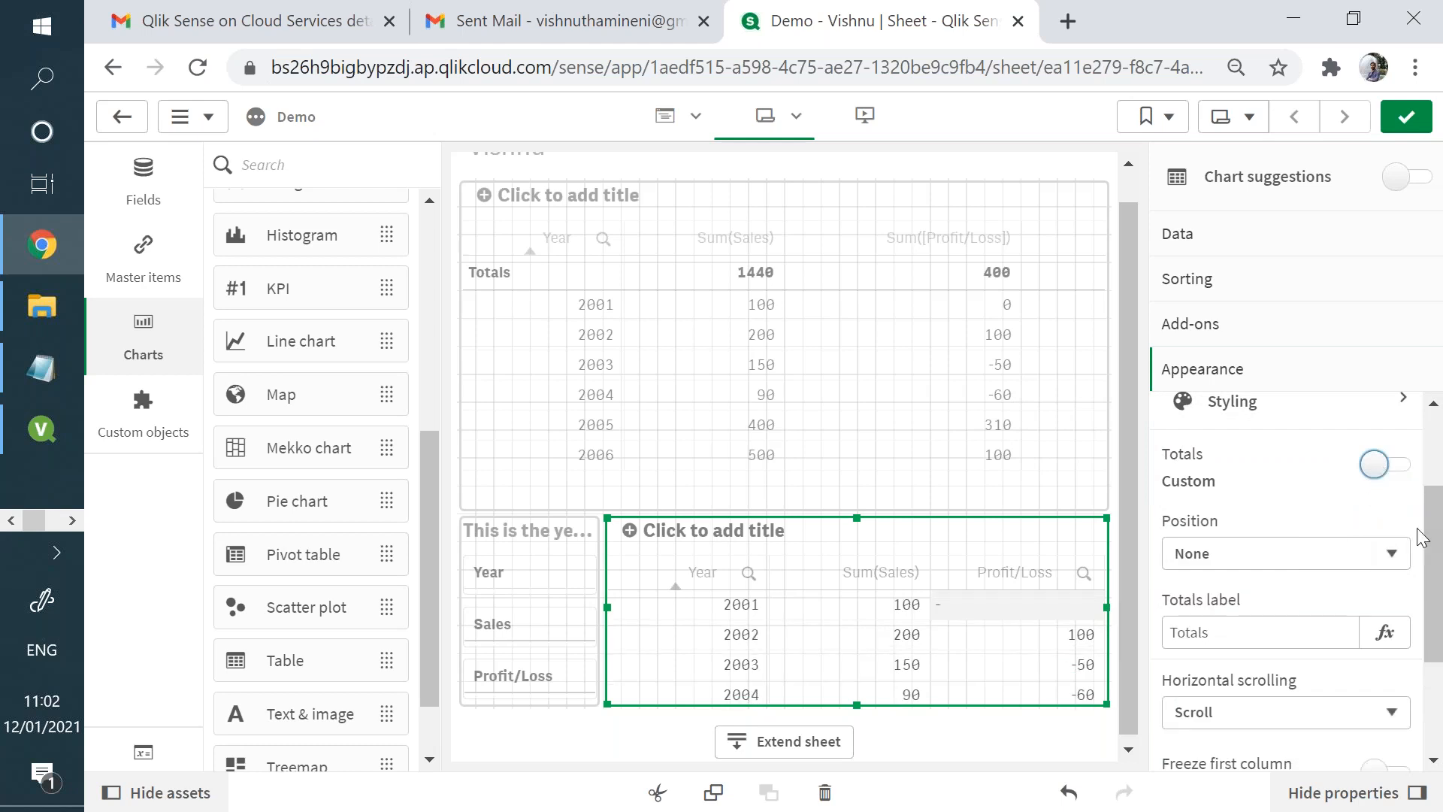
{"action": "left_click_drag", "start_coordinate": [1436, 532], "coordinate": [1441, 681]}
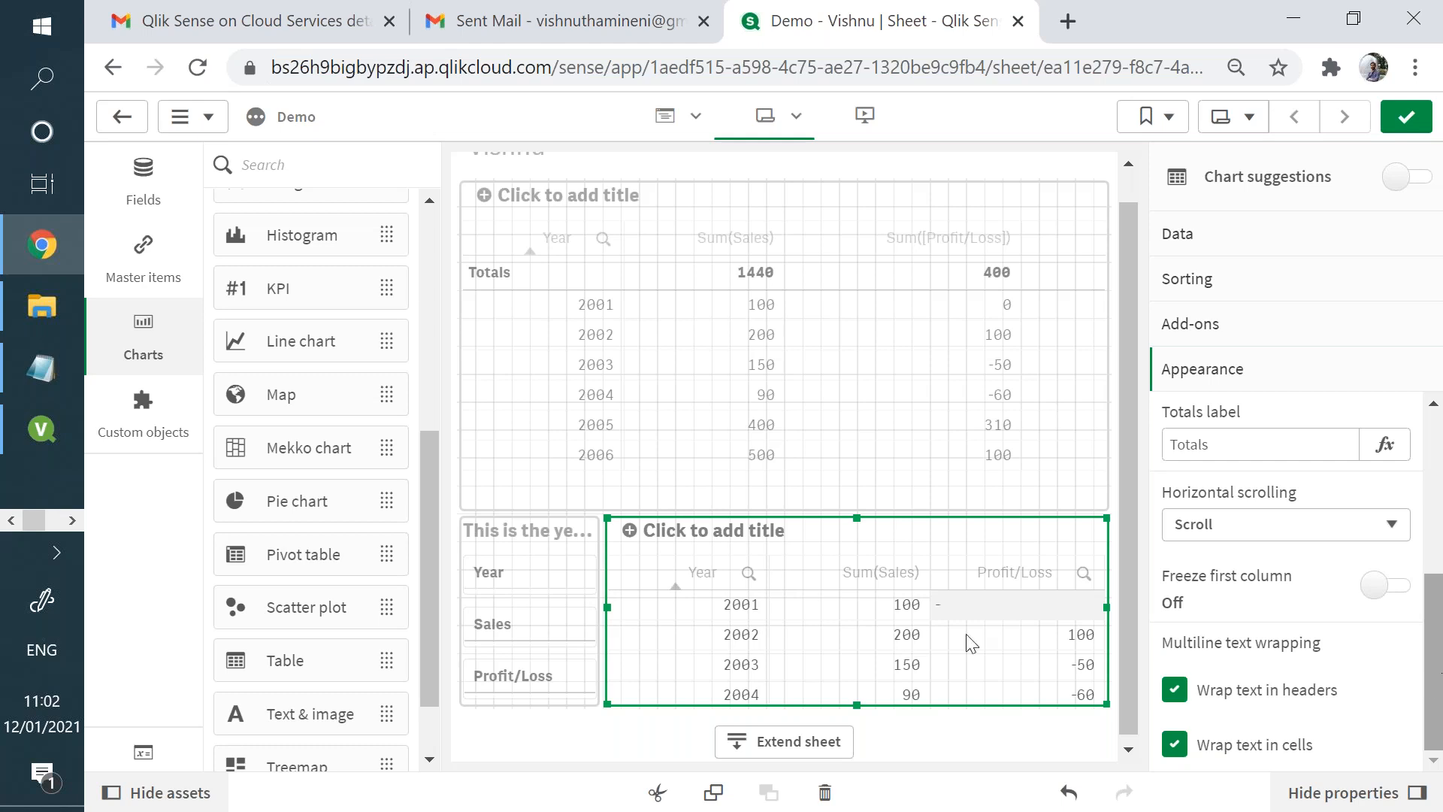
- Switch to QlikView, shift the table box slightly down and view the new chart wizard's chart types without creating a chart
{"action": "left_click", "coordinate": [21, 434]}
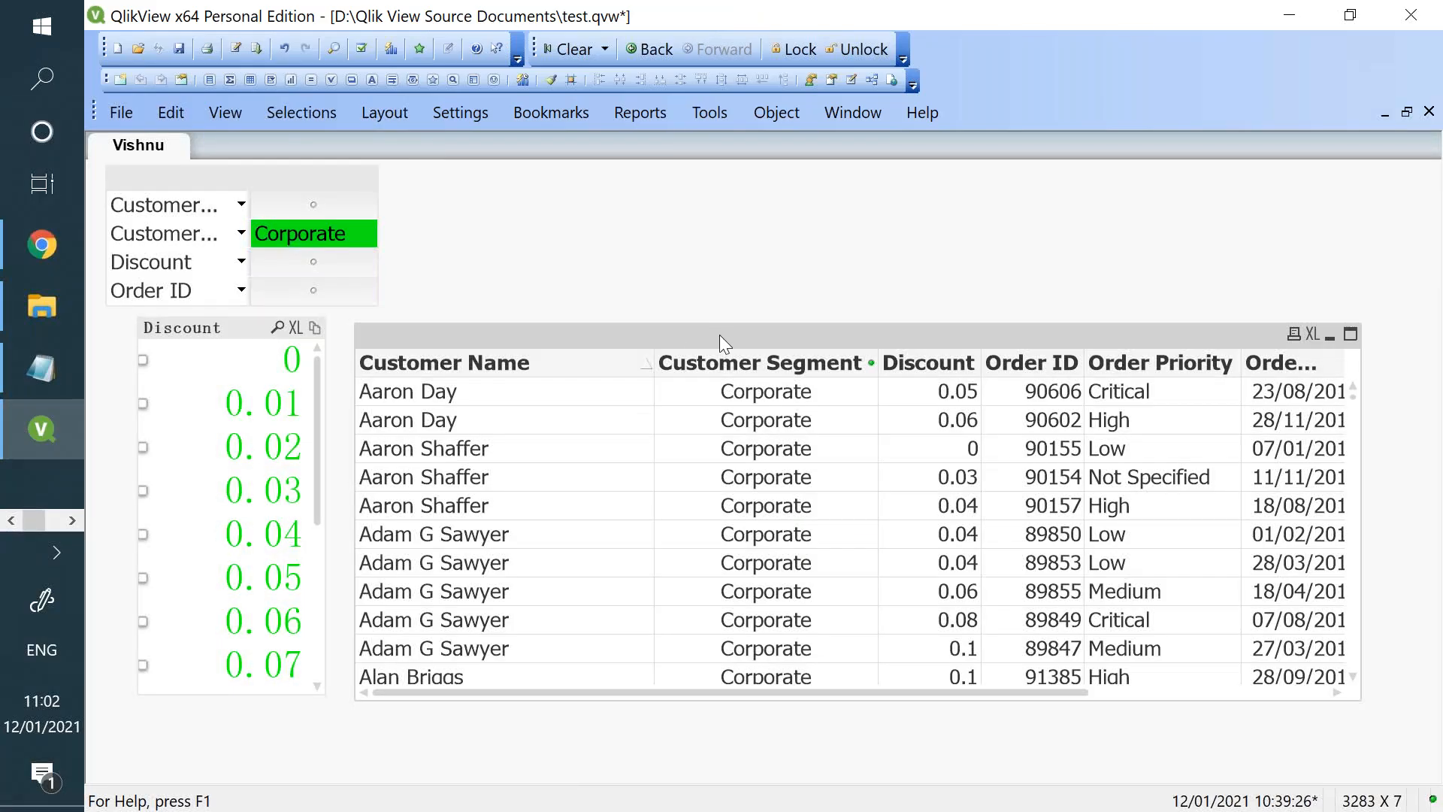
{"action": "left_click_drag", "start_coordinate": [719, 336], "coordinate": [720, 346]}
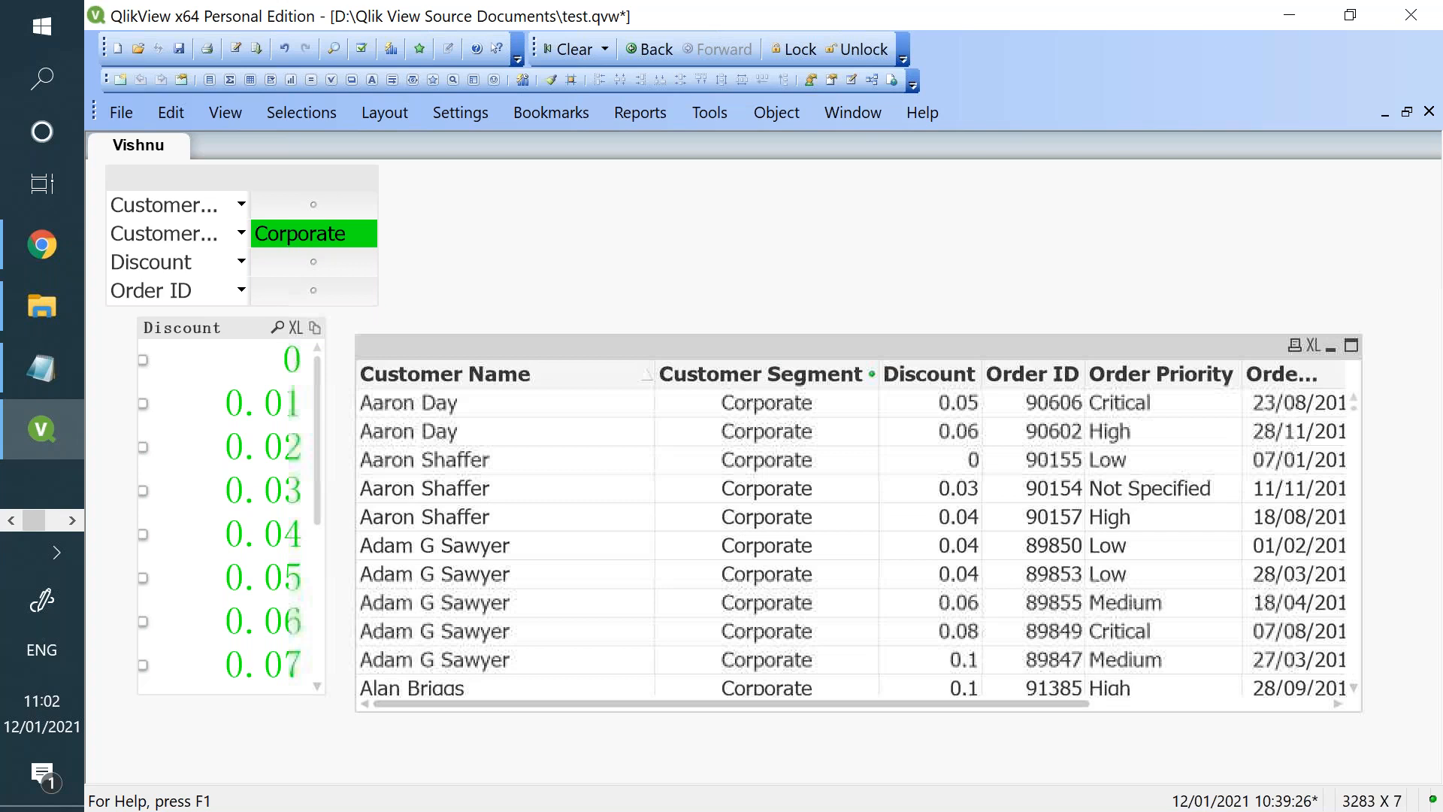
{"action": "right_click", "coordinate": [698, 230]}
{"action": "mouse_move", "coordinate": [759, 309]}
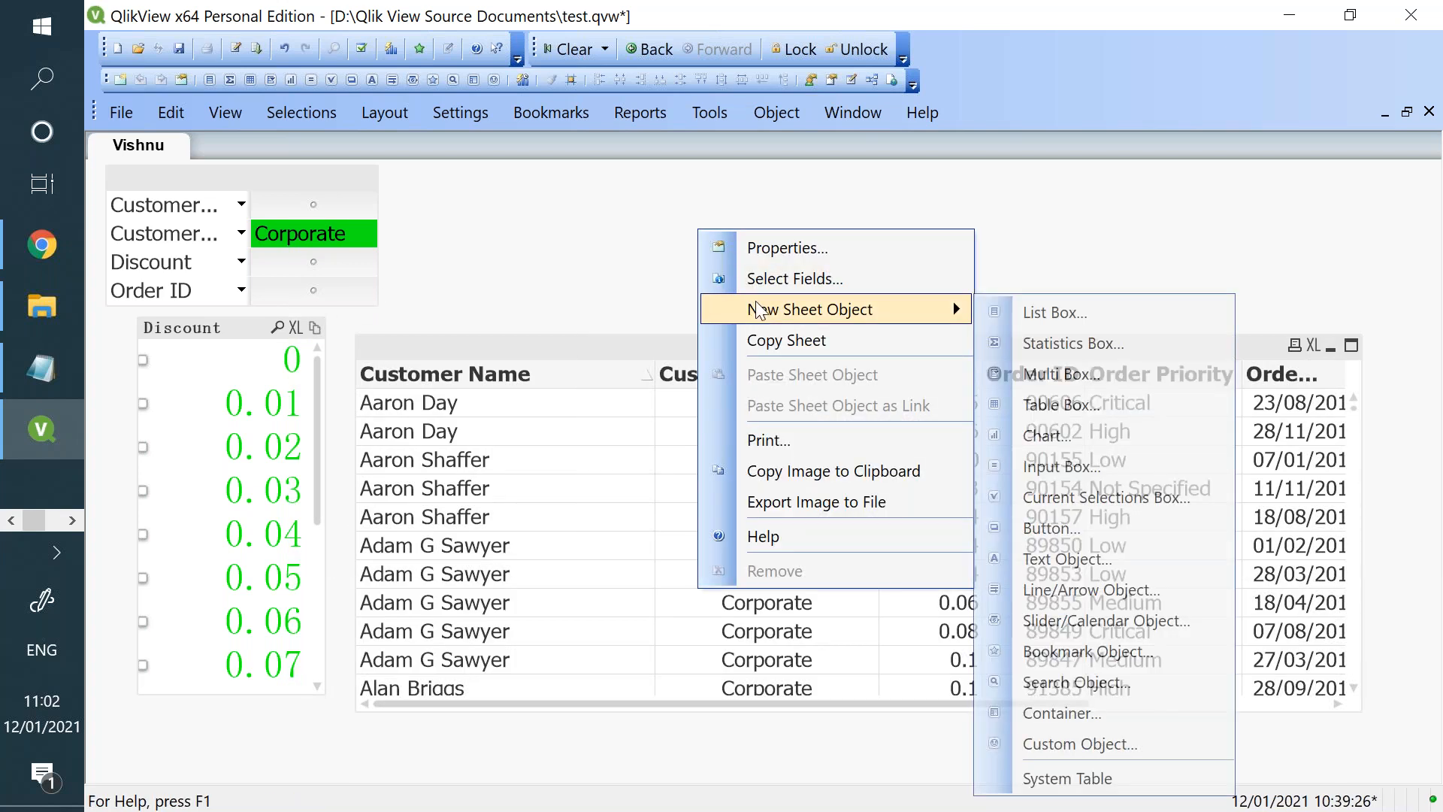
{"action": "left_click", "coordinate": [1058, 443]}
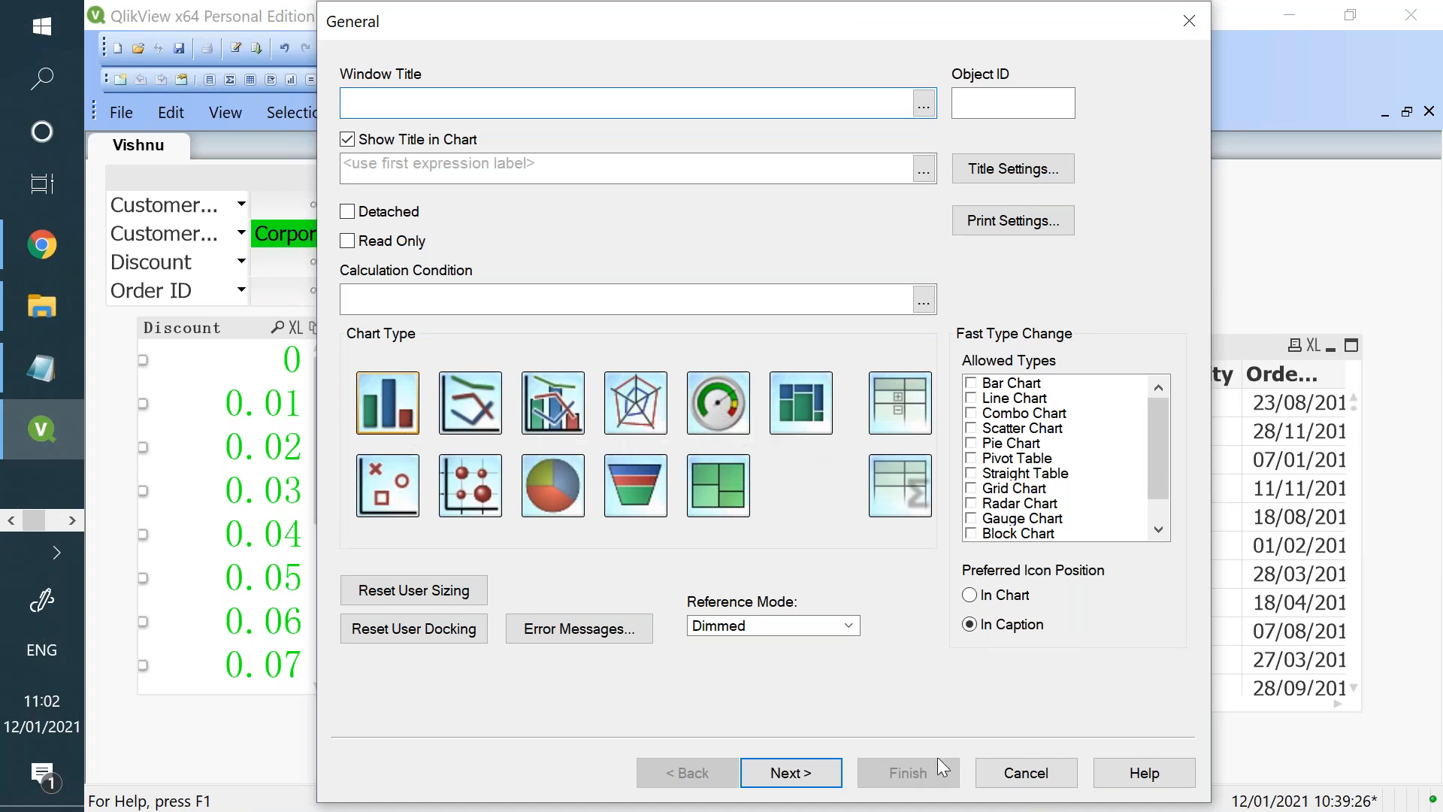
{"action": "left_click", "coordinate": [1041, 773]}
- View the general settings for a new input box and close them without creating one
{"action": "right_click", "coordinate": [814, 184]}
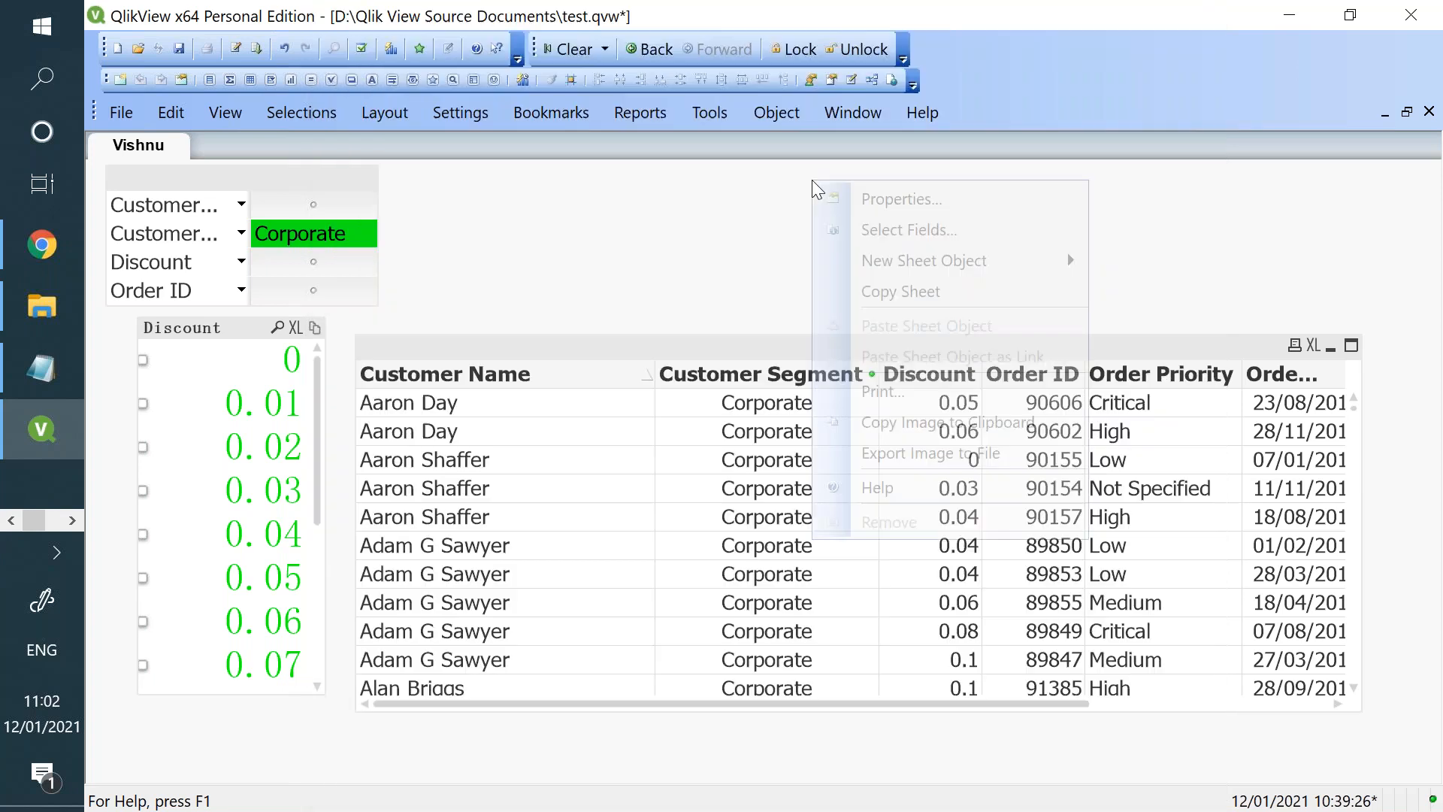
{"action": "mouse_move", "coordinate": [1037, 260]}
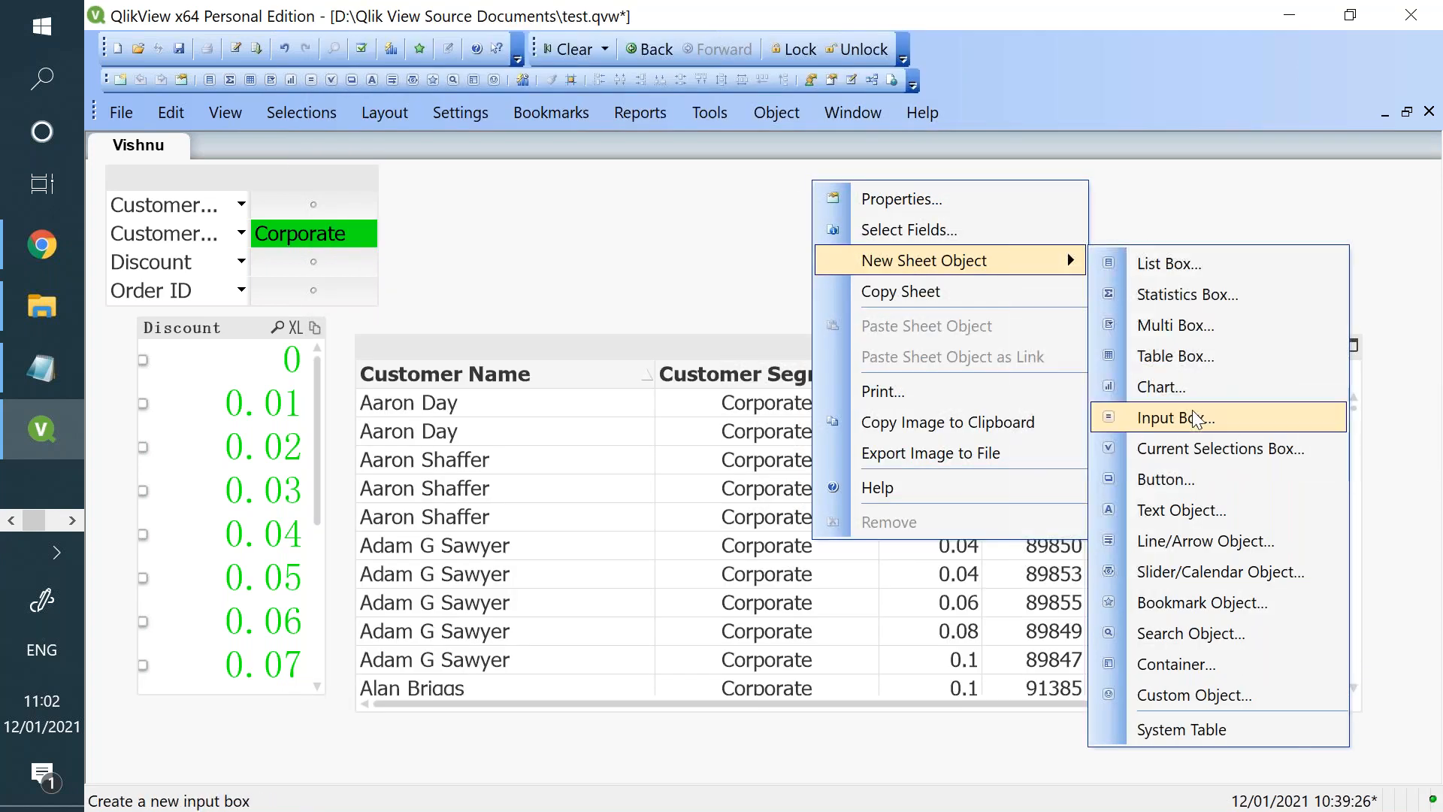
{"action": "left_click", "coordinate": [1197, 419]}
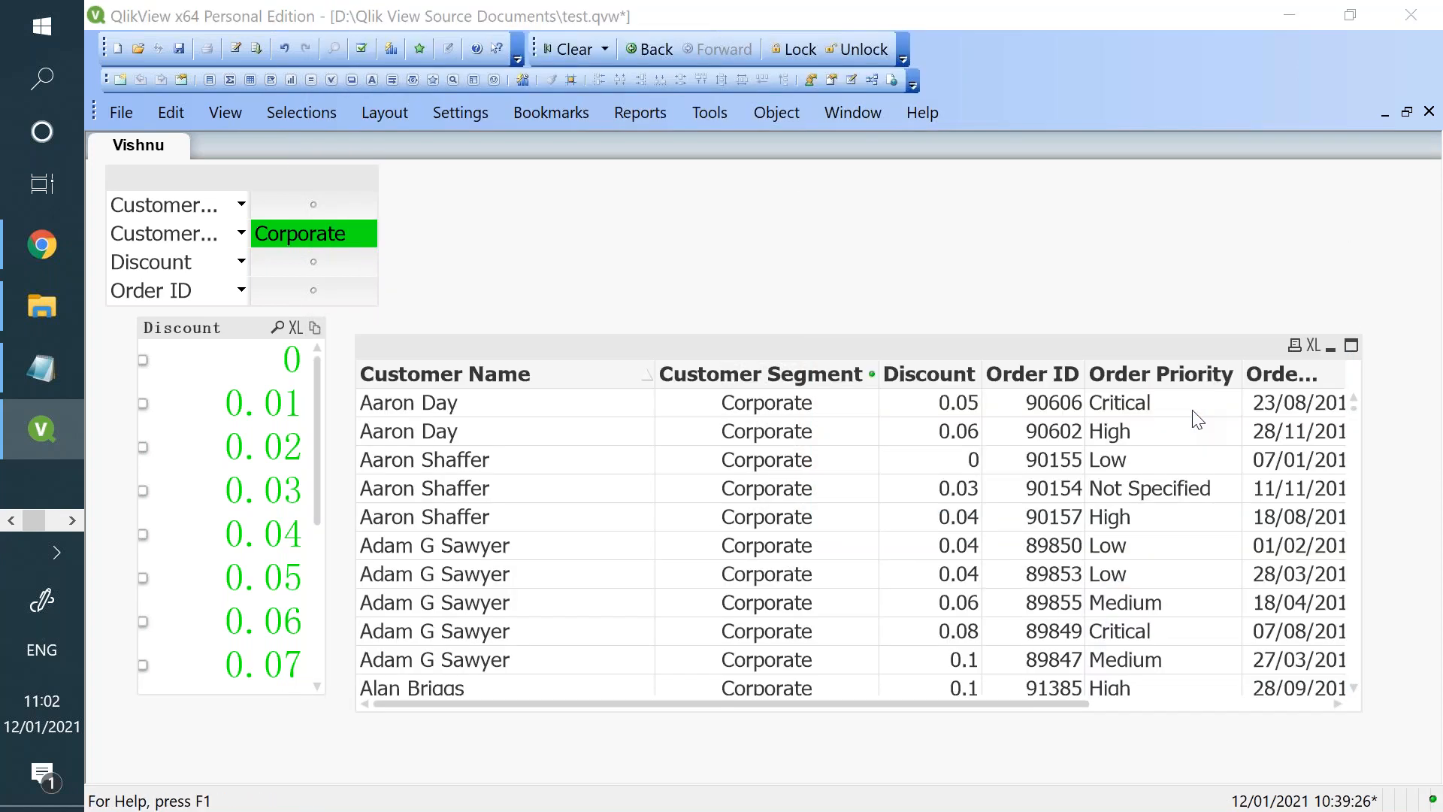
{"action": "left_click", "coordinate": [1198, 30]}
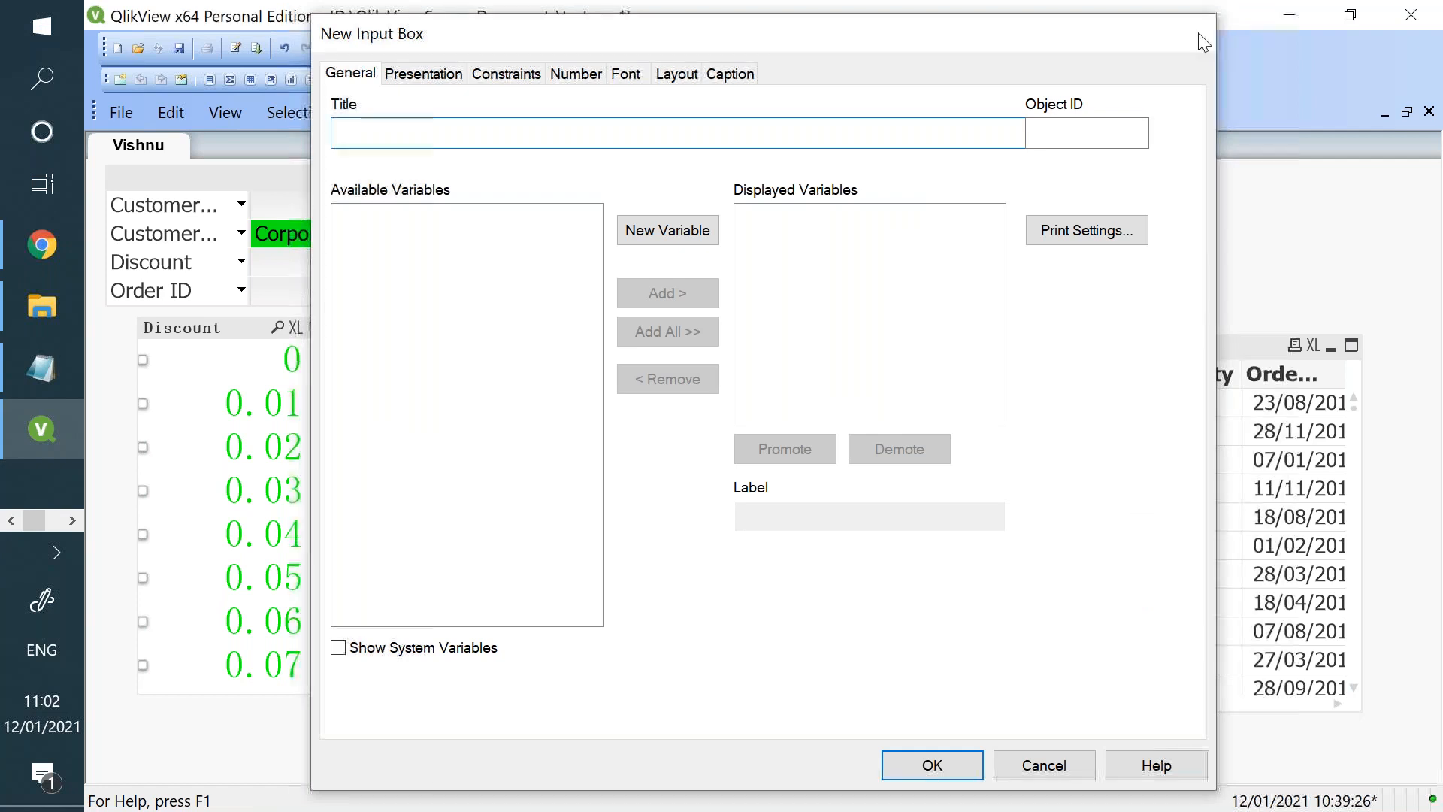
- Delete the table box from the Vishnu sheet
{"action": "key", "text": "Delete"}
{"action": "key", "text": "Return"}
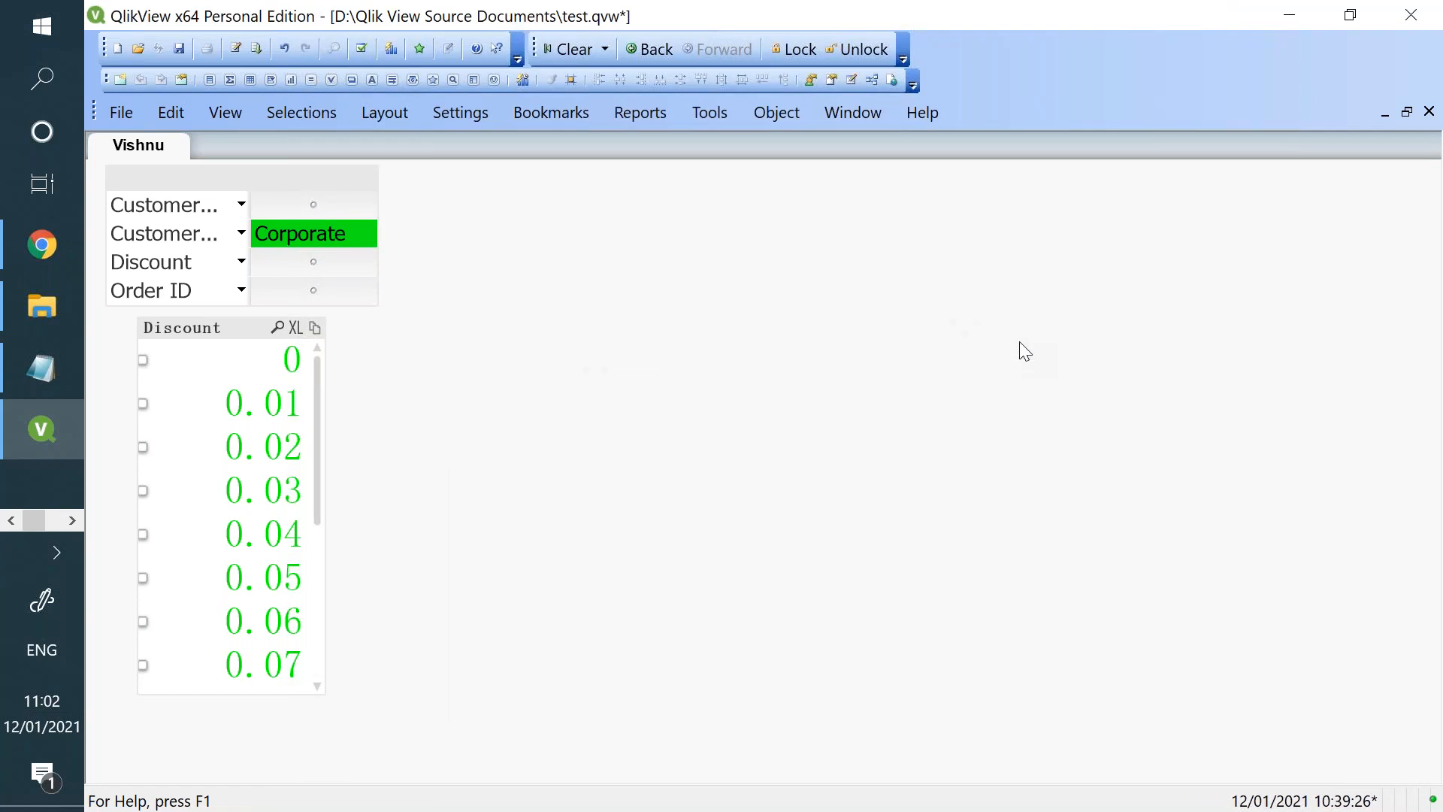
{"action": "left_click", "coordinate": [236, 50]}
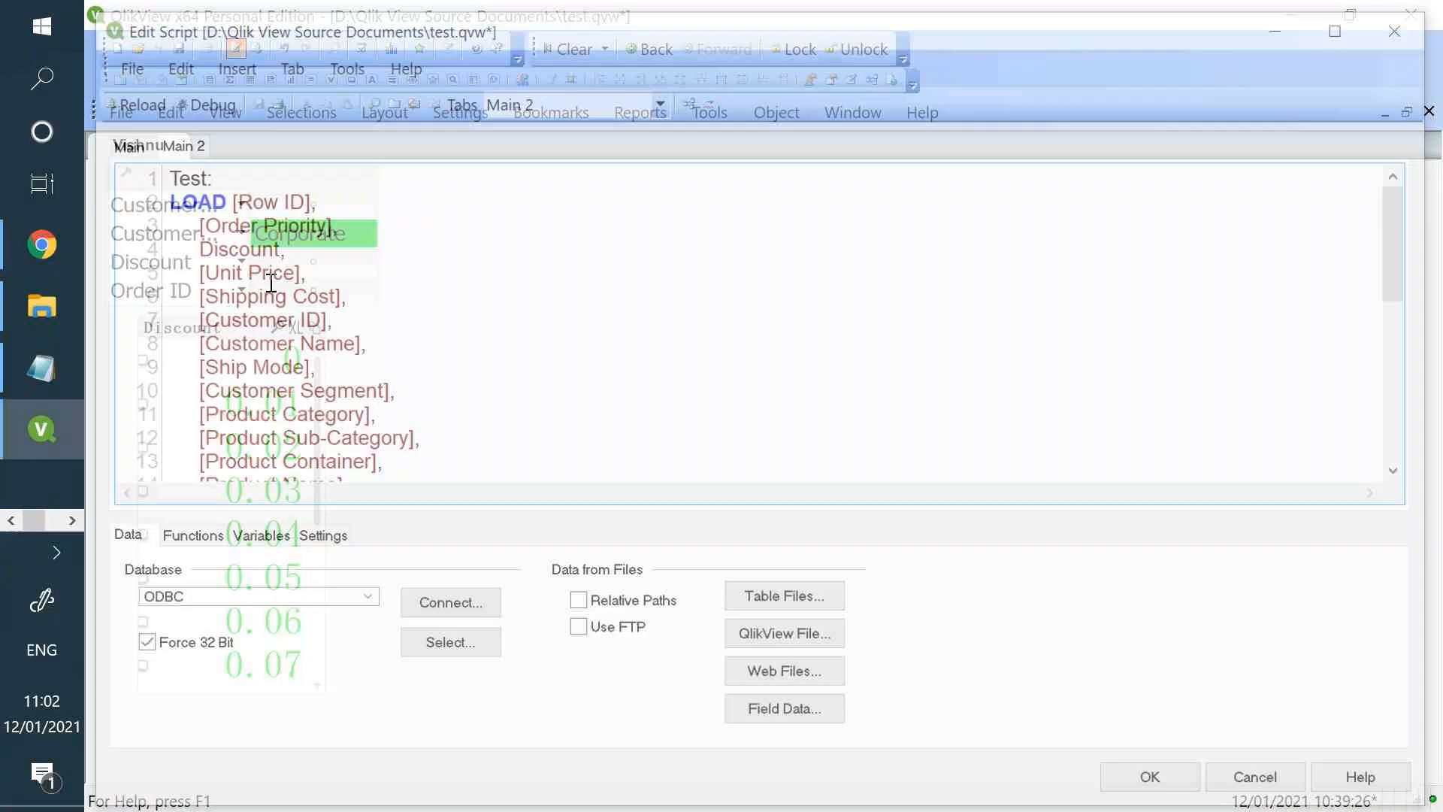
{"action": "left_click", "coordinate": [116, 142]}
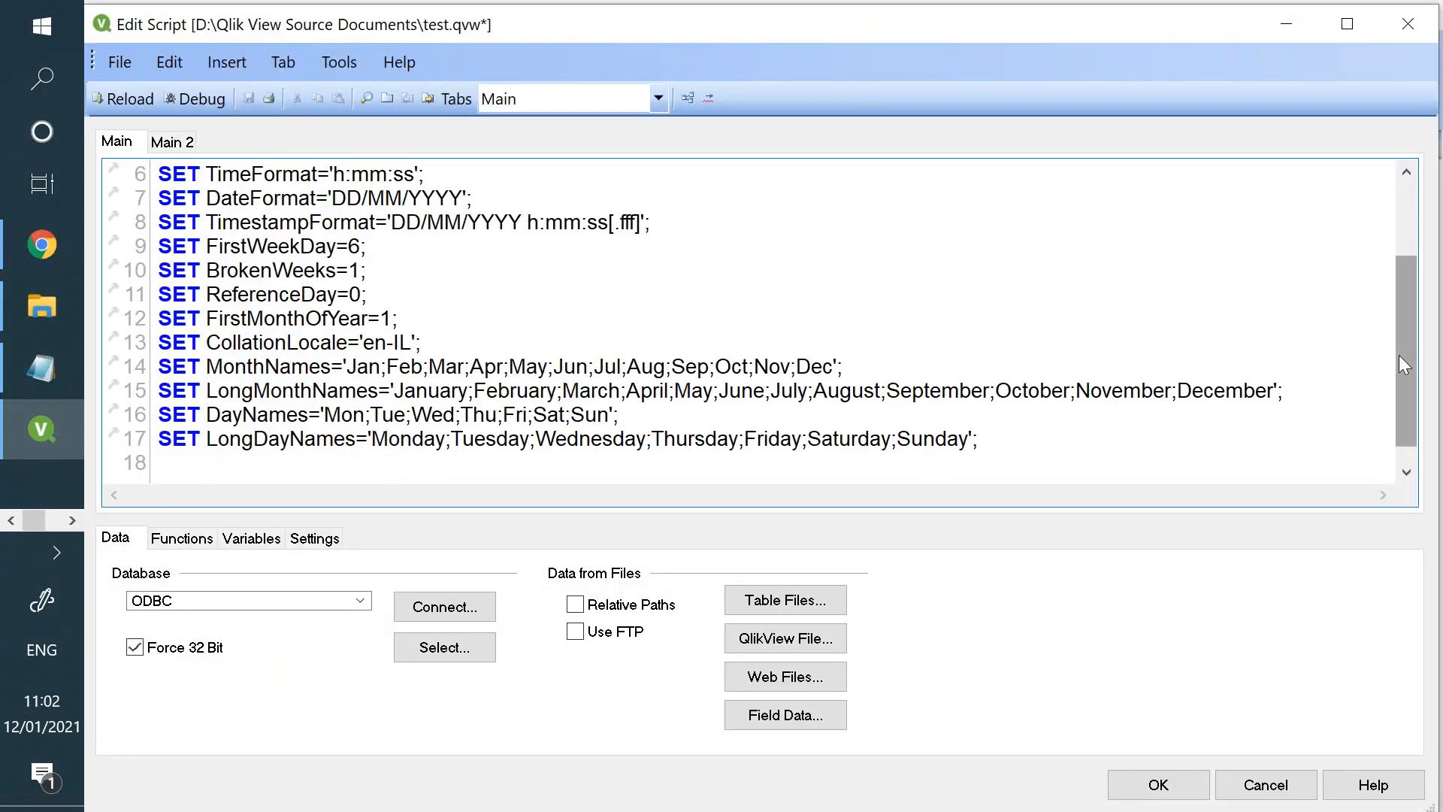
{"action": "scroll", "coordinate": [1396, 385], "scroll_direction": "down", "scroll_amount": 1}
{"action": "key", "text": "Return"}
{"action": "key", "text": "Return"}
{"action": "key", "text": "Return"}
{"action": "type", "text": "L"}
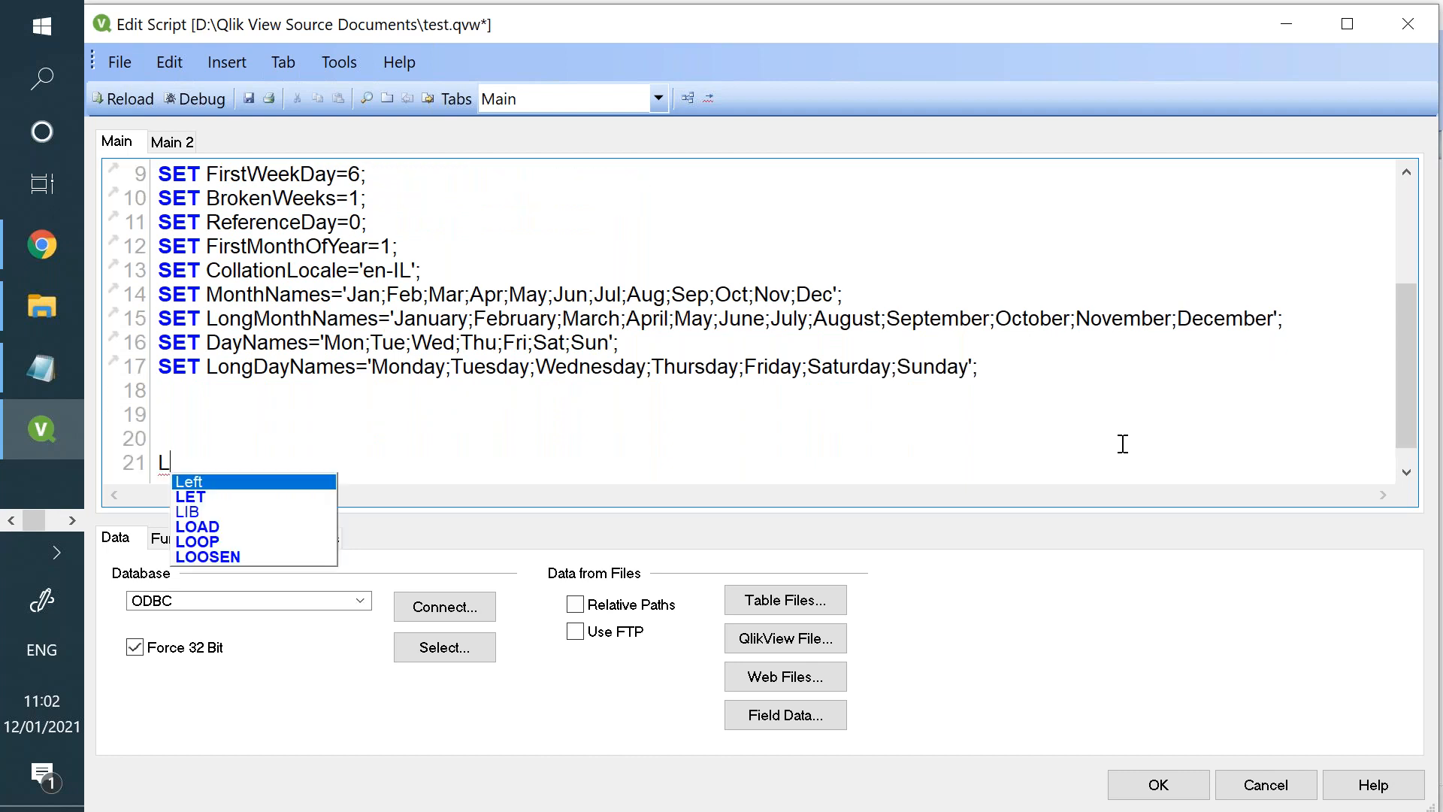
{"action": "type", "text": "et Vsum"}
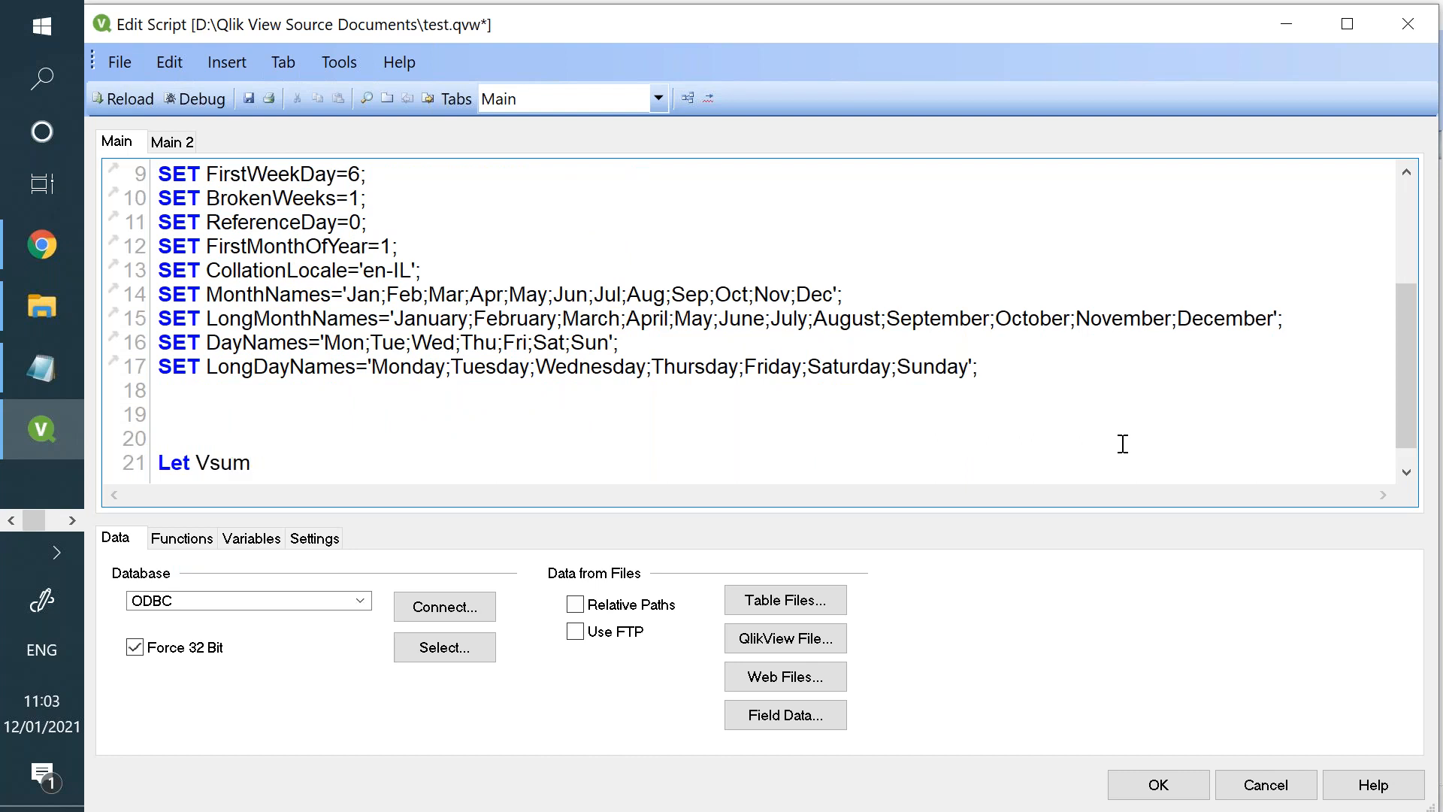
{"action": "key", "text": "BackSpace"}
{"action": "key", "text": "BackSpace"}
{"action": "key", "text": "BackSpace"}
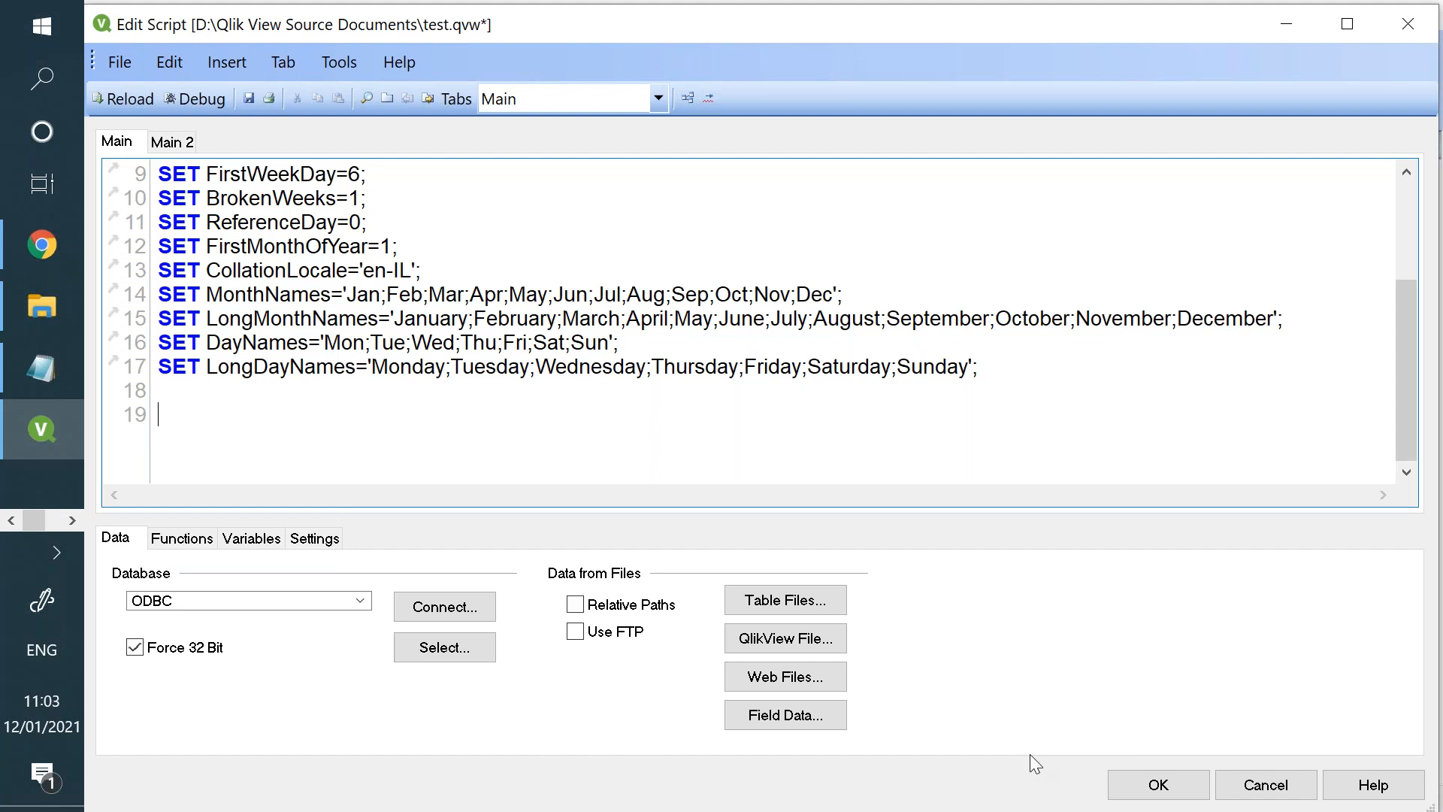
{"action": "left_click", "coordinate": [1136, 785]}
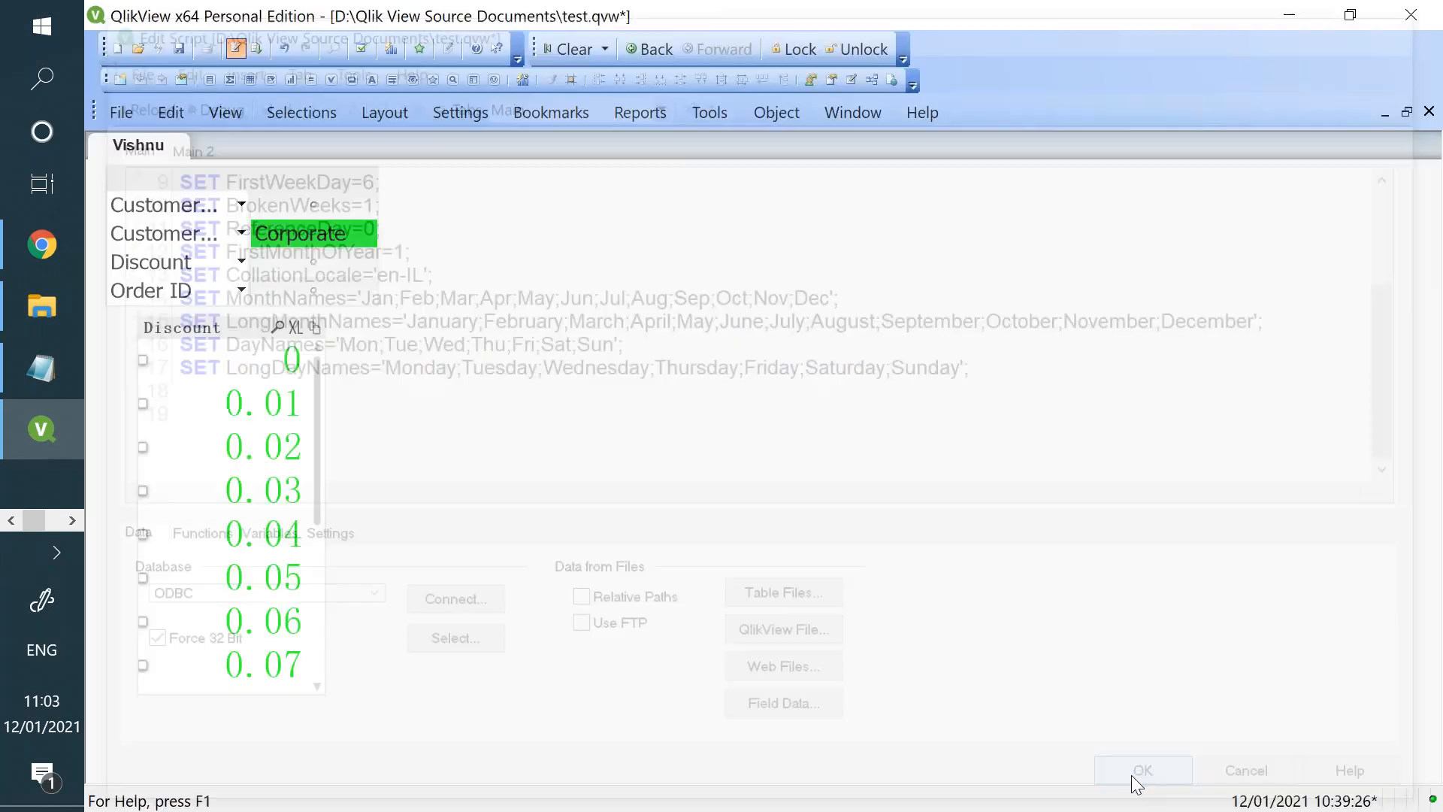
- Add a document variable named vsum through the Variable Overview
{"action": "left_click", "coordinate": [462, 119]}
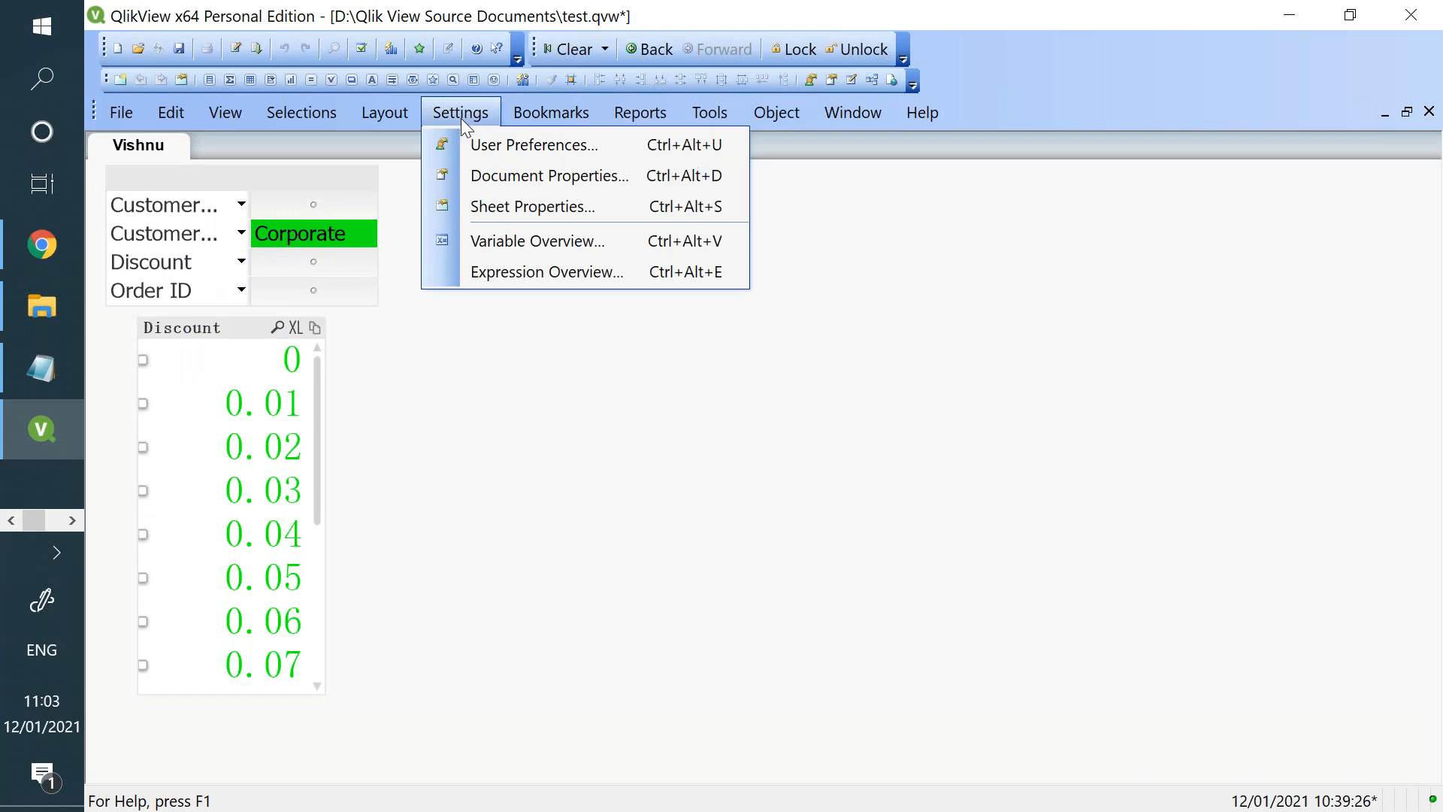
{"action": "left_click", "coordinate": [472, 239]}
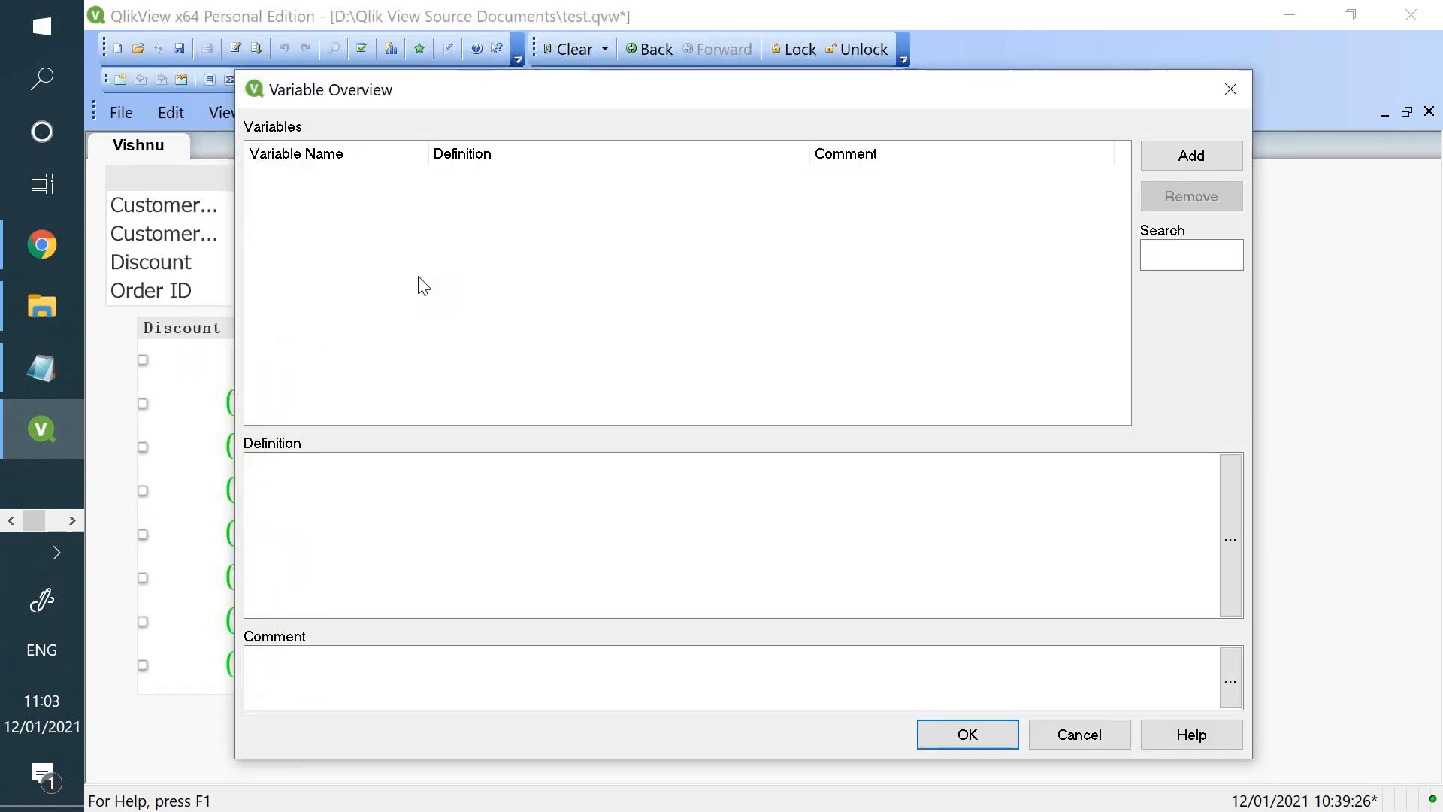
{"action": "left_click", "coordinate": [1194, 161]}
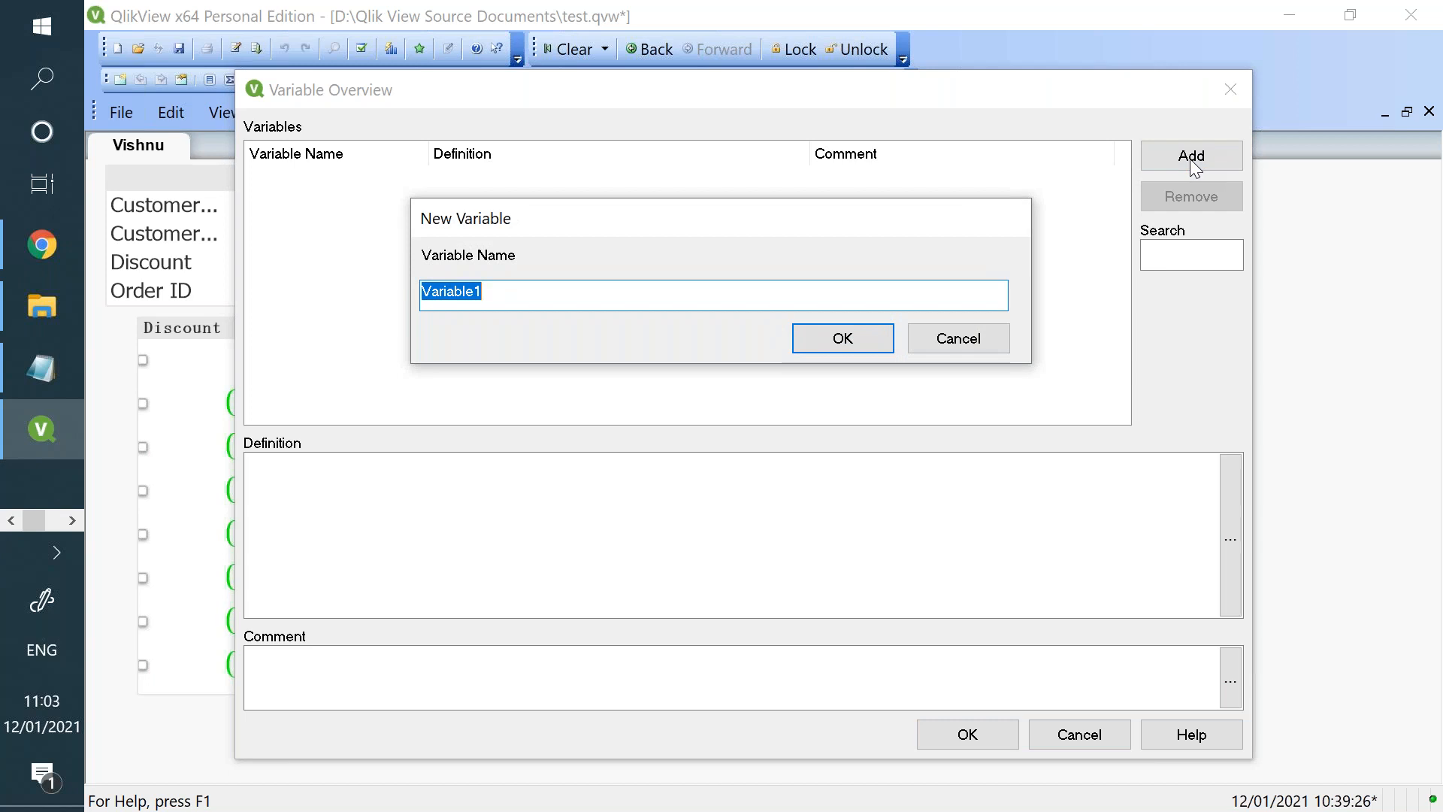
{"action": "type", "text": "vsum"}
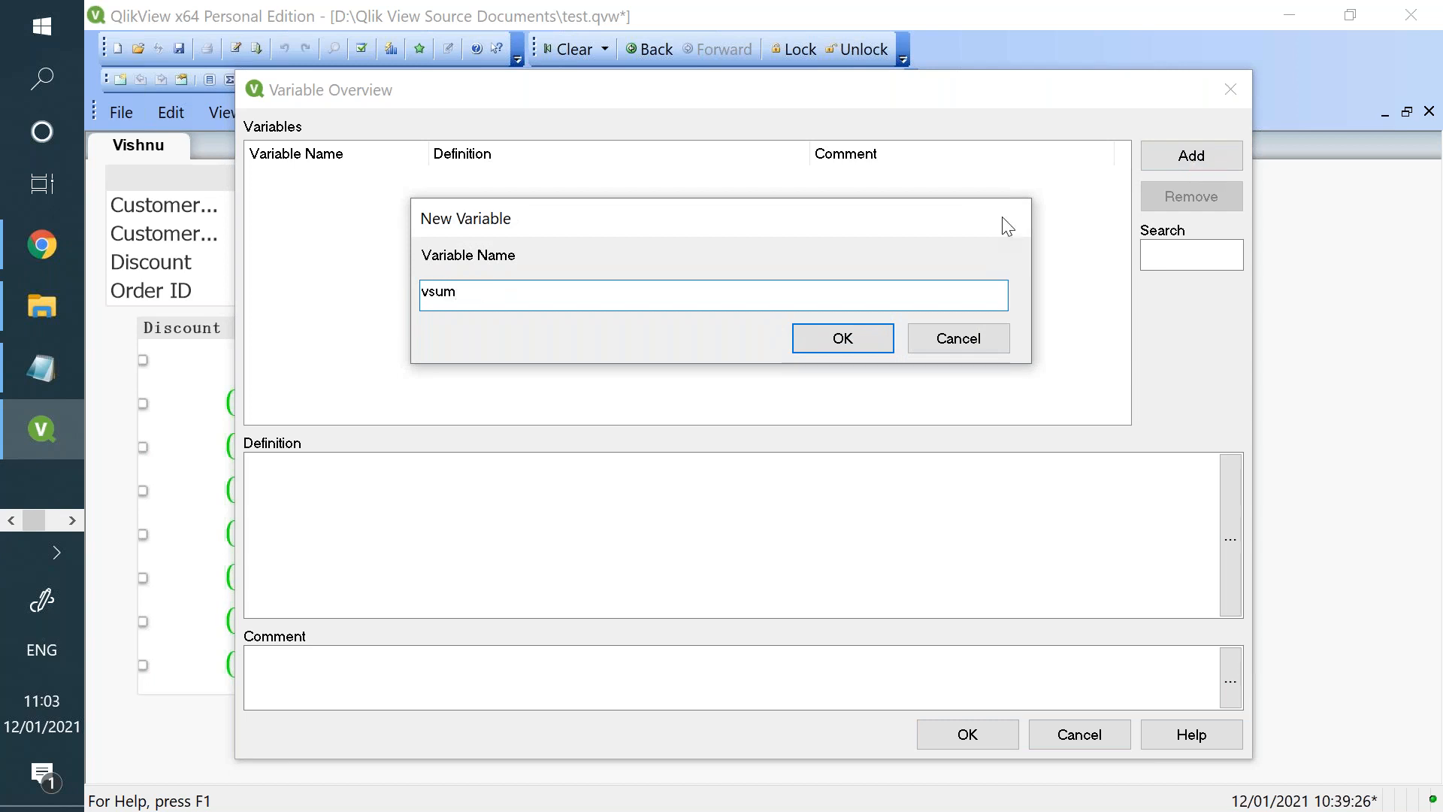
{"action": "left_click", "coordinate": [842, 338]}
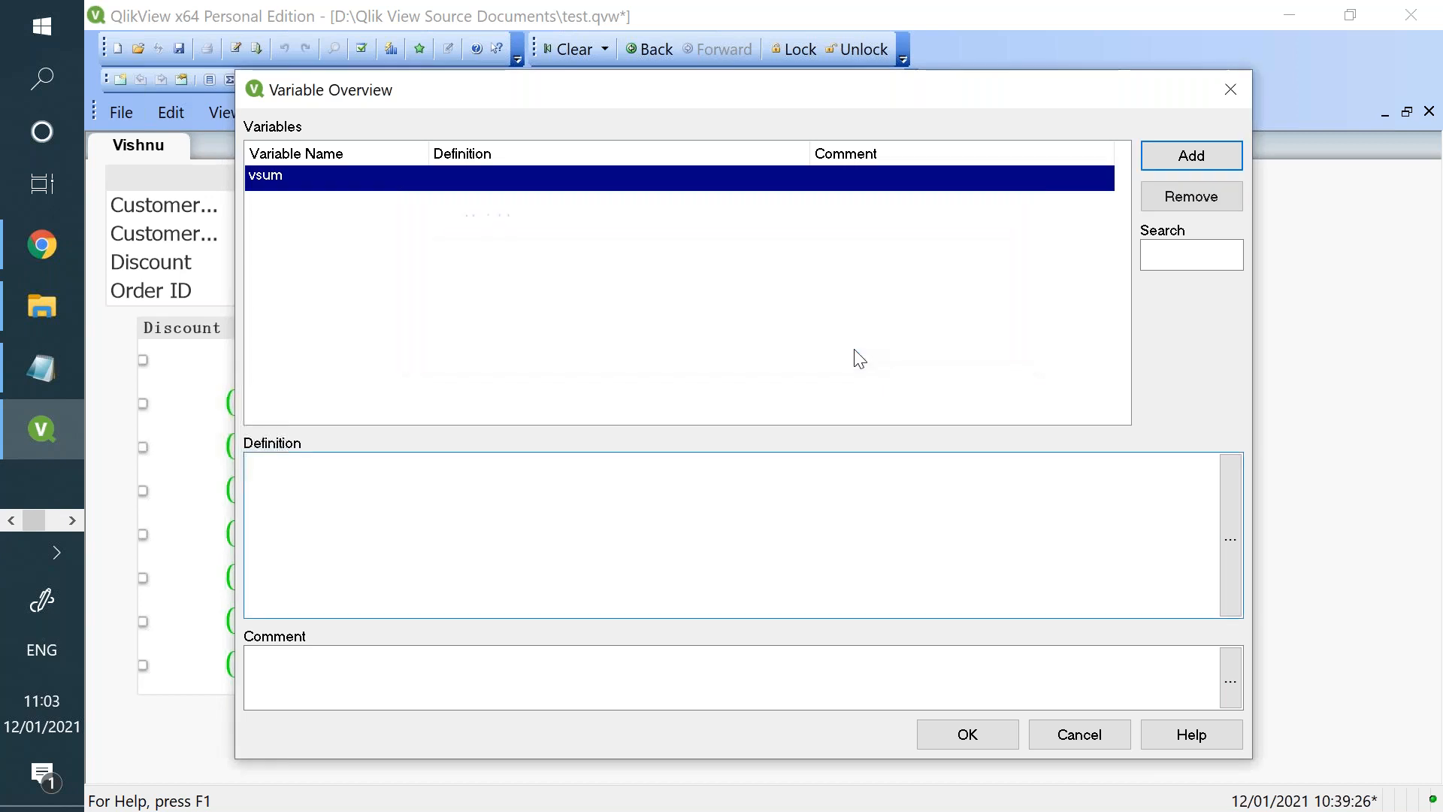
{"action": "left_click", "coordinate": [968, 733]}
- Set the definition of the vsum variable to 5 in the Variable Overview
{"action": "right_click", "coordinate": [722, 242]}
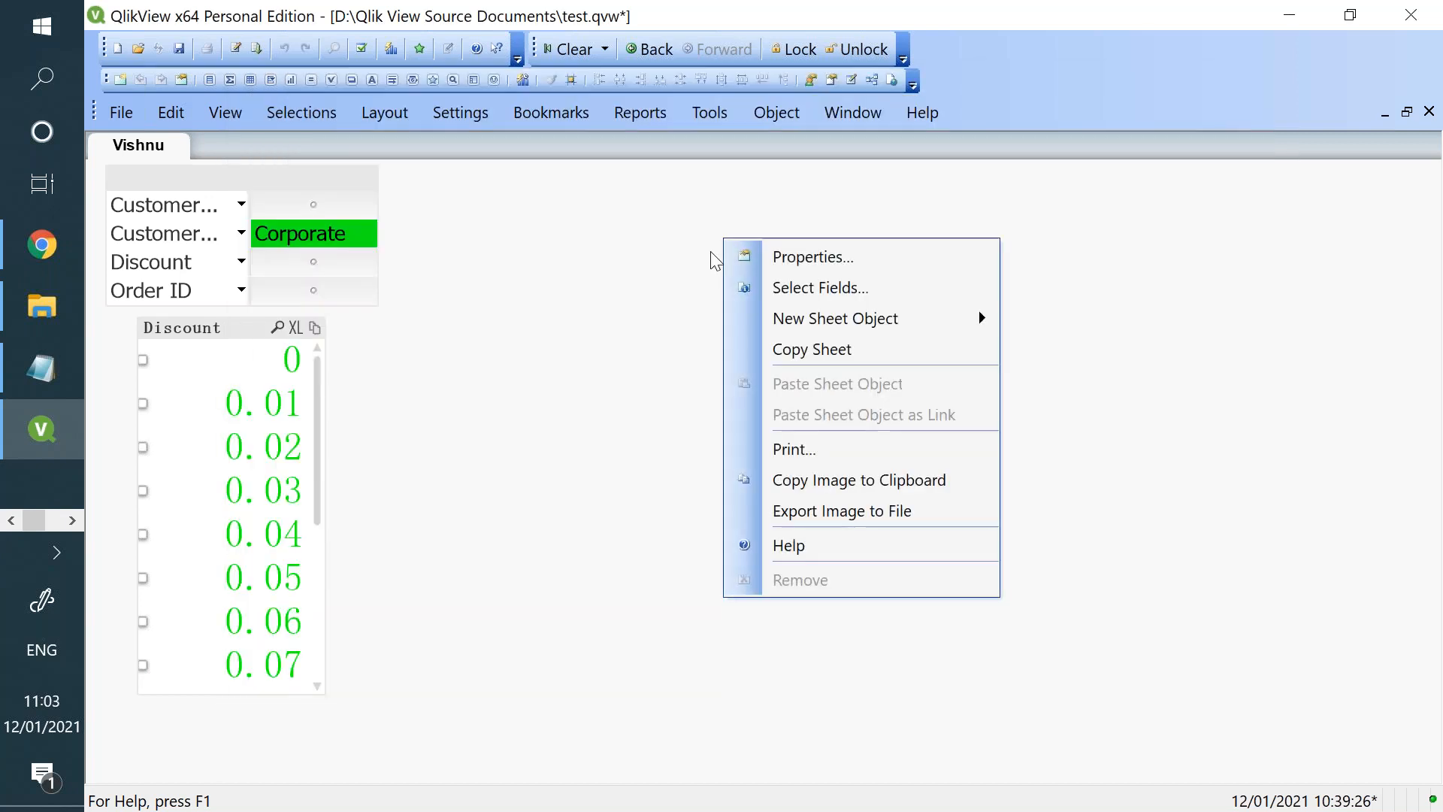
{"action": "left_click", "coordinate": [486, 110]}
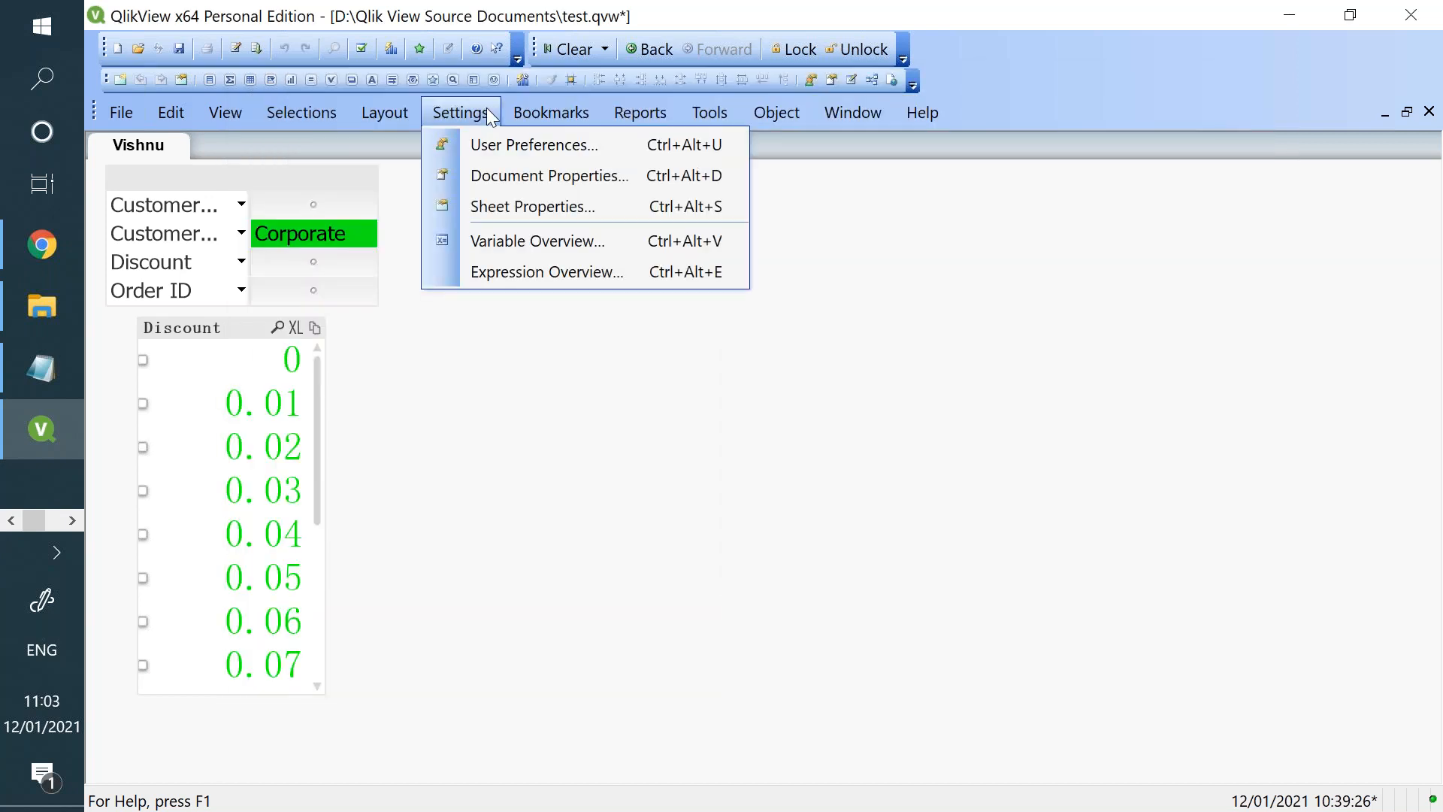
{"action": "left_click", "coordinate": [516, 232]}
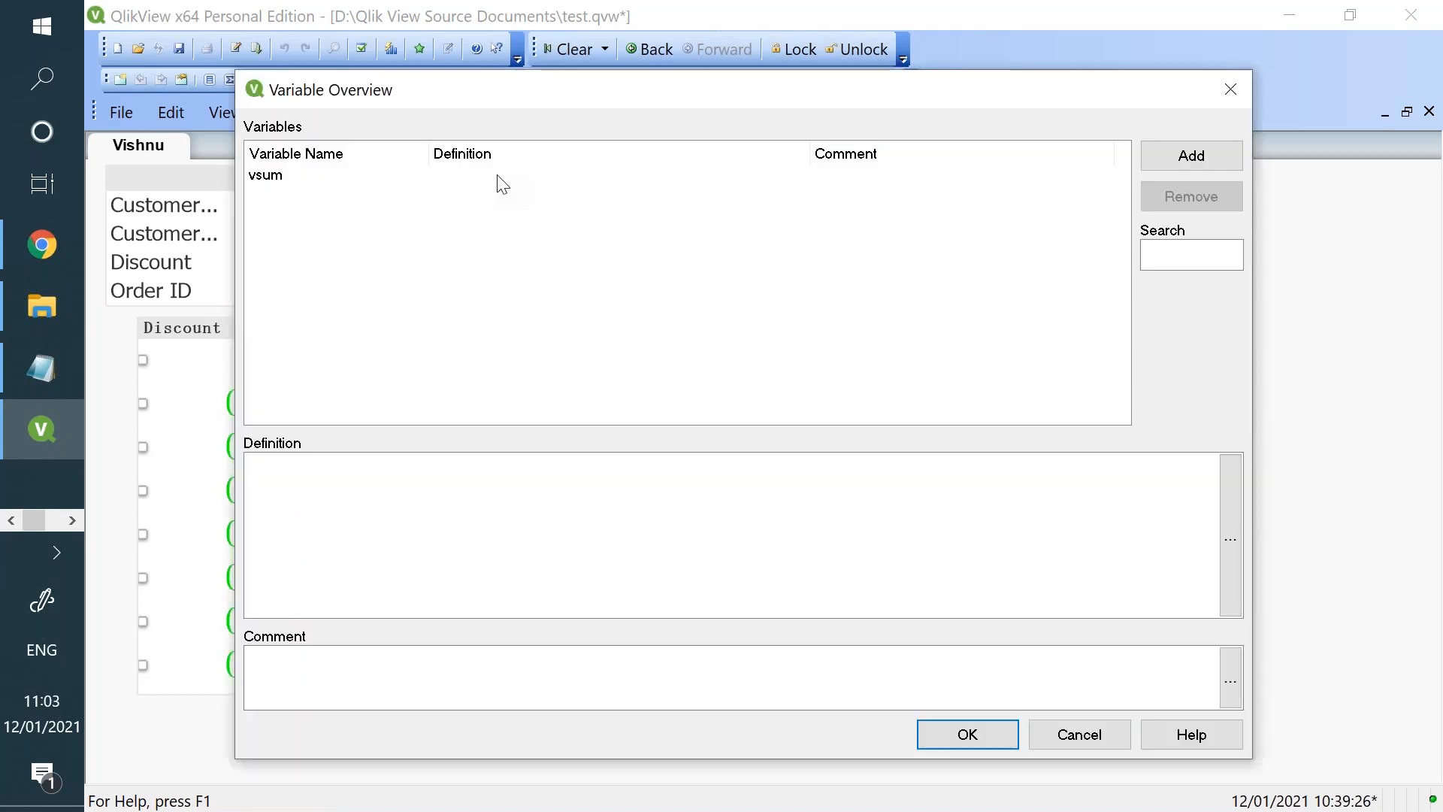
{"action": "left_click", "coordinate": [389, 520]}
{"action": "type", "text": "5"}
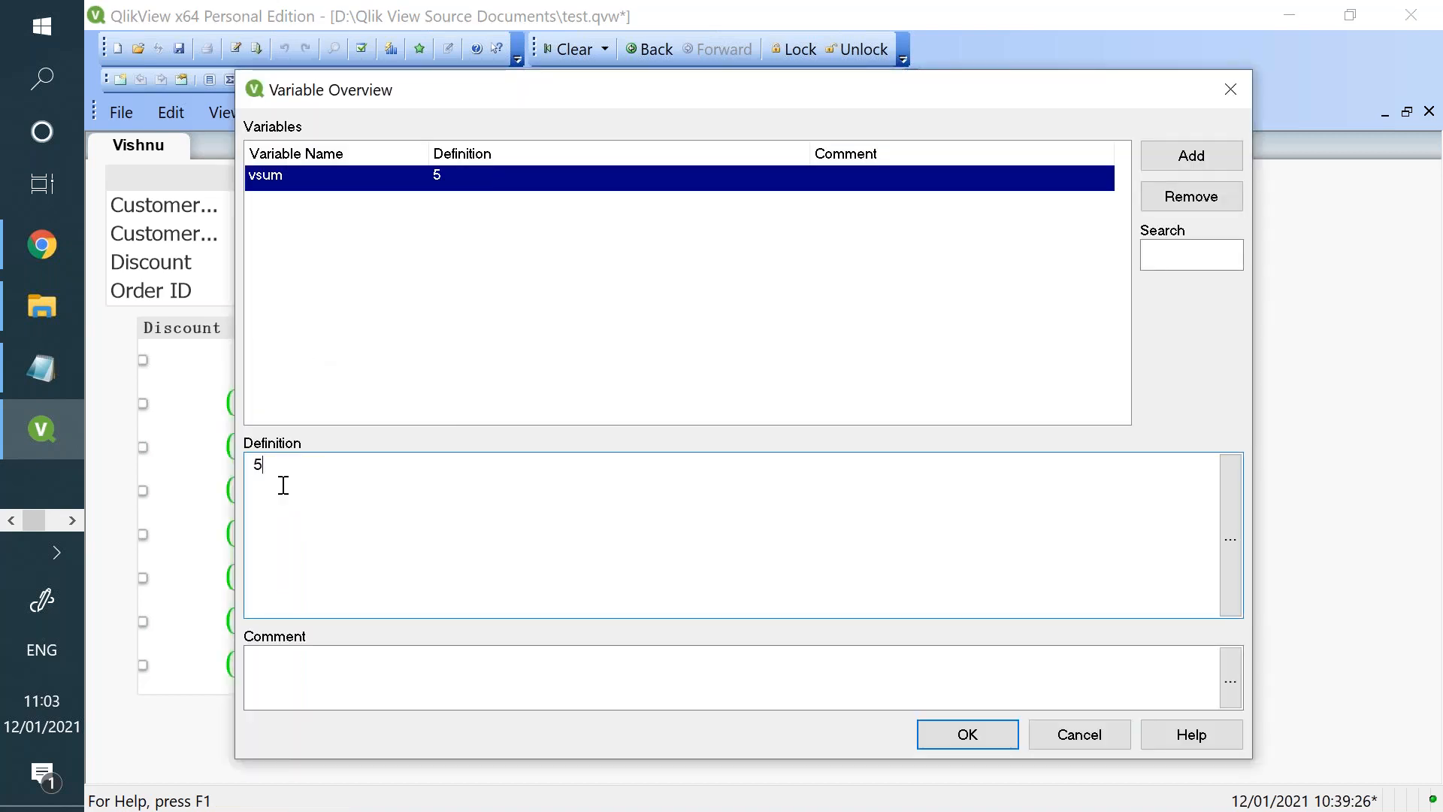
{"action": "left_click", "coordinate": [988, 731]}
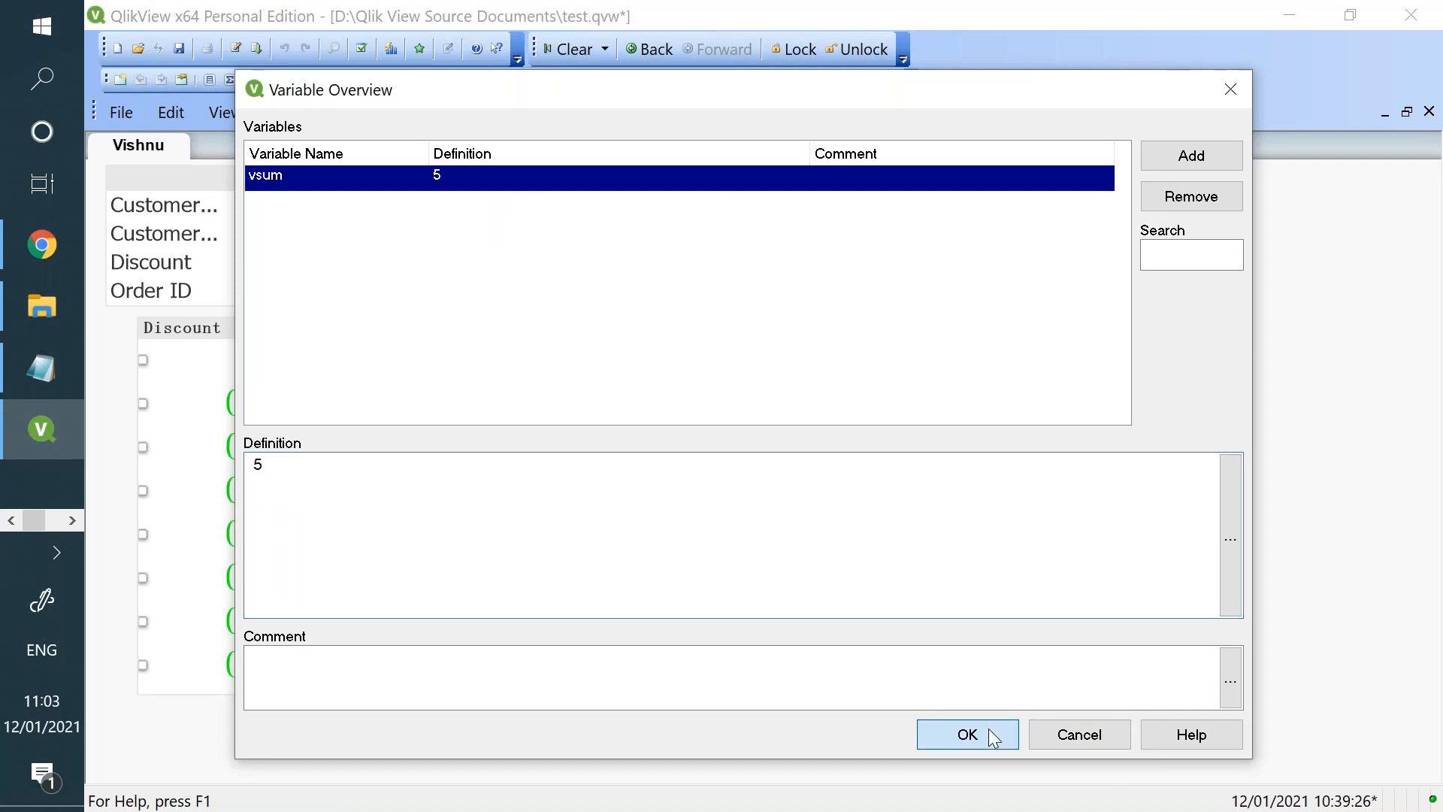
- Create an input box on the sheet that displays a new variable named vsum2
{"action": "right_click", "coordinate": [684, 290]}
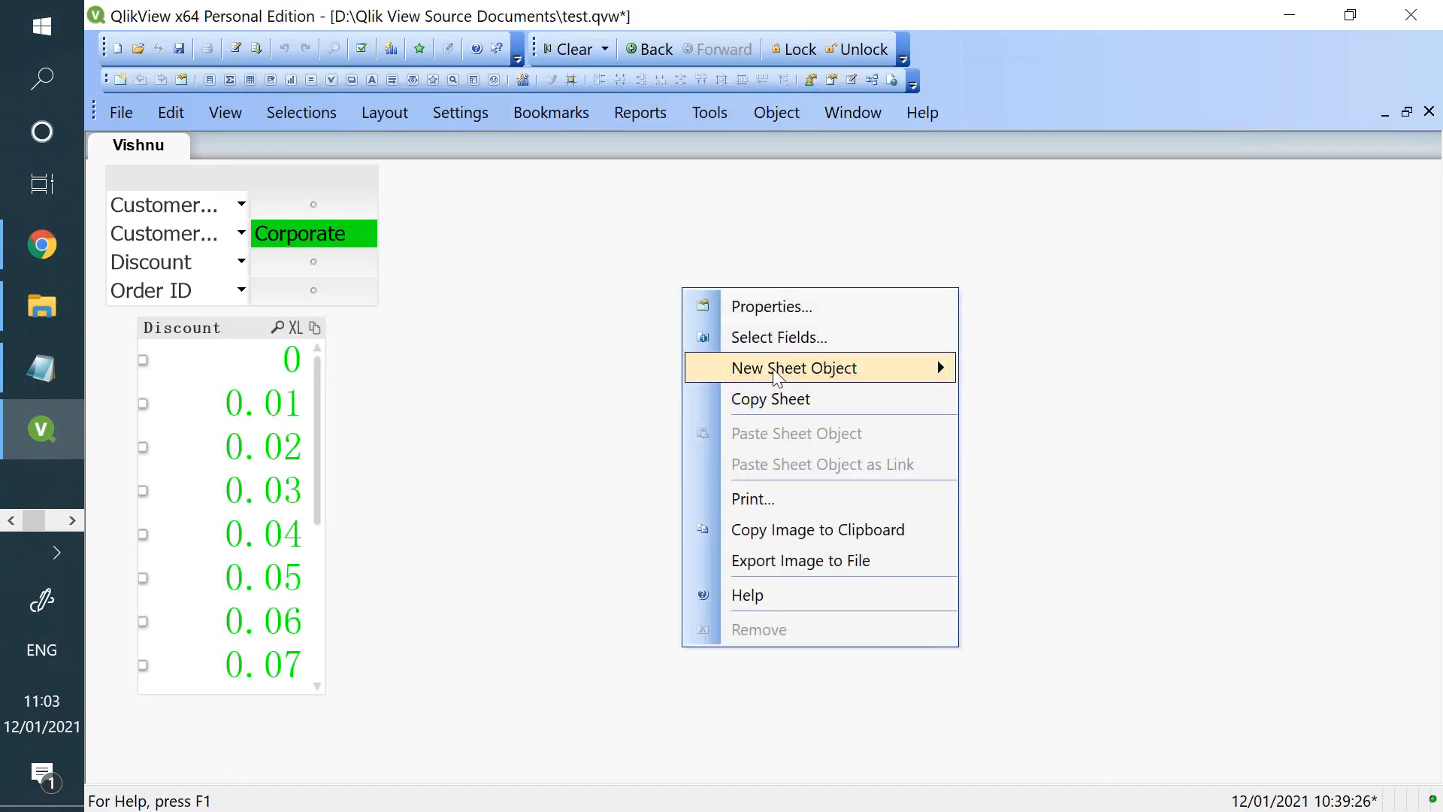
{"action": "mouse_move", "coordinate": [776, 374]}
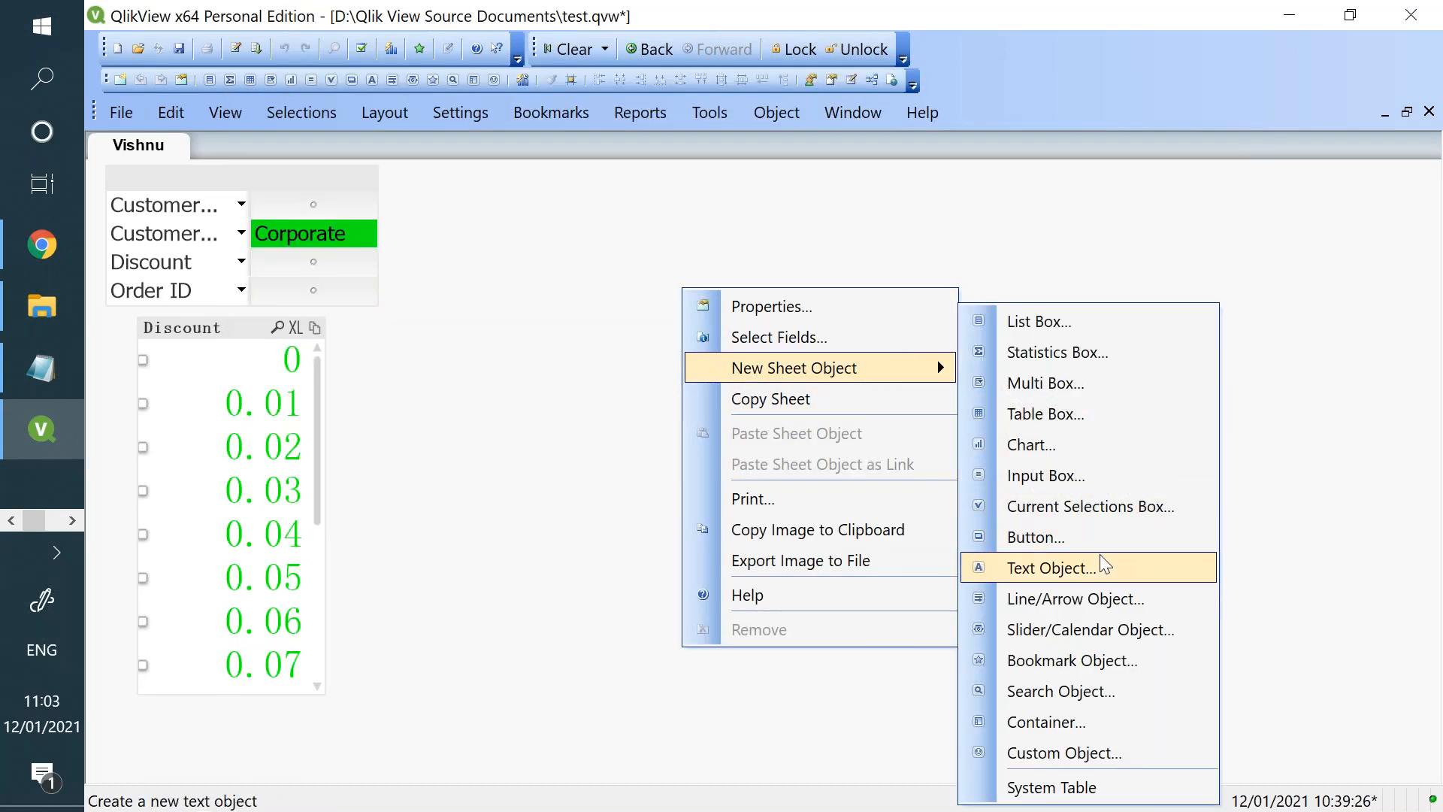
{"action": "left_click", "coordinate": [1104, 478]}
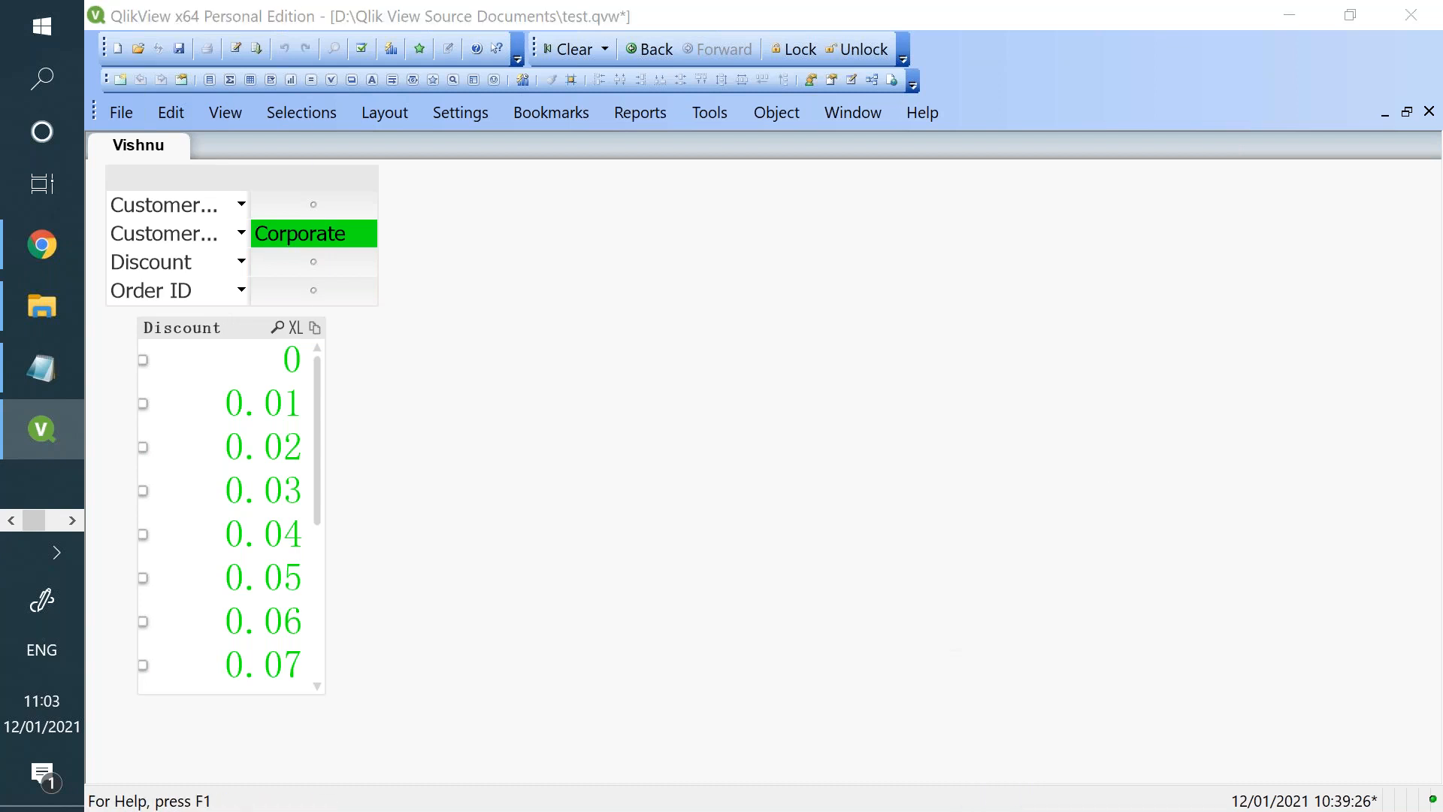
{"action": "left_click", "coordinate": [677, 241]}
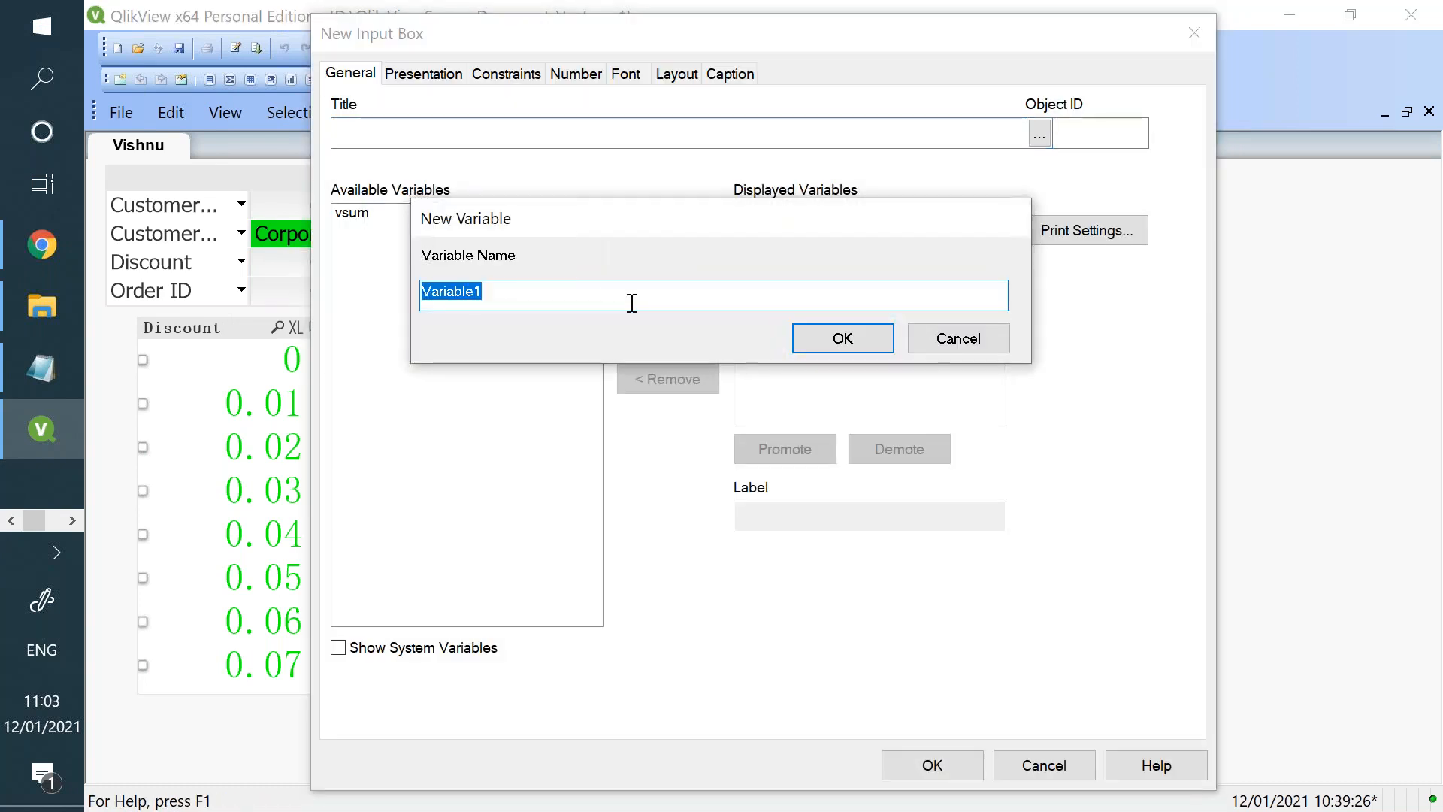
{"action": "type", "text": "vsum2"}
{"action": "left_click", "coordinate": [839, 335]}
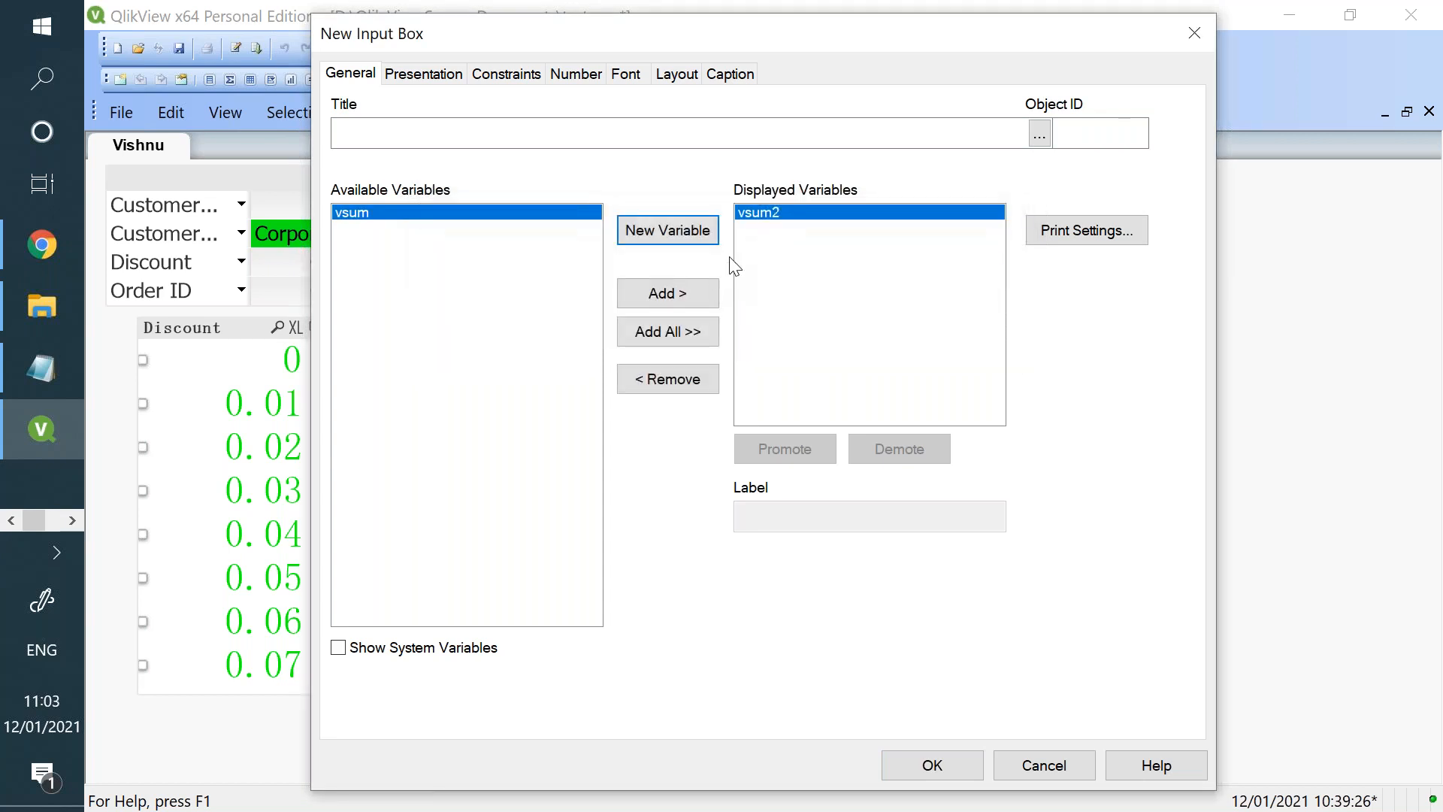
{"action": "left_click", "coordinate": [930, 774]}
- Check the definitions of vsum and vsum2 in the Variable Overview and close it without changes
{"action": "left_click", "coordinate": [893, 340]}
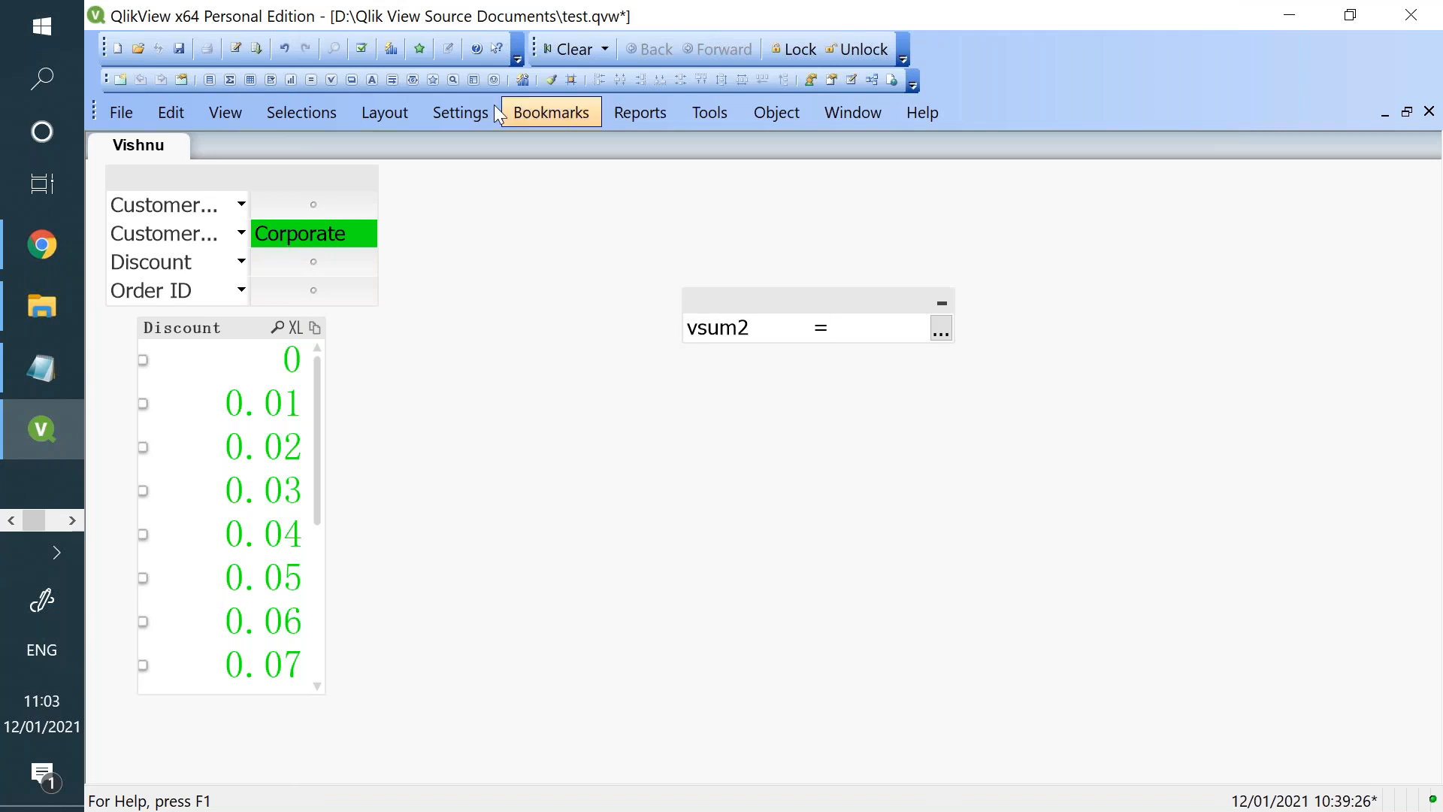
{"action": "left_click", "coordinate": [460, 112]}
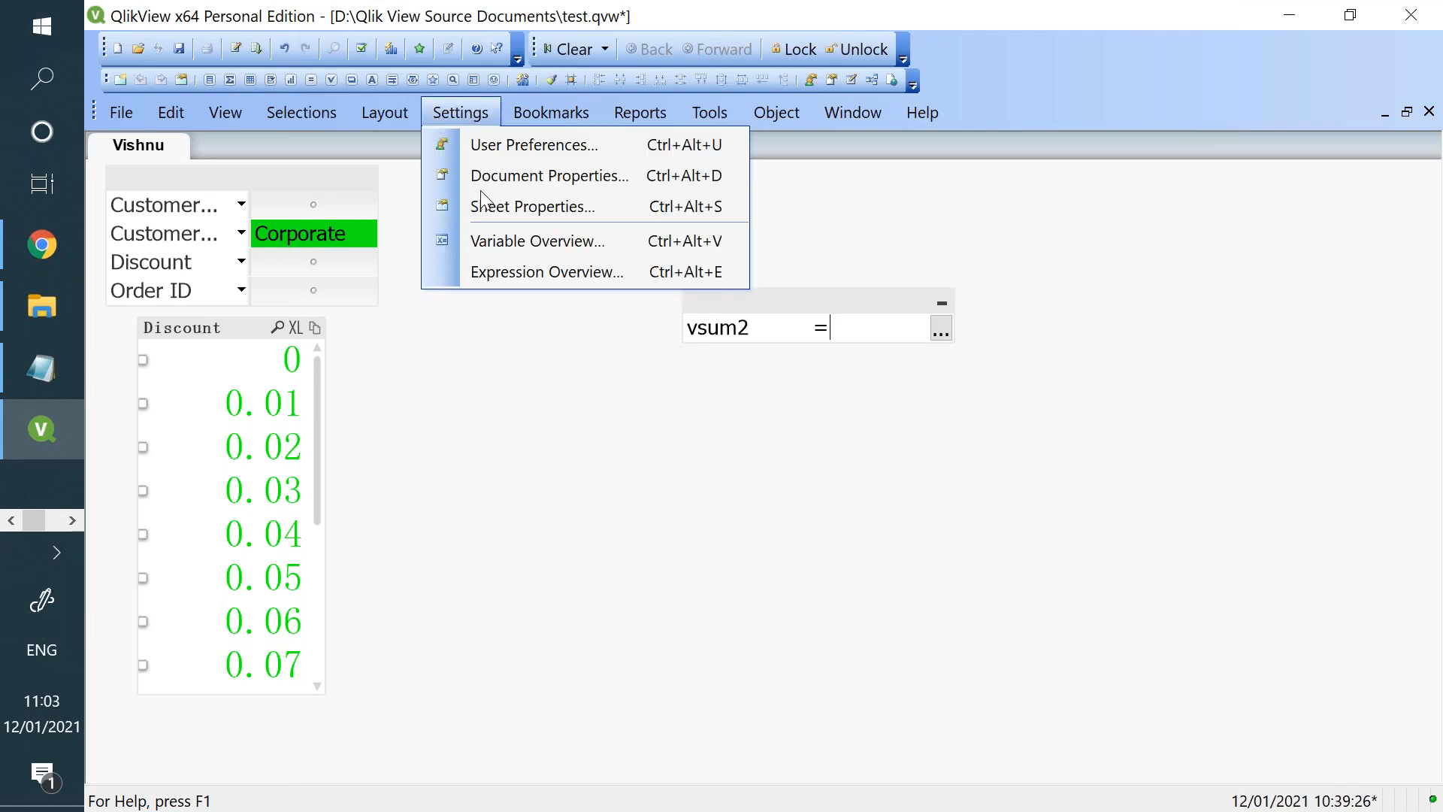
{"action": "left_click", "coordinate": [481, 239]}
{"action": "left_click", "coordinate": [442, 177]}
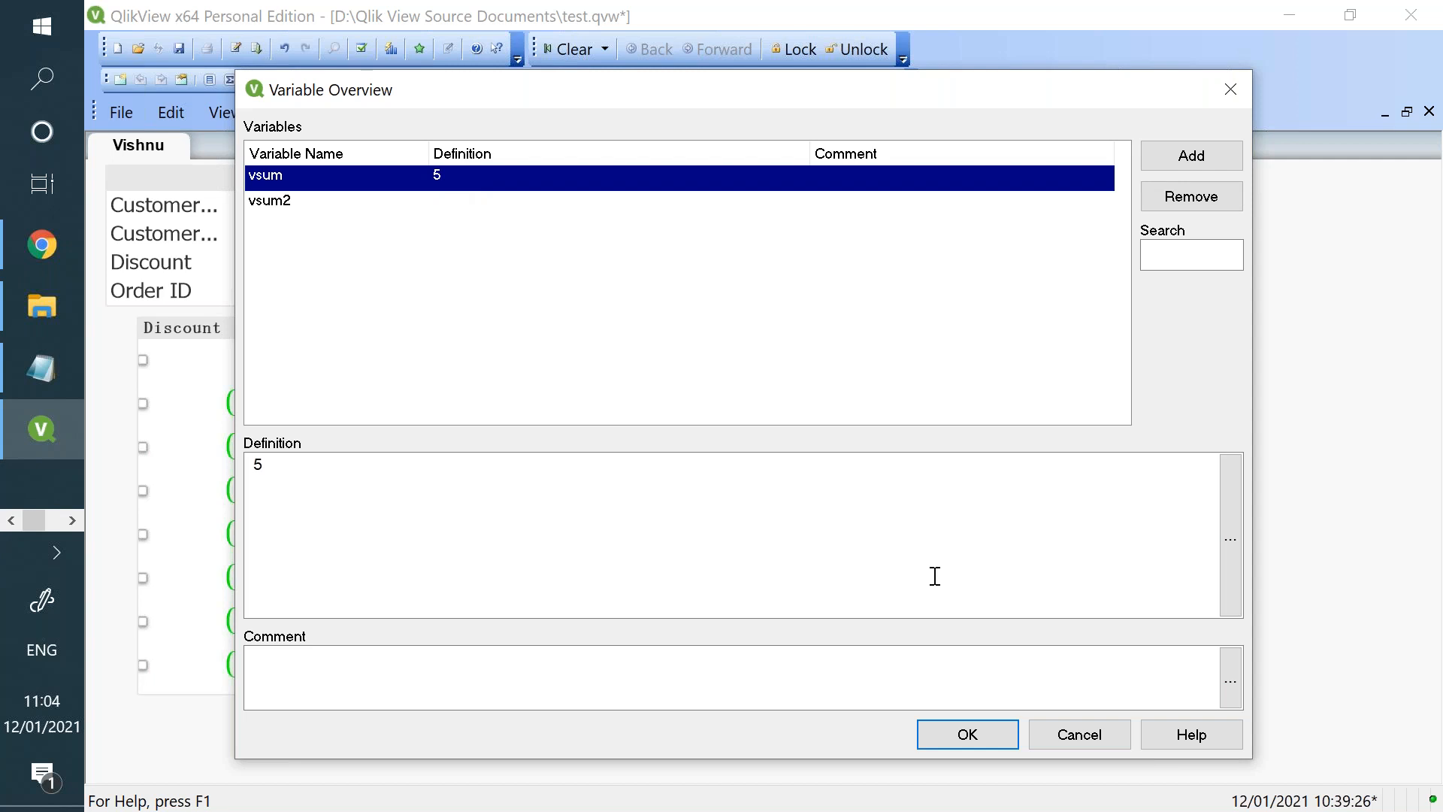
{"action": "left_click", "coordinate": [1045, 735]}
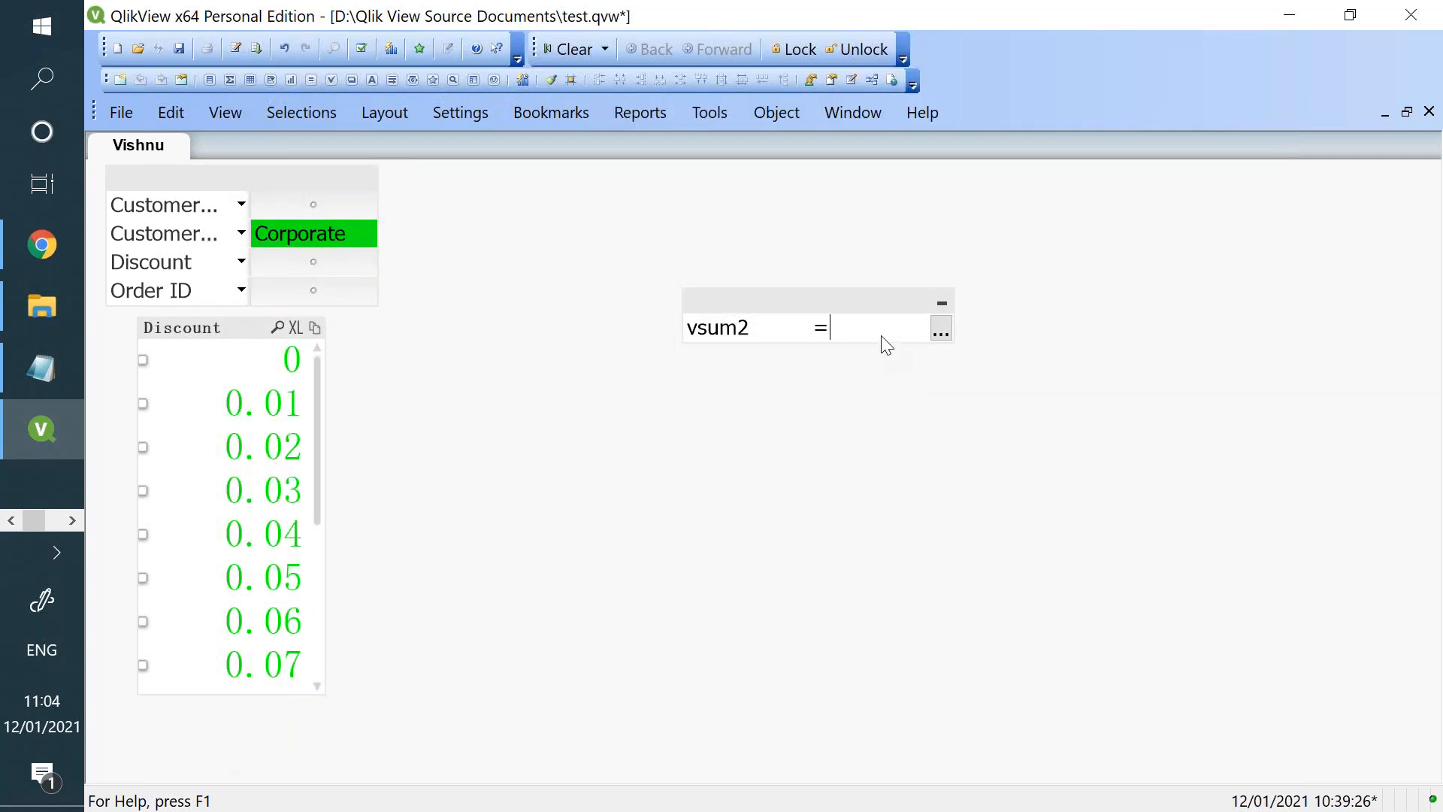
- Set vsum2 to 10 in the input box and check its definition in the Variable Overview
{"action": "type", "text": "10"}
{"action": "key", "text": "Return"}
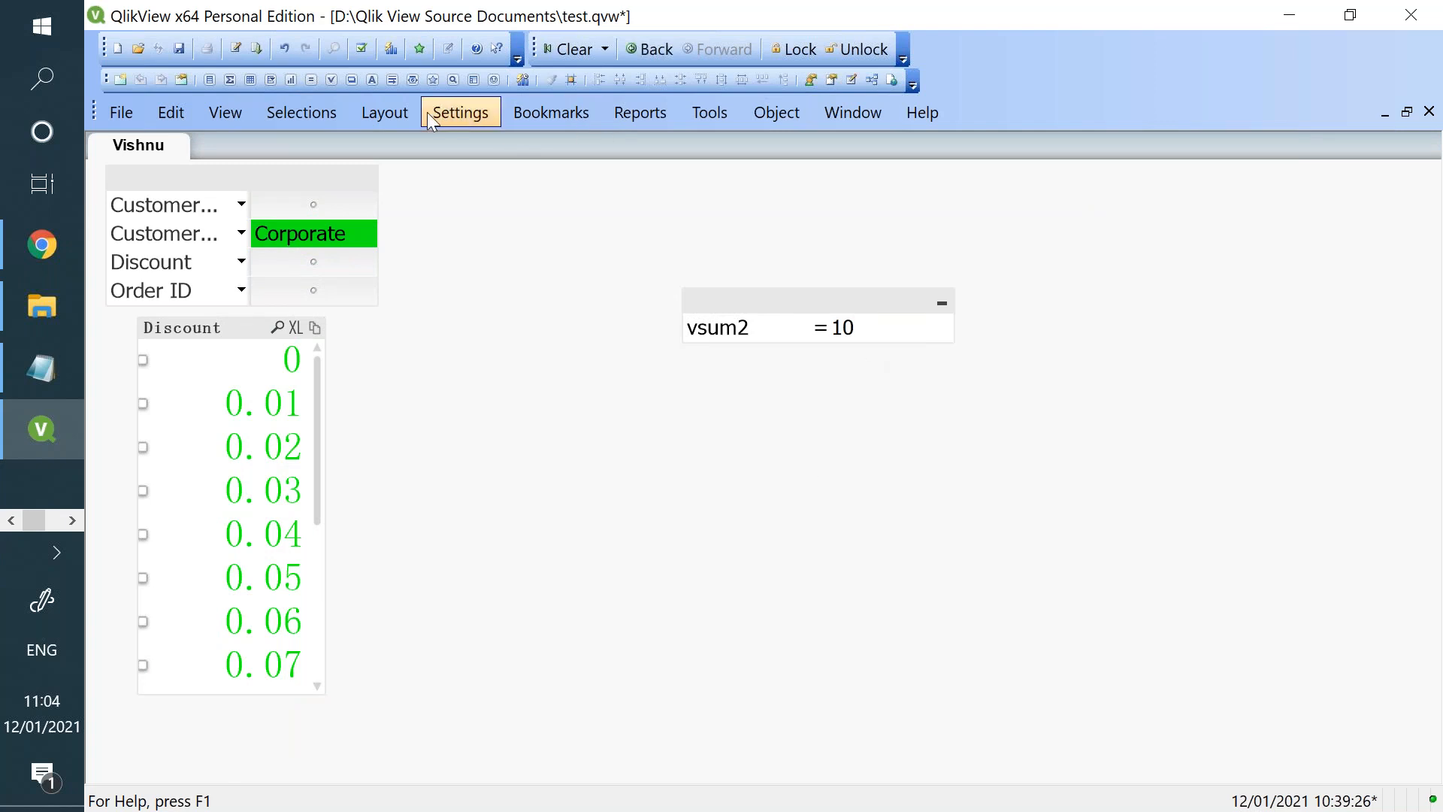
{"action": "left_click", "coordinate": [458, 114]}
{"action": "left_click", "coordinate": [464, 242]}
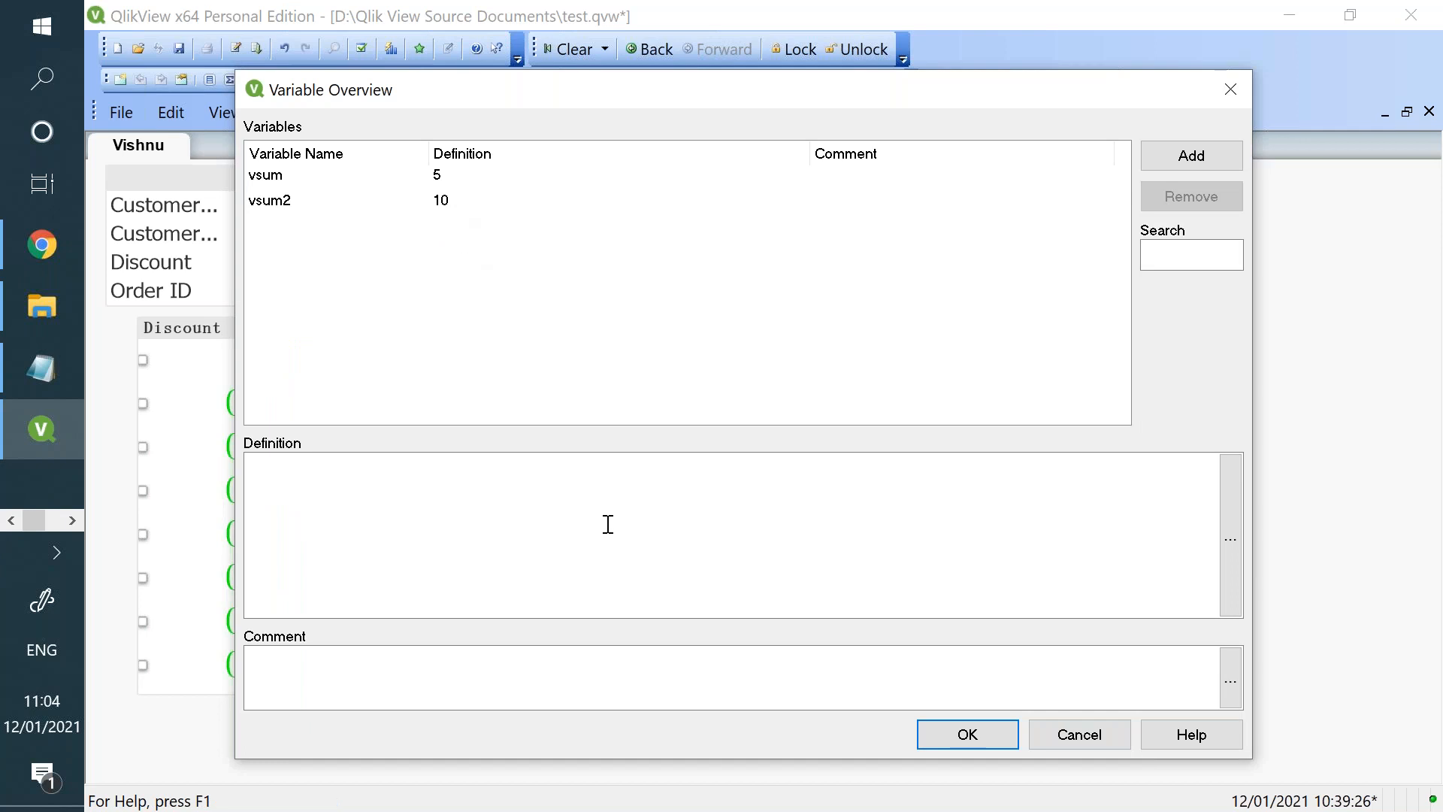
{"action": "left_click", "coordinate": [1040, 732]}
- Set the value of vsum2 to 20 in the input box
{"action": "left_click", "coordinate": [844, 336]}
{"action": "type", "text": "20"}
{"action": "key", "text": "Return"}
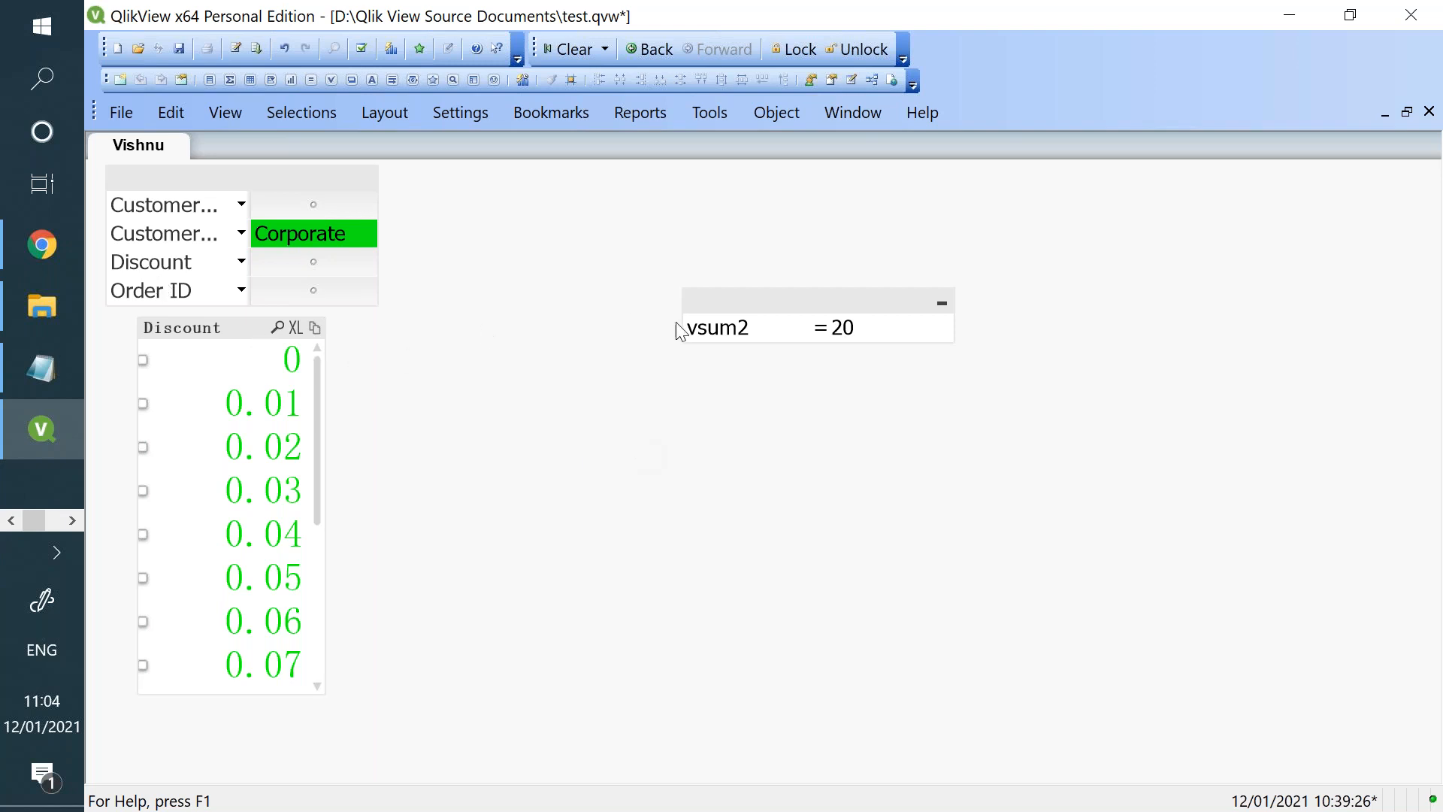
- View the general properties of the vsum2 input box and close them without changes
{"action": "left_click", "coordinate": [706, 320]}
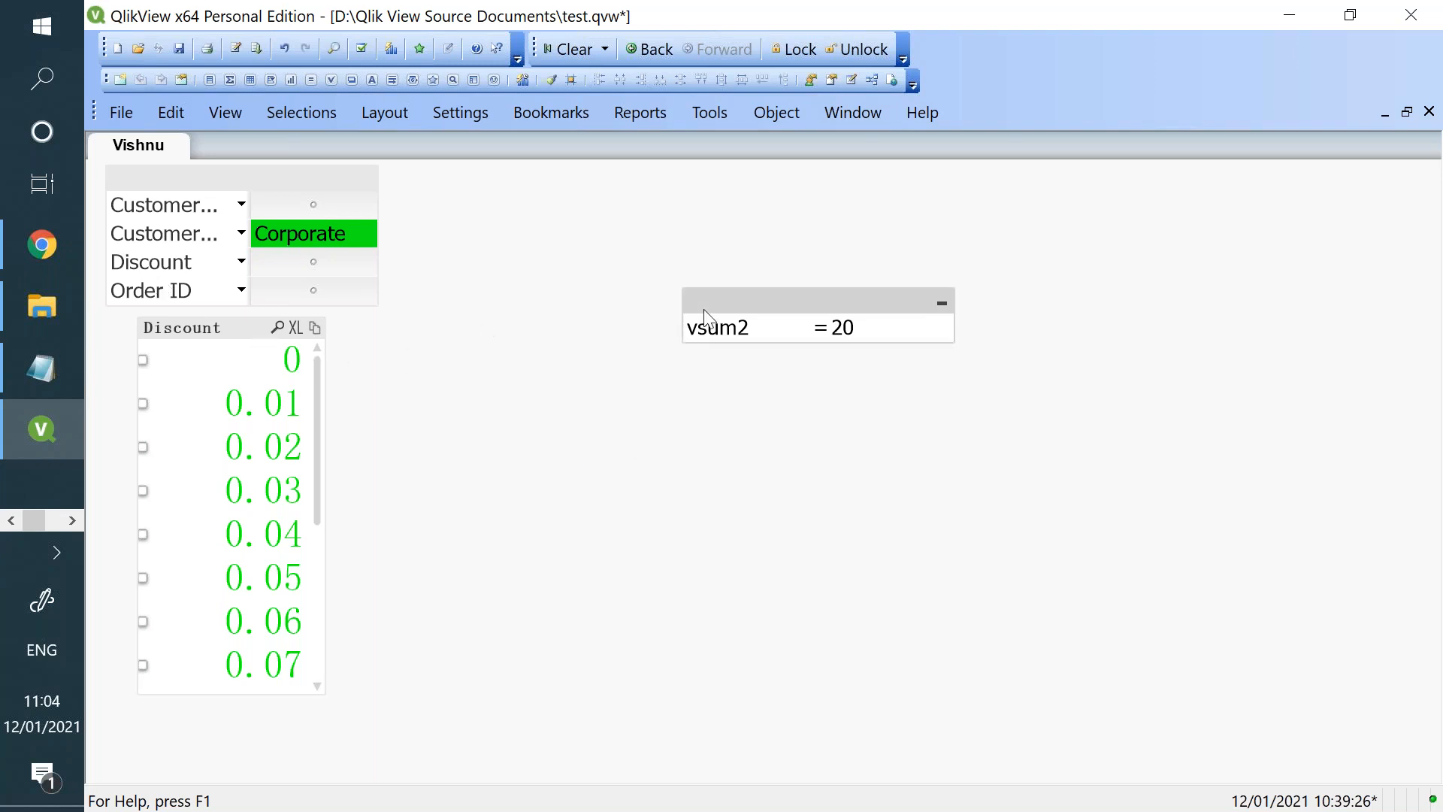
{"action": "right_click", "coordinate": [707, 316]}
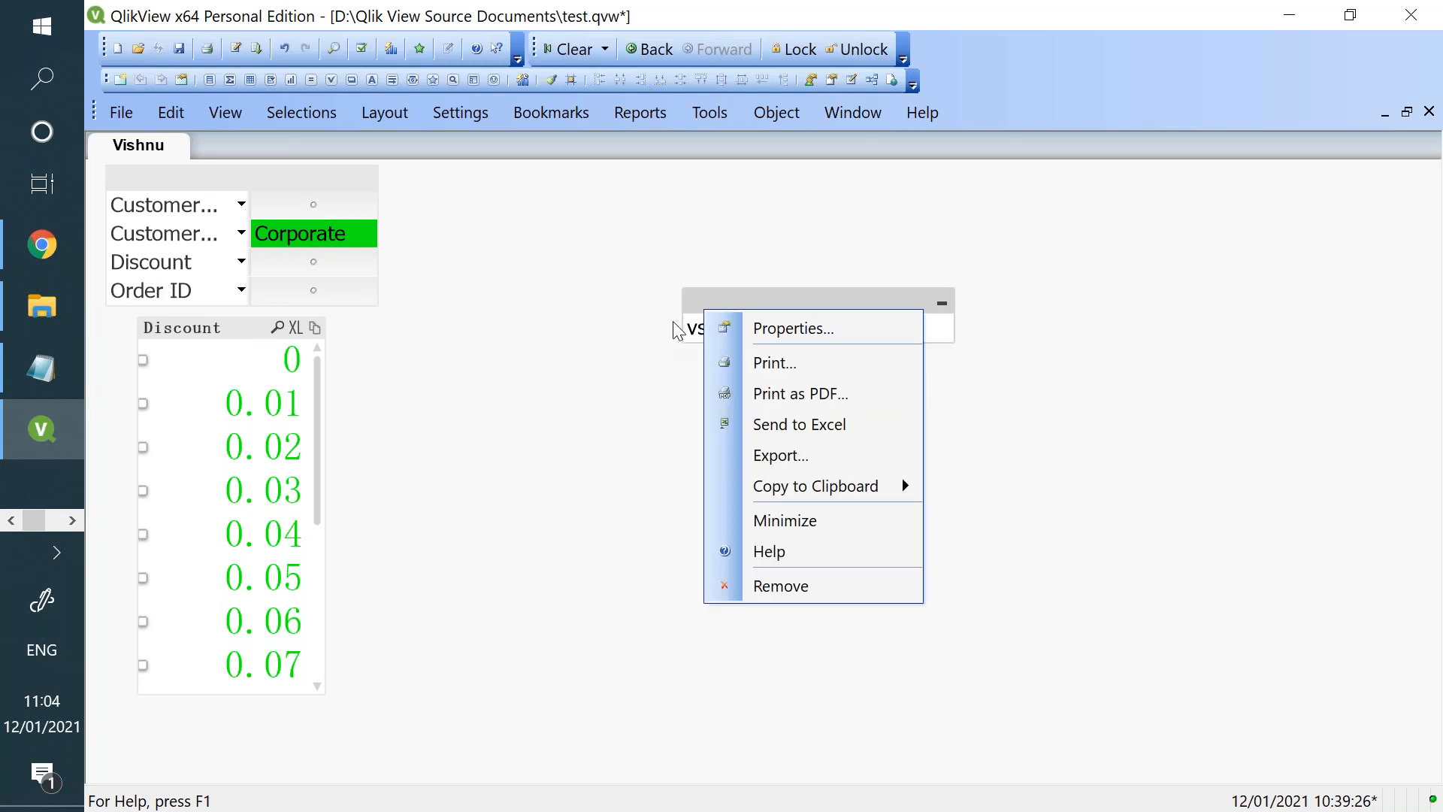
{"action": "left_click", "coordinate": [817, 338]}
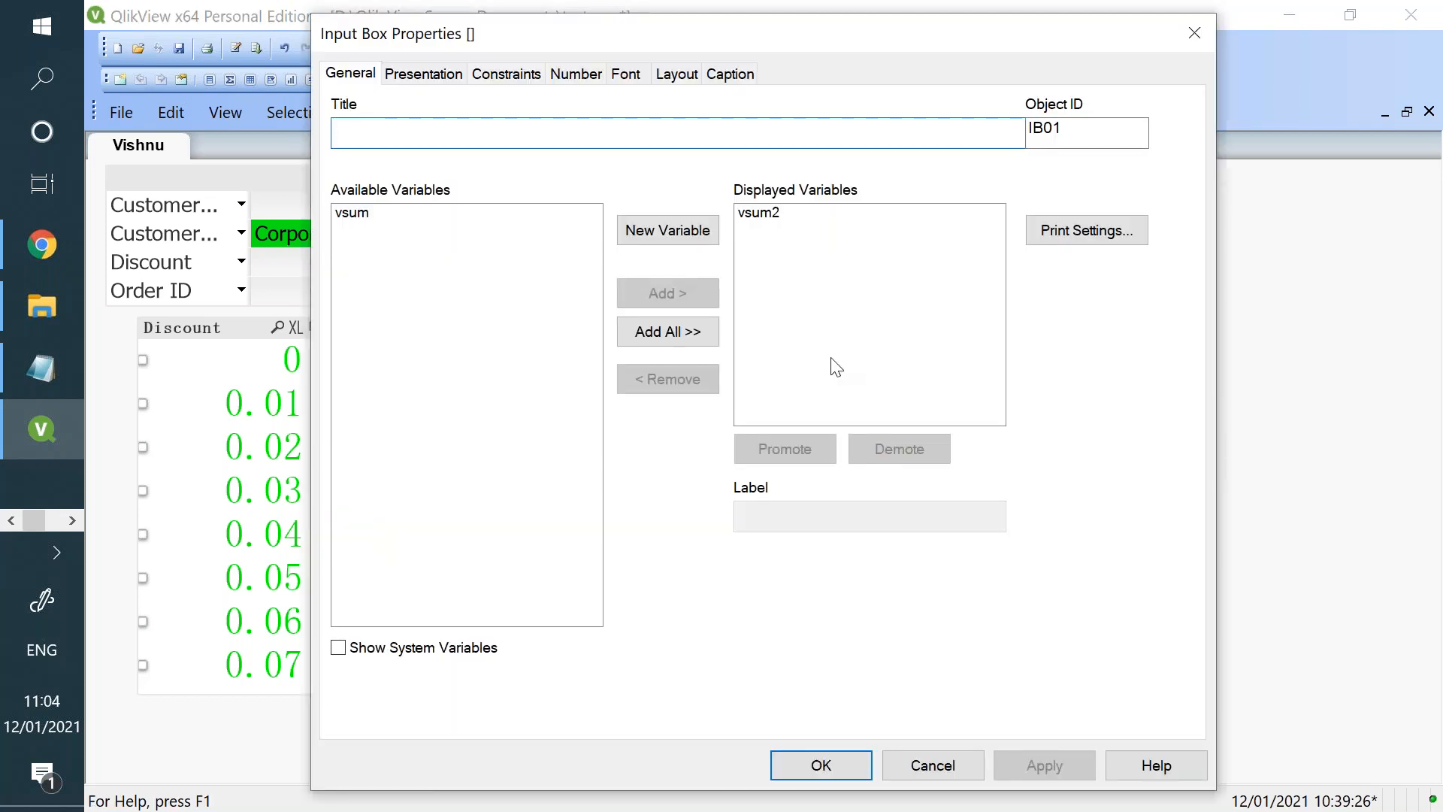
{"action": "left_click", "coordinate": [912, 774]}
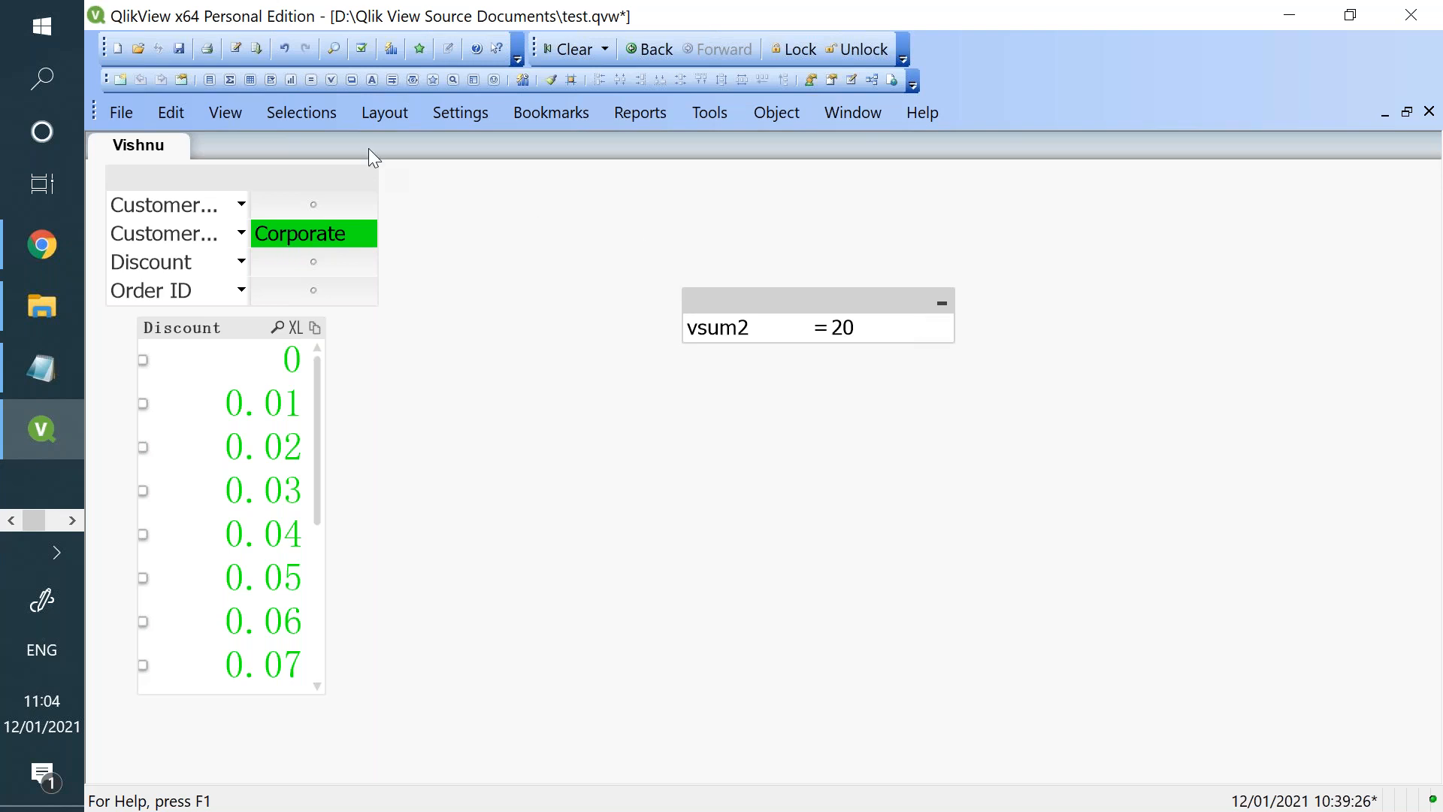
- Add a Current Selections box with its default settings to the empty area below the input box
{"action": "left_click_drag", "start_coordinate": [622, 189], "coordinate": [968, 472]}
{"action": "right_click", "coordinate": [880, 455]}
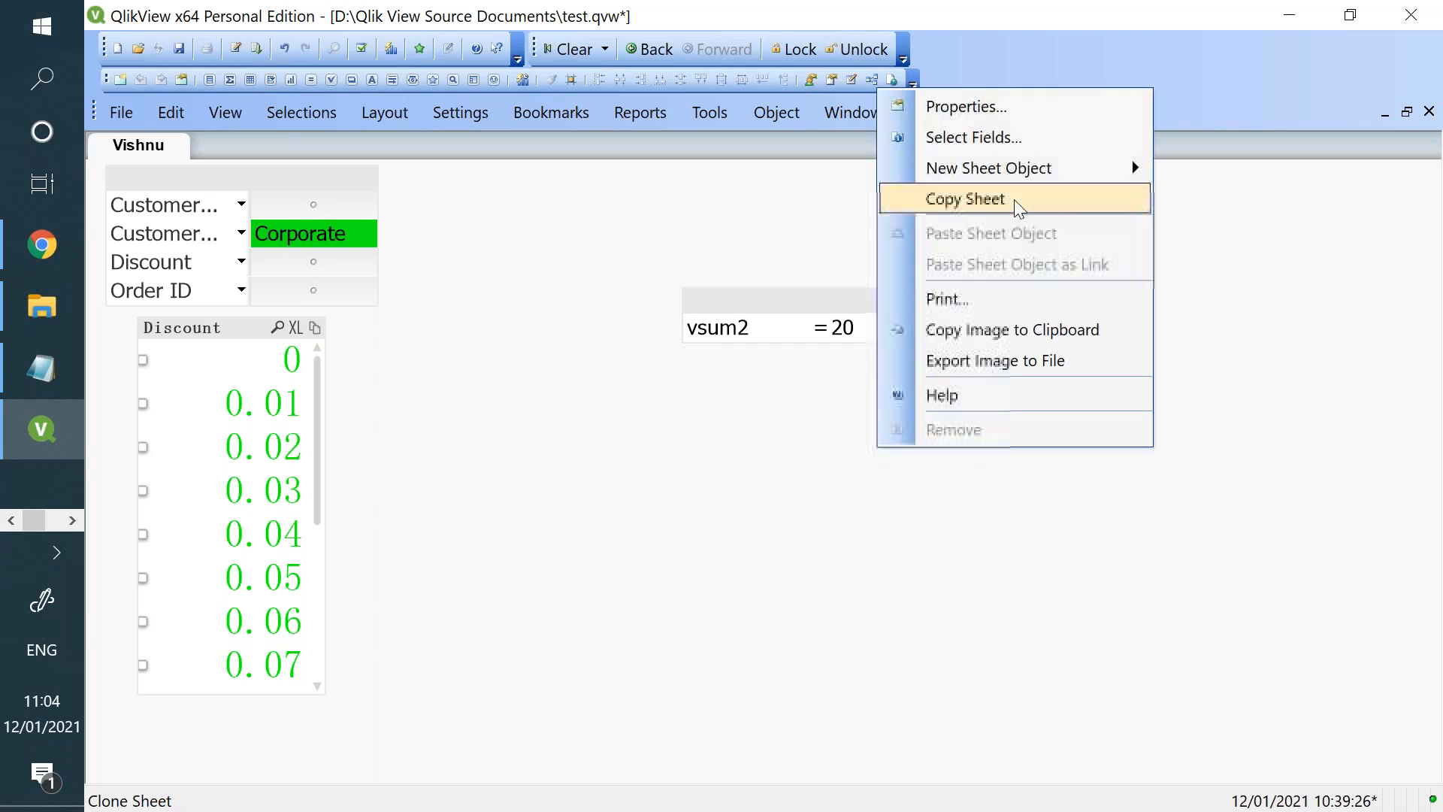
{"action": "mouse_move", "coordinate": [1105, 168]}
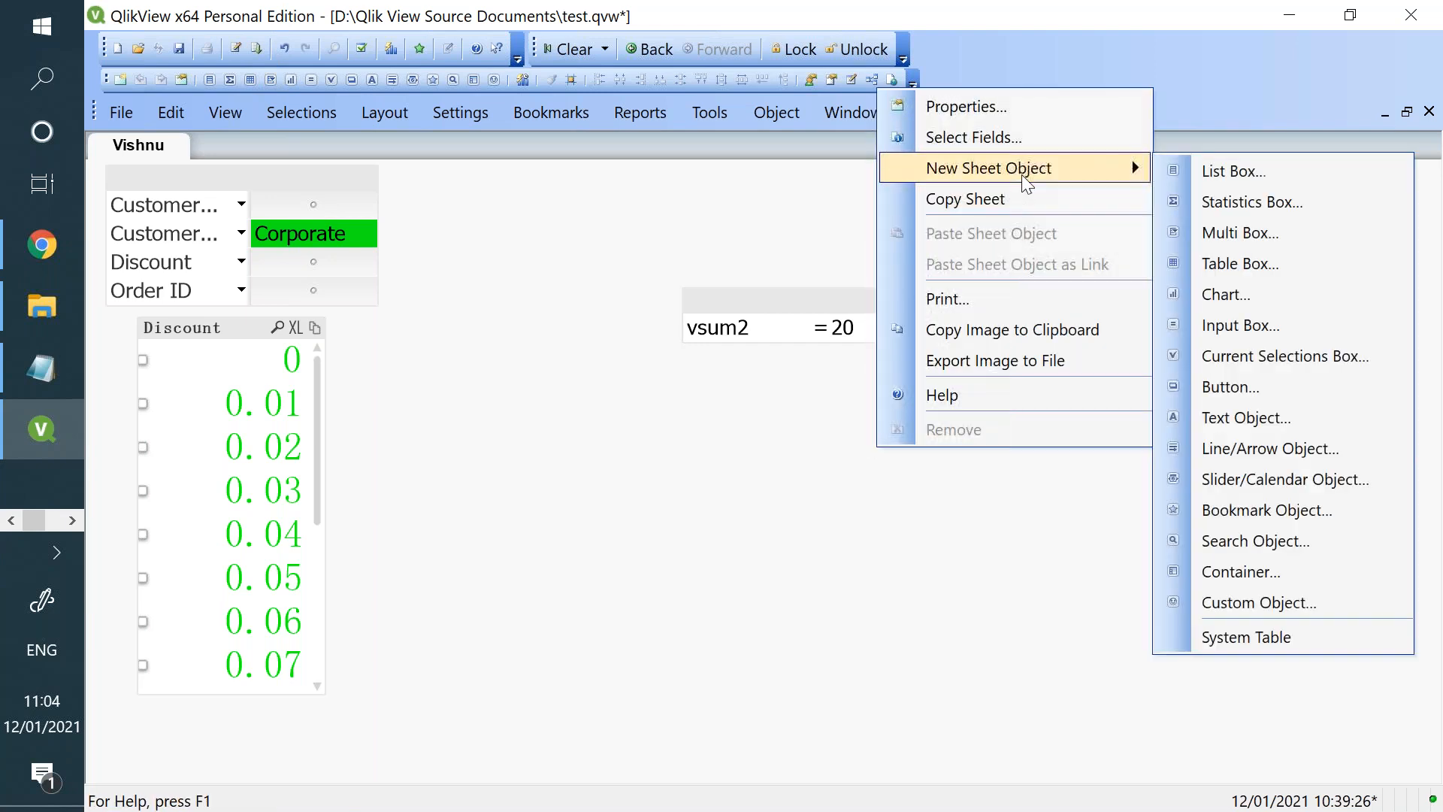
{"action": "left_click", "coordinate": [1321, 371]}
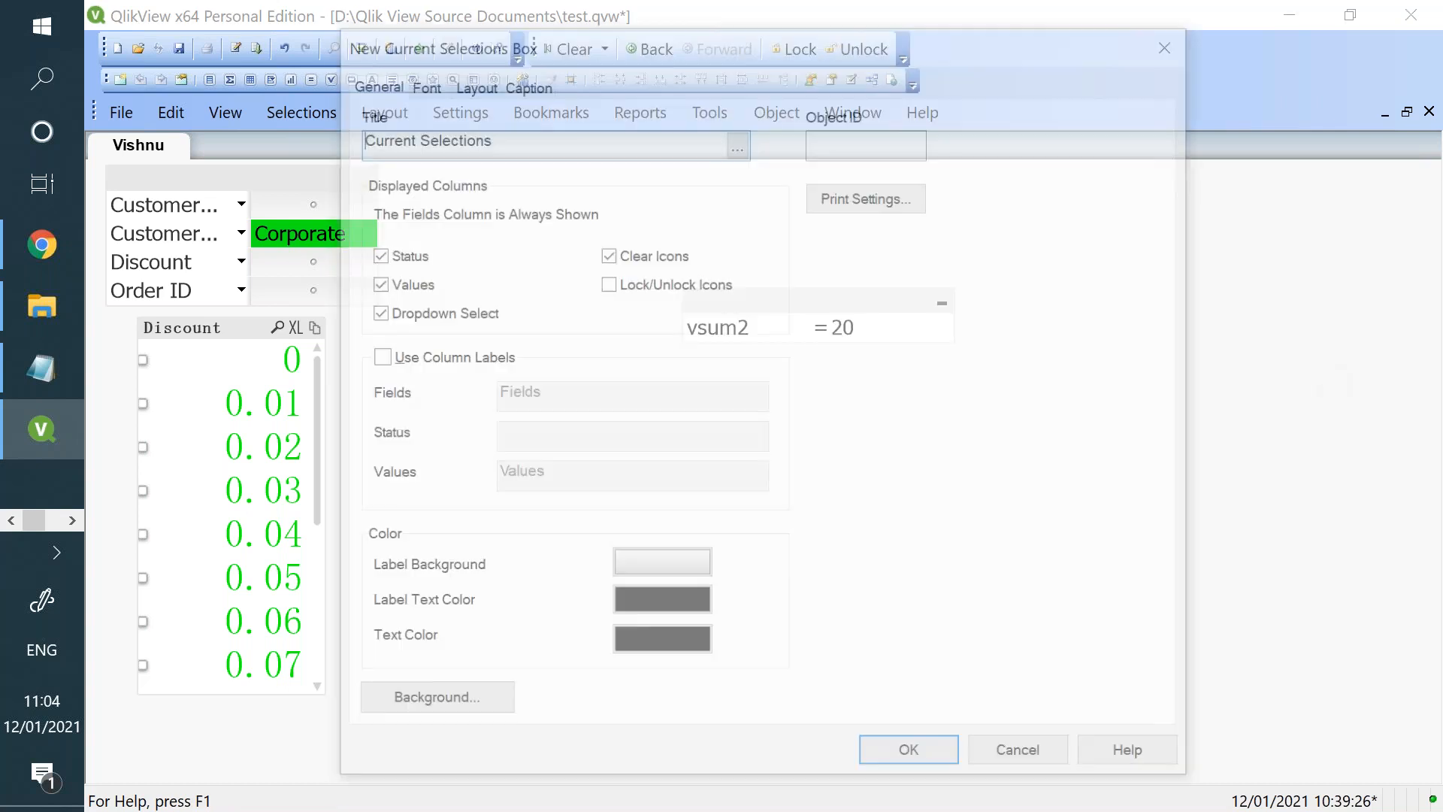
{"action": "left_click", "coordinate": [902, 760]}
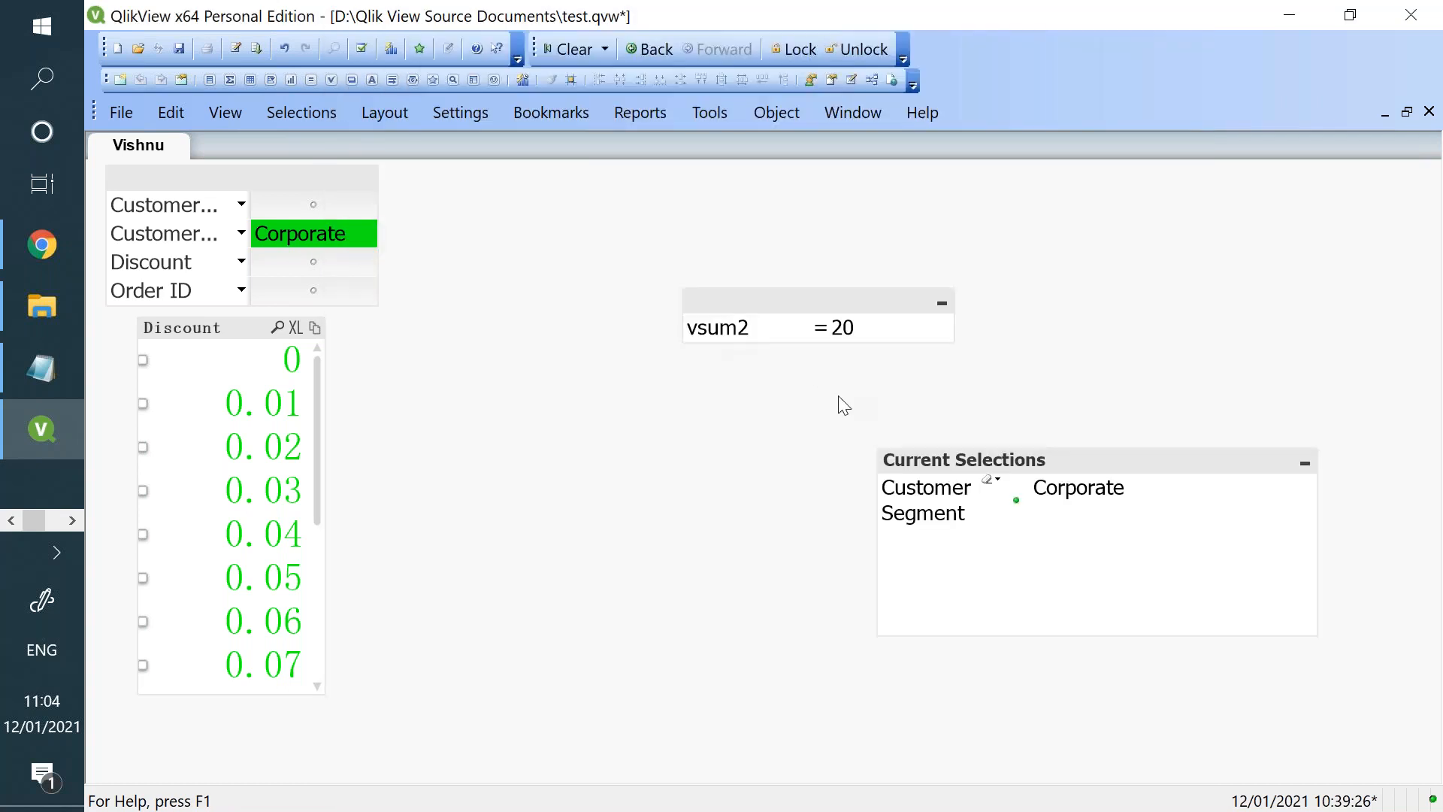
- Select a customer name in the multi box, followed by a Discount value of 0
{"action": "left_click", "coordinate": [241, 206]}
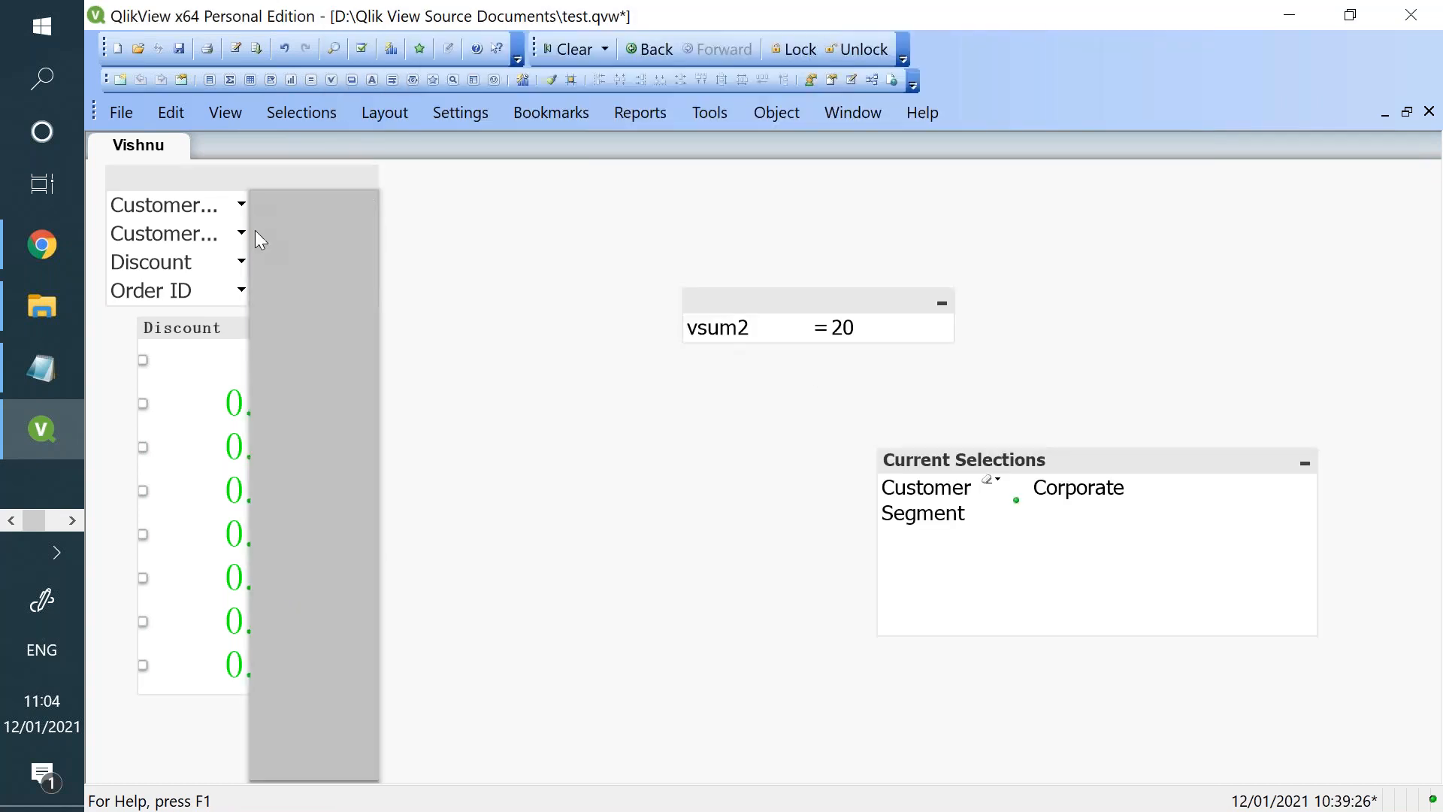
{"action": "left_click", "coordinate": [288, 301]}
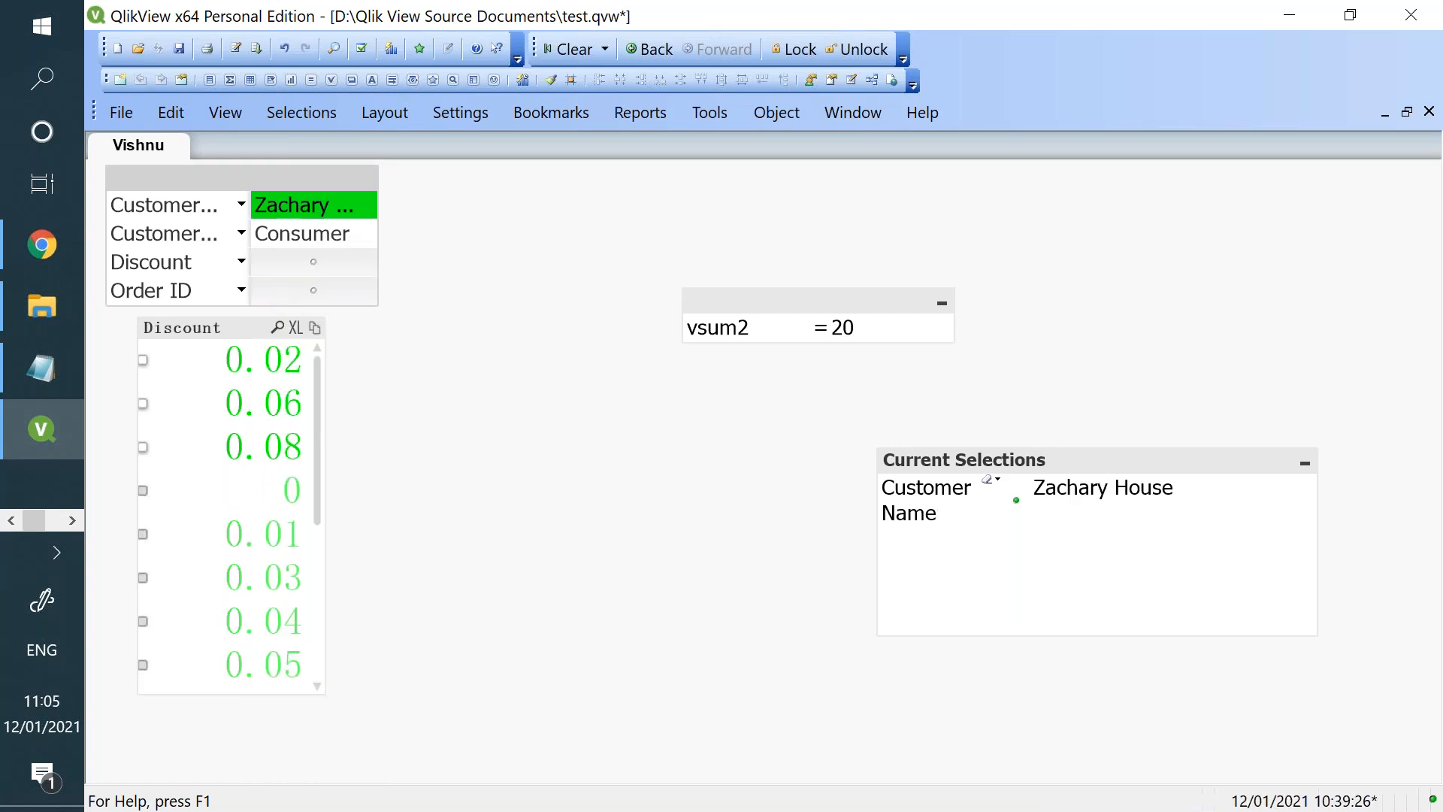
{"action": "left_click", "coordinate": [241, 262]}
{"action": "left_click", "coordinate": [308, 345]}
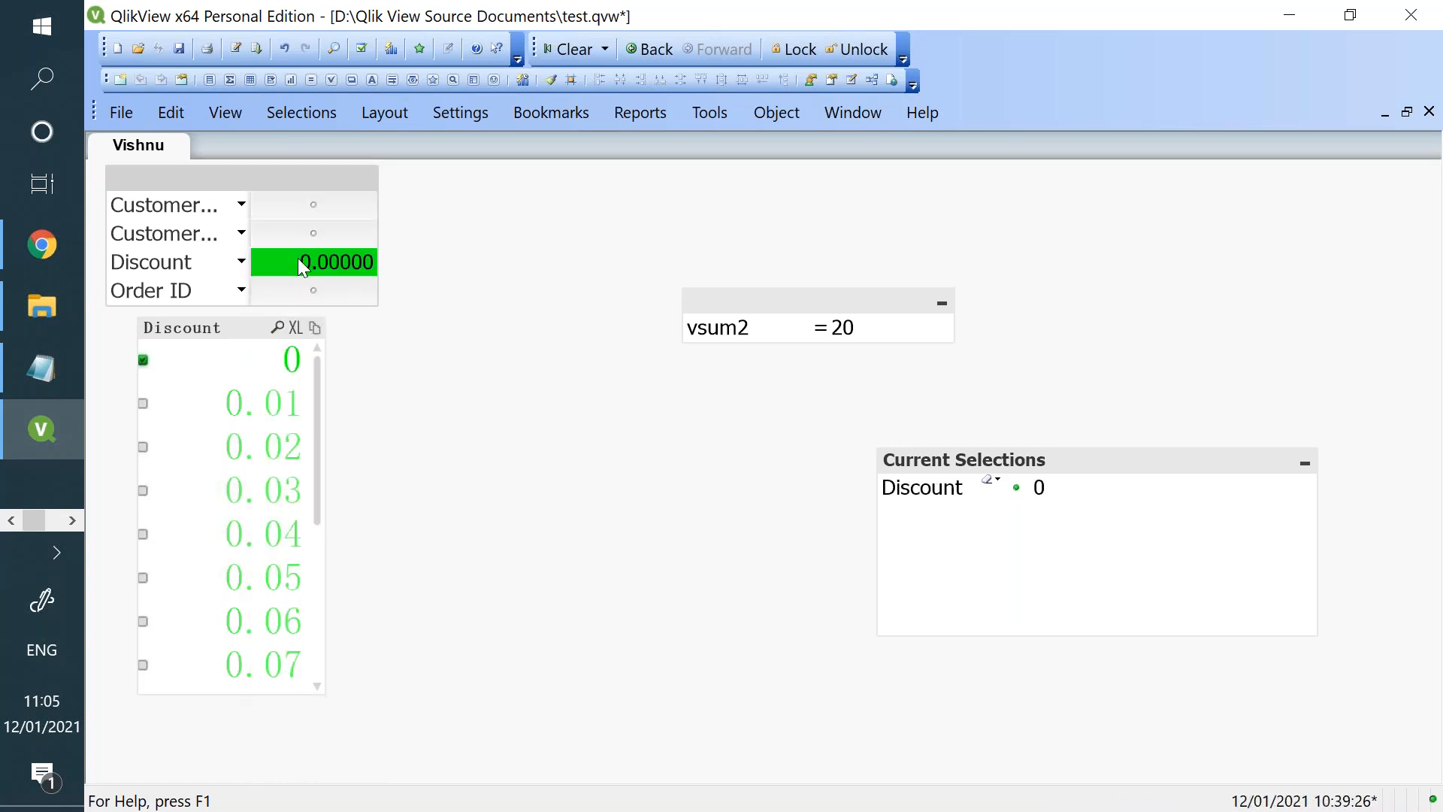
- Select the Customer Segment Consumer in the multi box and pick a single Order ID
{"action": "left_click", "coordinate": [248, 233]}
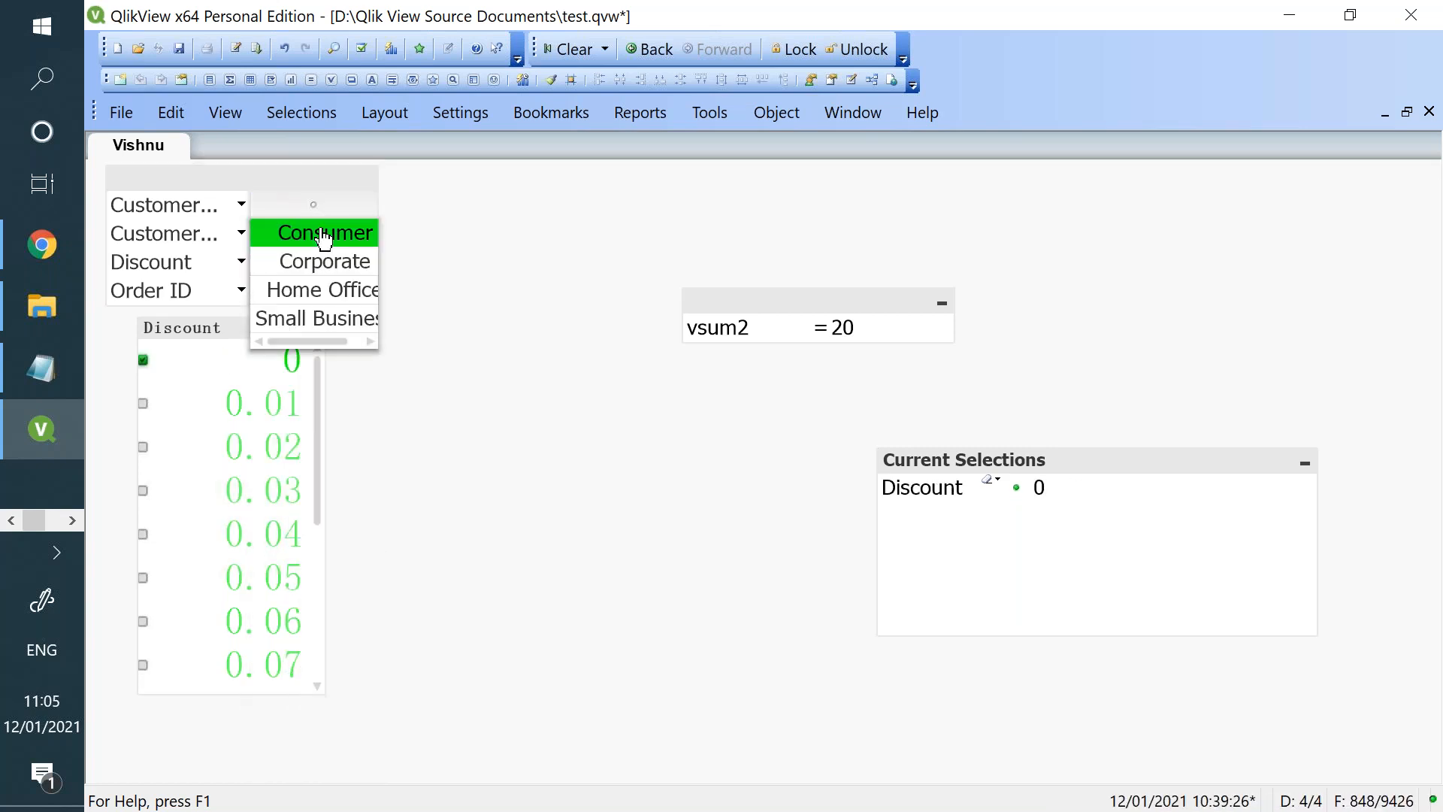
{"action": "left_click", "coordinate": [322, 234]}
{"action": "left_click", "coordinate": [243, 205]}
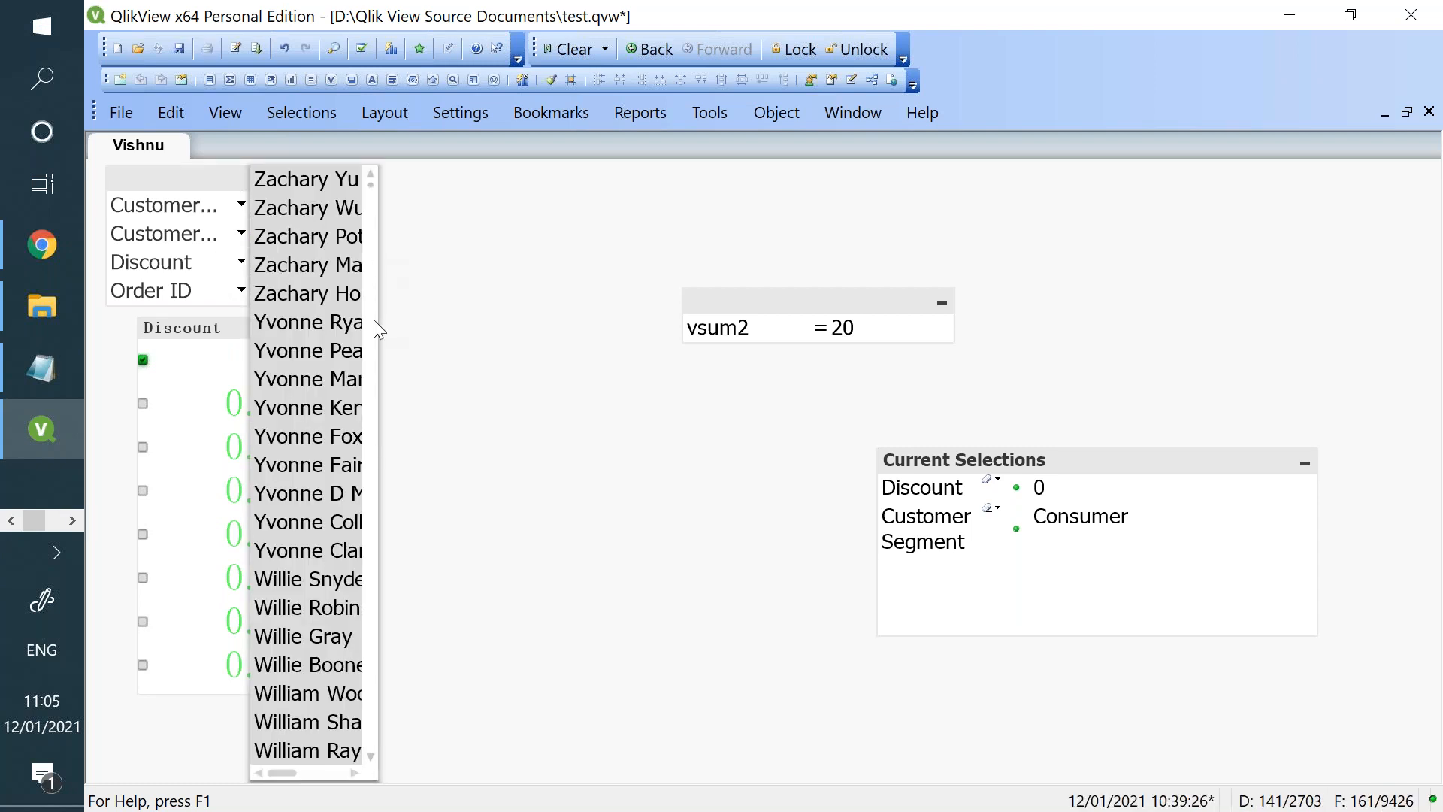
{"action": "left_click", "coordinate": [240, 291]}
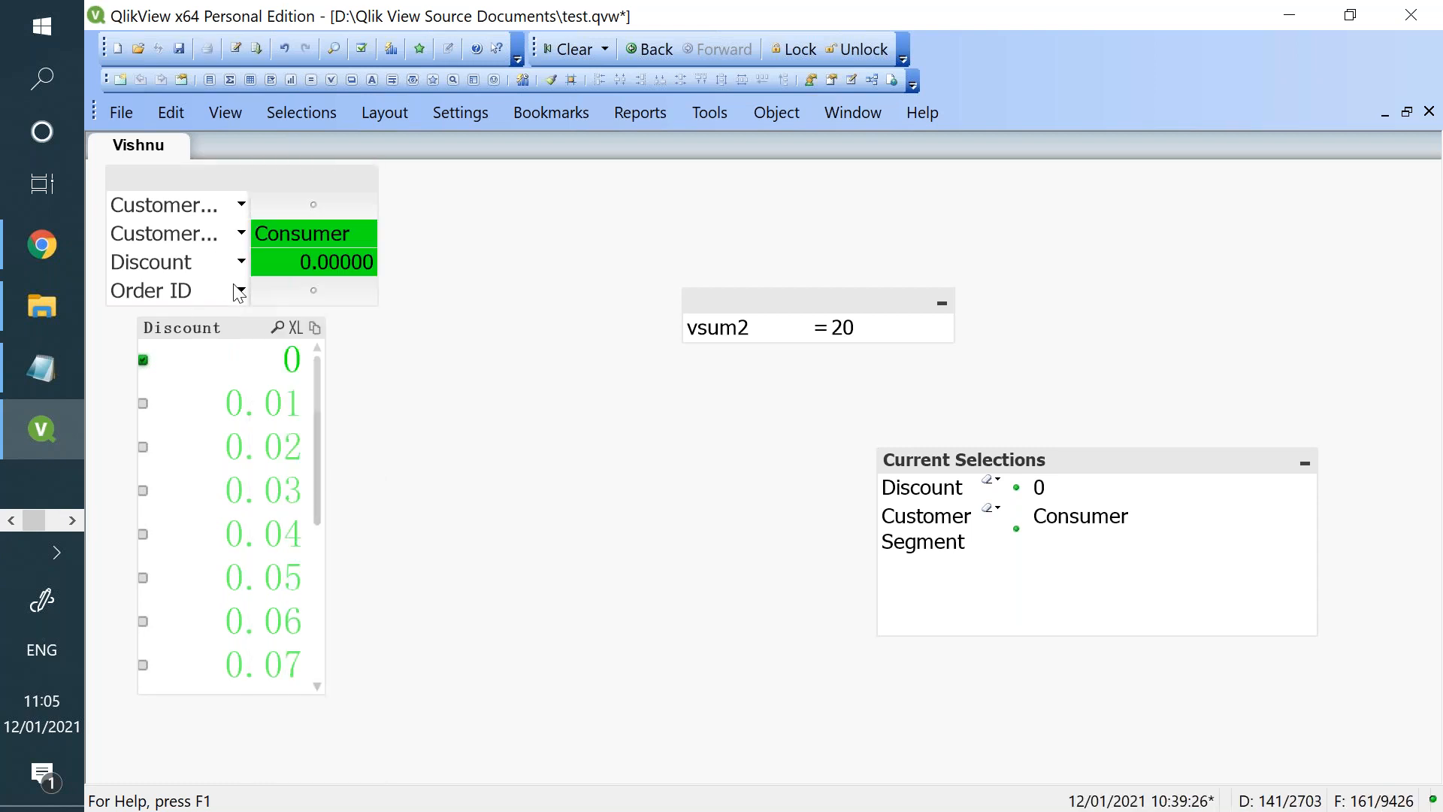
{"action": "left_click", "coordinate": [242, 291]}
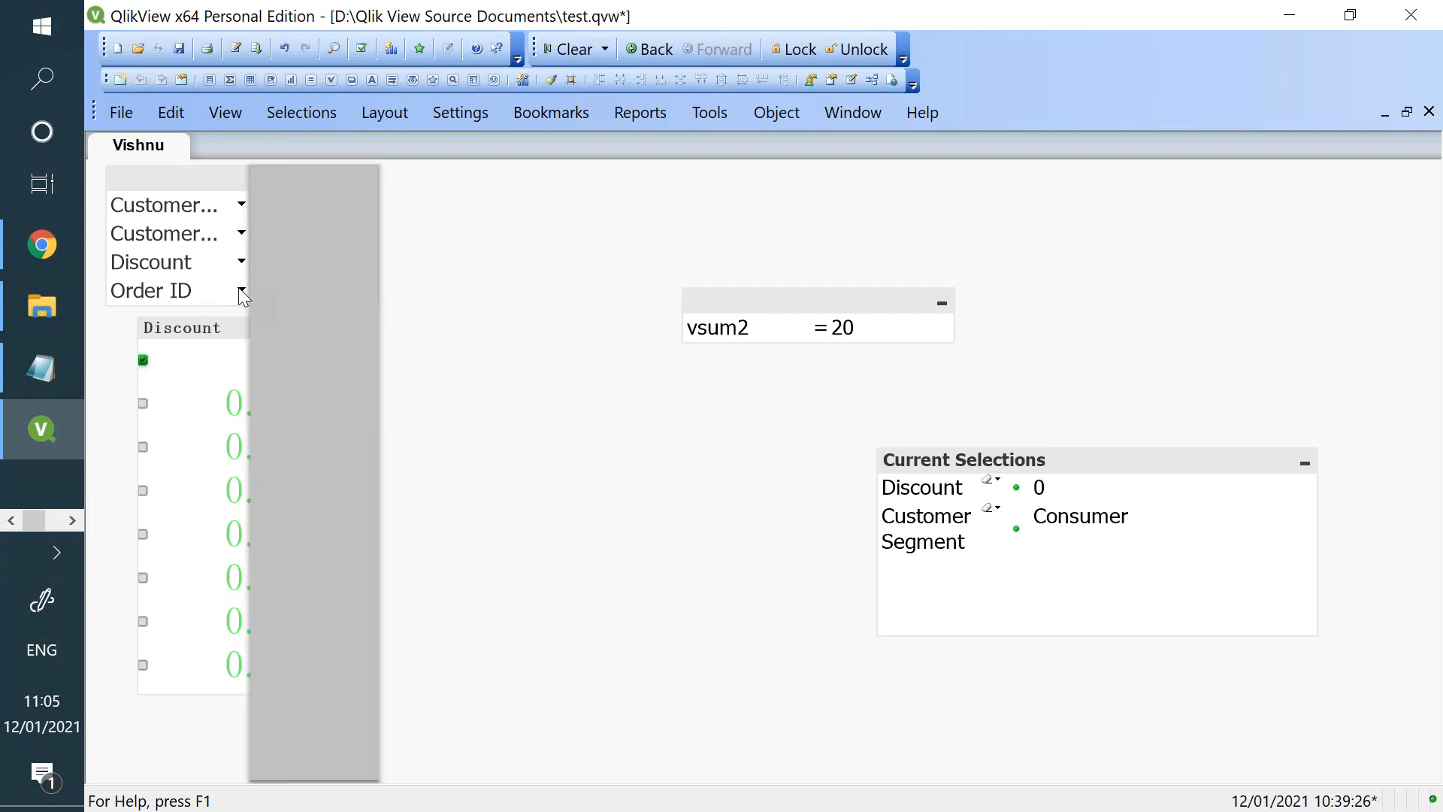
{"action": "left_click", "coordinate": [313, 236]}
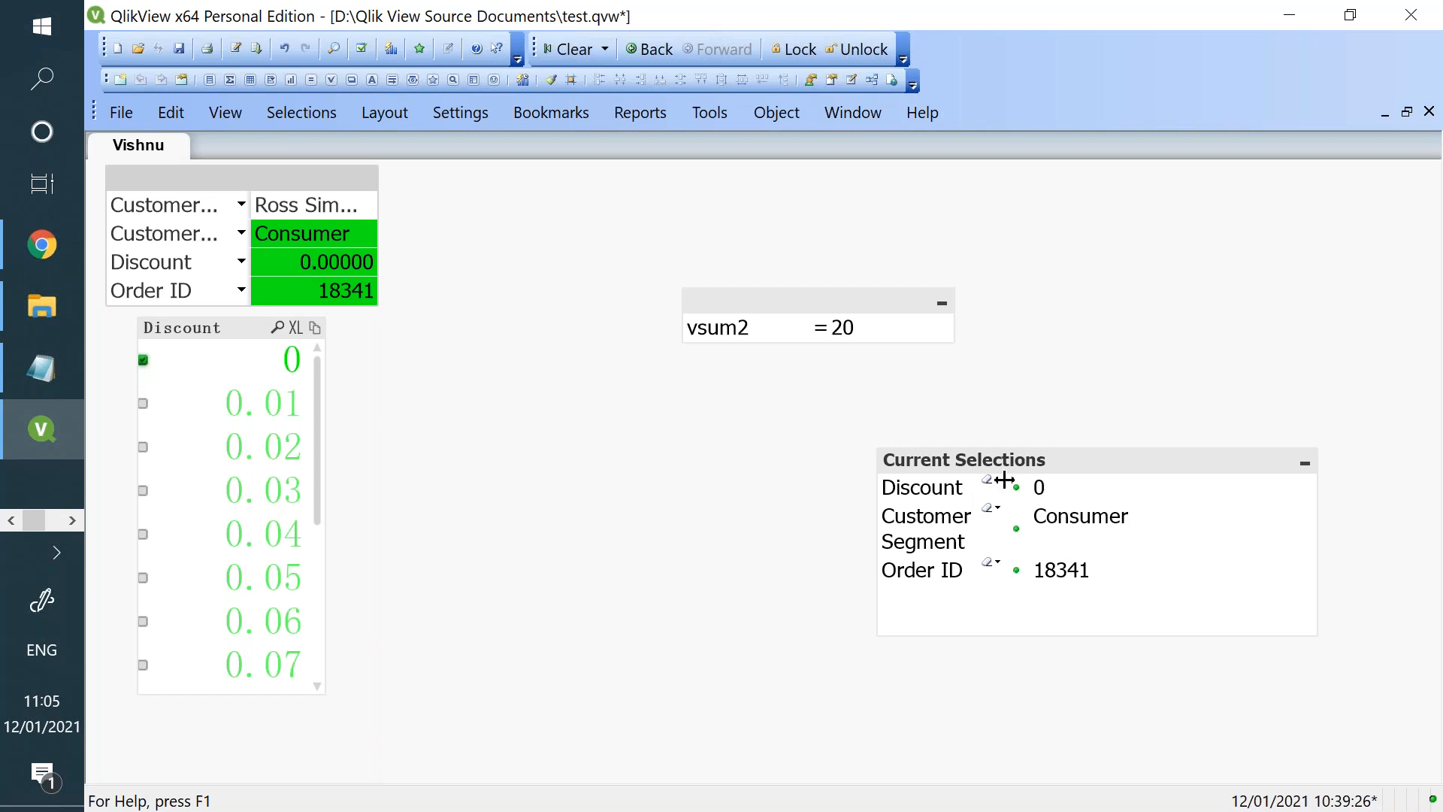
- Move the Current Selections box under the input box, and use it to pick another Order ID and clear that selection
{"action": "left_click_drag", "start_coordinate": [1006, 481], "coordinate": [850, 458]}
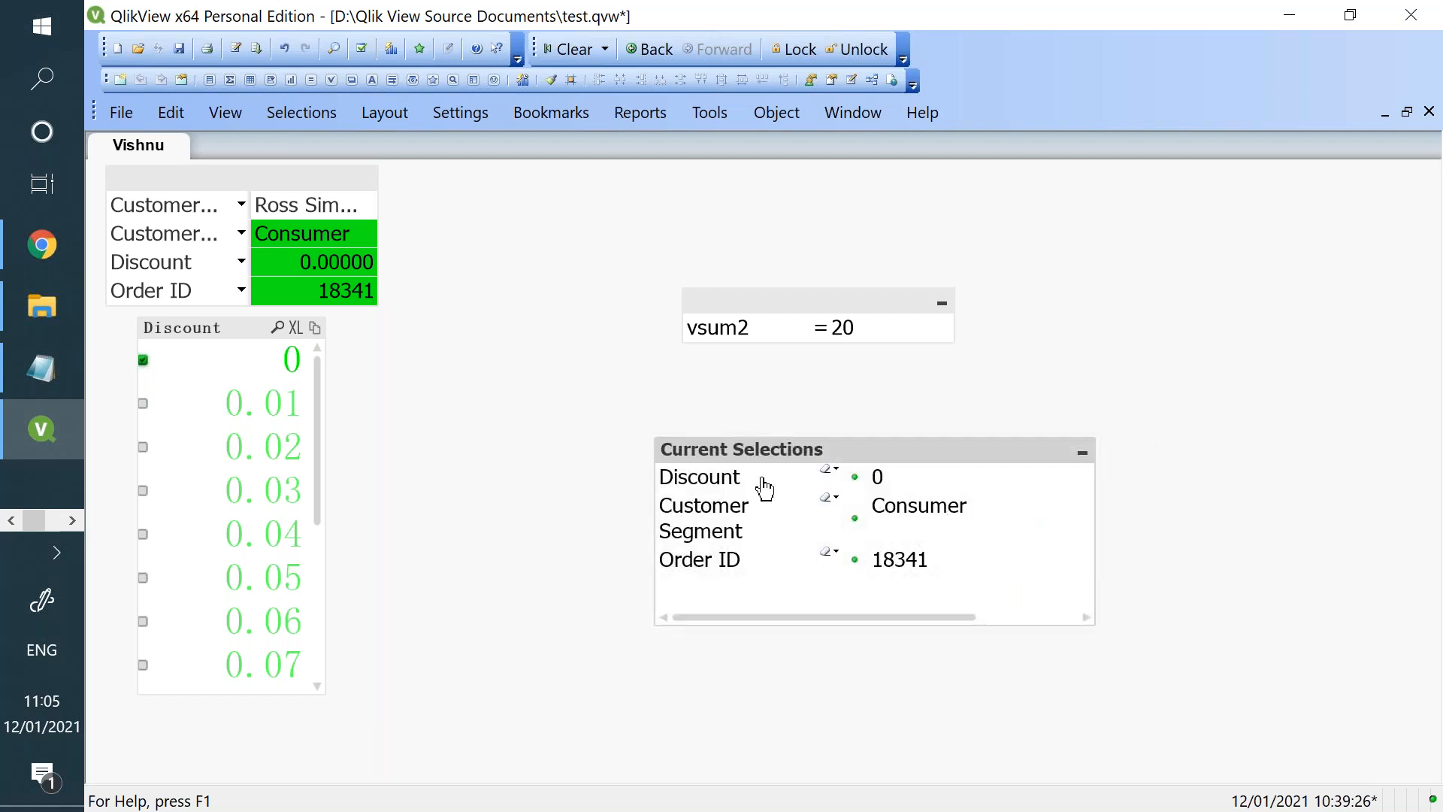
{"action": "left_click", "coordinate": [836, 553]}
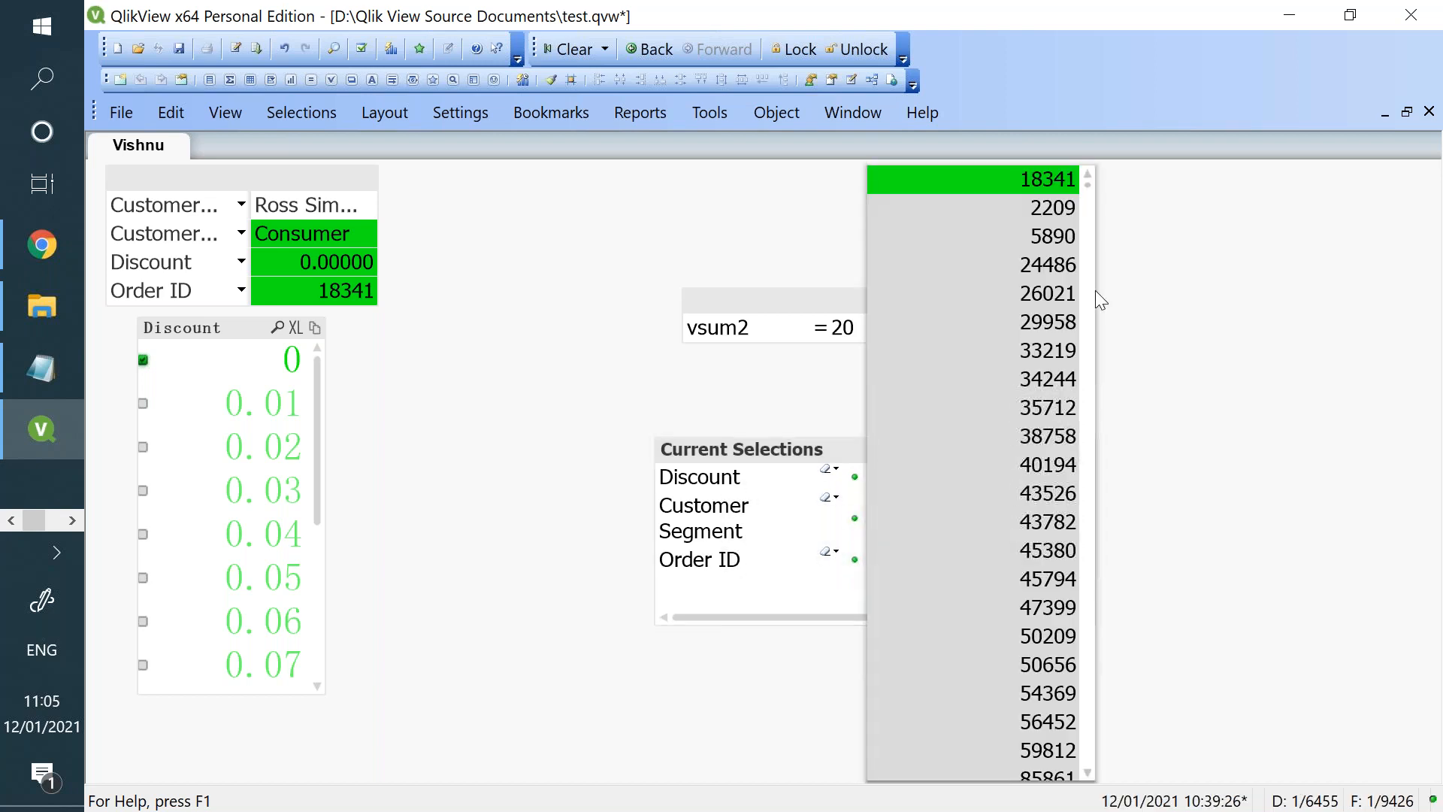
{"action": "left_click", "coordinate": [1013, 240]}
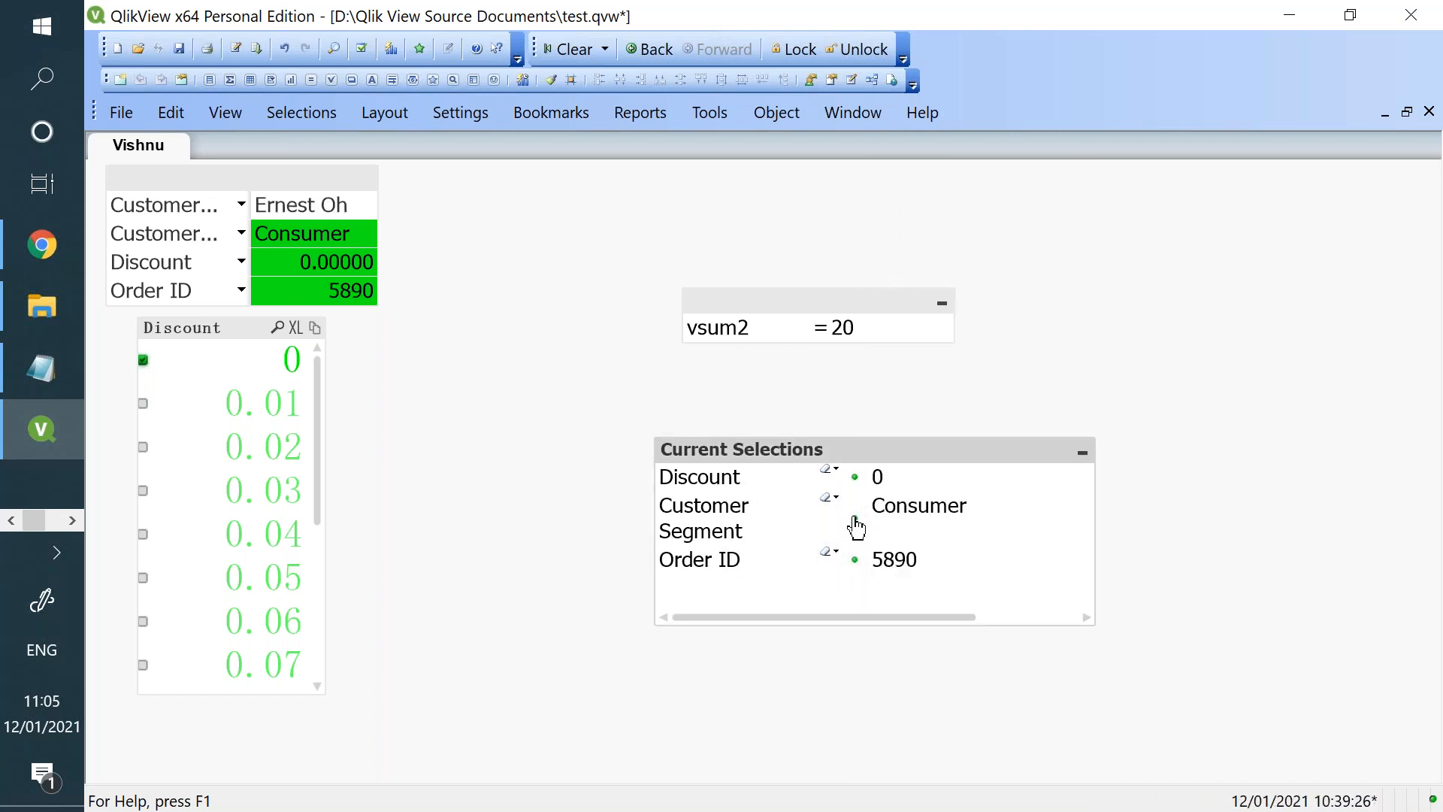
{"action": "left_click", "coordinate": [830, 558]}
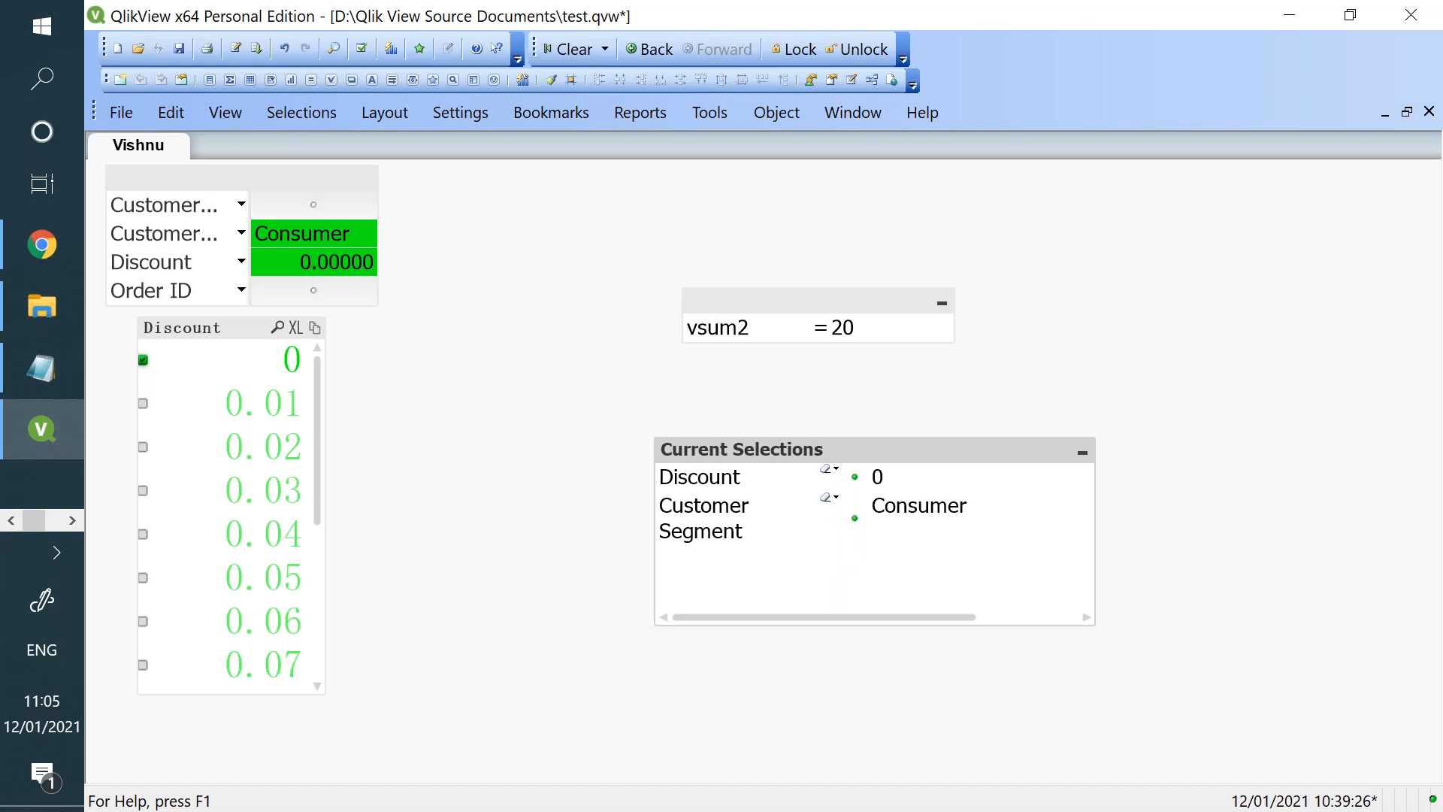
- Switch to the Qlik Sense sheet in Chrome, leave edit mode and select Year 2002 in the upper table
{"action": "left_click", "coordinate": [41, 259]}
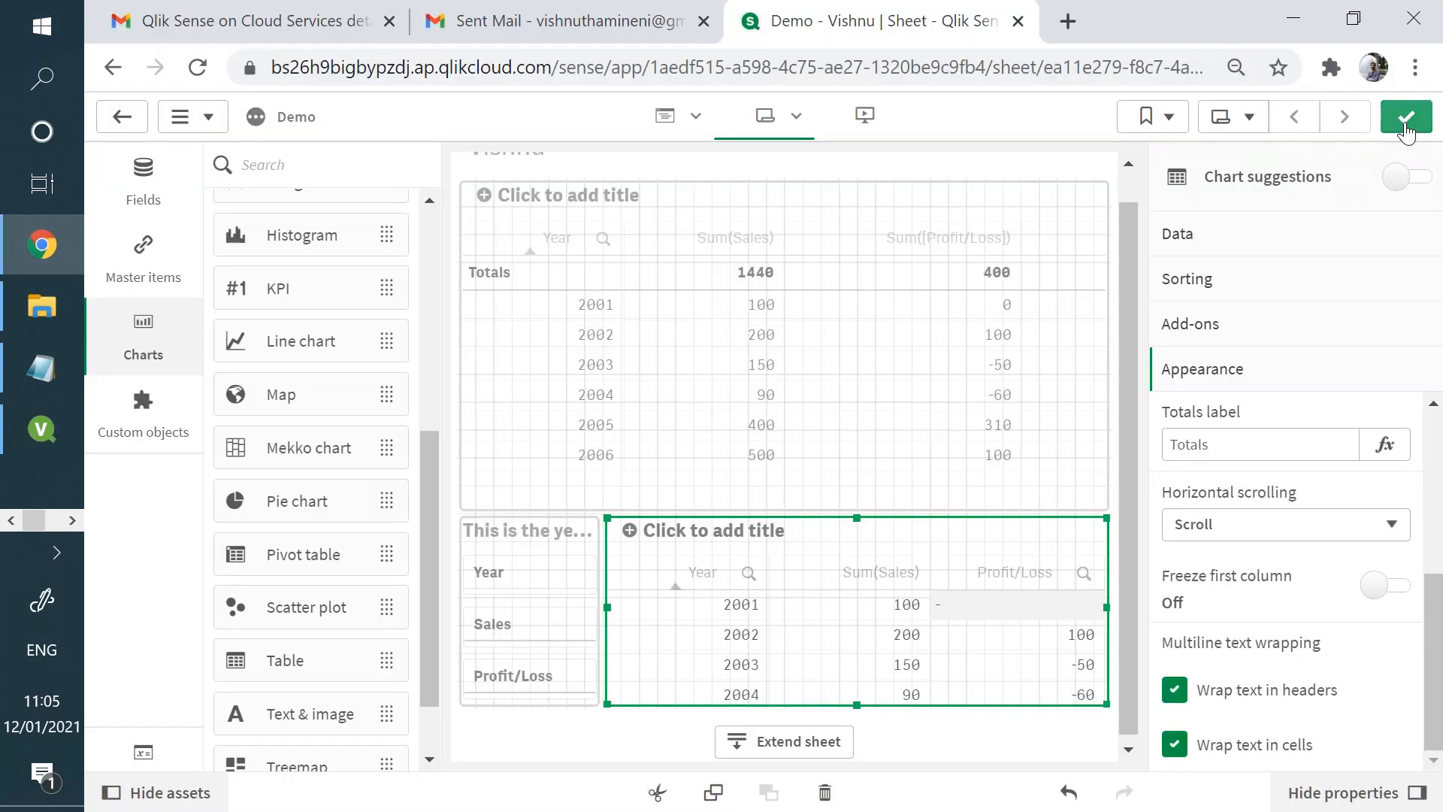
{"action": "left_click", "coordinate": [1406, 118]}
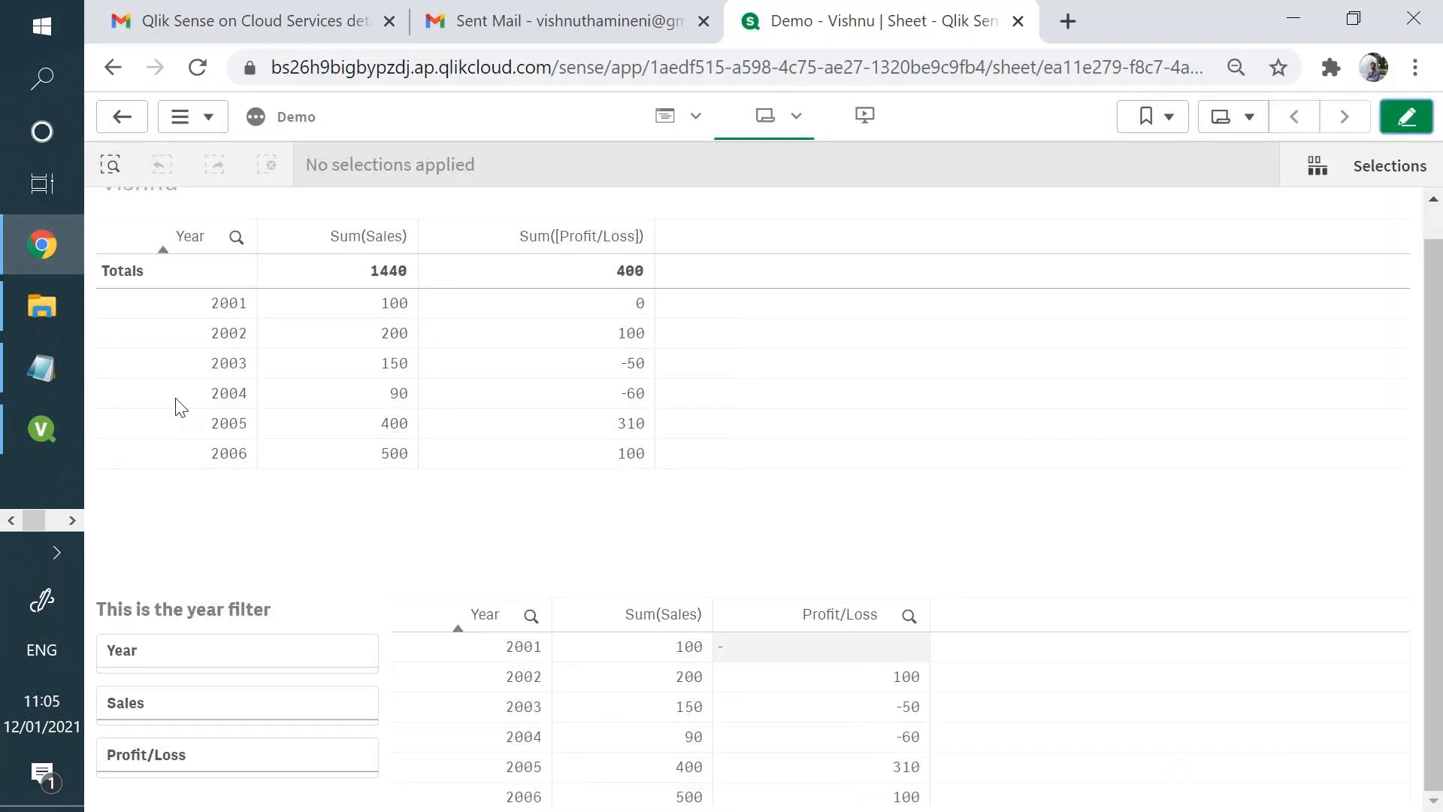
{"action": "left_click", "coordinate": [217, 342]}
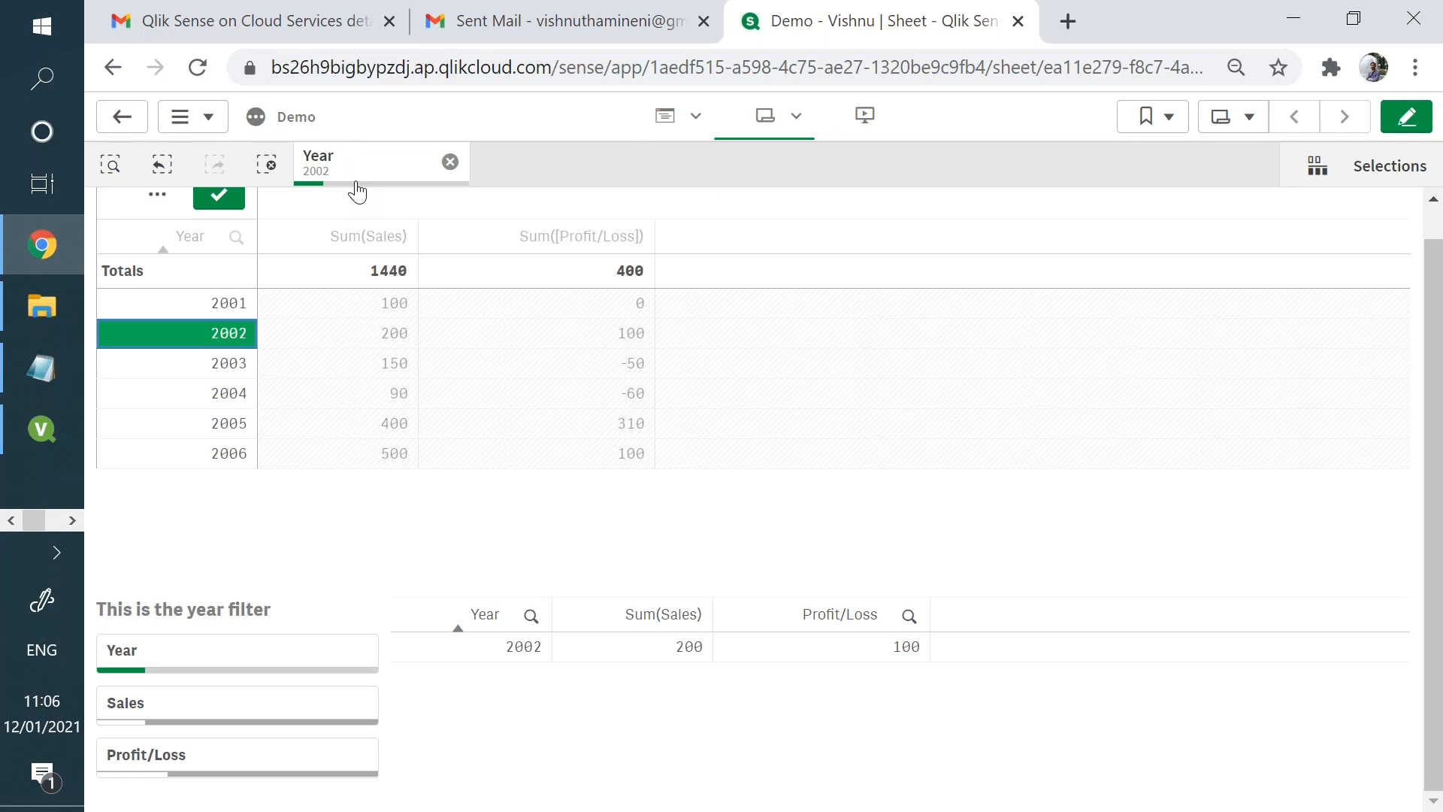
- Change the Year selection to 2003 in the selections bar, confirm it, and clear the Year selection
{"action": "left_click", "coordinate": [354, 192]}
{"action": "left_click", "coordinate": [354, 184]}
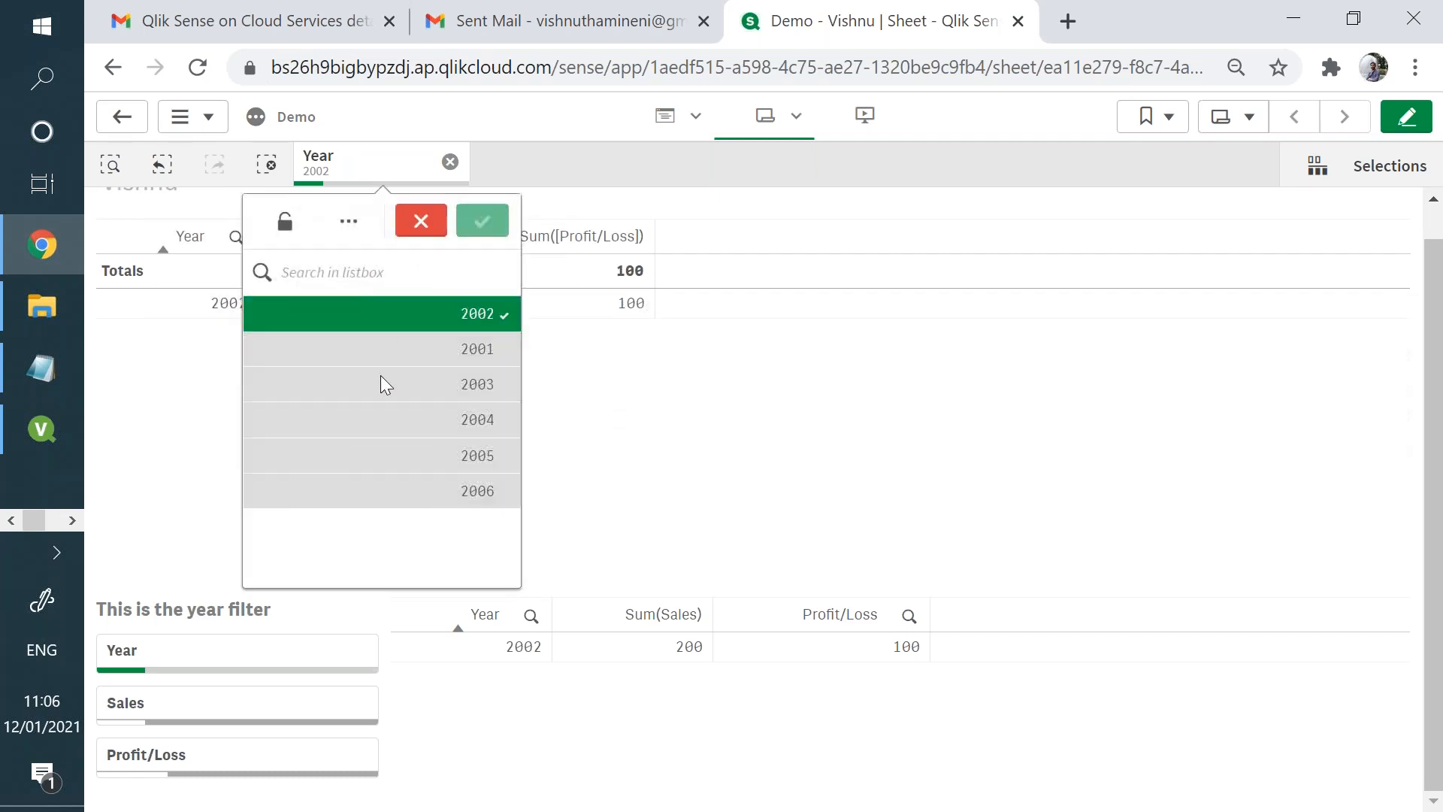
{"action": "left_click", "coordinate": [383, 383]}
{"action": "left_click", "coordinate": [390, 319]}
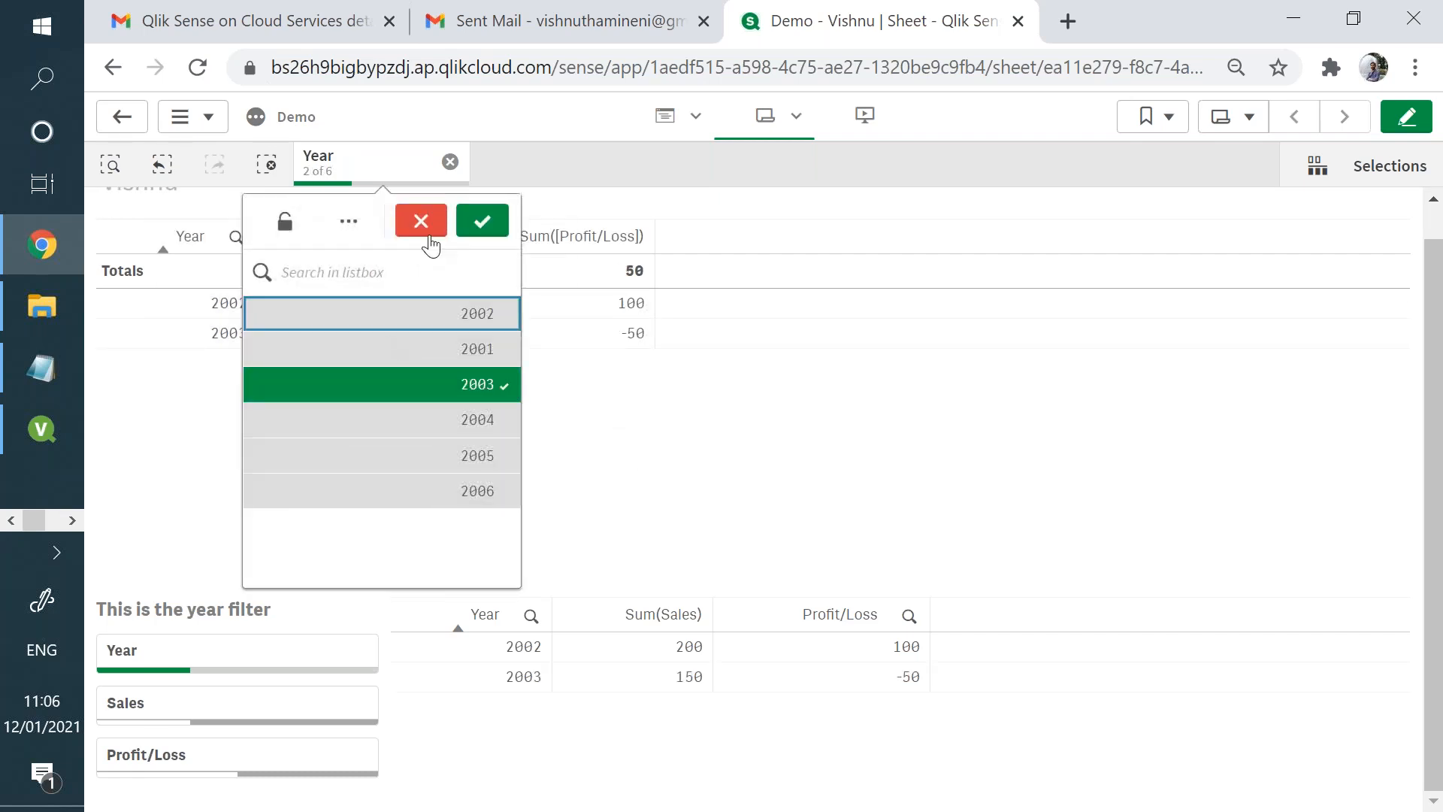
{"action": "left_click", "coordinate": [482, 221]}
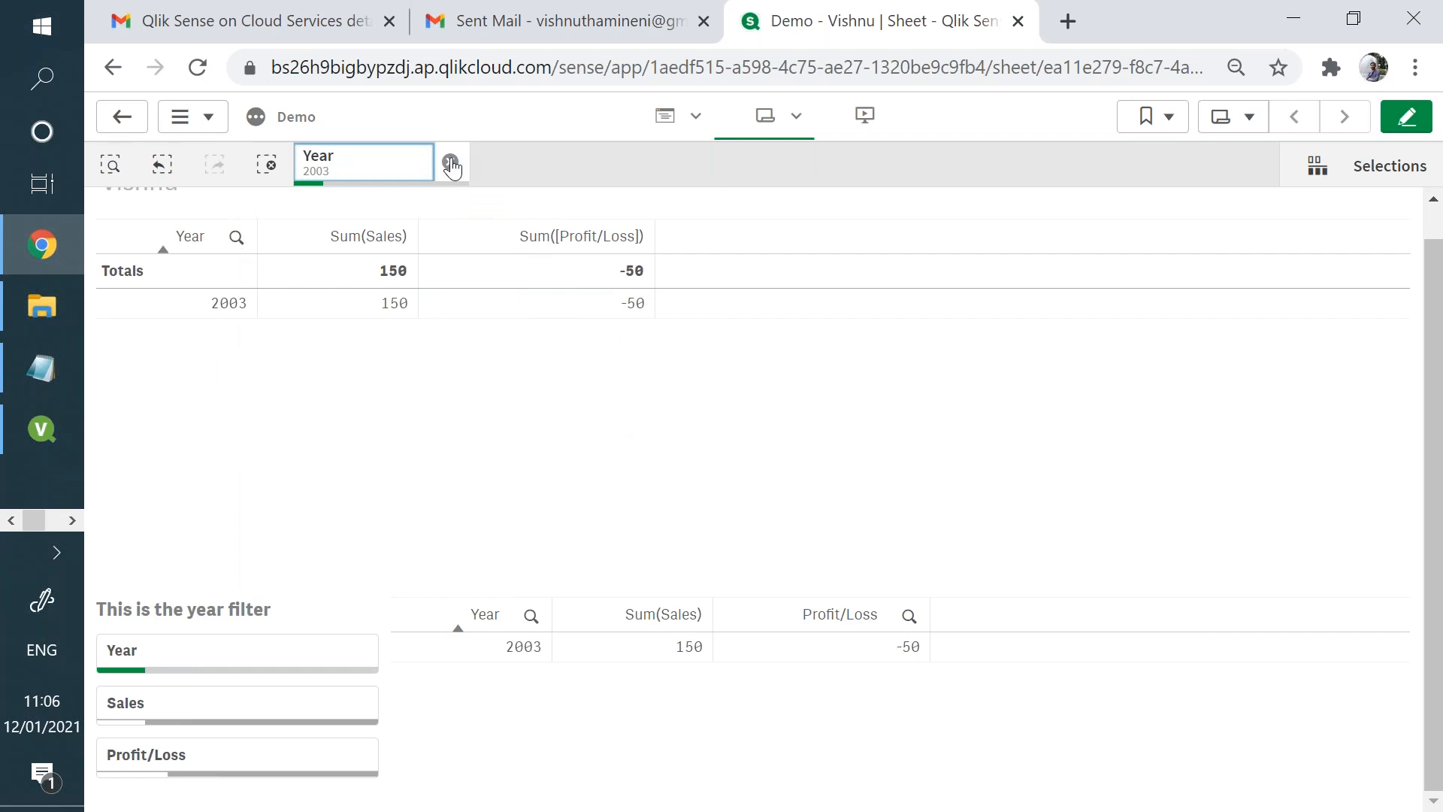
{"action": "left_click", "coordinate": [449, 160]}
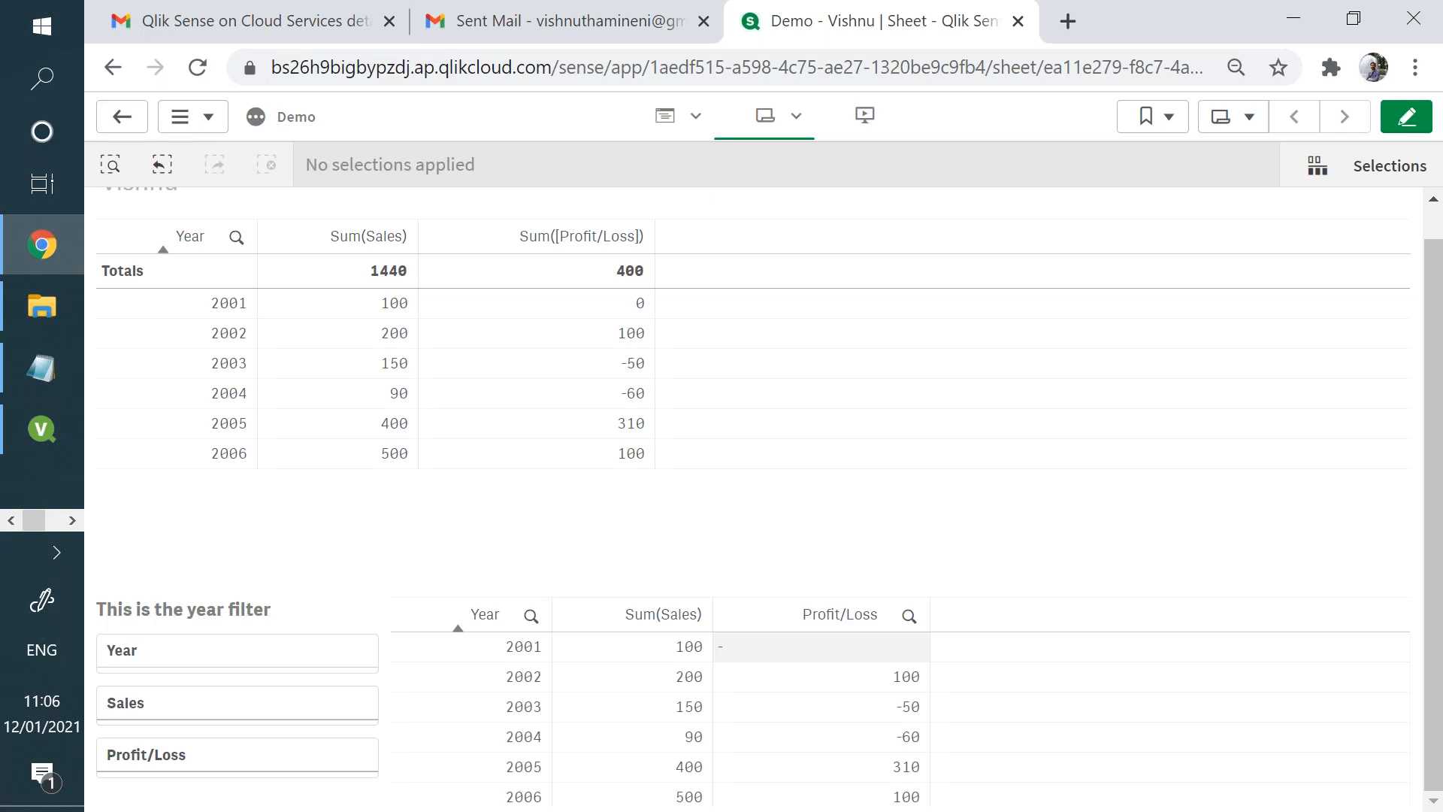
- Switch to QlikView and move the Current Selections box closer to the Discount list box
{"action": "left_click", "coordinate": [60, 428]}
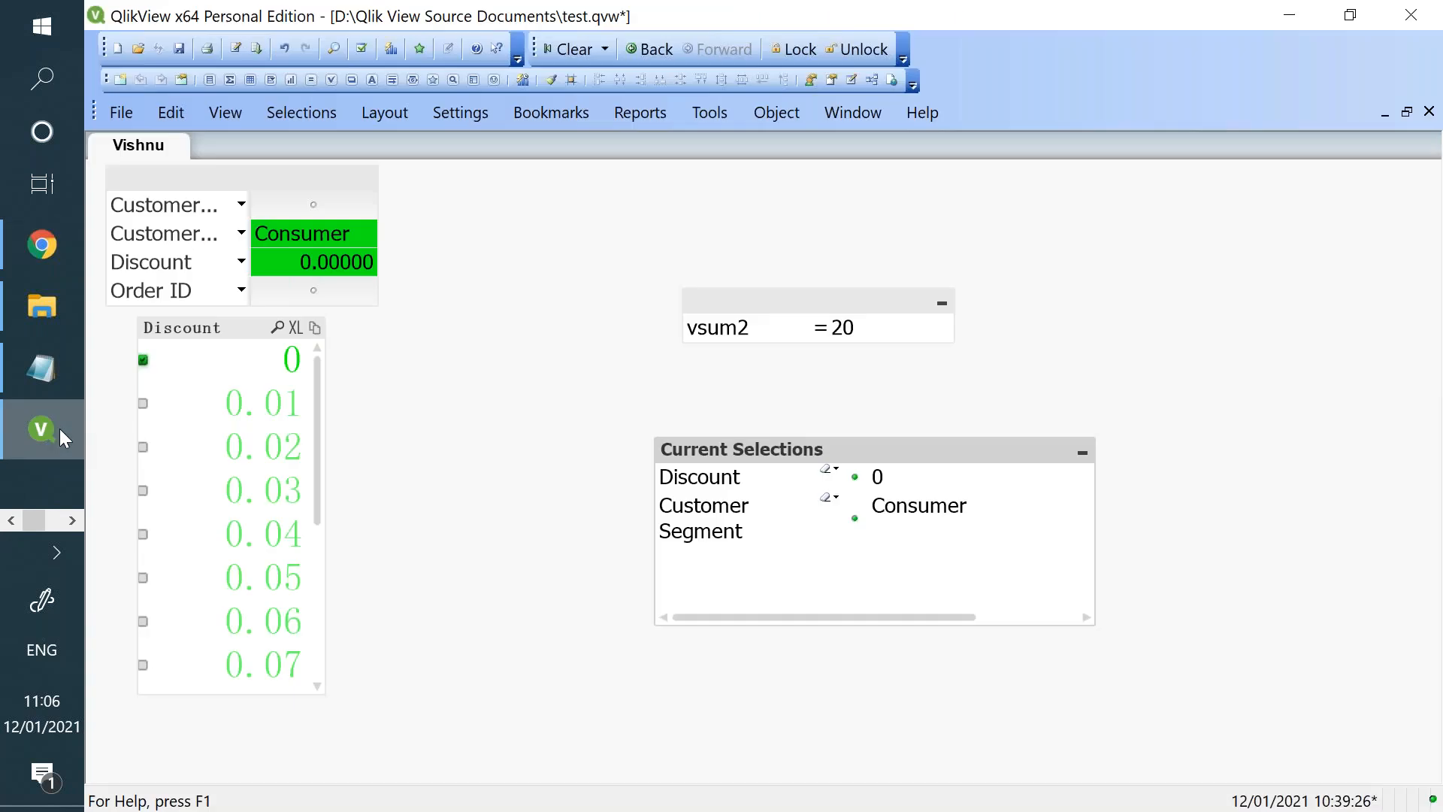
{"action": "left_click_drag", "start_coordinate": [699, 449], "coordinate": [469, 390]}
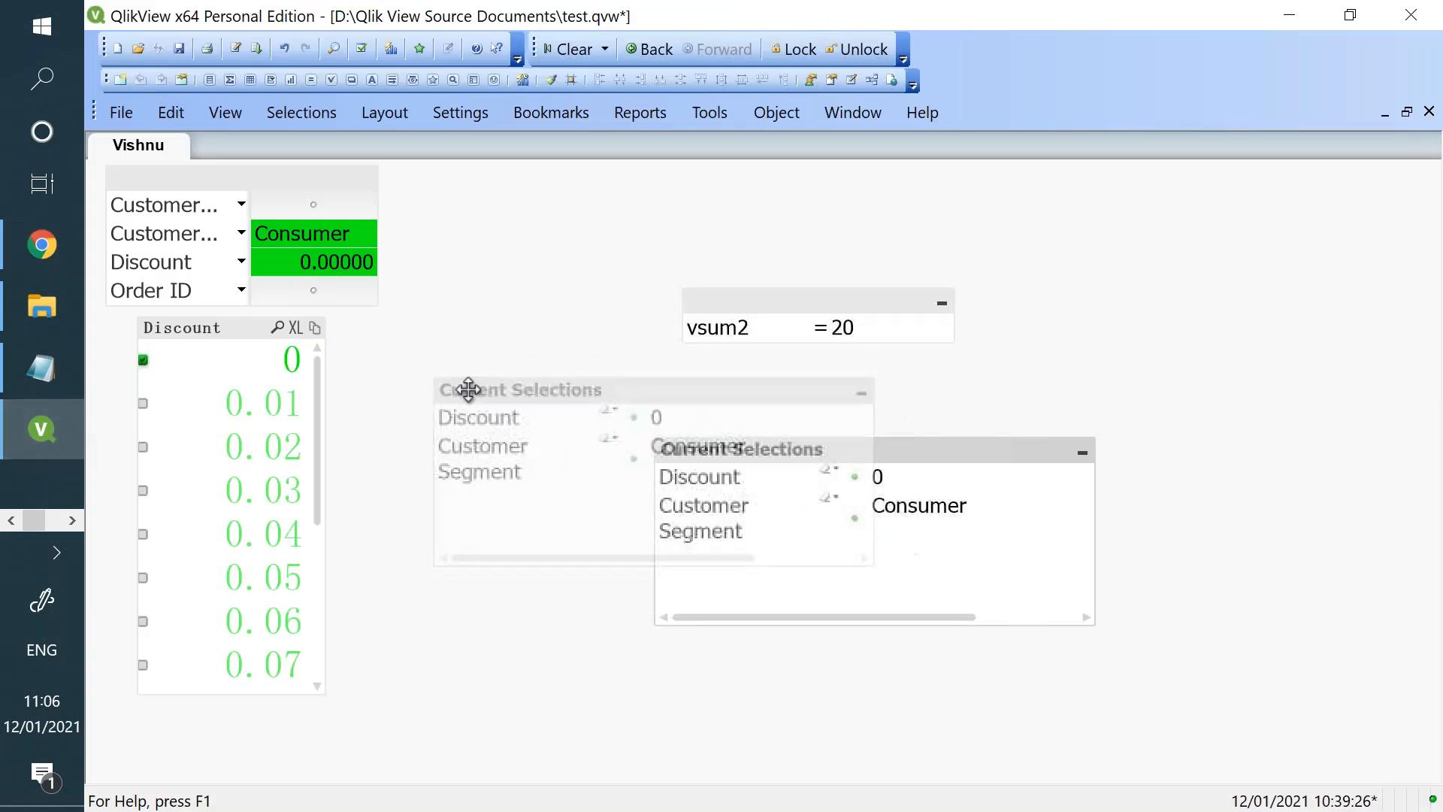
- Add a text object reading "This is a sample text object to show text" and move it beside the Current Selections box
{"action": "right_click", "coordinate": [1133, 396]}
{"action": "mouse_move", "coordinate": [1233, 475]}
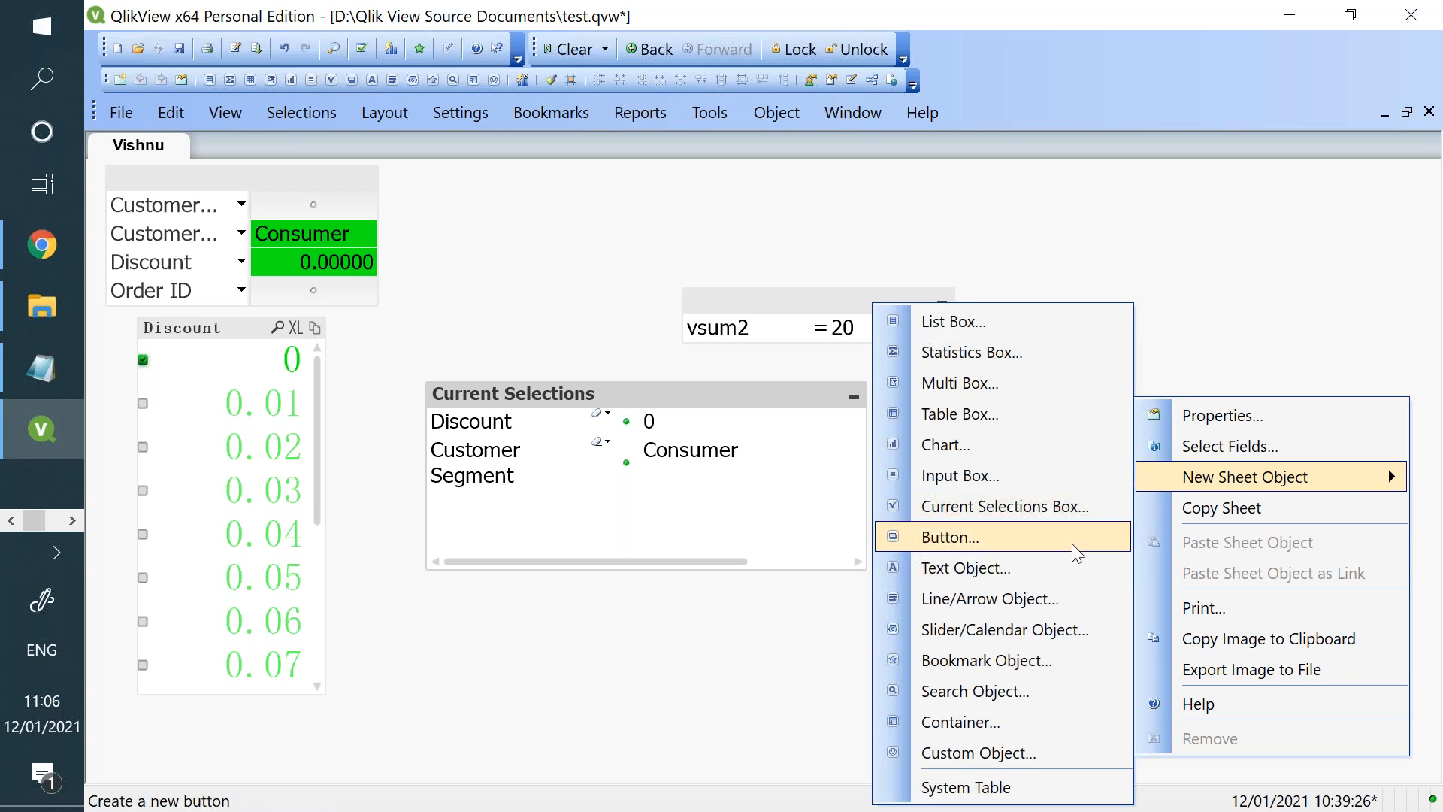
{"action": "left_click", "coordinate": [1067, 569]}
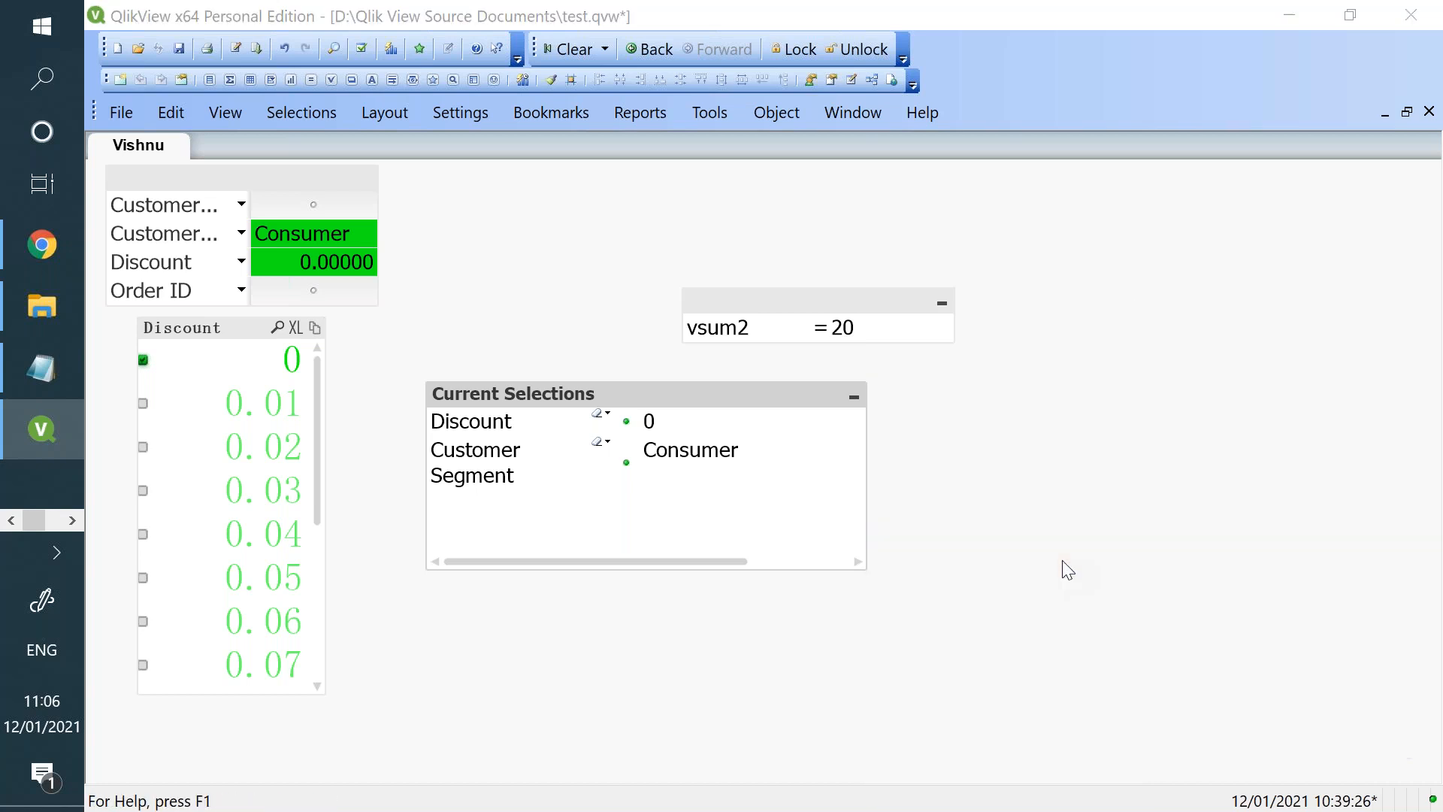
{"action": "type", "text": "Thi"}
{"action": "key", "text": "BackSpace"}
{"action": "key", "text": "BackSpace"}
{"action": "type", "text": "h"}
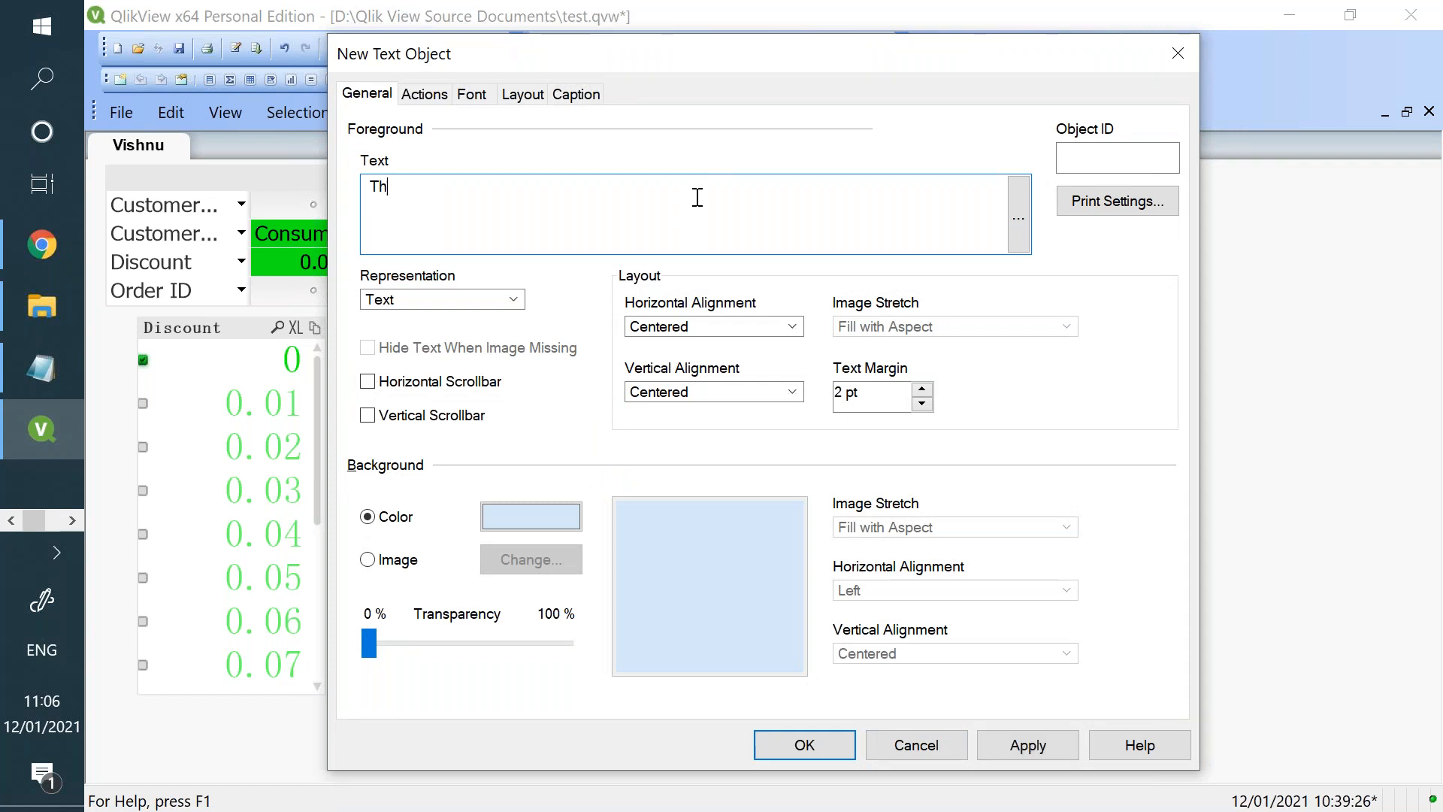
{"action": "type", "text": "is is a sampoke"}
{"action": "key", "text": "BackSpace"}
{"action": "key", "text": "BackSpace"}
{"action": "key", "text": "BackSpace"}
{"action": "type", "text": "le text object to "}
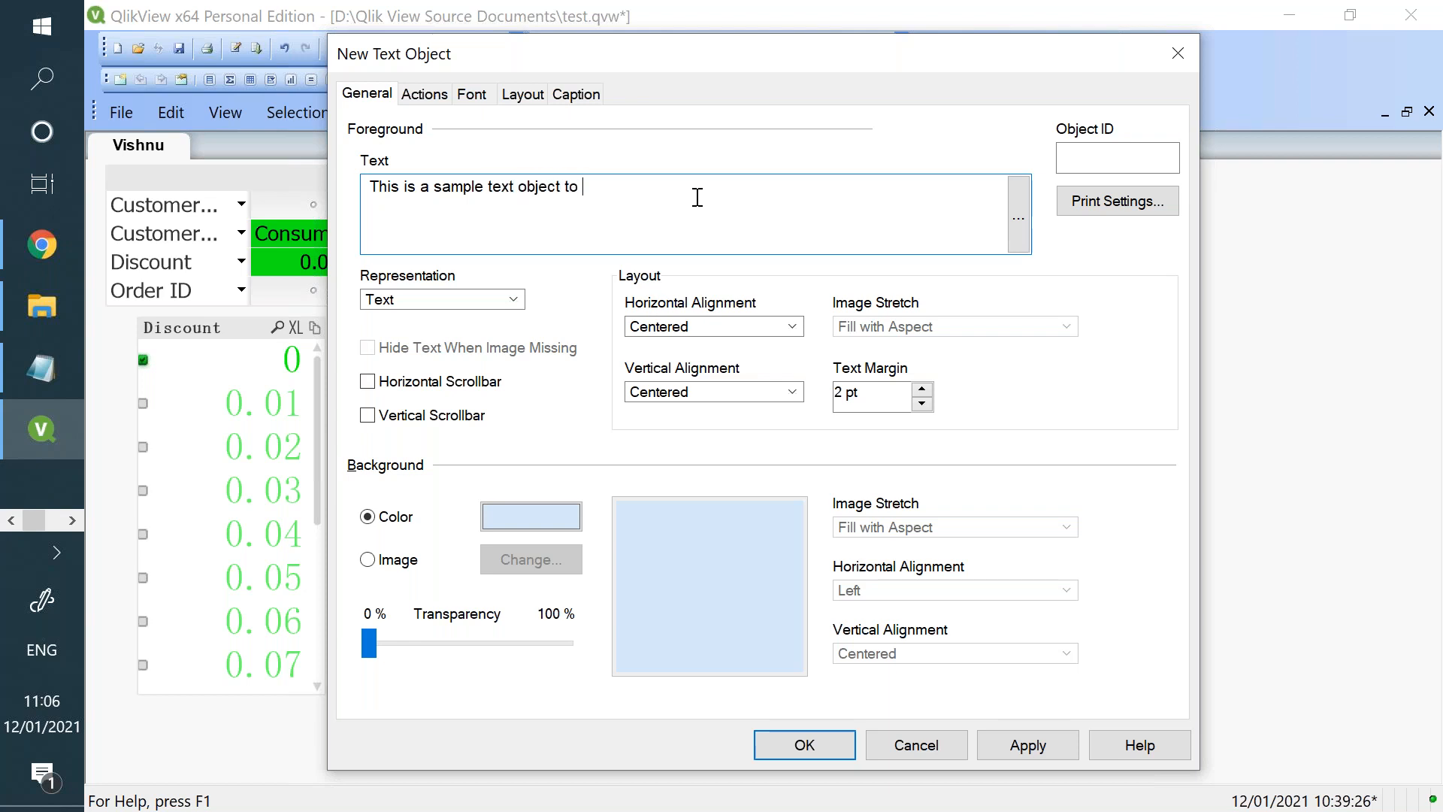
{"action": "type", "text": "show shoe"}
{"action": "key", "text": "BackSpace"}
{"action": "key", "text": "BackSpace"}
{"action": "key", "text": "BackSpace"}
{"action": "key", "text": "BackSpace"}
{"action": "type", "text": "text"}
{"action": "left_click", "coordinate": [1007, 748]}
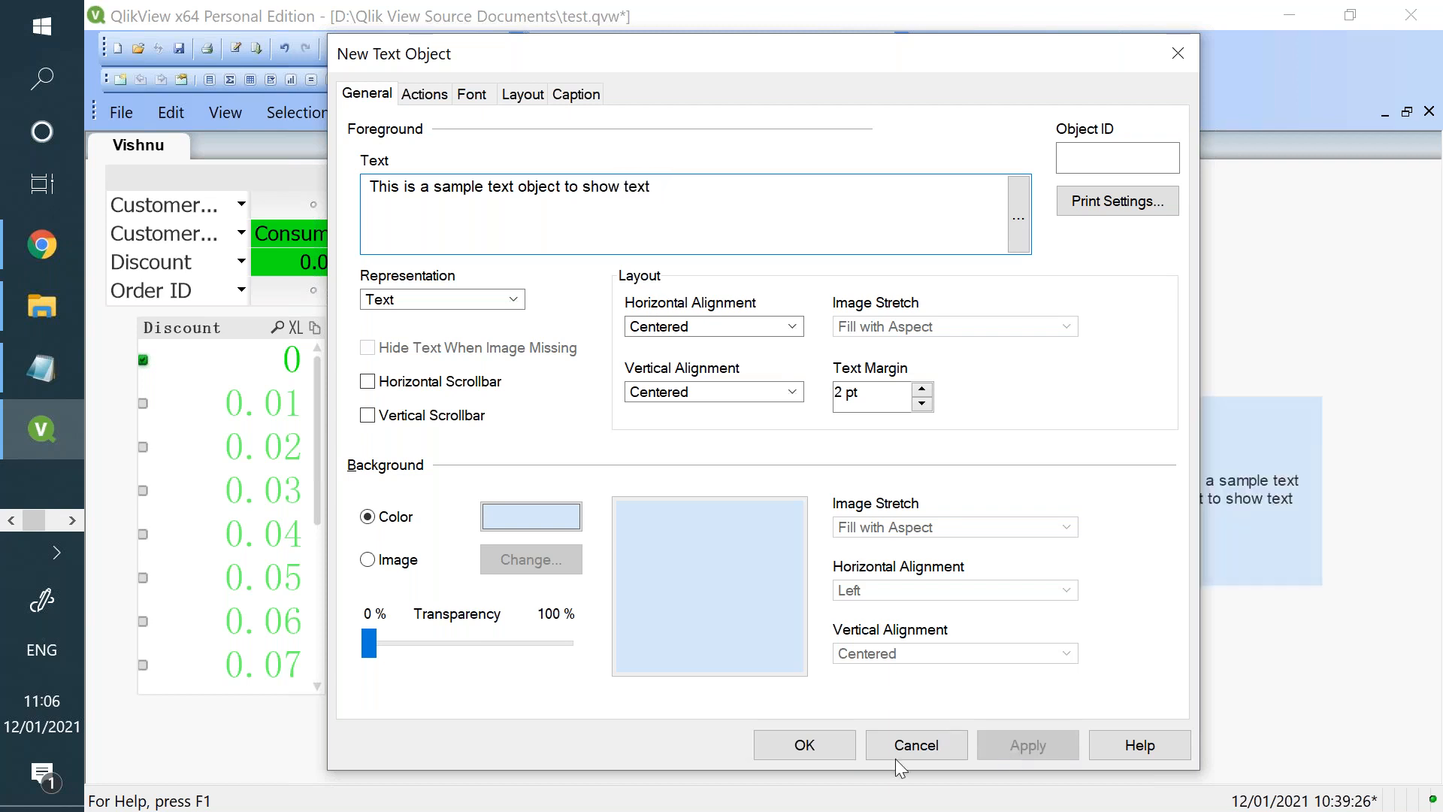
{"action": "left_click", "coordinate": [845, 747]}
{"action": "left_click_drag", "start_coordinate": [1220, 481], "coordinate": [1036, 511]}
{"action": "left_click_drag", "start_coordinate": [1138, 544], "coordinate": [1225, 549]}
- Replace the text object's text with an expression that shows the suggested variable starting with "vs"
{"action": "right_click", "coordinate": [1112, 511]}
{"action": "left_click", "coordinate": [1085, 544]}
{"action": "left_click_drag", "start_coordinate": [718, 218], "coordinate": [332, 193]}
{"action": "type", "text": "="}
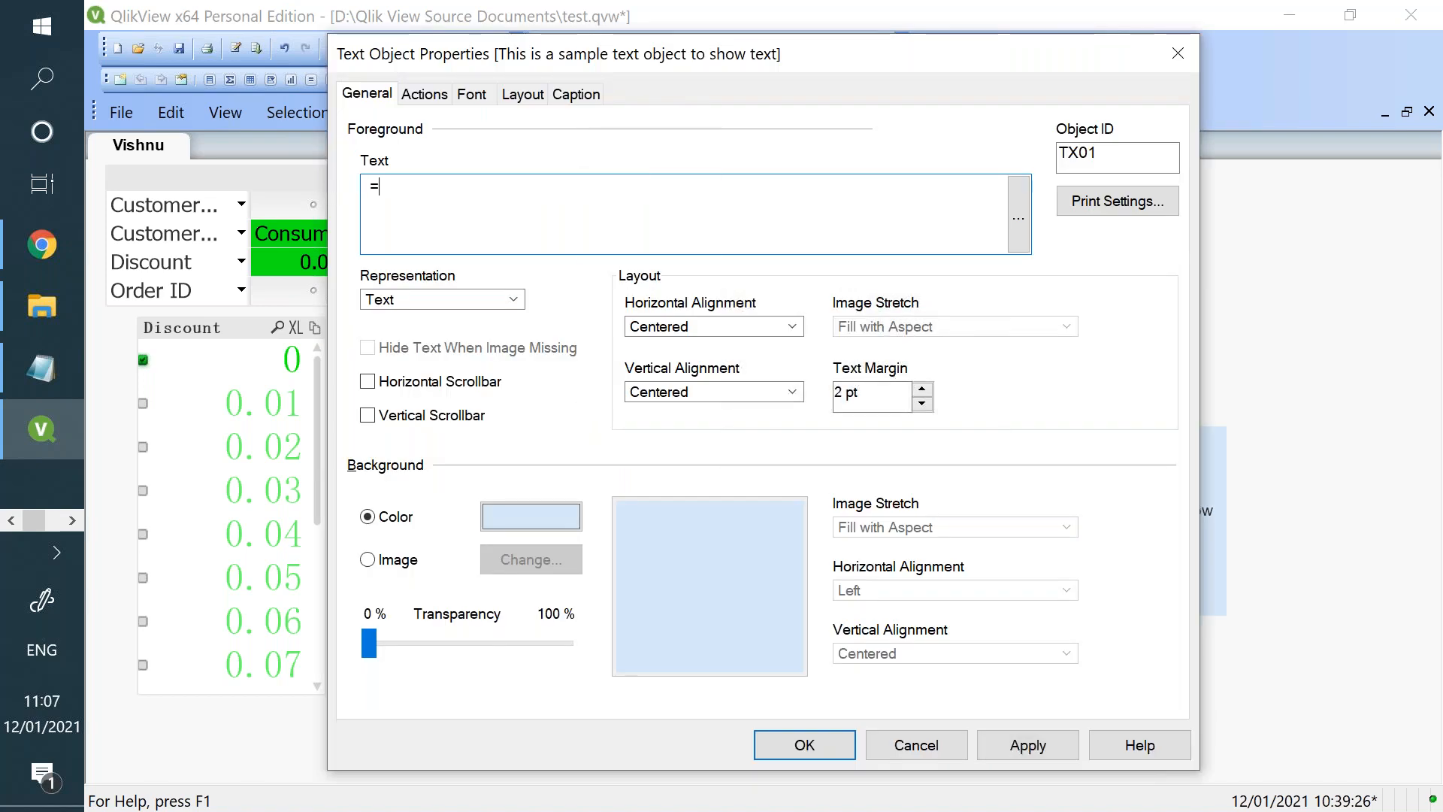
{"action": "type", "text": "vs"}
{"action": "key", "text": "Return"}
{"action": "left_click", "coordinate": [995, 748]}
{"action": "left_click", "coordinate": [845, 750]}
- Set the text object's expression to =Sum(Sales) and clear all selections in the document
{"action": "right_click", "coordinate": [1073, 529]}
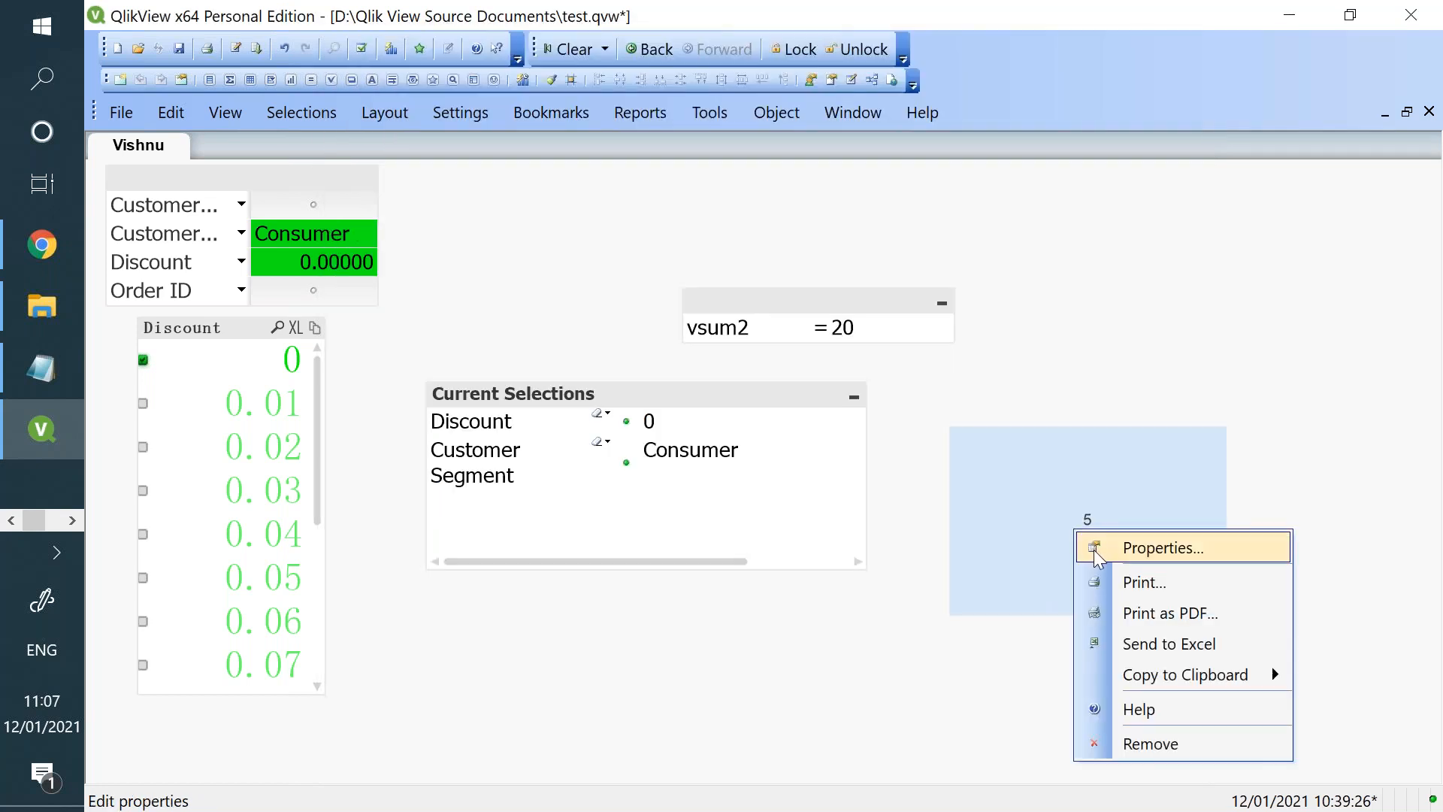
{"action": "left_click", "coordinate": [1094, 550]}
{"action": "left_click", "coordinate": [511, 217]}
{"action": "key", "text": "BackSpace"}
{"action": "key", "text": "BackSpace"}
{"action": "key", "text": "BackSpace"}
{"action": "key", "text": "BackSpace"}
{"action": "type", "text": "S"}
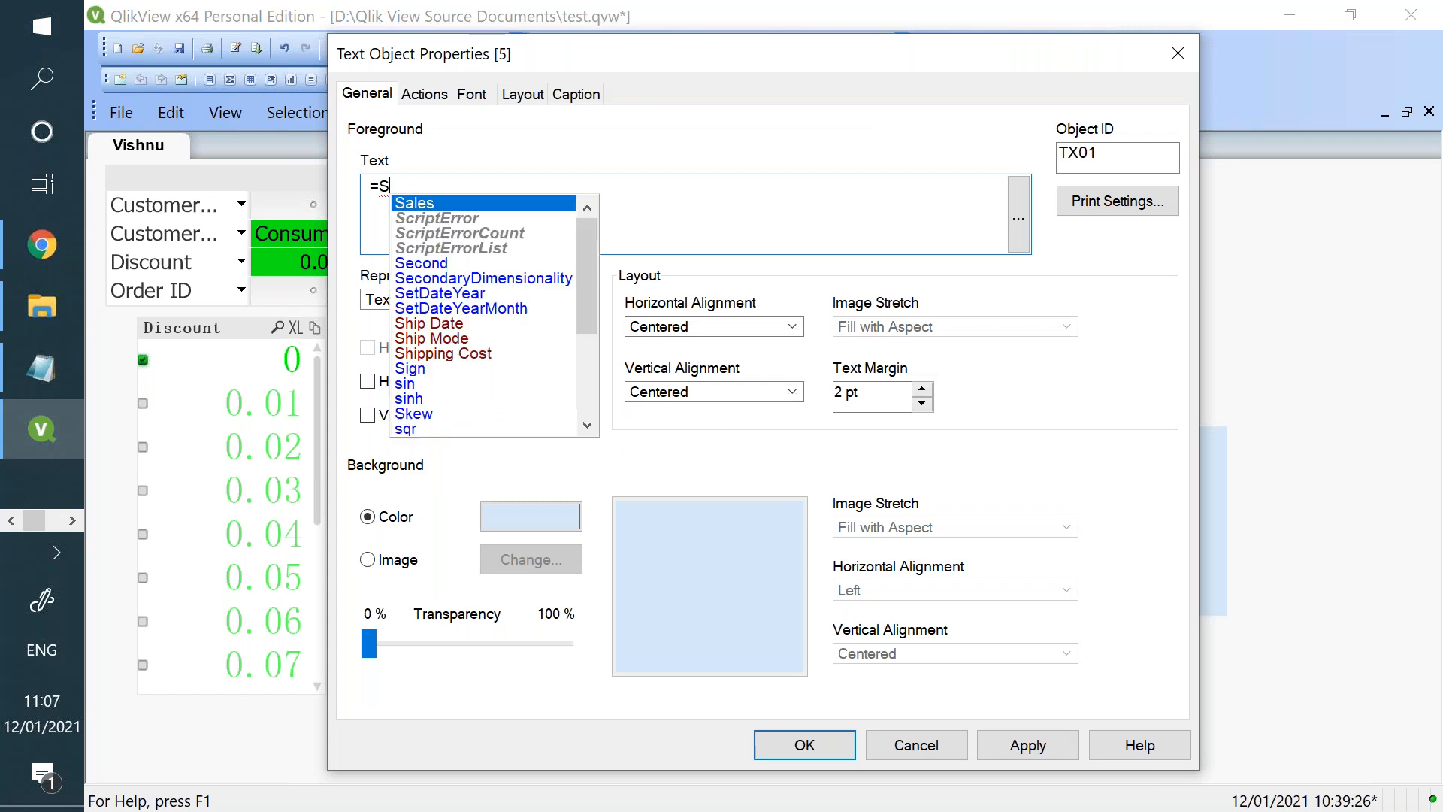
{"action": "type", "text": "um(Sales)"}
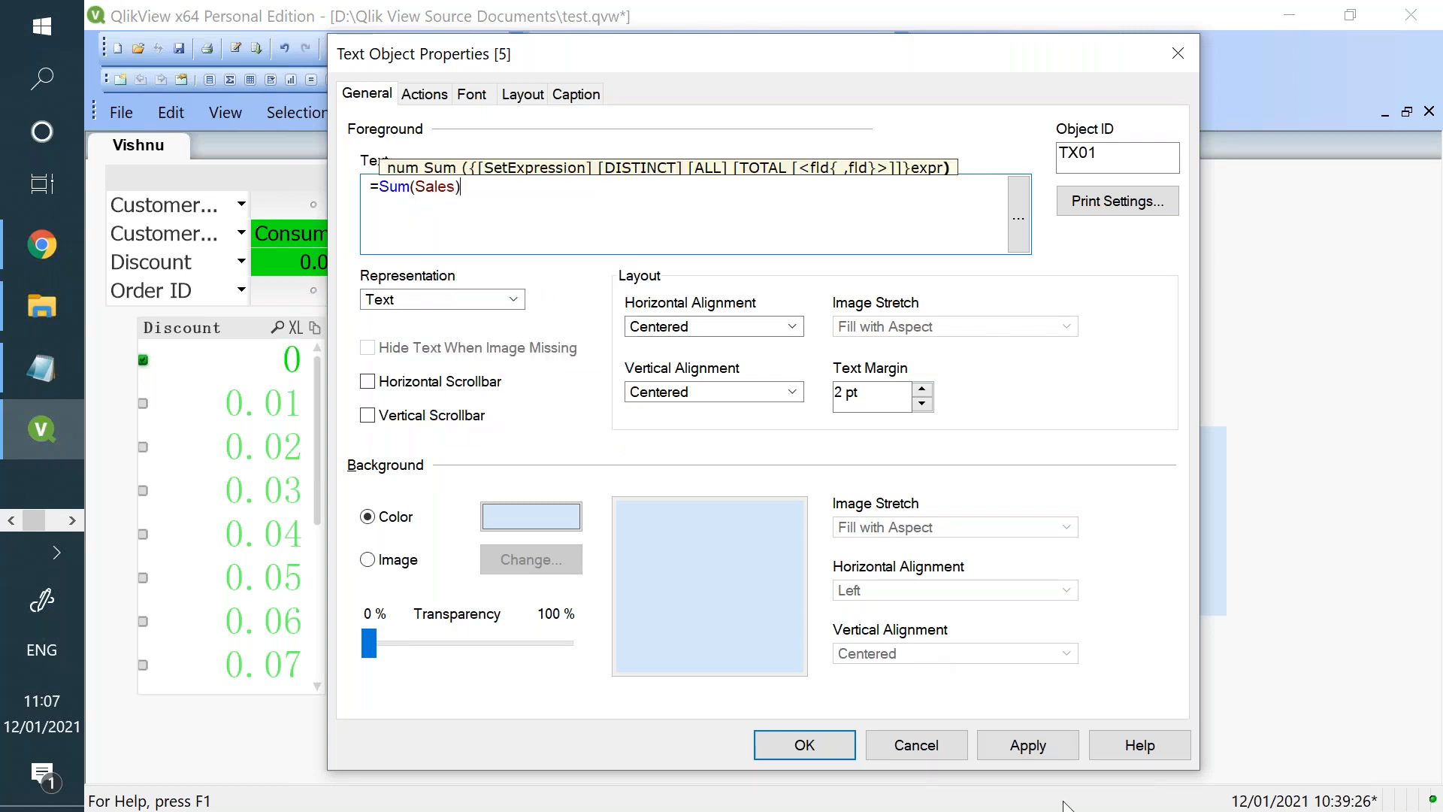
{"action": "left_click", "coordinate": [1022, 754]}
{"action": "left_click", "coordinate": [833, 738]}
{"action": "left_click", "coordinate": [822, 12]}
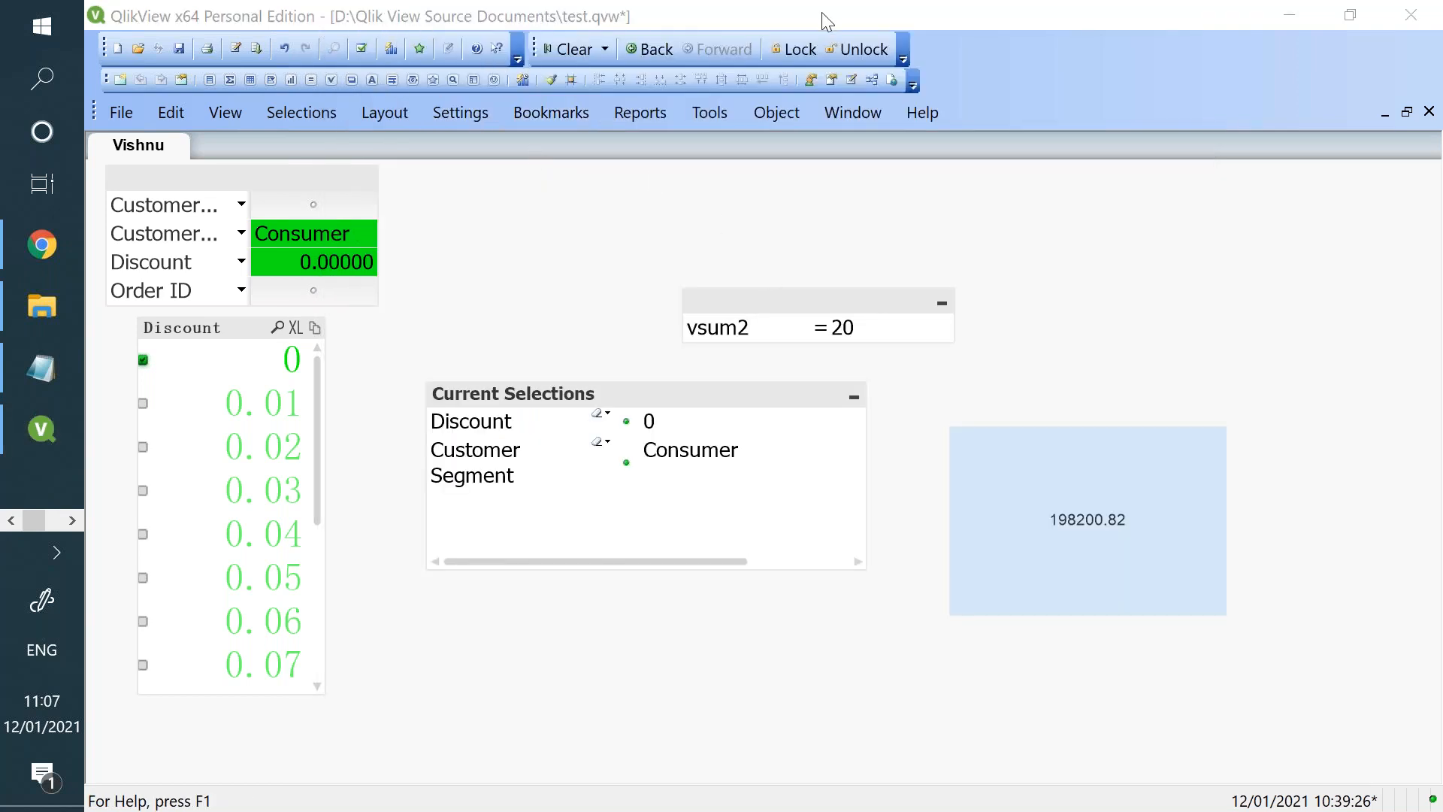
{"action": "left_click", "coordinate": [566, 50]}
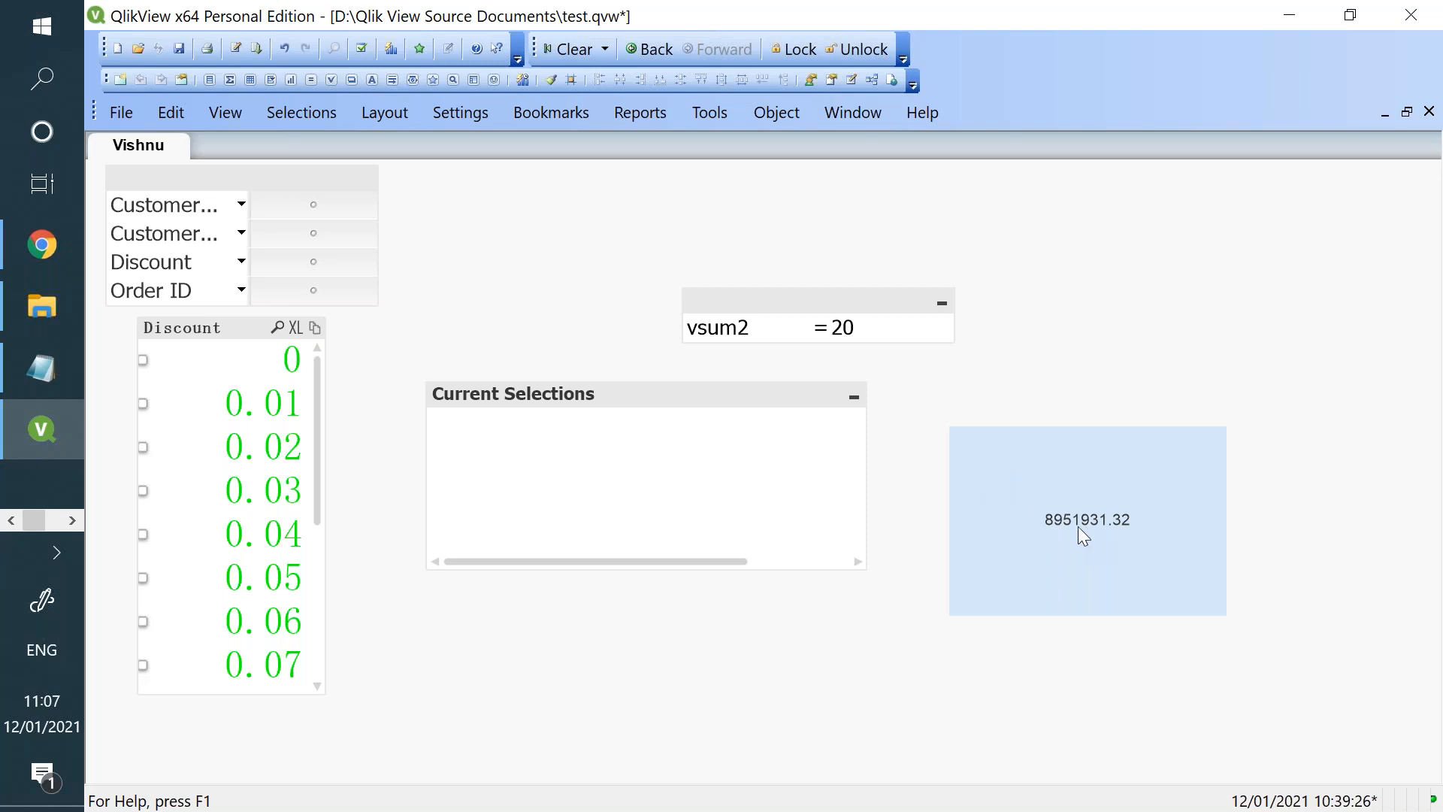
- Switch to the Qlik Sense sheet in Chrome and put it in edit mode
{"action": "left_click", "coordinate": [20, 236]}
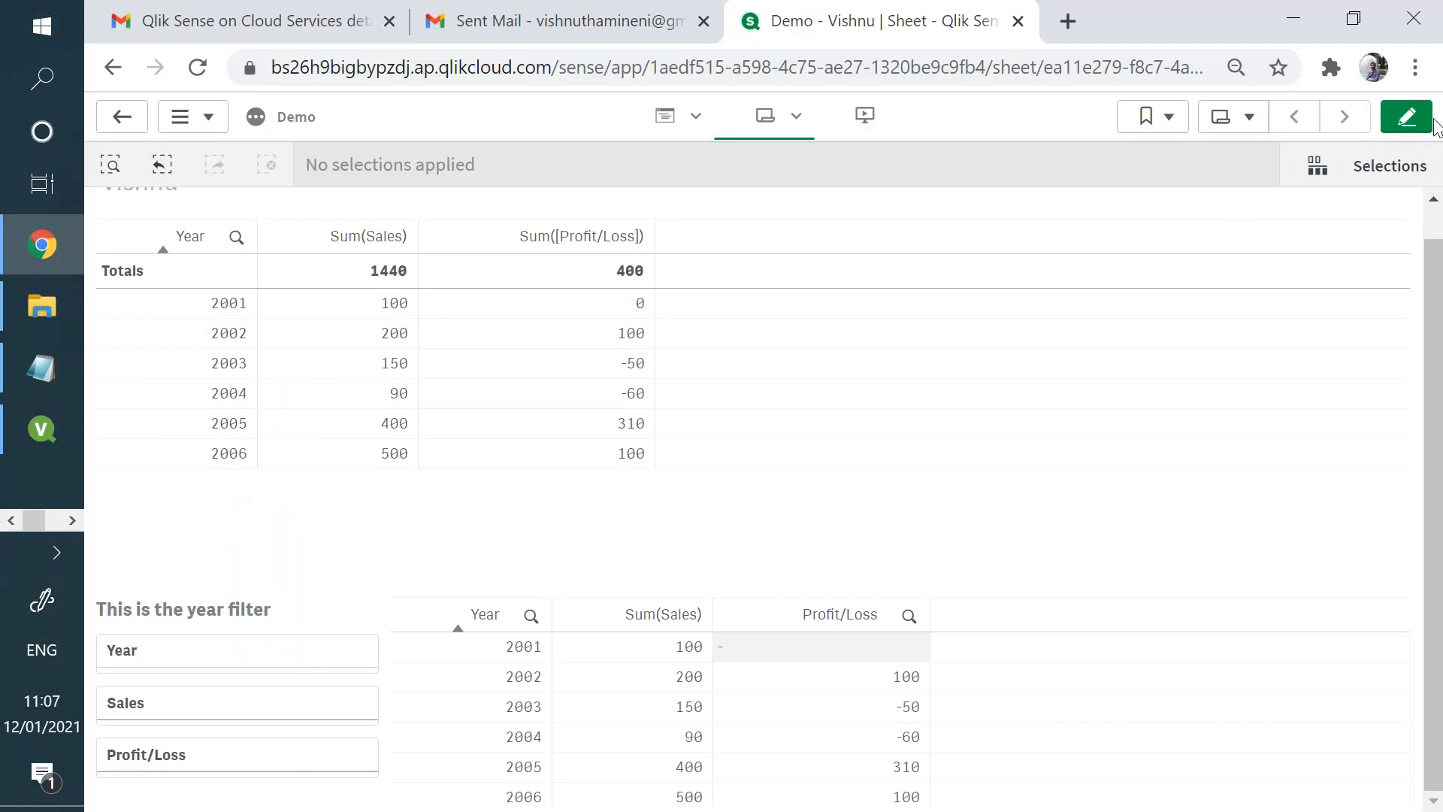
{"action": "left_click", "coordinate": [1411, 121]}
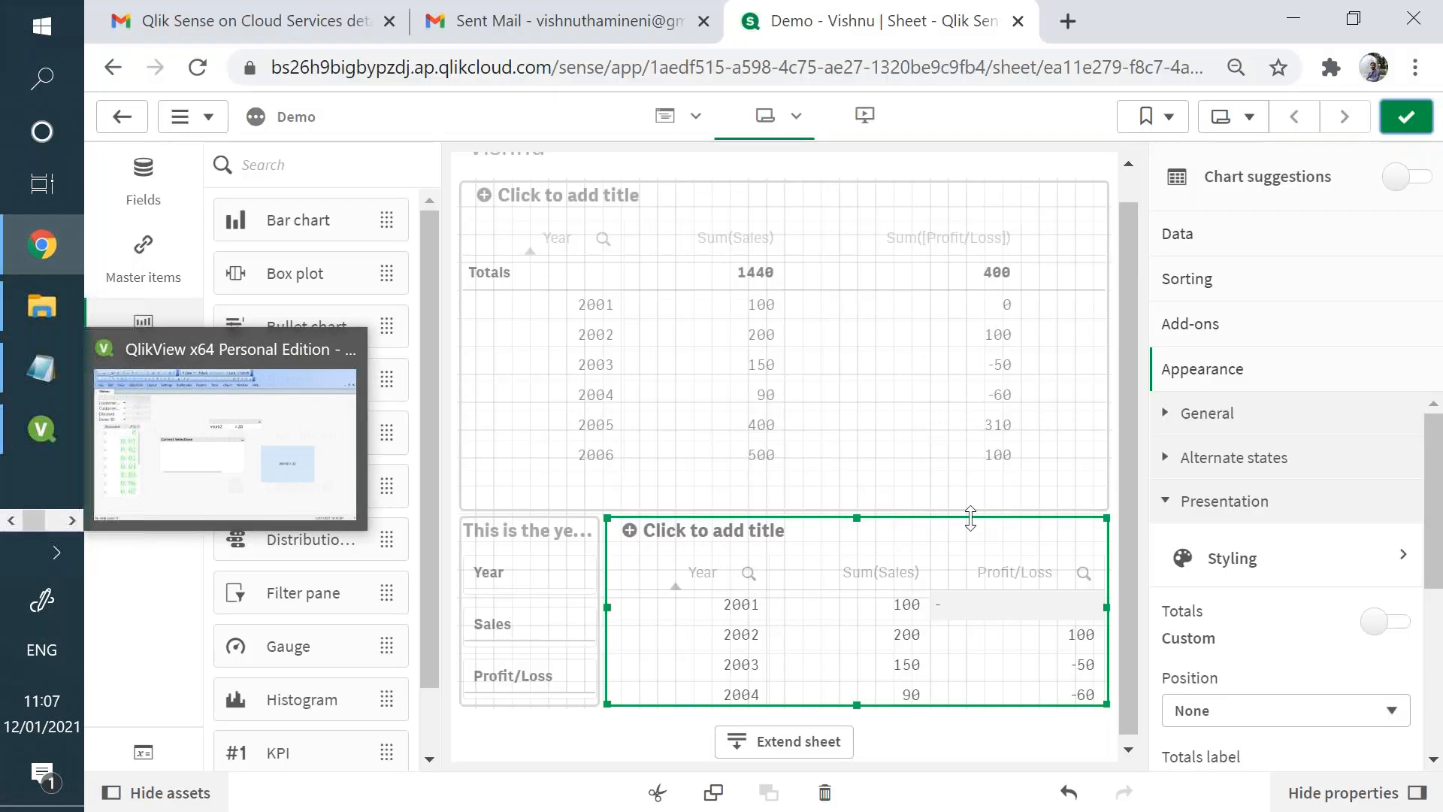
- Switch back to QlikView and give the =Sum(Sales) text object the world map picture as its background image
{"action": "left_click", "coordinate": [41, 428]}
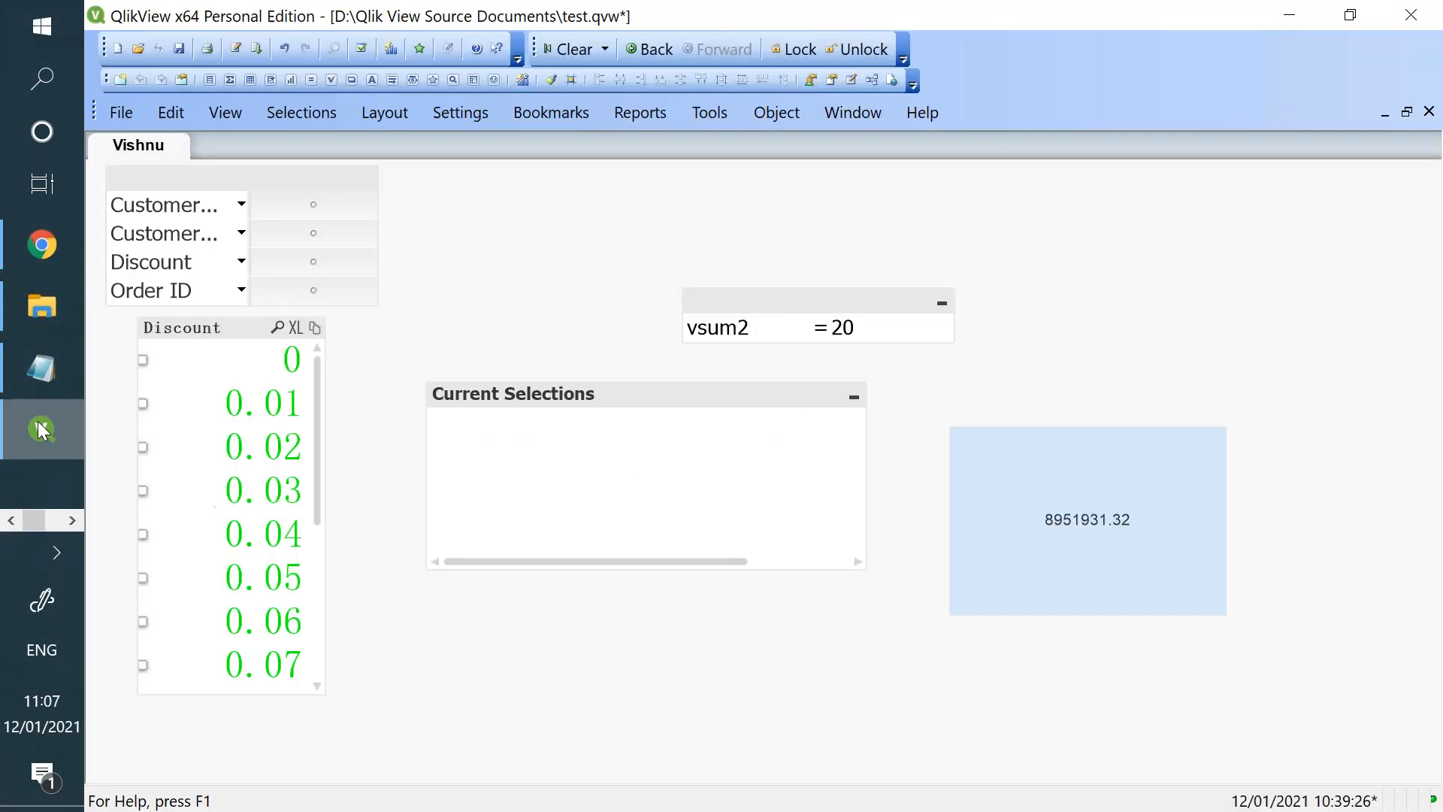
{"action": "right_click", "coordinate": [1081, 512]}
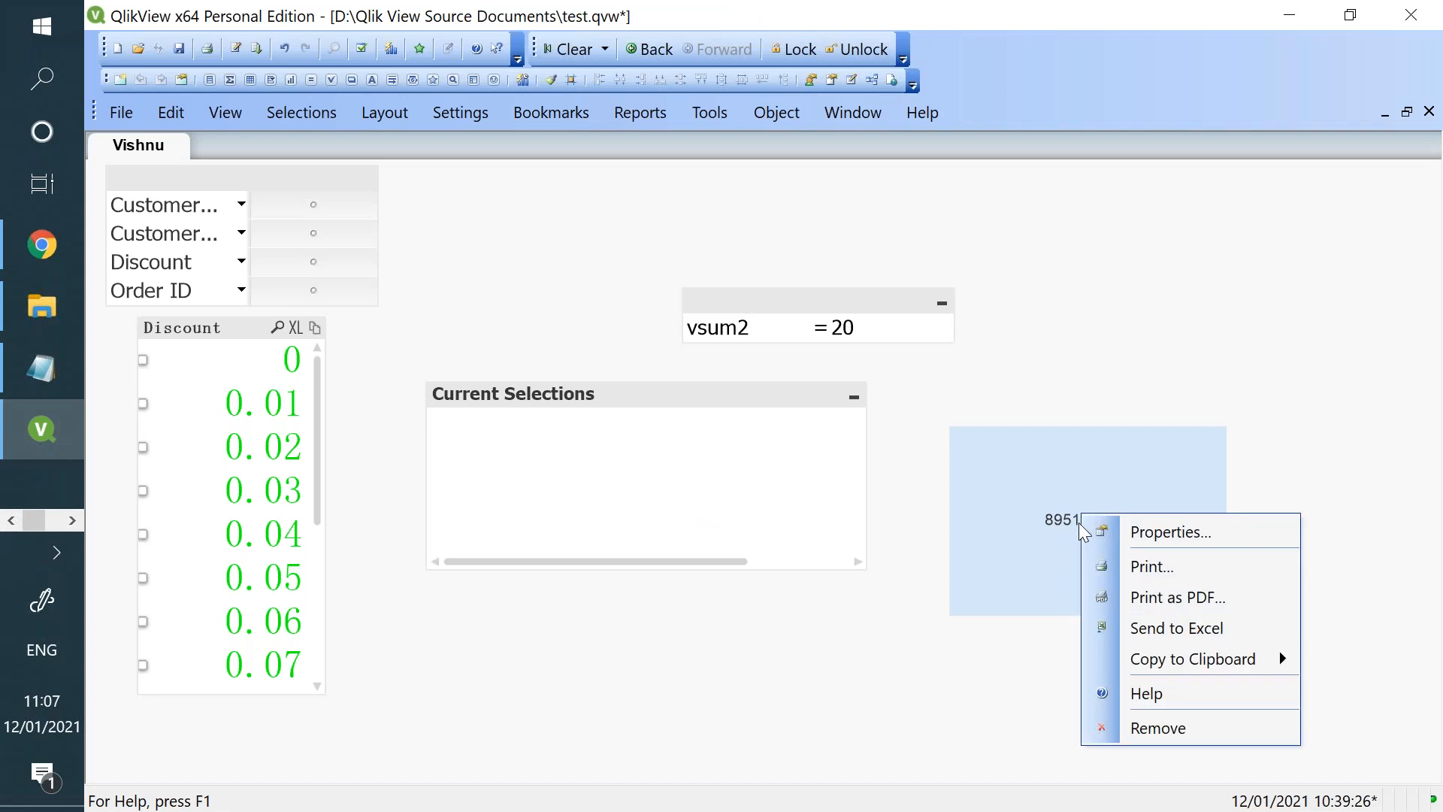
{"action": "left_click", "coordinate": [1116, 532]}
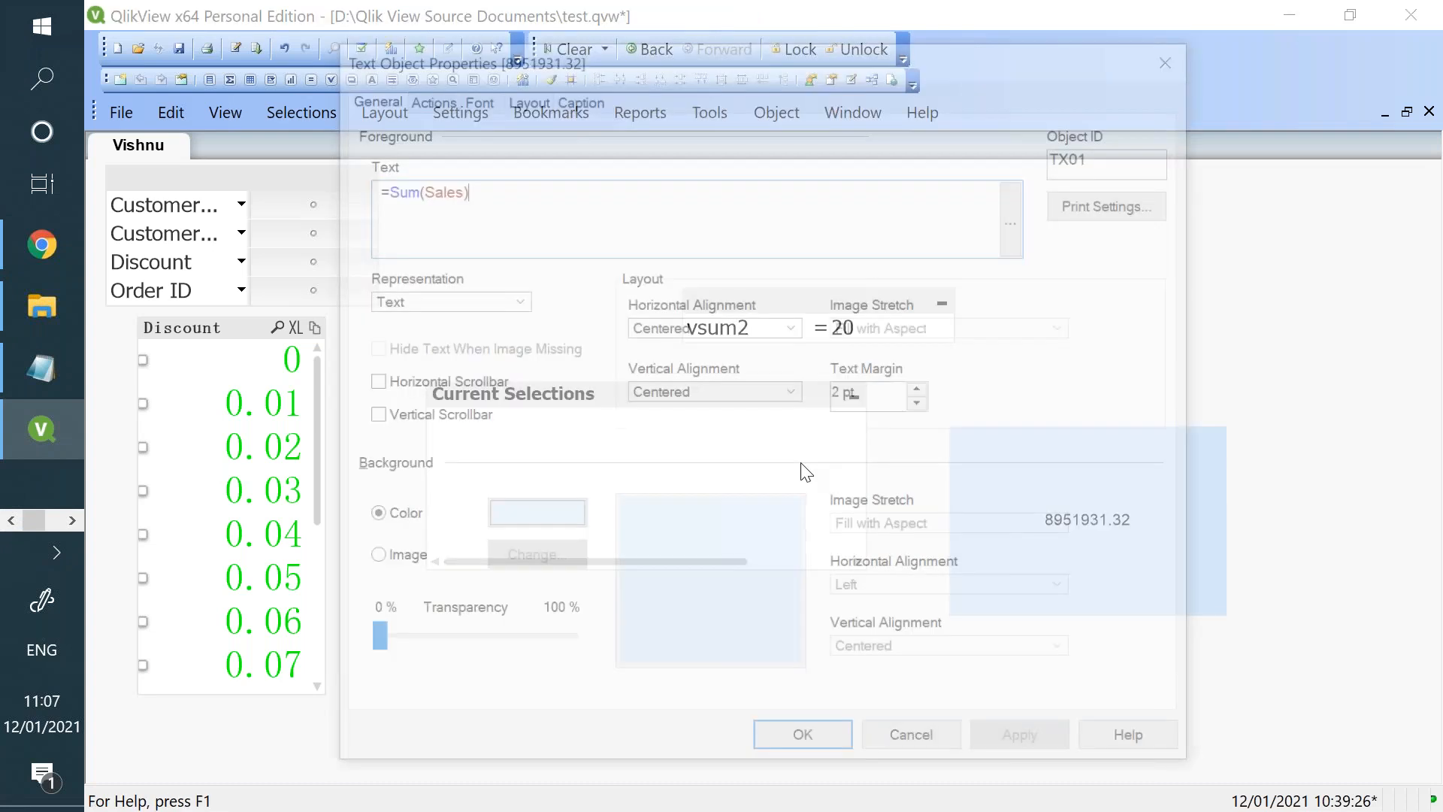
{"action": "left_click", "coordinate": [398, 568]}
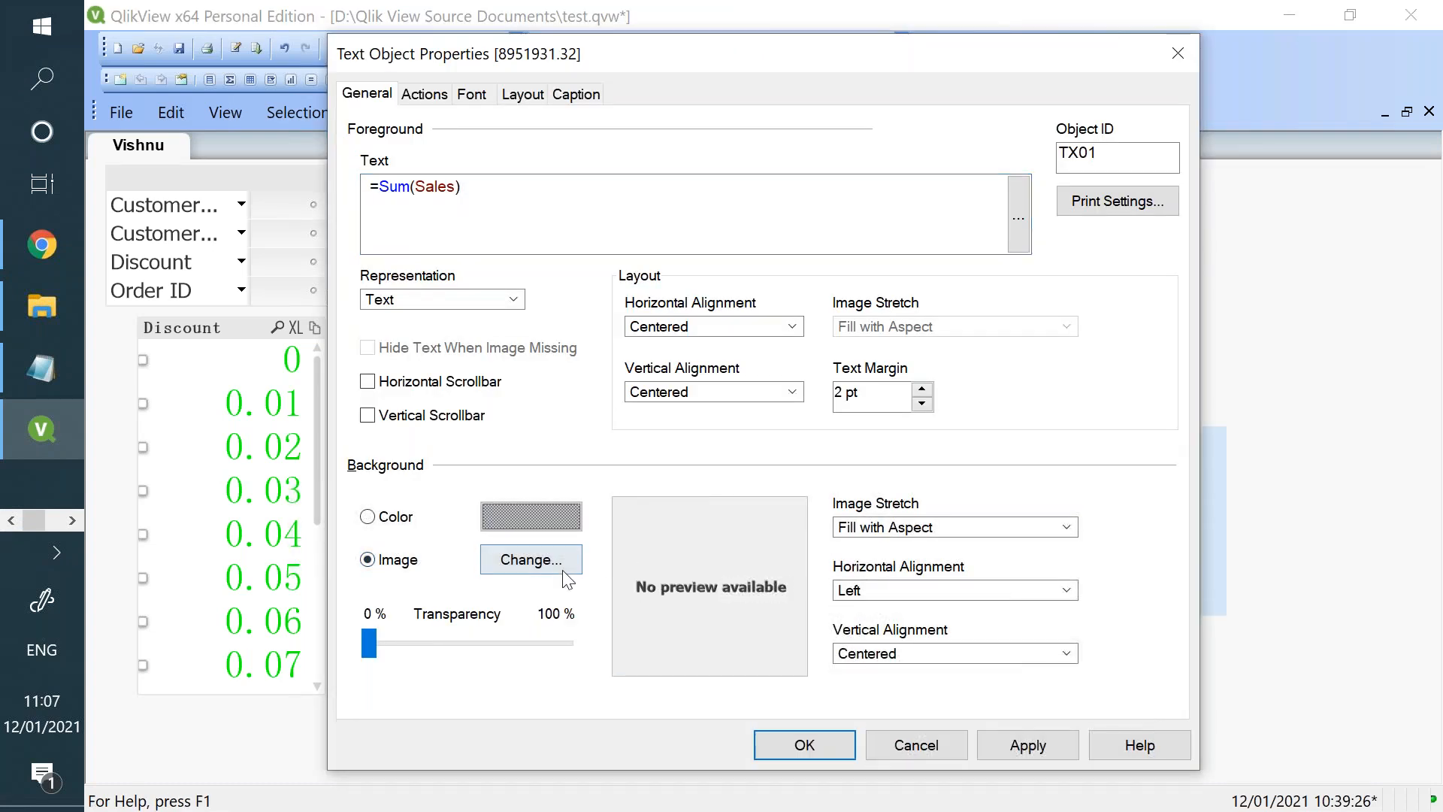
{"action": "left_click", "coordinate": [560, 565]}
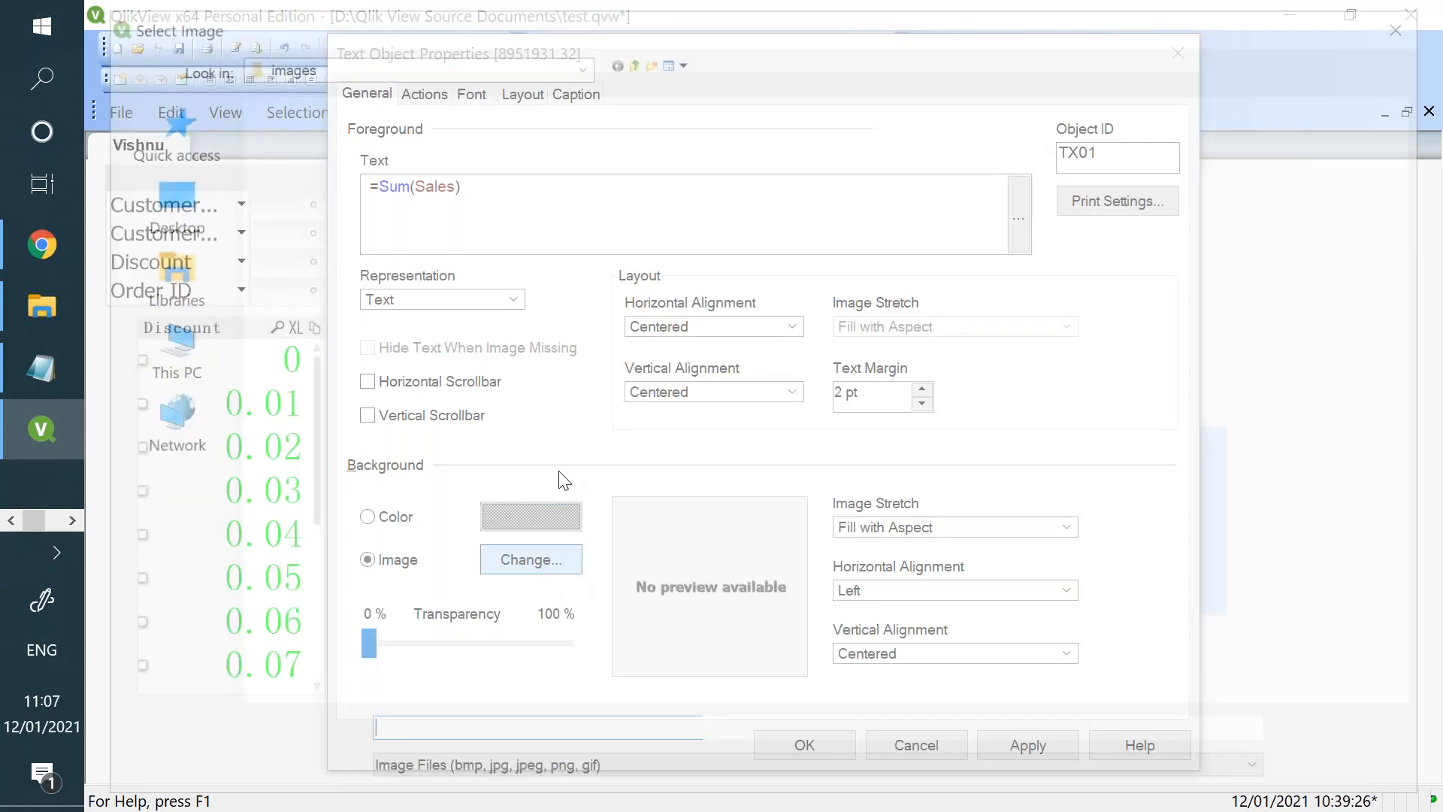
{"action": "left_click", "coordinate": [764, 434]}
{"action": "double_click", "coordinate": [764, 435]}
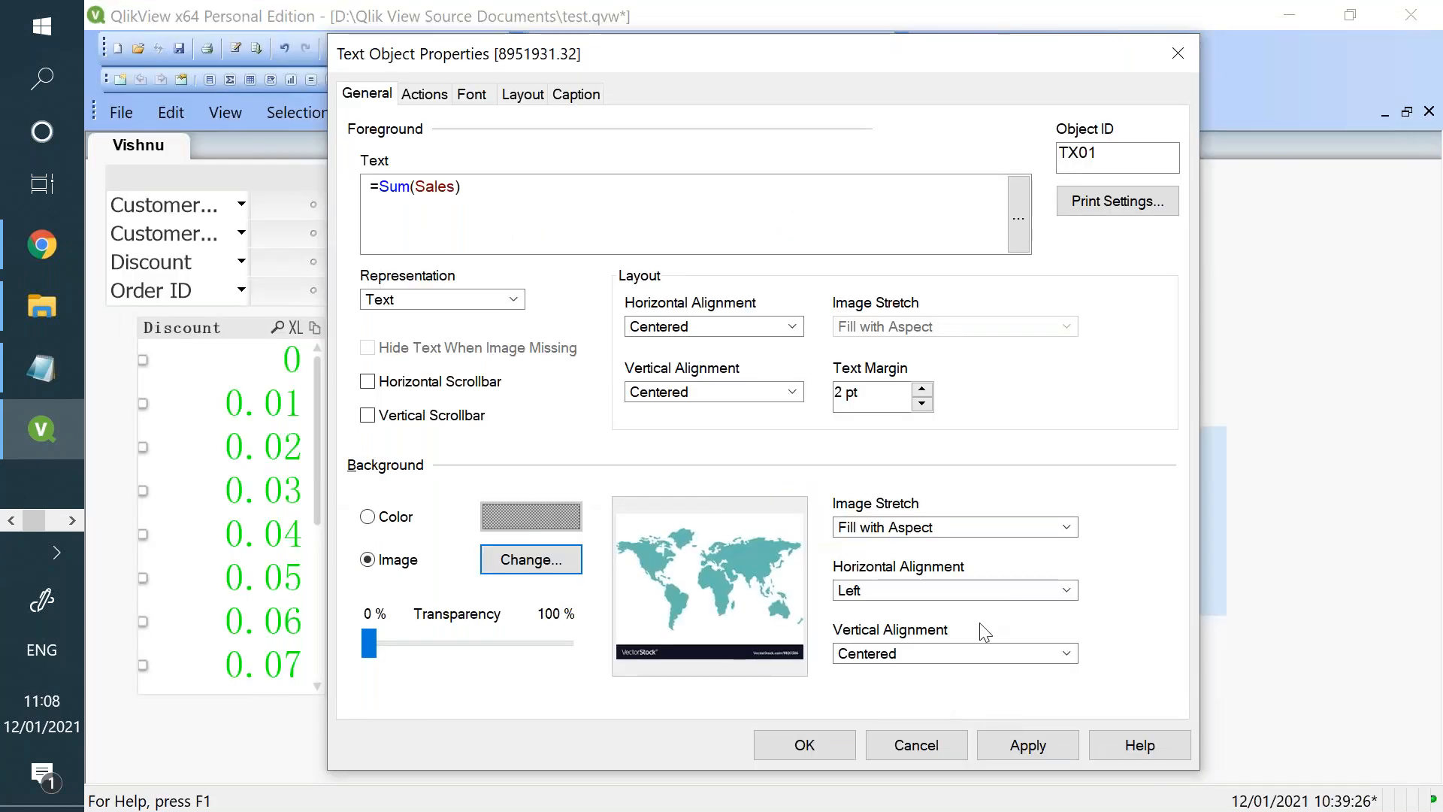
{"action": "left_click", "coordinate": [1022, 745]}
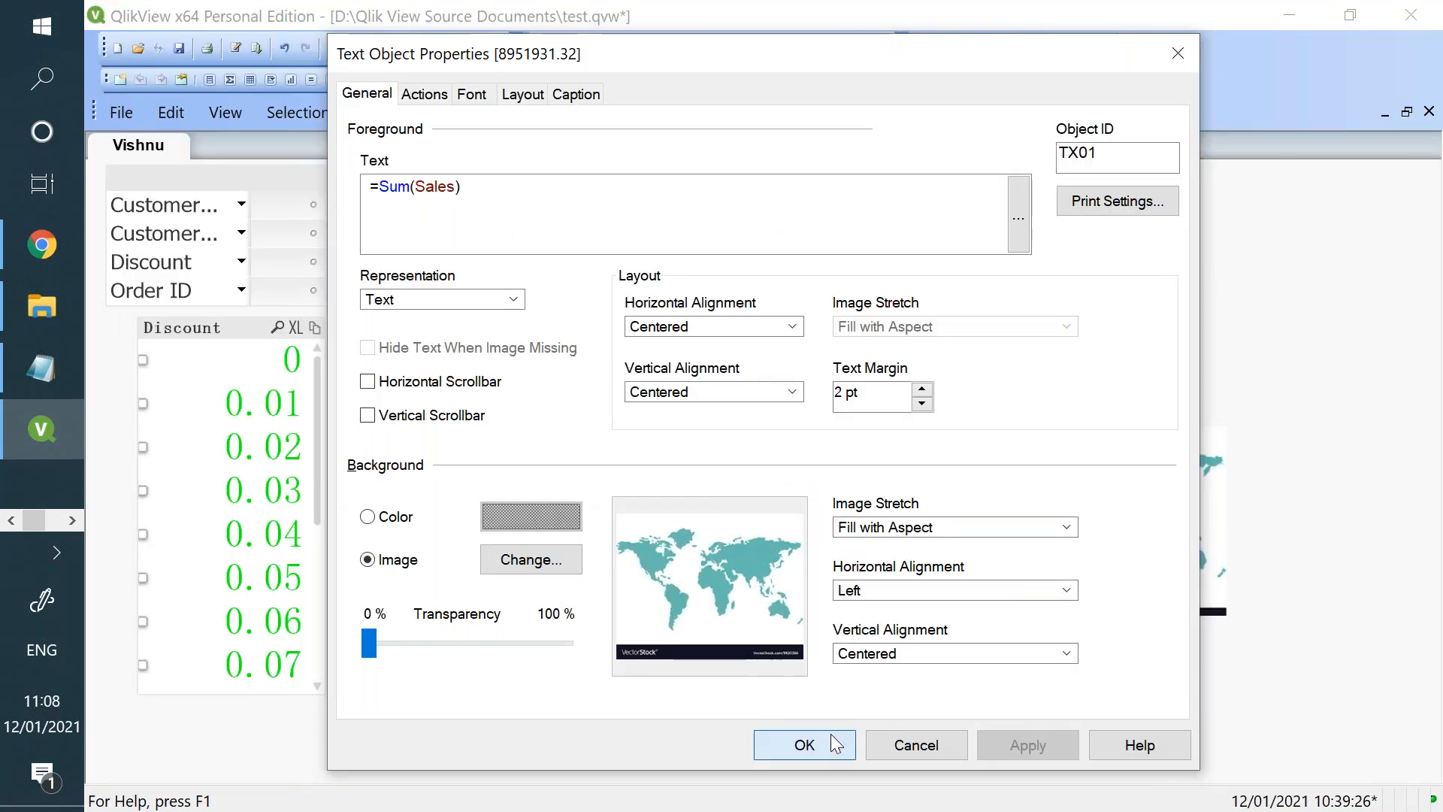
{"action": "left_click", "coordinate": [831, 734]}
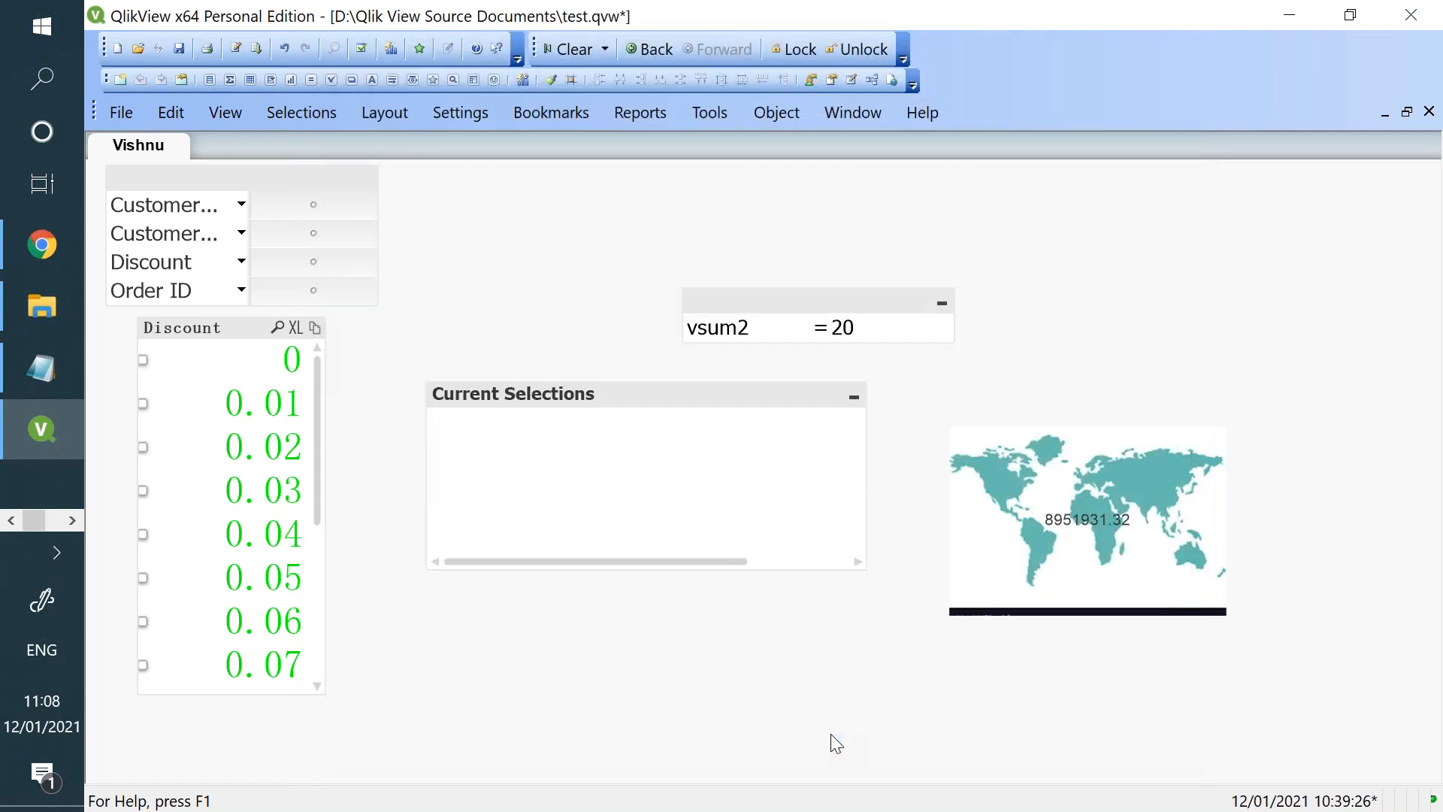
- Switch to the Qlik Sense sheet in Chrome and cut the lower table out of it
{"action": "left_click", "coordinate": [35, 271]}
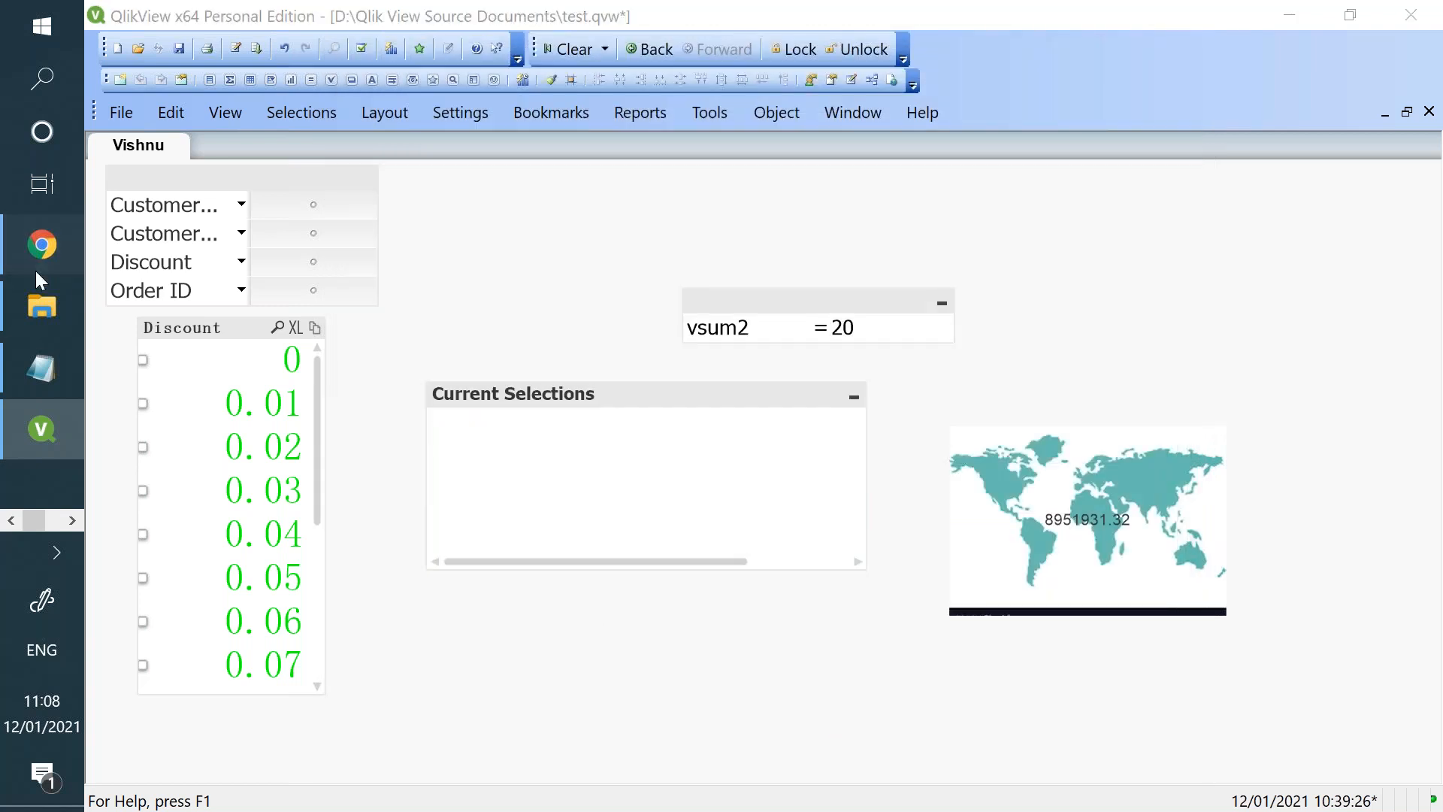
{"action": "scroll", "coordinate": [428, 466], "scroll_direction": "down", "scroll_amount": 1}
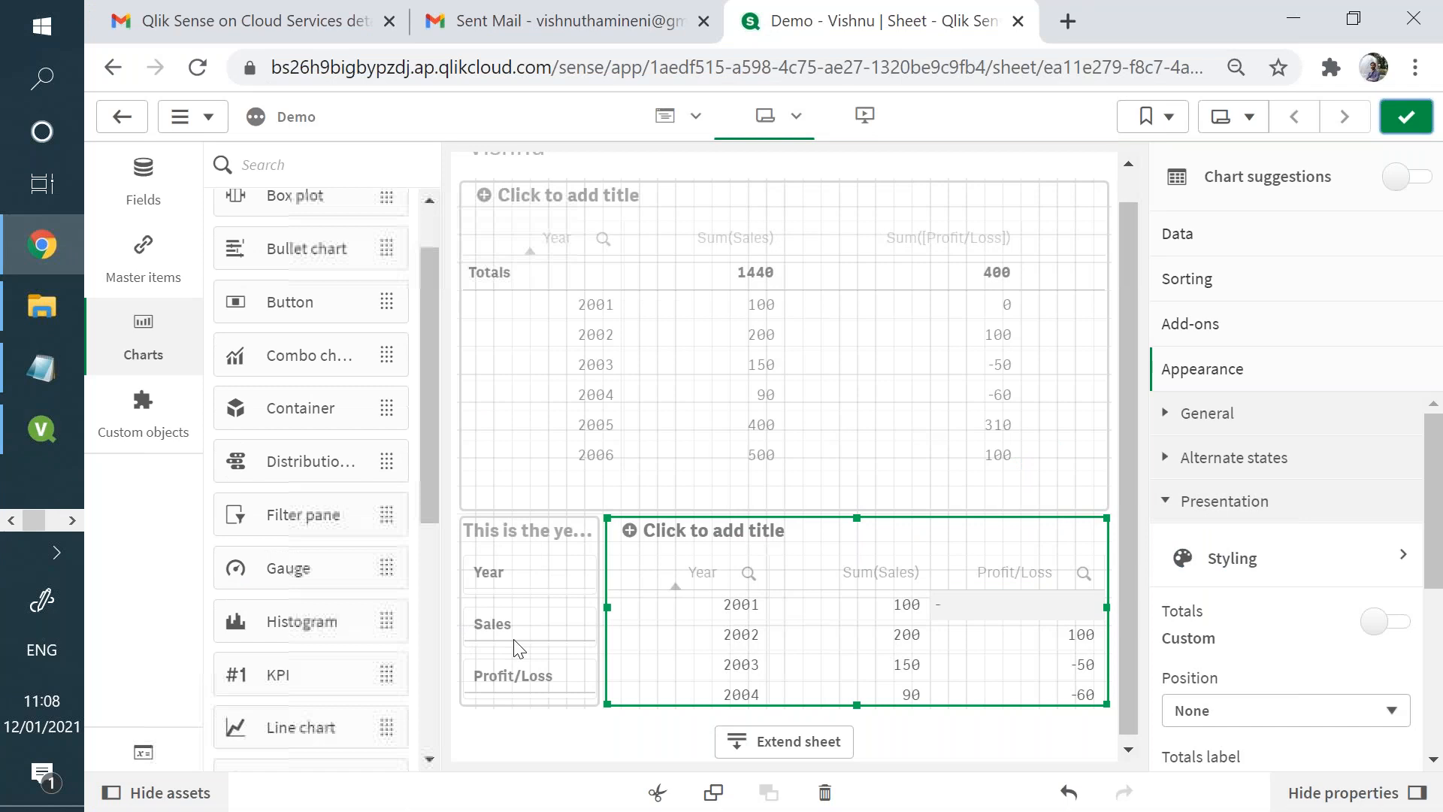
{"action": "key", "text": "ctrl+x"}
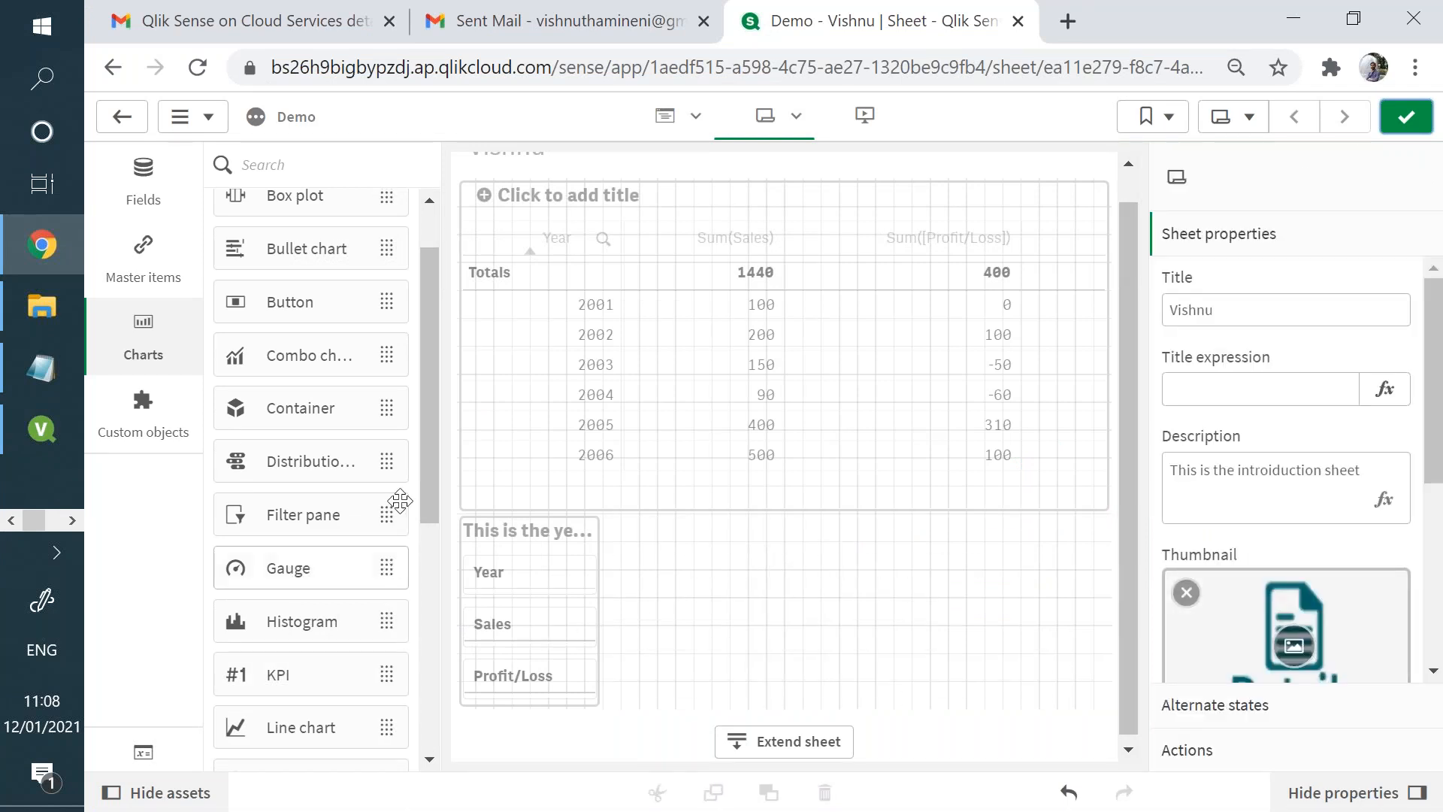
- Add a Text & image object beside the year filter pane and enter "This is a sample text object" in it
{"action": "left_click_drag", "start_coordinate": [423, 499], "coordinate": [412, 716]}
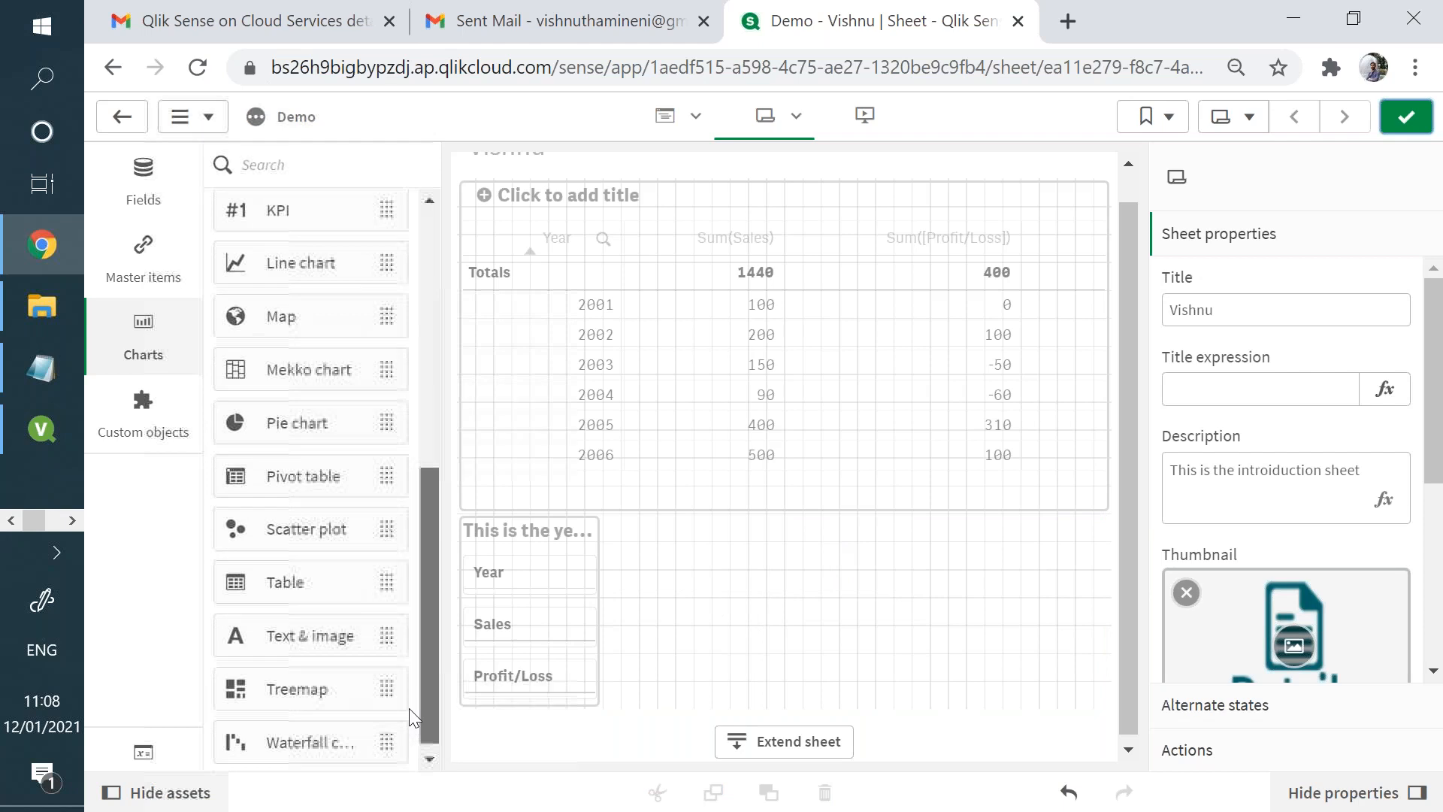
{"action": "left_click_drag", "start_coordinate": [383, 635], "coordinate": [697, 610]}
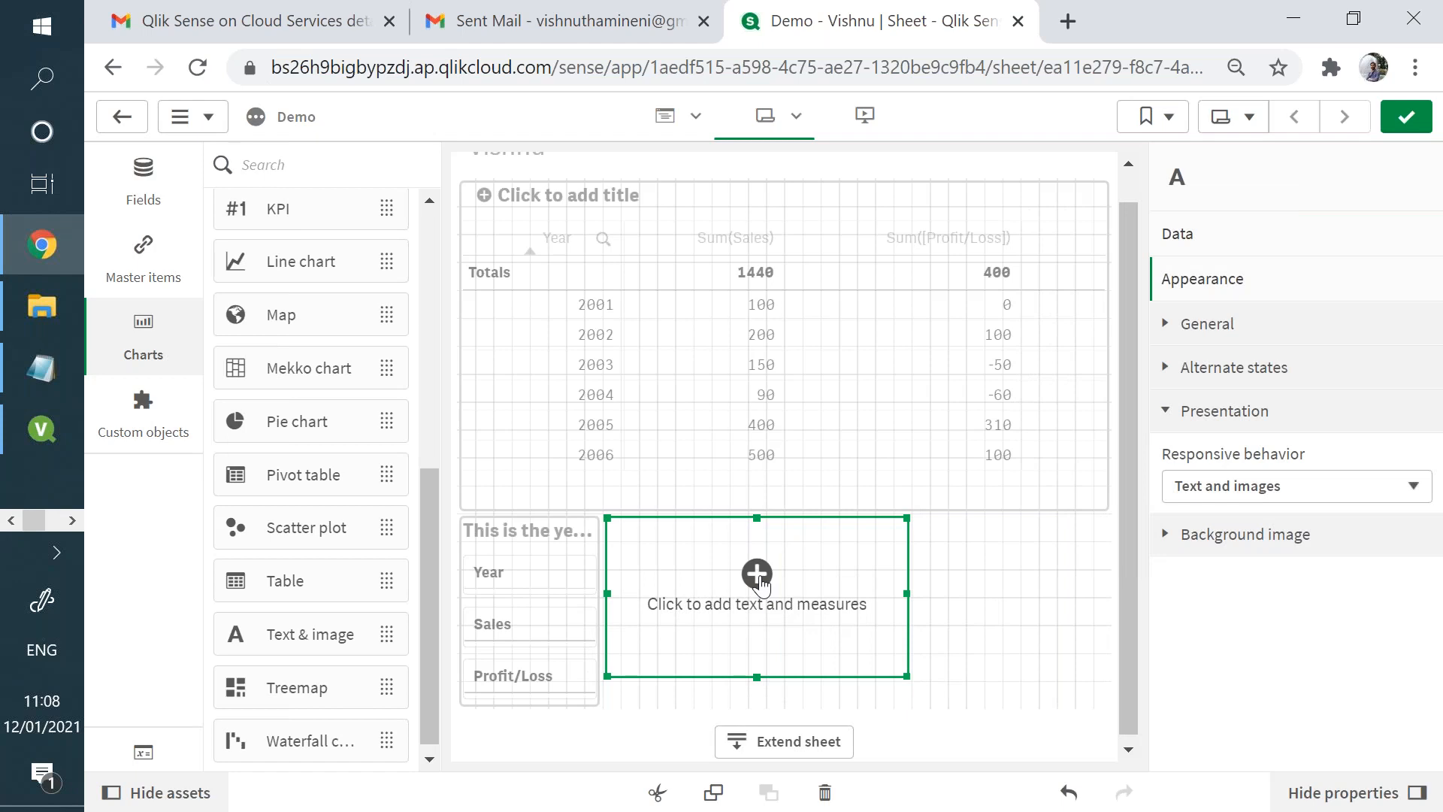
{"action": "left_click", "coordinate": [745, 601]}
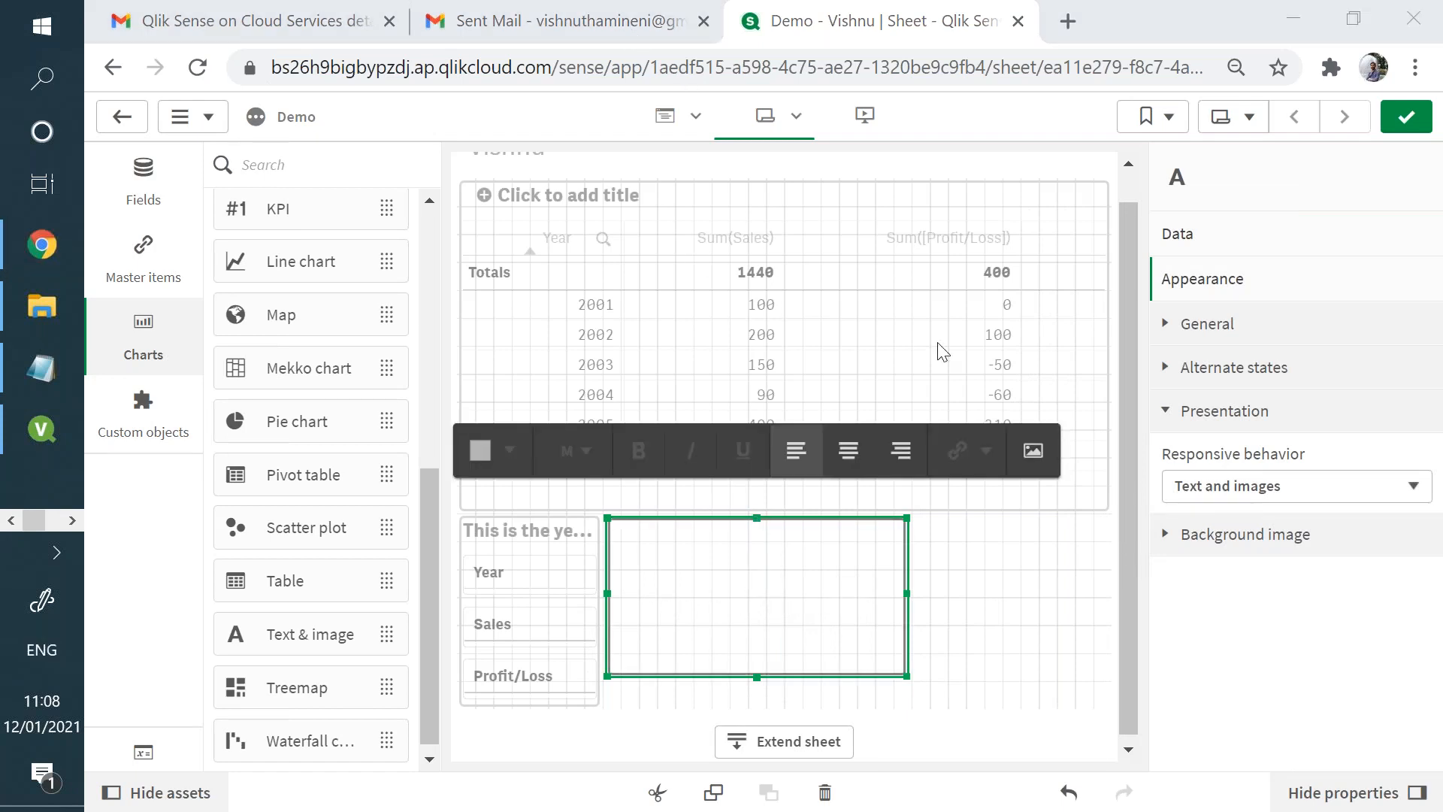
{"action": "left_click", "coordinate": [768, 600]}
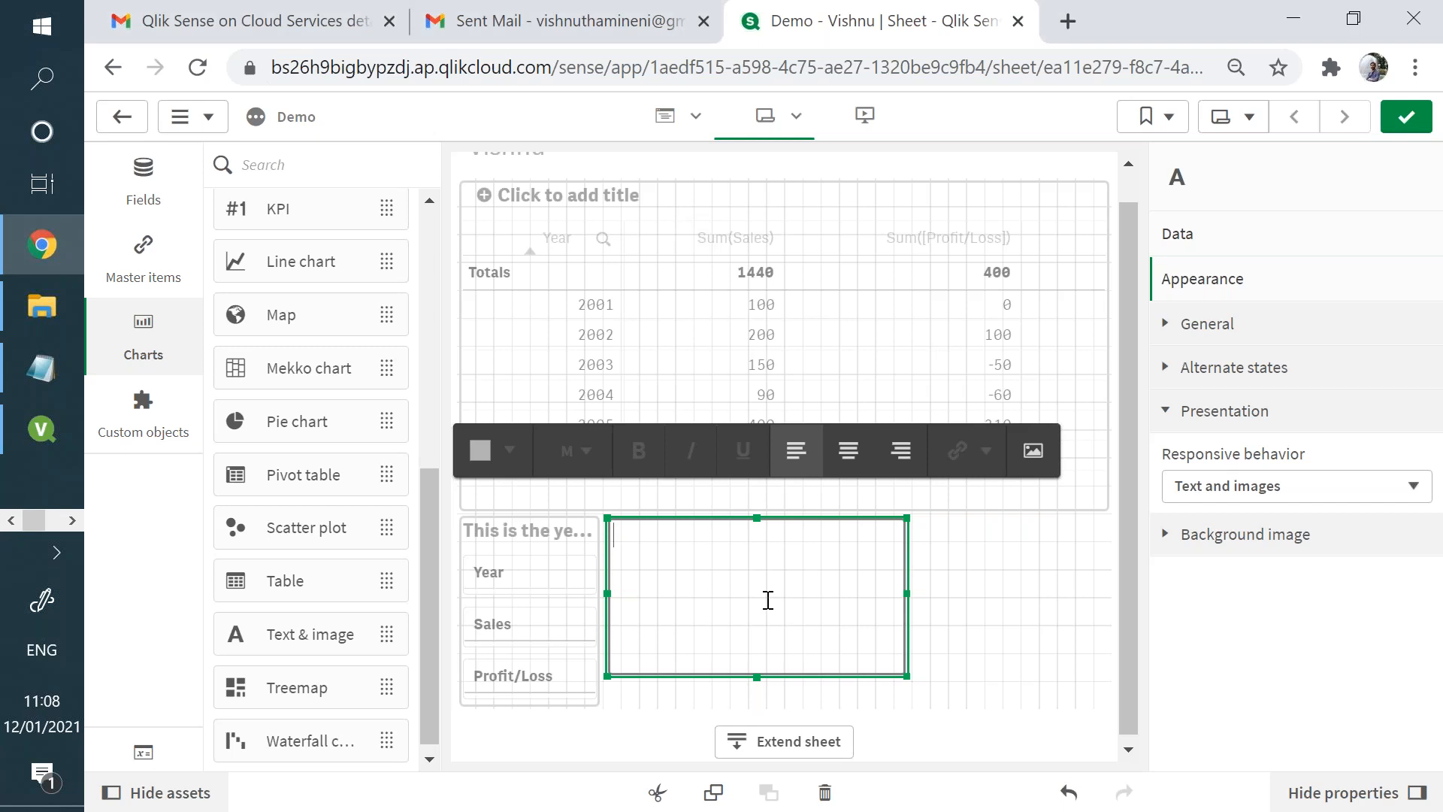
{"action": "type", "text": "This is a sample text object"}
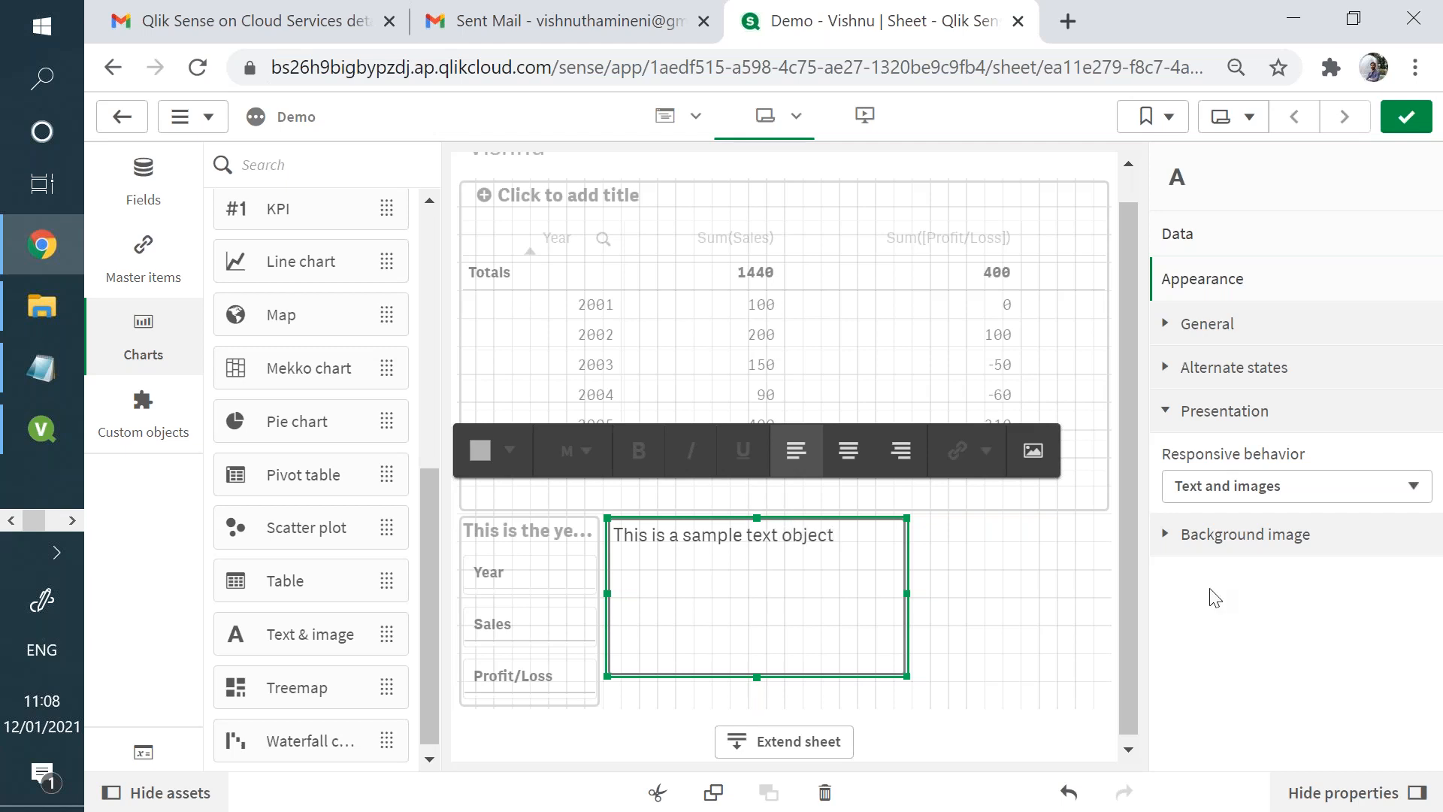
- Enable a background image for the sample text object and use details1.PNG from the in-app media library
{"action": "left_click", "coordinate": [1348, 488]}
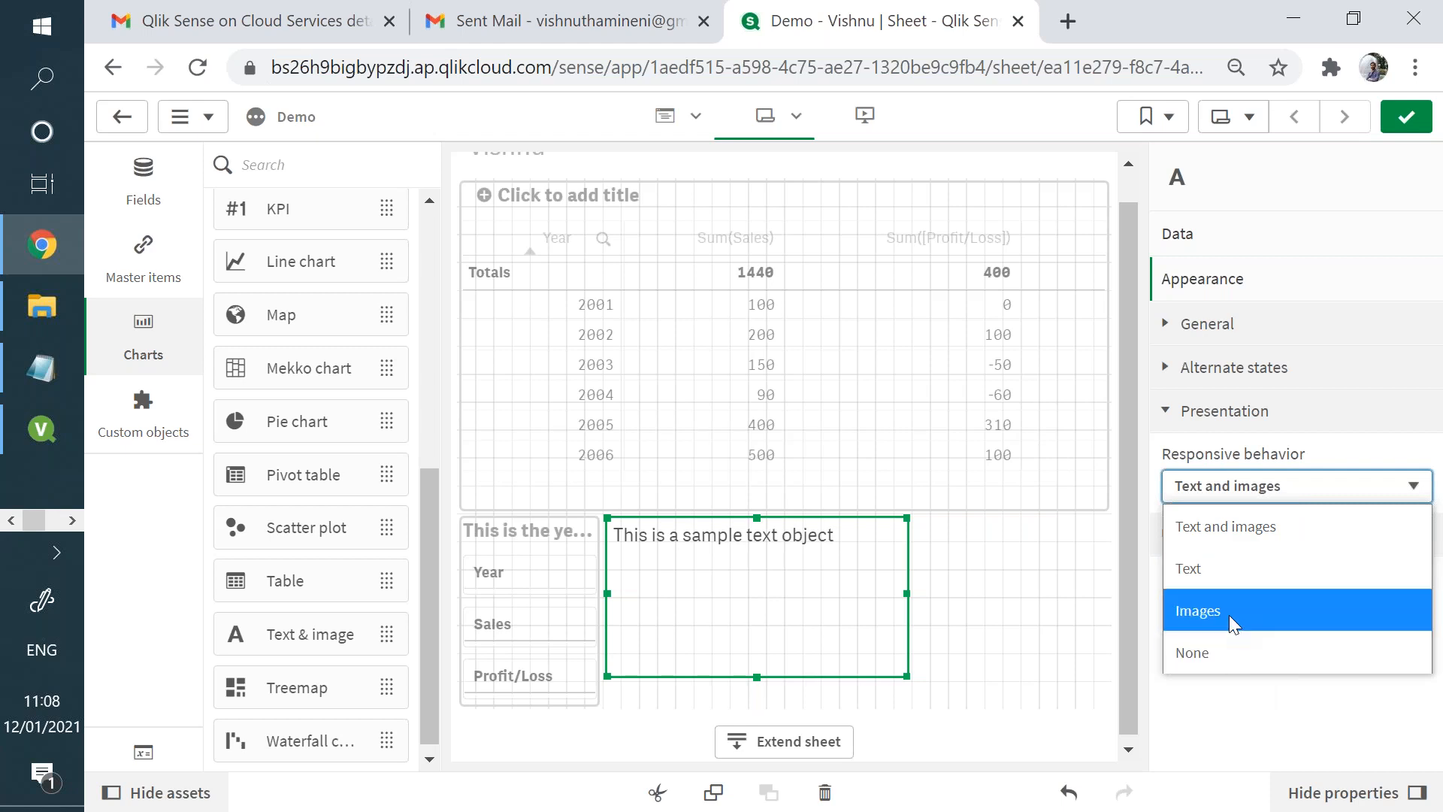
{"action": "left_click", "coordinate": [1244, 532]}
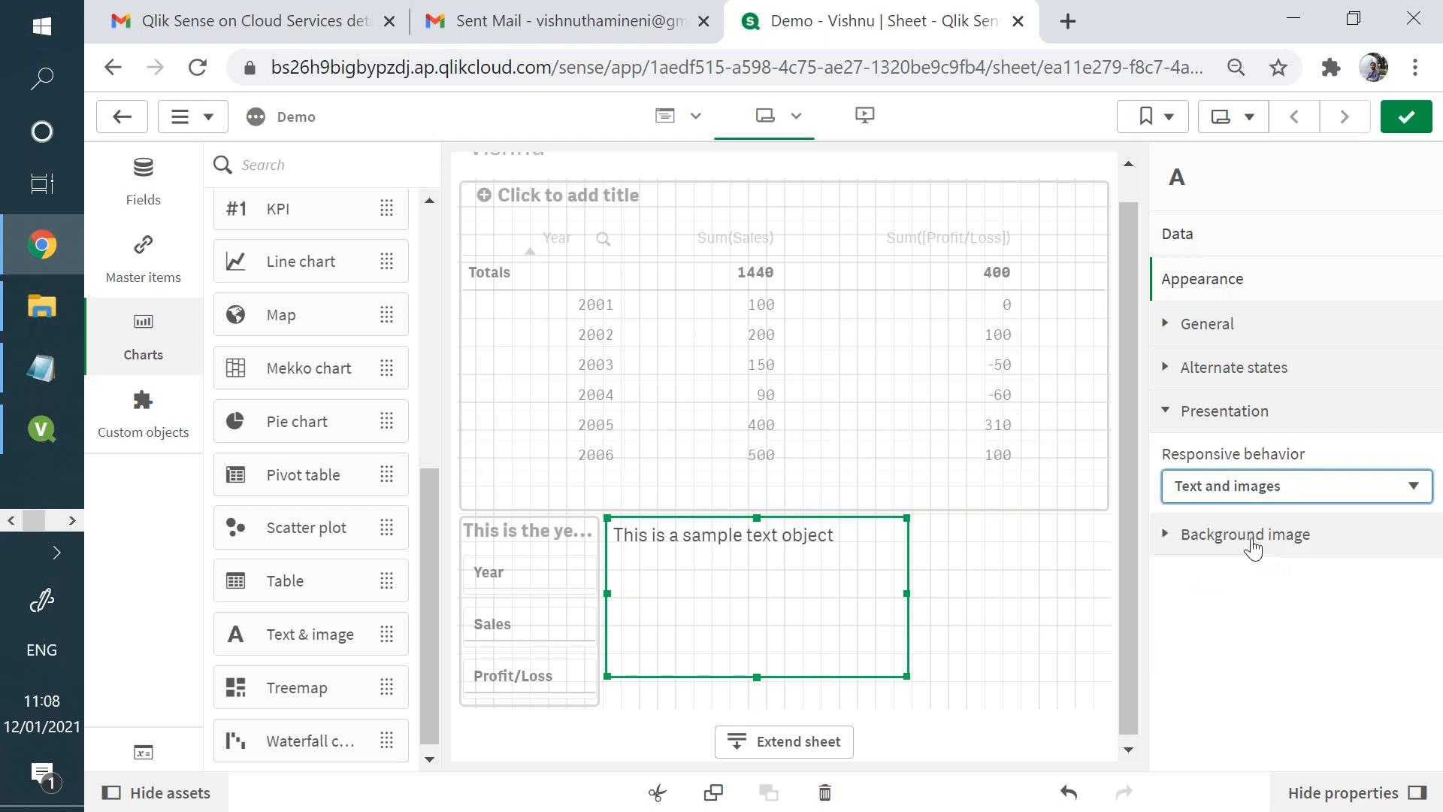
{"action": "left_click", "coordinate": [1241, 535]}
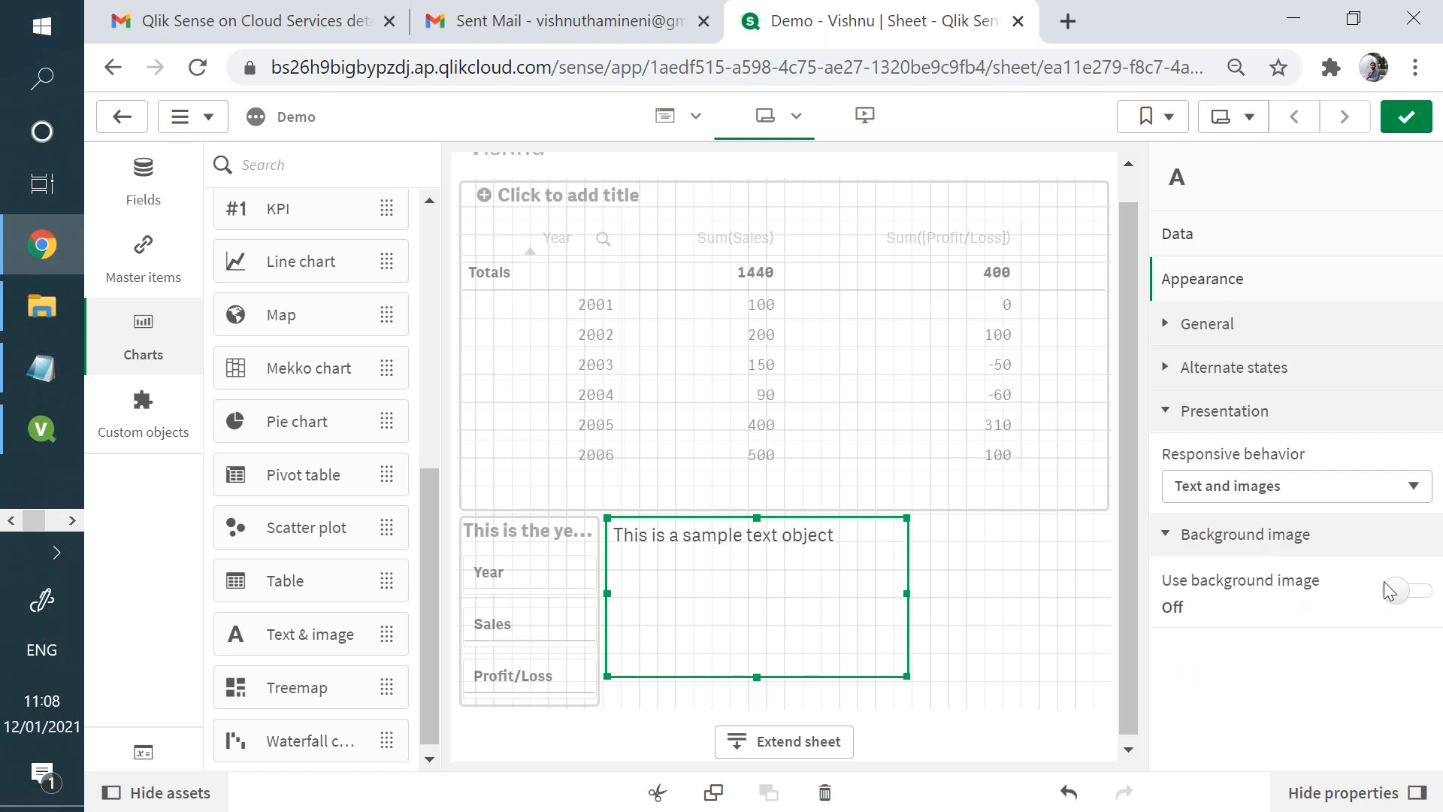
{"action": "left_click", "coordinate": [1398, 591]}
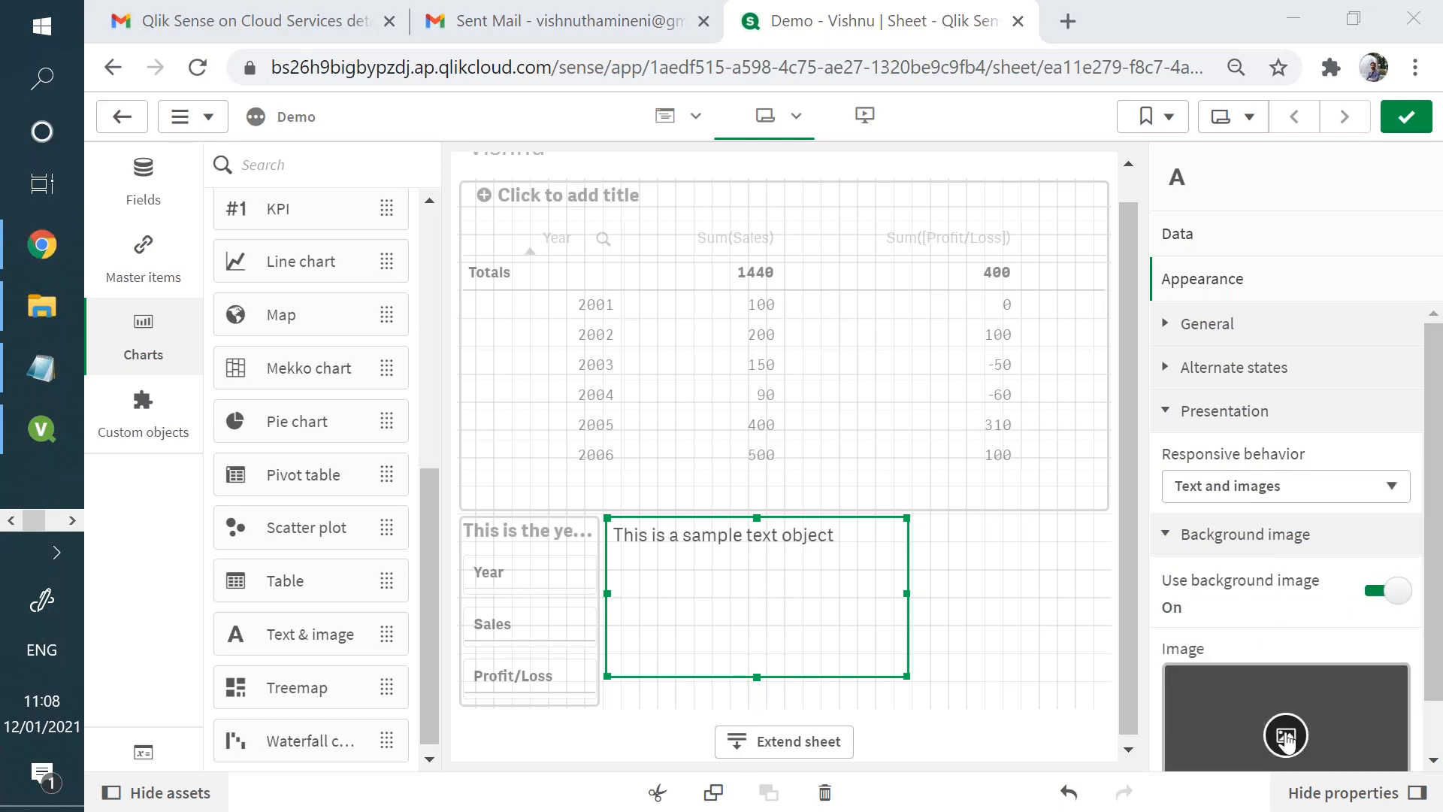
{"action": "left_click", "coordinate": [1285, 735]}
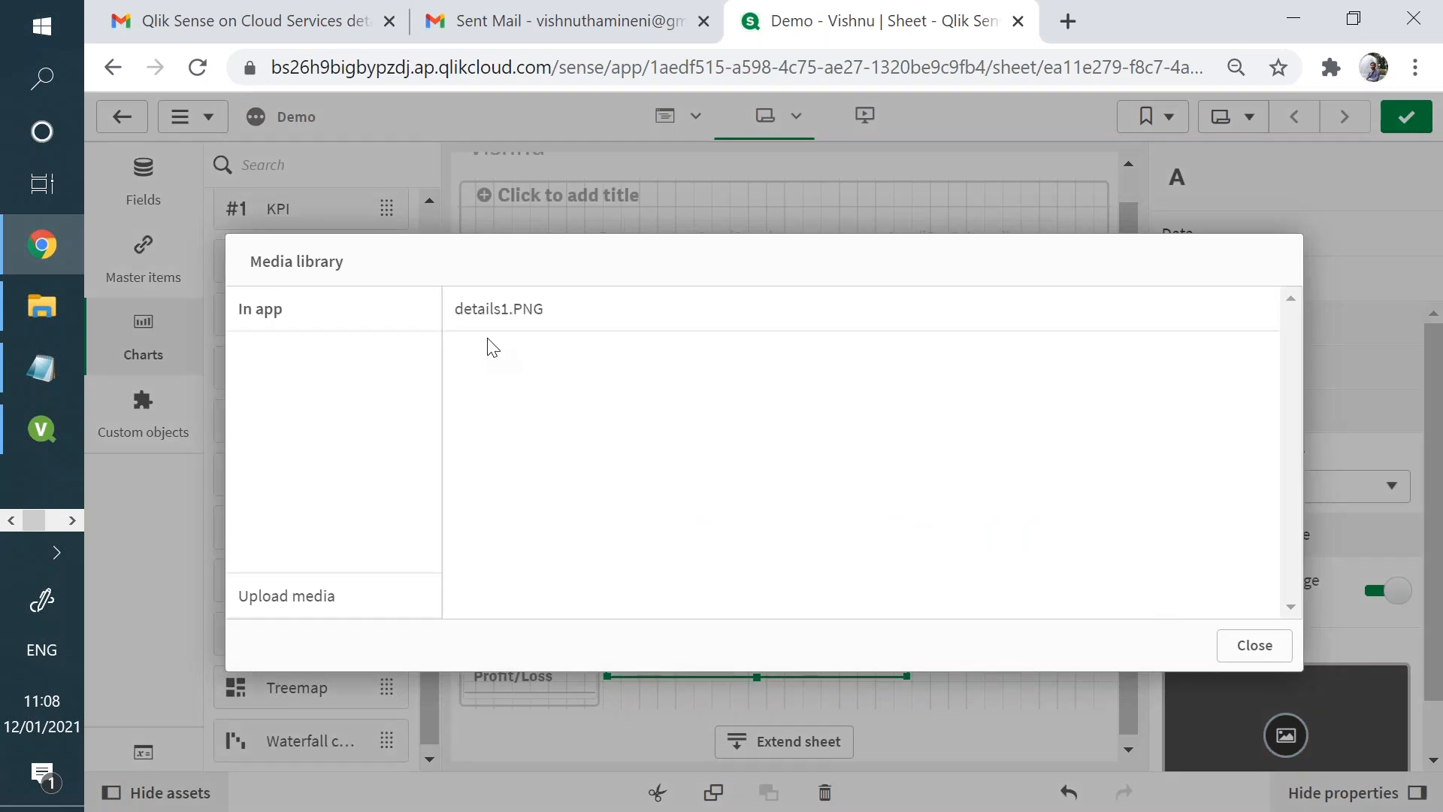
{"action": "left_click", "coordinate": [517, 314]}
{"action": "left_click", "coordinate": [1053, 587]}
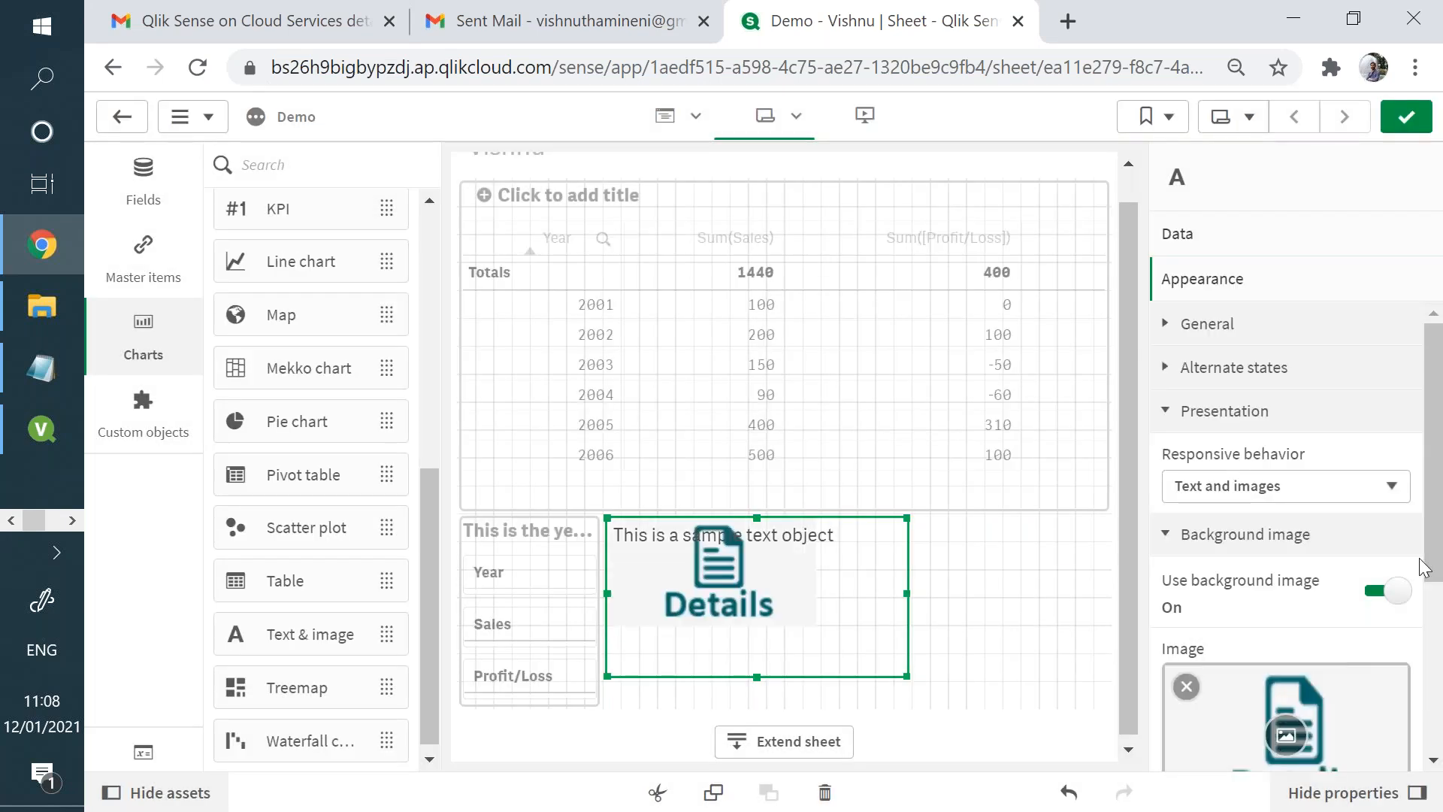
- Position the background image in the centre of the text object and finish editing the sheet
{"action": "scroll", "coordinate": [1435, 517], "scroll_direction": "down", "scroll_amount": 4}
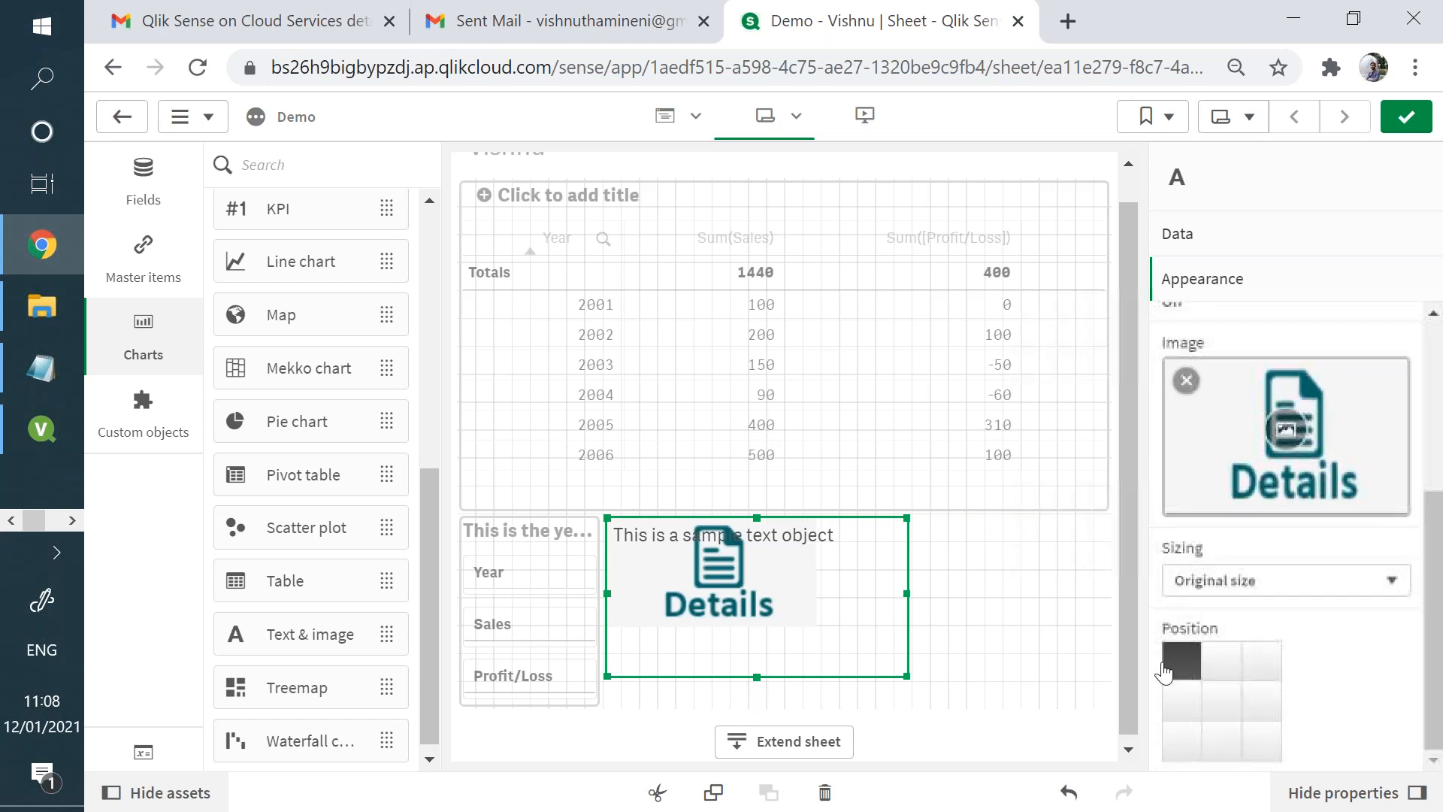
{"action": "left_click", "coordinate": [1215, 673]}
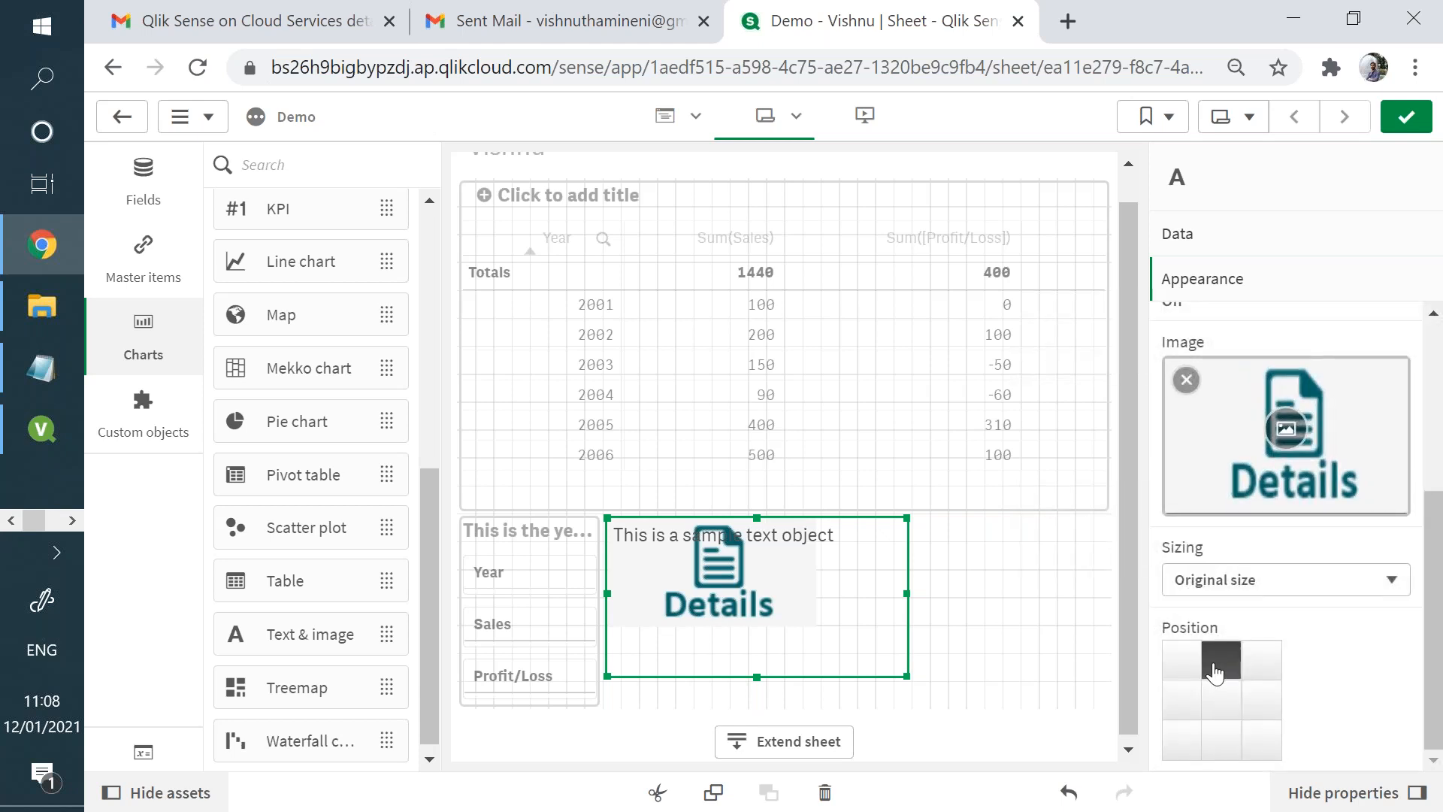
{"action": "left_click", "coordinate": [1217, 697]}
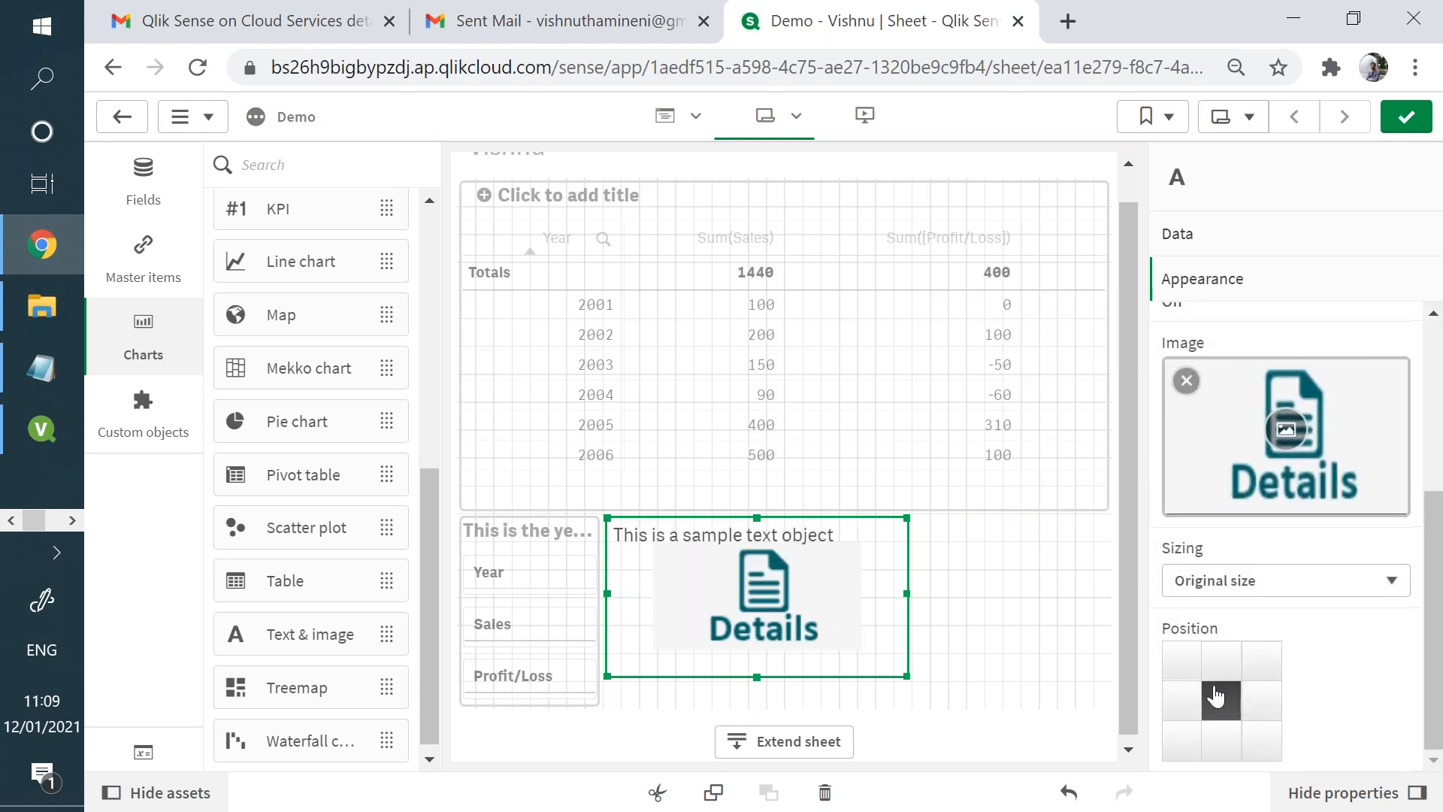
{"action": "left_click", "coordinate": [1403, 126]}
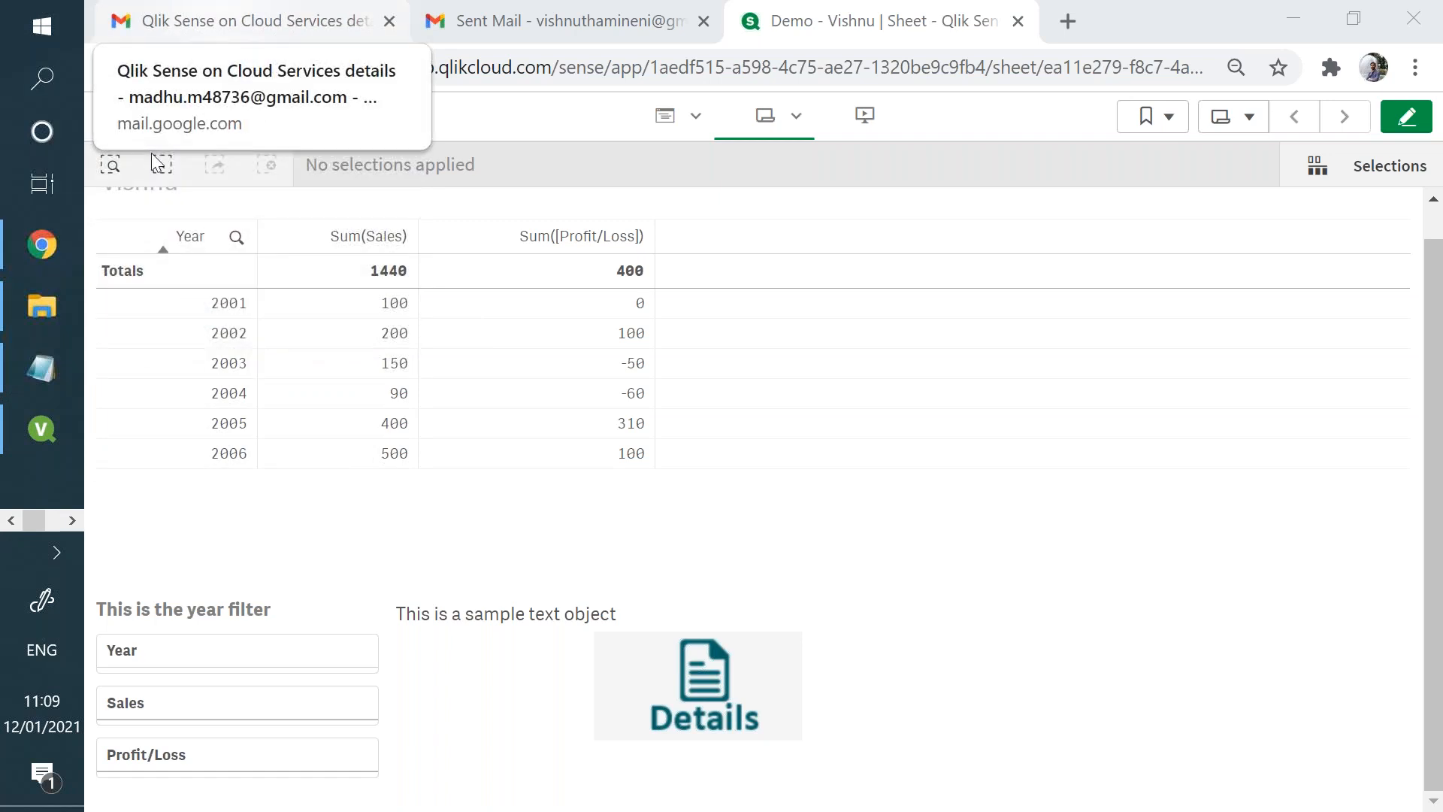
- Switch to QlikView, add a vertical line/arrow object to the sheet, and shape it into a tall, narrow arrow
{"action": "left_click", "coordinate": [41, 429]}
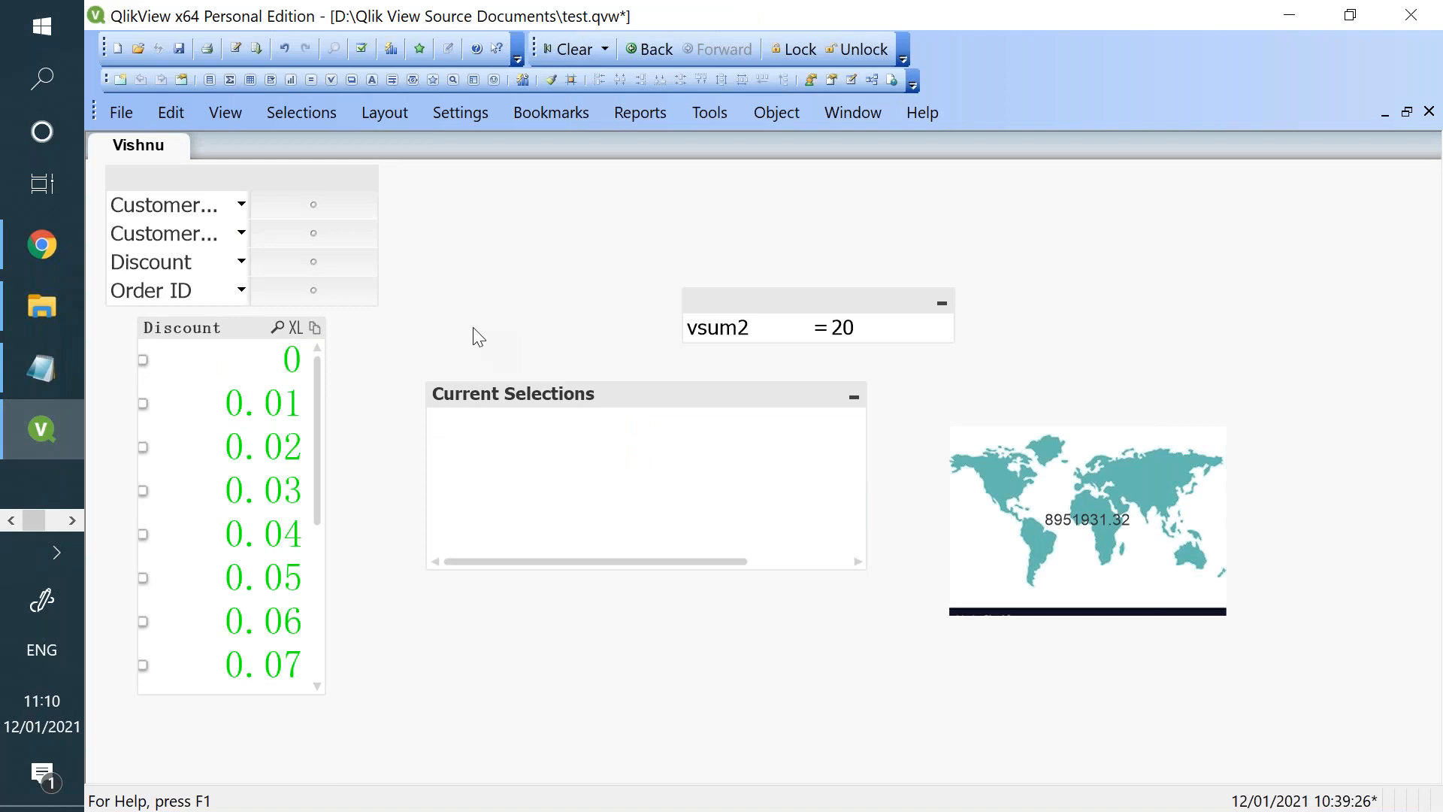
{"action": "right_click", "coordinate": [537, 300]}
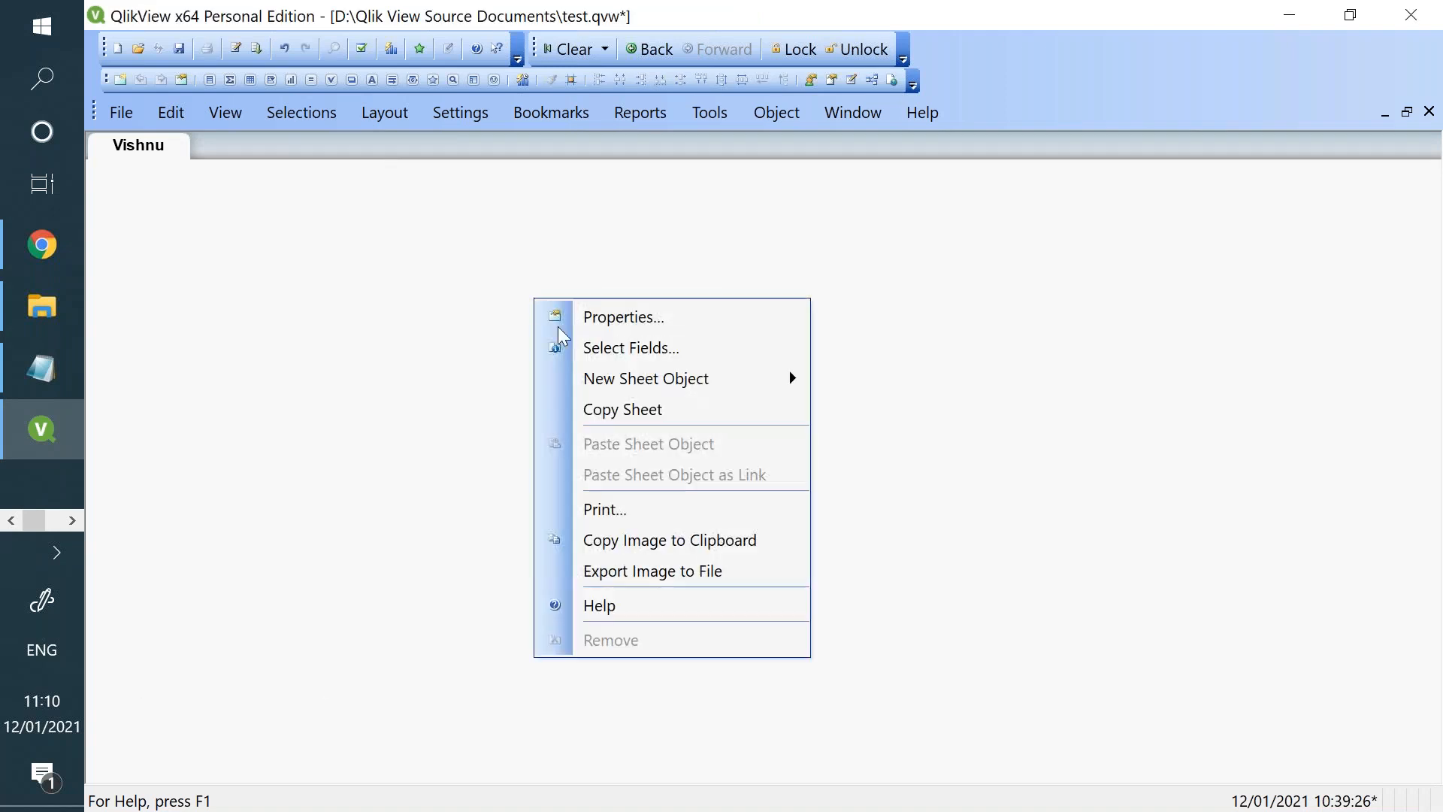
{"action": "mouse_move", "coordinate": [722, 378]}
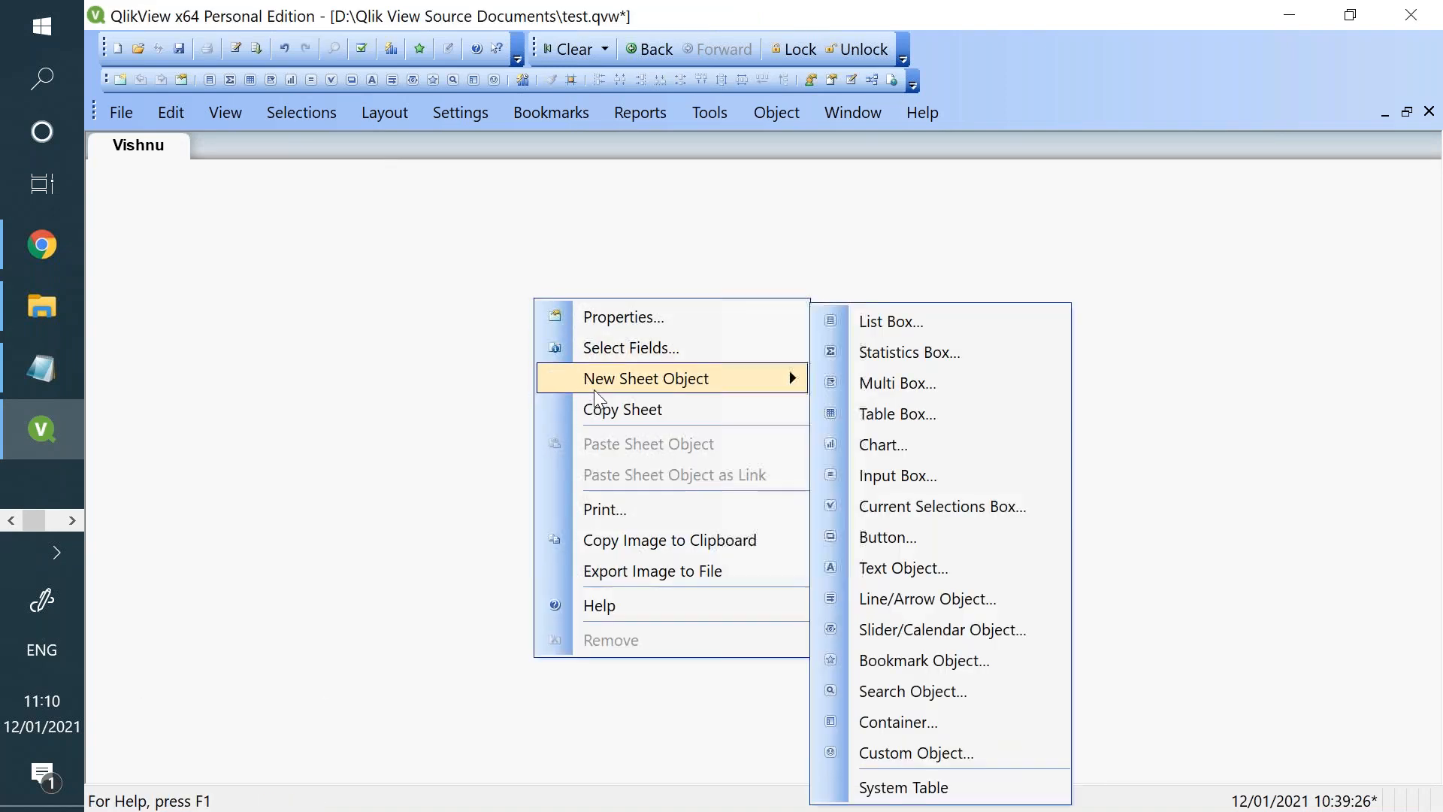
{"action": "left_click", "coordinate": [901, 597]}
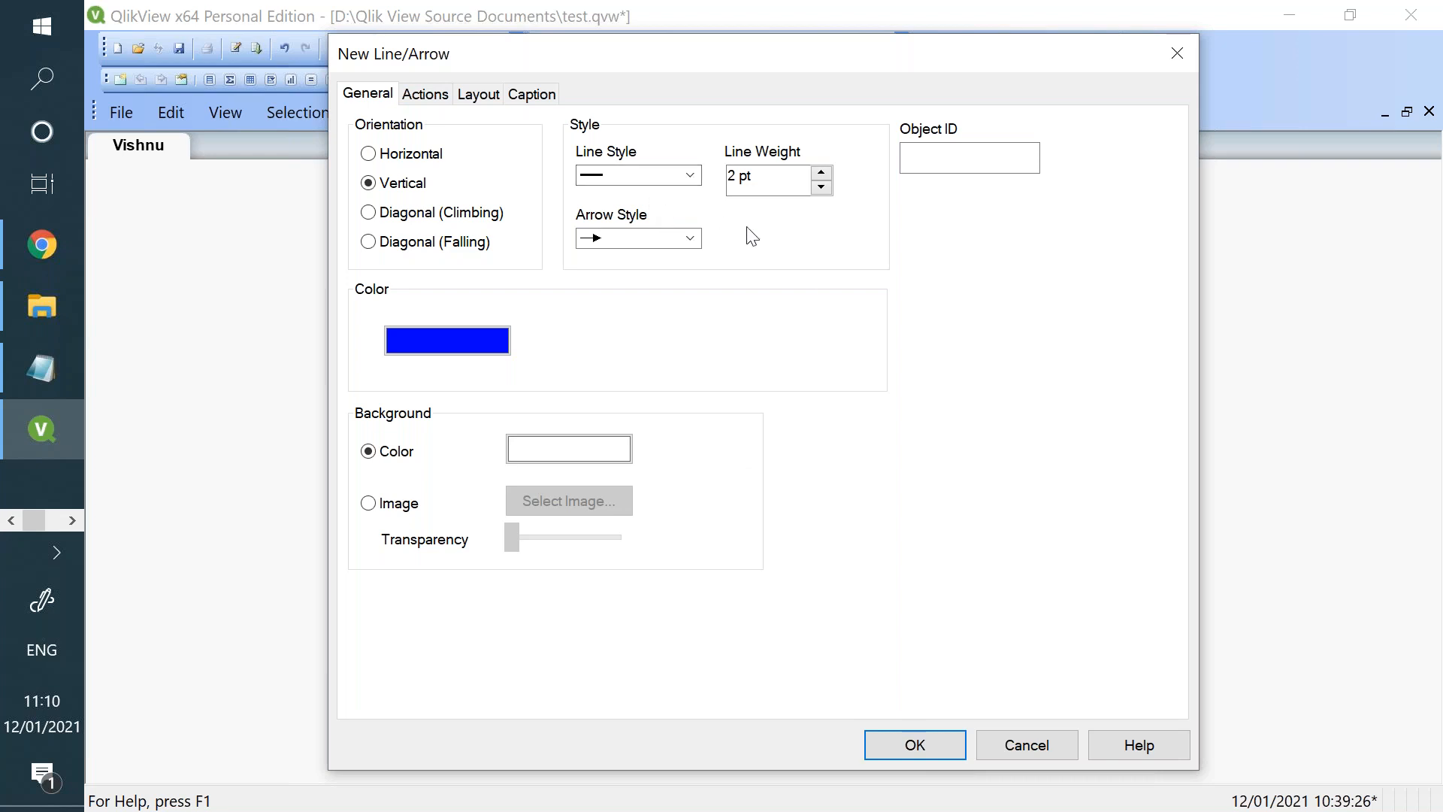
{"action": "left_click", "coordinate": [907, 743]}
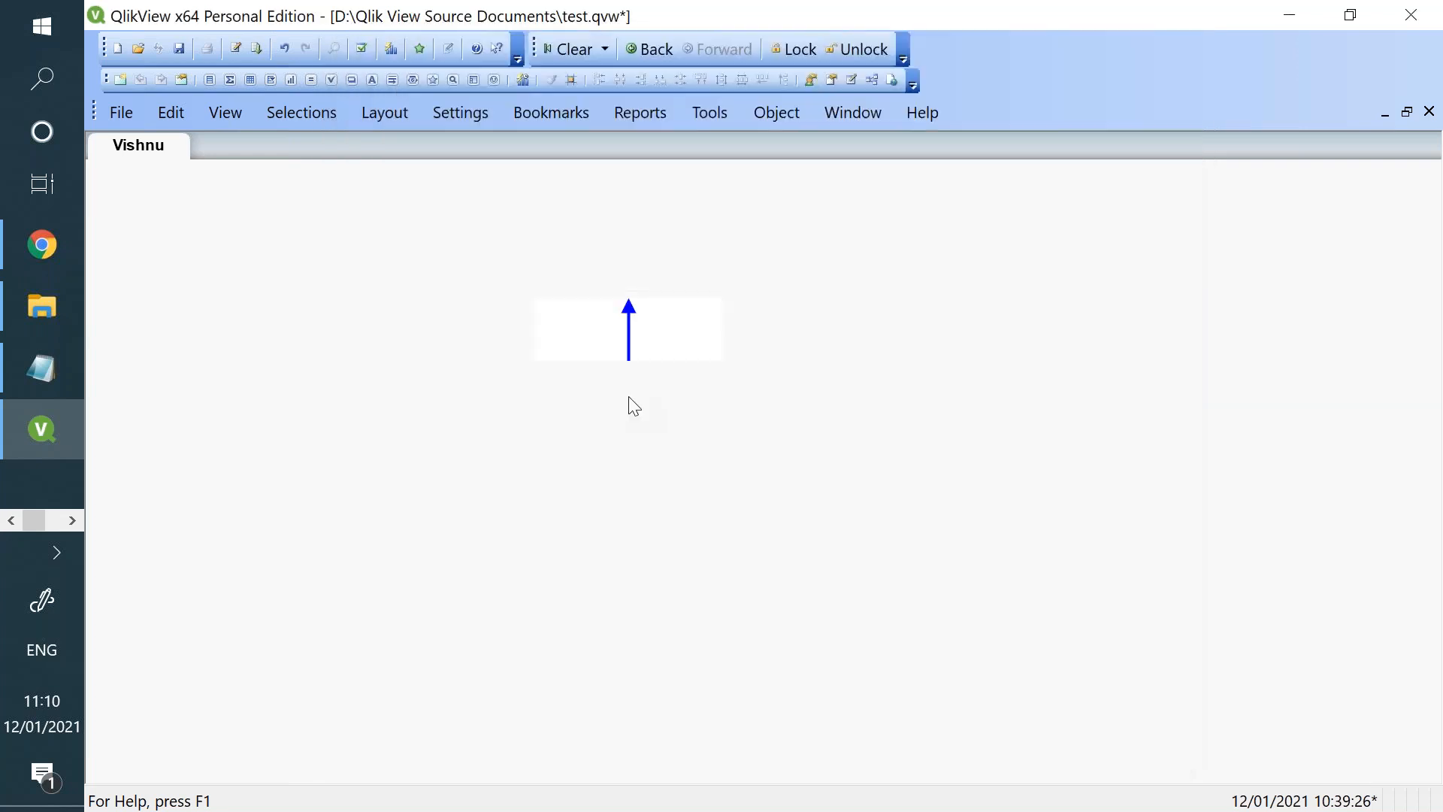
{"action": "left_click_drag", "start_coordinate": [718, 327], "coordinate": [558, 339]}
{"action": "left_click_drag", "start_coordinate": [556, 360], "coordinate": [499, 737]}
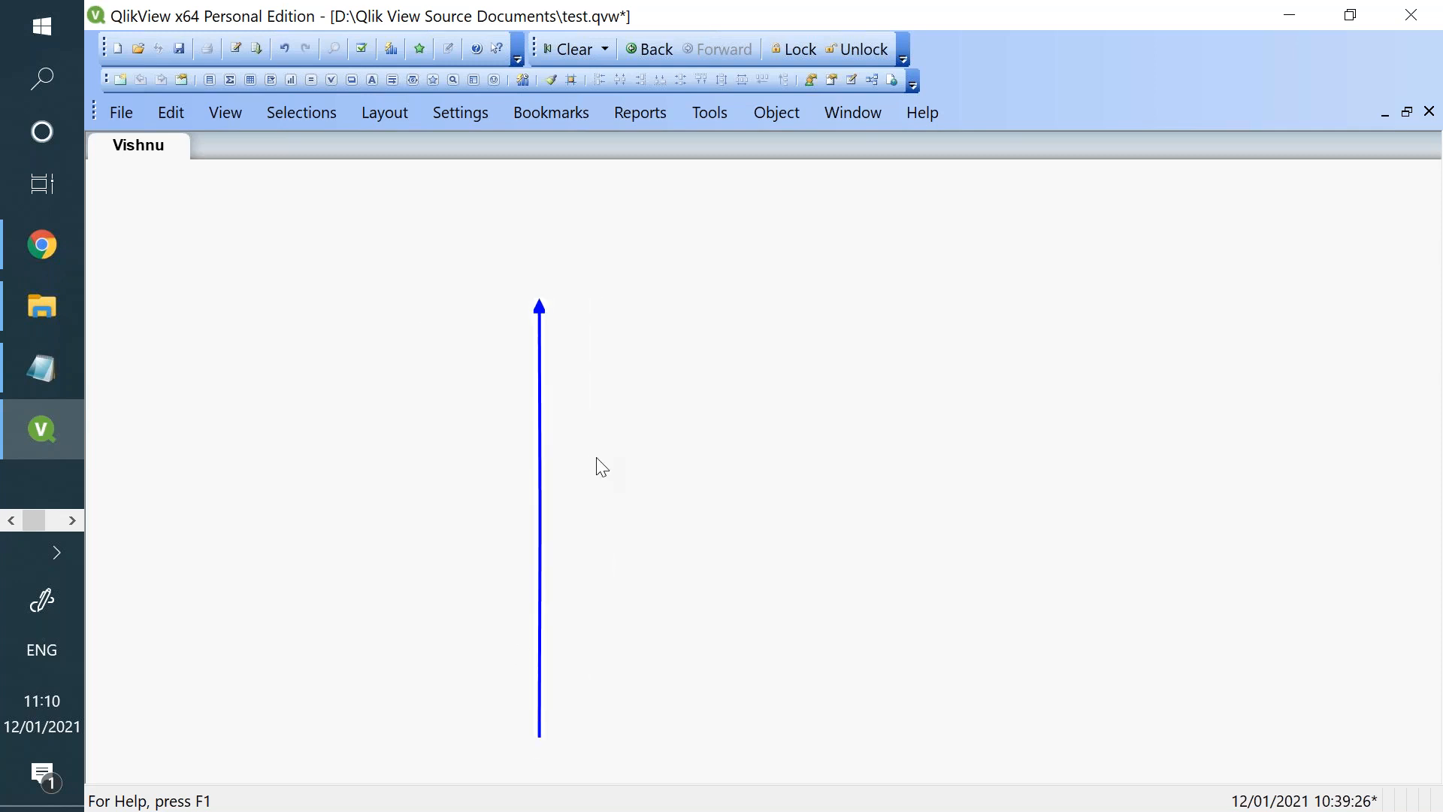
{"action": "right_click", "coordinate": [547, 444]}
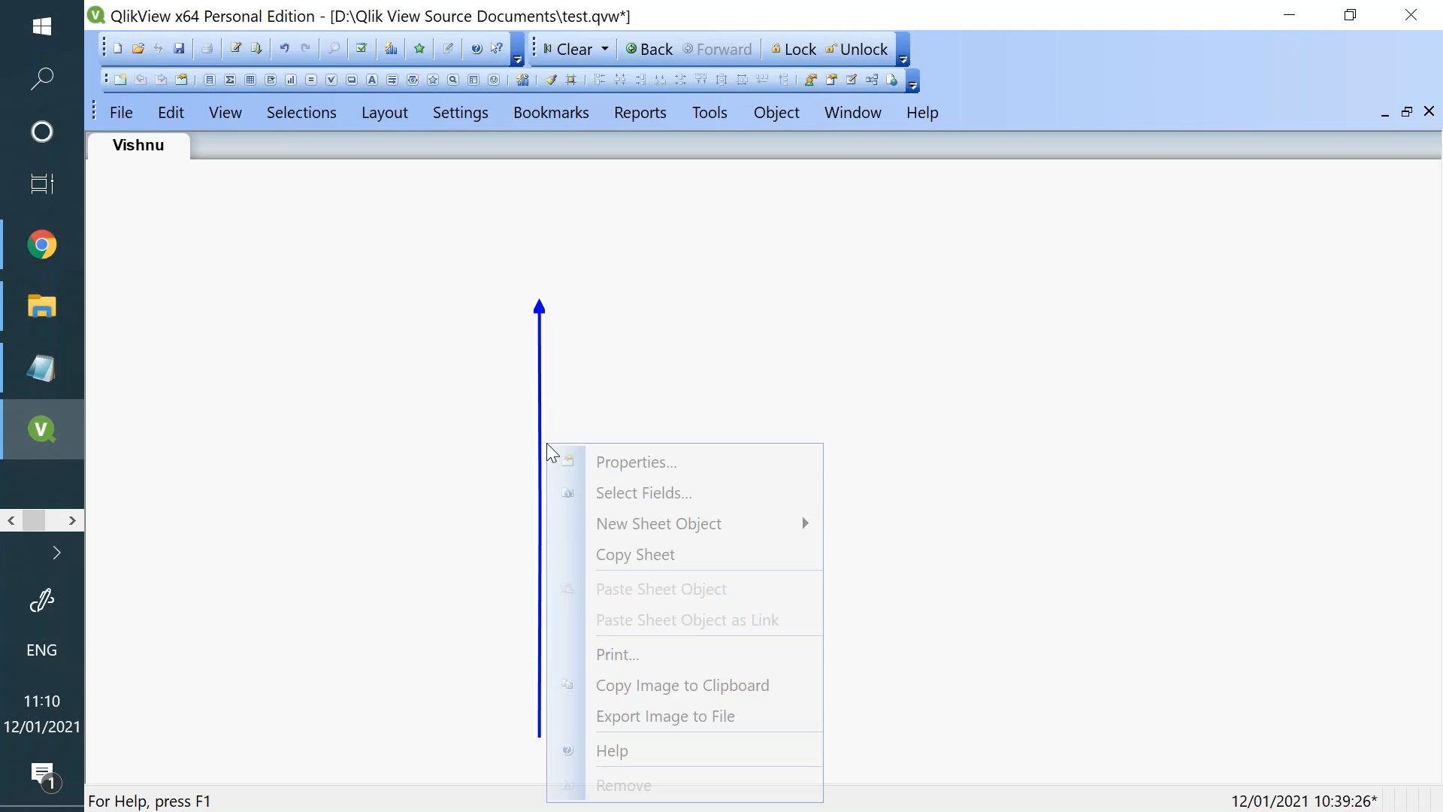
{"action": "left_click", "coordinate": [606, 469]}
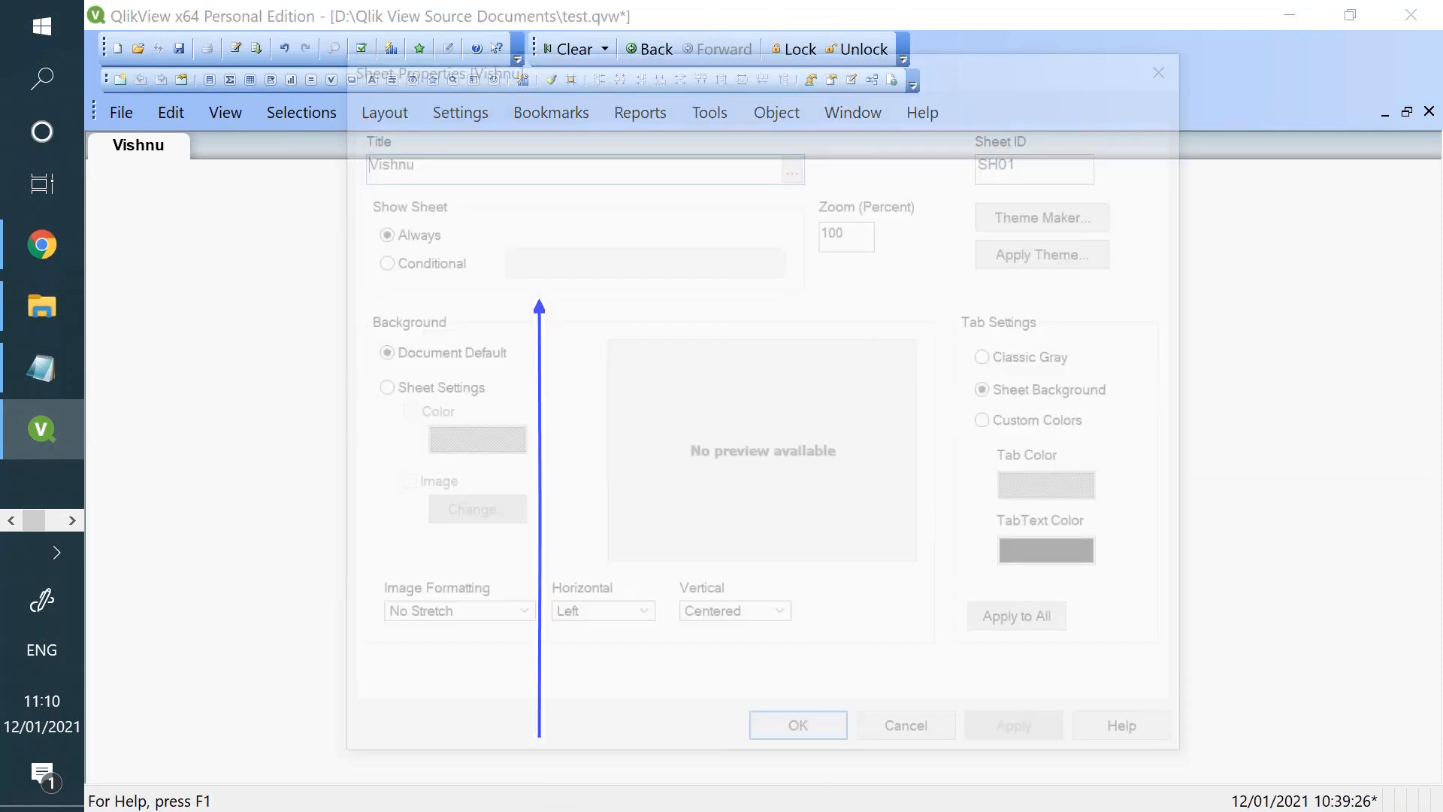
{"action": "left_click", "coordinate": [932, 734]}
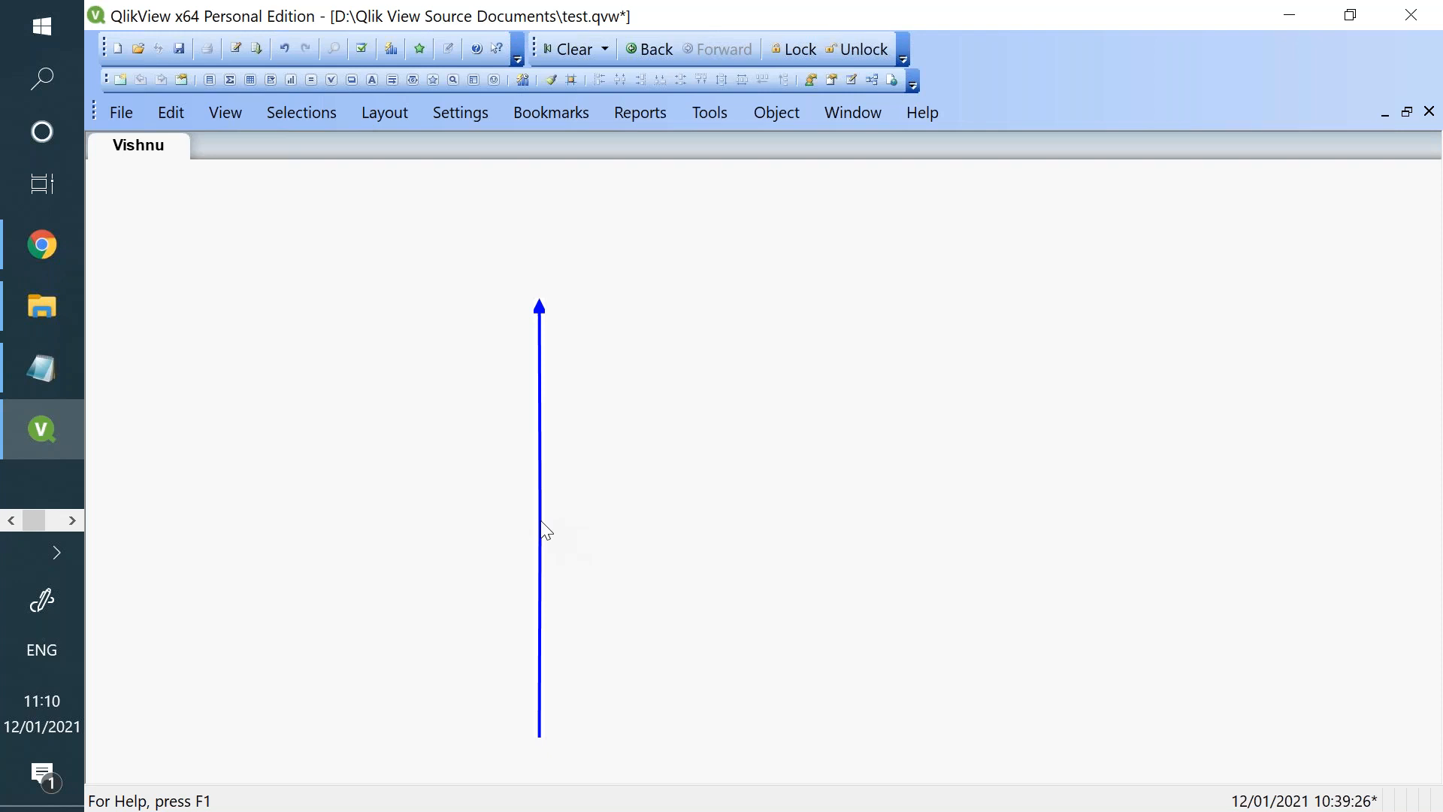
- Set the line object's arrow style to a plain line without an arrowhead and apply it
{"action": "right_click", "coordinate": [540, 521]}
{"action": "left_click", "coordinate": [584, 551]}
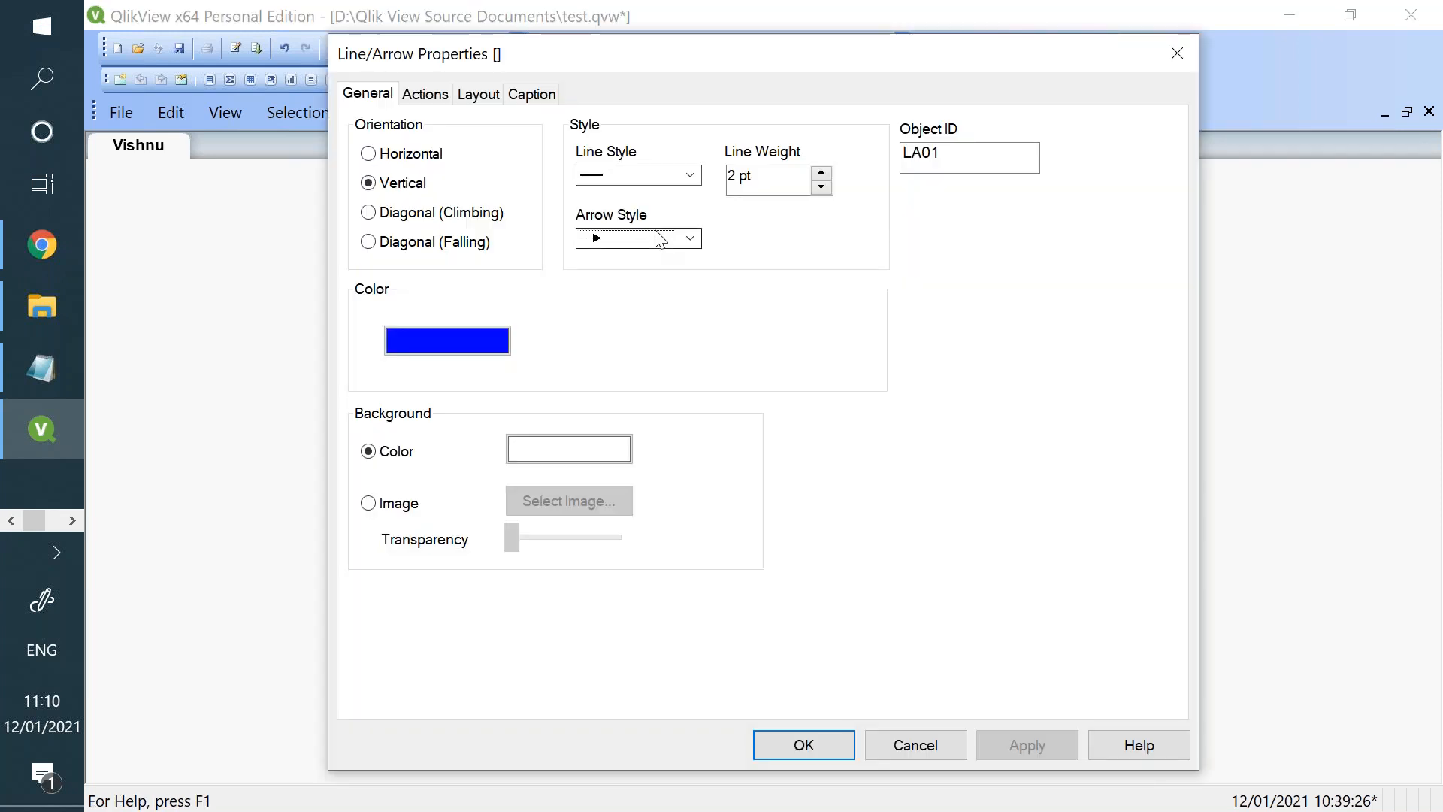
{"action": "left_click", "coordinate": [654, 236]}
{"action": "left_click", "coordinate": [654, 257]}
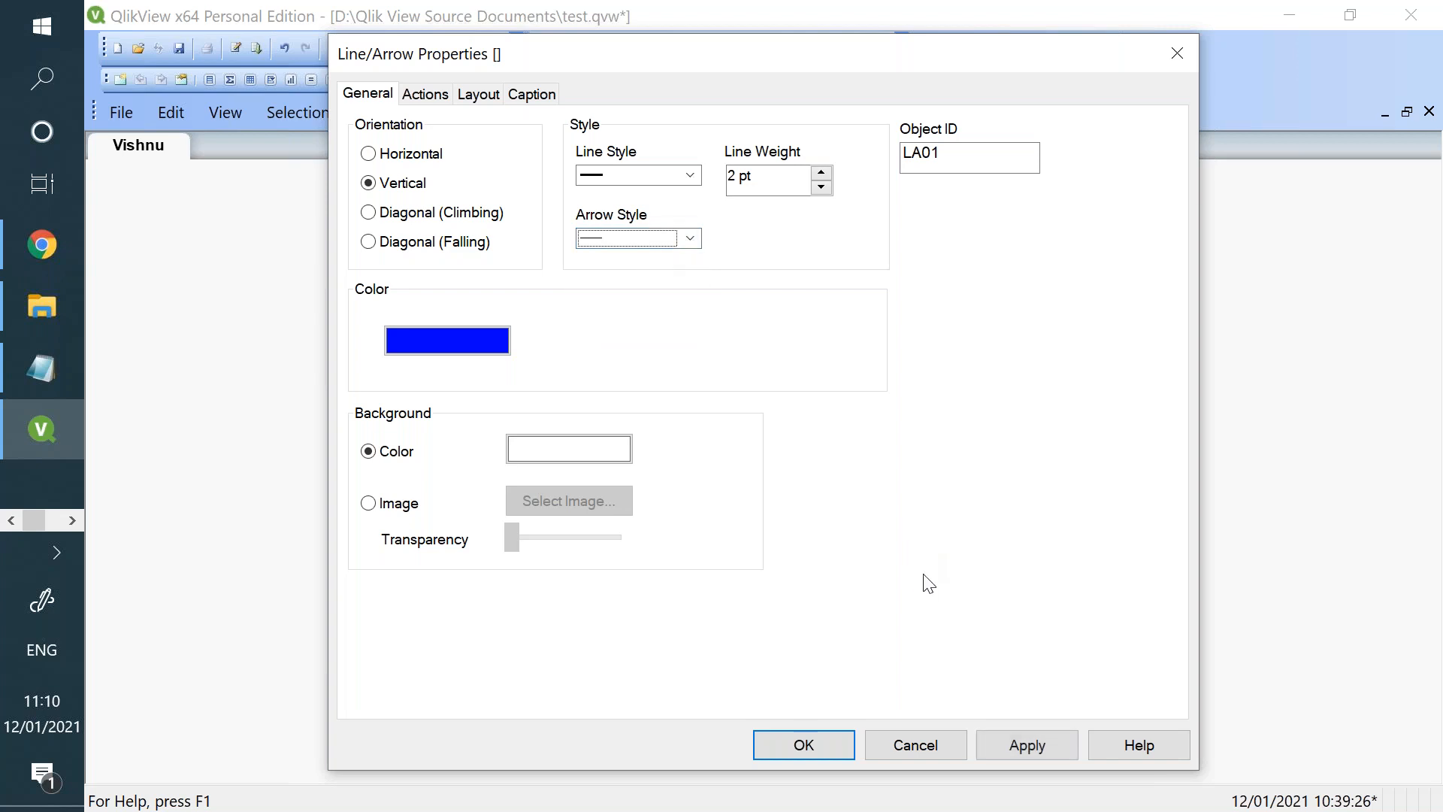
{"action": "left_click", "coordinate": [1014, 749]}
{"action": "mouse_move", "coordinate": [618, 55]}
{"action": "left_mouse_down"}
{"action": "mouse_move", "coordinate": [1015, 183]}
{"action": "mouse_move", "coordinate": [921, 116]}
{"action": "mouse_move", "coordinate": [375, 91]}
{"action": "mouse_move", "coordinate": [844, 55]}
{"action": "mouse_move", "coordinate": [654, 38]}
{"action": "mouse_move", "coordinate": [602, 68]}
{"action": "left_mouse_up"}
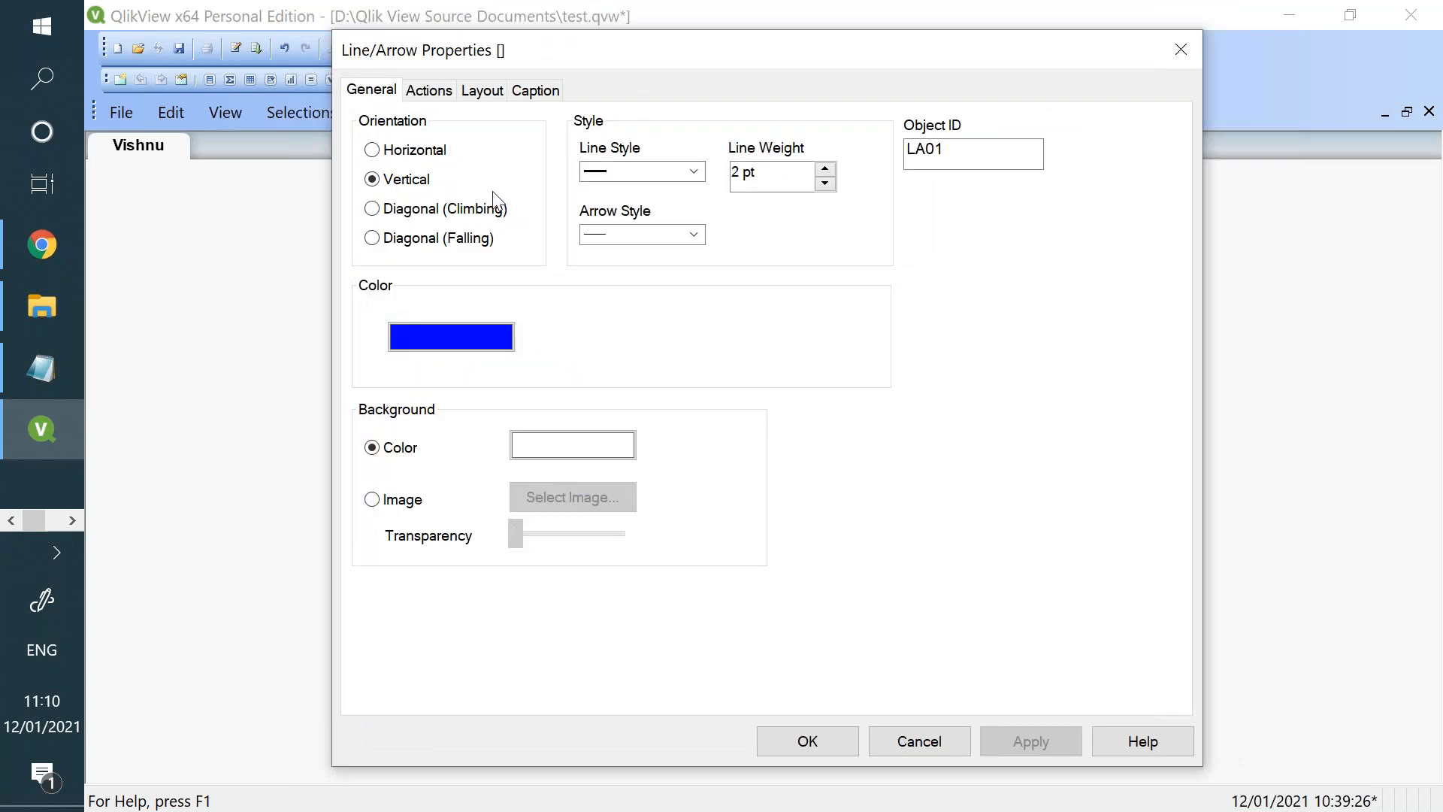
- Change the line object's orientation to Horizontal, apply it, and close its properties
{"action": "left_click", "coordinate": [425, 153]}
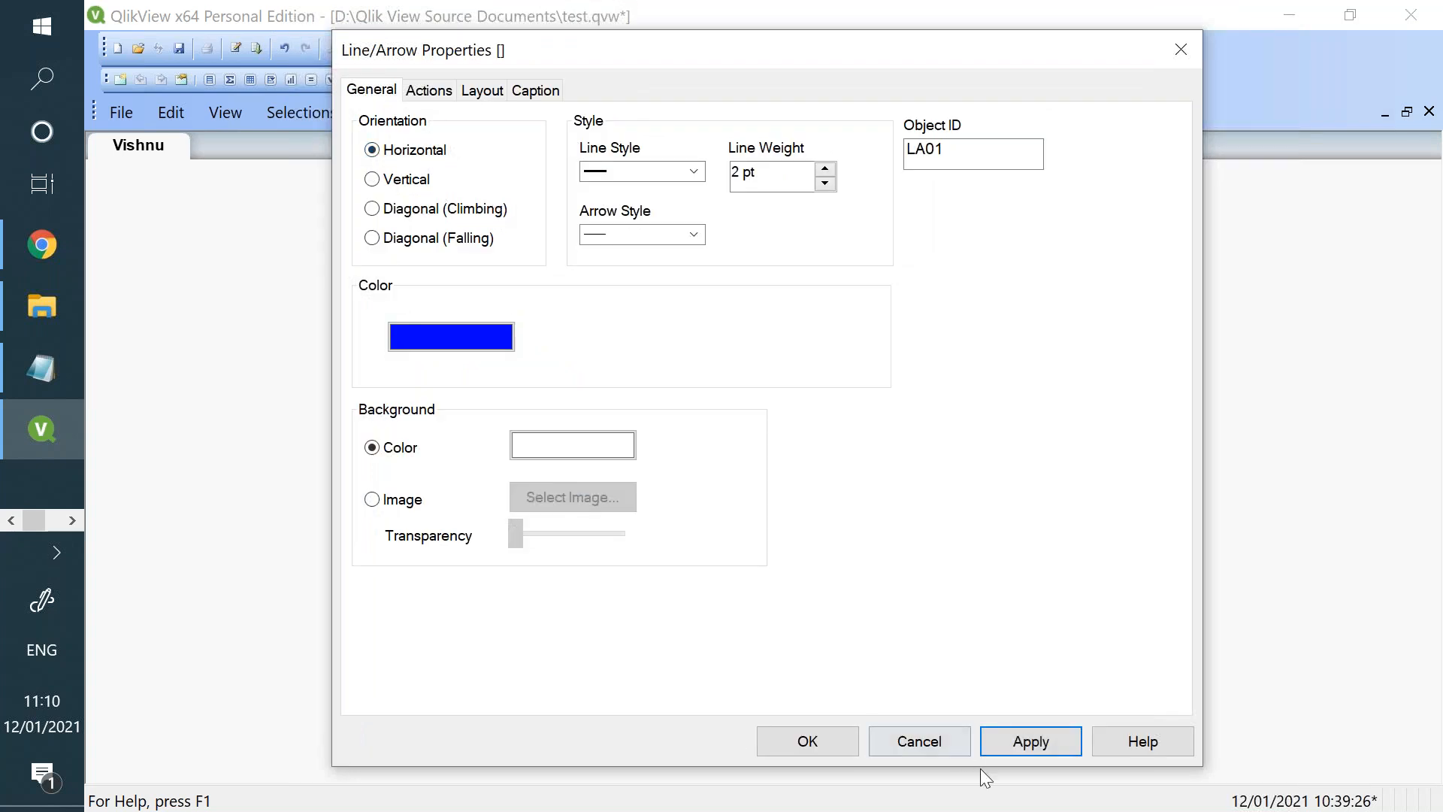
{"action": "left_click", "coordinate": [995, 748]}
{"action": "left_click_drag", "start_coordinate": [568, 55], "coordinate": [551, 224]}
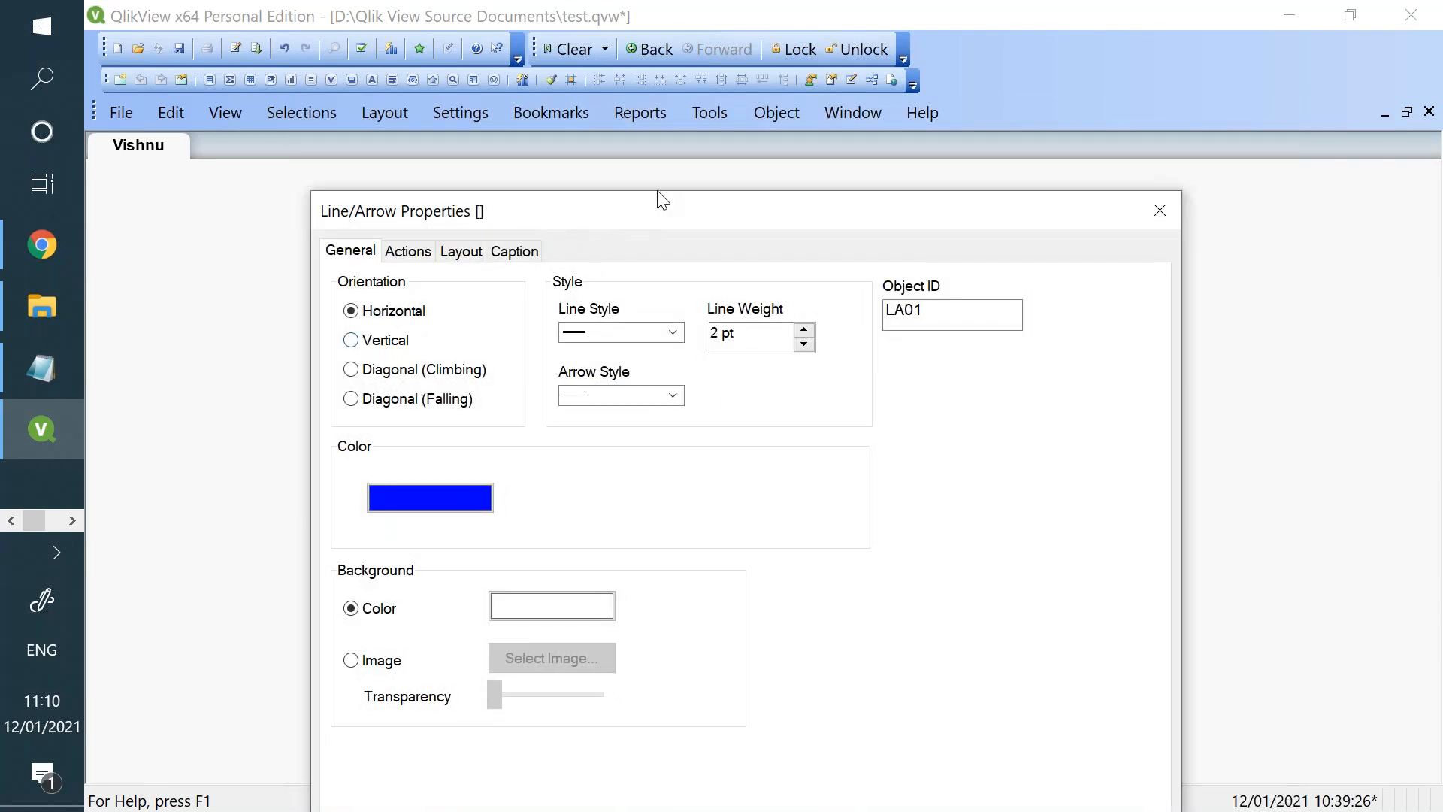
{"action": "left_click_drag", "start_coordinate": [654, 212], "coordinate": [417, 23]}
{"action": "left_click", "coordinate": [813, 720]}
{"action": "left_click_drag", "start_coordinate": [290, 34], "coordinate": [513, 781]}
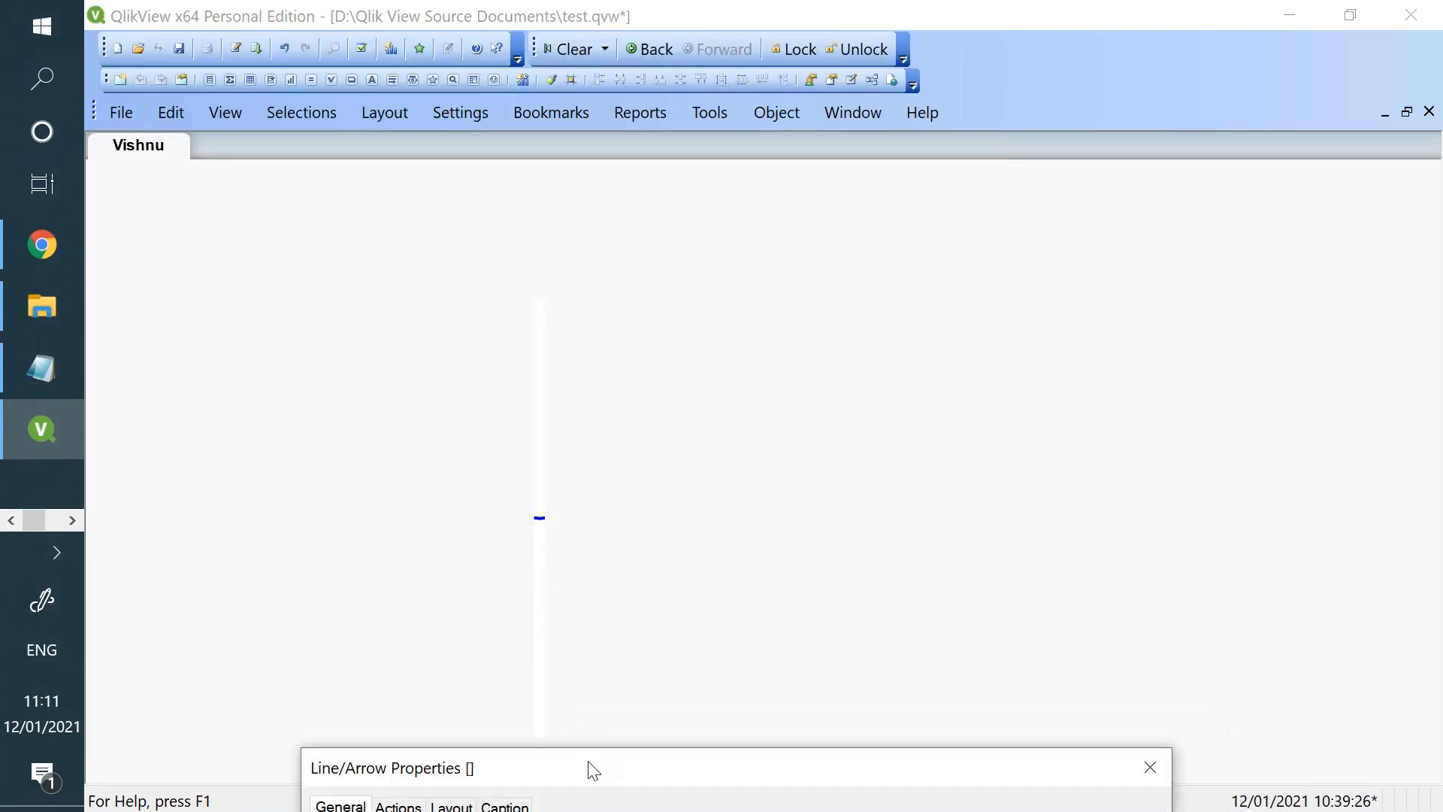
{"action": "left_click_drag", "start_coordinate": [589, 767], "coordinate": [423, 352]}
{"action": "left_click_drag", "start_coordinate": [367, 276], "coordinate": [397, 184]}
{"action": "left_click", "coordinate": [961, 181]}
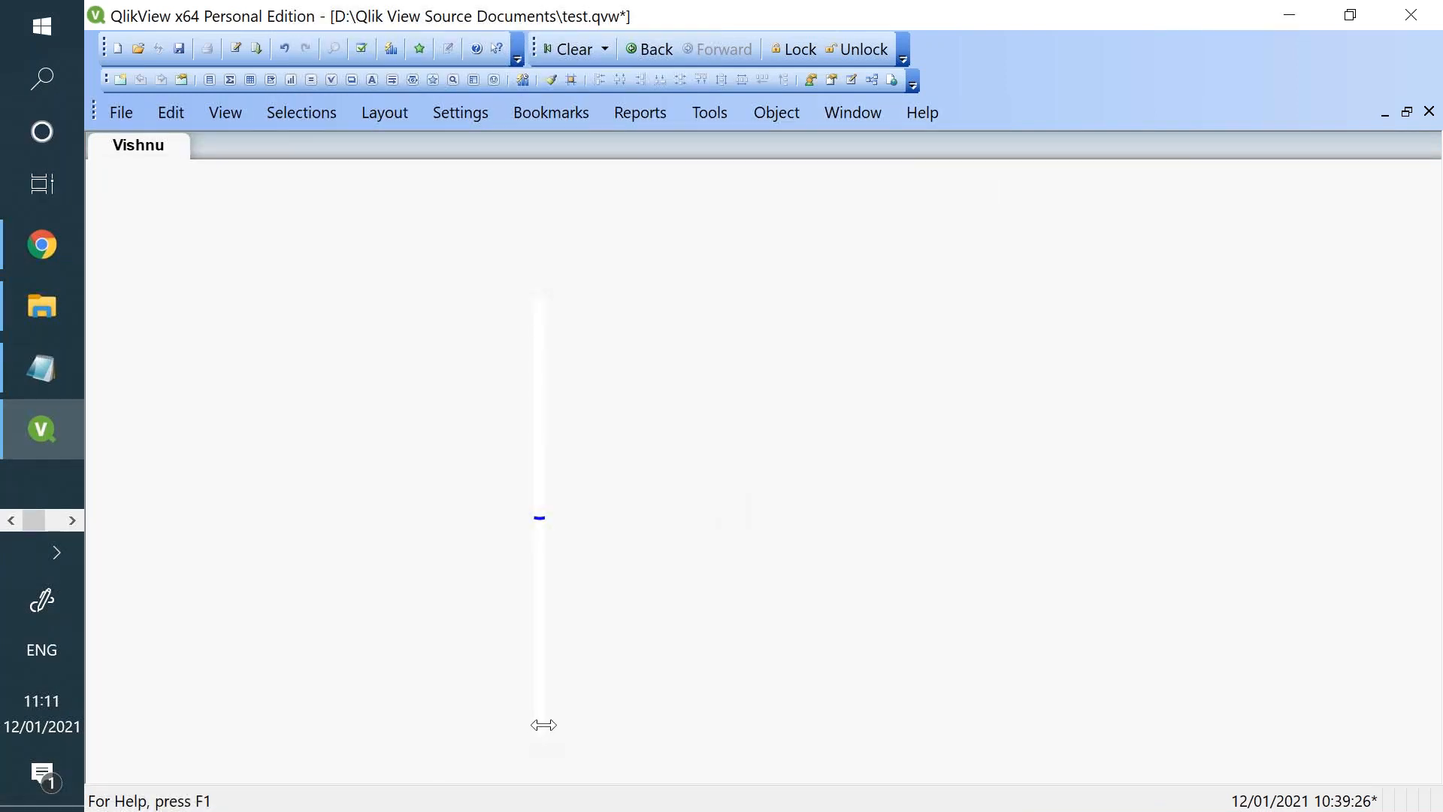
- Widen the horizontal line object across the upper middle of the sheet and reduce its frame height to a thin strip
{"action": "left_click_drag", "start_coordinate": [541, 719], "coordinate": [847, 657]}
{"action": "left_click_drag", "start_coordinate": [763, 734], "coordinate": [783, 270]}
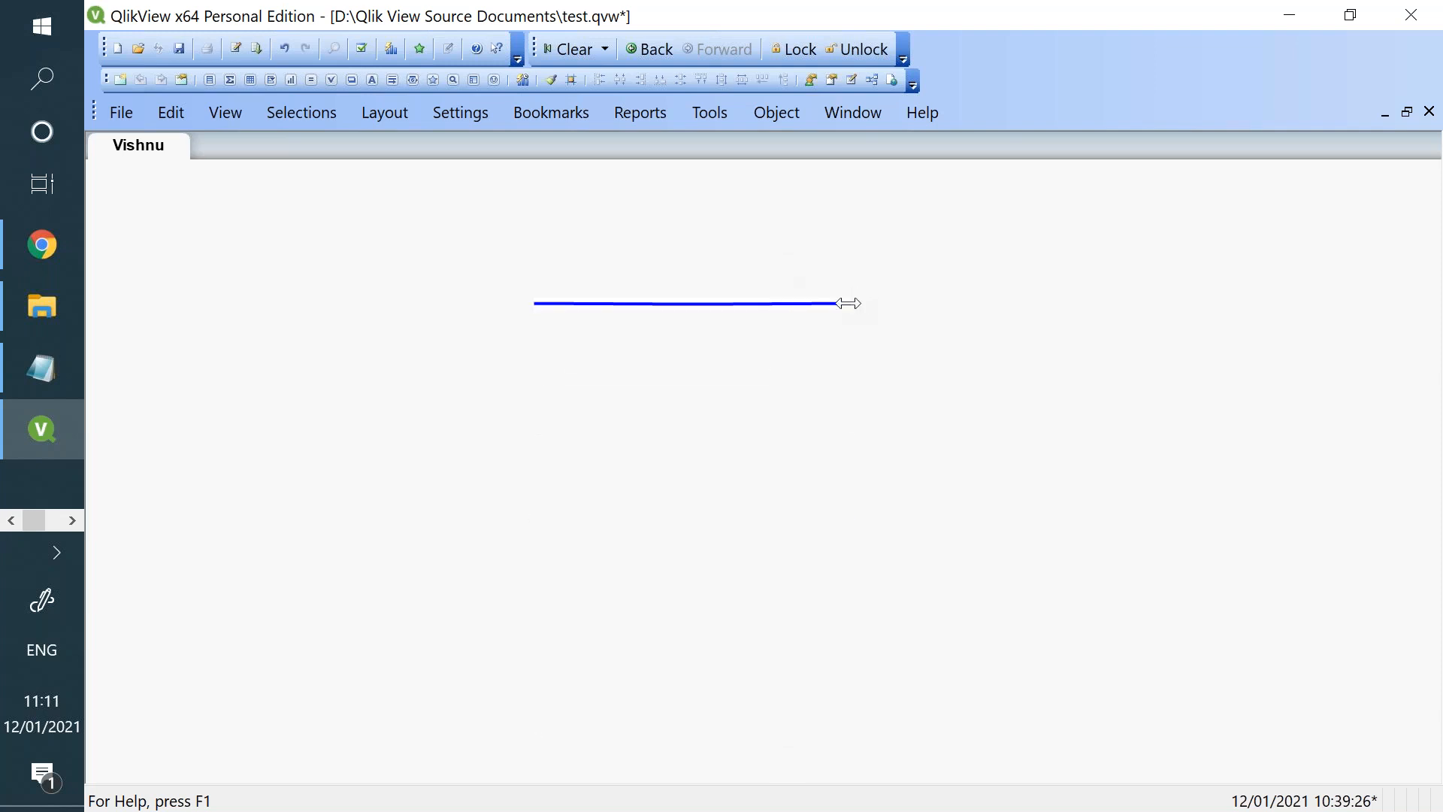
{"action": "left_click_drag", "start_coordinate": [849, 302], "coordinate": [1074, 264]}
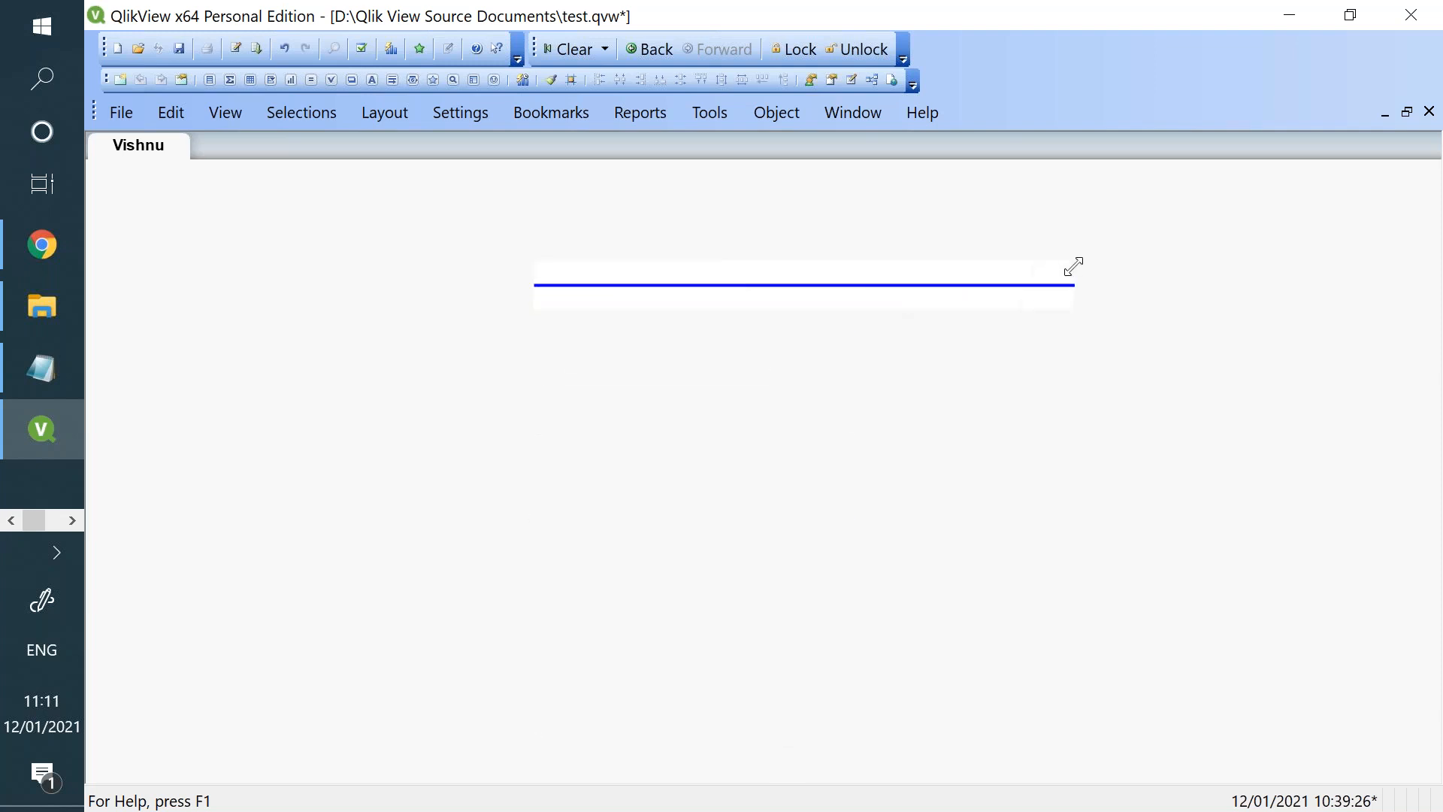
- Add list boxes to the sheet for Customer Name, Customer Segment, Discount, Order ID, Order Priority and OrderDate
{"action": "right_click", "coordinate": [482, 354]}
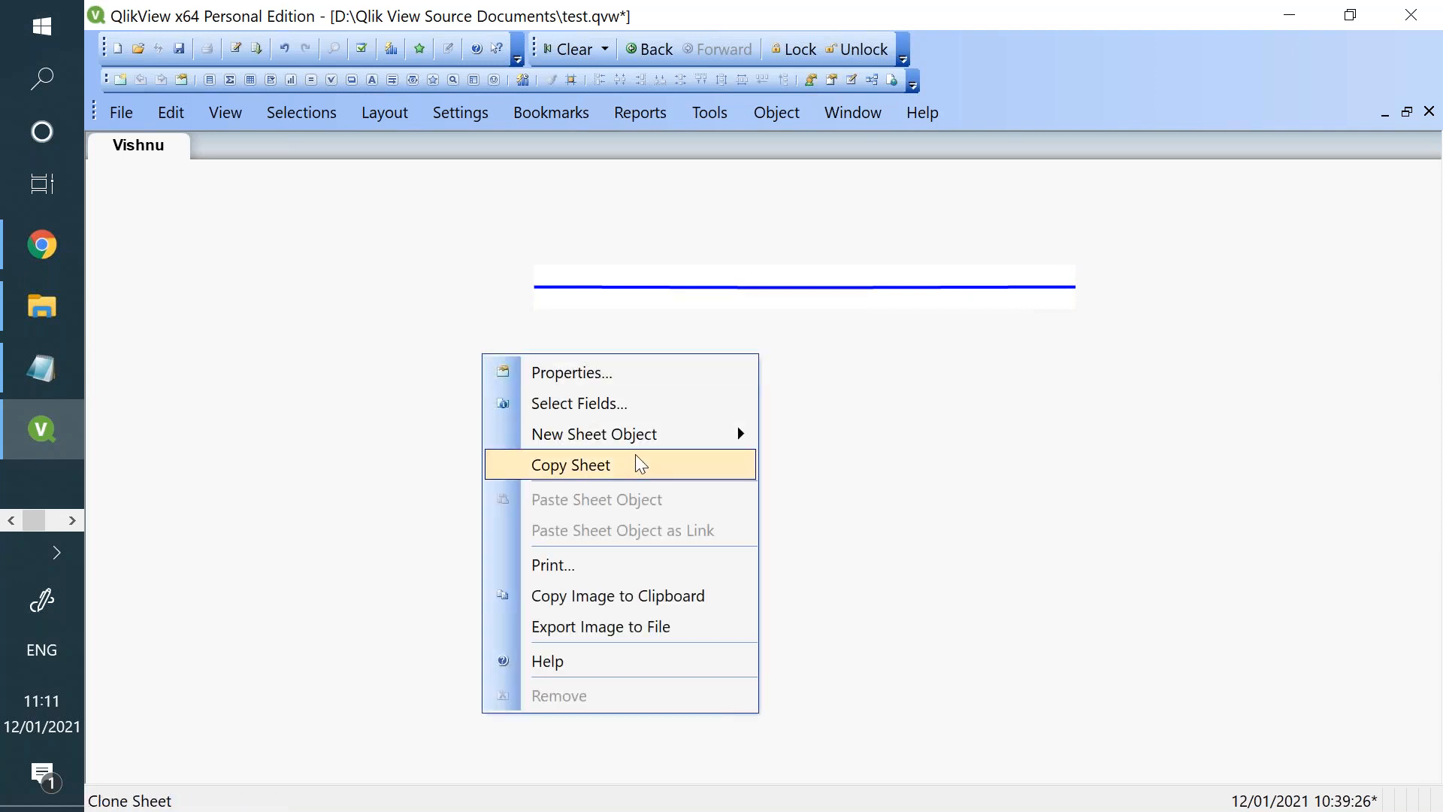
{"action": "mouse_move", "coordinate": [643, 443]}
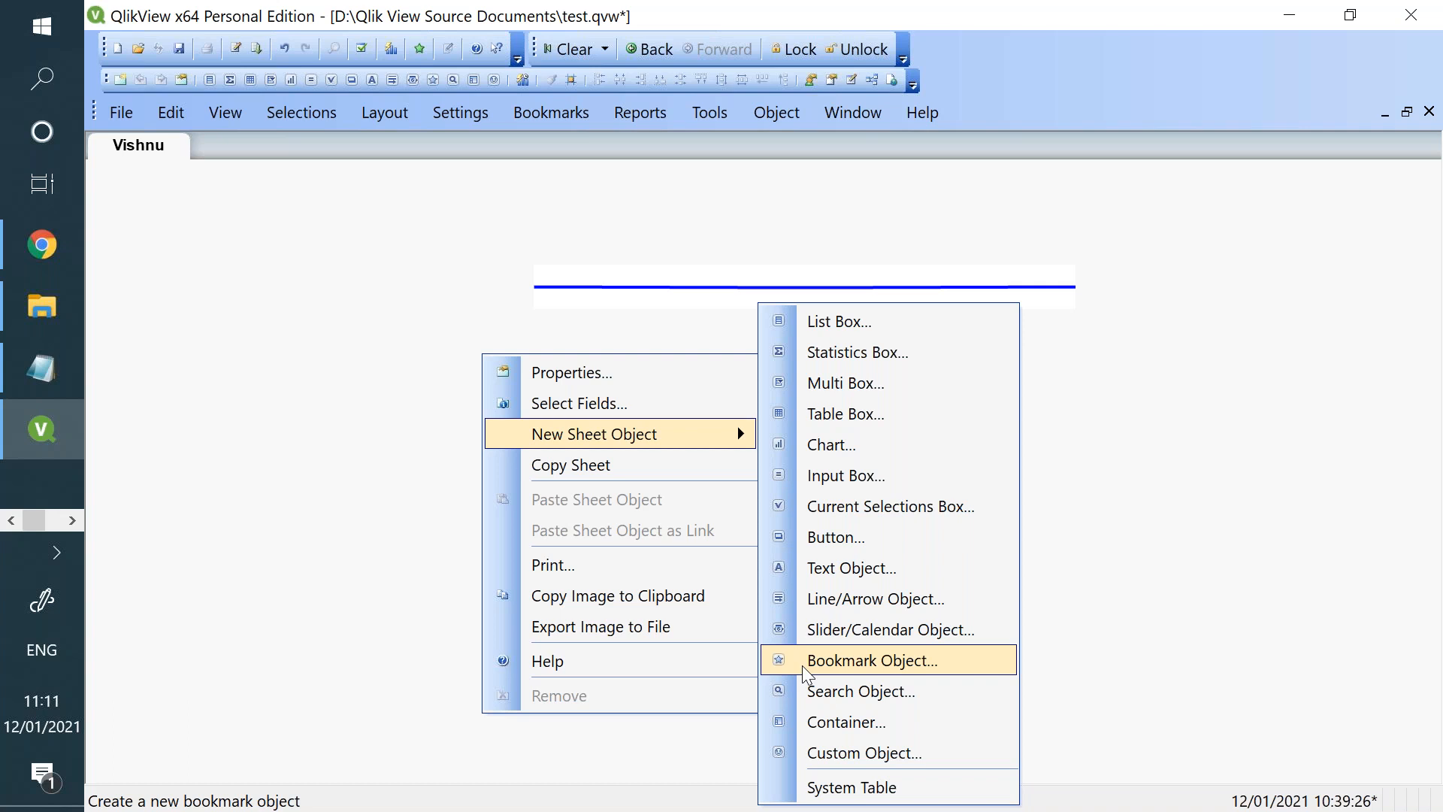
{"action": "left_click", "coordinate": [653, 410]}
{"action": "left_click", "coordinate": [501, 193]}
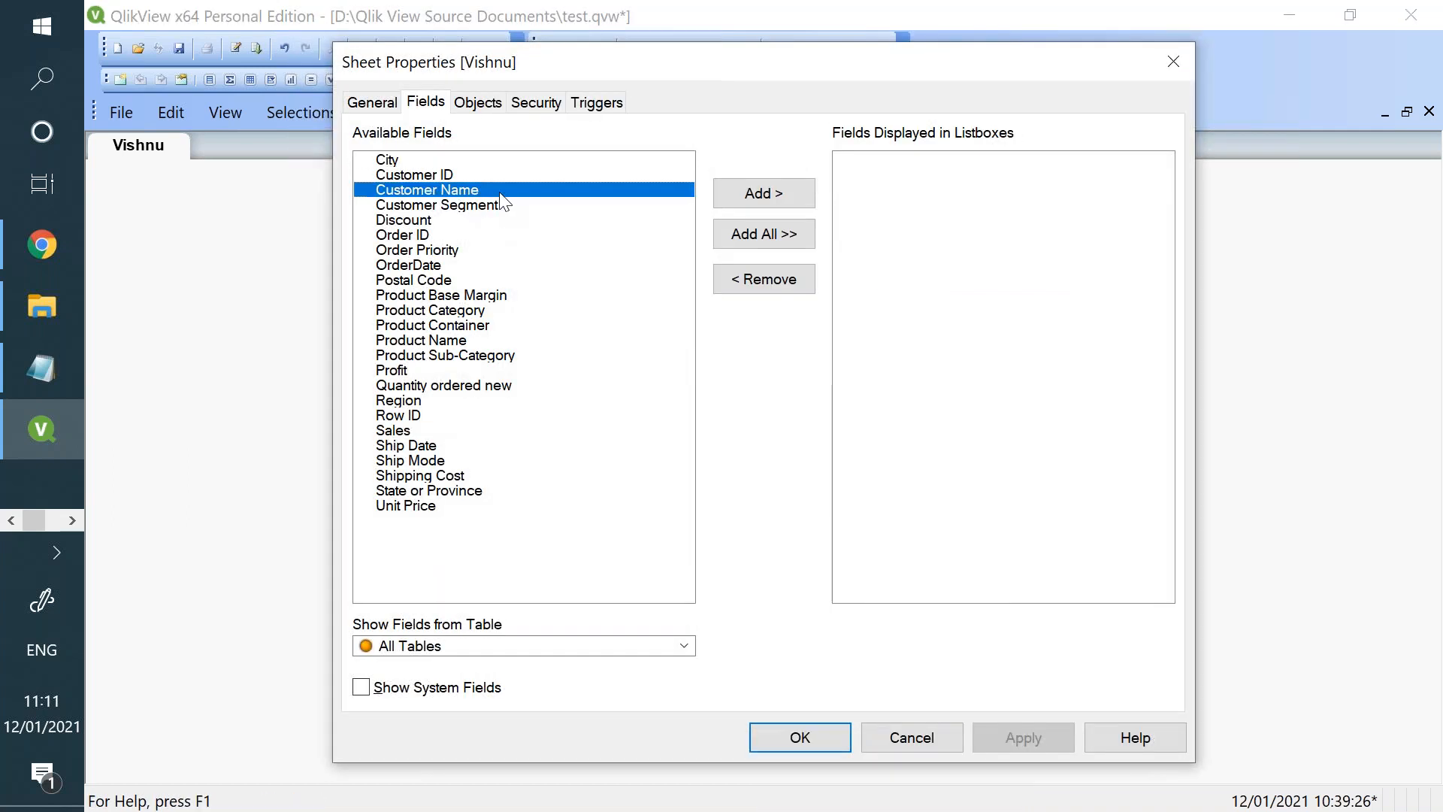
{"action": "left_click", "coordinate": [763, 193]}
{"action": "left_click", "coordinate": [764, 193]}
{"action": "left_click", "coordinate": [763, 193]}
{"action": "left_click", "coordinate": [764, 193]}
{"action": "left_click", "coordinate": [764, 193]}
{"action": "left_click", "coordinate": [763, 193]}
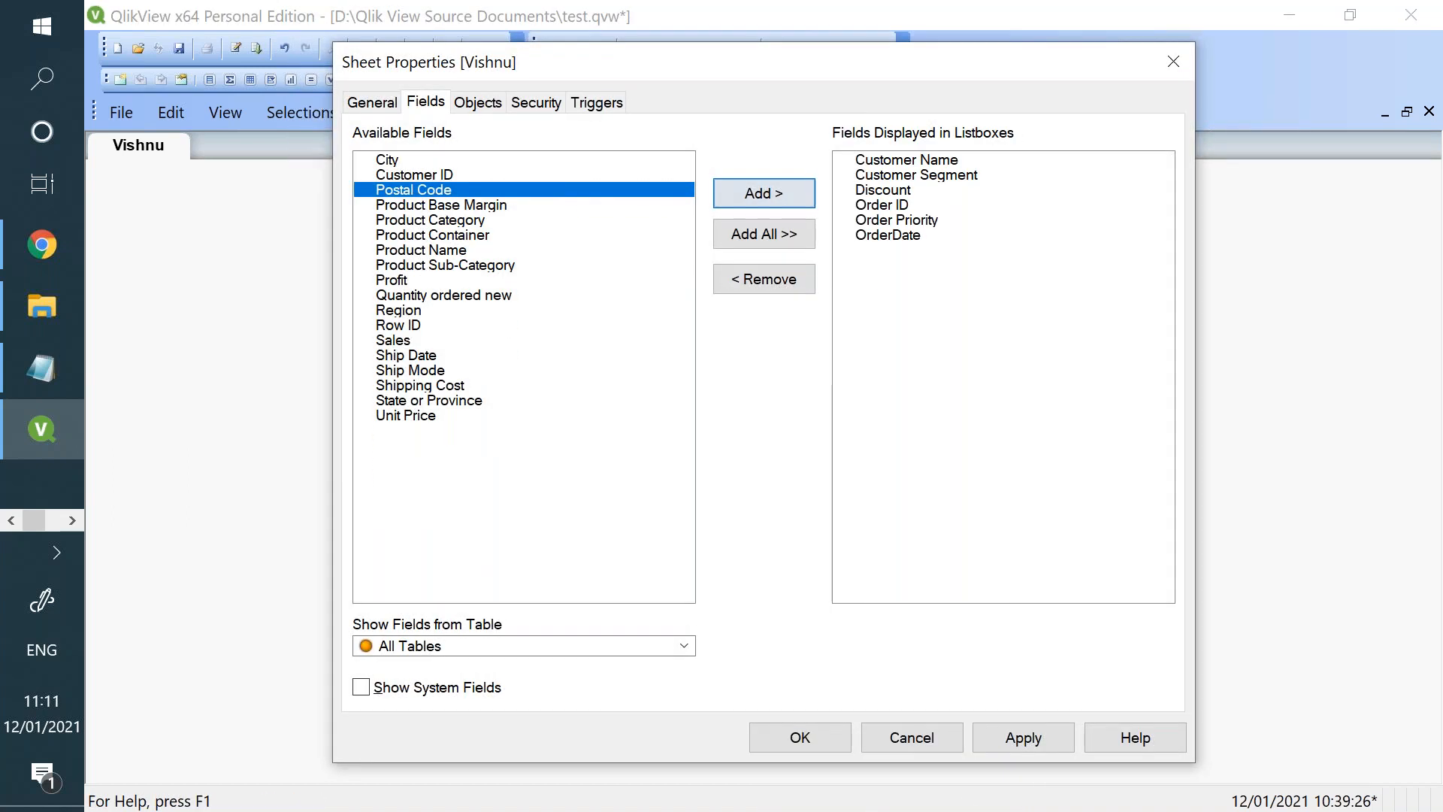
{"action": "left_click", "coordinate": [977, 735]}
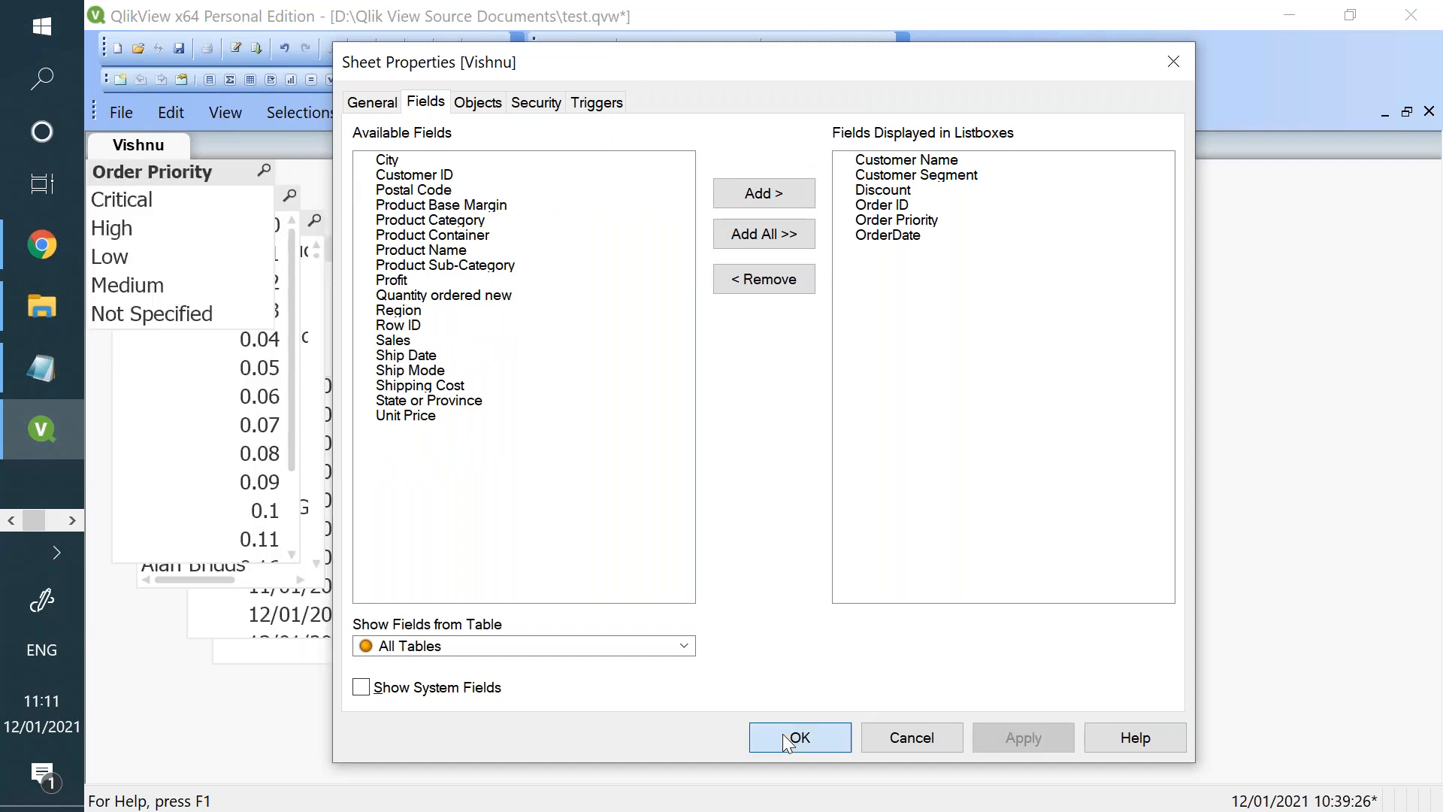
{"action": "left_click", "coordinate": [782, 733]}
- Spread the overlapping list boxes apart in the area beside and below the horizontal line so each is fully visible
{"action": "left_click_drag", "start_coordinate": [601, 366], "coordinate": [601, 366]}
{"action": "mouse_move", "coordinate": [236, 193]}
{"action": "left_mouse_down"}
{"action": "mouse_move", "coordinate": [806, 258]}
{"action": "mouse_move", "coordinate": [858, 324]}
{"action": "left_mouse_up"}
{"action": "left_click_drag", "start_coordinate": [251, 209], "coordinate": [1058, 314]}
{"action": "left_click_drag", "start_coordinate": [293, 253], "coordinate": [635, 549]}
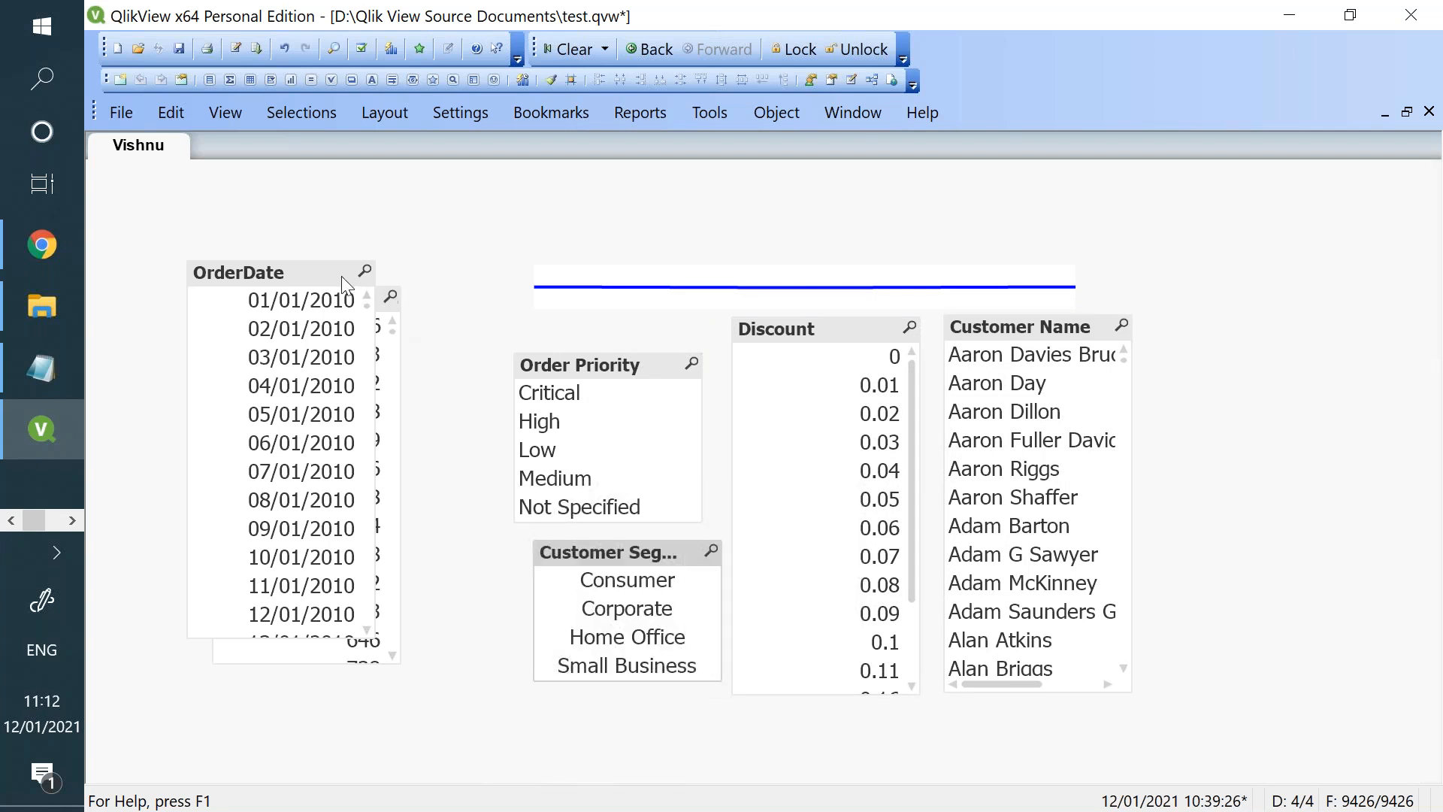
{"action": "left_click_drag", "start_coordinate": [333, 273], "coordinate": [252, 289]}
{"action": "left_click", "coordinate": [328, 300]}
{"action": "left_click_drag", "start_coordinate": [355, 299], "coordinate": [444, 302]}
- Filter the data by Order Priority High and Customer Segment Consumer
{"action": "left_click", "coordinate": [581, 429]}
{"action": "left_click", "coordinate": [645, 589]}
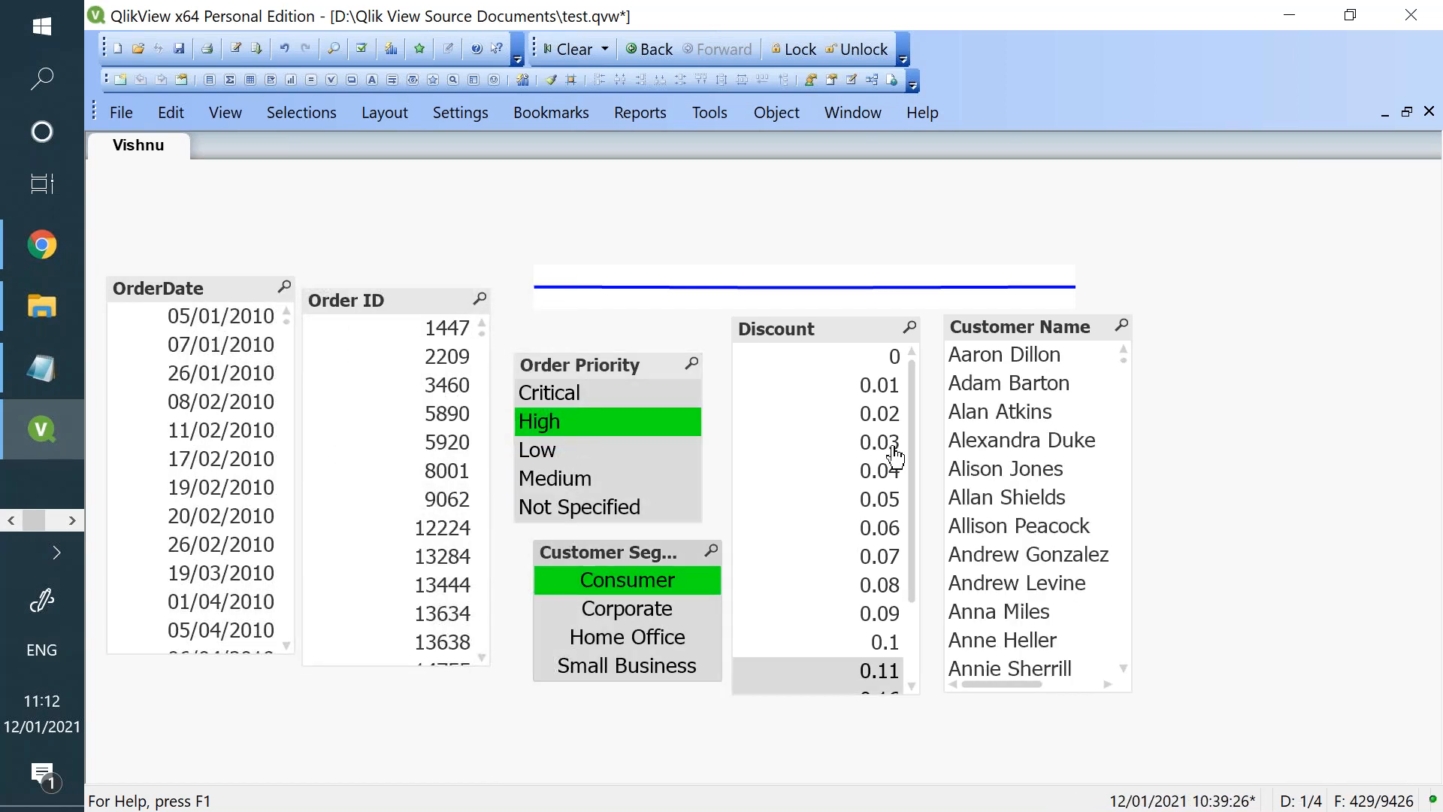
- Narrow the filters to the first listed Order ID, the OrderDate 14/10/2013 and the one matching Customer Name
{"action": "left_click", "coordinate": [433, 340]}
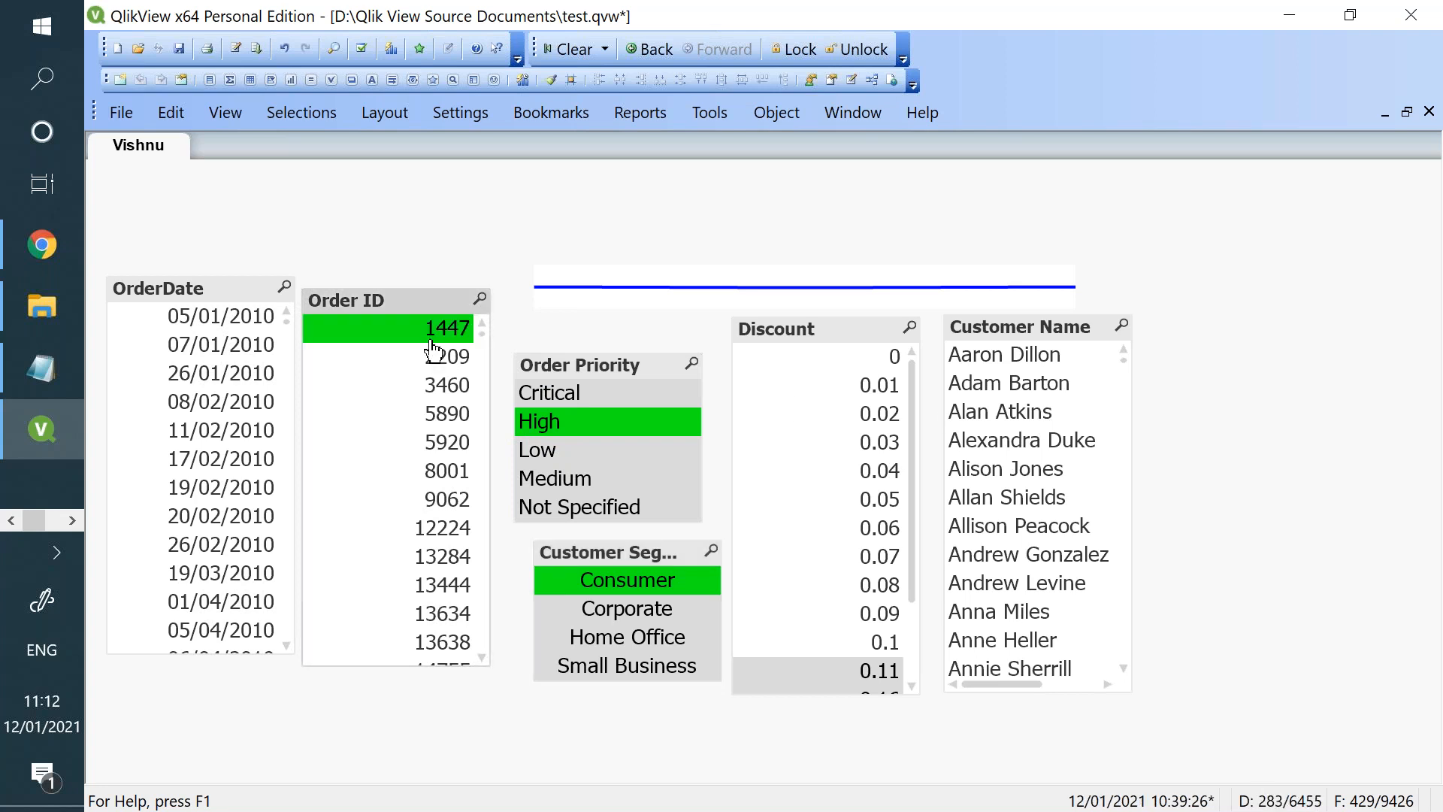
{"action": "left_click", "coordinate": [254, 322]}
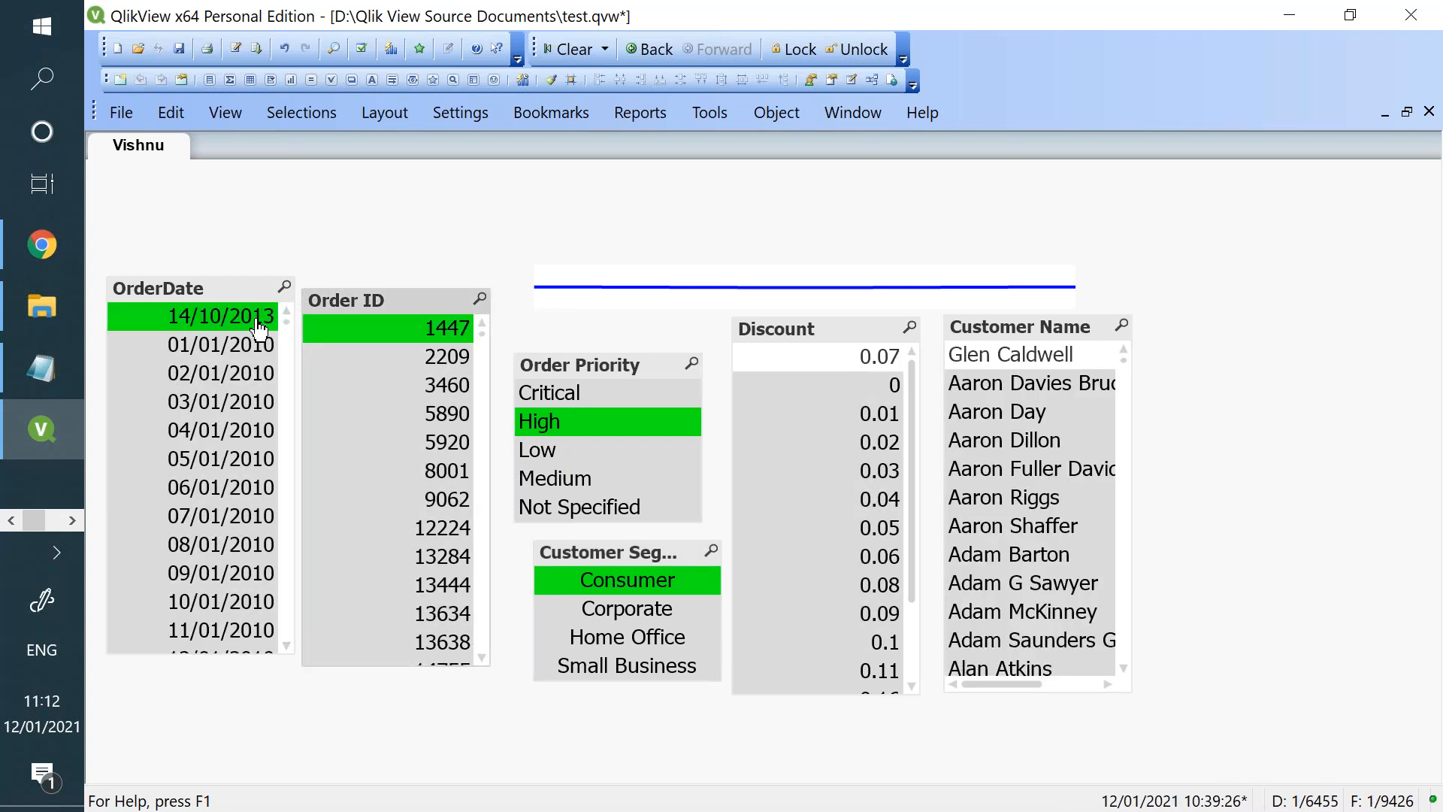
{"action": "left_click", "coordinate": [1033, 361]}
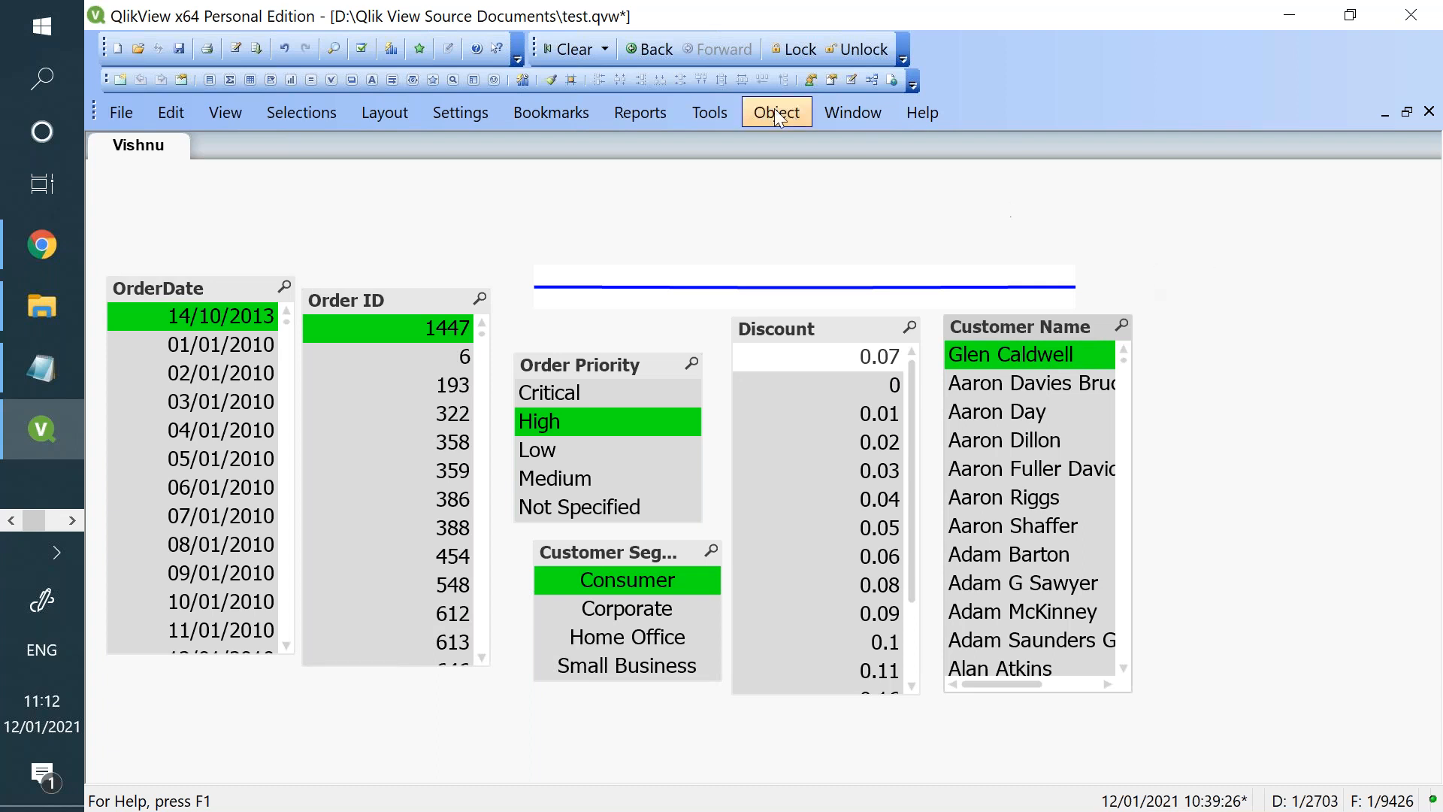
- Save the current selections as a document bookmark, appending the author's first name and "Default" to the suggested bookmark name
{"action": "left_click", "coordinate": [548, 110]}
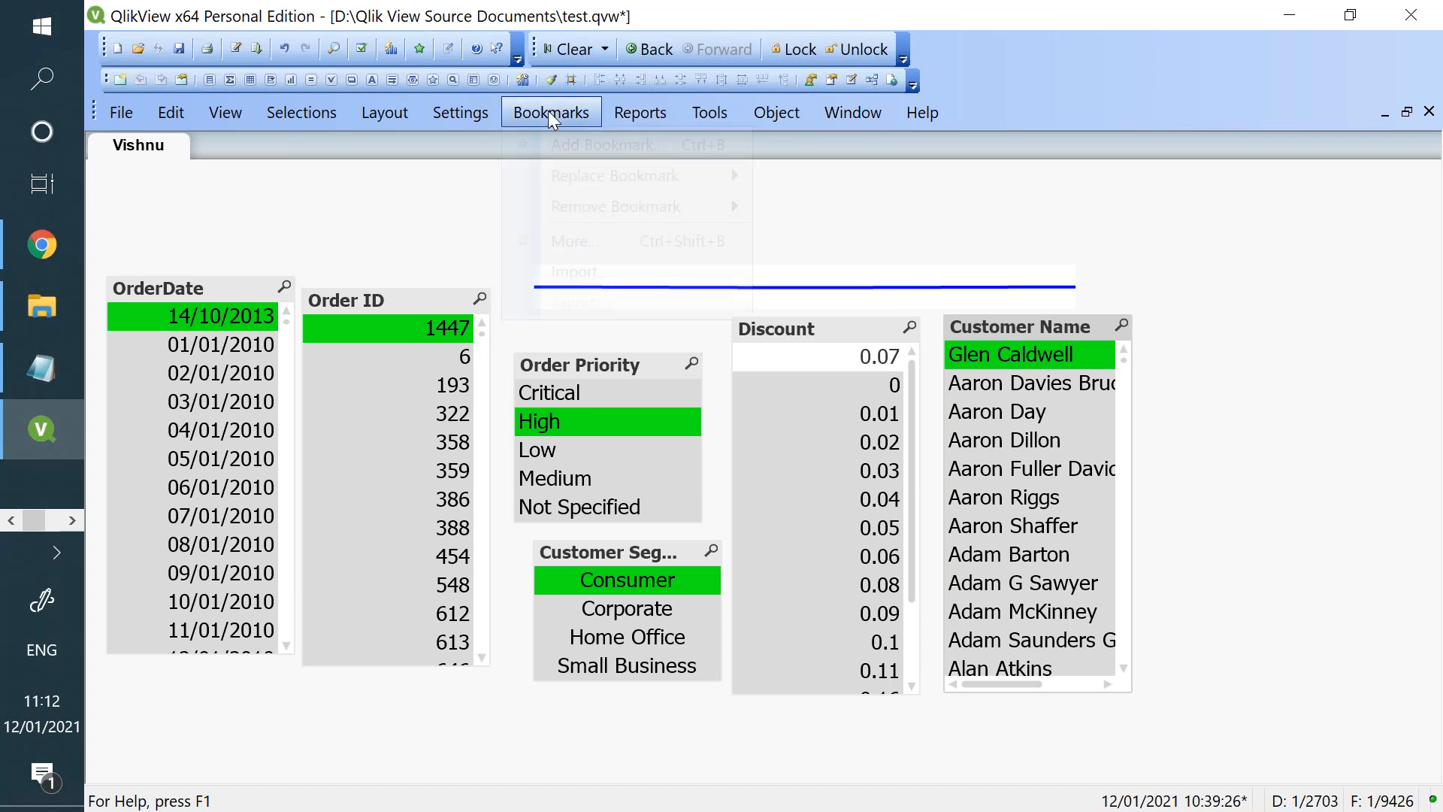
{"action": "left_click", "coordinate": [602, 152]}
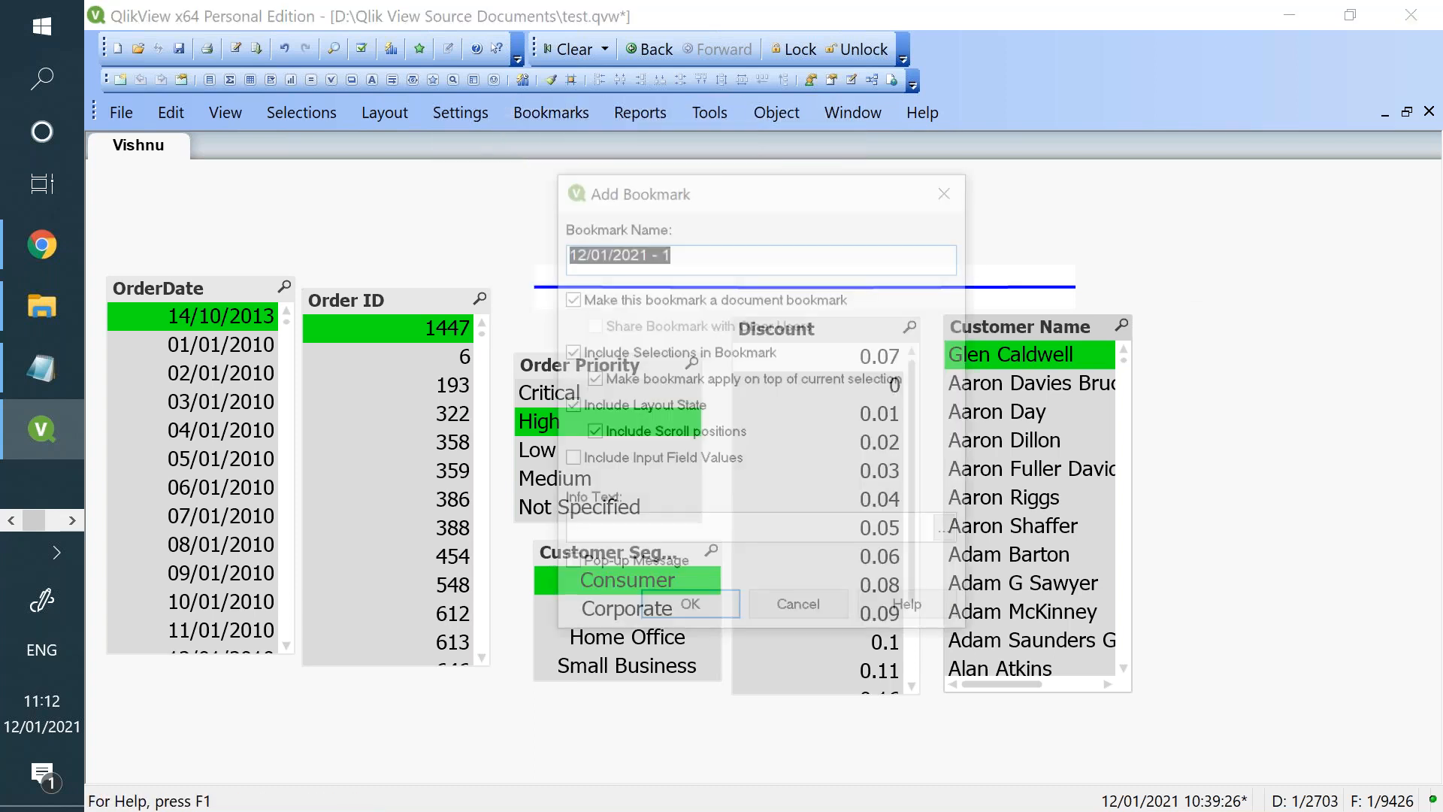
{"action": "left_click", "coordinate": [690, 265]}
{"action": "type", "text": "Vis"}
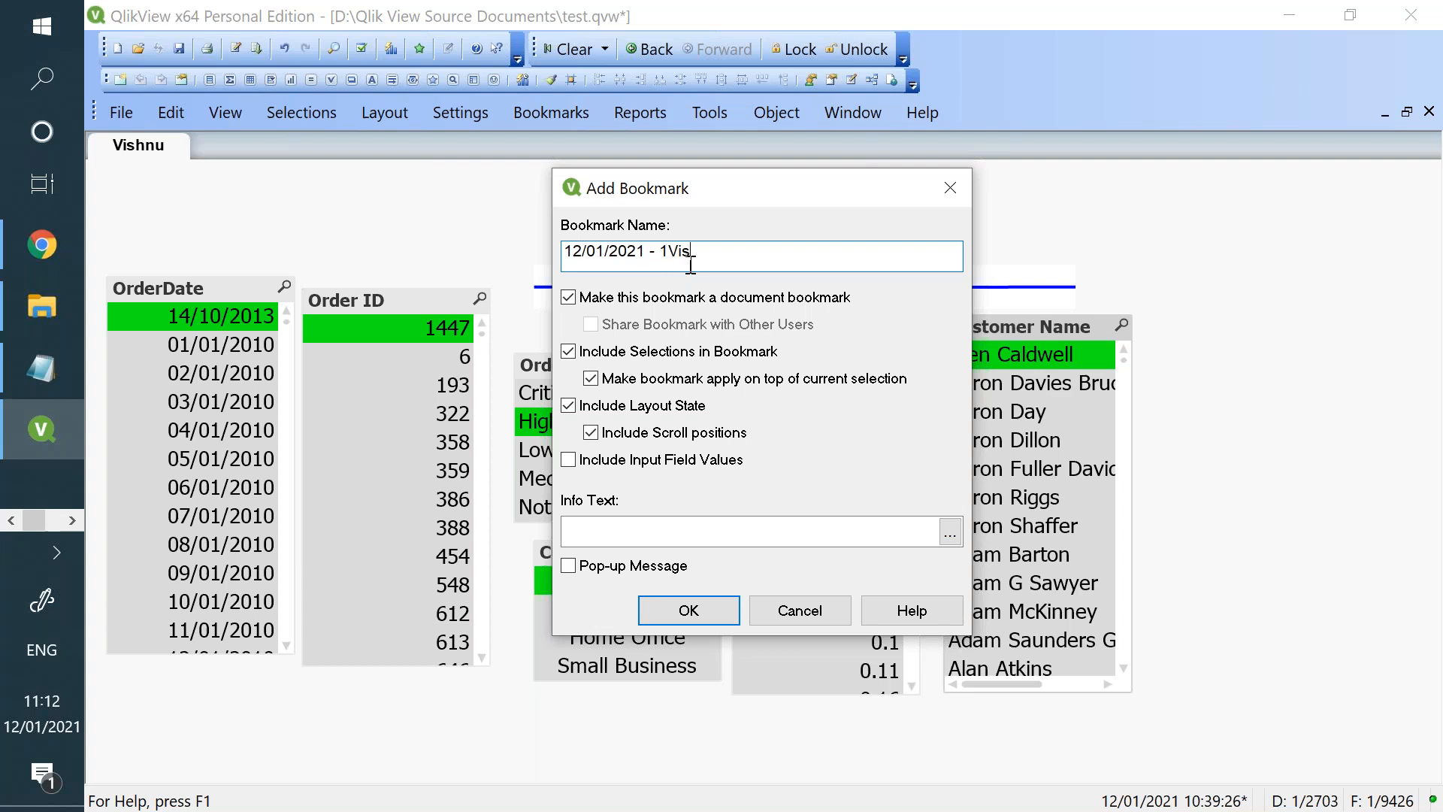
{"action": "type", "text": "hnu Default"}
{"action": "left_click", "coordinate": [688, 610]}
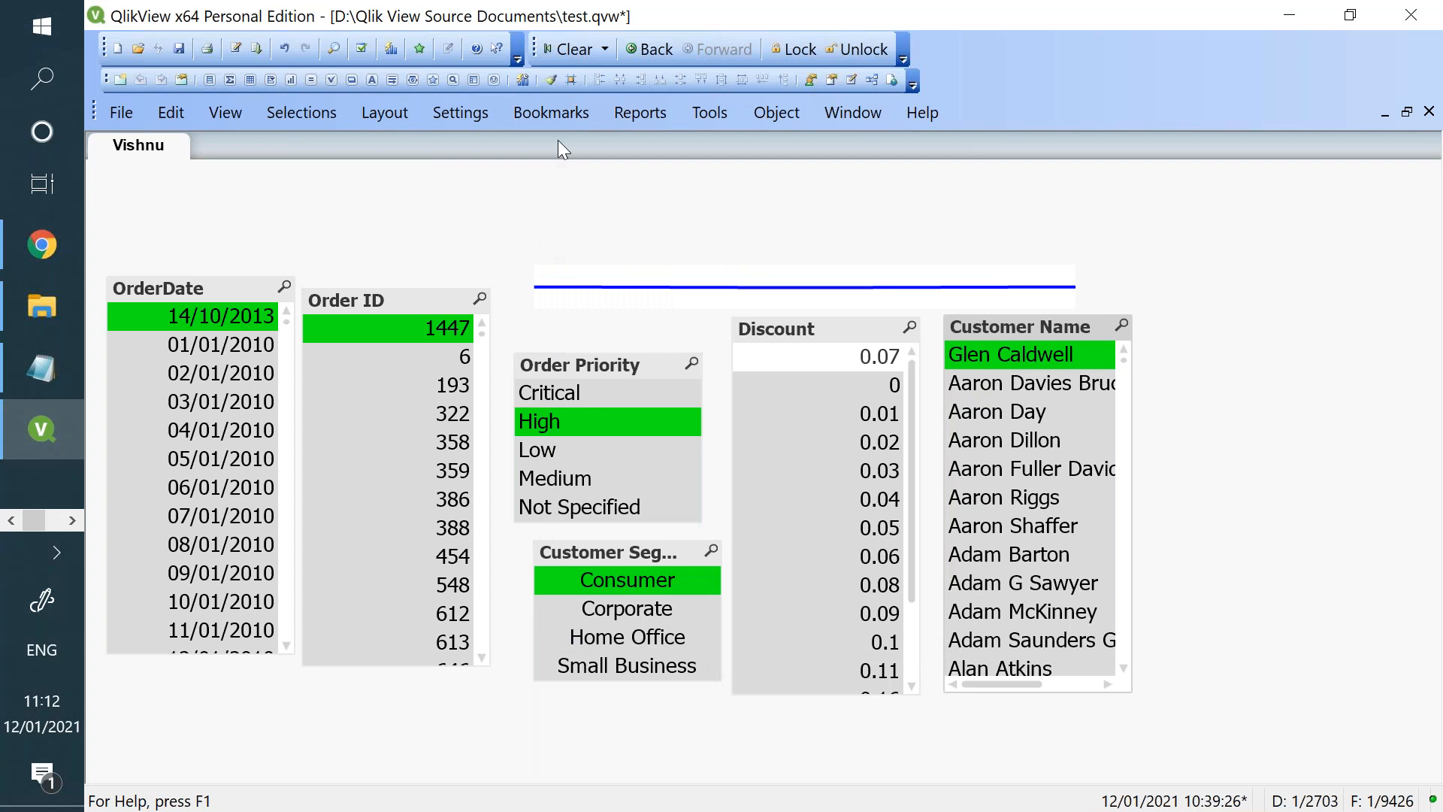
- Clear all selections and restore them by applying the saved bookmark
{"action": "left_click", "coordinate": [565, 52]}
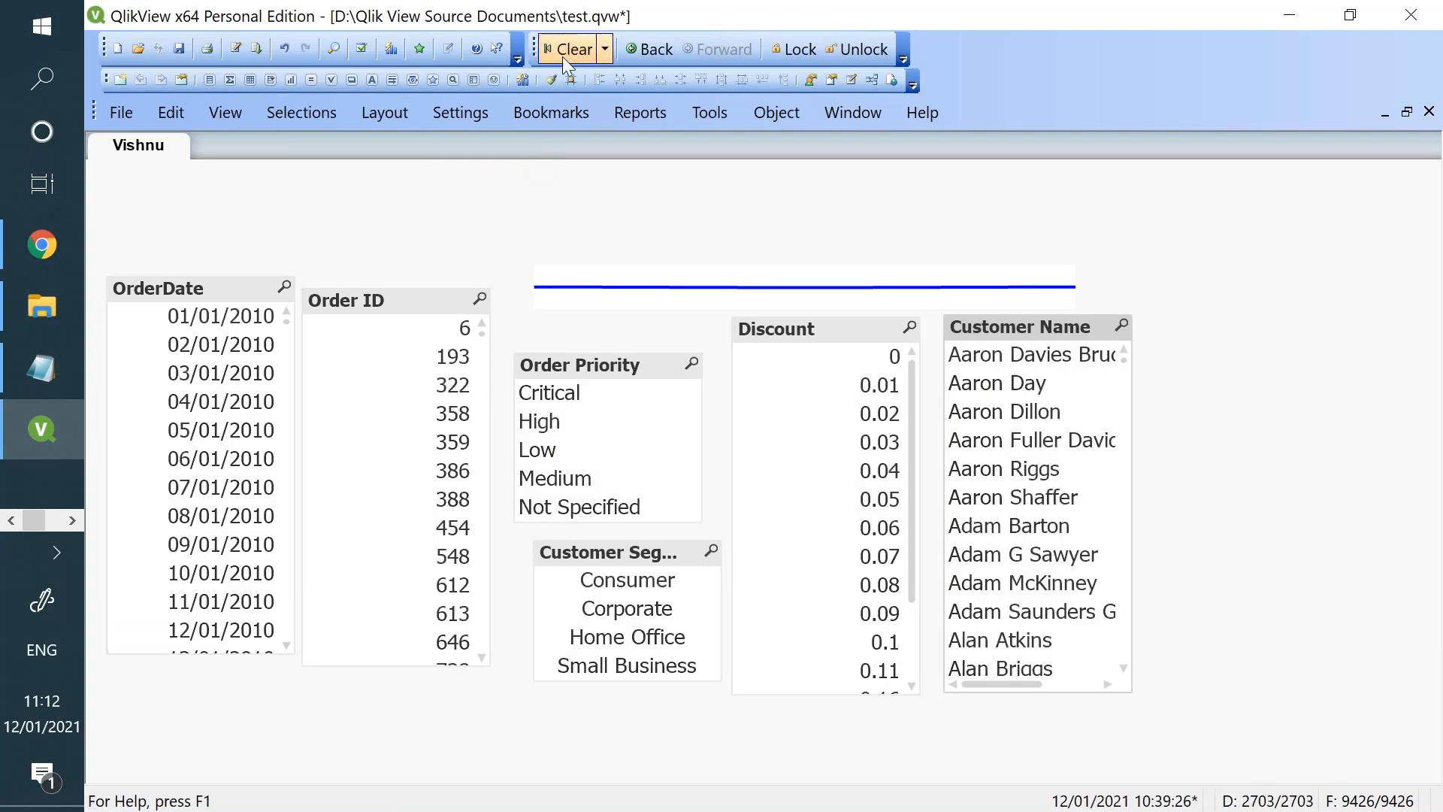
{"action": "left_click", "coordinate": [581, 115]}
{"action": "left_click", "coordinate": [586, 175]}
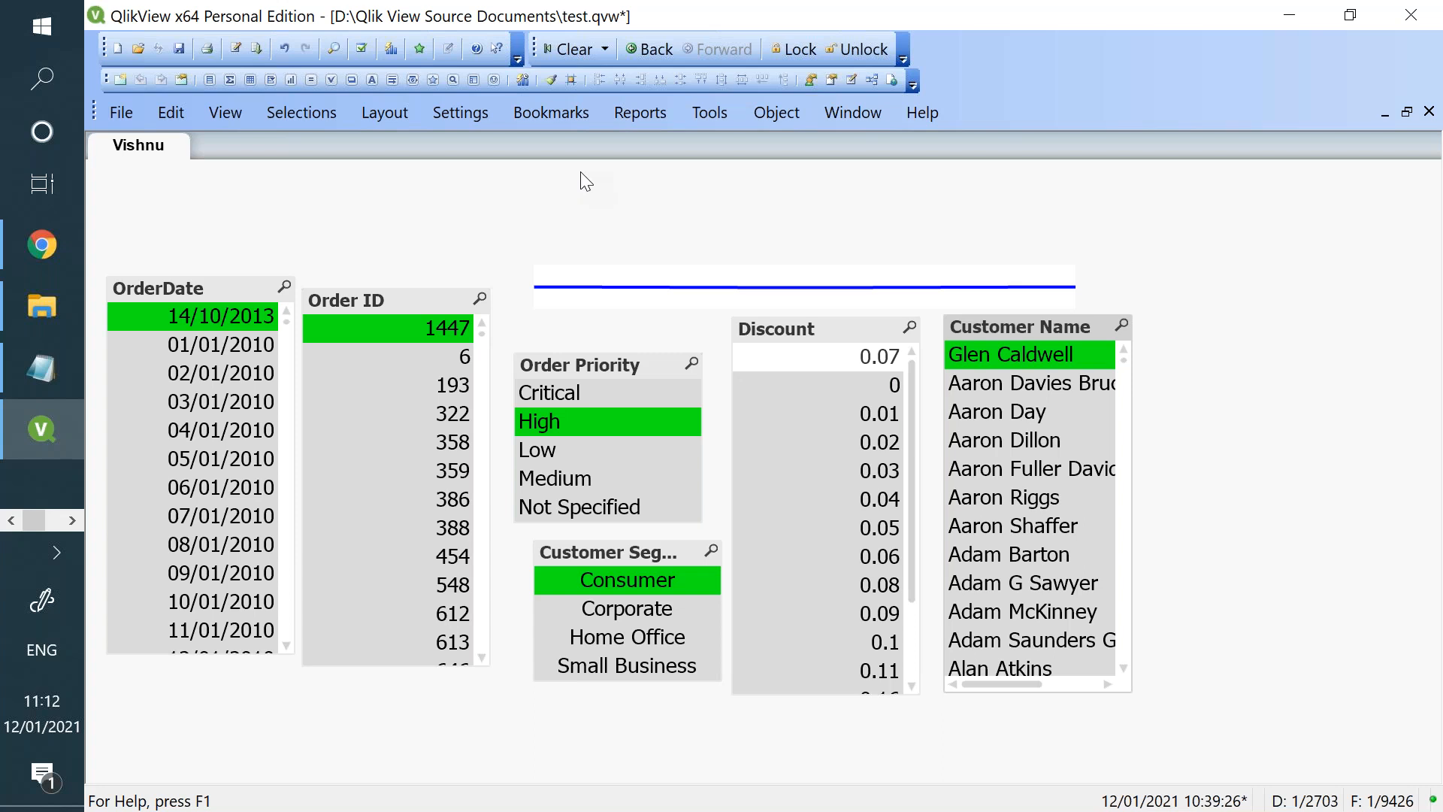
- Add a bookmark object with default settings and place it above the Customer Name list box
{"action": "right_click", "coordinate": [1233, 285]}
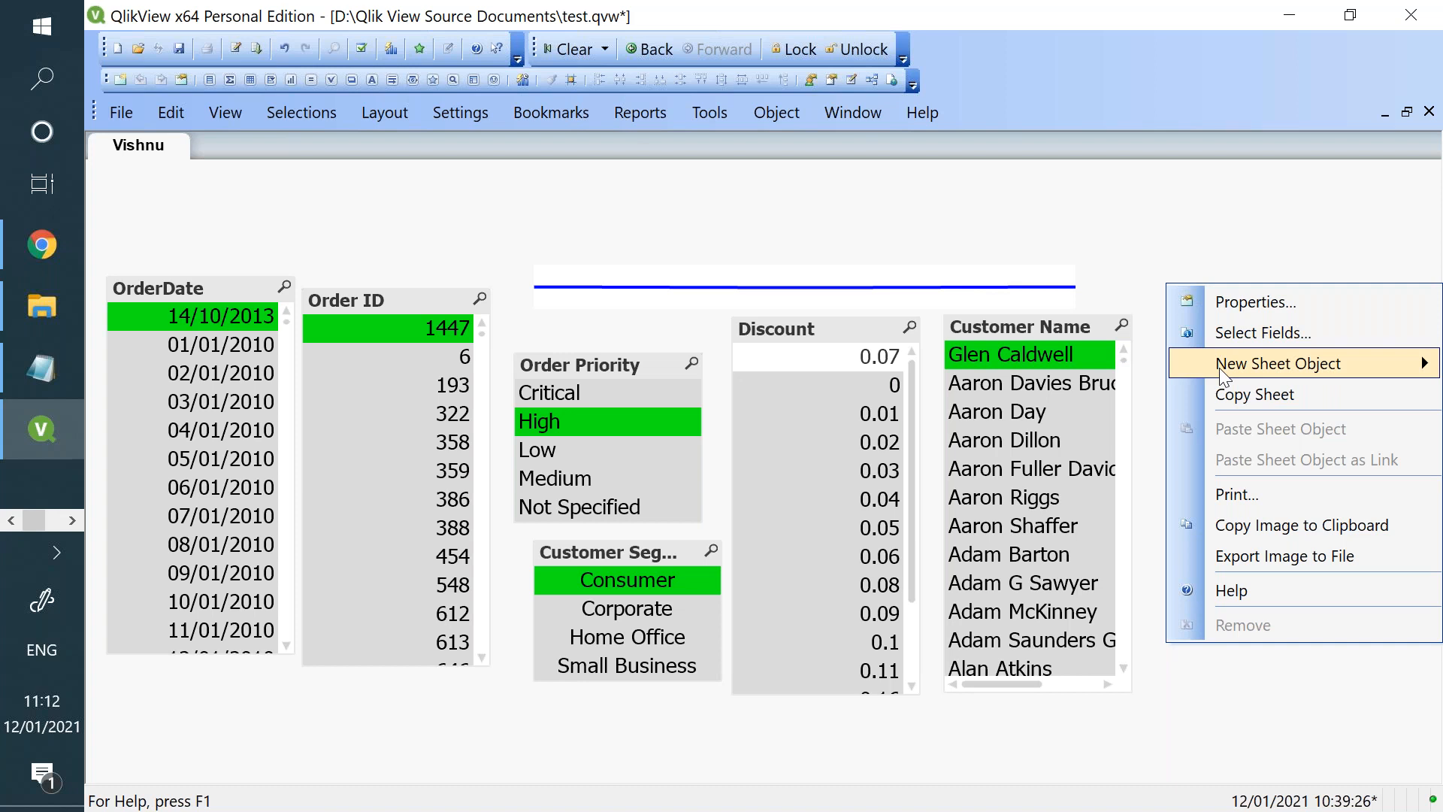
{"action": "mouse_move", "coordinate": [1219, 368]}
{"action": "left_click", "coordinate": [1014, 658]}
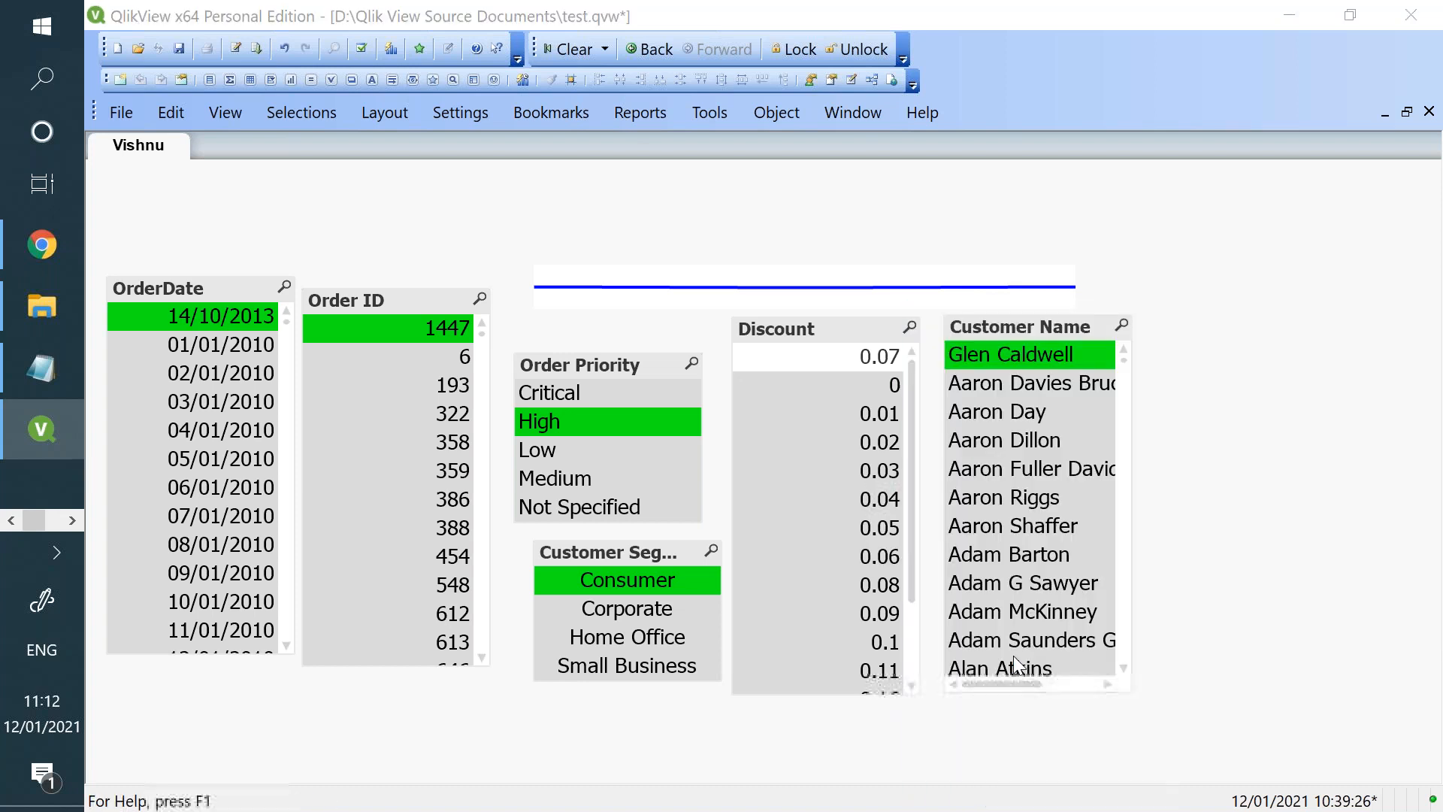
{"action": "left_click", "coordinate": [771, 745]}
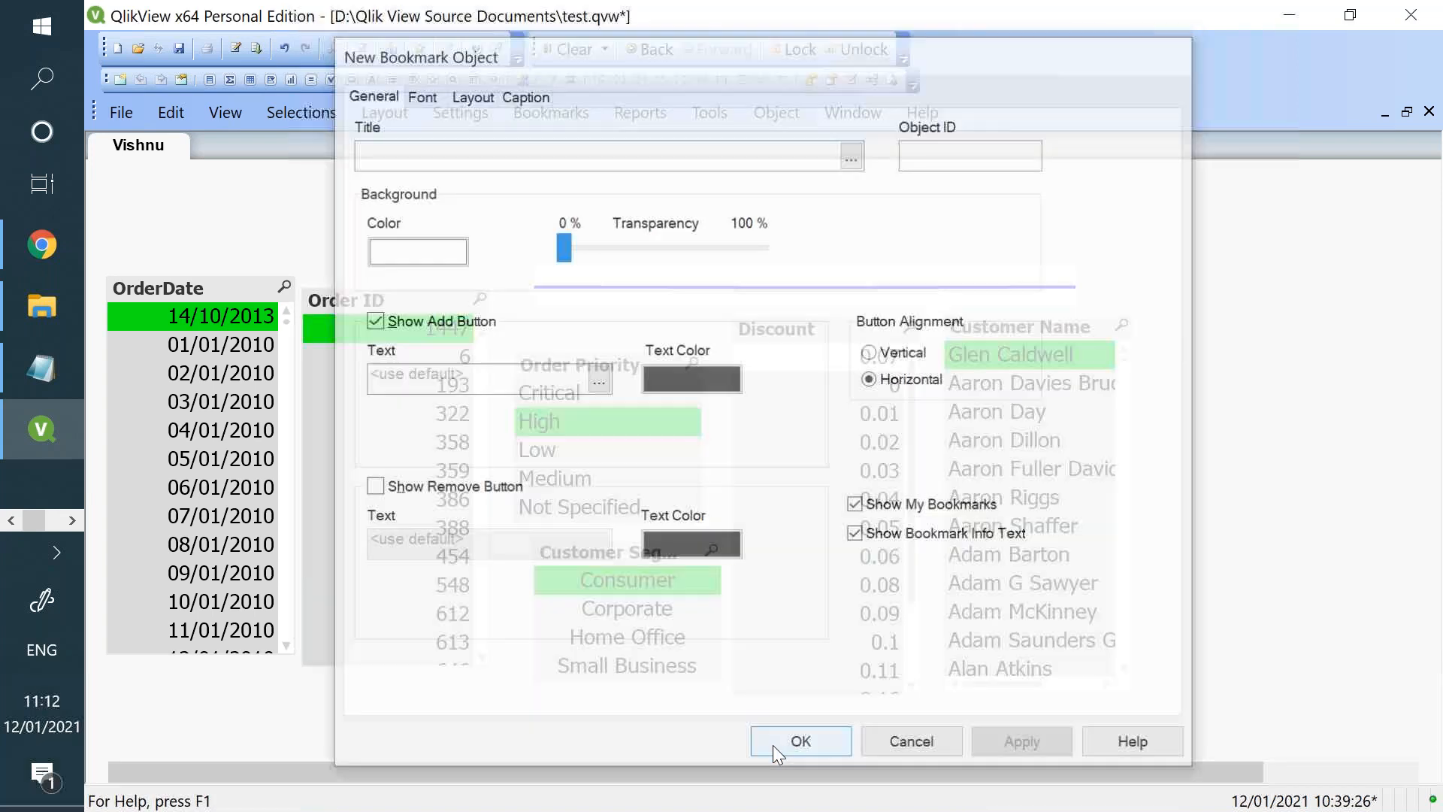
{"action": "left_click_drag", "start_coordinate": [1267, 305], "coordinate": [1013, 177]}
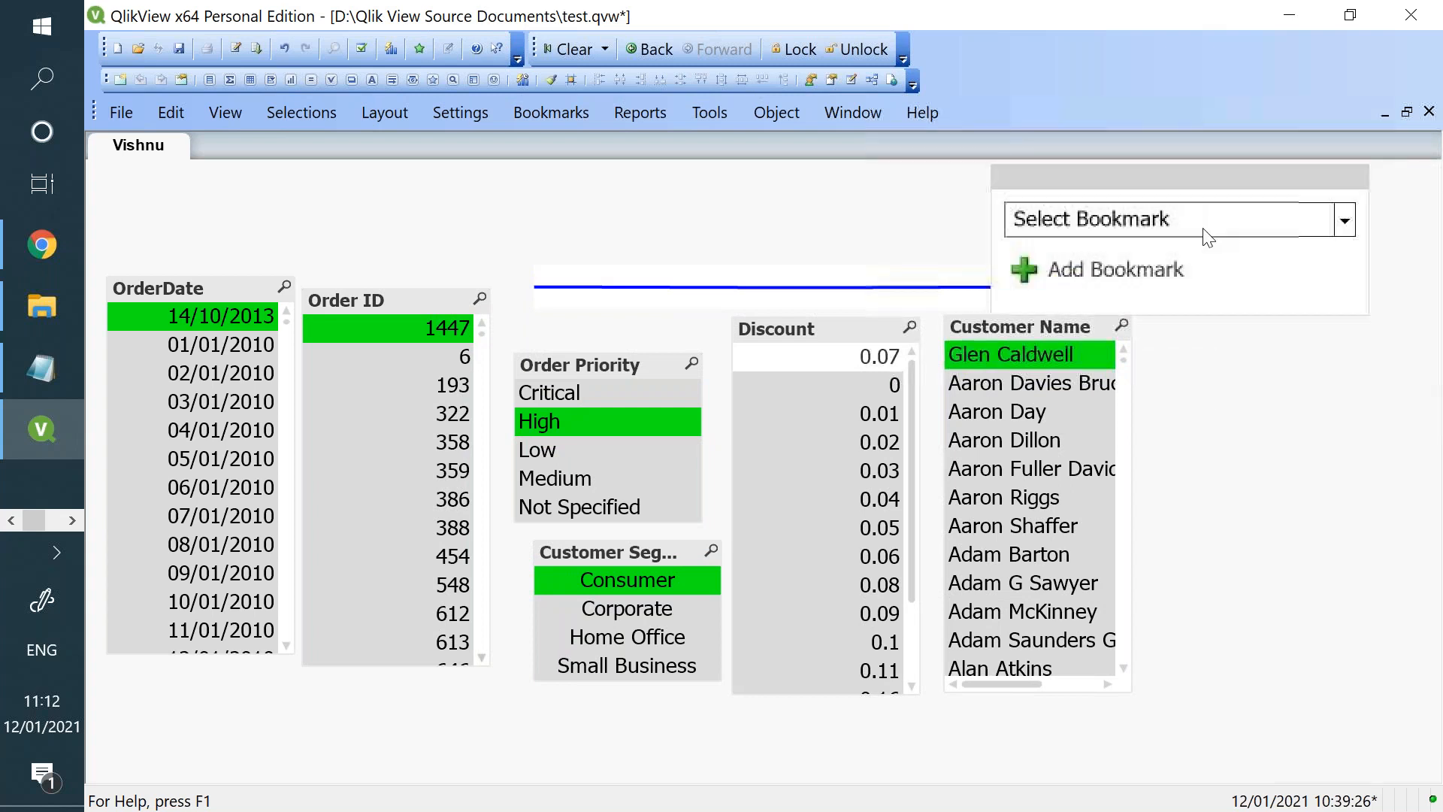
- Examine the bookmark object's list of saved bookmarks and its Add Bookmark options without adding another one
{"action": "left_click", "coordinate": [1344, 221]}
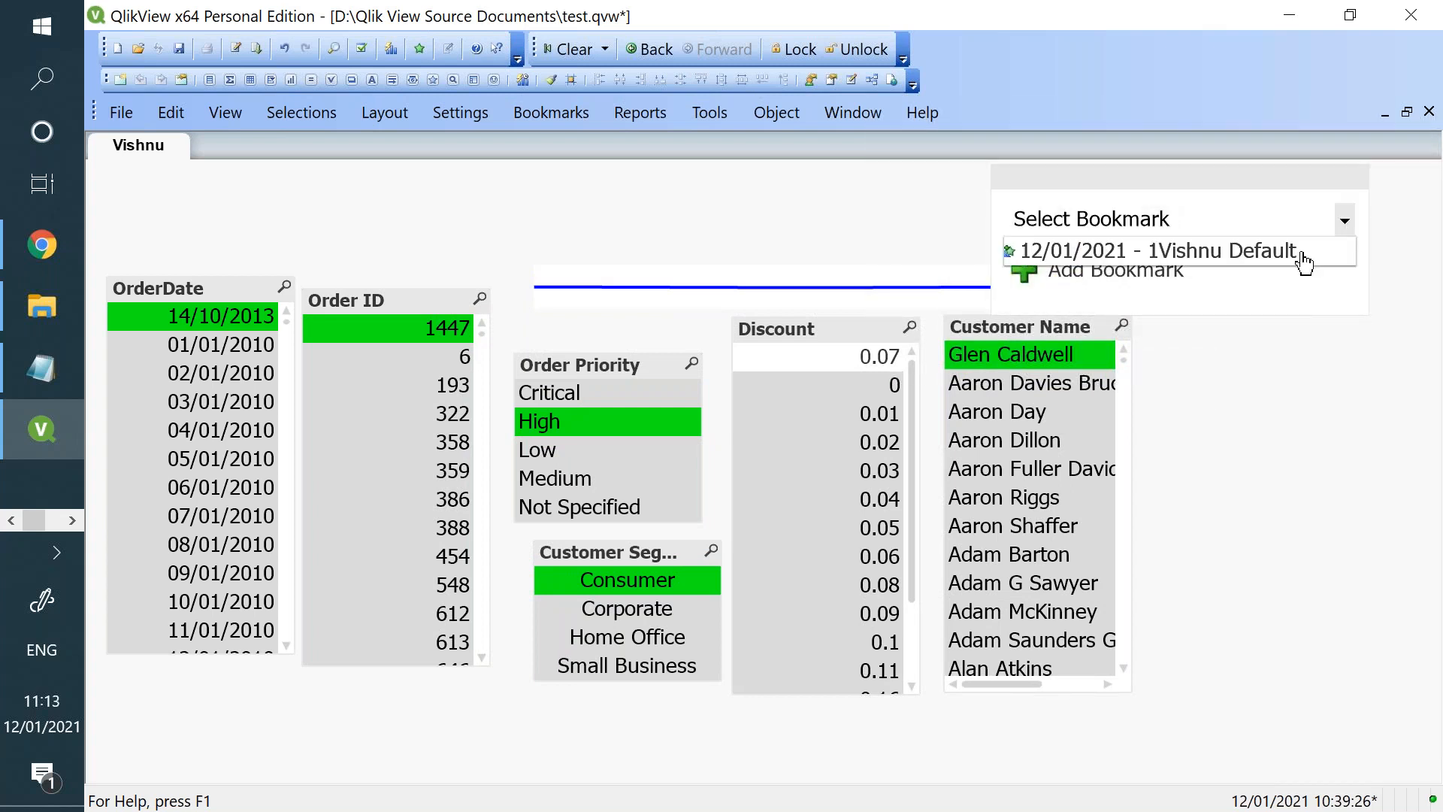
{"action": "left_click", "coordinate": [1300, 347]}
{"action": "left_click", "coordinate": [1172, 269]}
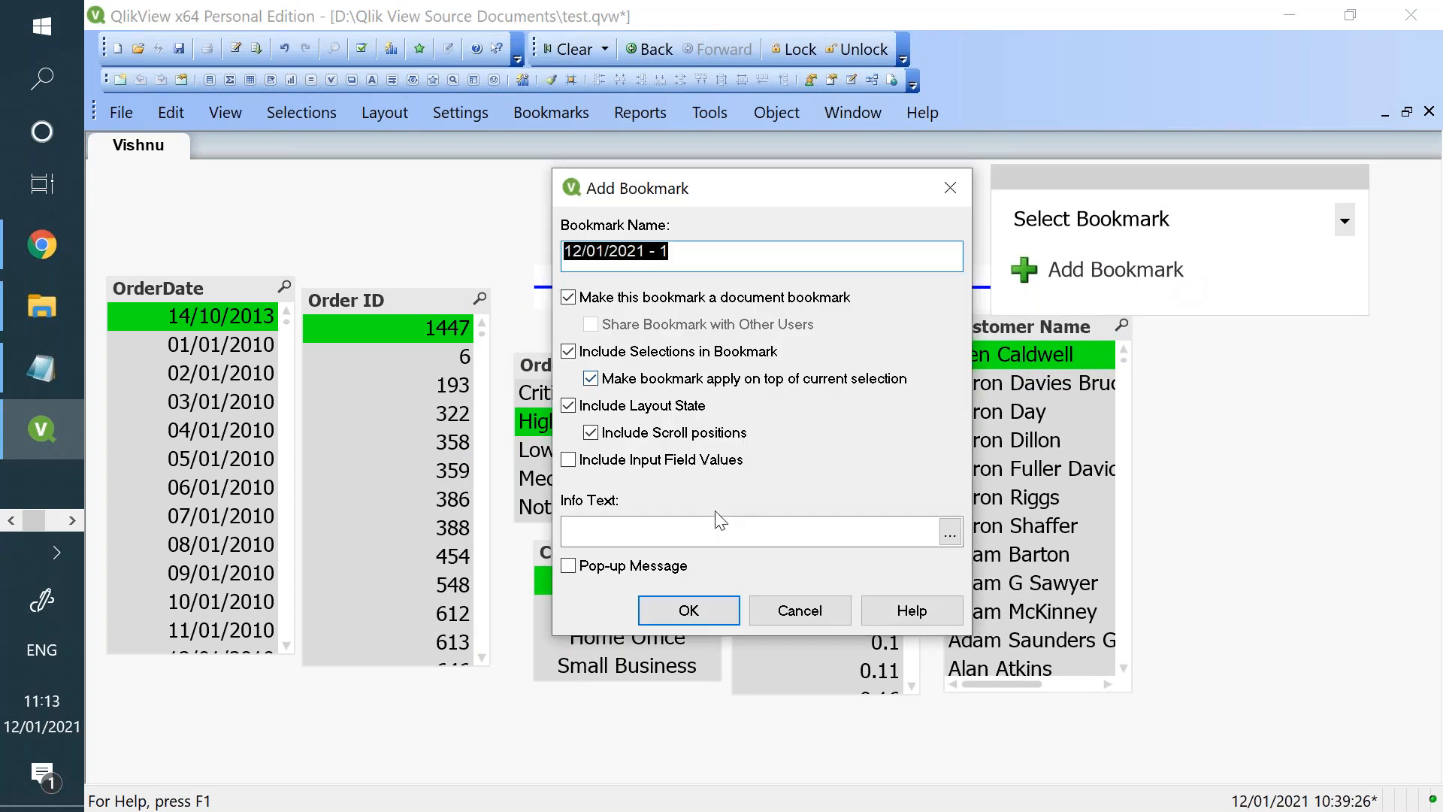
{"action": "left_click", "coordinate": [784, 613]}
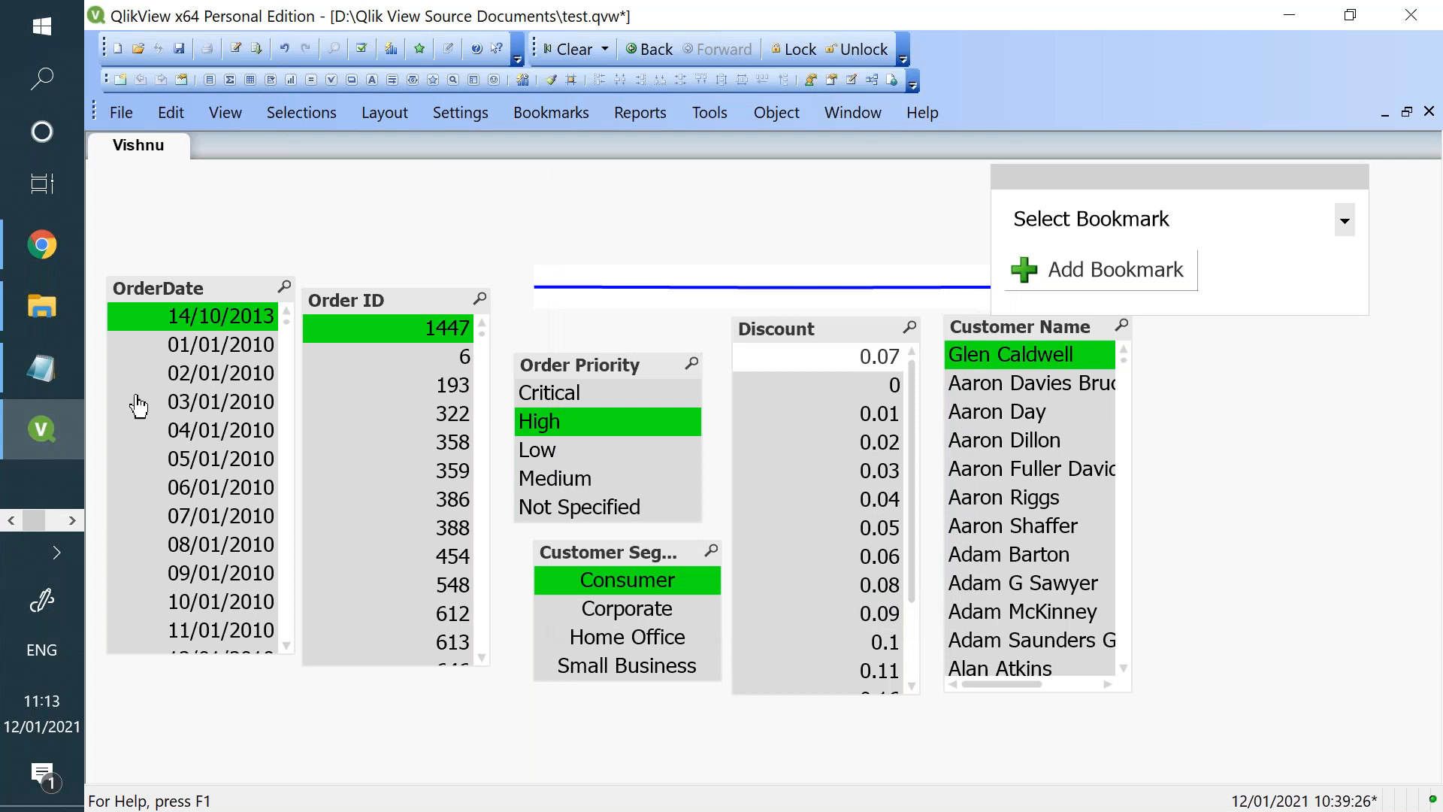
- Switch to Qlik Sense in Chrome and select the year 2002 in the Sales and Profit/Loss table
{"action": "left_click", "coordinate": [71, 255]}
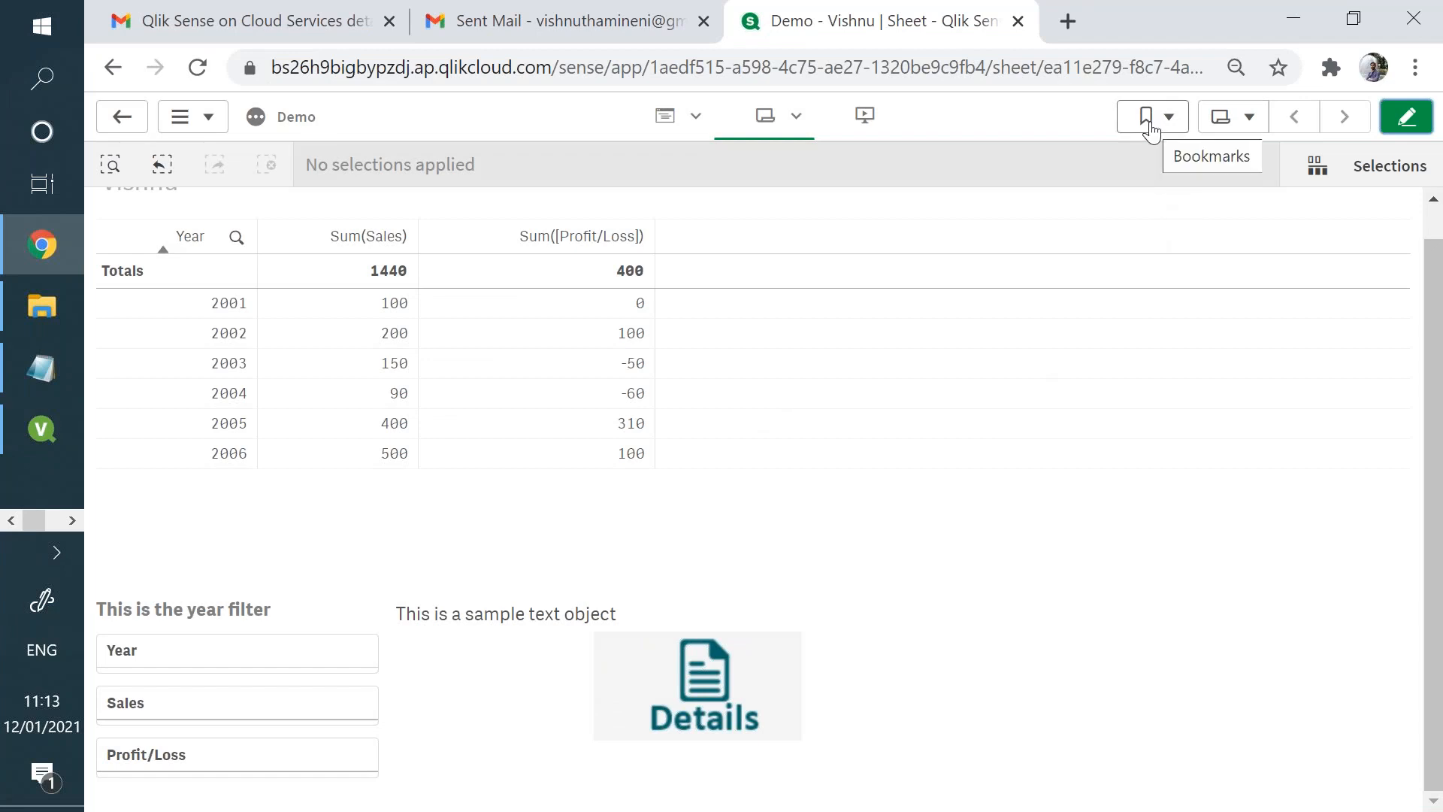
{"action": "left_click", "coordinate": [563, 359]}
{"action": "left_click", "coordinate": [374, 345]}
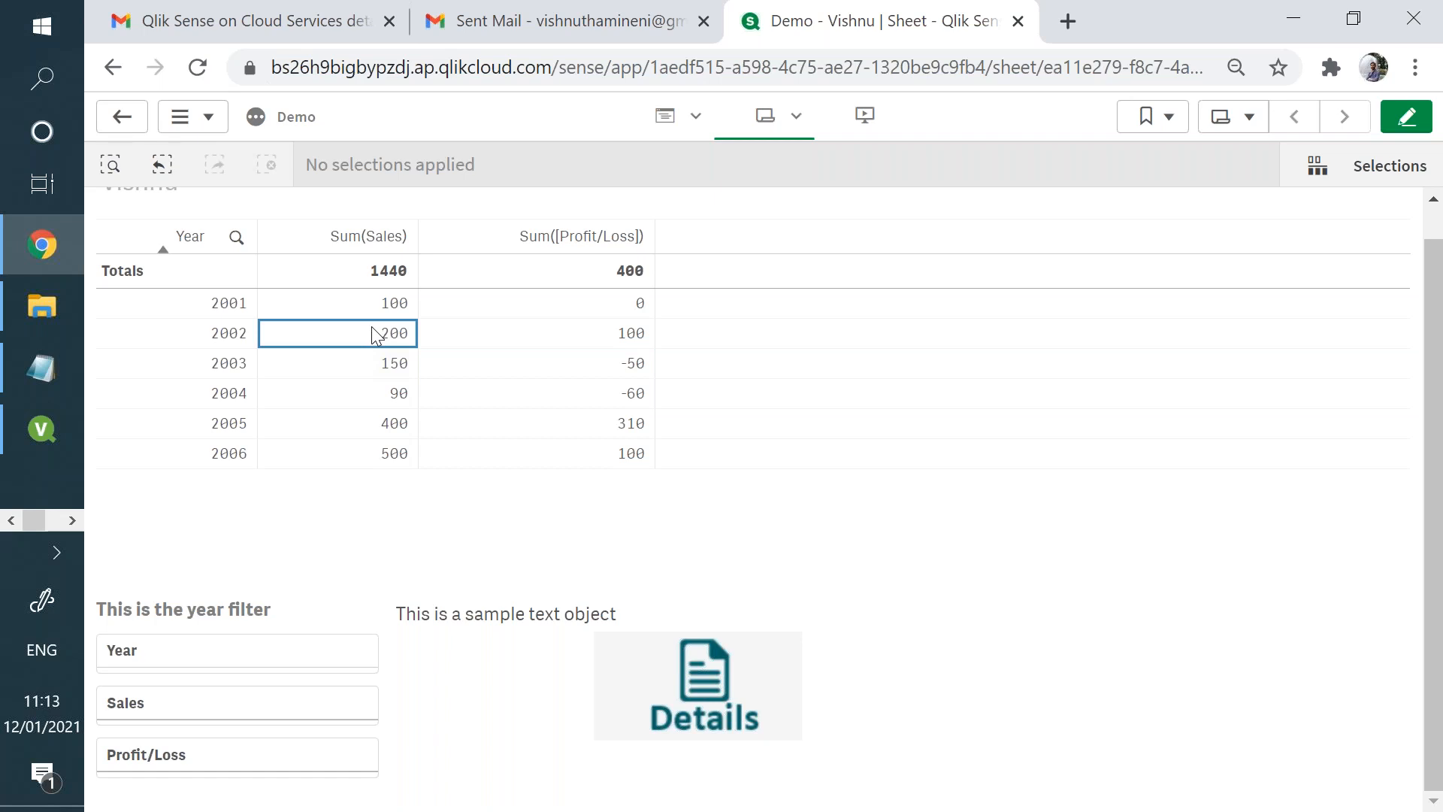
{"action": "left_click", "coordinate": [216, 335]}
{"action": "left_click", "coordinate": [217, 334]}
{"action": "left_click", "coordinate": [218, 337]}
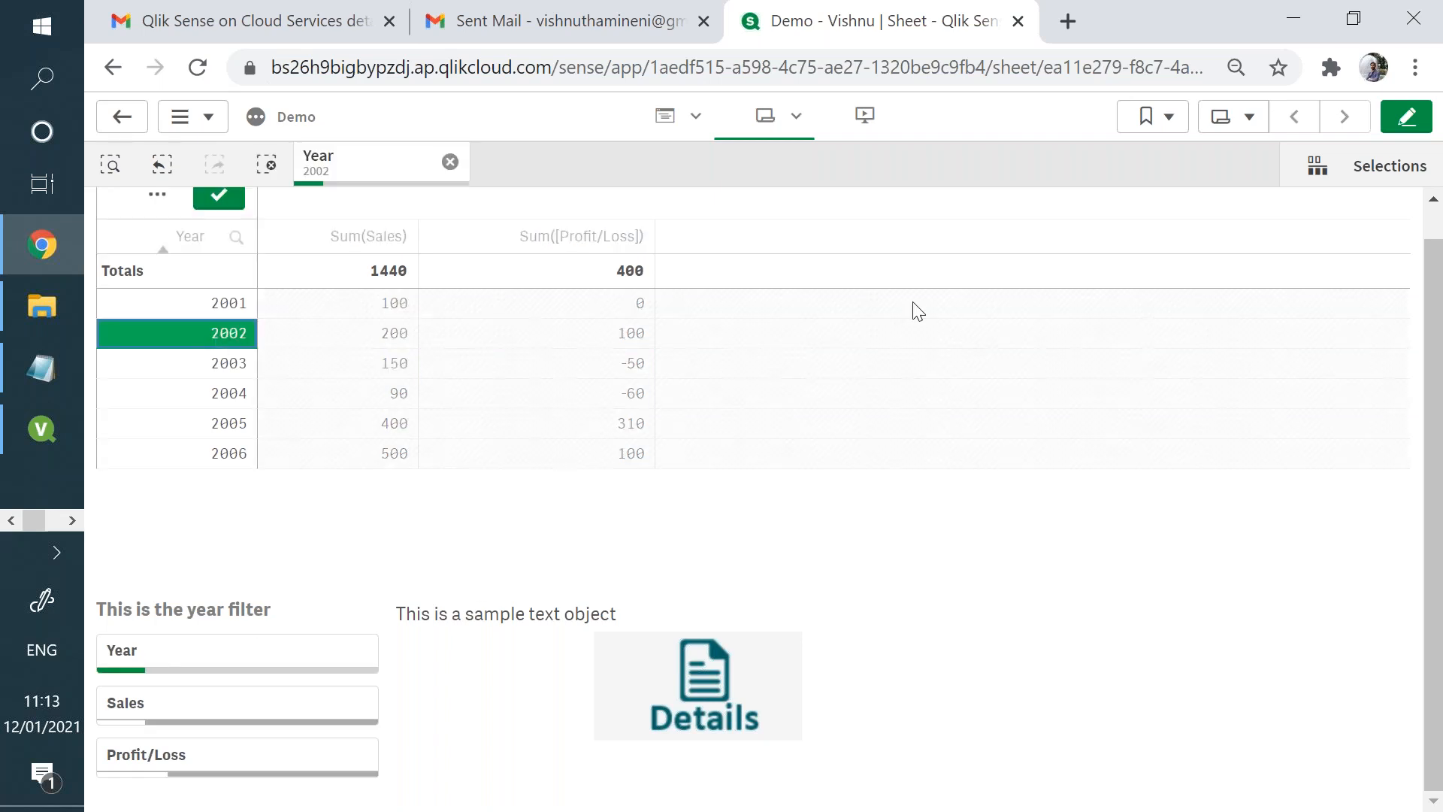
- Start a new bookmark of the Year selection, titled with the author's first name, with Save layout enabled
{"action": "left_click", "coordinate": [1163, 120]}
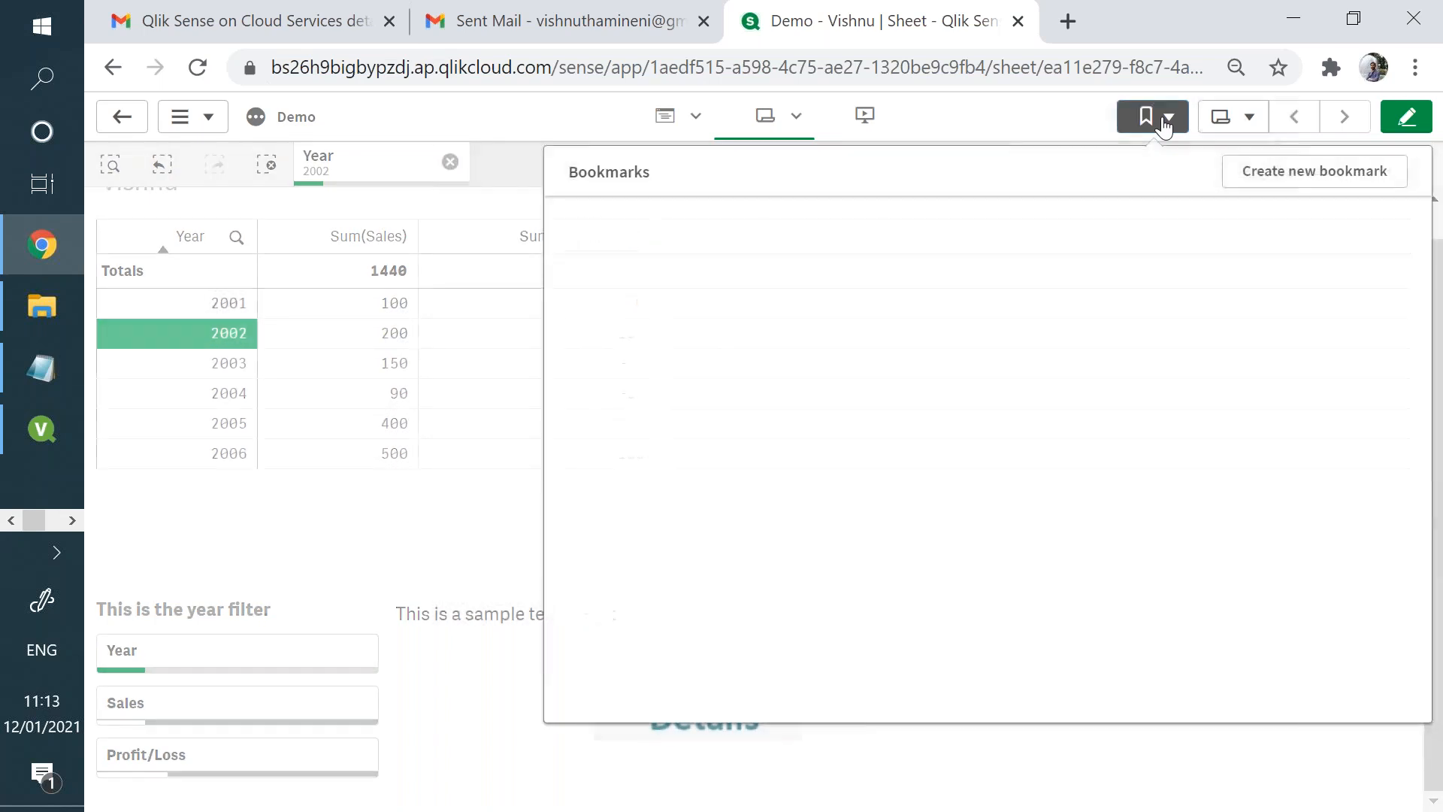
{"action": "left_click", "coordinate": [1319, 170]}
{"action": "left_click", "coordinate": [734, 318]}
{"action": "key", "text": "ctrl+a"}
{"action": "type", "text": "Vishnu"}
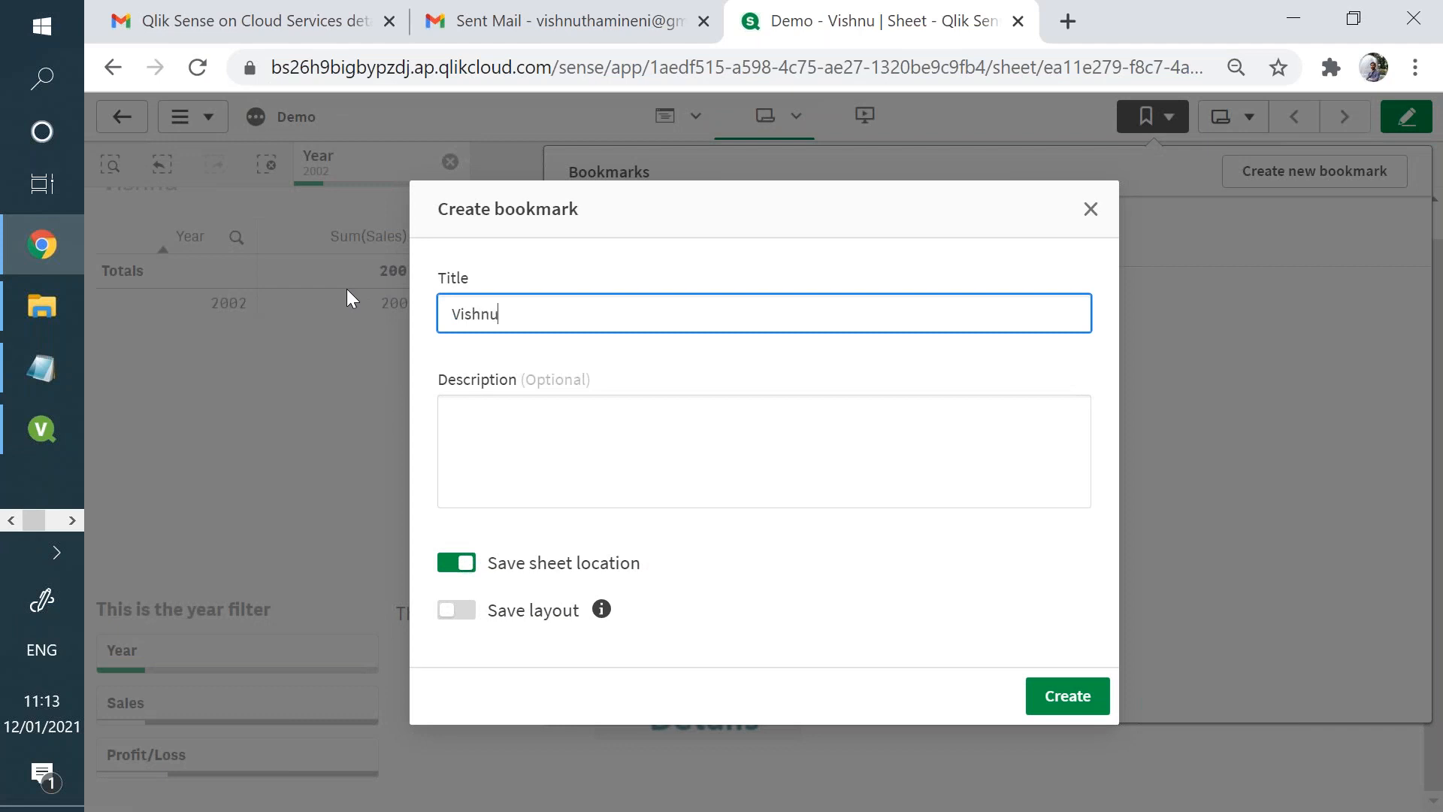
{"action": "left_click", "coordinate": [579, 583]}
{"action": "left_click", "coordinate": [466, 612]}
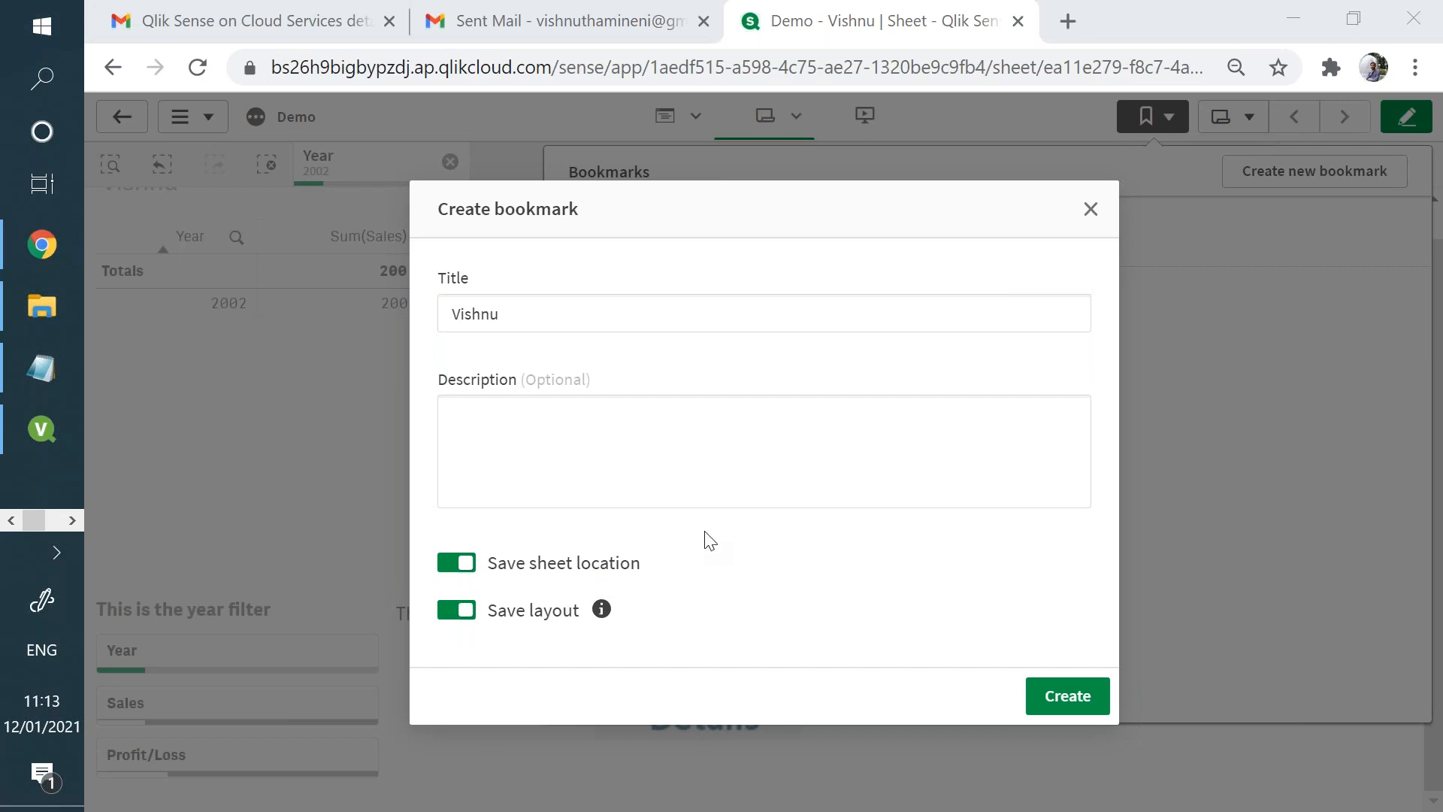
- Enter the description "This is my personal book mark" and create the bookmark
{"action": "left_click", "coordinate": [717, 487]}
{"action": "type", "text": "This i"}
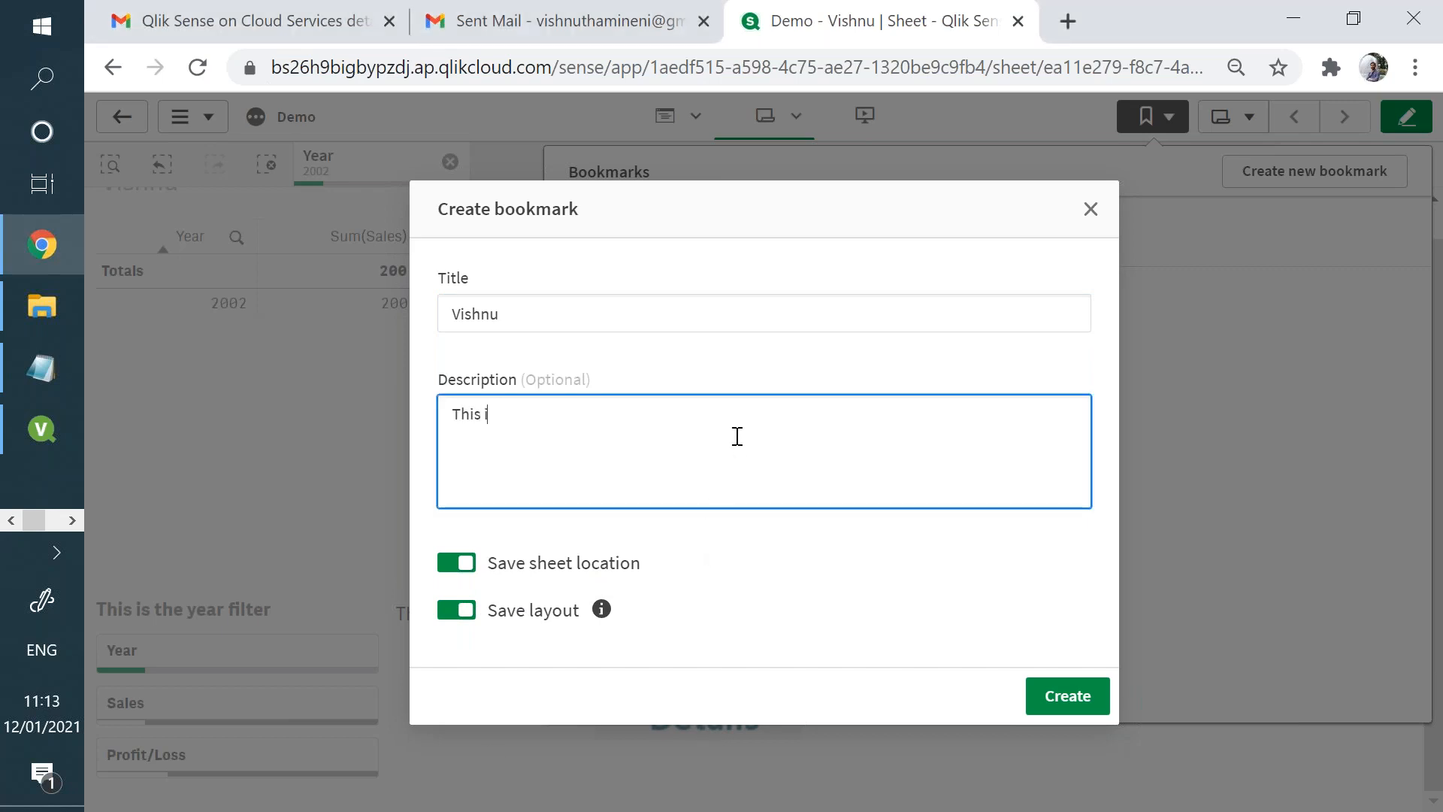
{"action": "type", "text": "s my personal book marh"}
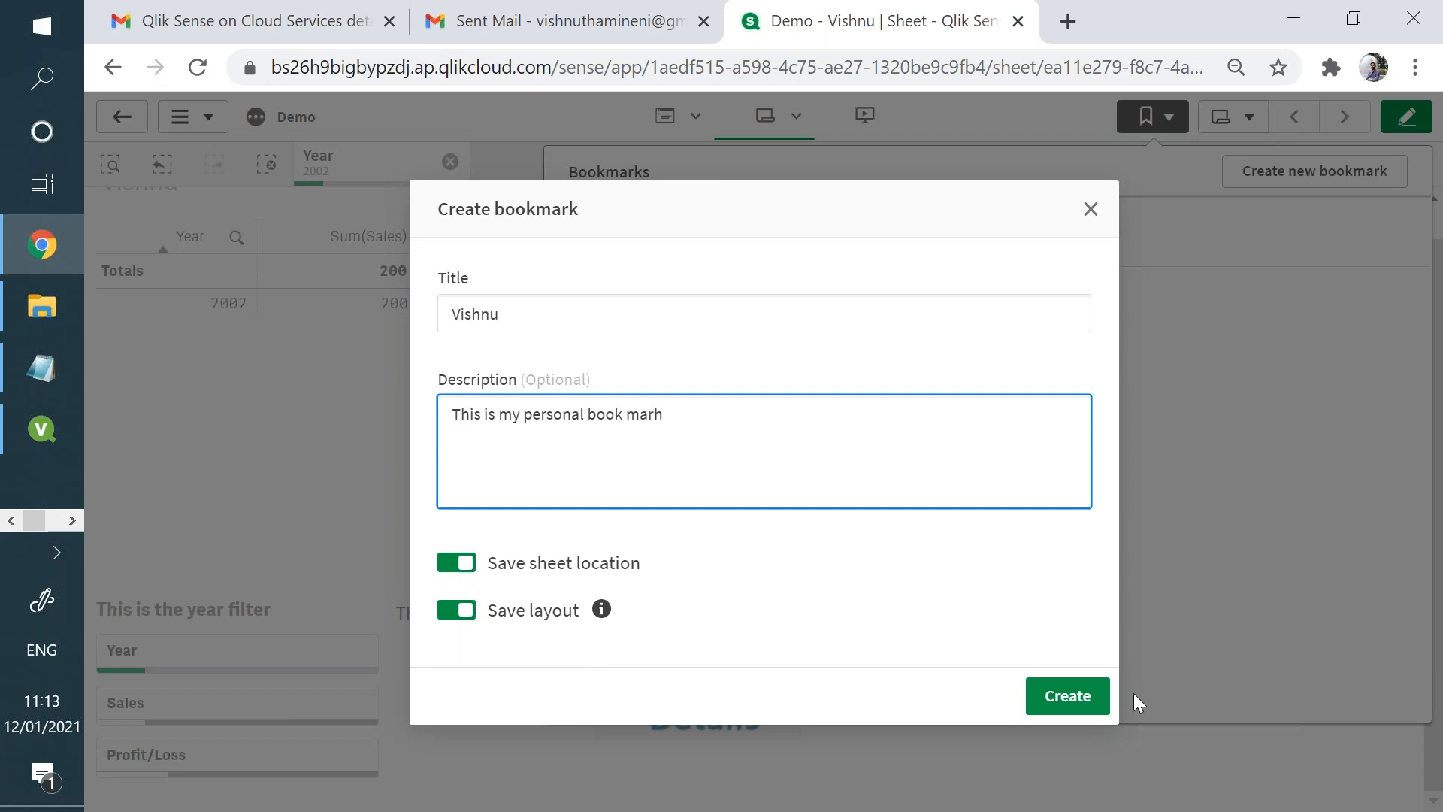
{"action": "key", "text": "BackSpace"}
{"action": "type", "text": "k"}
{"action": "left_click", "coordinate": [1079, 709]}
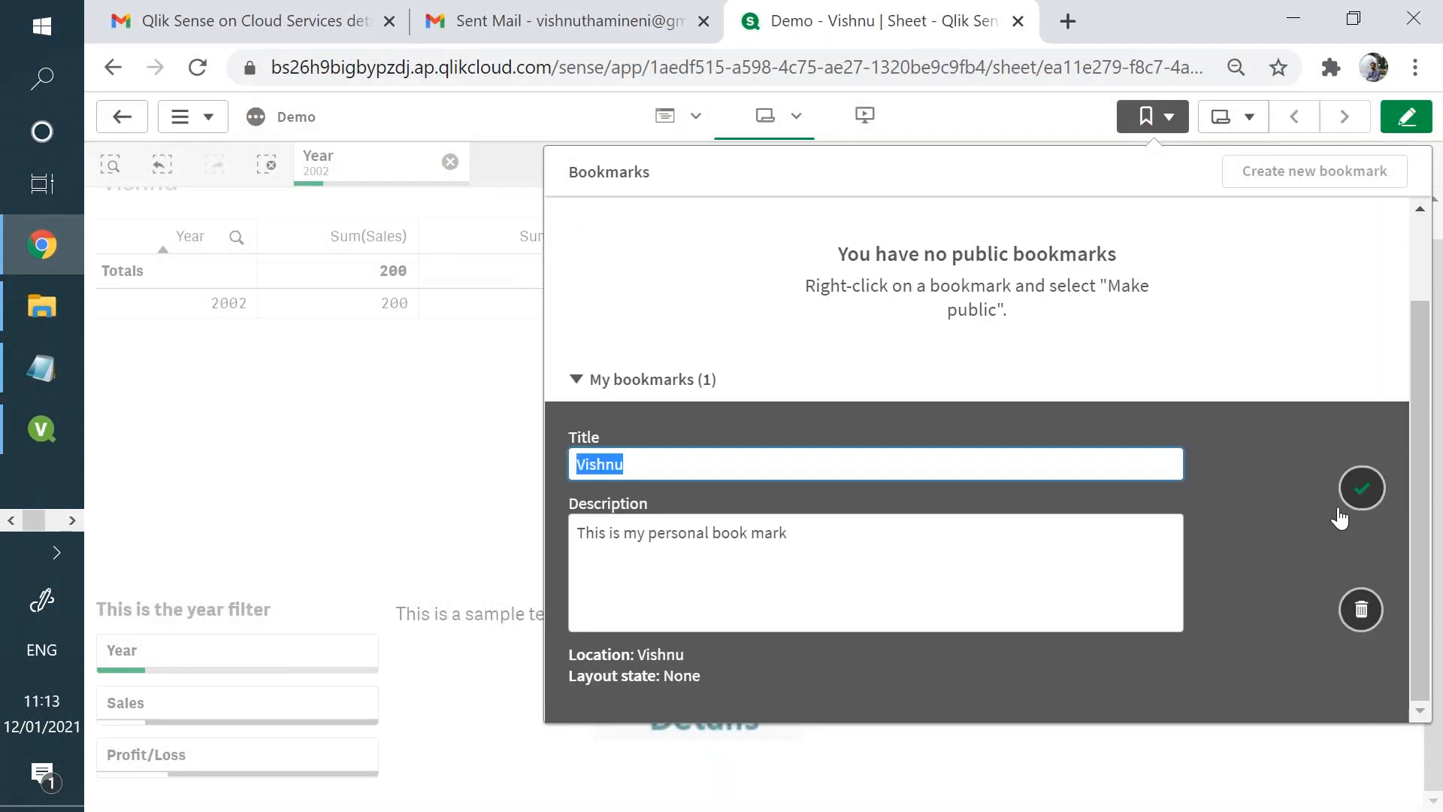
- Finish editing the new bookmark's entry and examine the Year set expression in its details
{"action": "left_click", "coordinate": [1361, 489]}
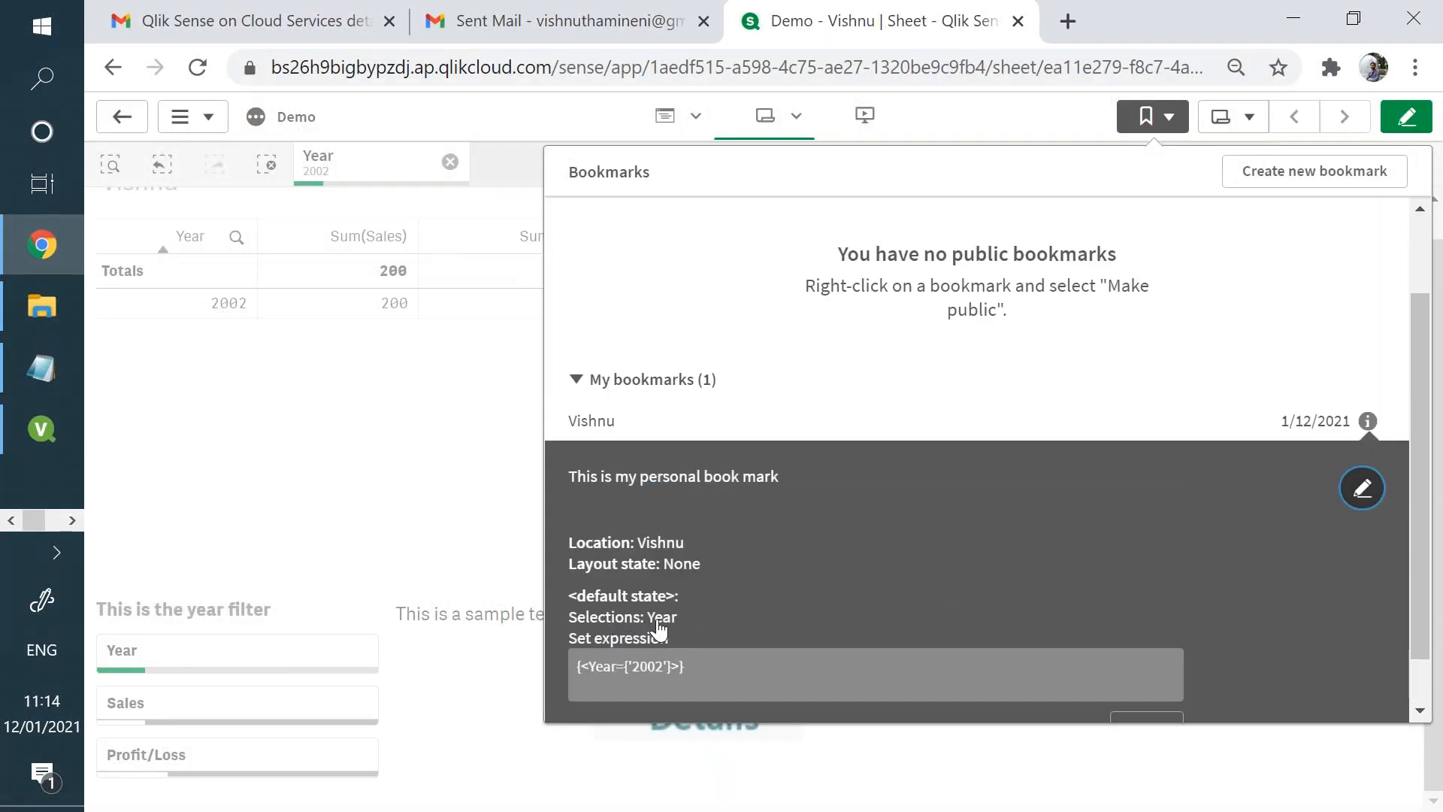
{"action": "double_click", "coordinate": [651, 666]}
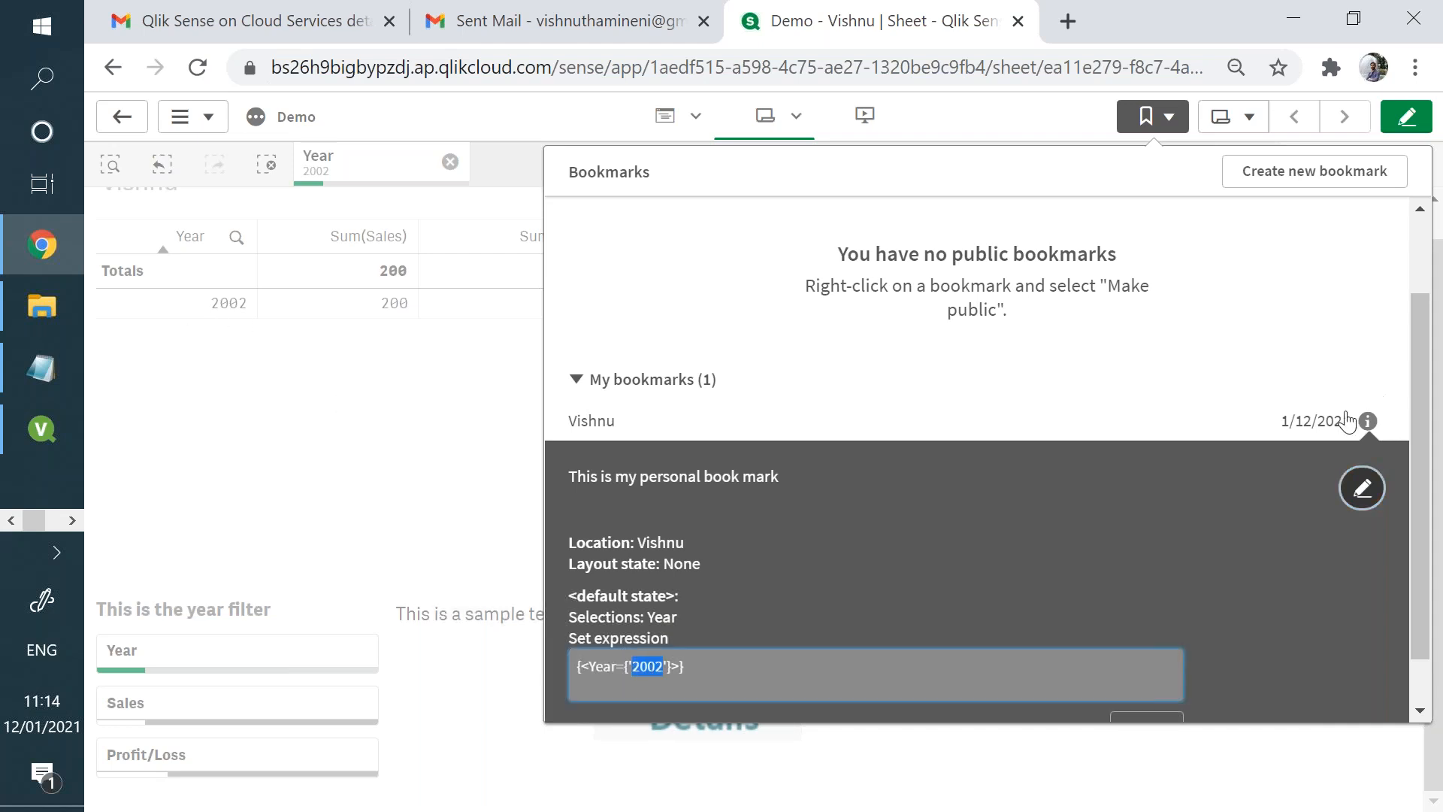
{"action": "left_click", "coordinate": [1259, 319]}
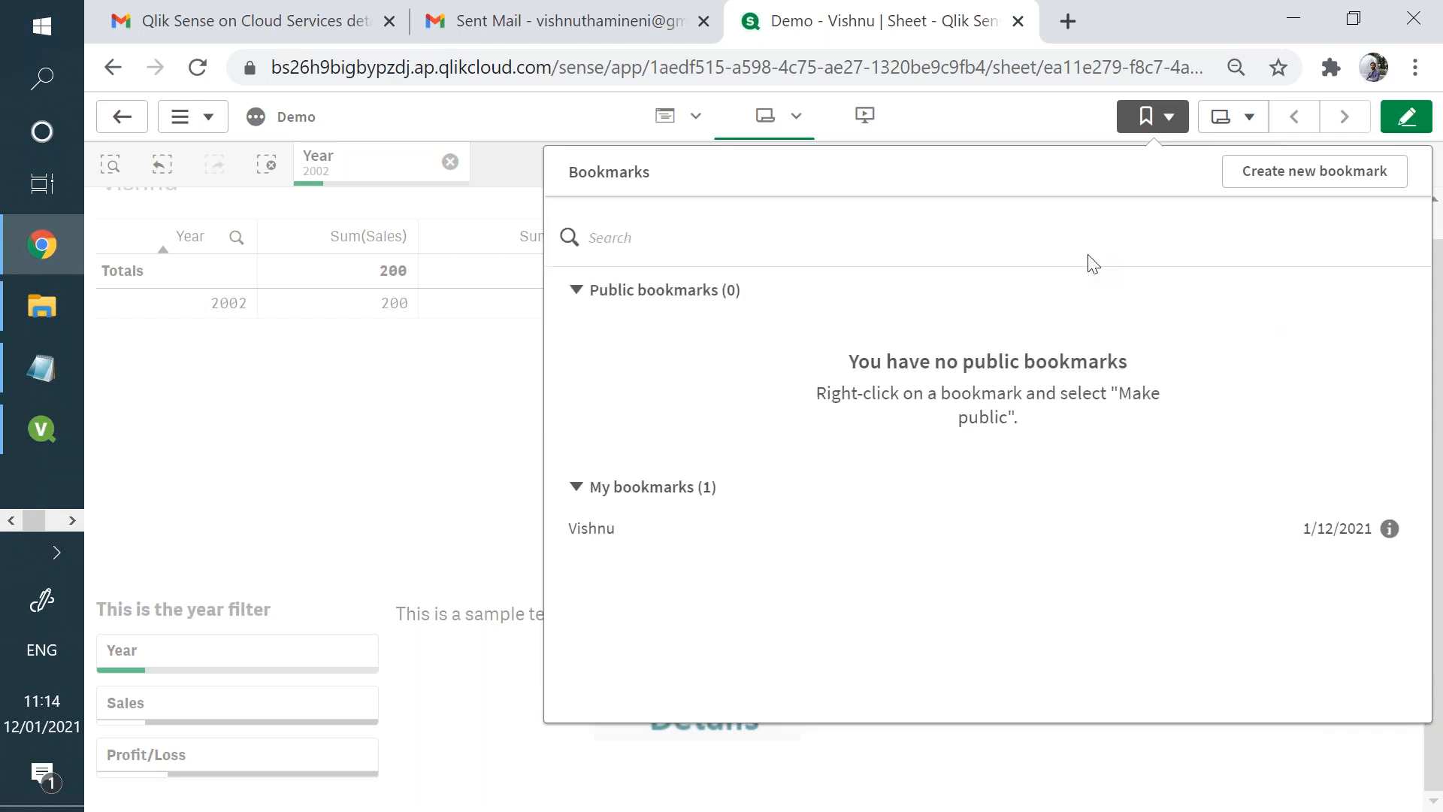
{"action": "left_click", "coordinate": [474, 409]}
- Clear the Year selection and apply the private bookmark to the sheet
{"action": "left_click", "coordinate": [450, 162]}
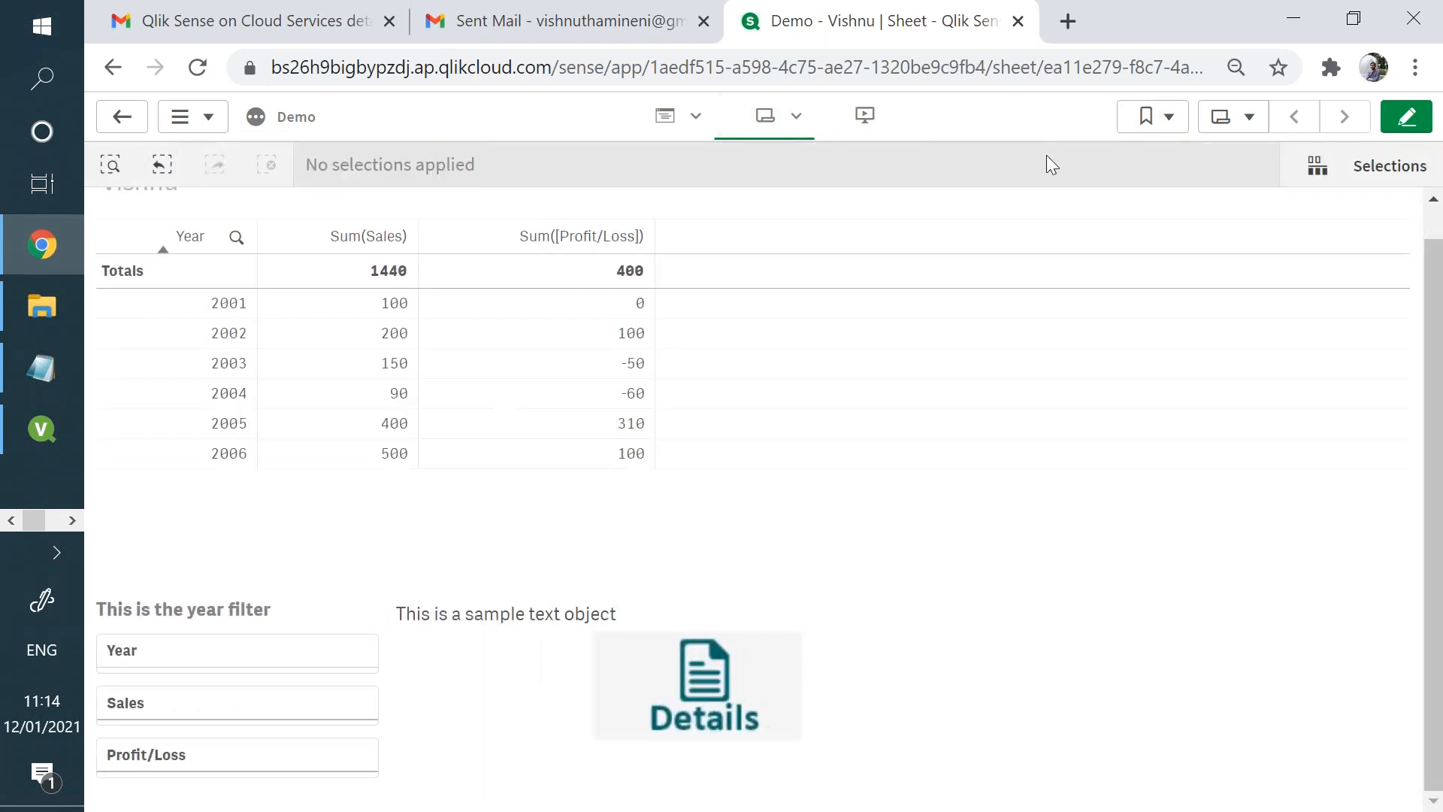
{"action": "left_click", "coordinate": [1172, 121]}
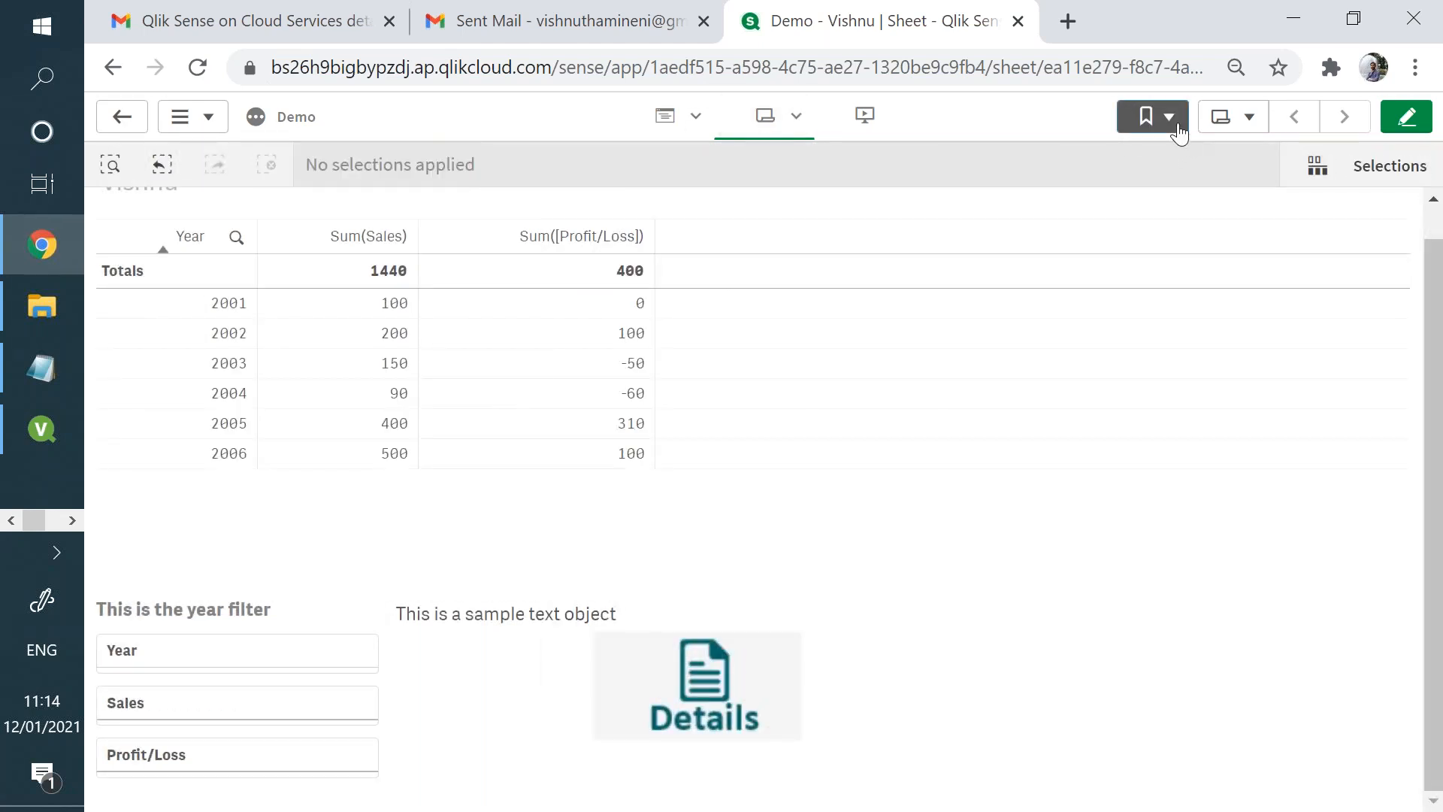
{"action": "left_click", "coordinate": [812, 541]}
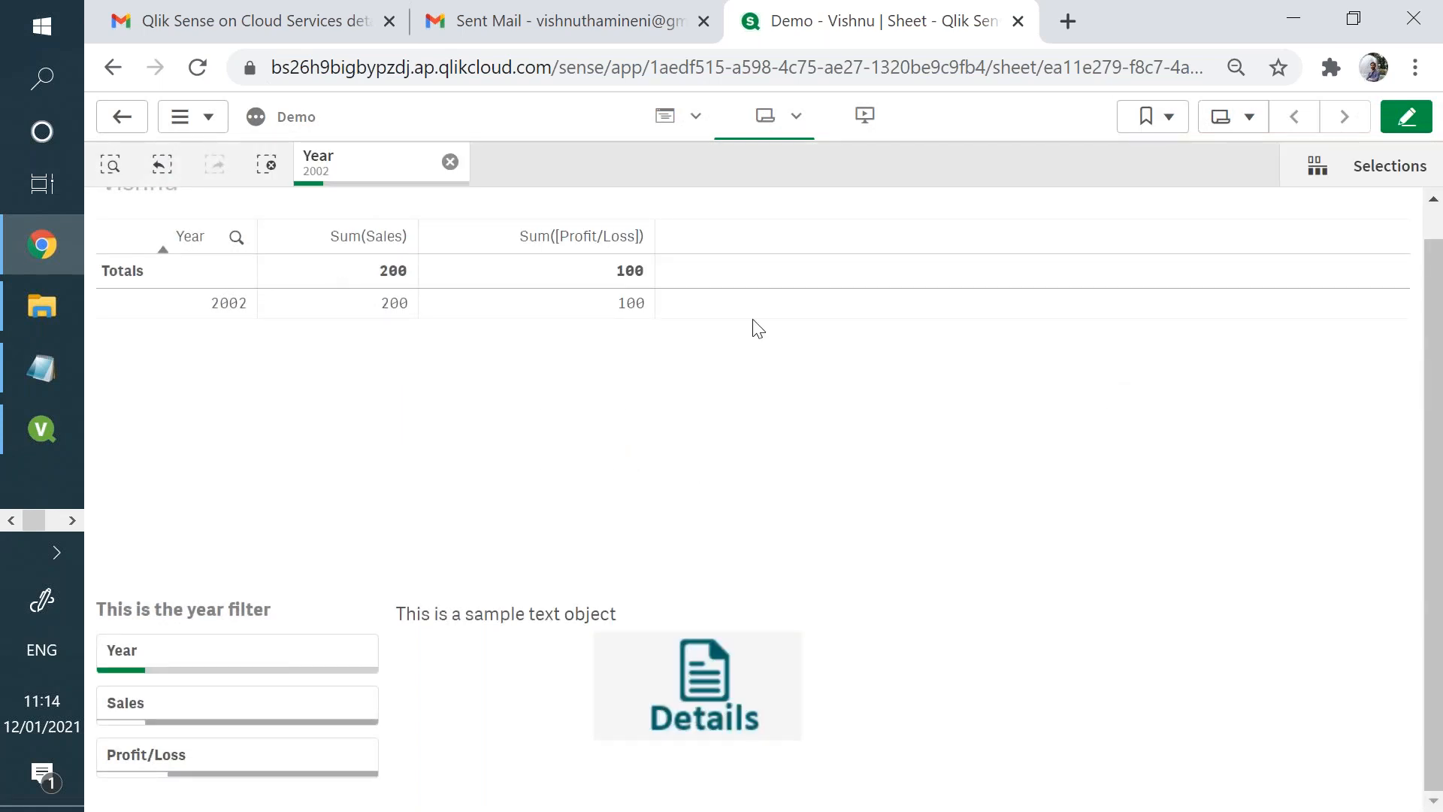
- Remove the Year filter again and make the private bookmark public
{"action": "left_click", "coordinate": [449, 161]}
{"action": "left_click", "coordinate": [1157, 120]}
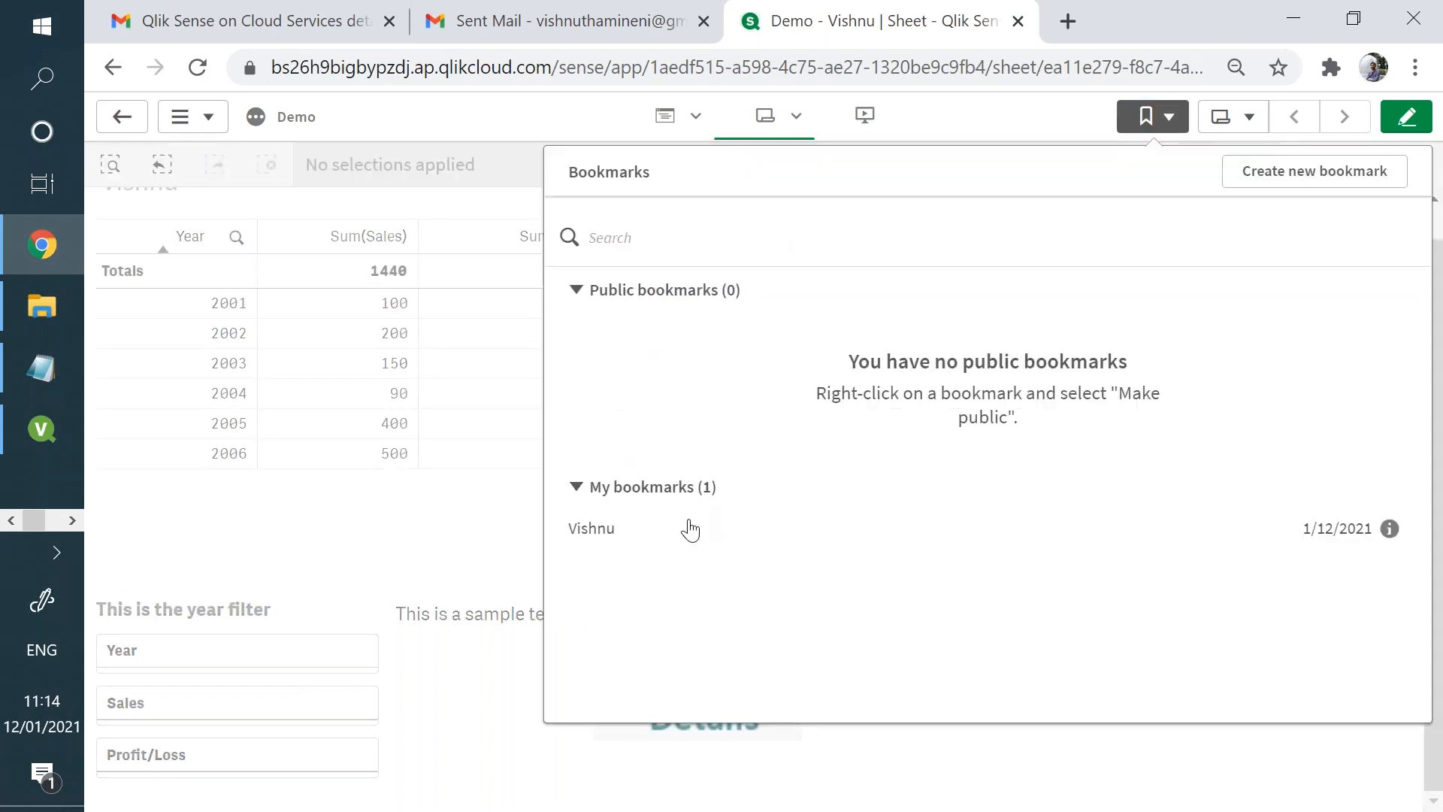
{"action": "right_click", "coordinate": [924, 539]}
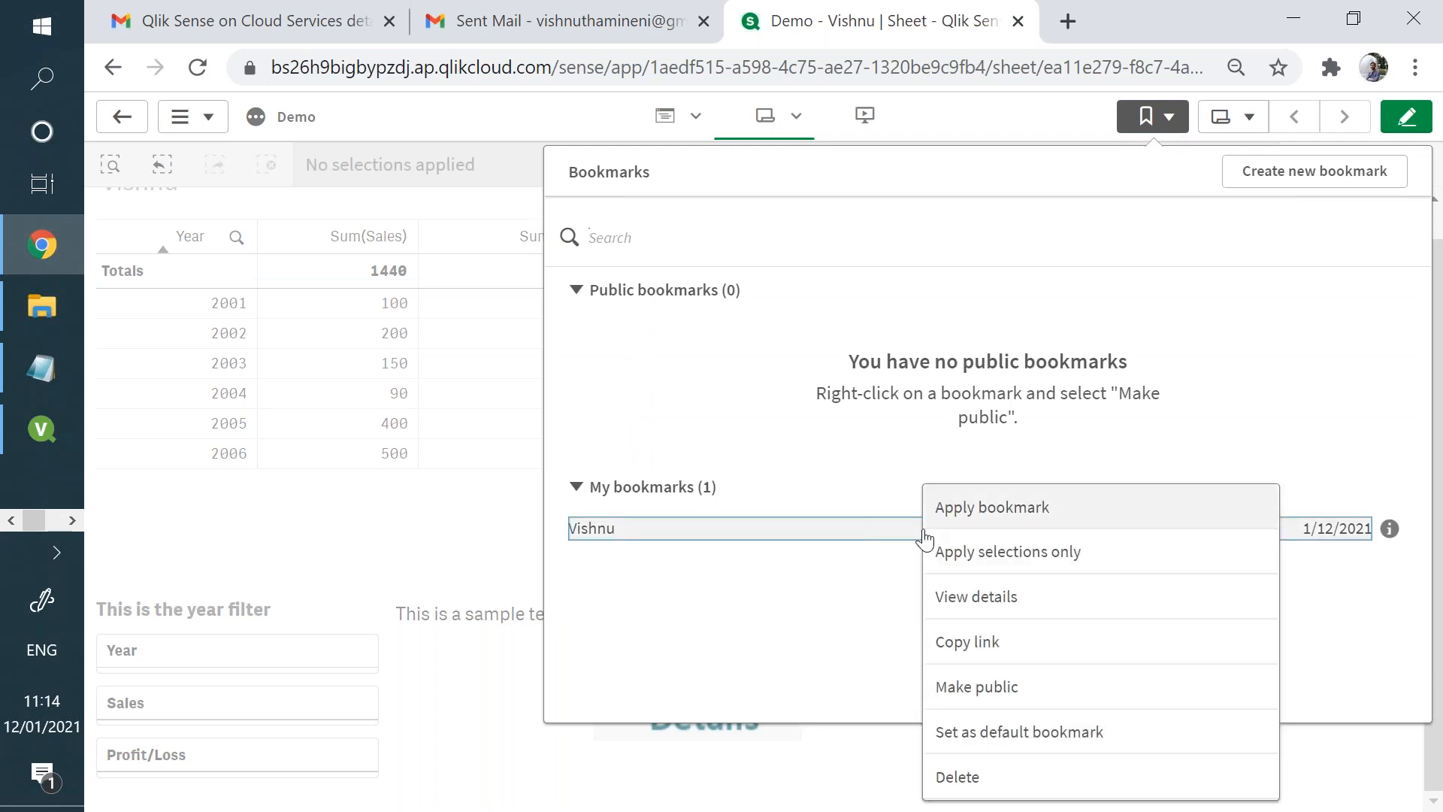
{"action": "left_click", "coordinate": [994, 688]}
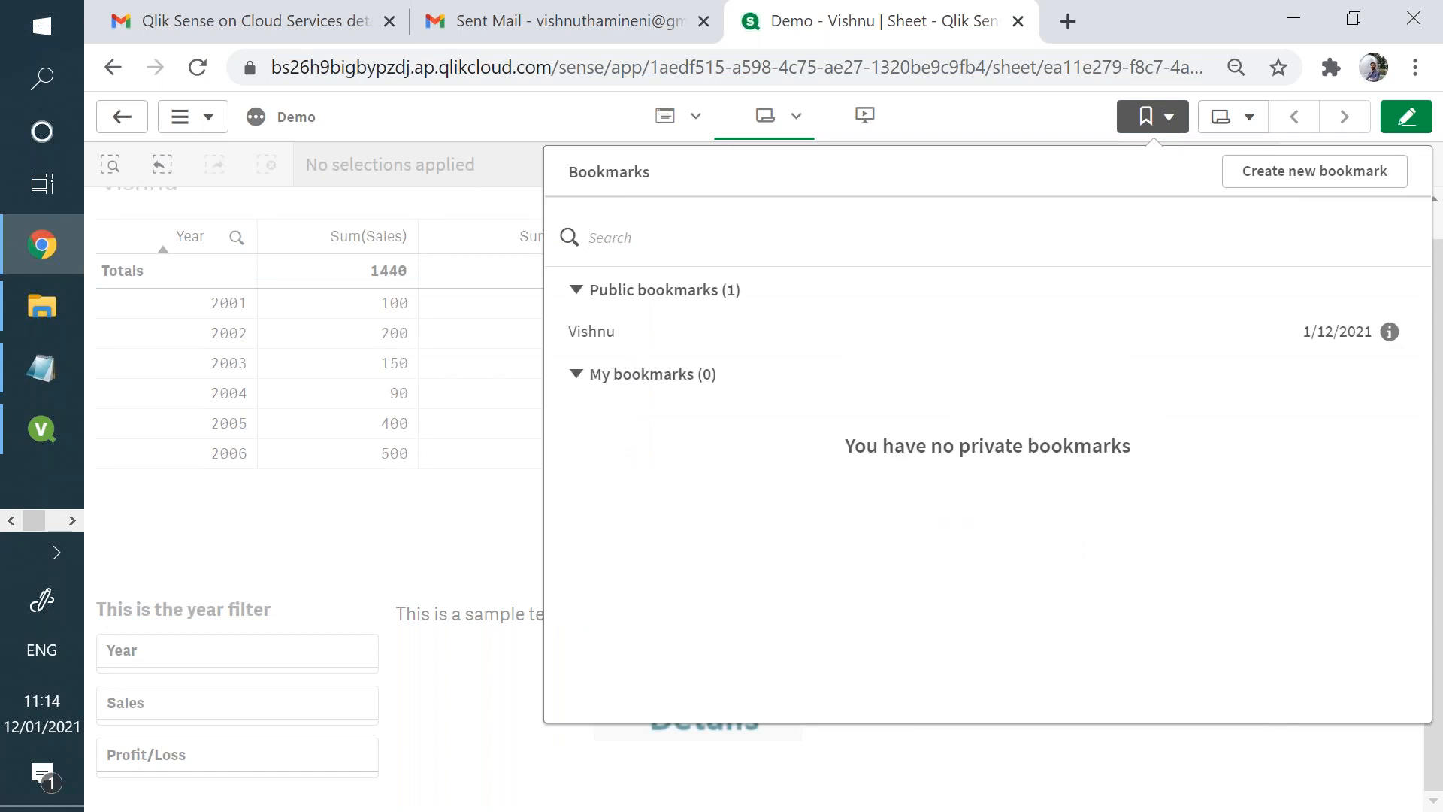
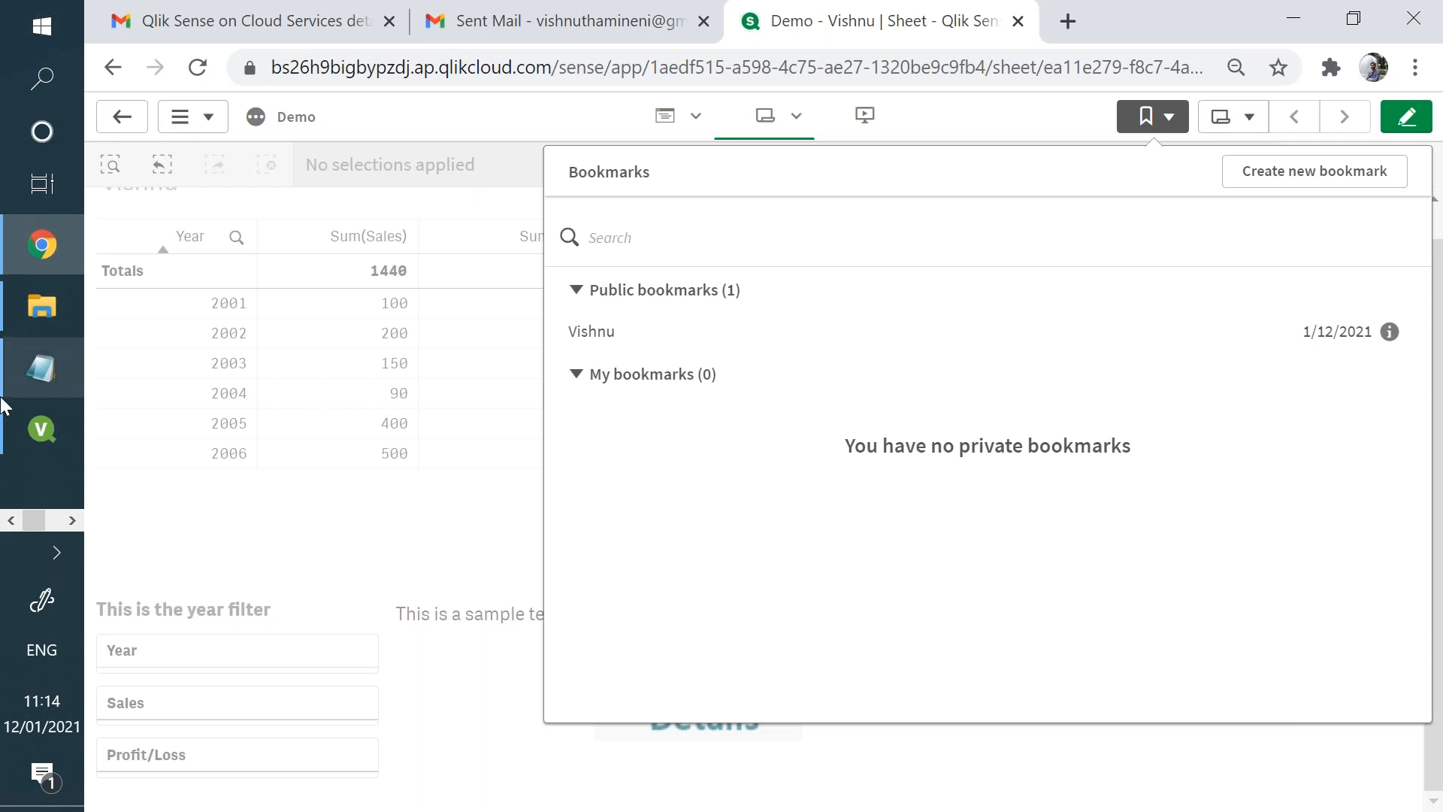
- Switch to QlikView and delete all objects from the sheet
{"action": "left_click", "coordinate": [56, 433]}
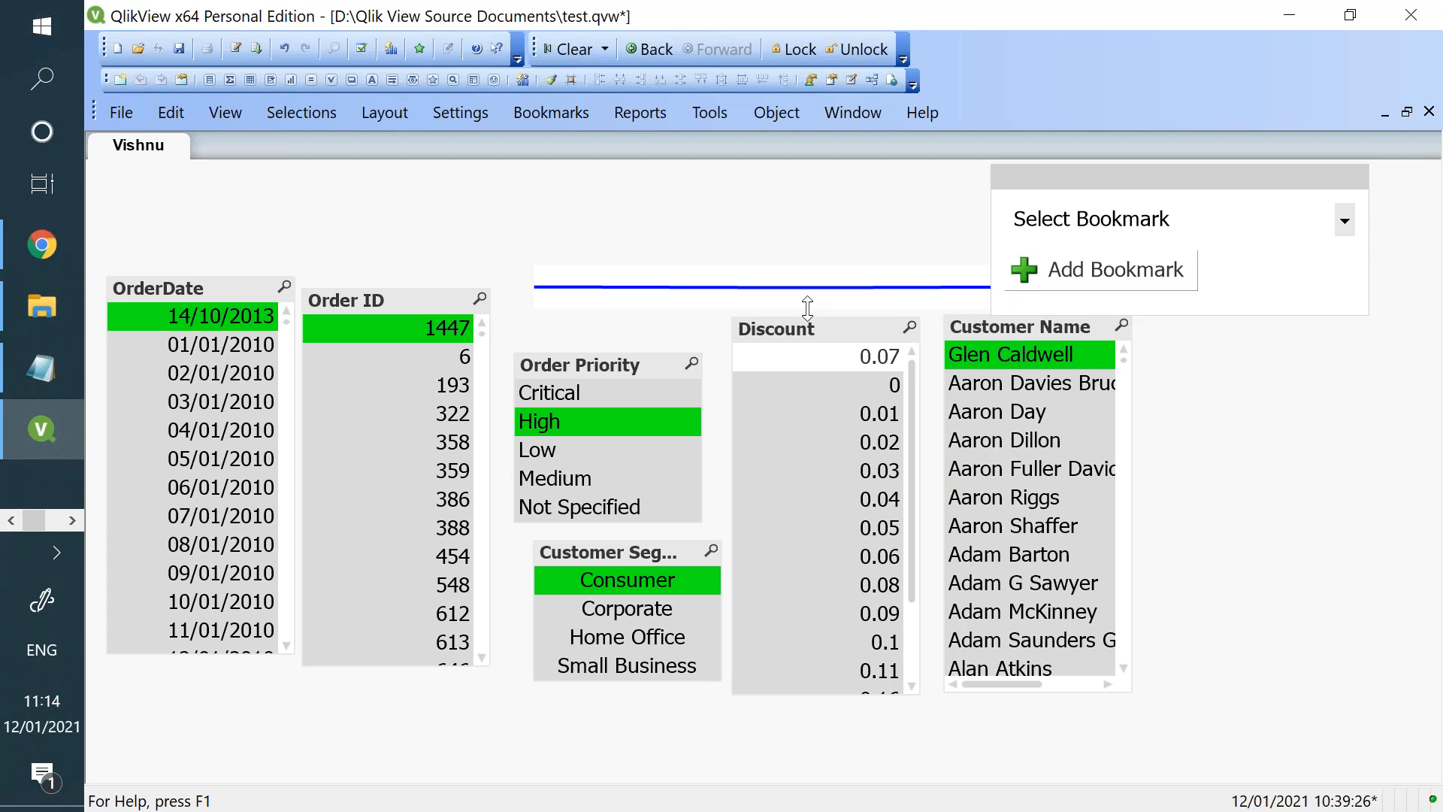
{"action": "key", "text": "ctrl+a"}
{"action": "key", "text": "Delete"}
{"action": "key", "text": "Return"}
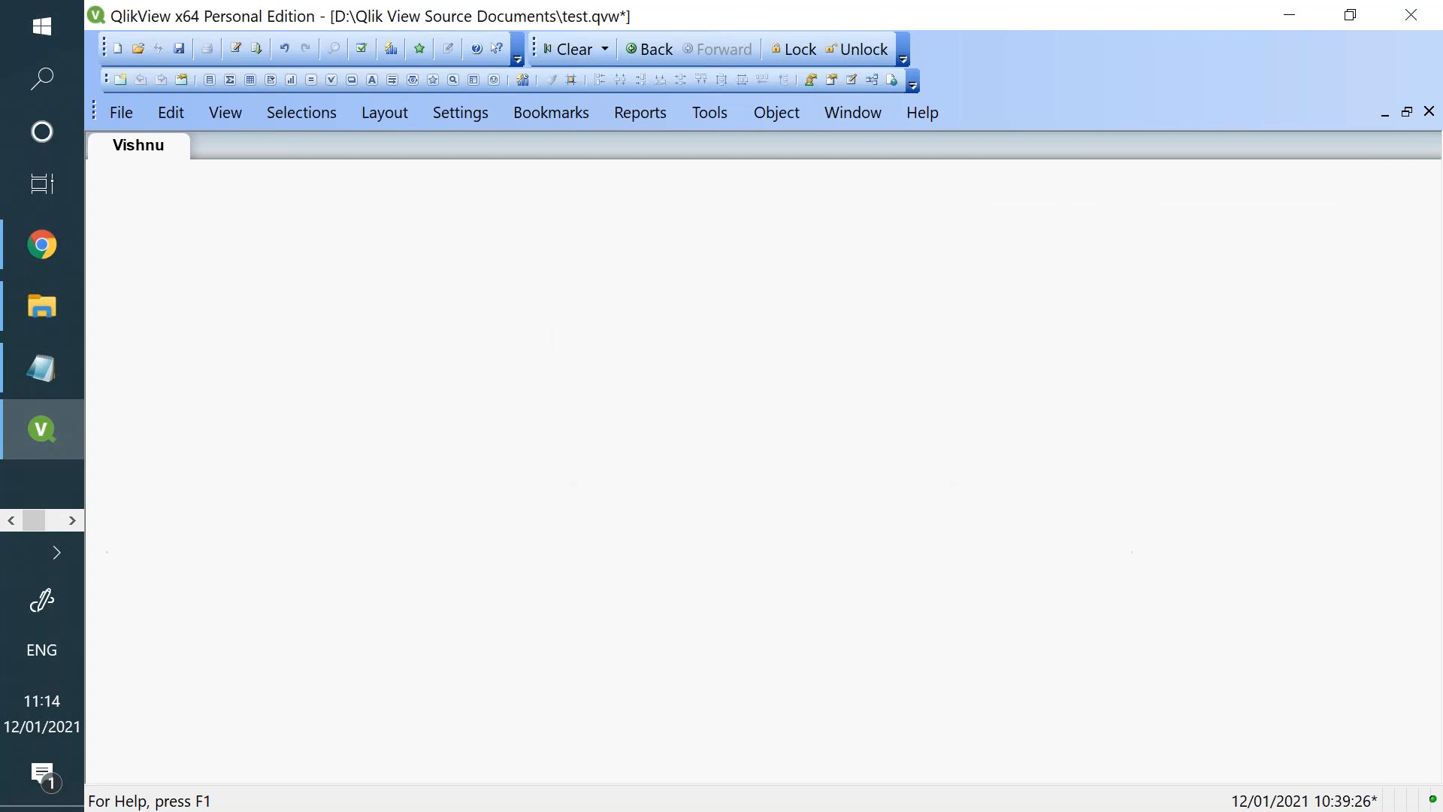
- Add a search object to the empty sheet that searches in all fields
{"action": "right_click", "coordinate": [592, 306]}
{"action": "mouse_move", "coordinate": [752, 377]}
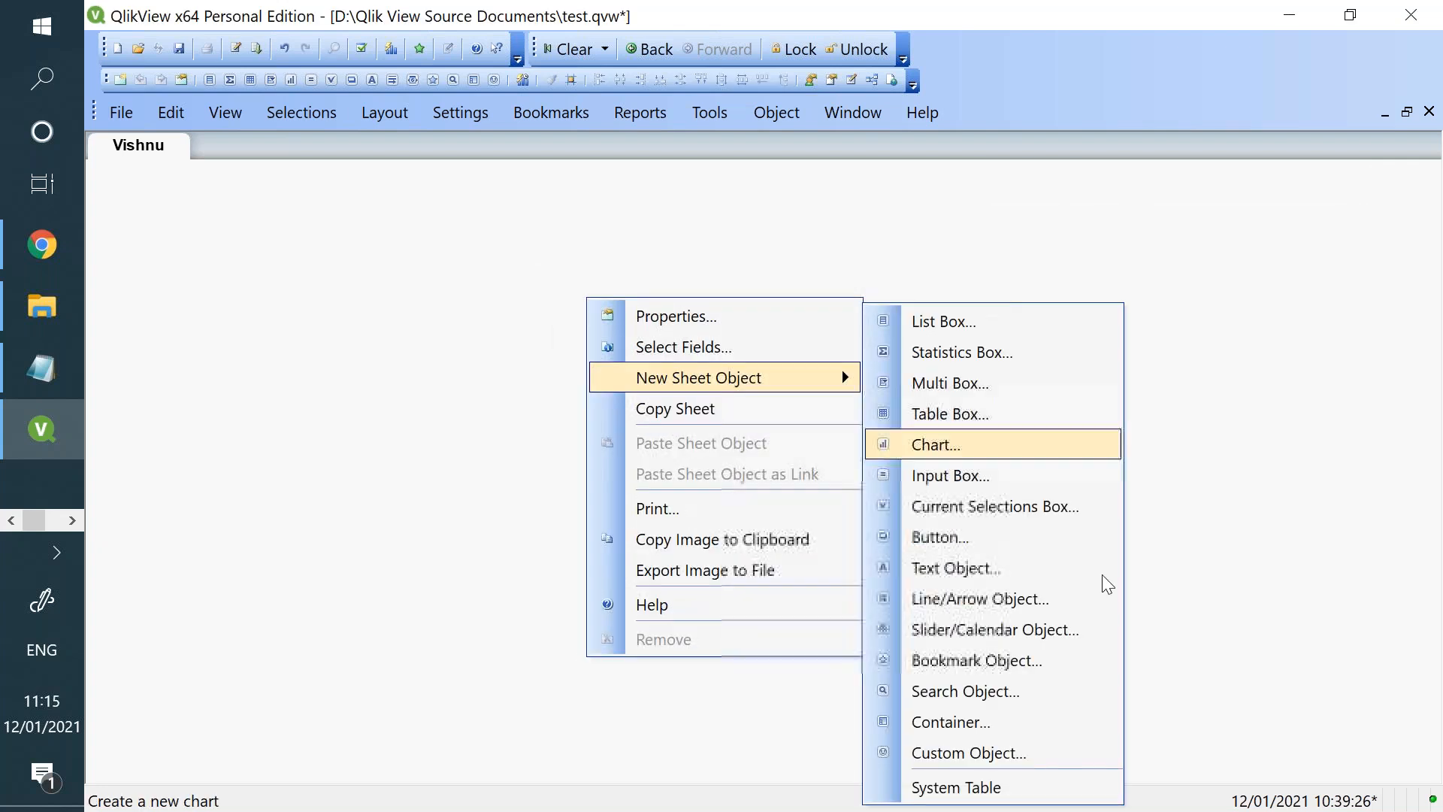
{"action": "left_click", "coordinate": [1036, 703]}
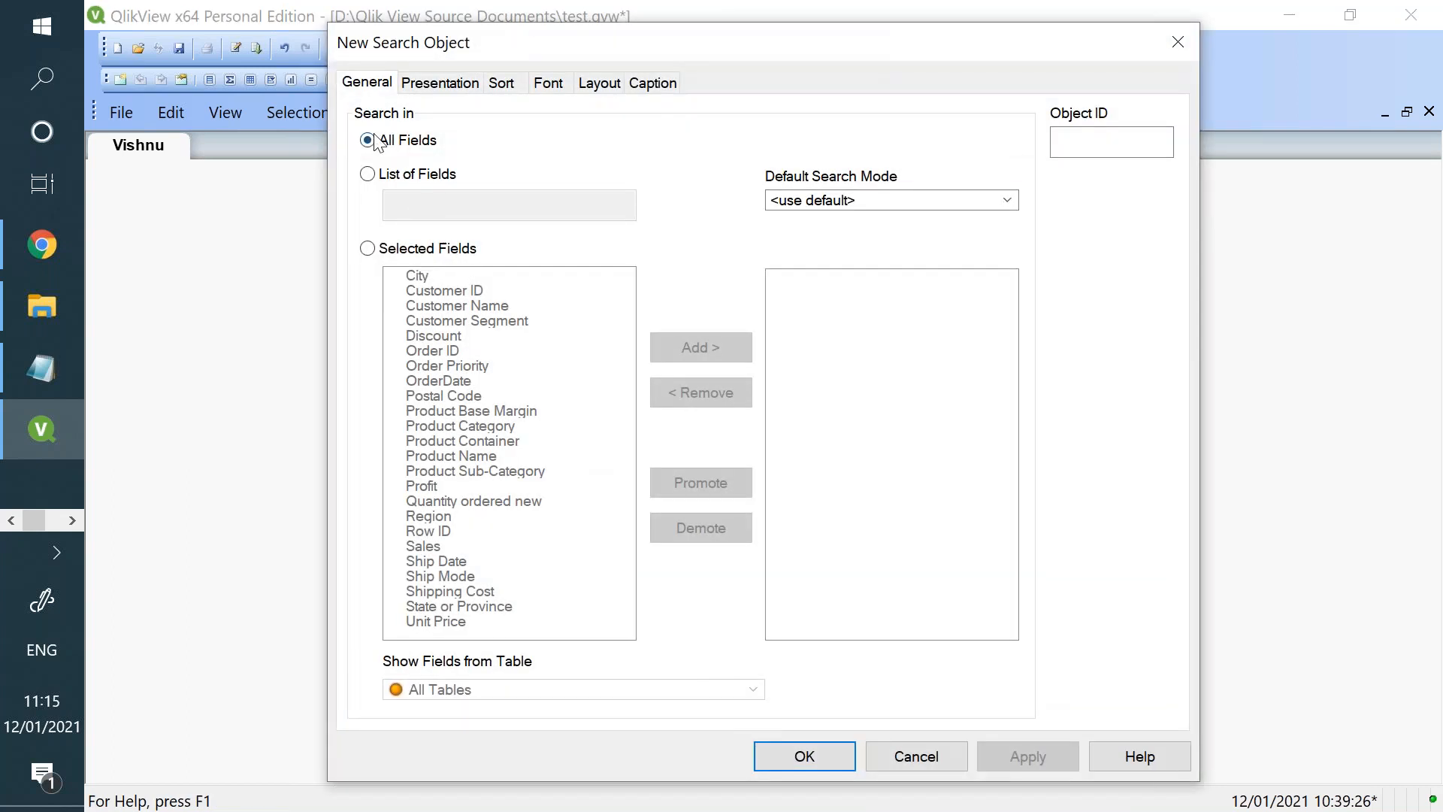
{"action": "left_click", "coordinate": [806, 755]}
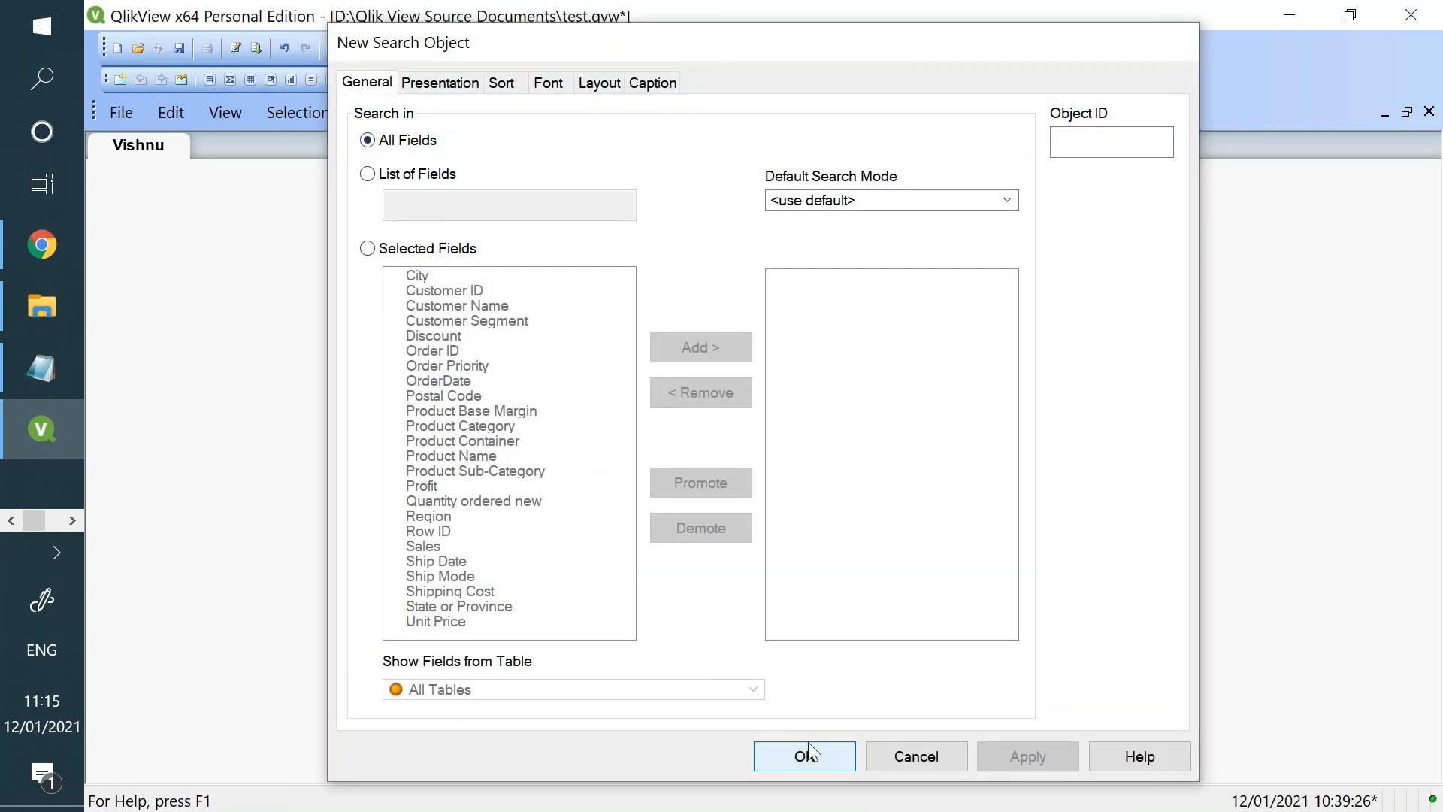
- Search all fields for a customer's first name with the new search object
{"action": "left_click", "coordinate": [704, 318]}
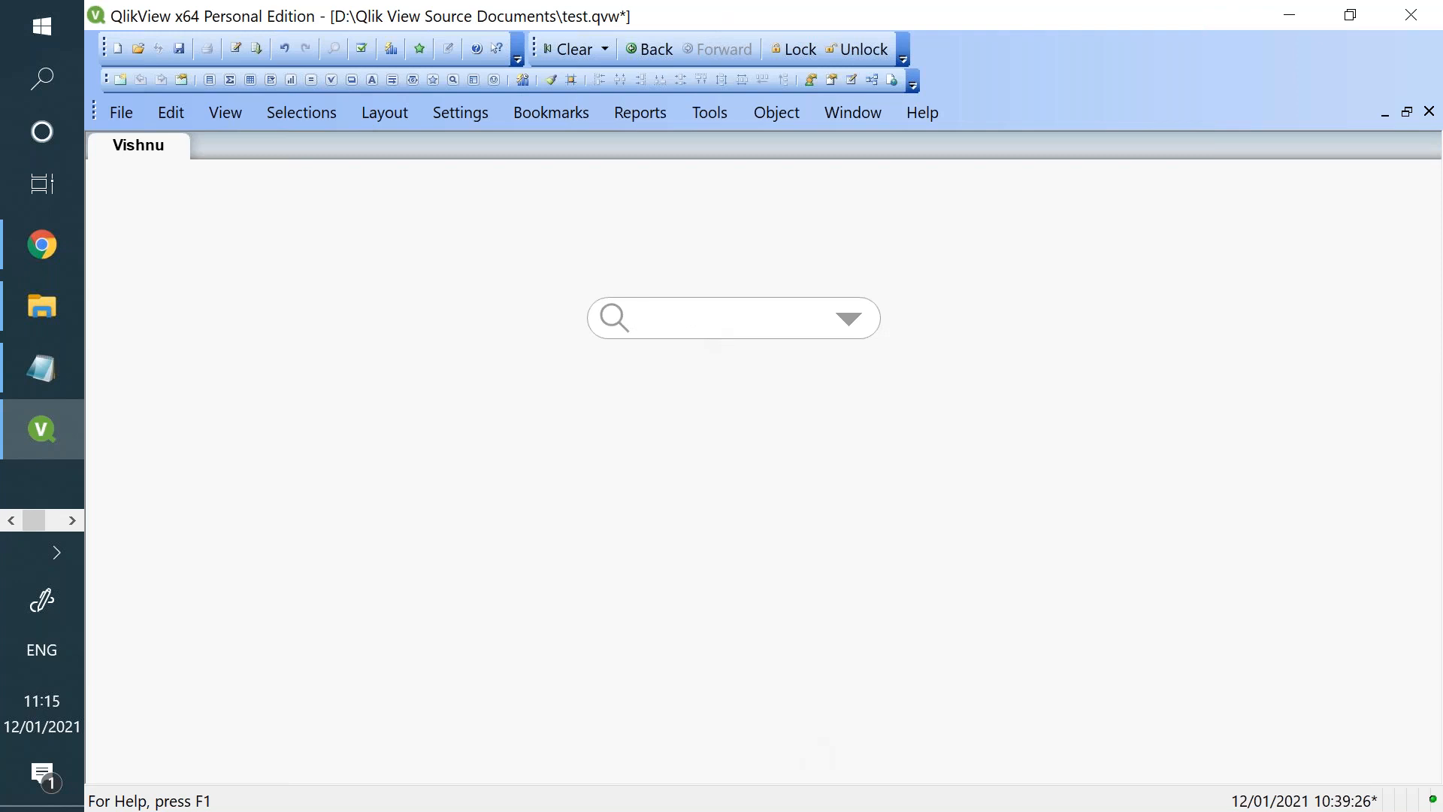
{"action": "type", "text": "aron"}
{"action": "key", "text": "BackSpace"}
{"action": "key", "text": "BackSpace"}
{"action": "key", "text": "BackSpace"}
{"action": "type", "text": "a"}
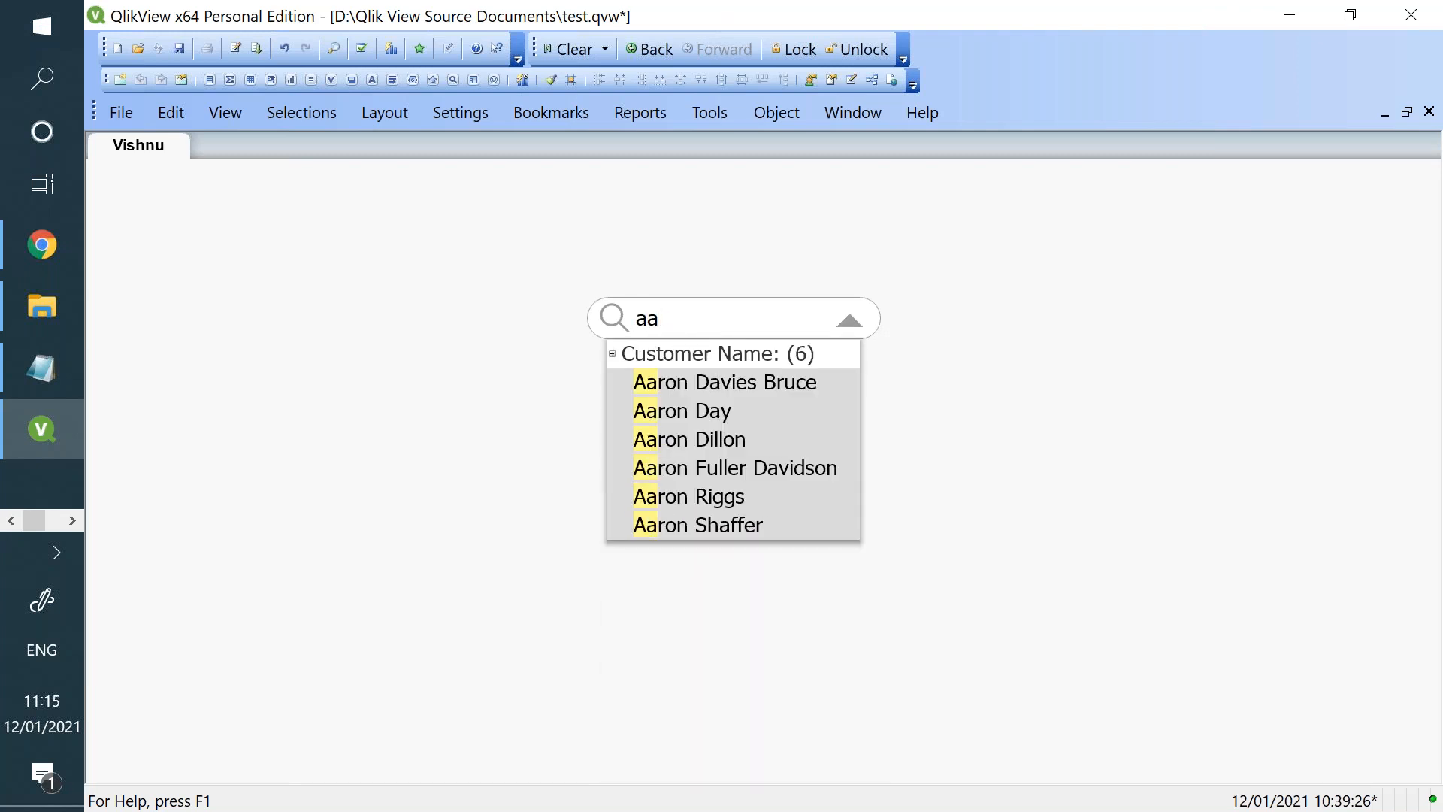
{"action": "type", "text": "ron"}
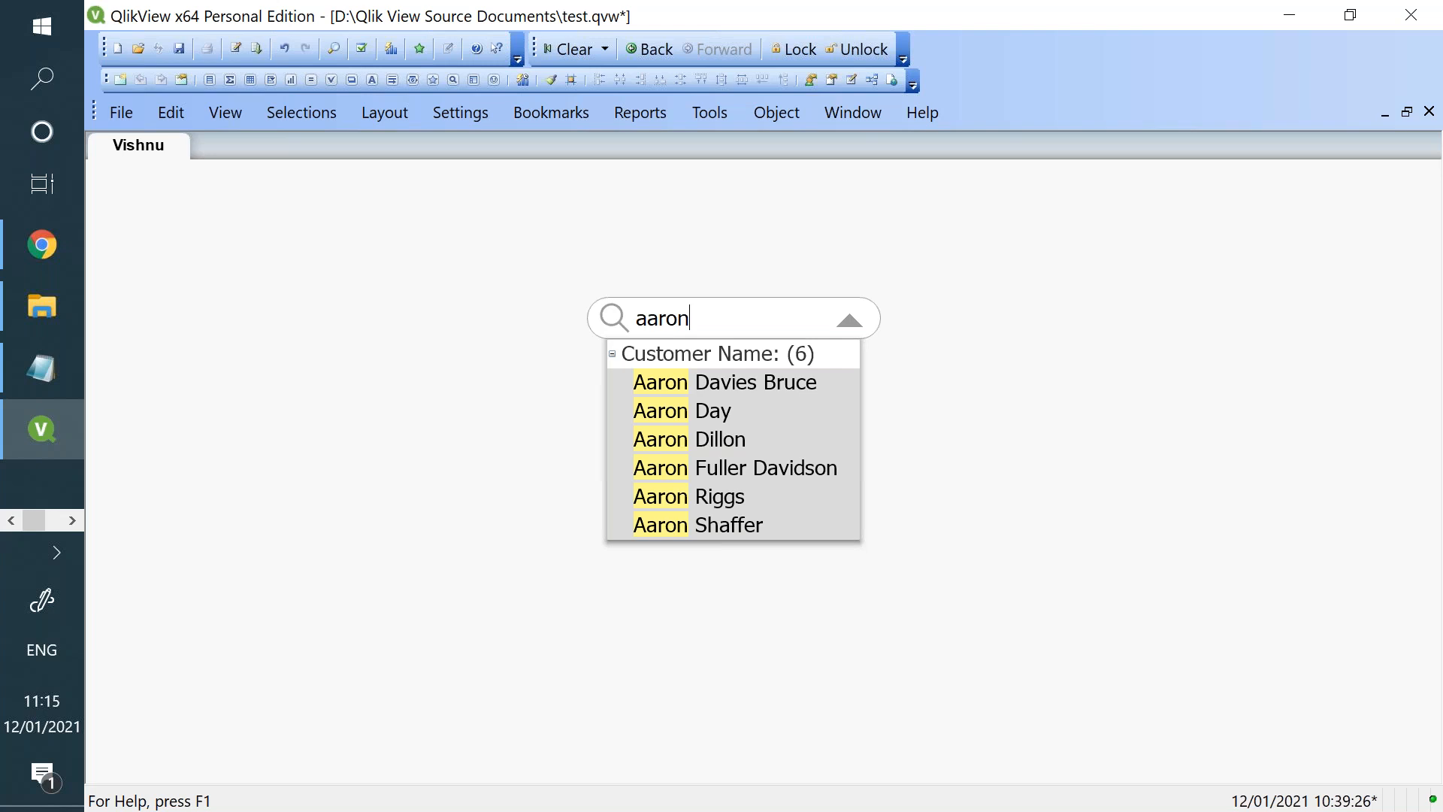
- Replace the search text with "ind" to search all fields for it
{"action": "key", "text": "BackSpace"}
{"action": "key", "text": "BackSpace"}
{"action": "key", "text": "BackSpace"}
{"action": "key", "text": "BackSpace"}
{"action": "key", "text": "BackSpace"}
{"action": "type", "text": "ind"}
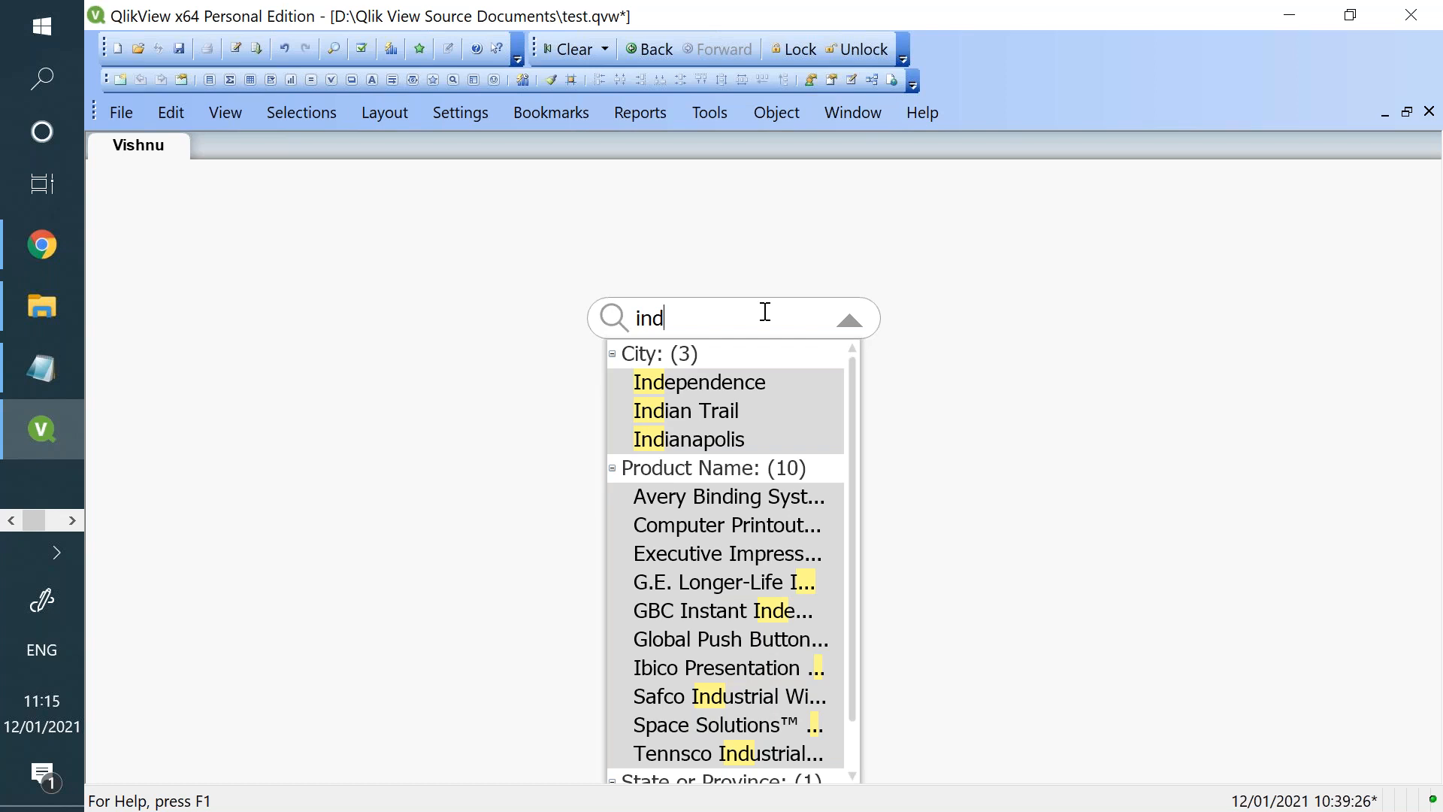
- Switch to Qlik Sense, close the bookmarks list and try smart searches for "ye" and "sal"
{"action": "left_click", "coordinate": [15, 223]}
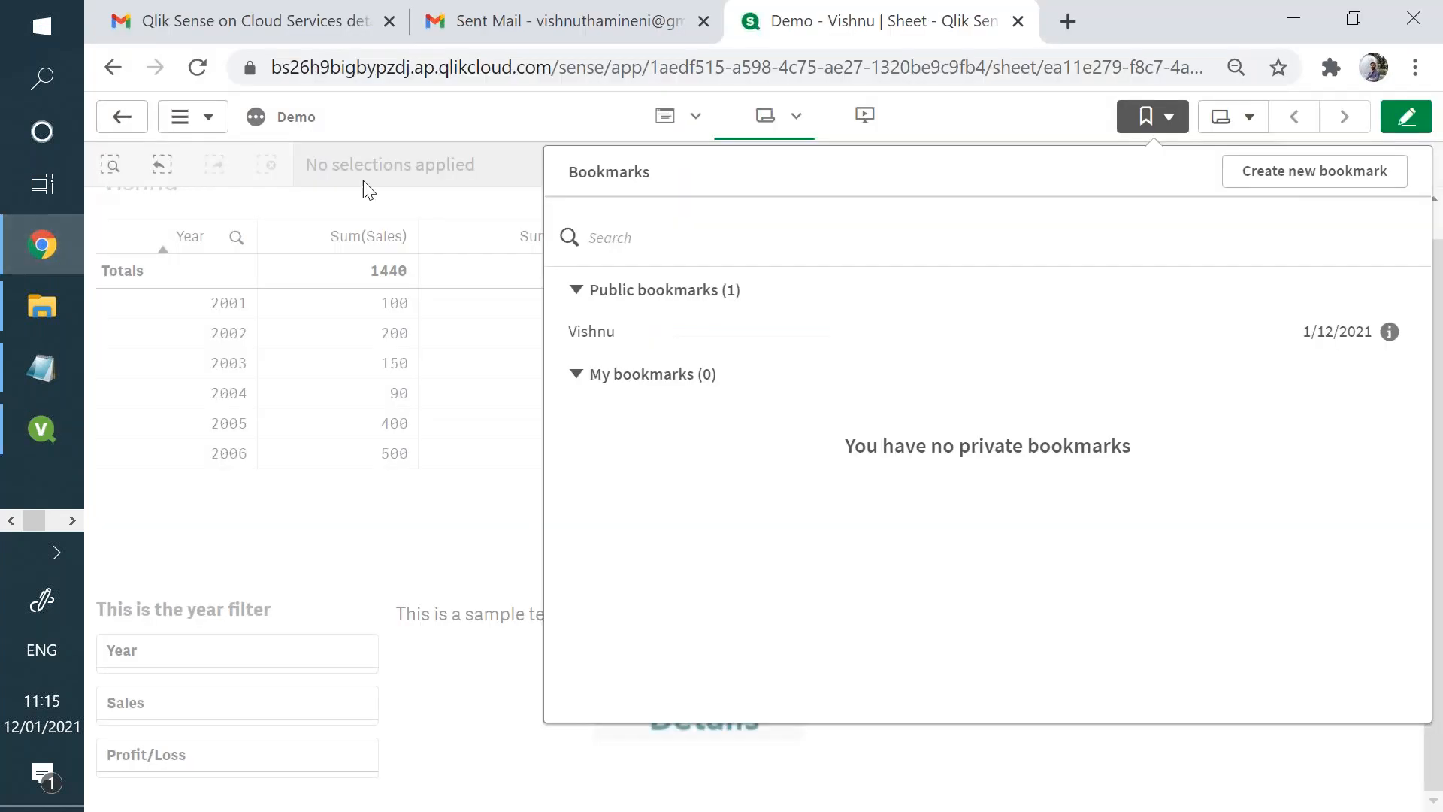
{"action": "left_click", "coordinate": [548, 138]}
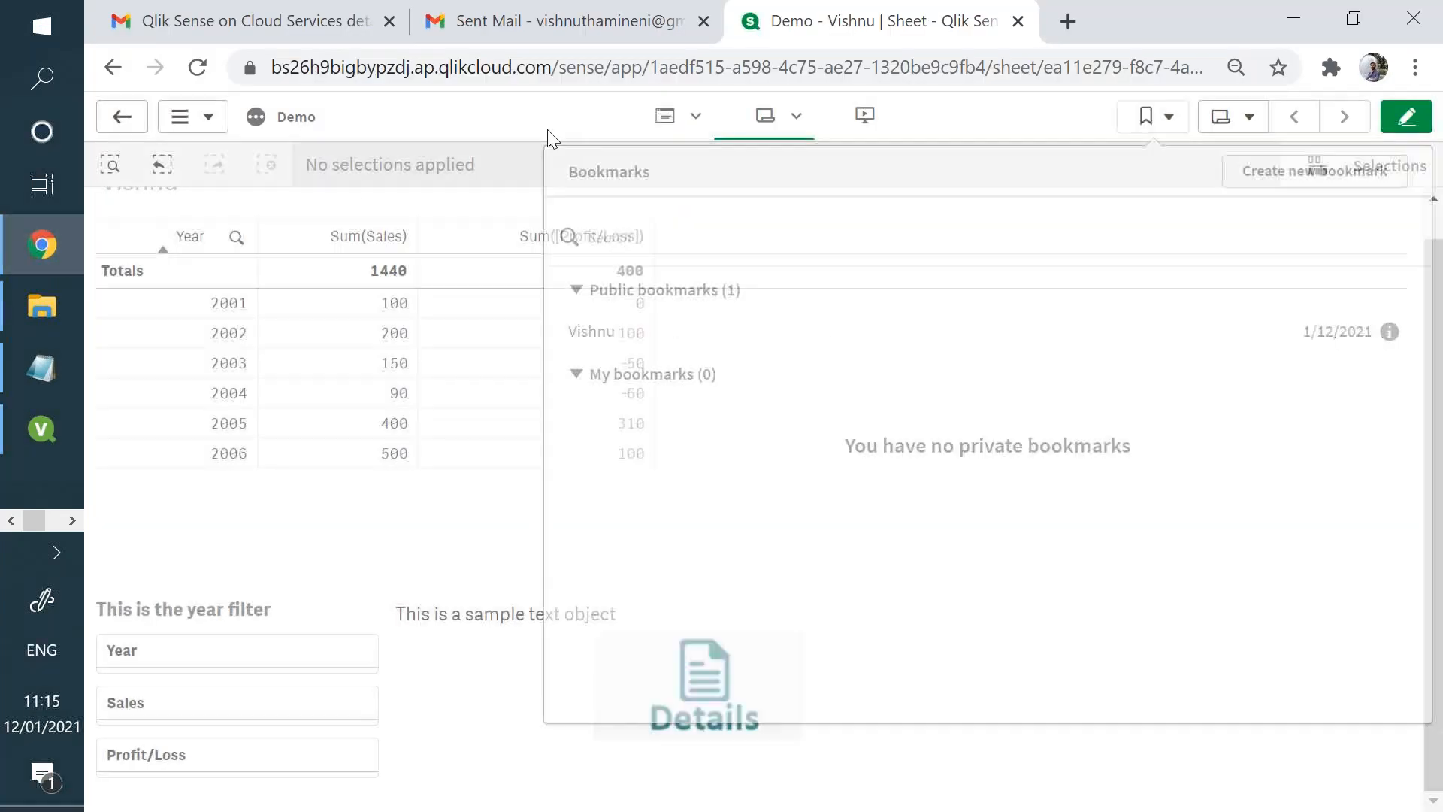
{"action": "left_click", "coordinate": [113, 167]}
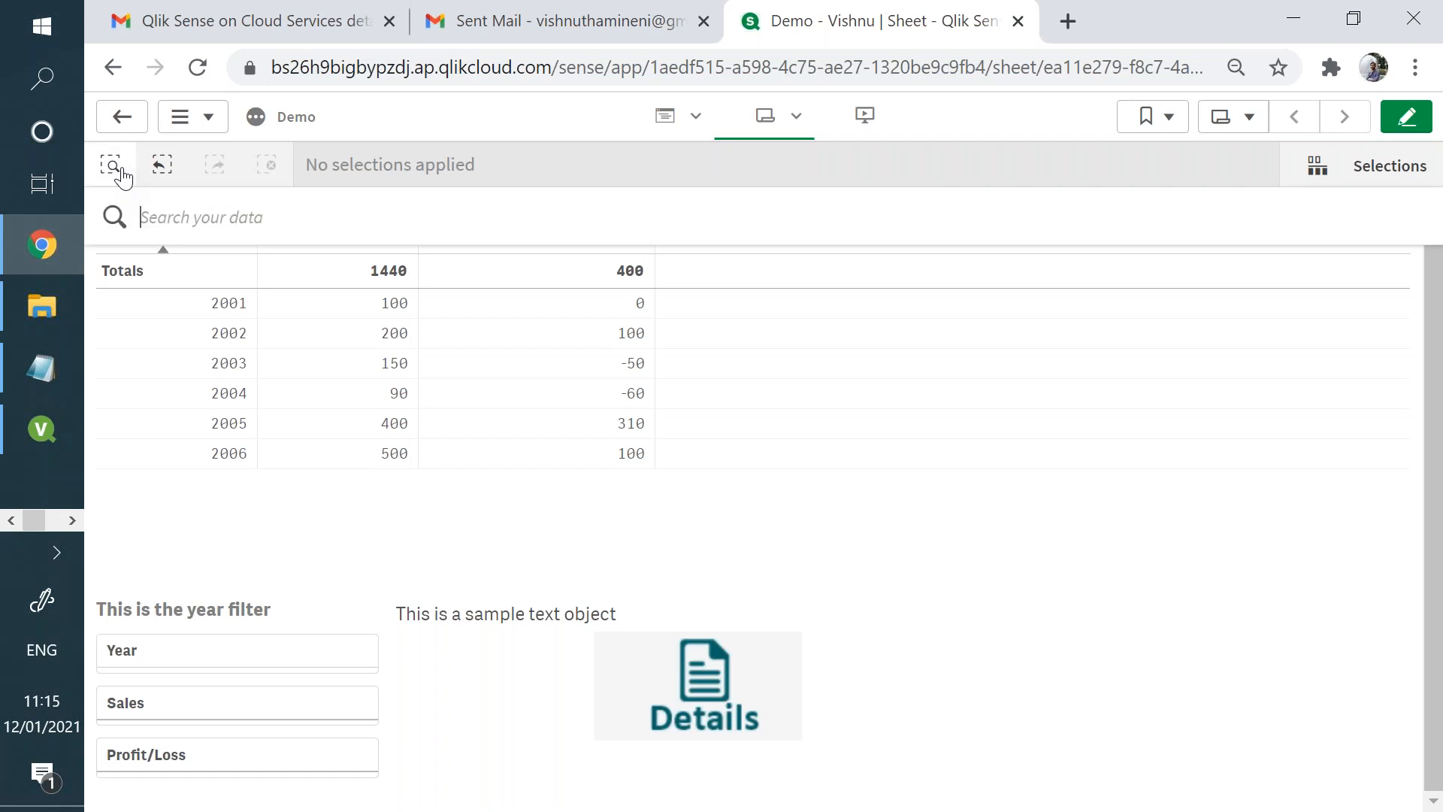
{"action": "type", "text": "ye"}
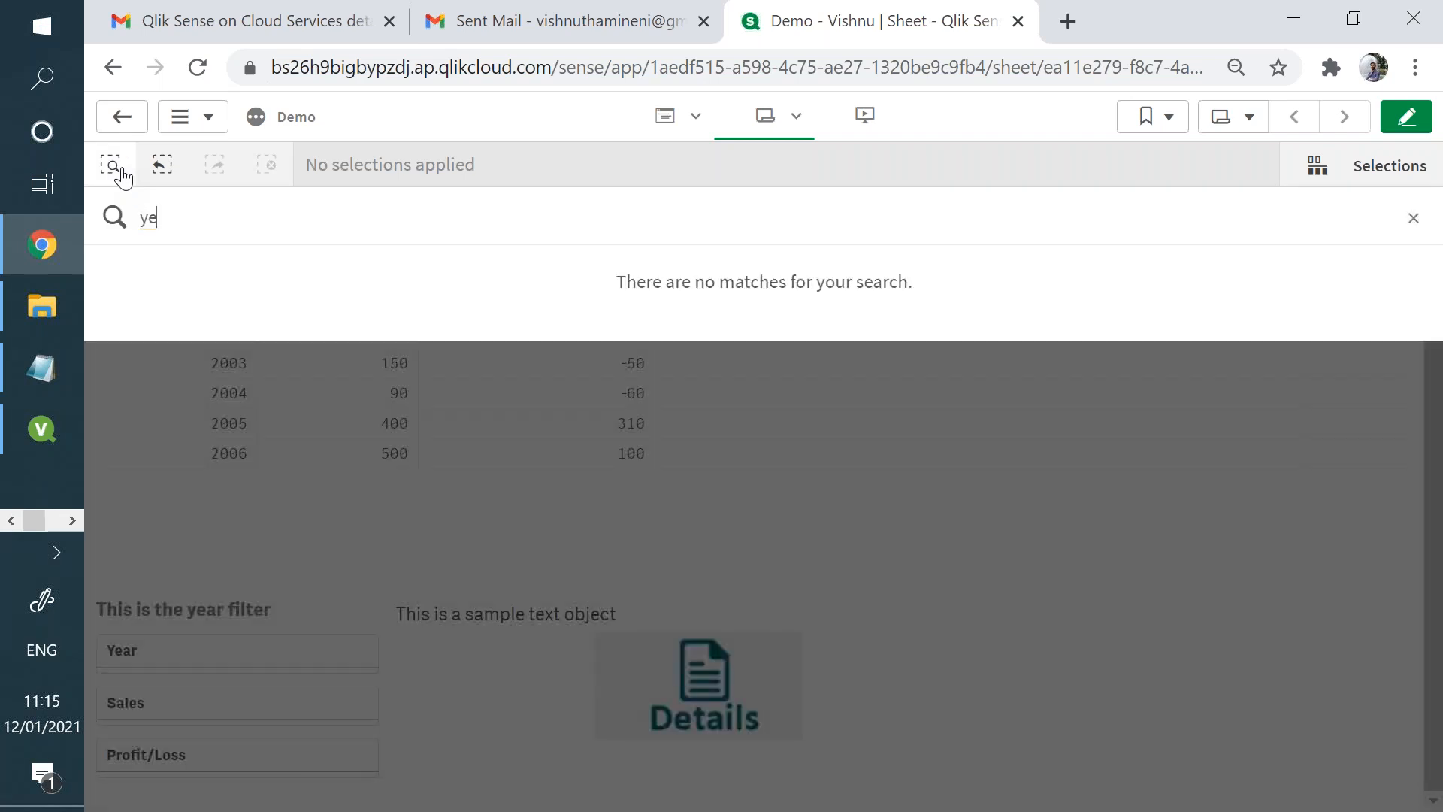
{"action": "key", "text": "BackSpace"}
{"action": "key", "text": "BackSpace"}
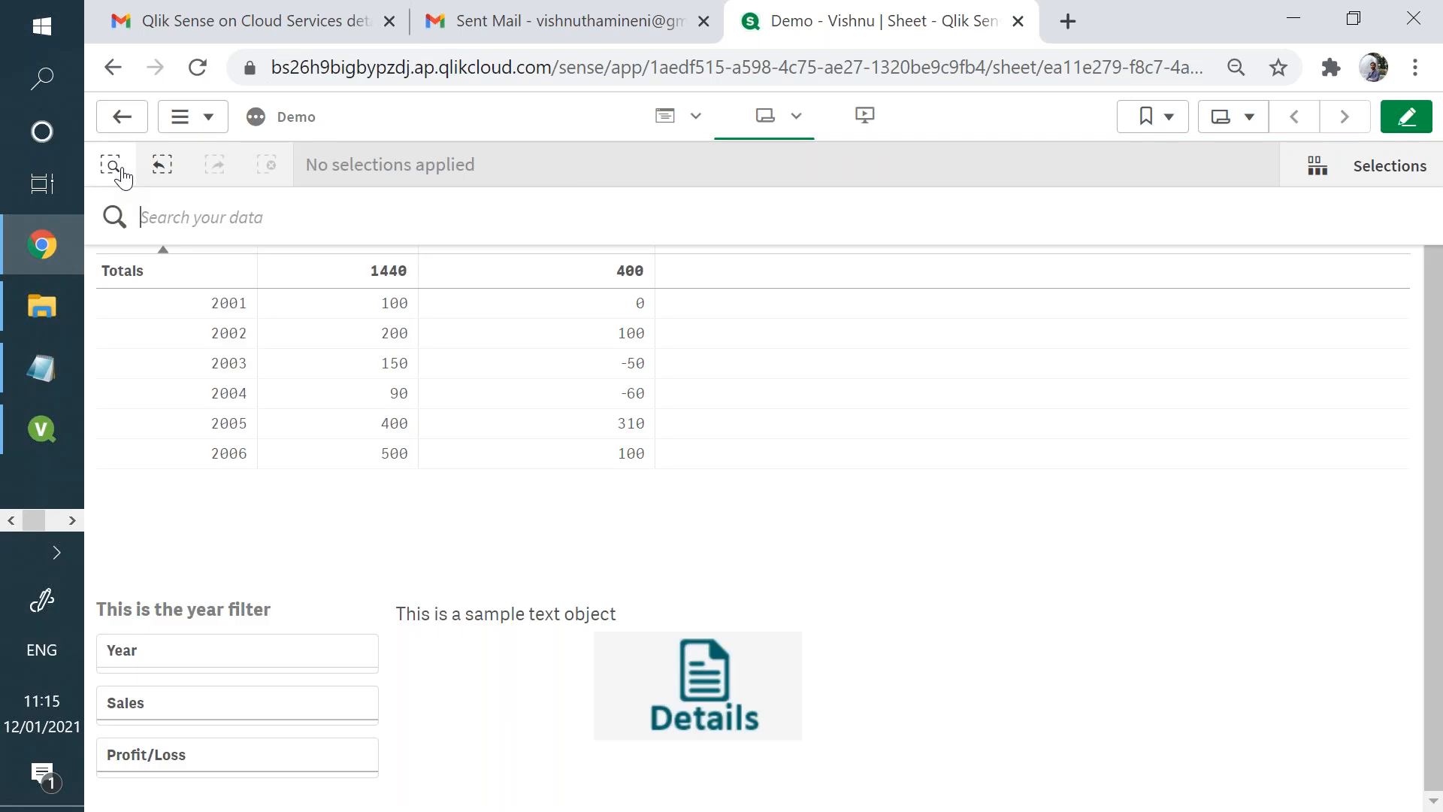
{"action": "type", "text": "y"}
{"action": "key", "text": "BackSpace"}
{"action": "type", "text": "sal"}
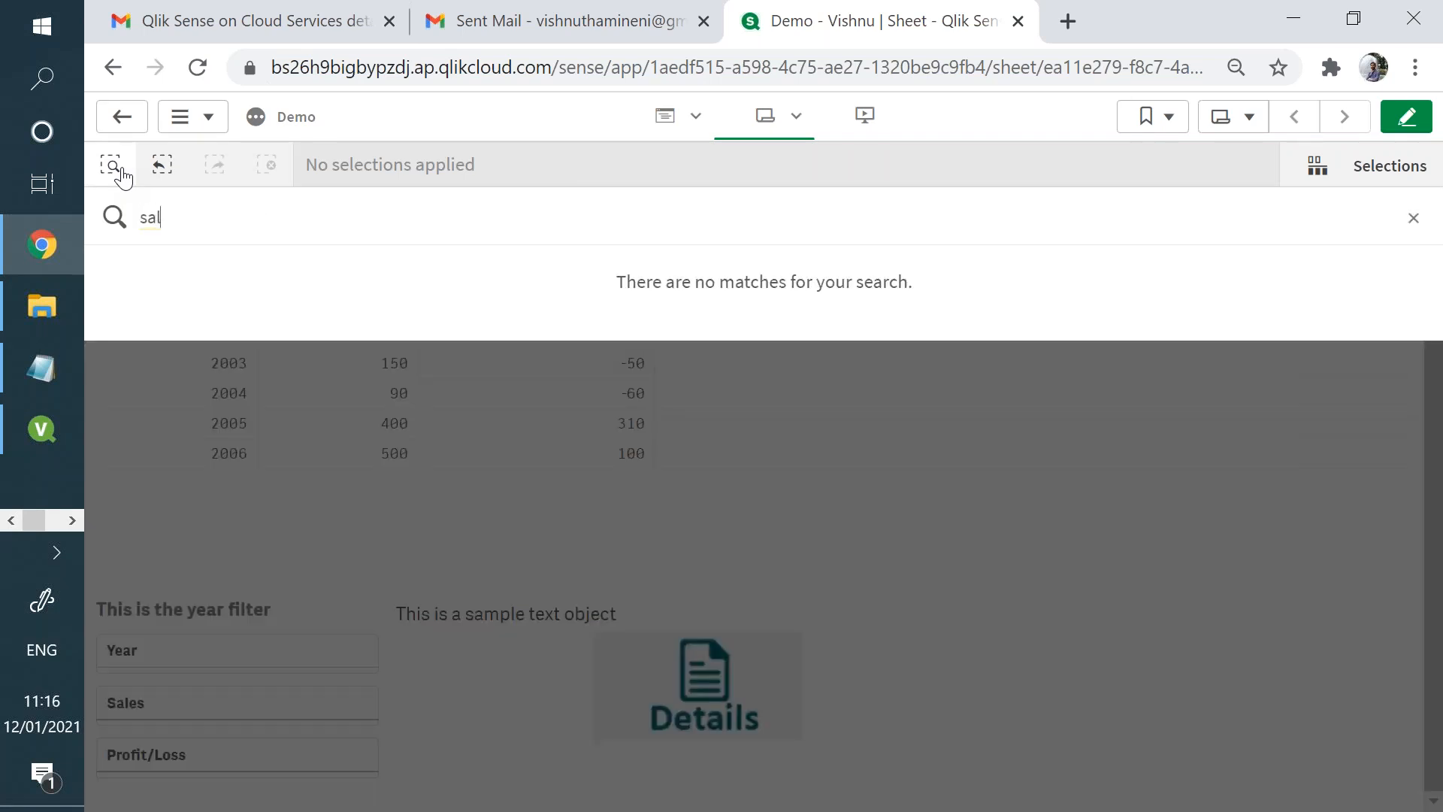
{"action": "key", "text": "BackSpace"}
{"action": "key", "text": "BackSpace"}
{"action": "key", "text": "BackSpace"}
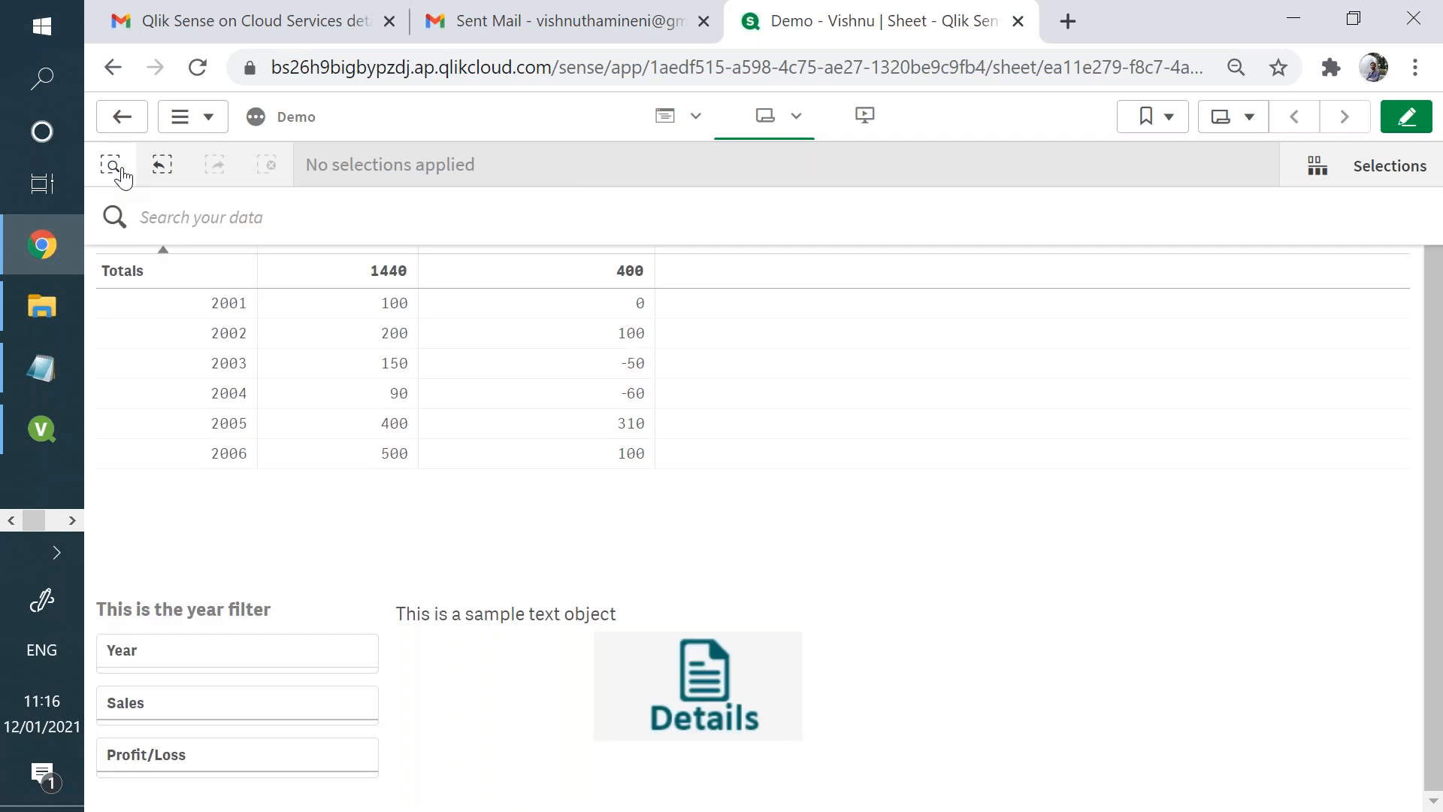
- Try a smart search for "vis", and replace it with a search for "200"
{"action": "left_click", "coordinate": [122, 175]}
{"action": "left_click", "coordinate": [122, 175]}
{"action": "type", "text": "vis"}
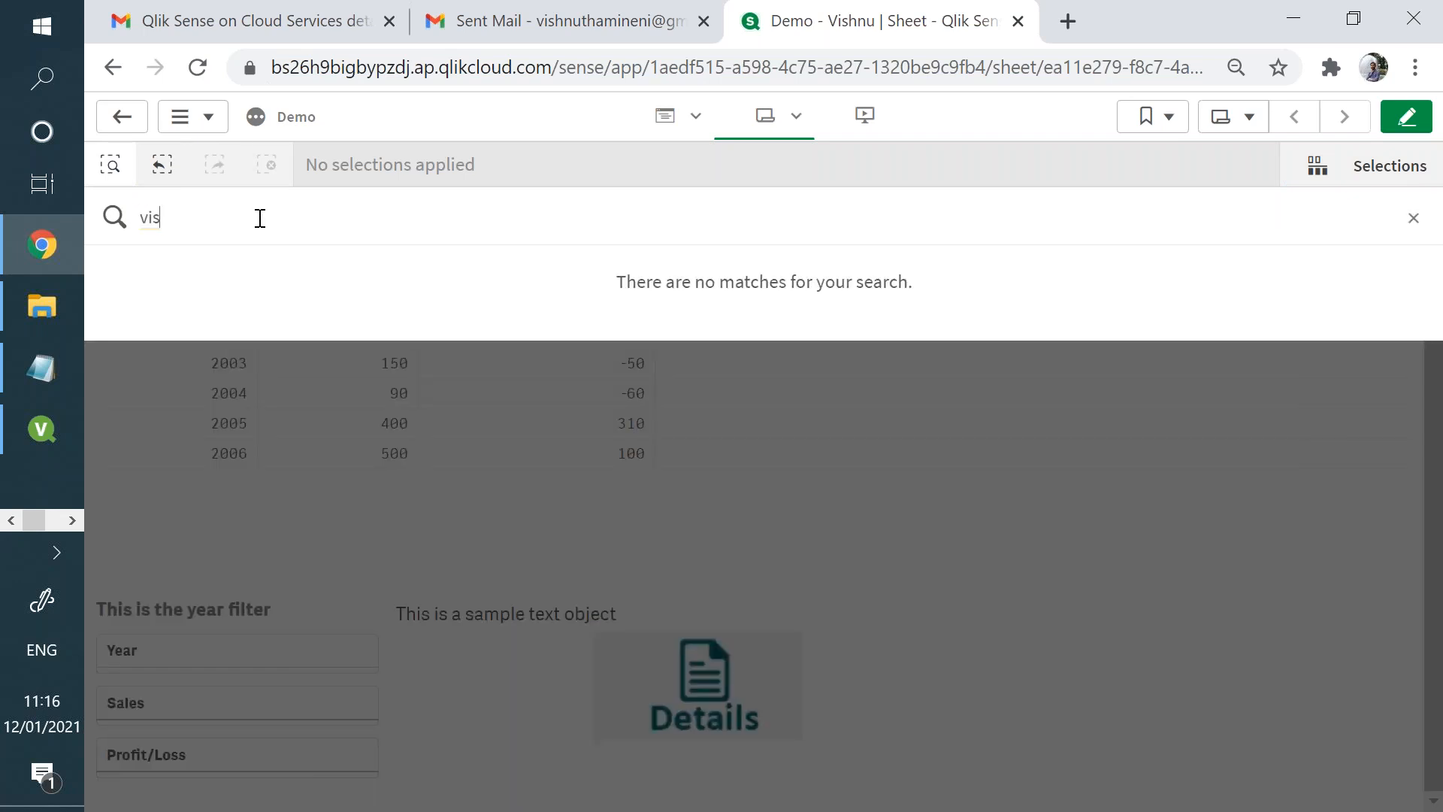
{"action": "key", "text": "BackSpace"}
{"action": "key", "text": "BackSpace"}
{"action": "key", "text": "BackSpace"}
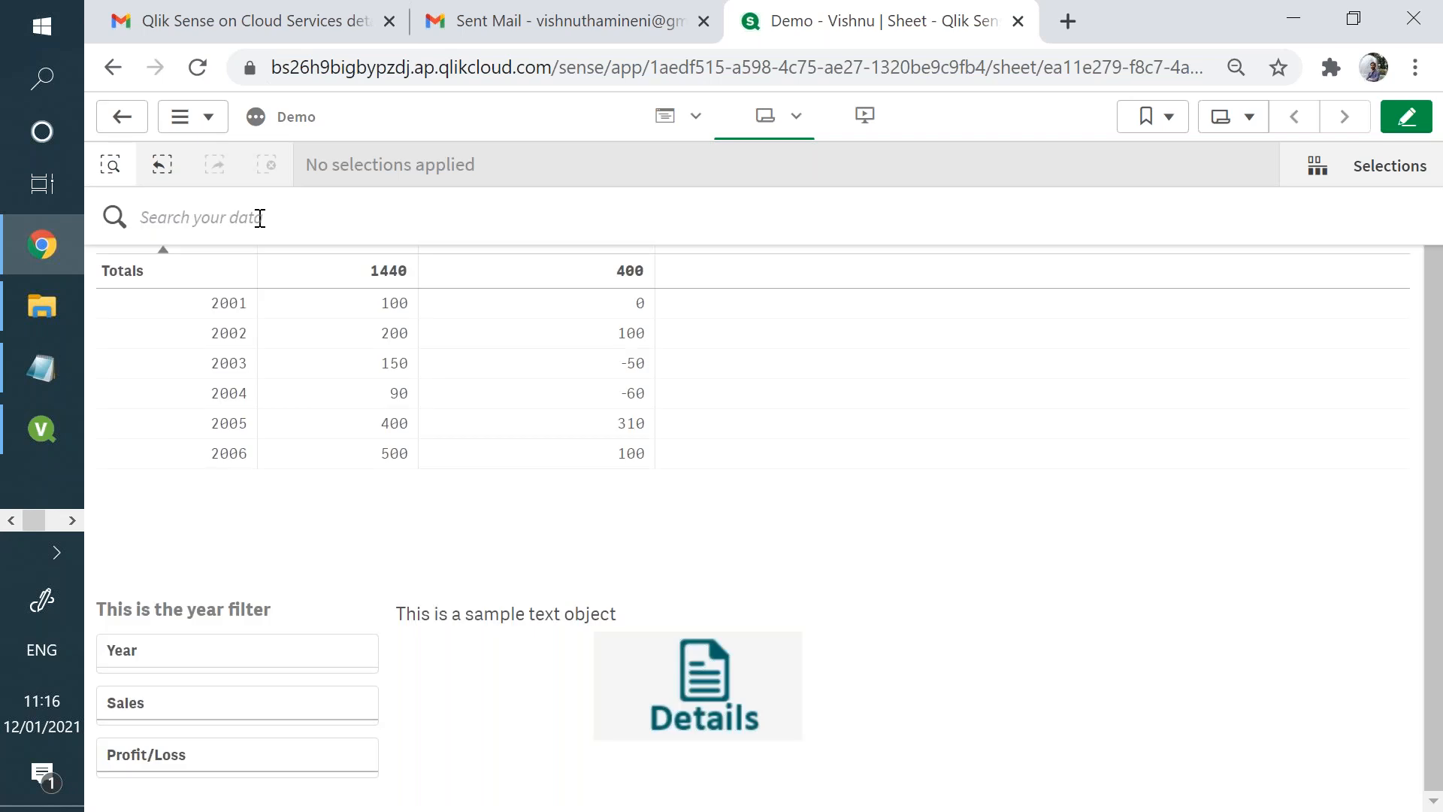
{"action": "type", "text": "200"}
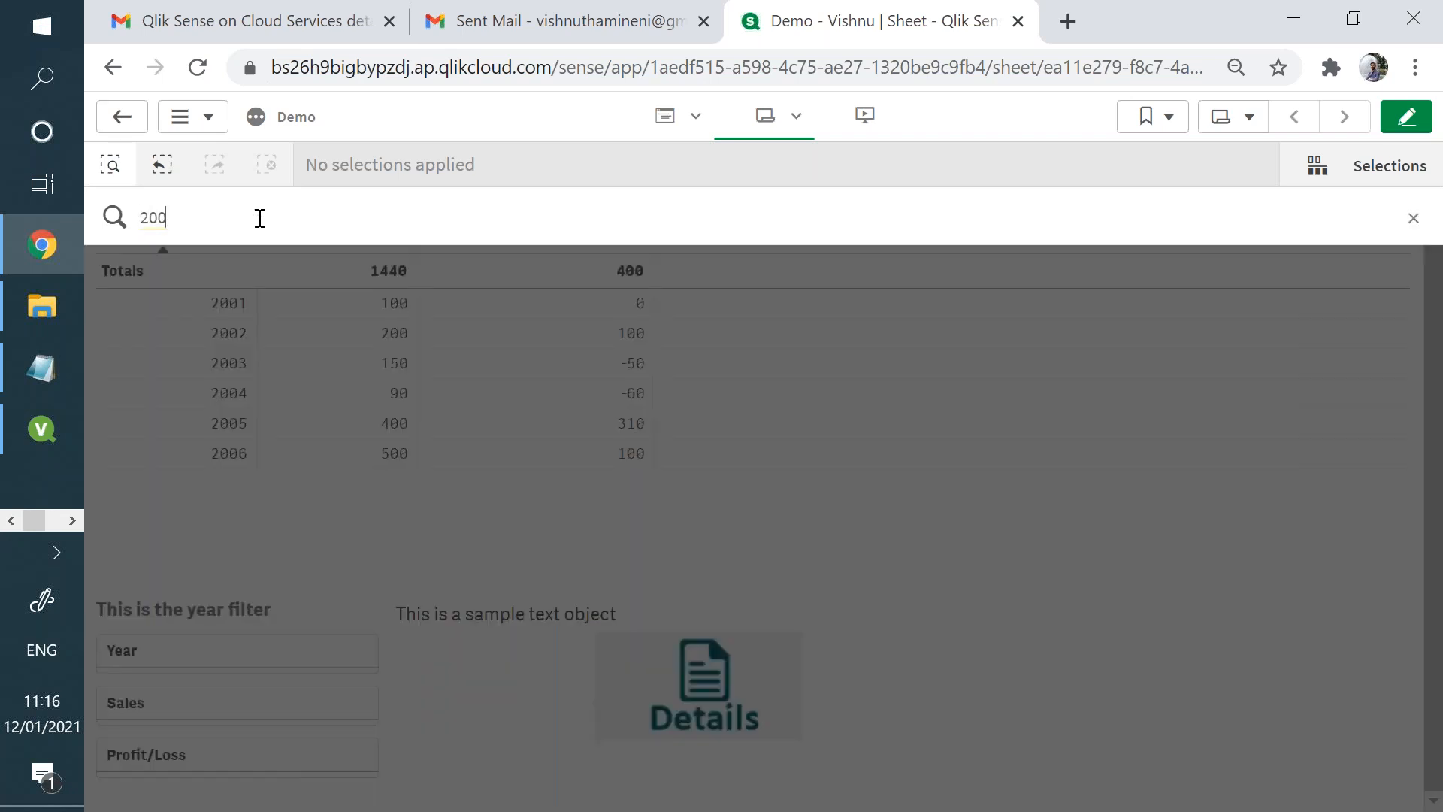
{"action": "type", "text": "1"}
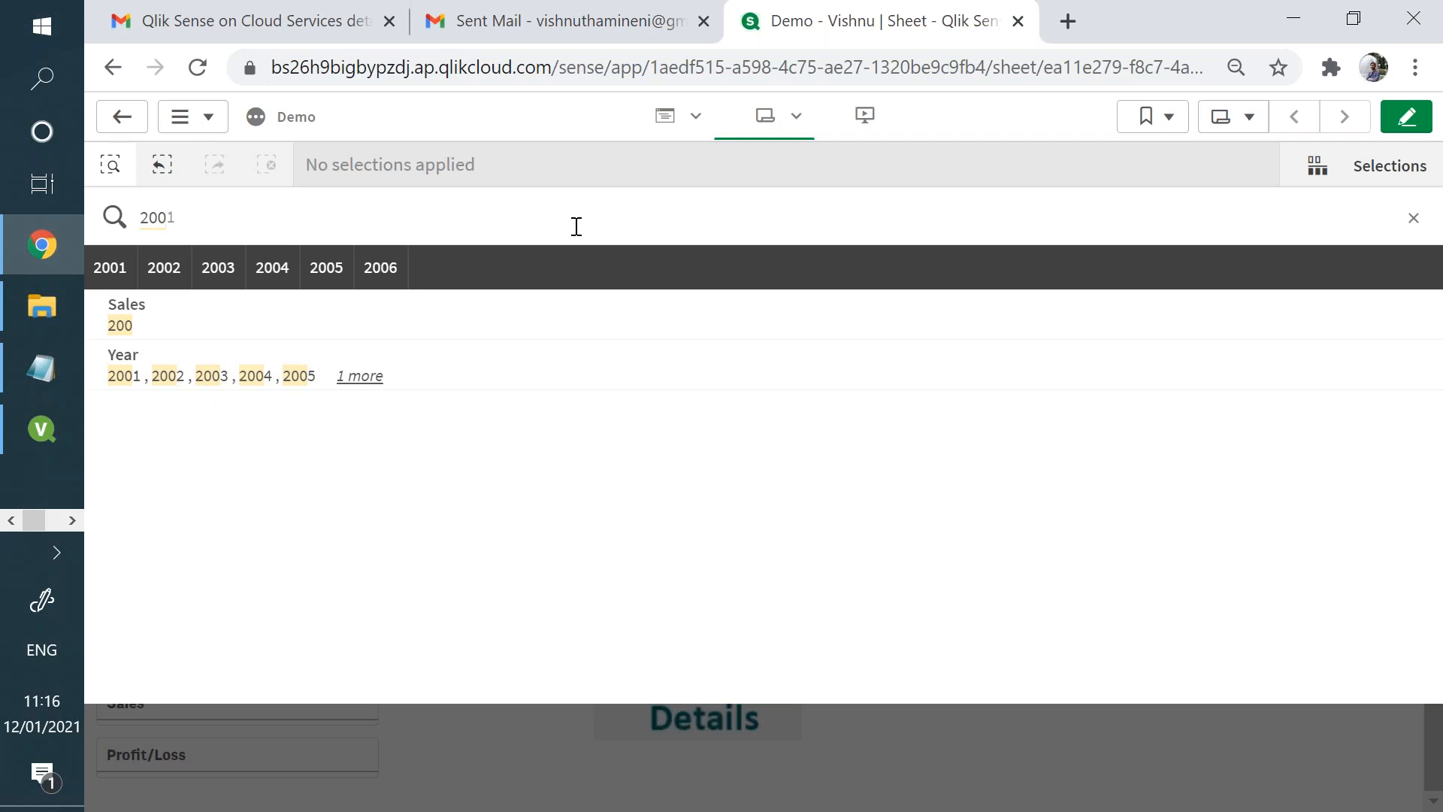
- Switch to QlikView and delete the search object from the sheet
{"action": "left_click", "coordinate": [55, 421]}
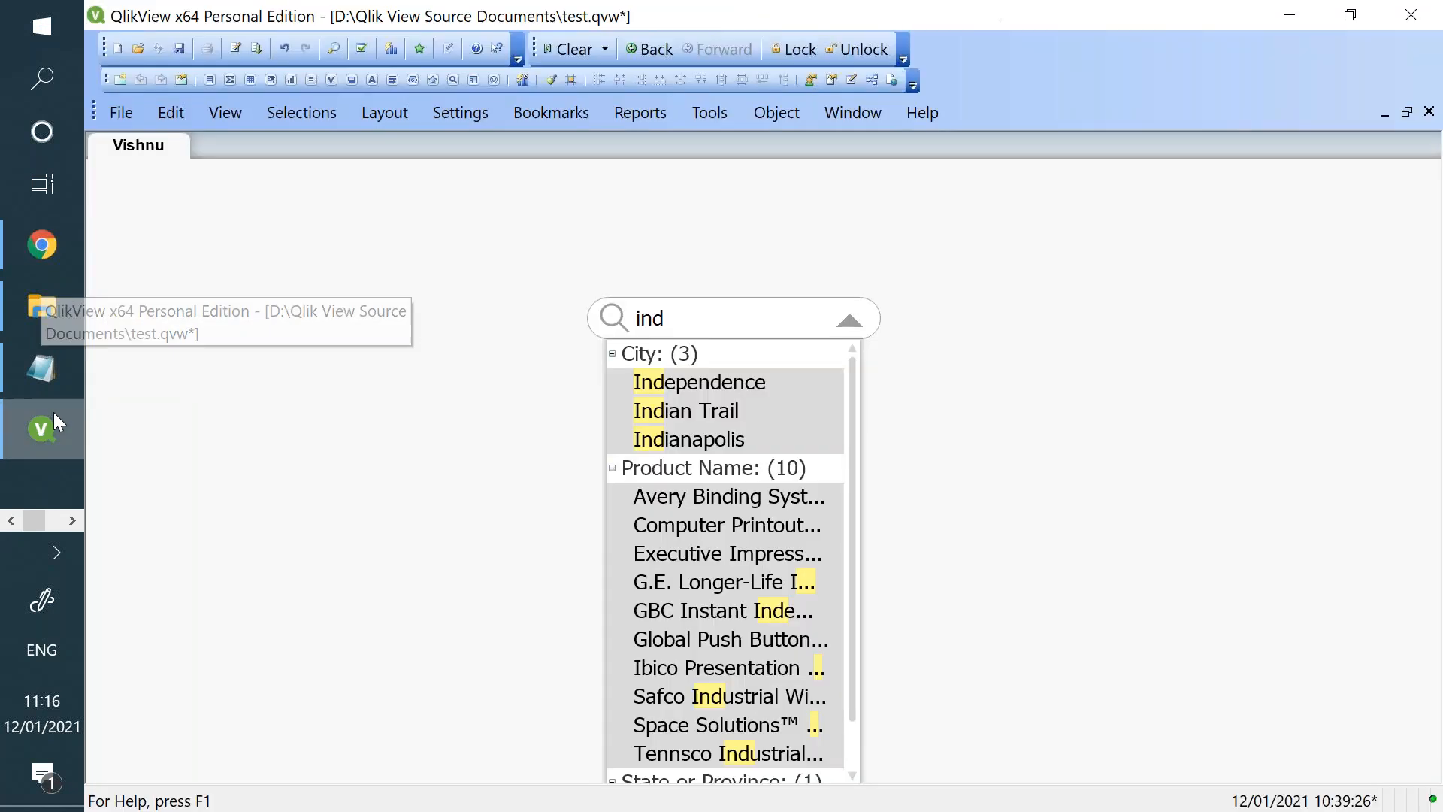
{"action": "left_click", "coordinate": [449, 360]}
{"action": "left_click_drag", "start_coordinate": [526, 283], "coordinate": [1130, 448]}
{"action": "key", "text": "Delete"}
{"action": "key", "text": "Return"}
- Examine the settings for a new container object and cancel without creating it
{"action": "right_click", "coordinate": [469, 284]}
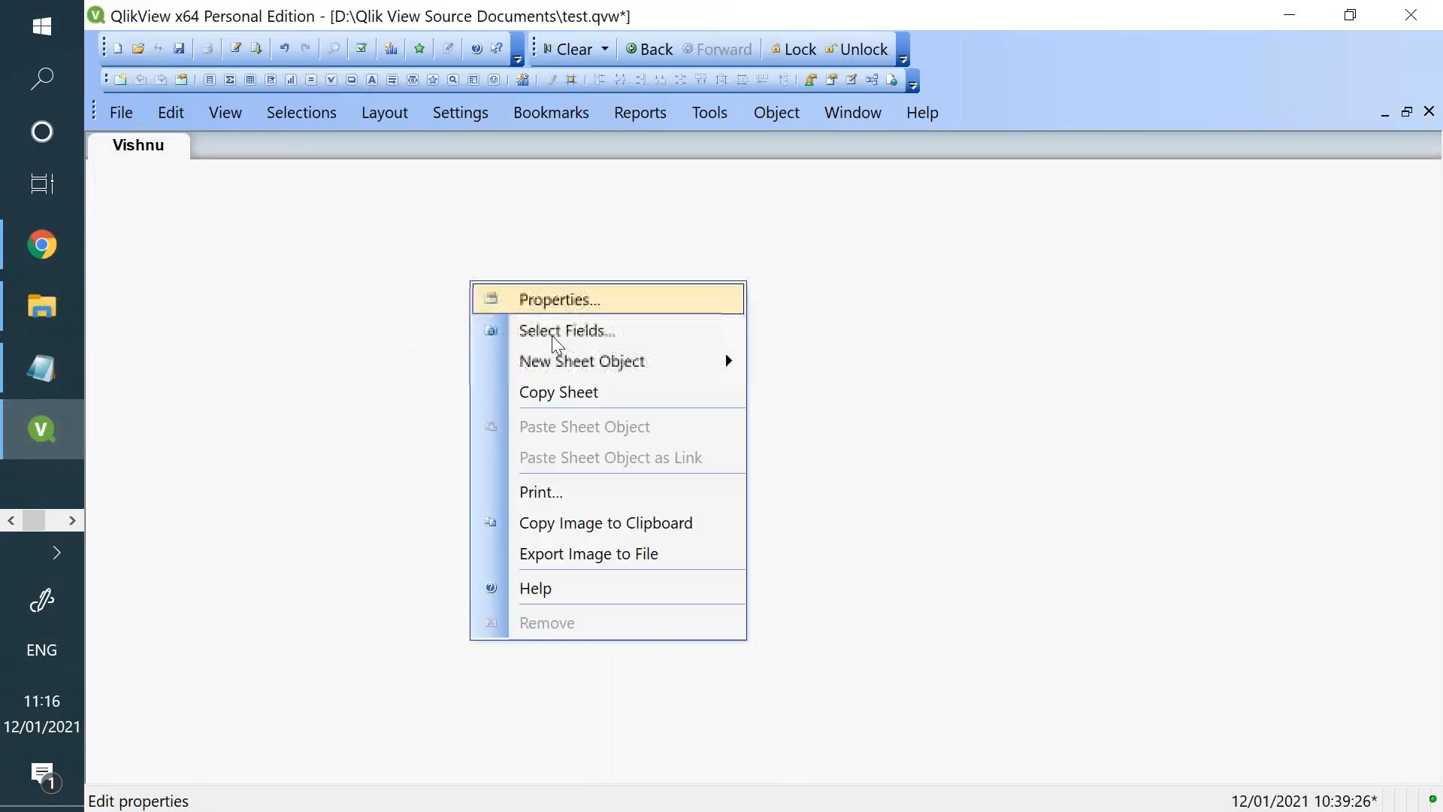
{"action": "mouse_move", "coordinate": [581, 368]}
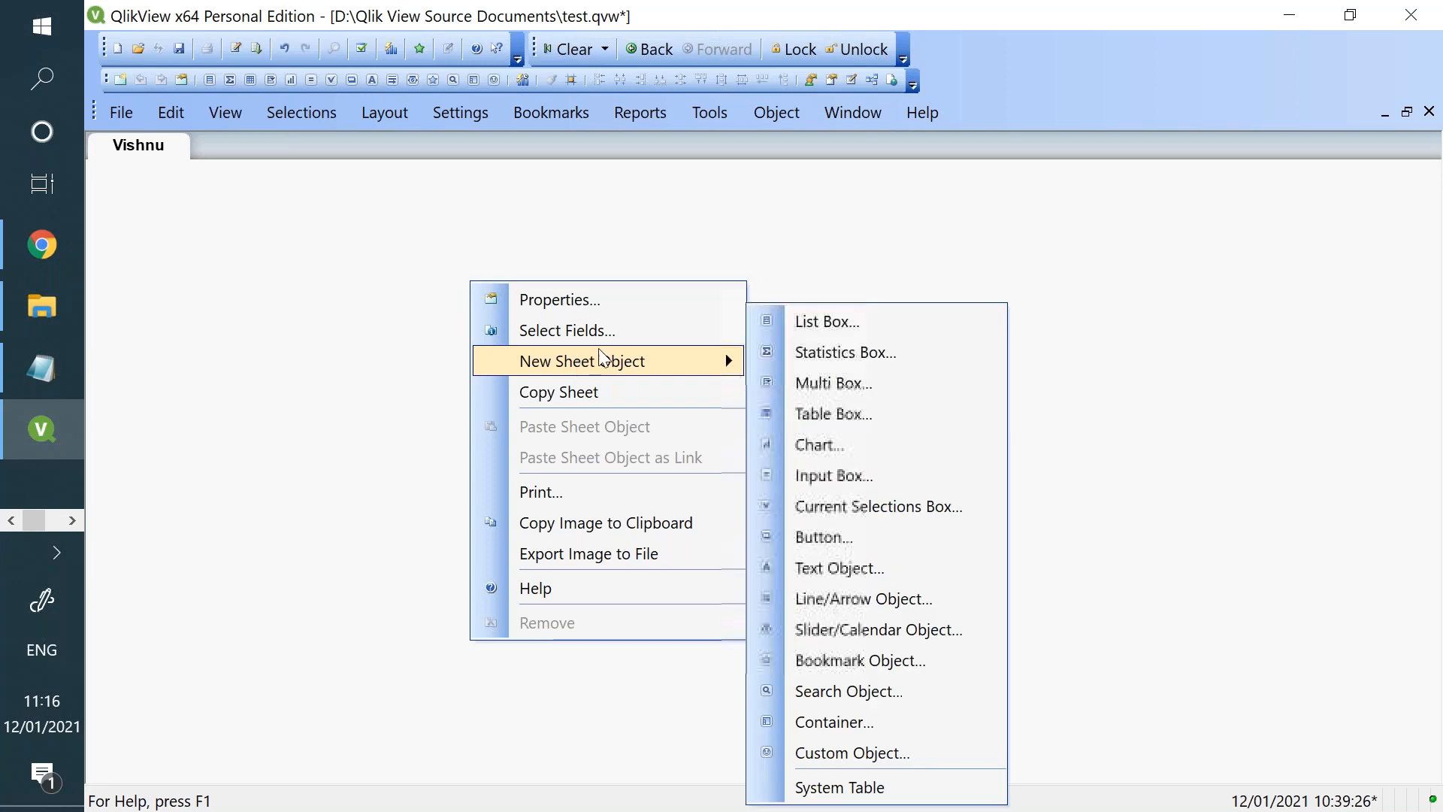
{"action": "left_click", "coordinate": [900, 726]}
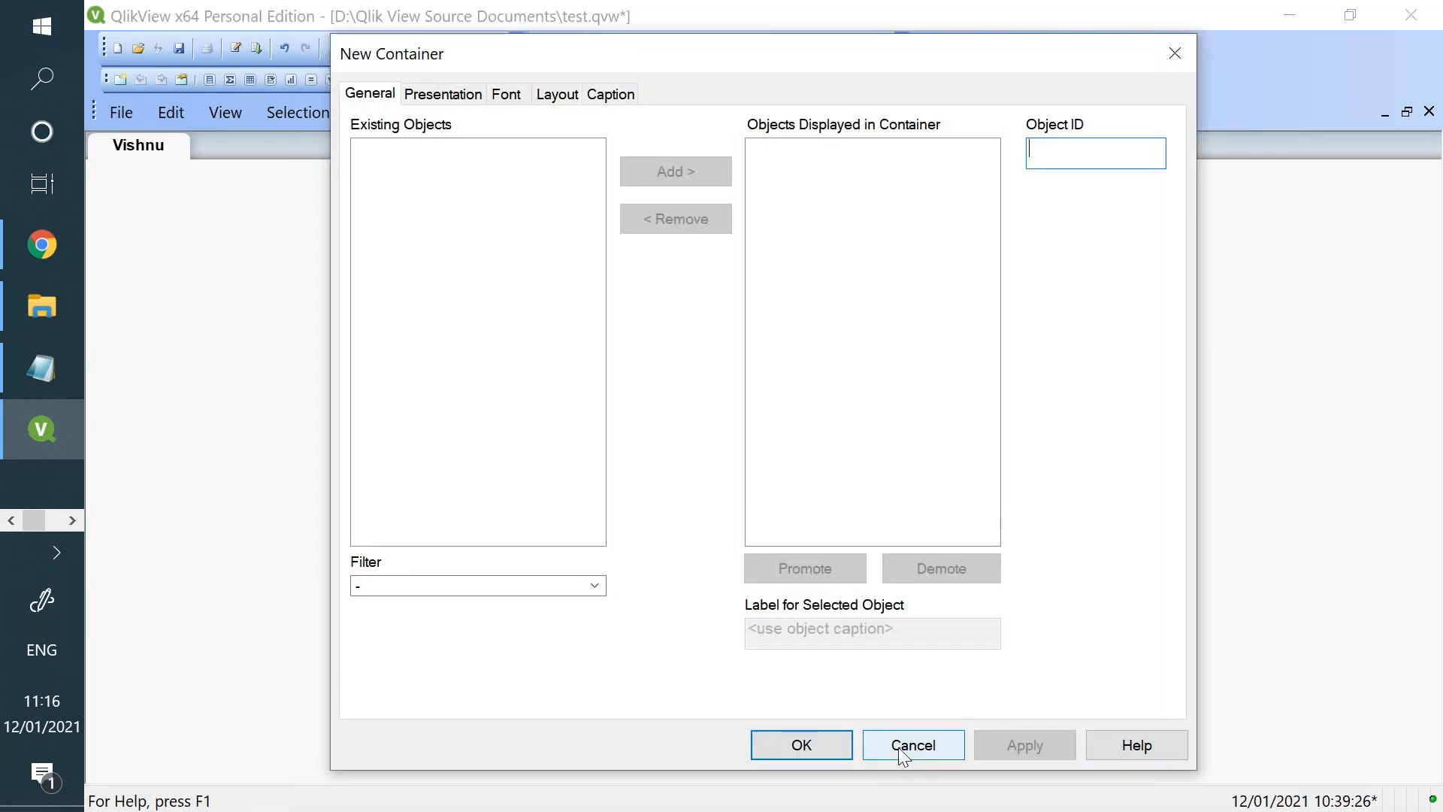
{"action": "left_click", "coordinate": [902, 752]}
- Examine the settings for a new multi box and the chart types for a new chart, cancelling both
{"action": "right_click", "coordinate": [404, 284]}
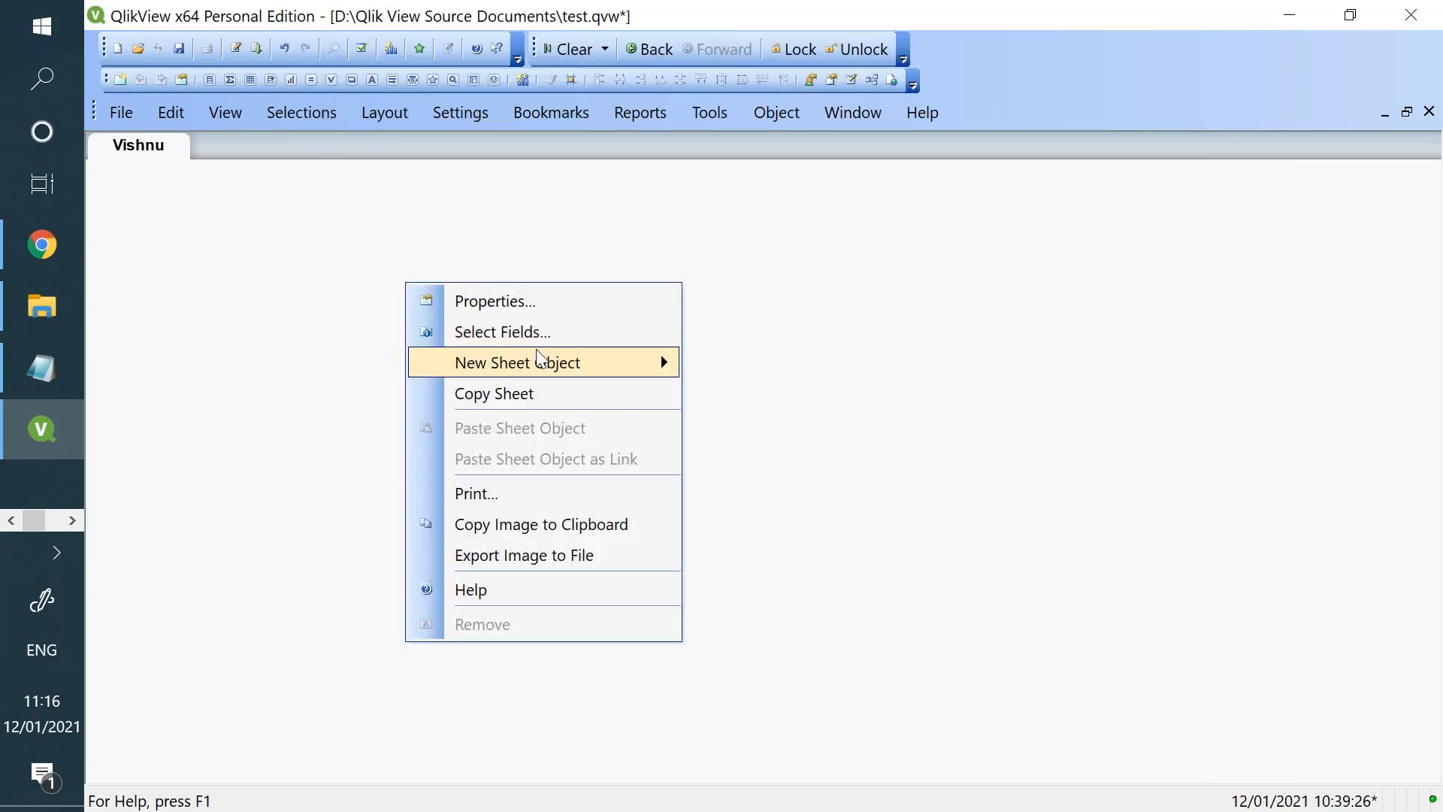
{"action": "mouse_move", "coordinate": [644, 359]}
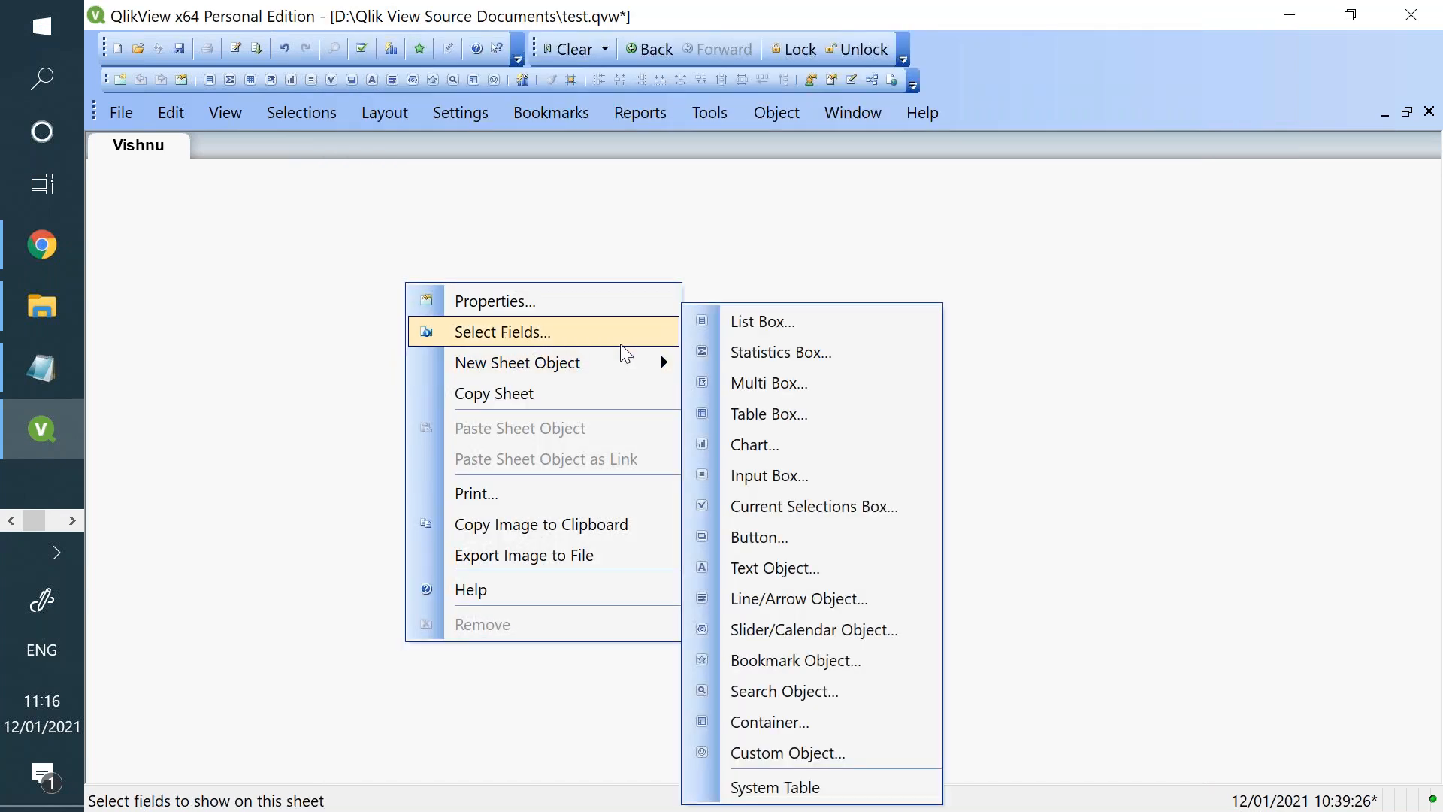
{"action": "left_click", "coordinate": [781, 391]}
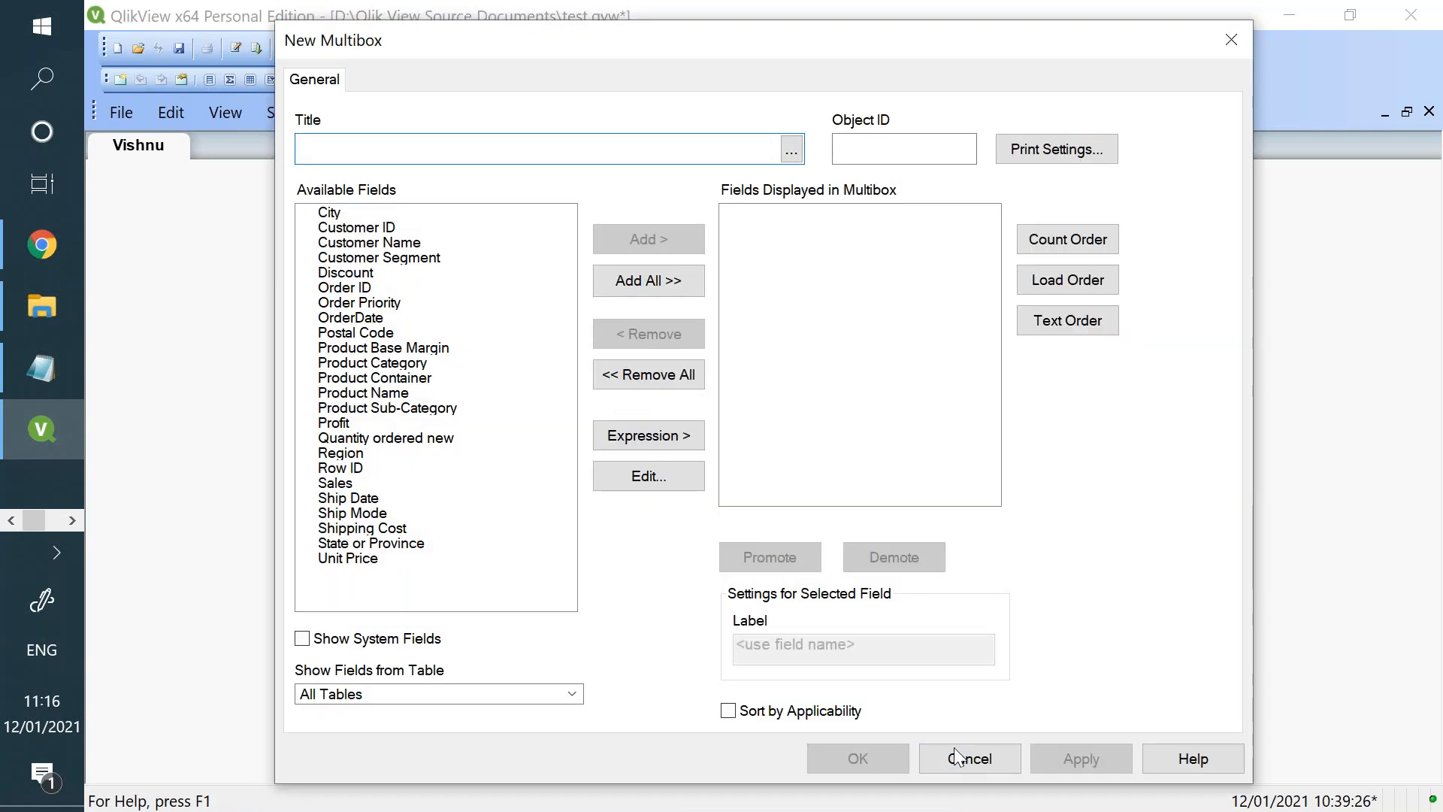
{"action": "left_click", "coordinate": [959, 759]}
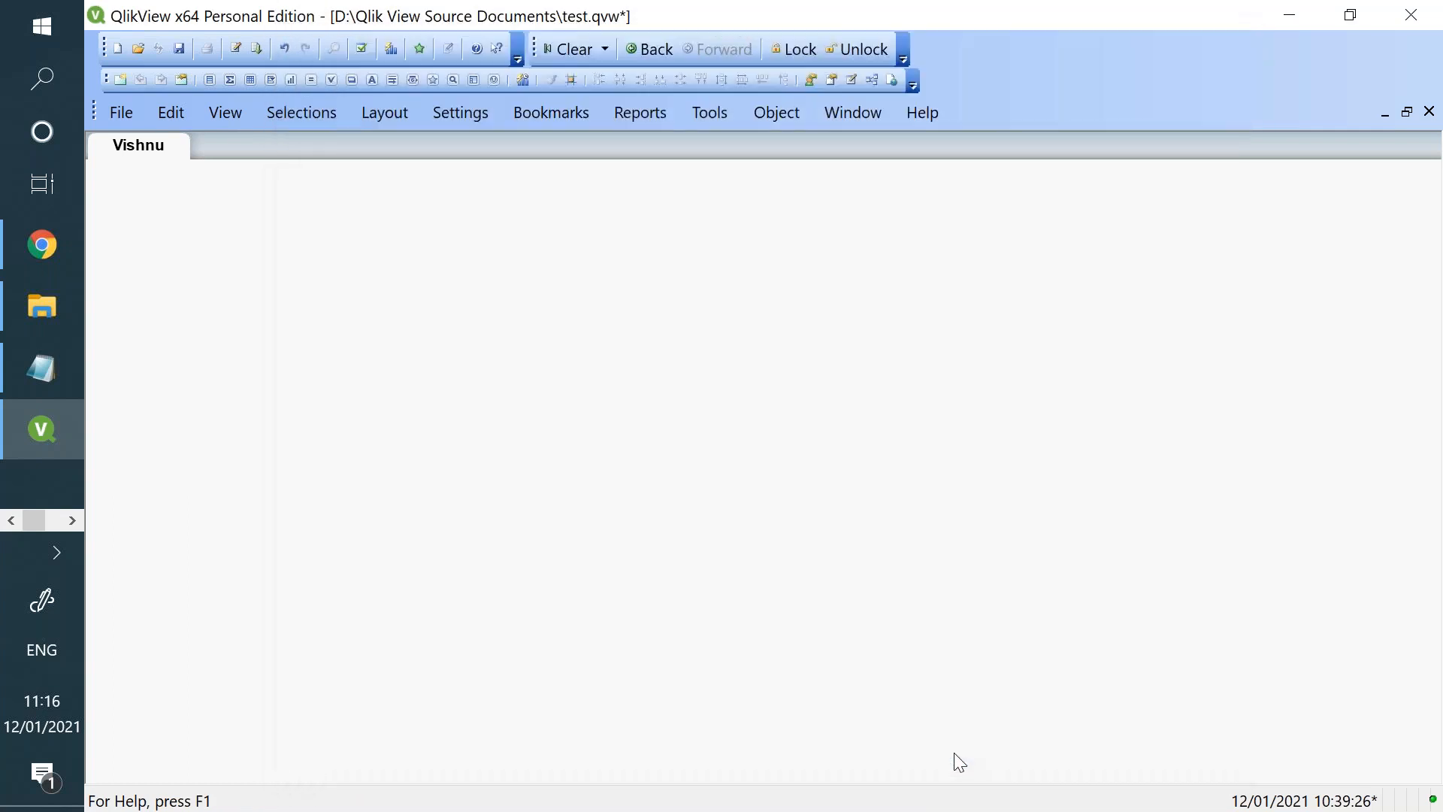
{"action": "right_click", "coordinate": [704, 286]}
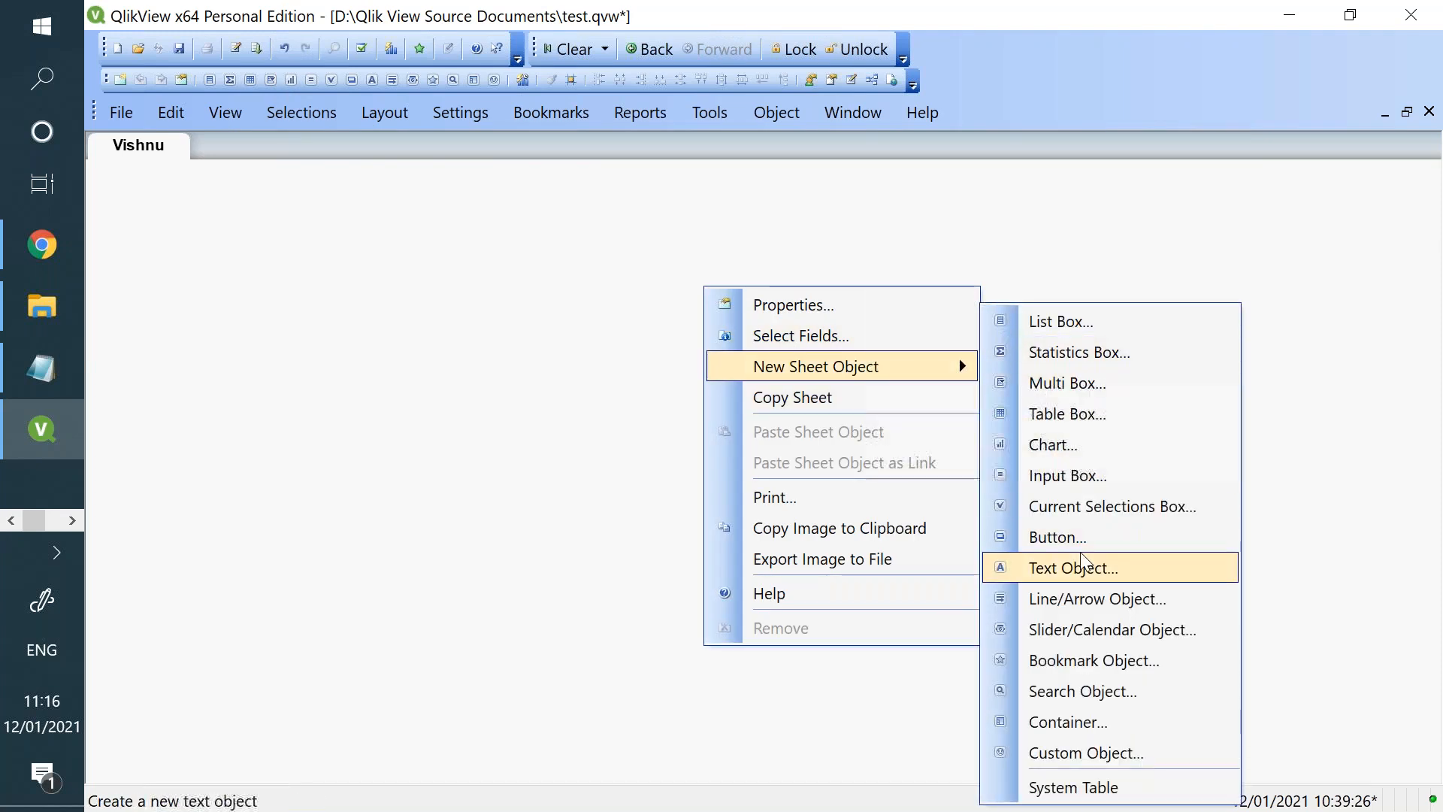
{"action": "left_click", "coordinate": [1072, 456]}
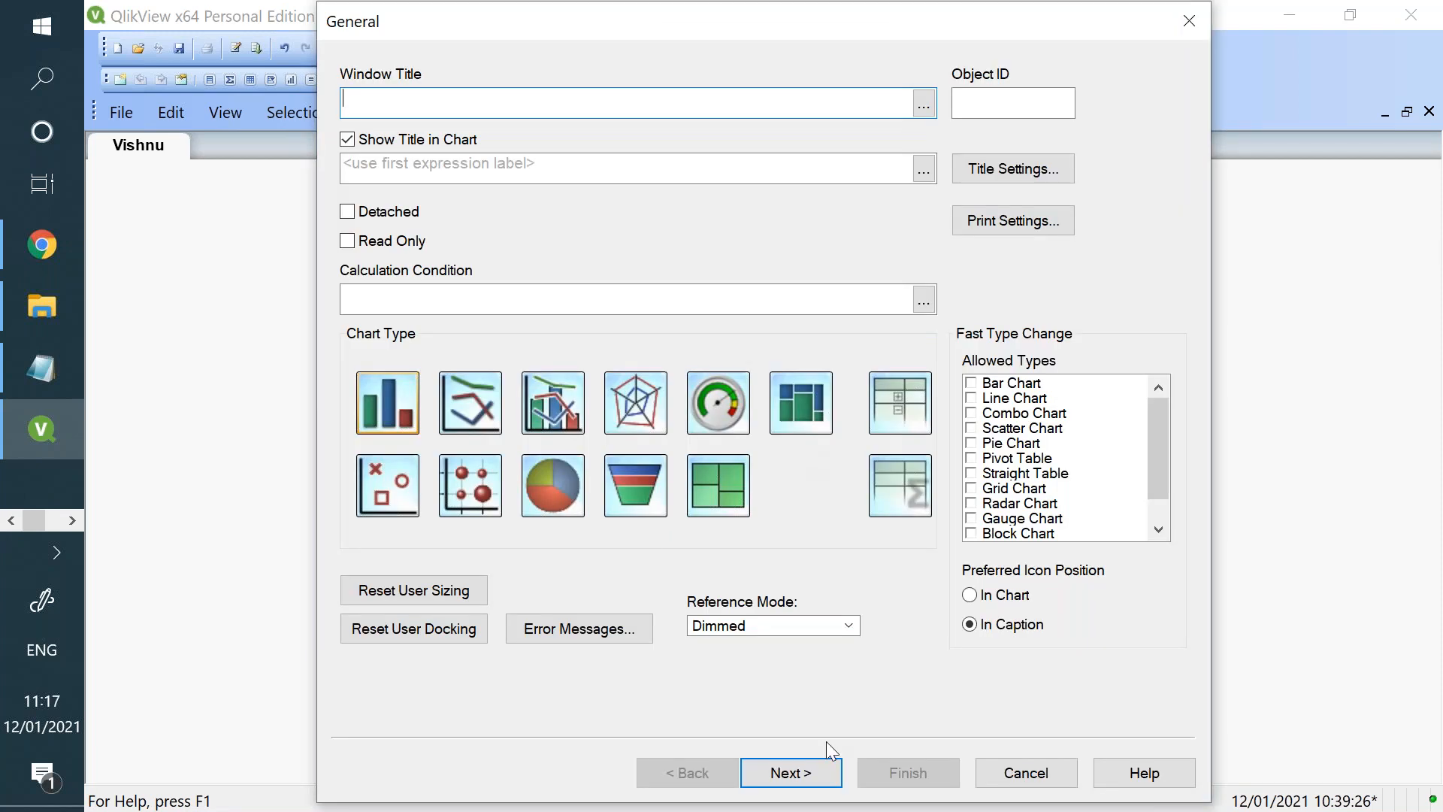
{"action": "left_click", "coordinate": [999, 771]}
- Return to Qlik Sense and clear the smart search text
{"action": "left_click", "coordinate": [42, 270]}
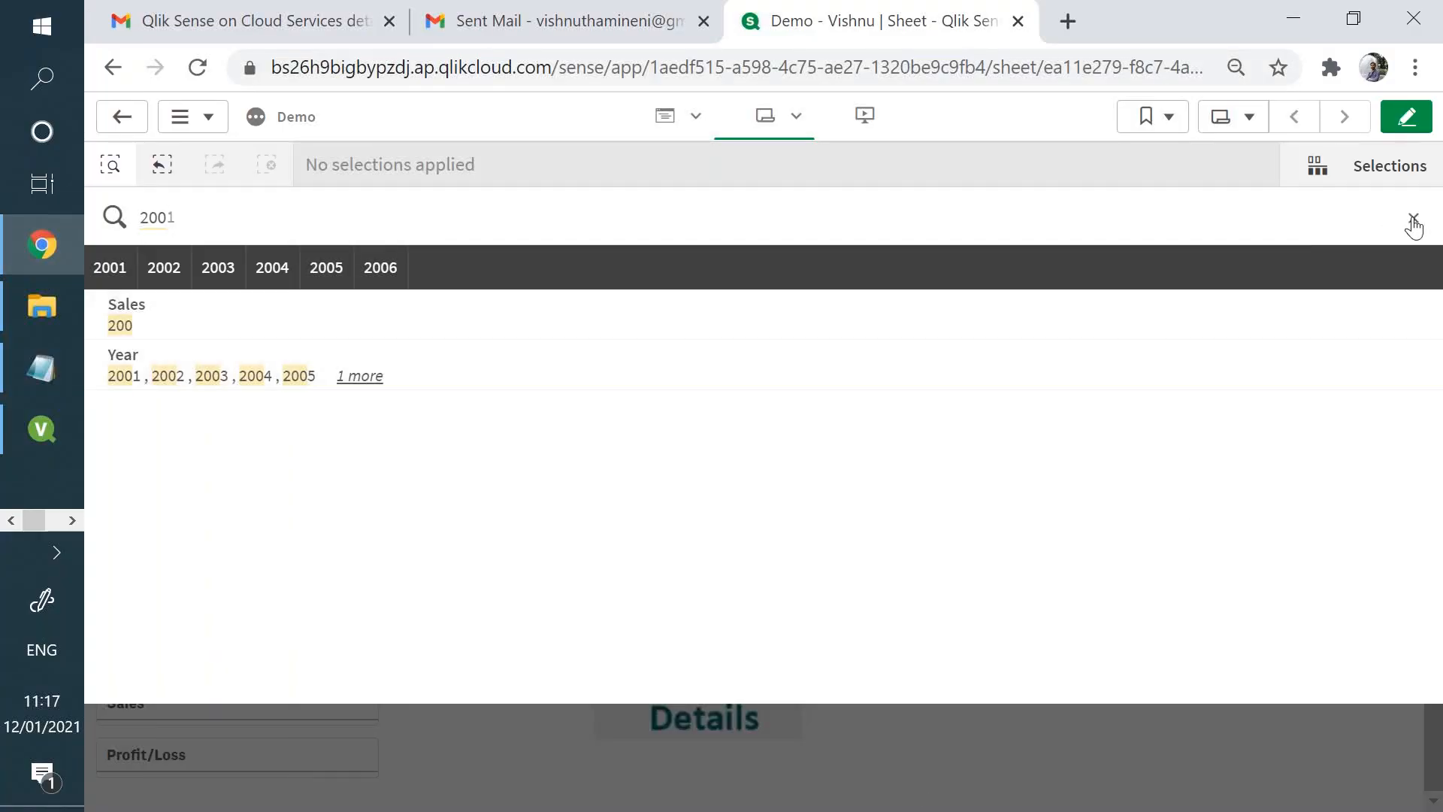
{"action": "left_click", "coordinate": [1410, 219]}
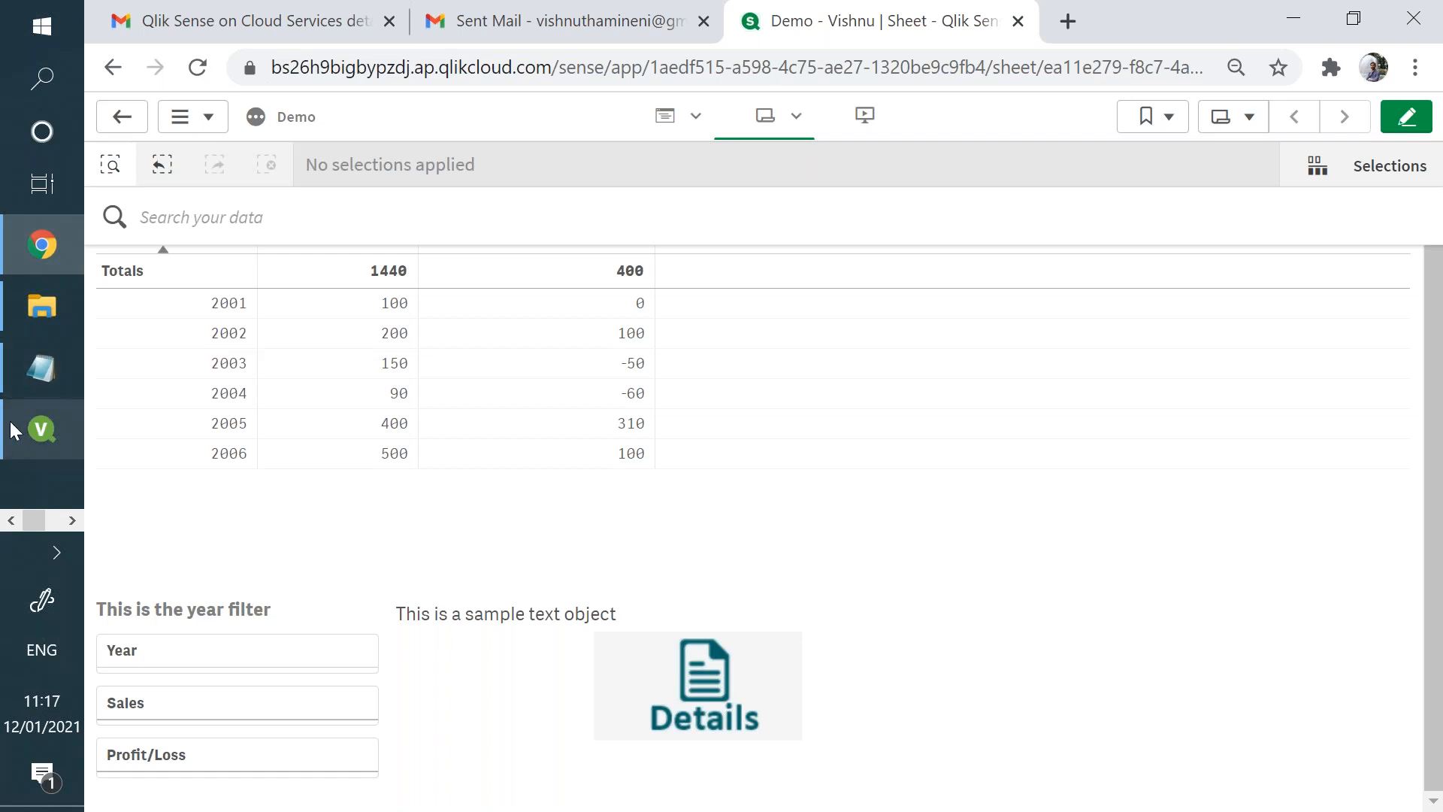
{"action": "left_click", "coordinate": [42, 429]}
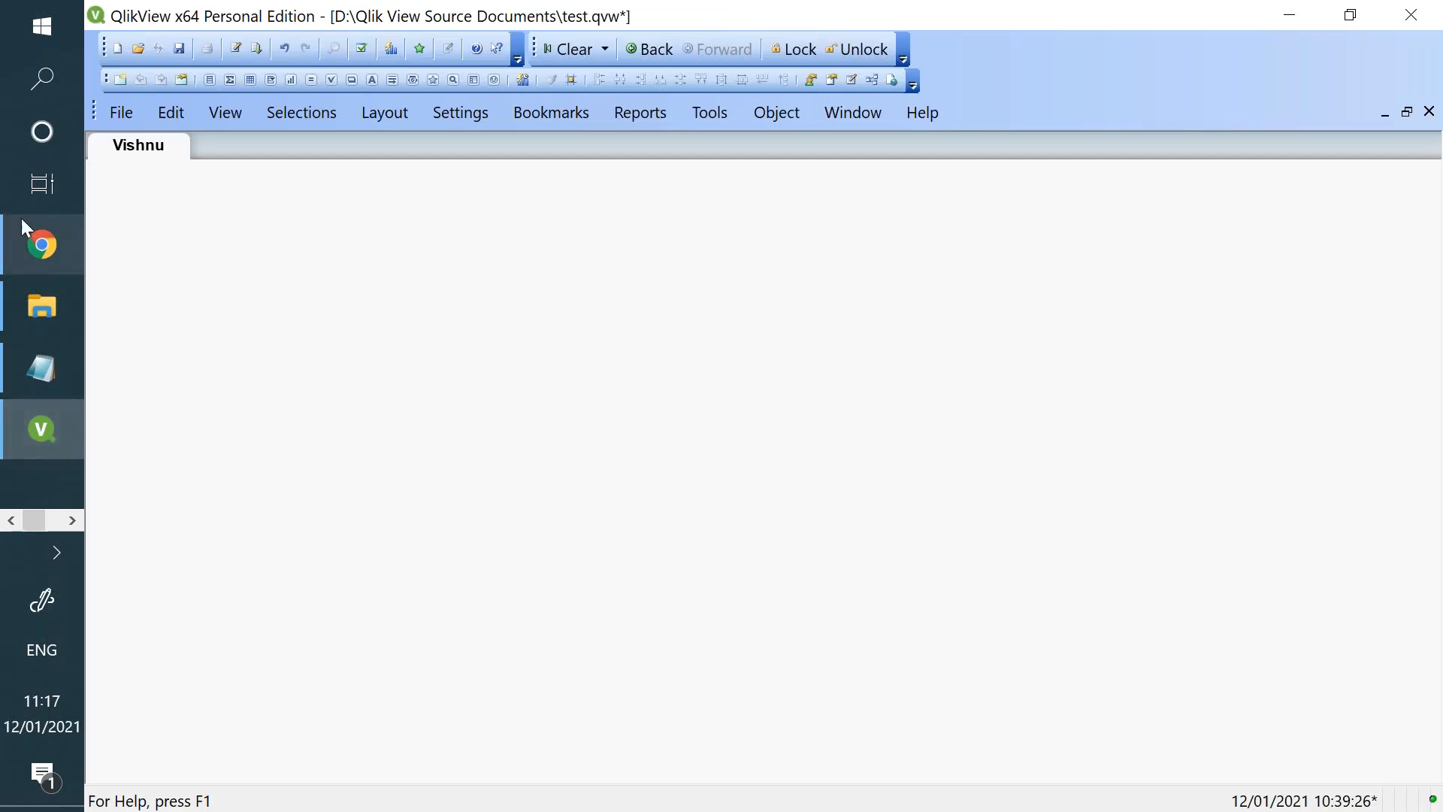
{"action": "left_click", "coordinate": [21, 239]}
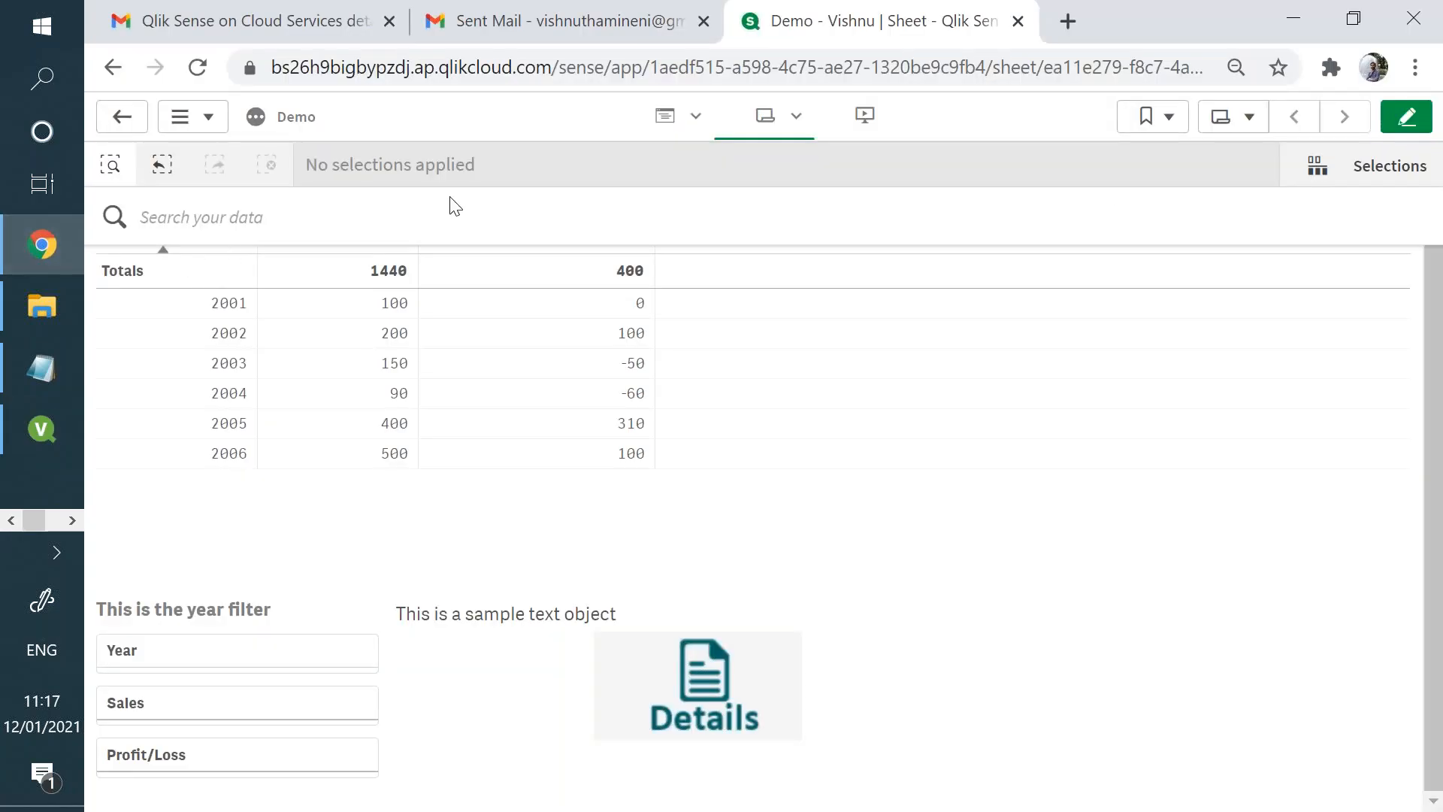
- Open the Qlik Sense sheet for editing and examine the list of available chart objects
{"action": "left_click", "coordinate": [1423, 123]}
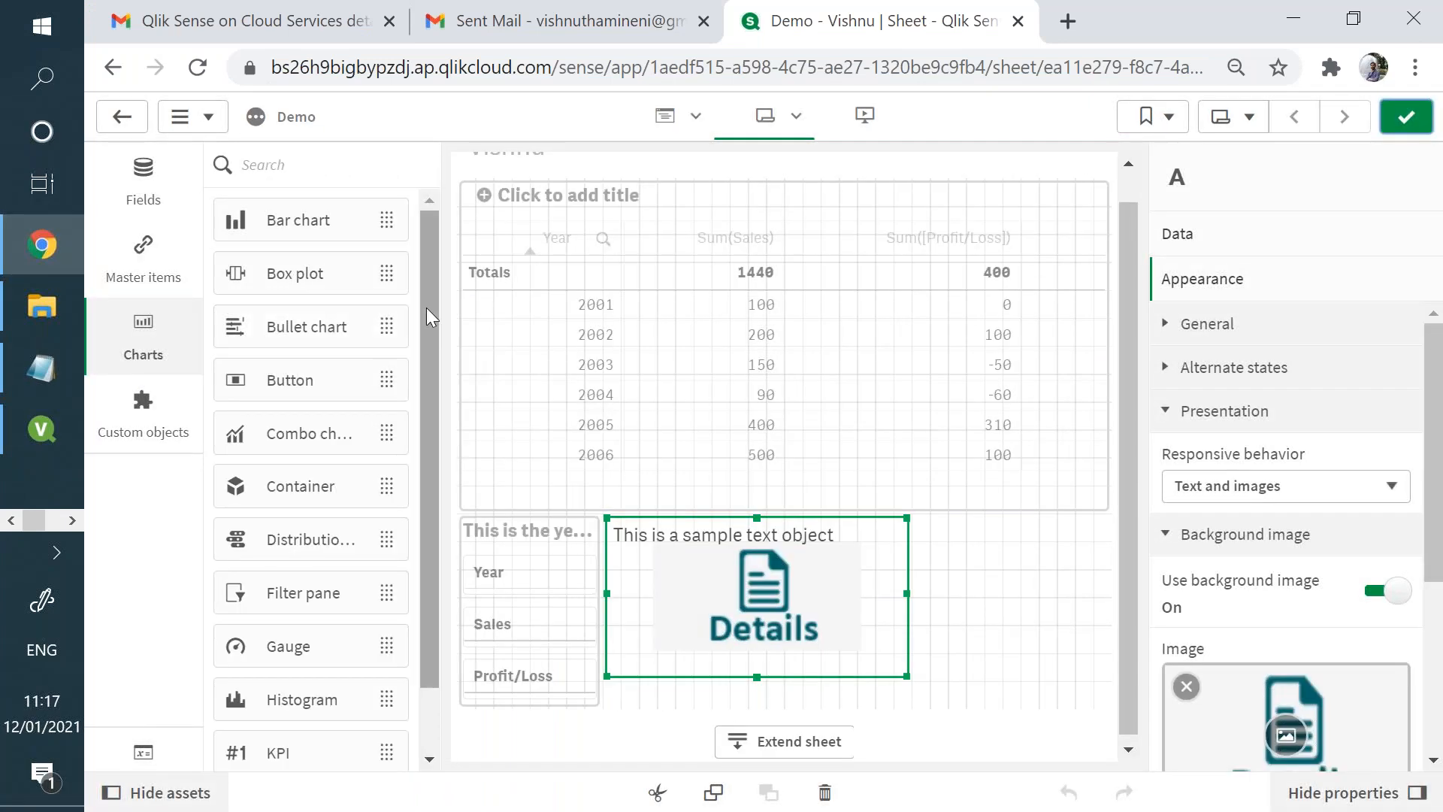
{"action": "scroll", "coordinate": [396, 548], "scroll_direction": "down", "scroll_amount": 6}
{"action": "scroll", "coordinate": [396, 547], "scroll_direction": "down", "scroll_amount": 2}
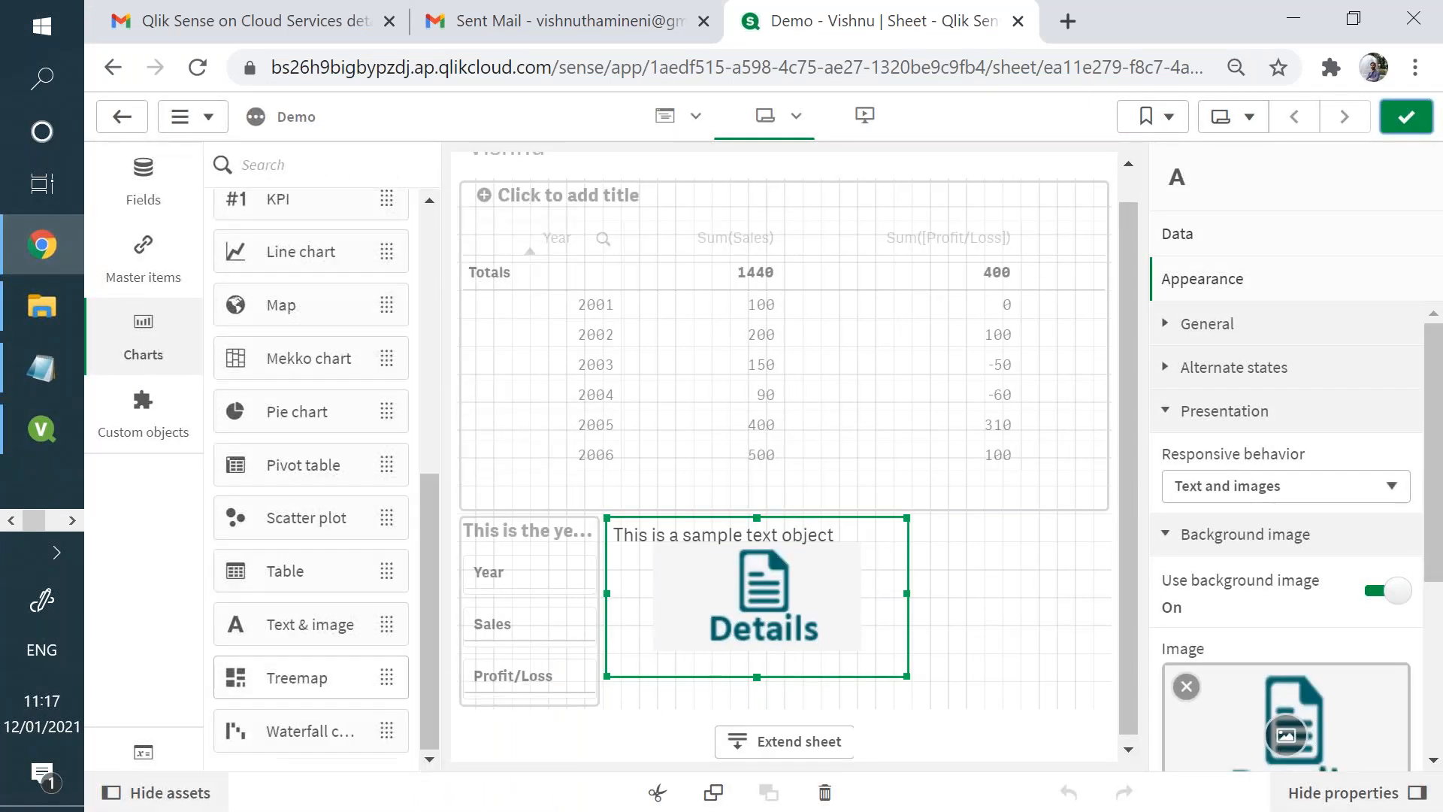